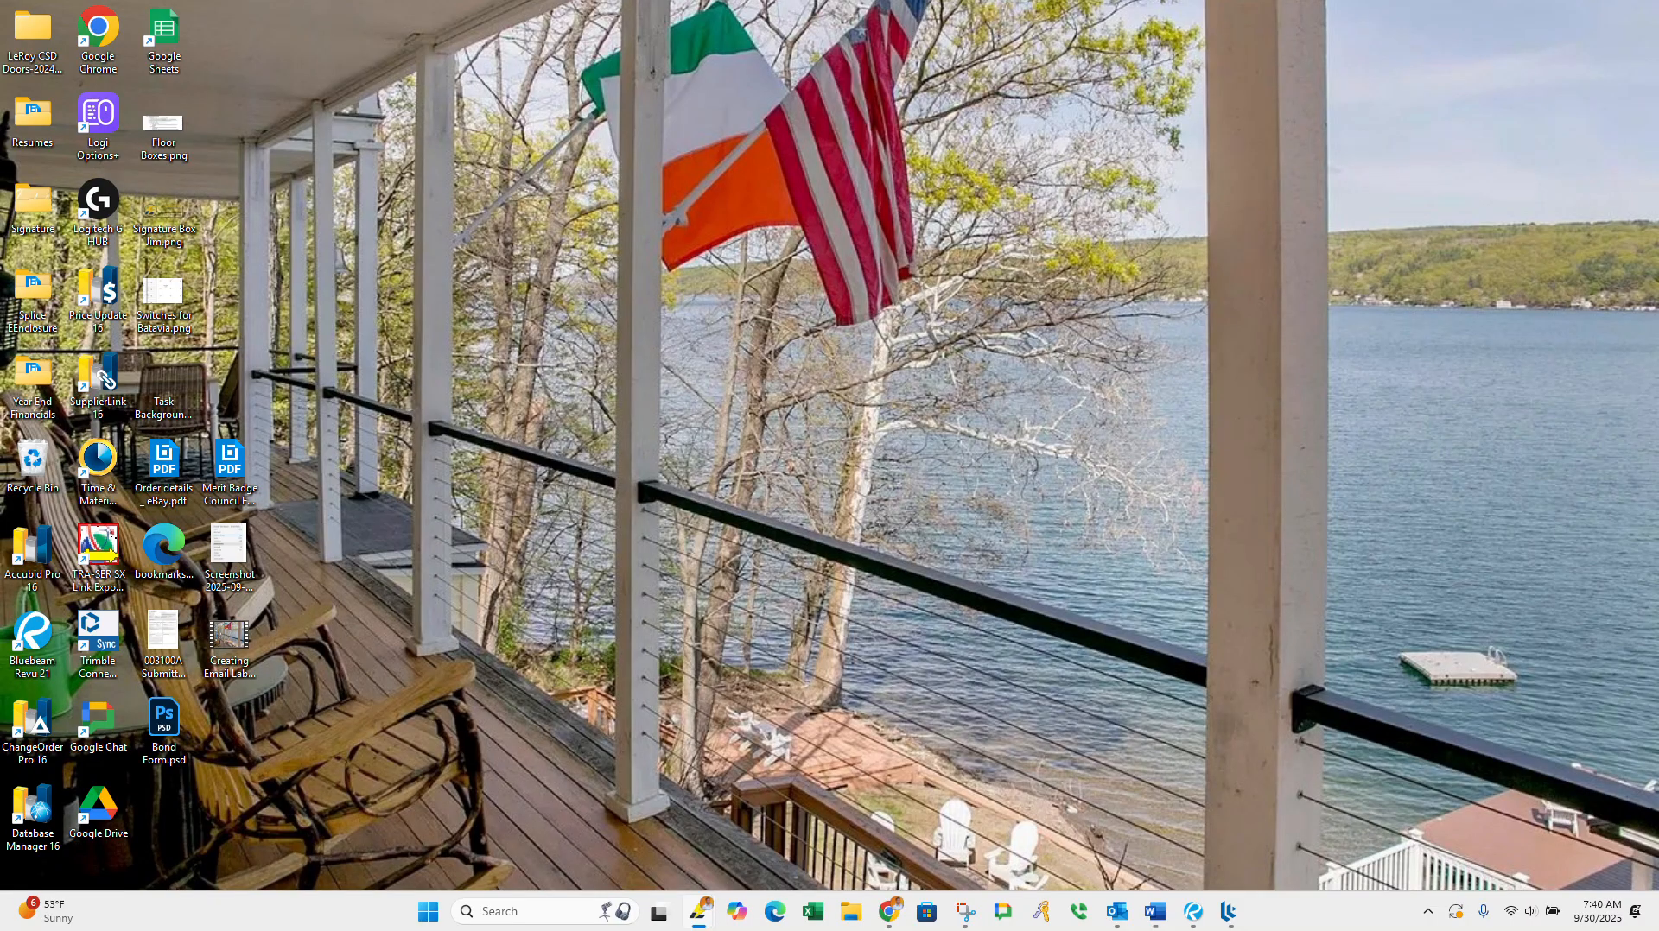
Step: Bring the Erie Job App window onto this screen, maximize it, and open Job Details from its home screen
{"action": "left_click_drag", "start_coordinate": [1658, 203], "coordinate": [788, 166]}
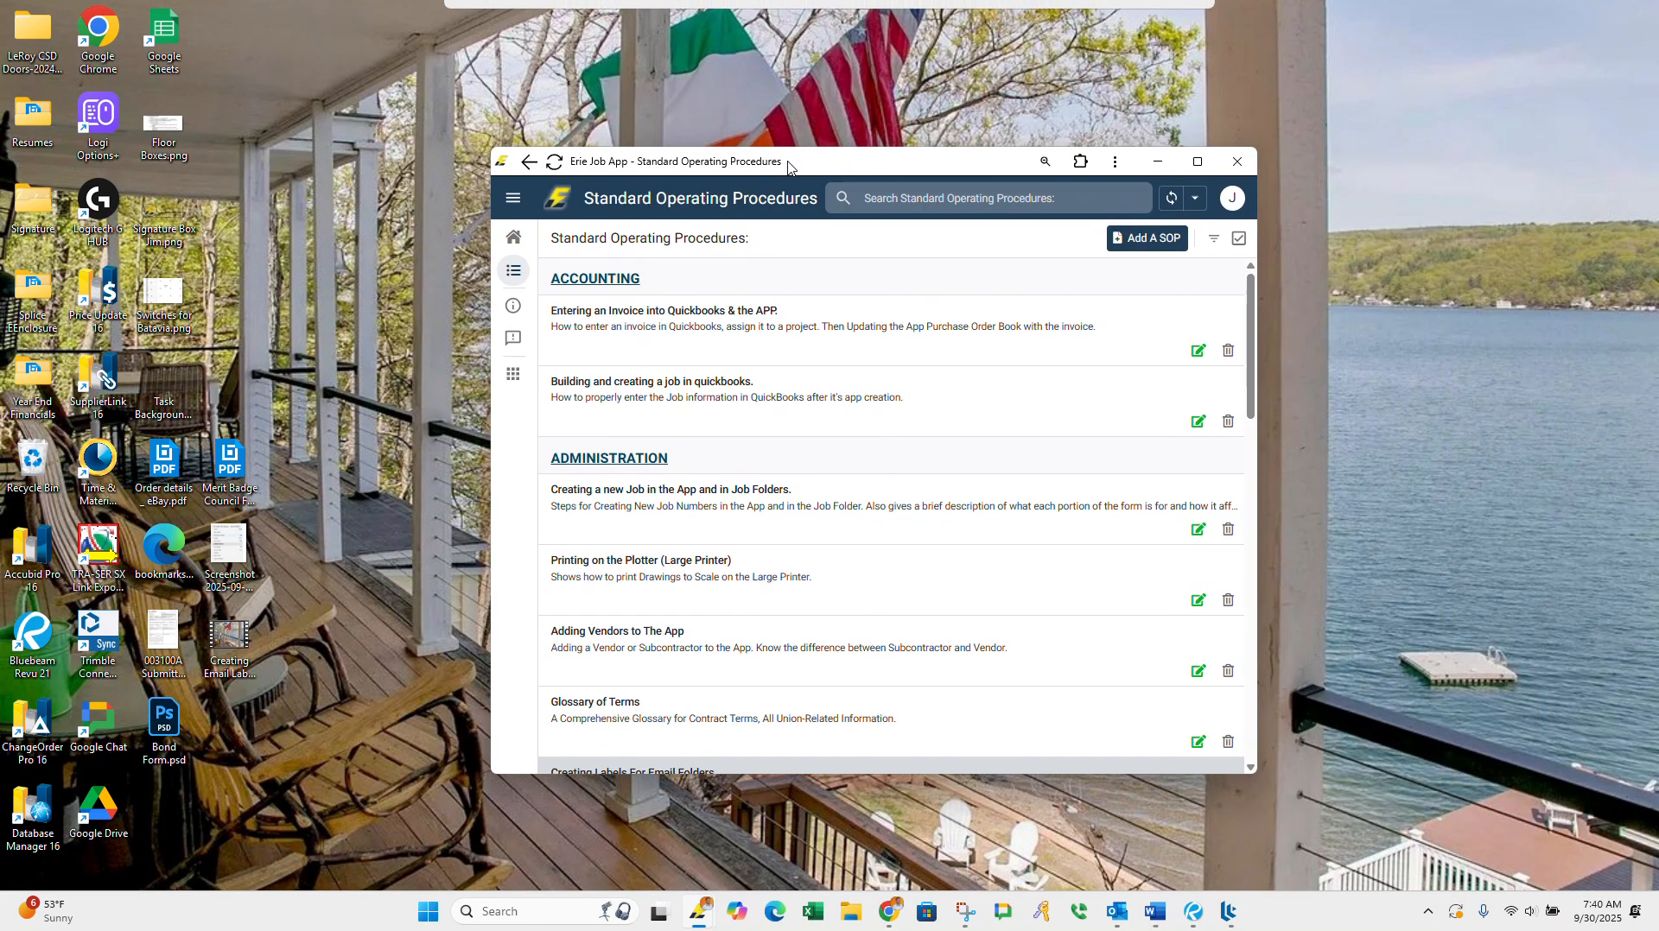
{"action": "left_click", "coordinate": [1197, 162]}
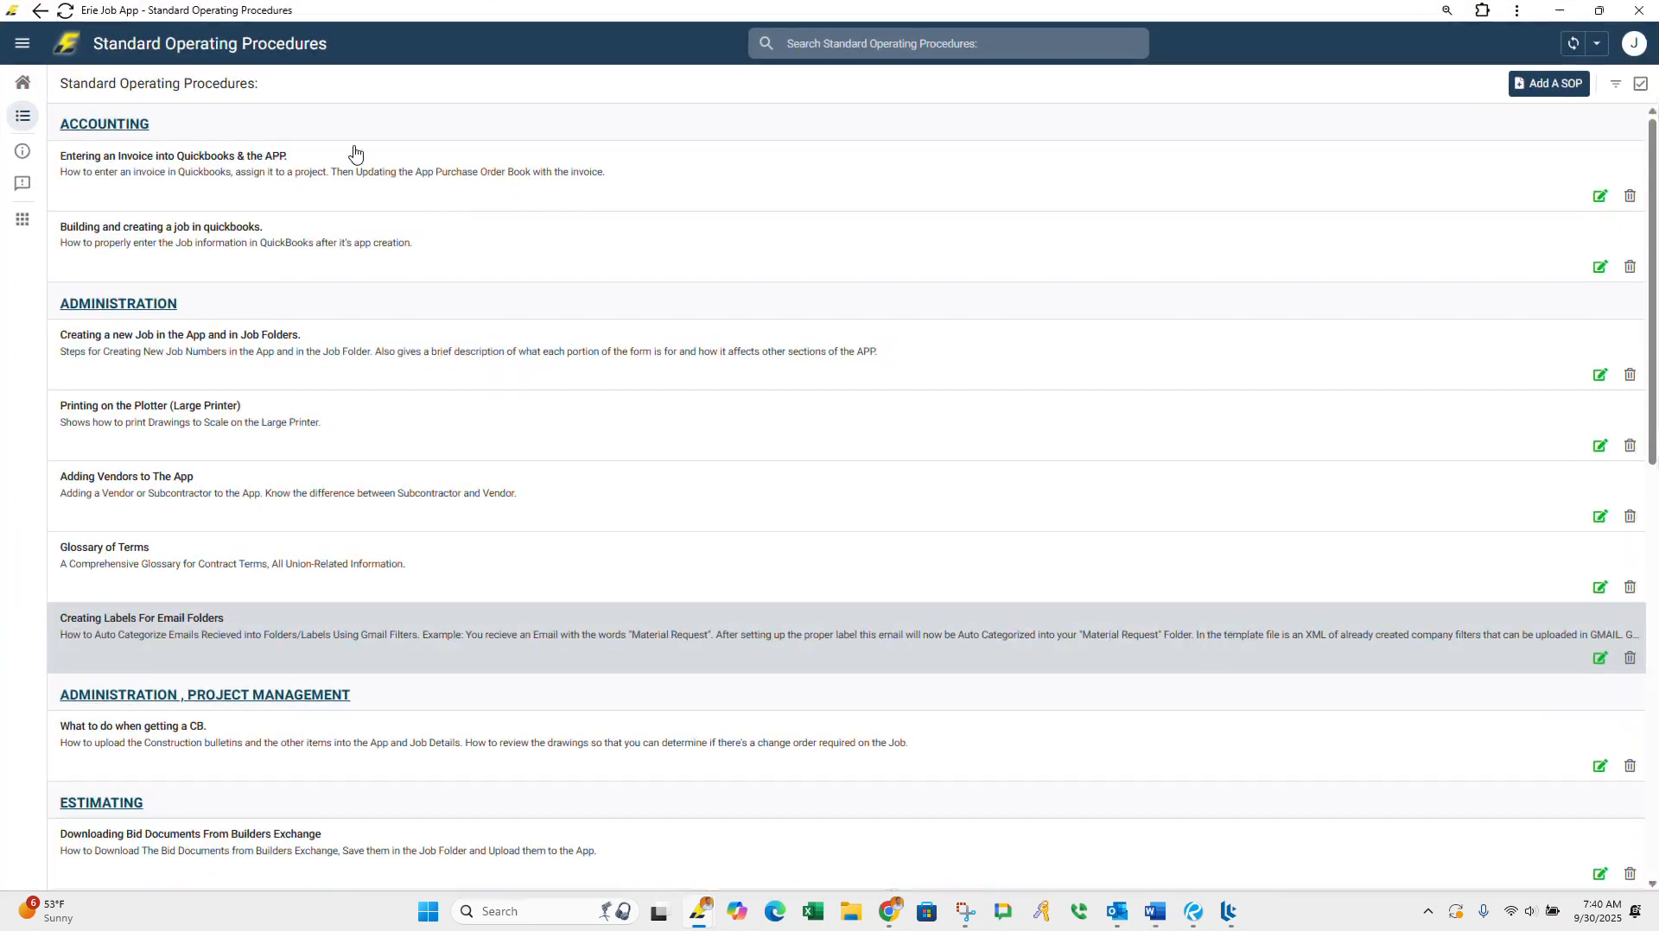
{"action": "left_click", "coordinate": [20, 83]}
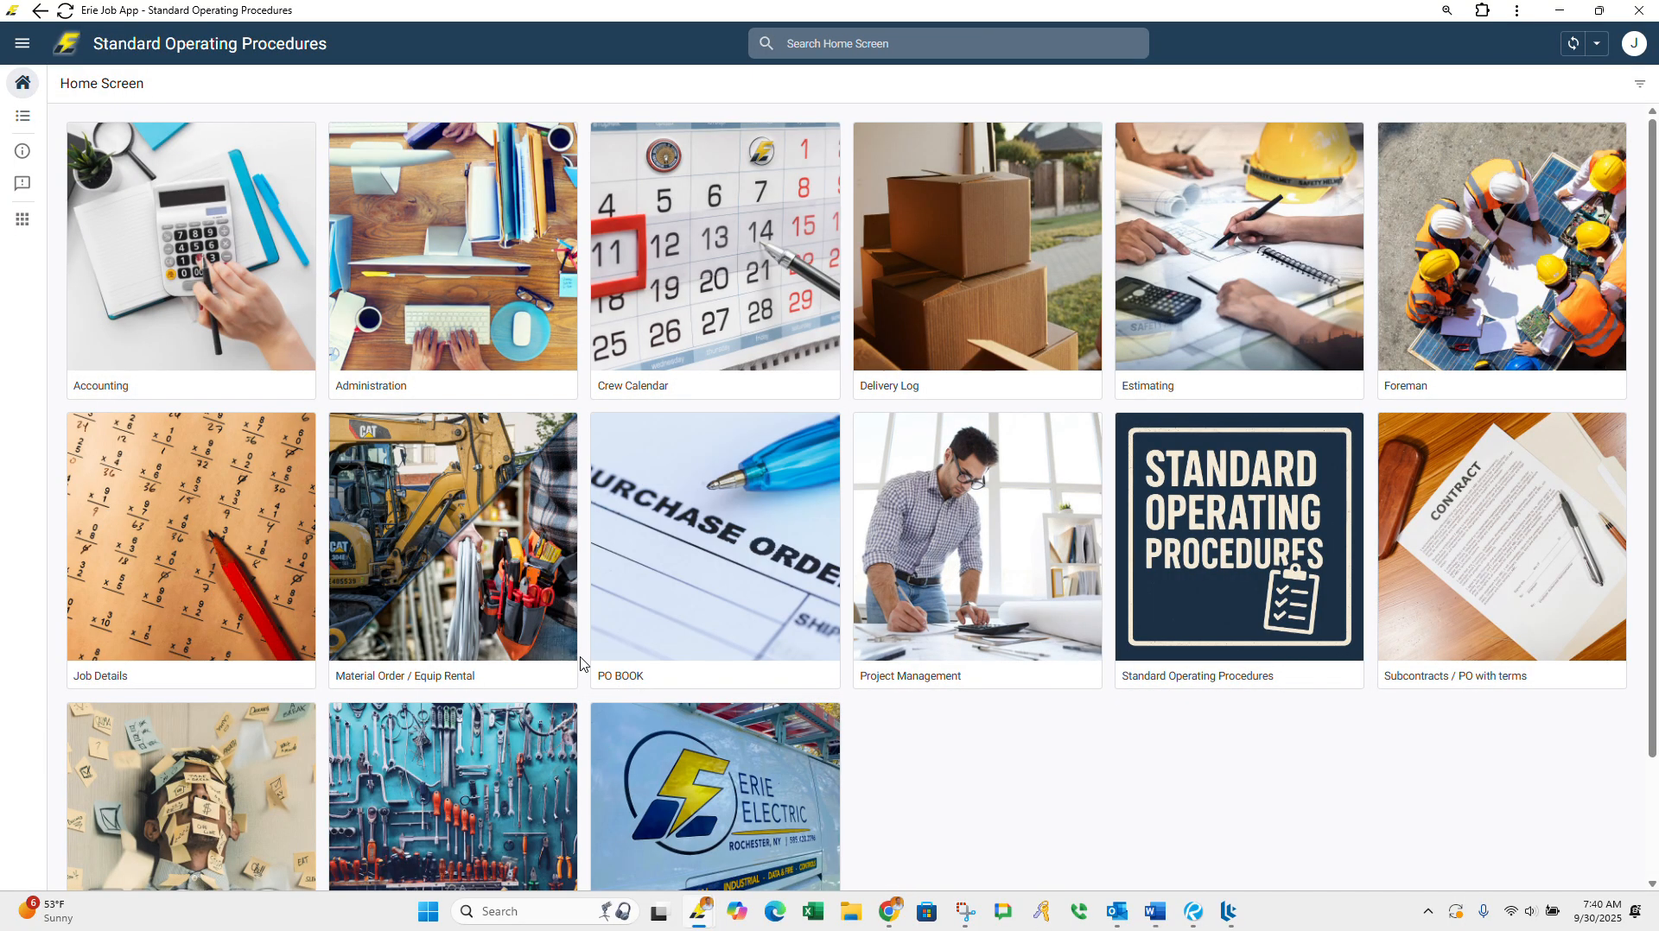
{"action": "left_click", "coordinate": [213, 558]}
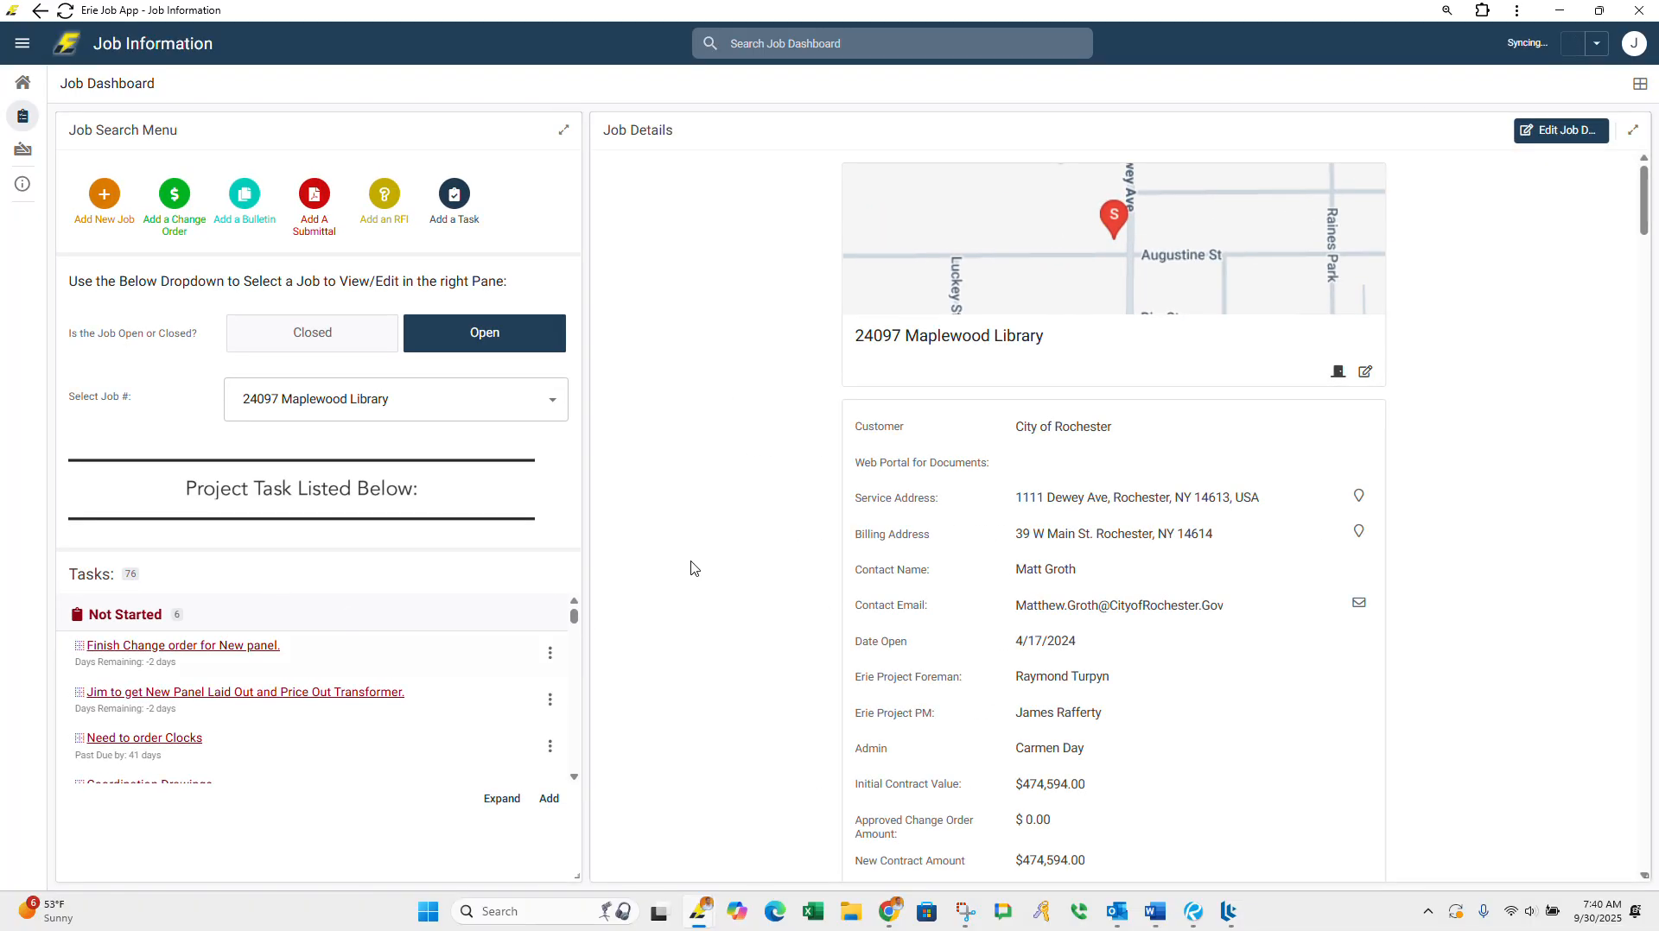
Step: Review the 24097 Maplewood Library job details, from the addendums and minority requirements to the related construction bulletins
{"action": "scroll", "coordinate": [760, 613], "scroll_direction": "down", "scroll_amount": 15}
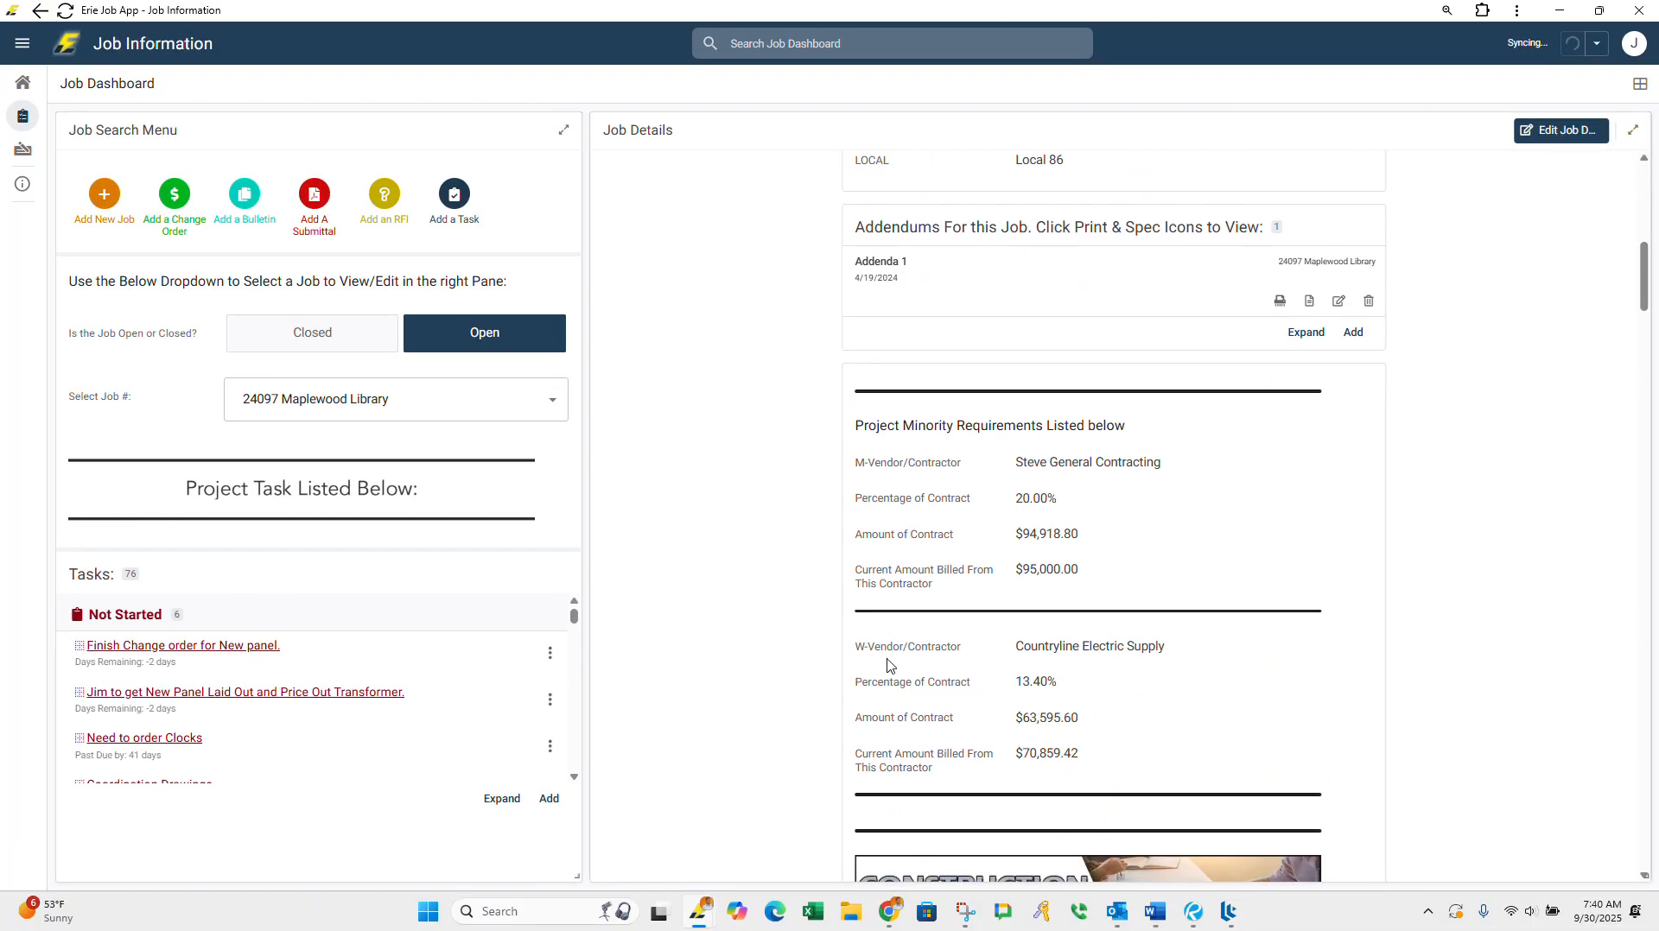
{"action": "scroll", "coordinate": [959, 669], "scroll_direction": "down", "scroll_amount": 3}
{"action": "scroll", "coordinate": [1045, 628], "scroll_direction": "down", "scroll_amount": 5}
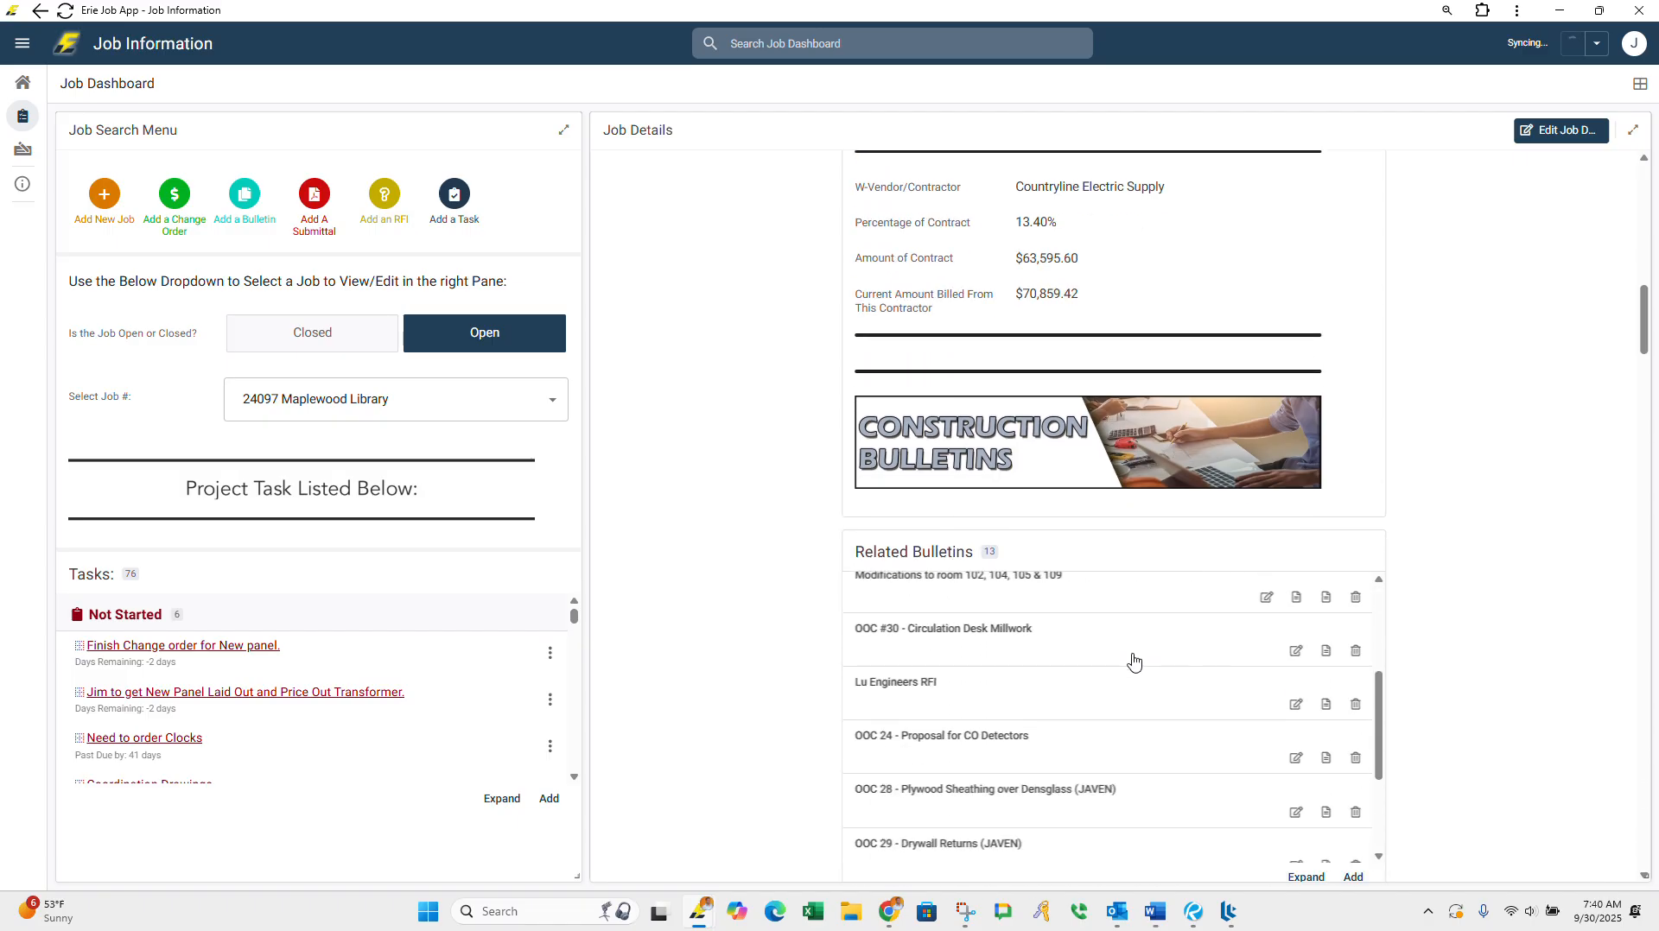
{"action": "scroll", "coordinate": [1131, 669], "scroll_direction": "up", "scroll_amount": 5}
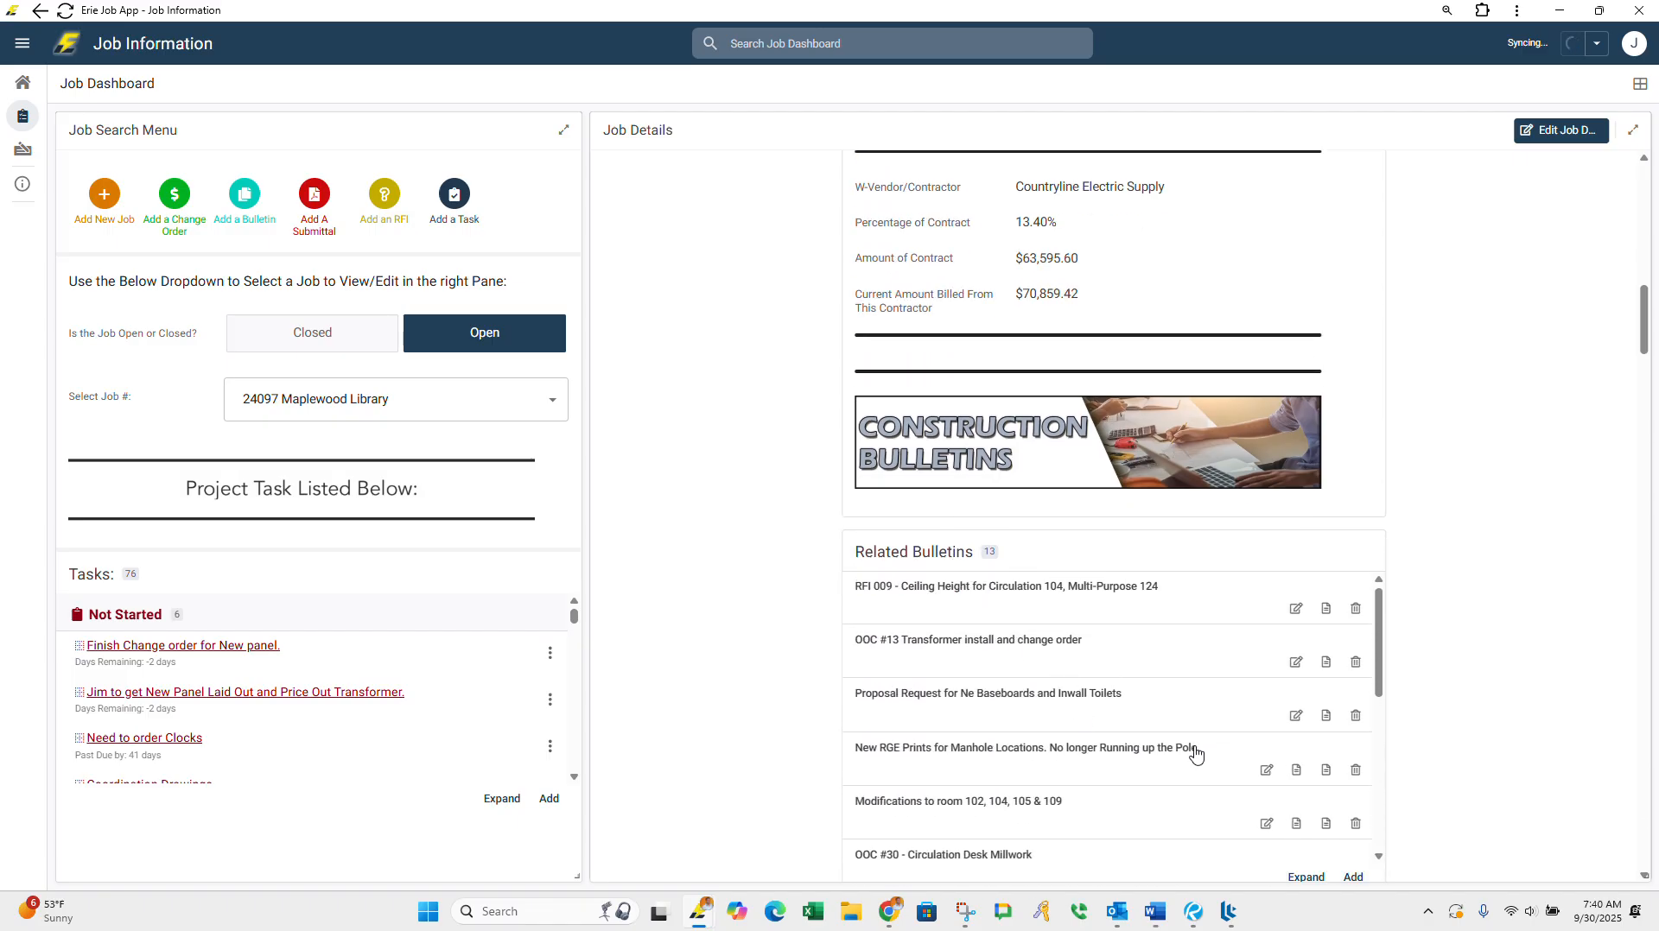
{"action": "scroll", "coordinate": [998, 767], "scroll_direction": "up", "scroll_amount": 3}
{"action": "scroll", "coordinate": [998, 767], "scroll_direction": "down", "scroll_amount": 2}
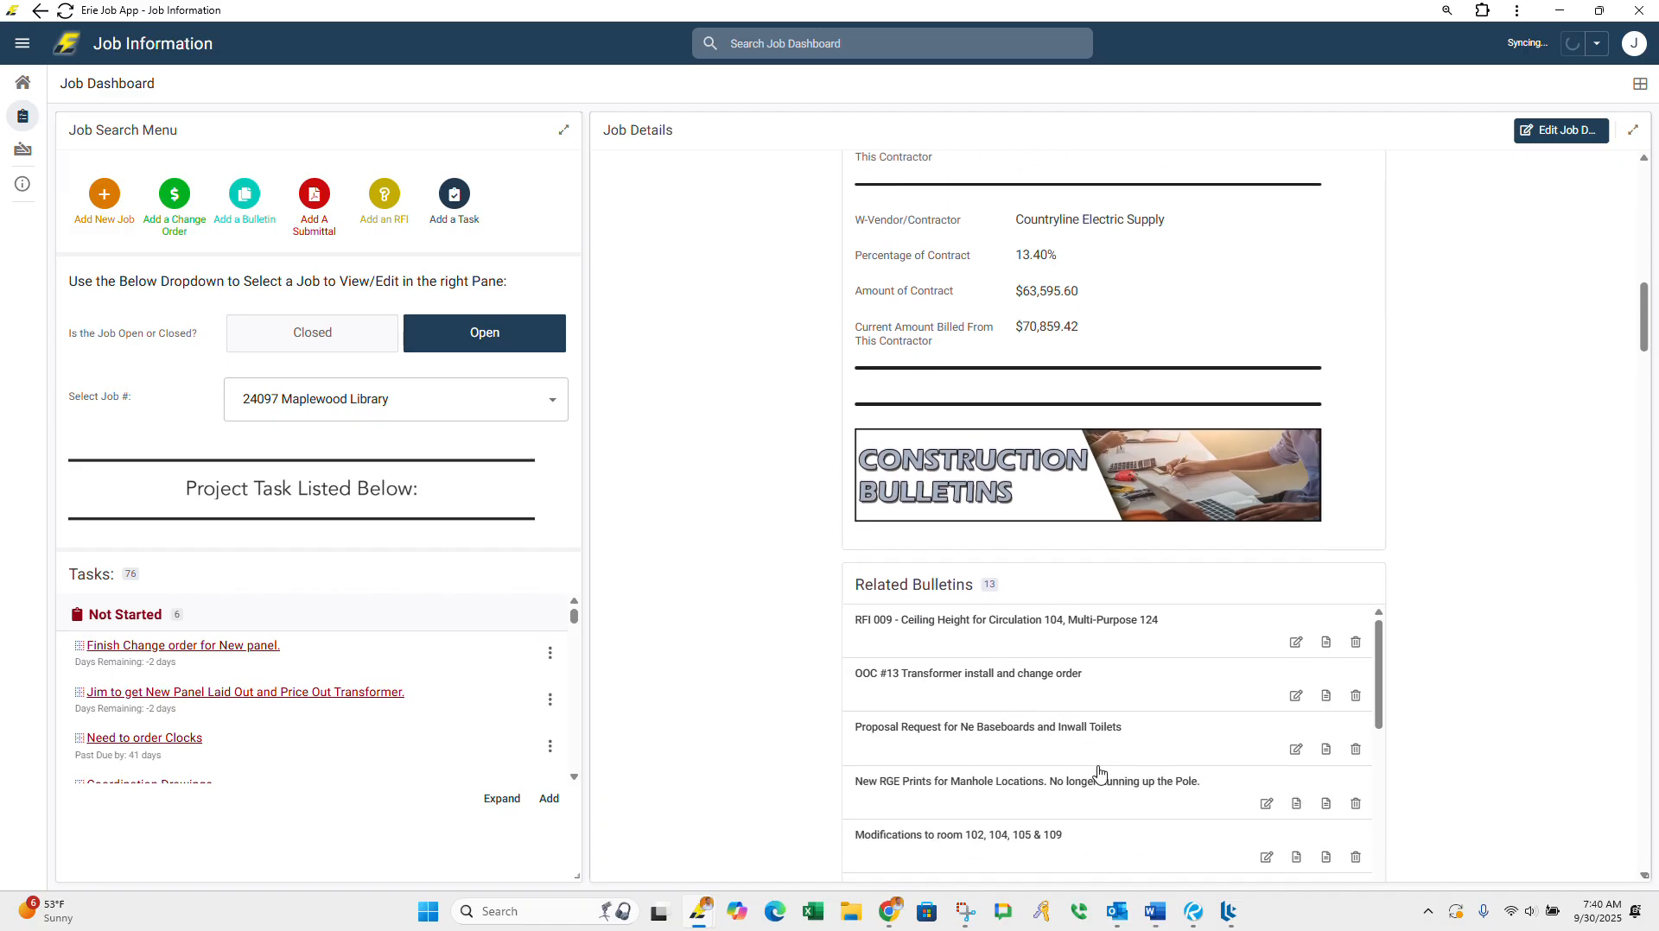
{"action": "scroll", "coordinate": [1081, 759], "scroll_direction": "down", "scroll_amount": 4}
{"action": "scroll", "coordinate": [1458, 596], "scroll_direction": "down", "scroll_amount": 4}
{"action": "scroll", "coordinate": [1458, 597], "scroll_direction": "down", "scroll_amount": 1}
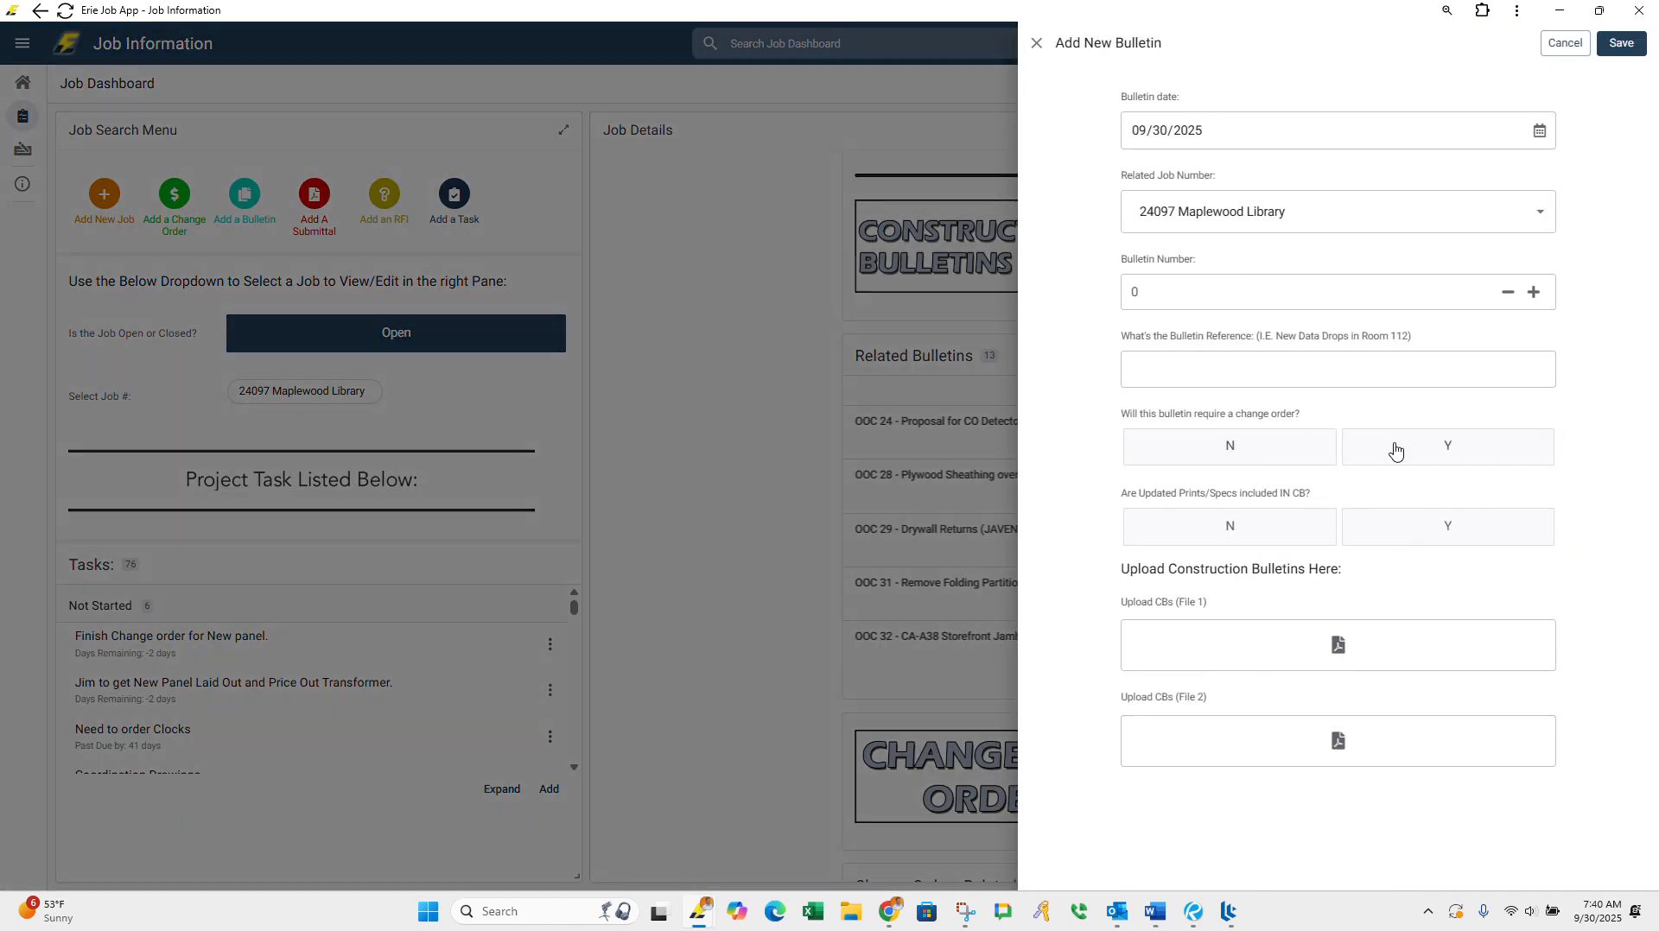
{"action": "left_click", "coordinate": [1410, 450]}
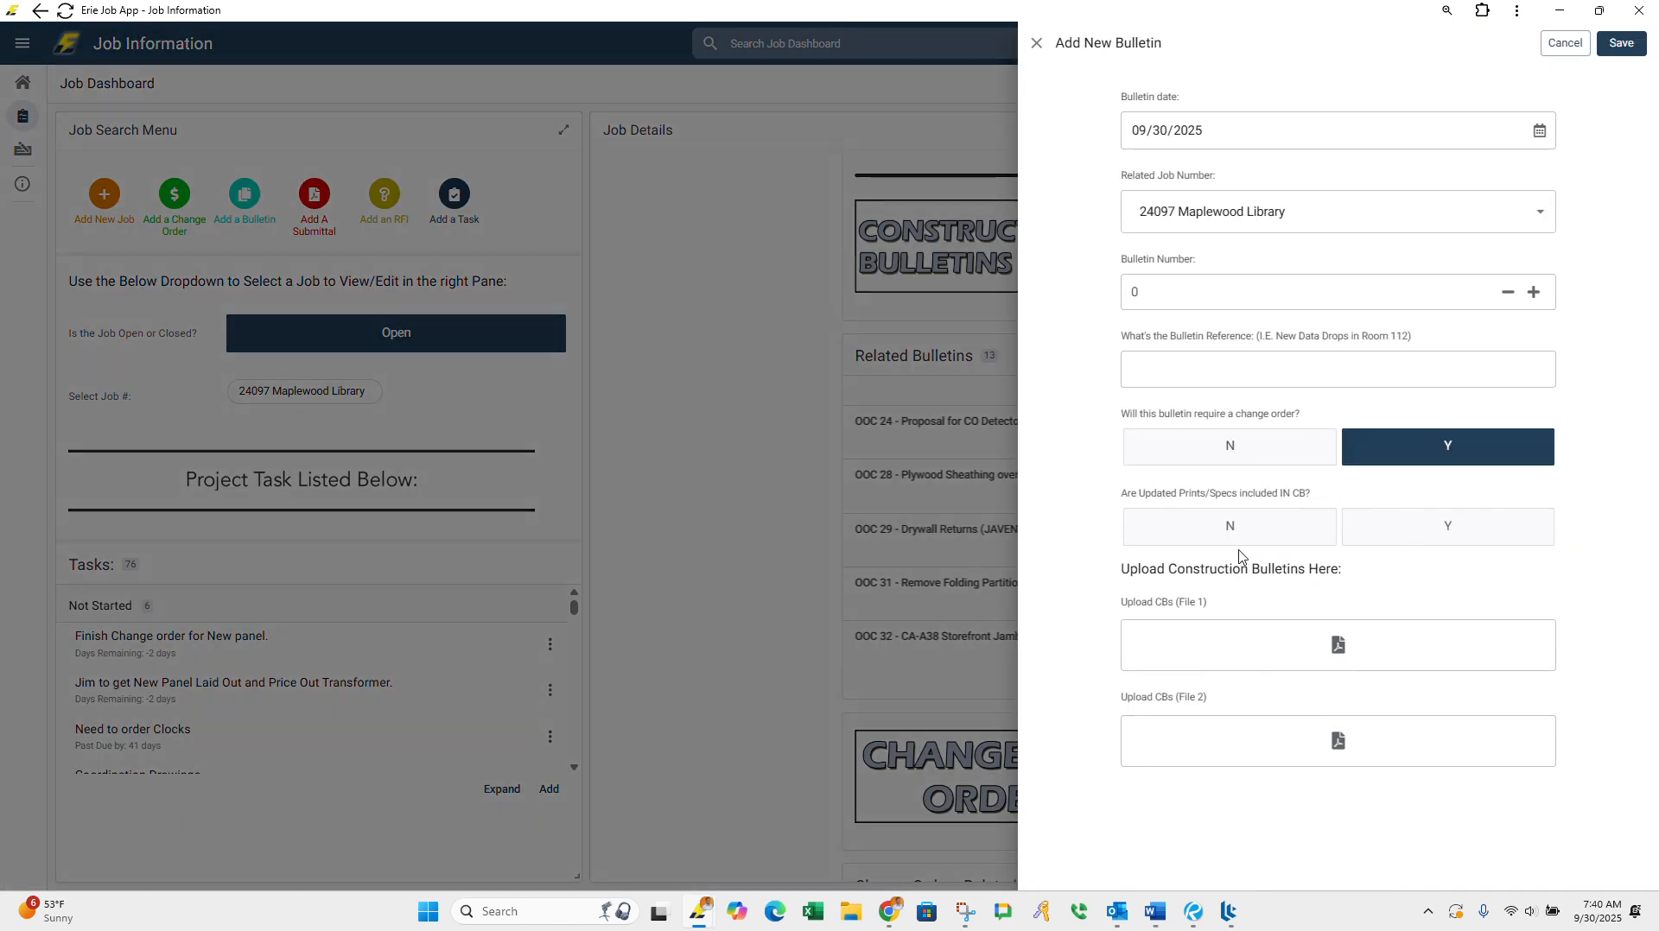
{"action": "left_click", "coordinate": [1469, 448]}
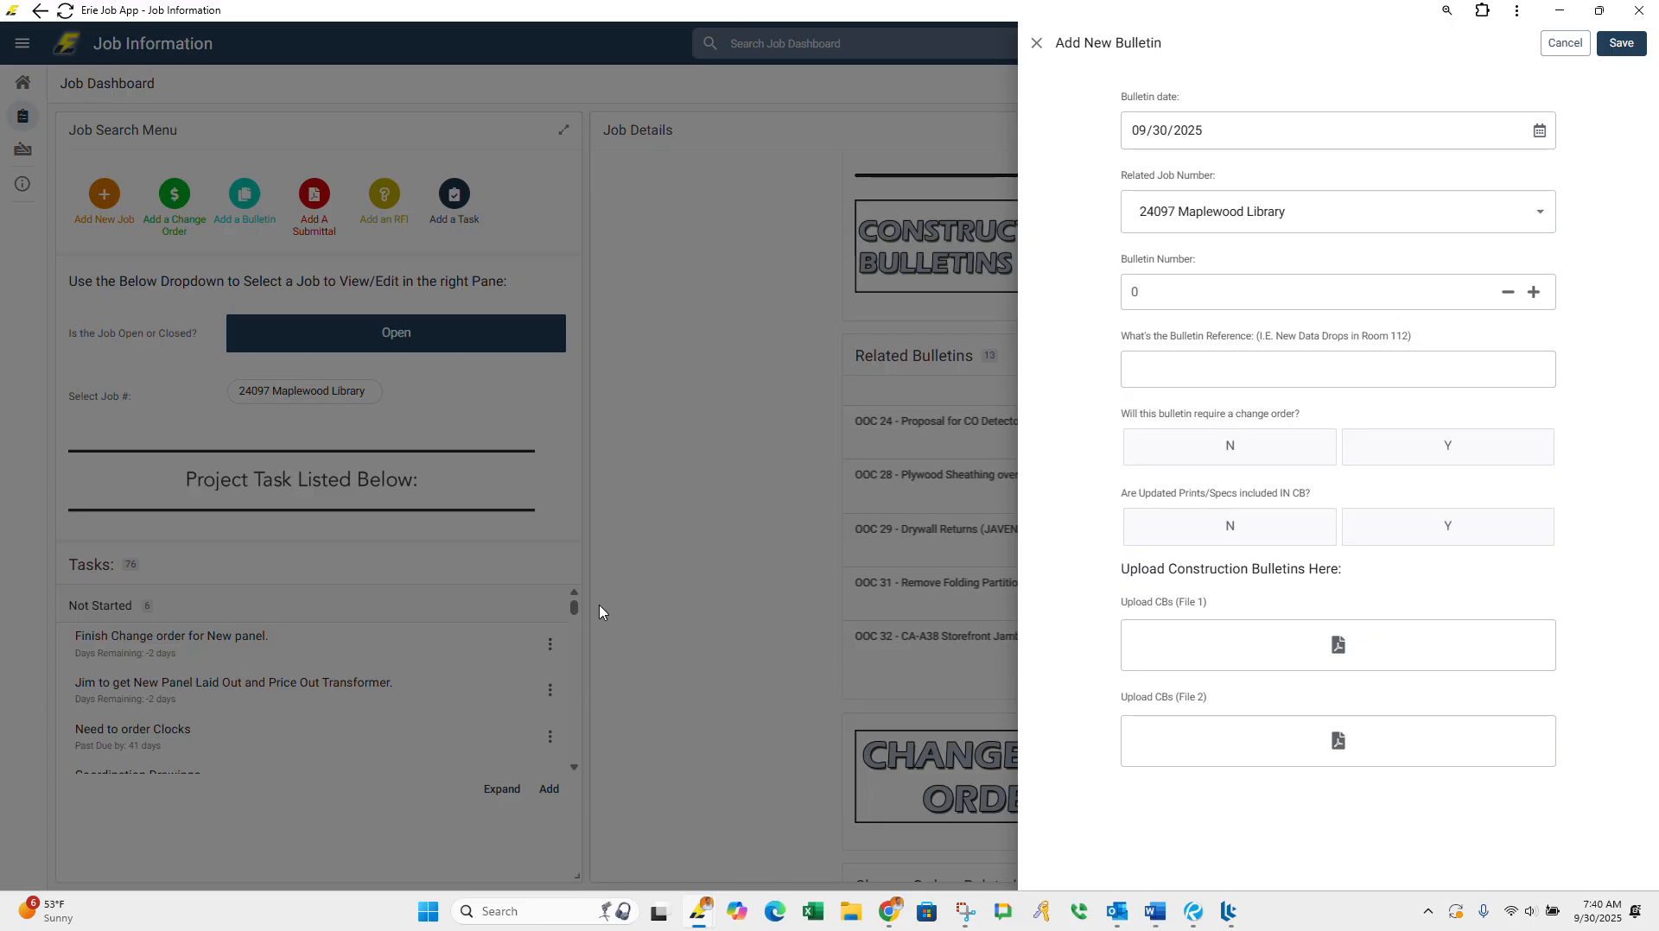
{"action": "left_click", "coordinate": [637, 593]}
{"action": "left_click", "coordinate": [916, 509]}
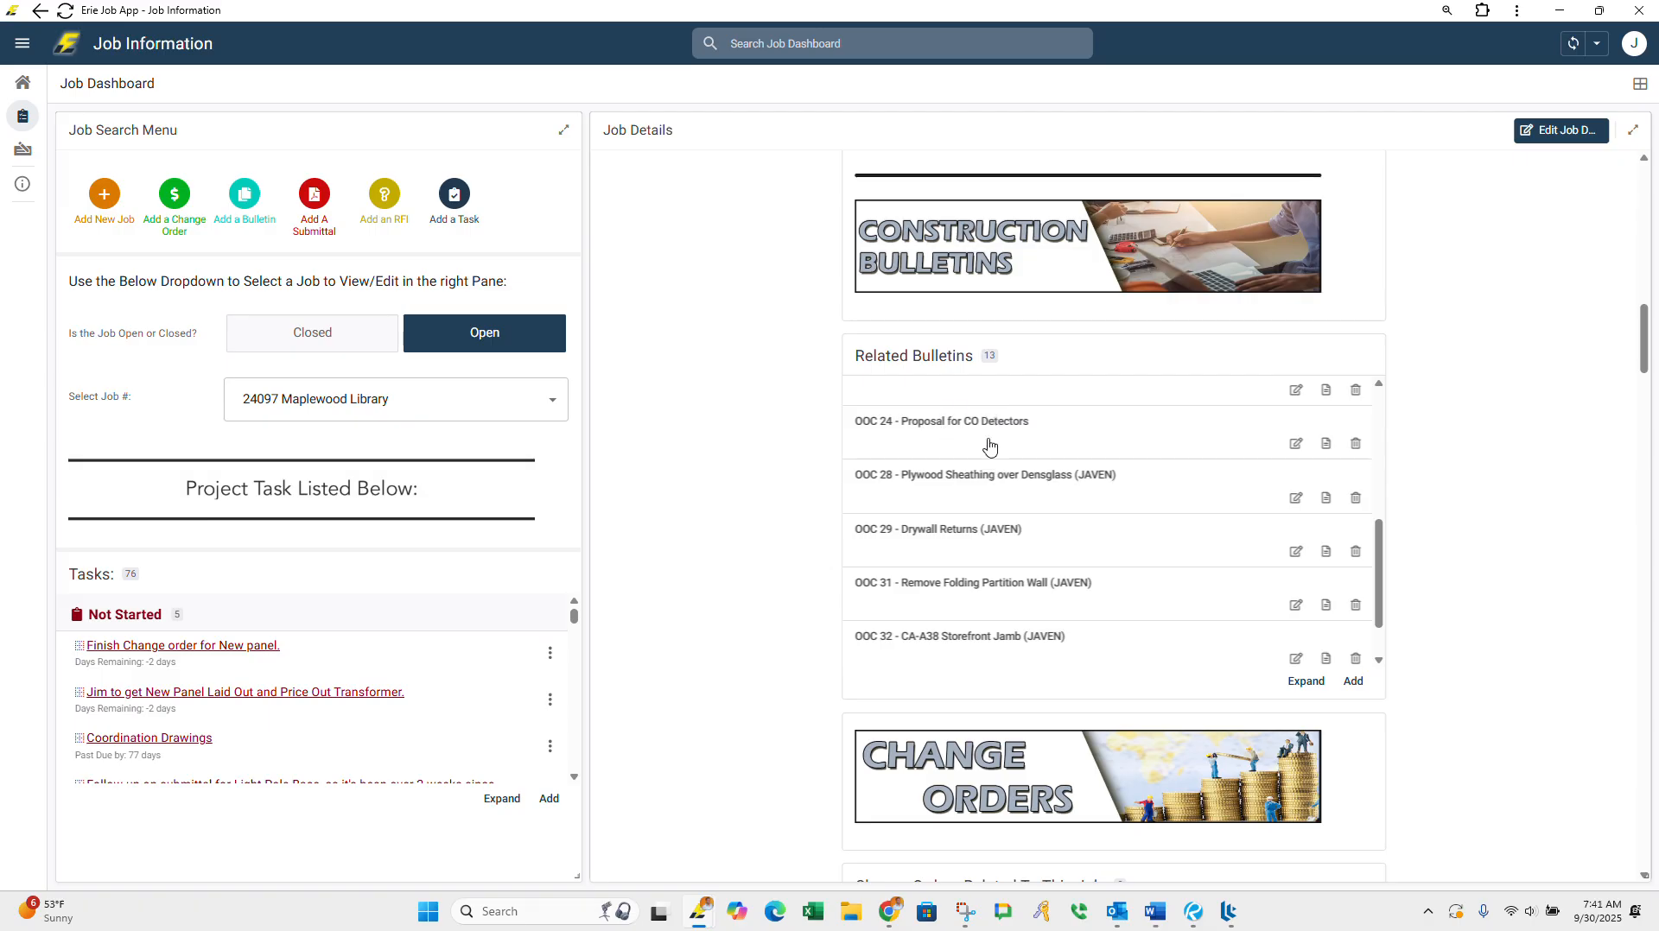
Step: Expand the related bulletins of the Maplewood Library job into the full list and look through the entries
{"action": "scroll", "coordinate": [993, 458], "scroll_direction": "up", "scroll_amount": 5}
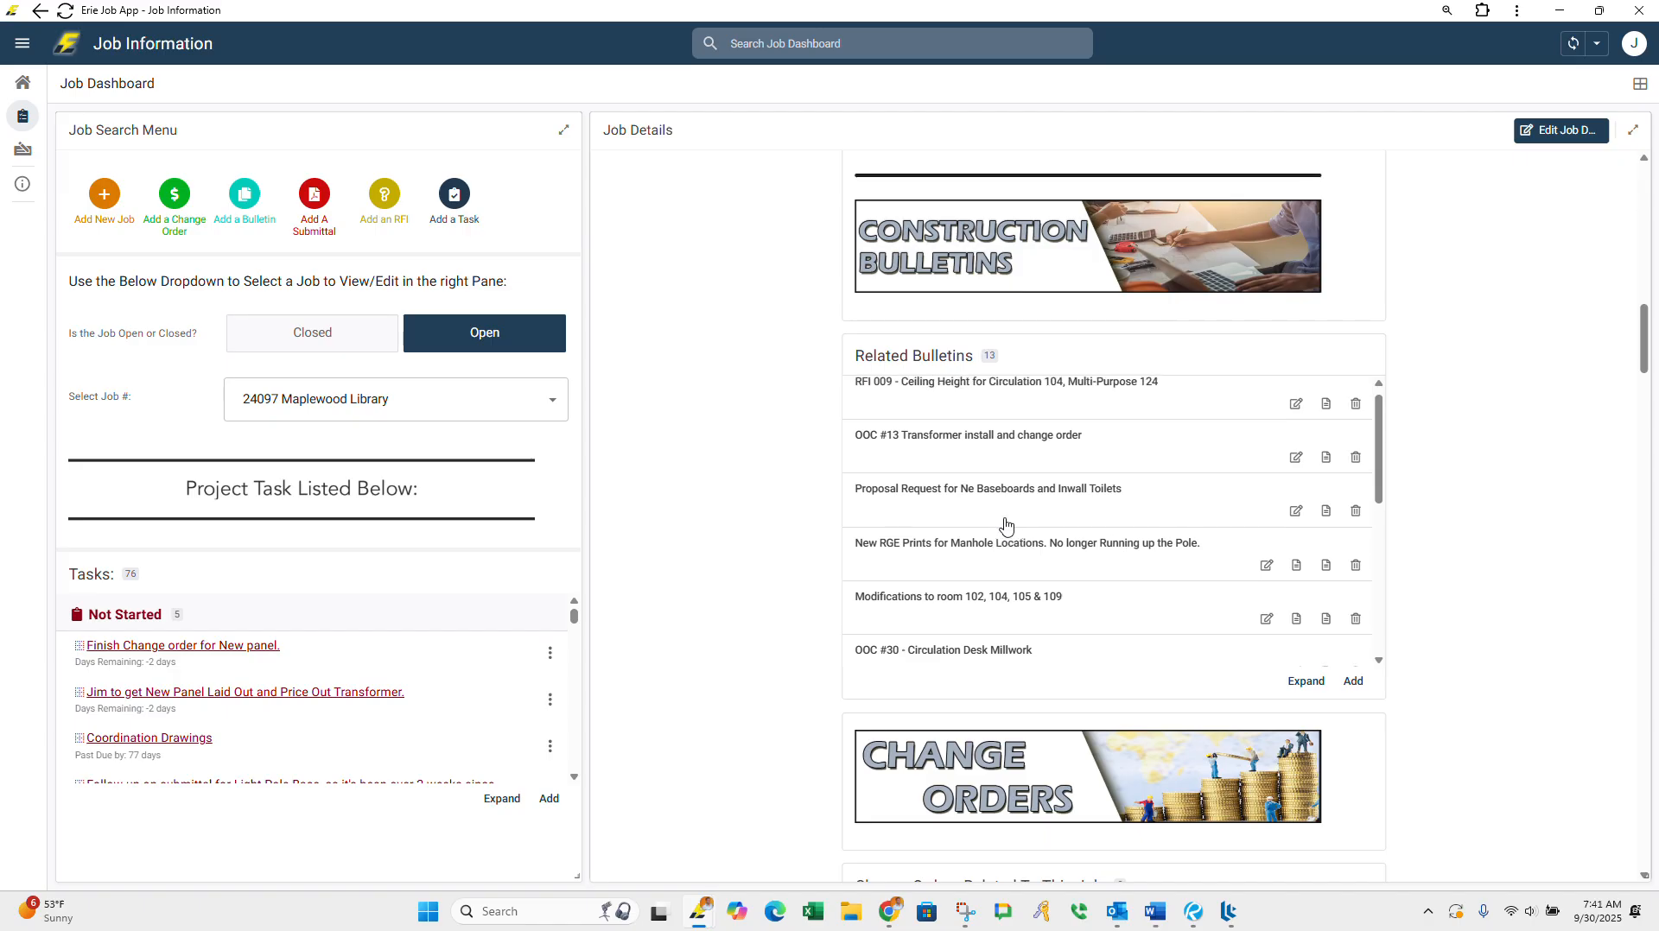
{"action": "left_click", "coordinate": [1306, 681]}
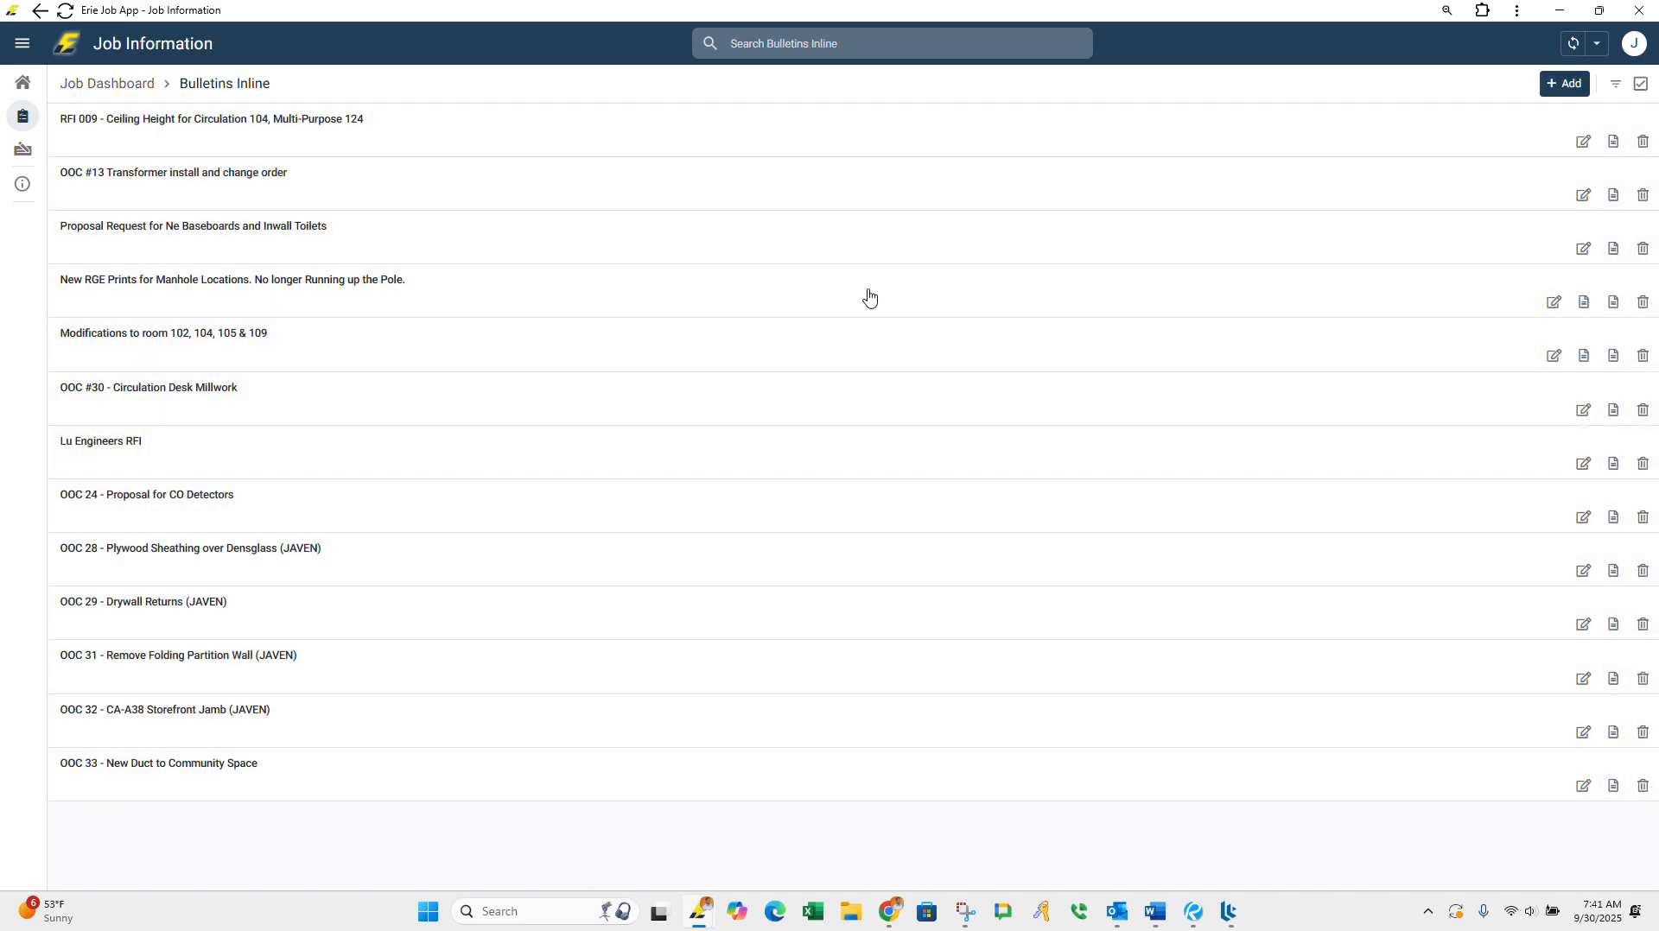
{"action": "left_click", "coordinate": [1036, 48]}
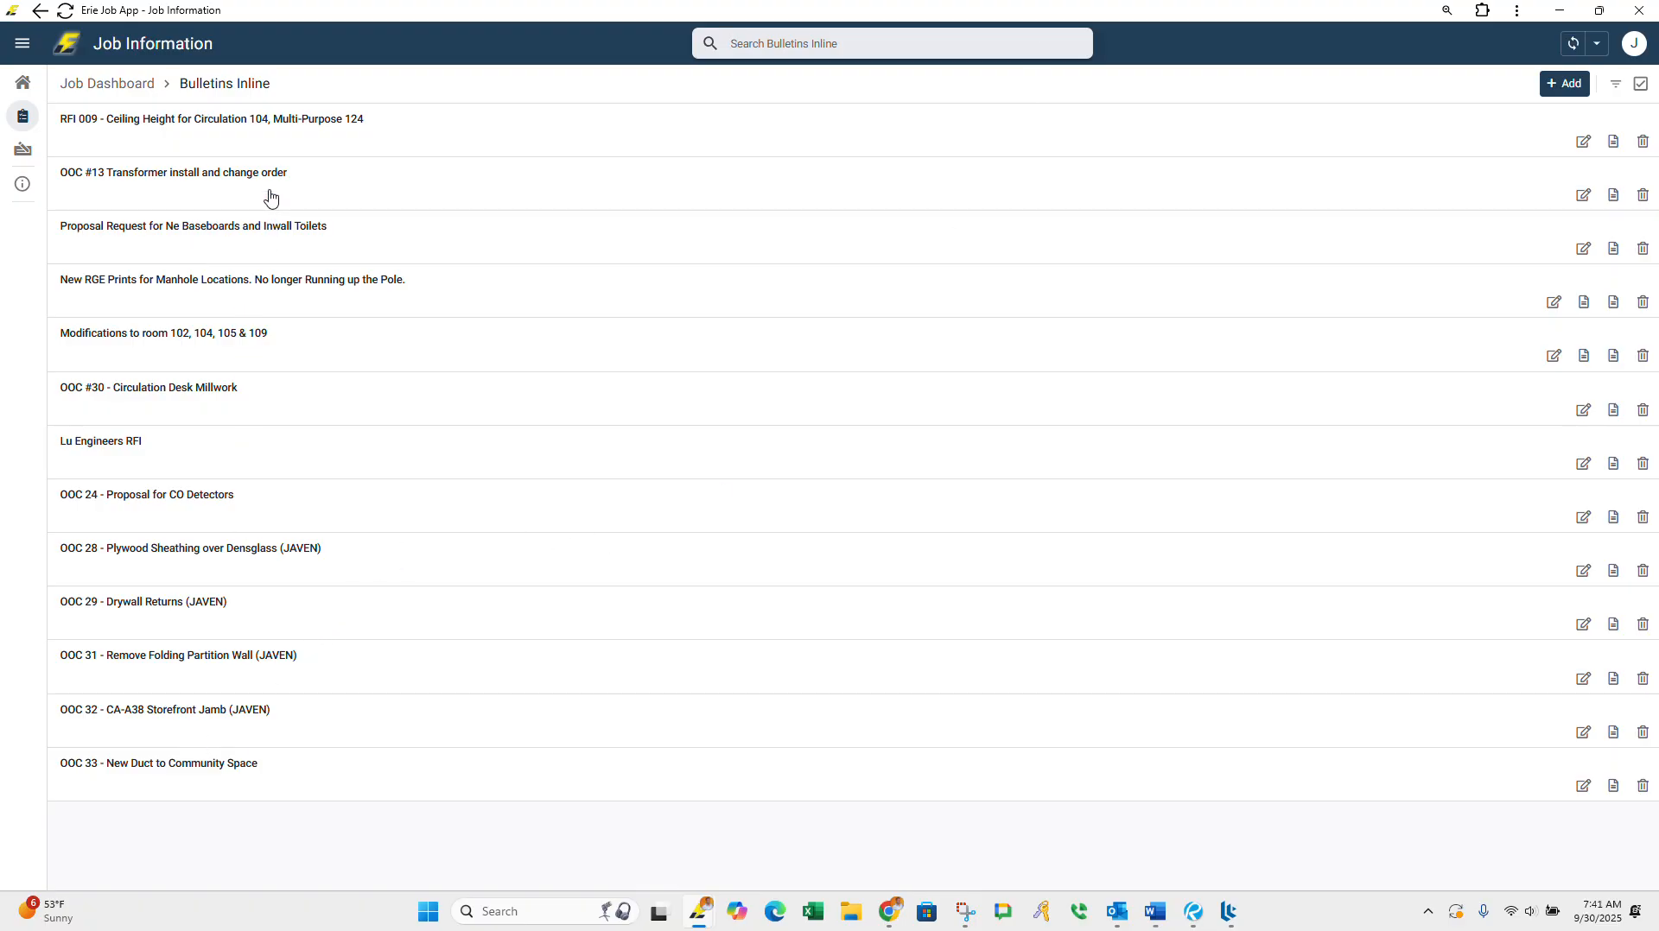
Step: Return to the Job Dashboard and select the job 24115 OMH Rochester Psych Center
{"action": "left_click", "coordinate": [97, 85]}
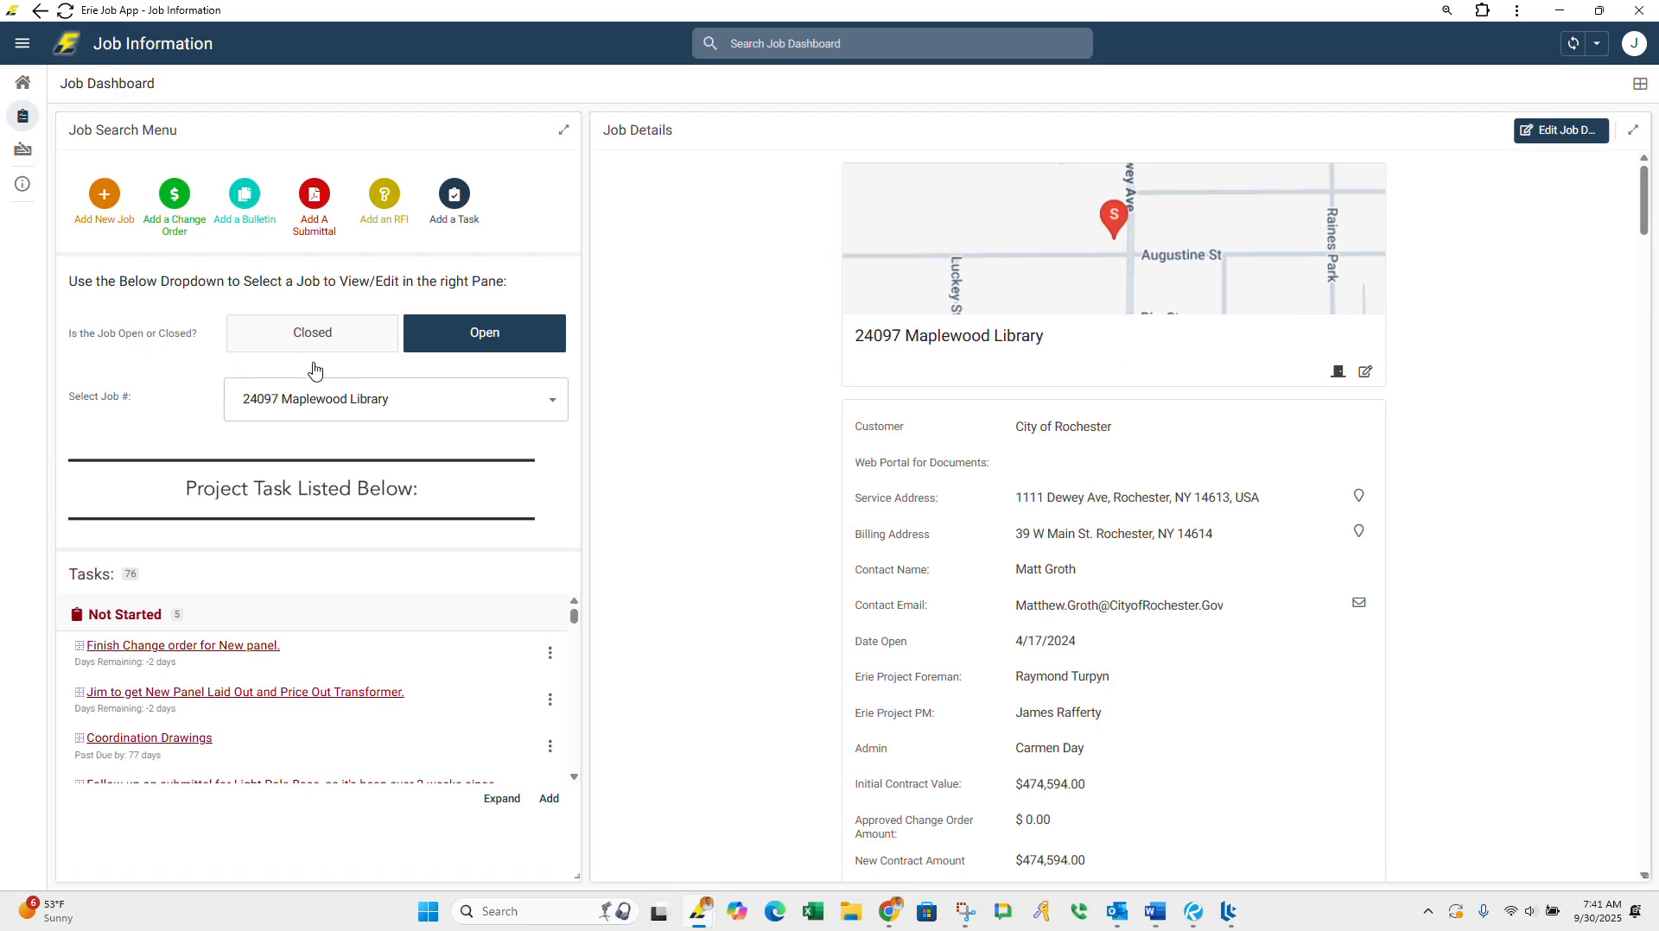
{"action": "left_click", "coordinate": [334, 392]}
{"action": "type", "text": "omh"}
{"action": "key", "text": "Return"}
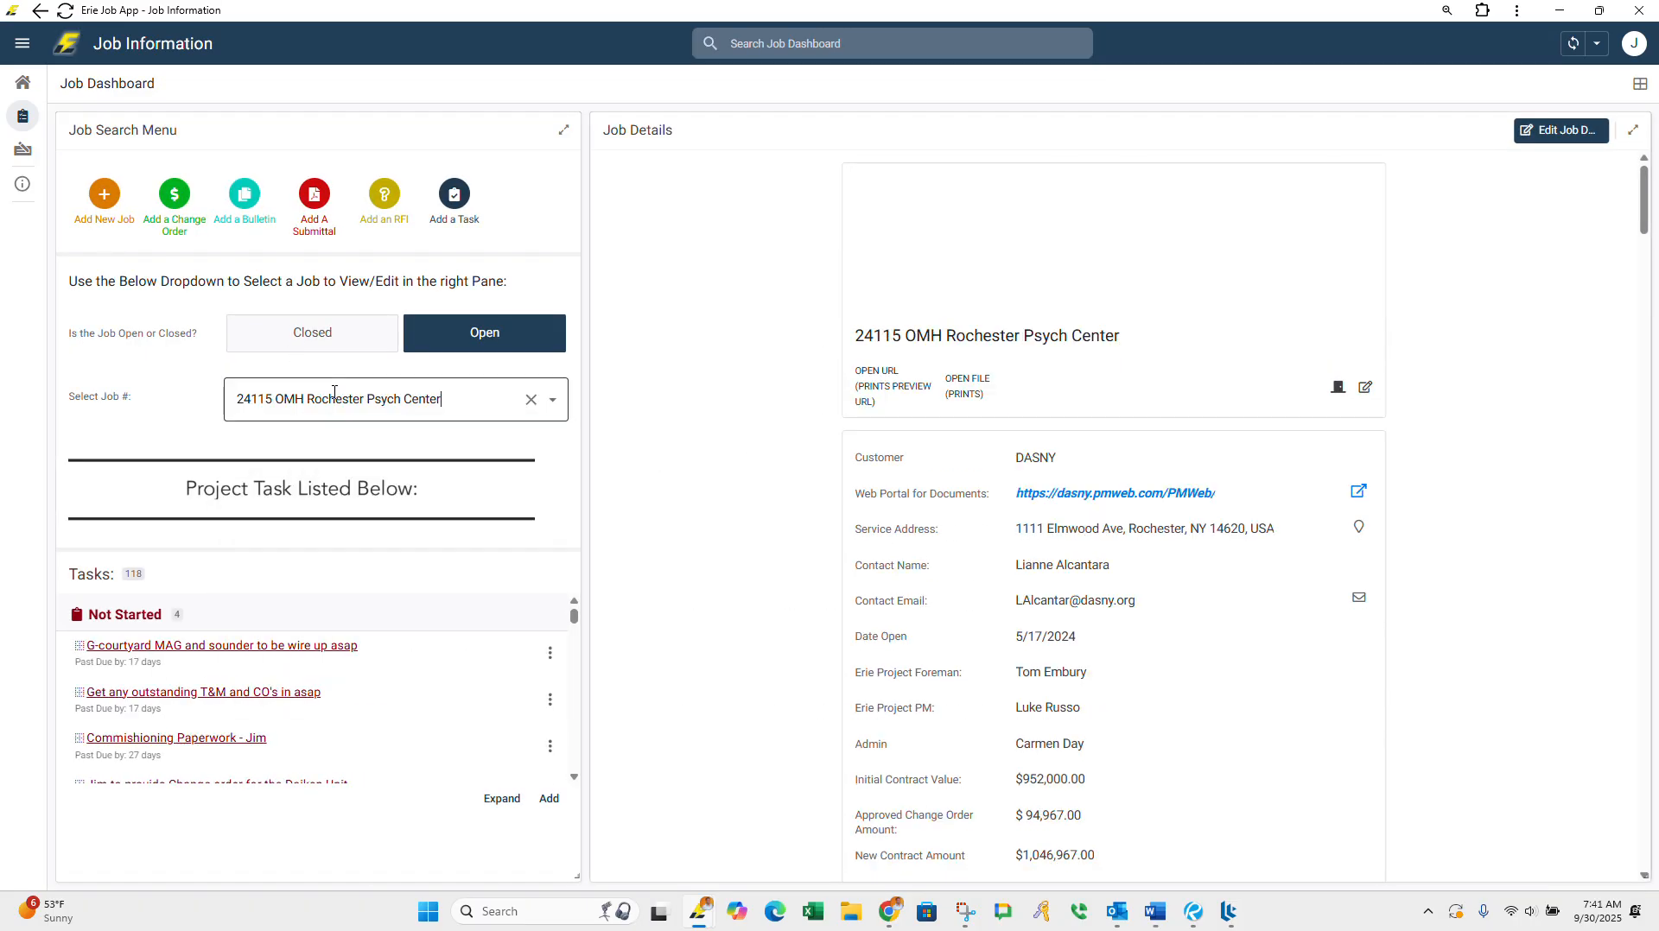
Step: Expand the Related Bulletins section of the OMH Rochester Psych Center job into its full list
{"action": "scroll", "coordinate": [1125, 760], "scroll_direction": "down", "scroll_amount": 10}
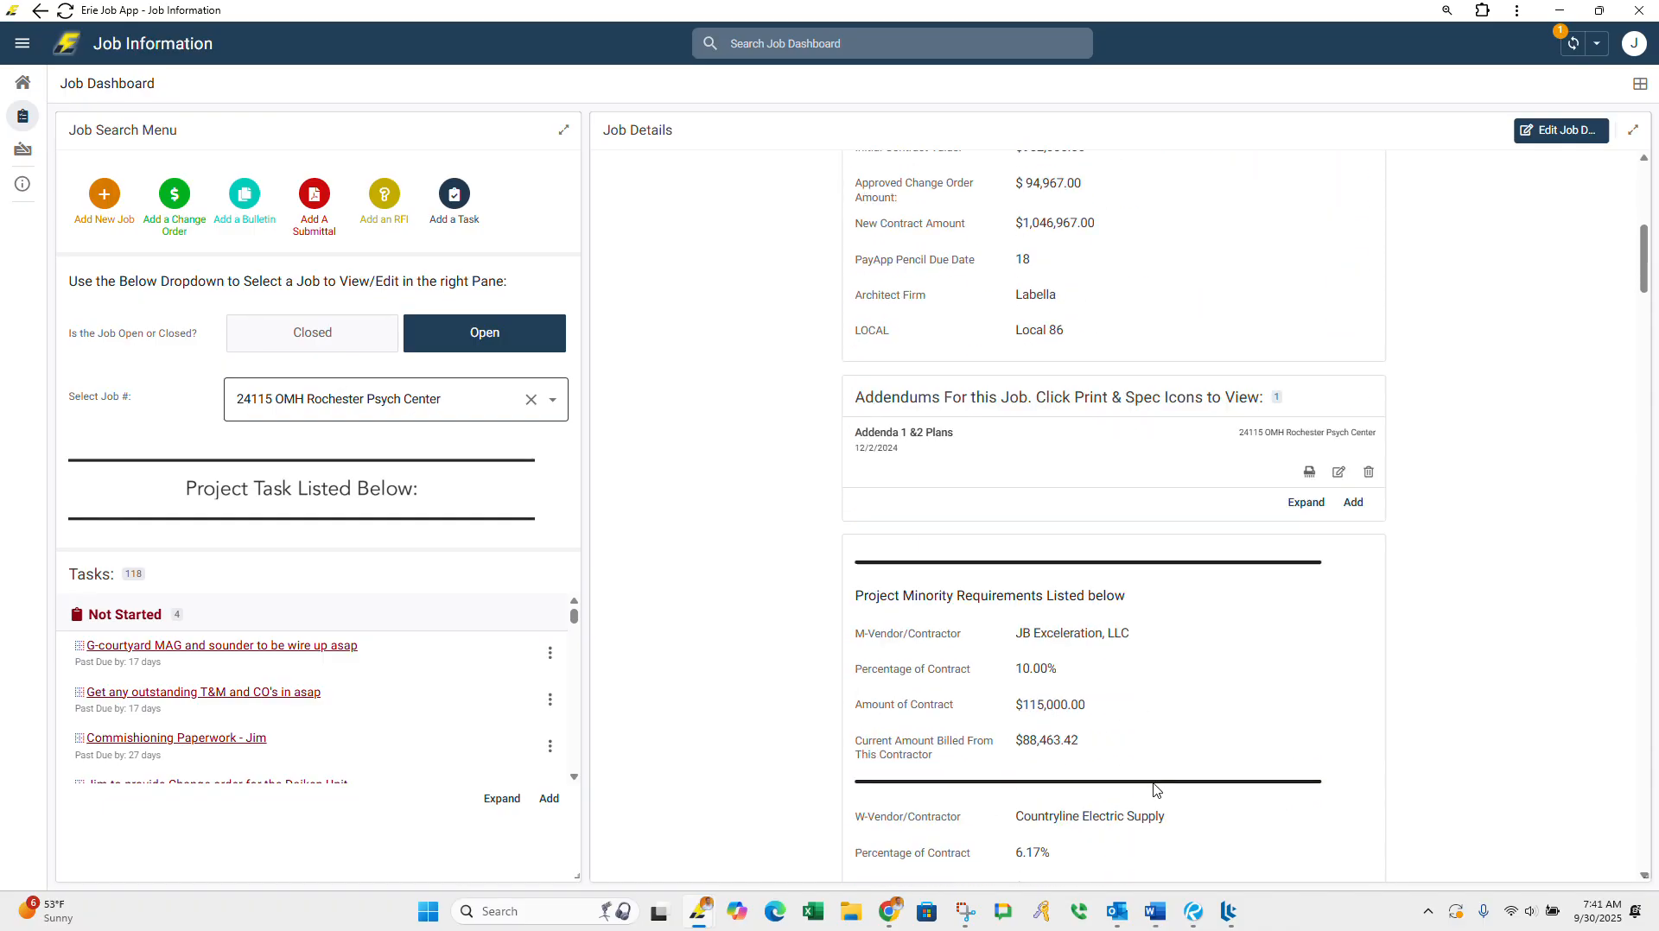
{"action": "scroll", "coordinate": [1112, 806], "scroll_direction": "down", "scroll_amount": 5}
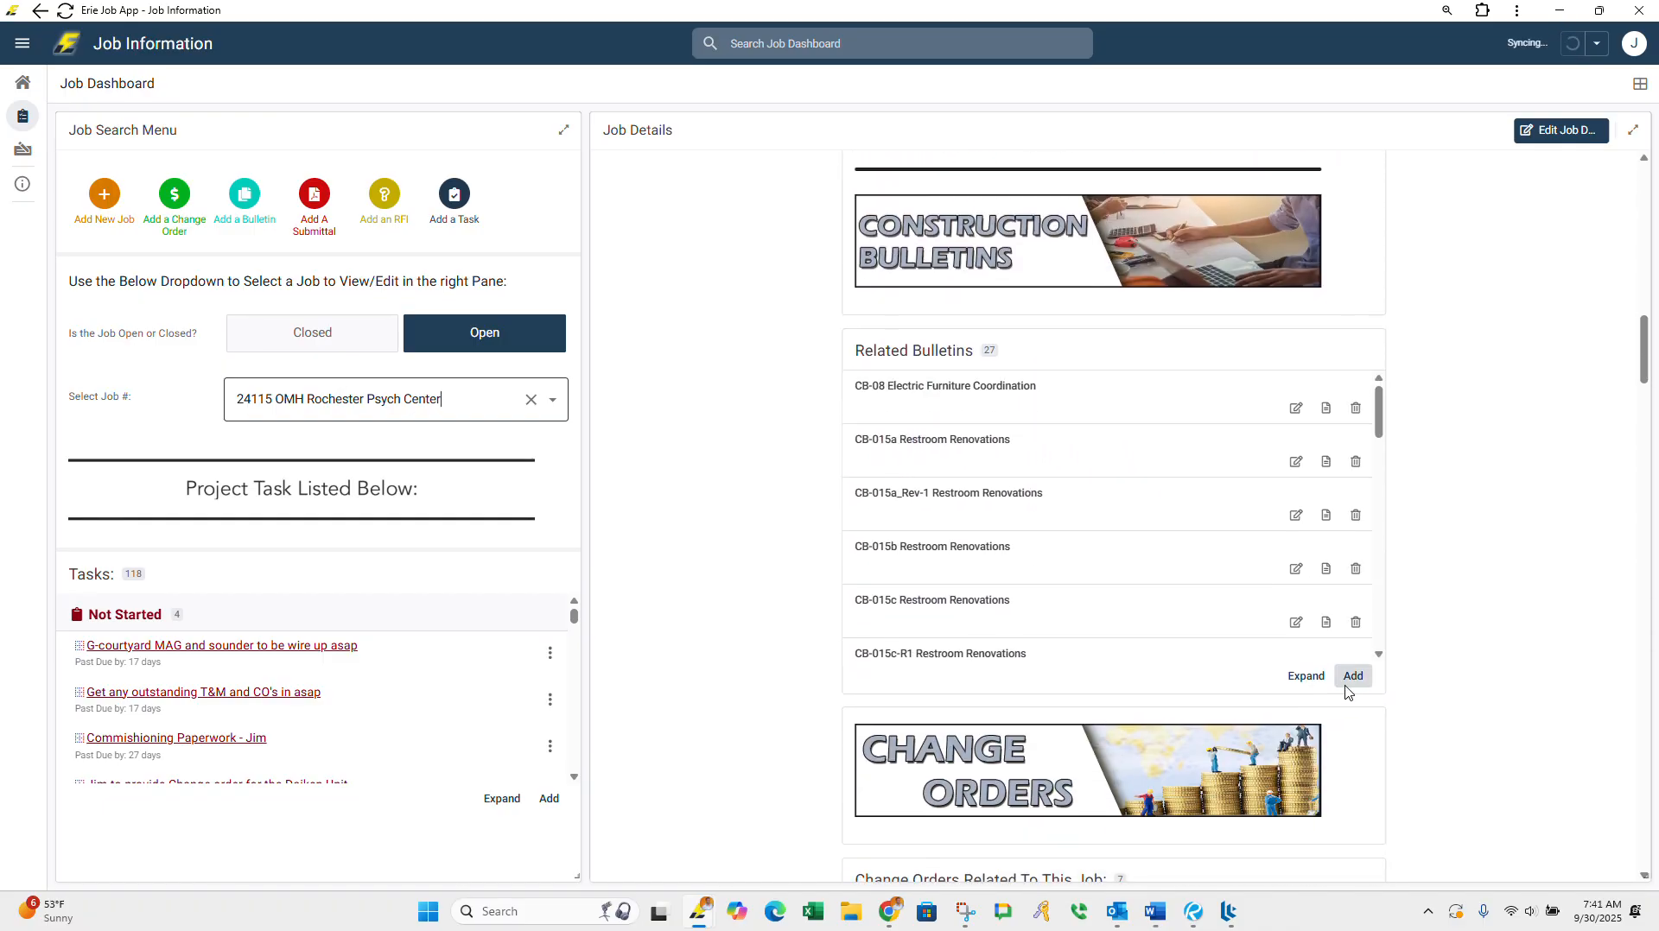
{"action": "left_click", "coordinate": [1307, 681]}
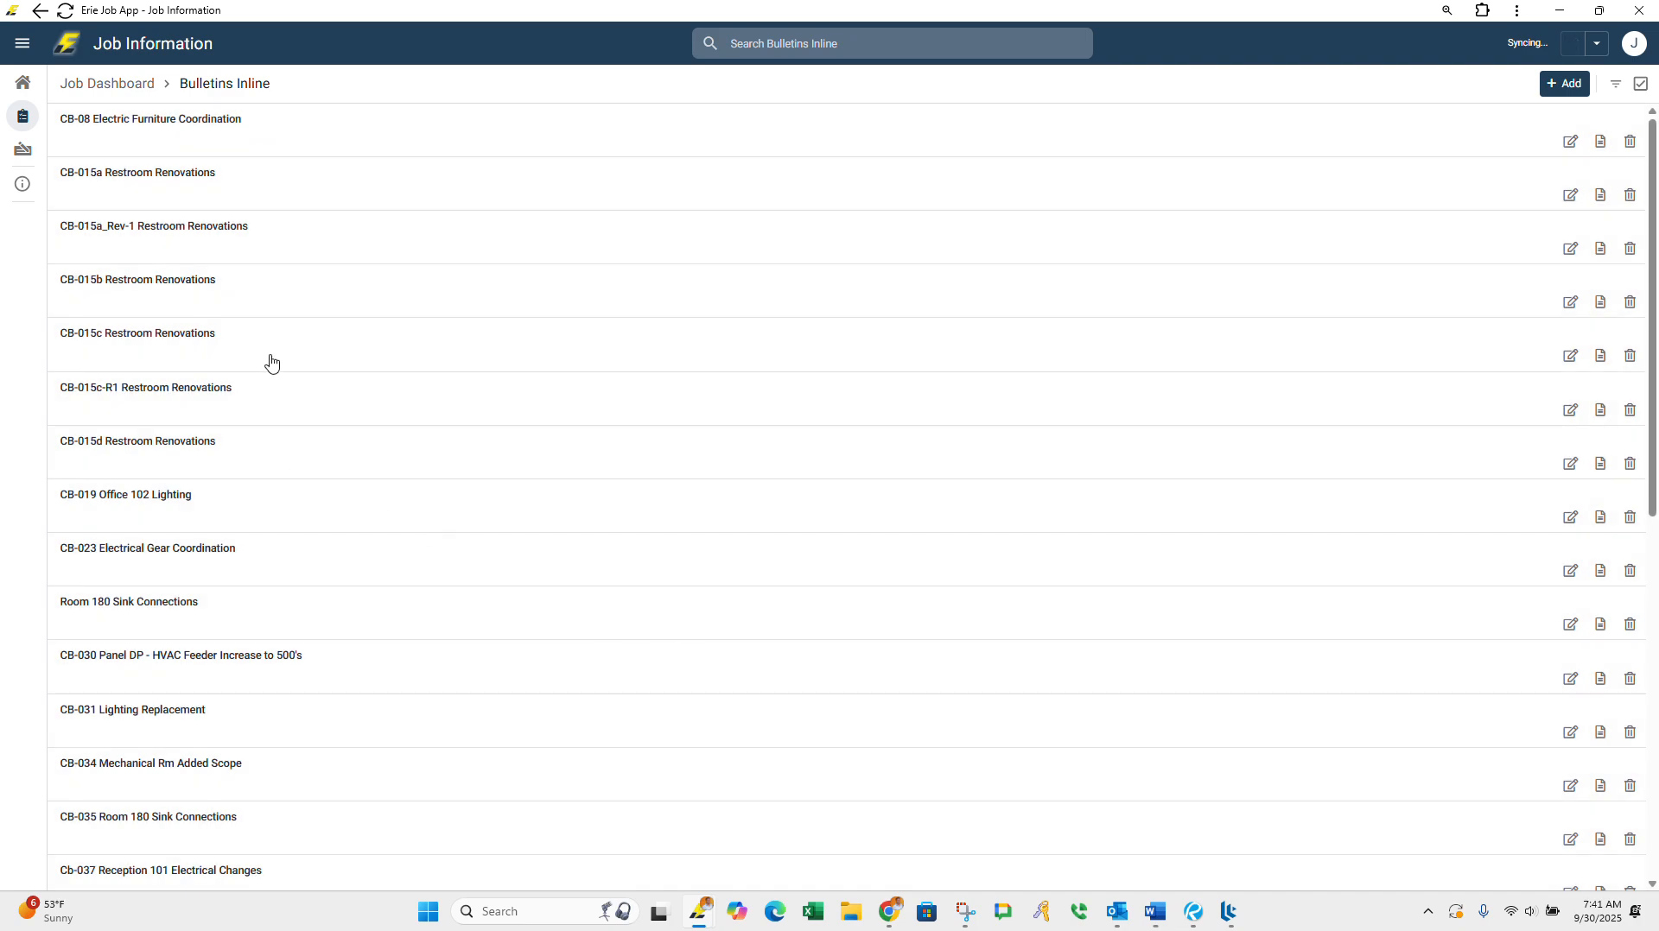
Step: Examine how the bulletins of the OMH Rochester Psych Center job are numbered and titled throughout the list
{"action": "scroll", "coordinate": [221, 597], "scroll_direction": "down", "scroll_amount": 3}
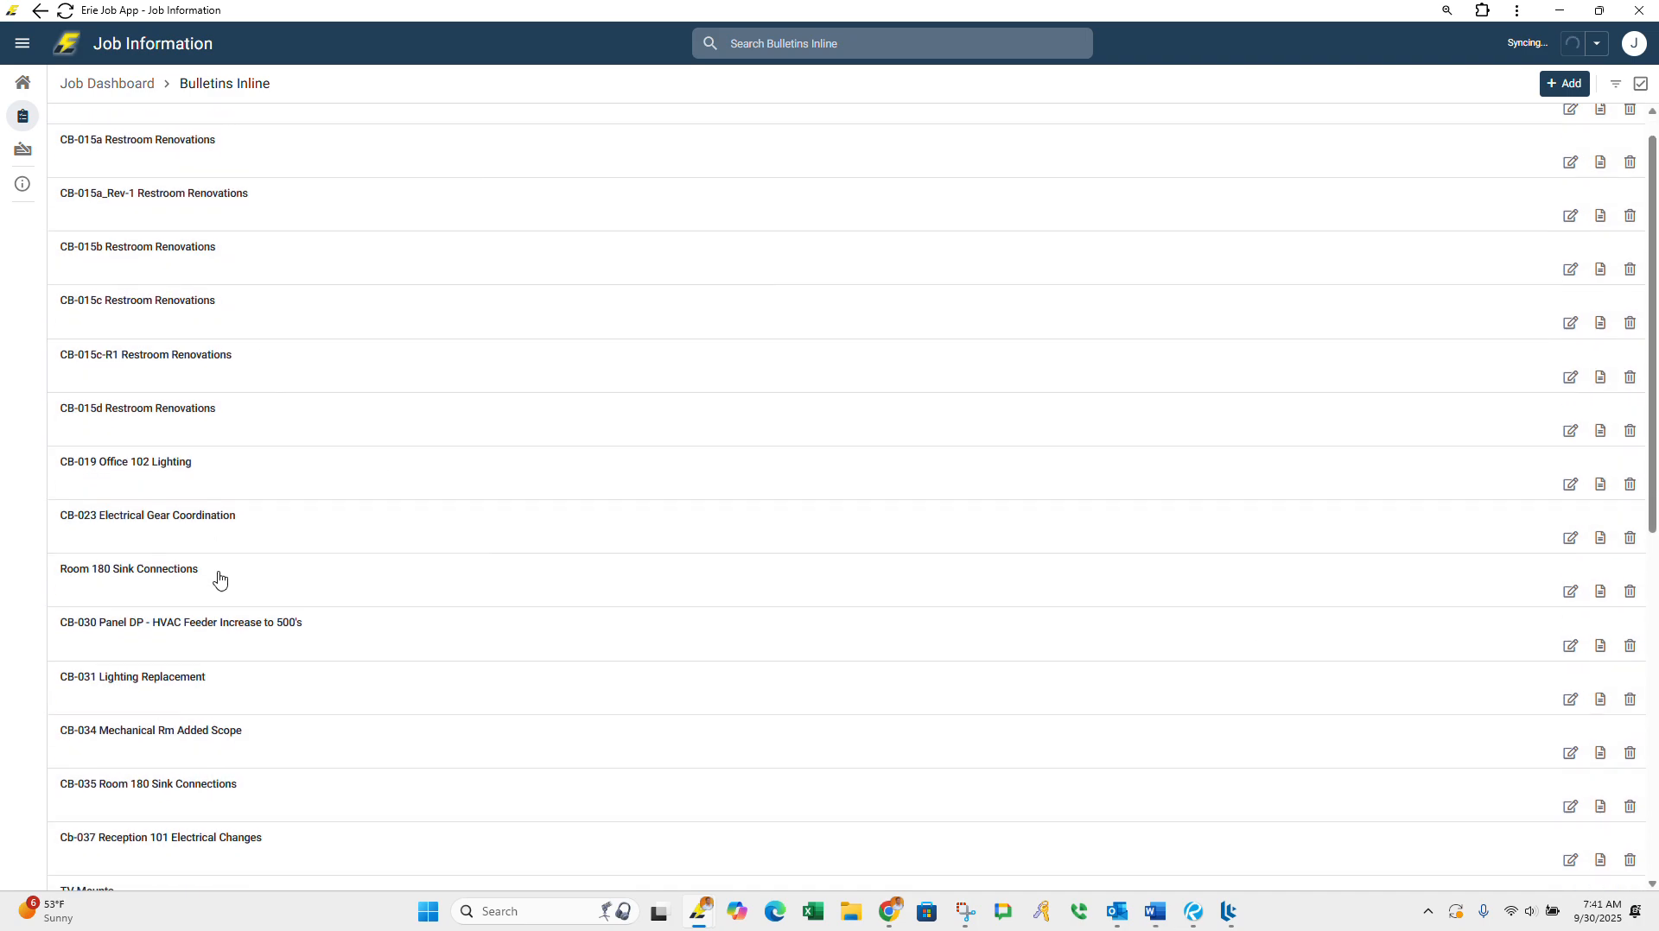
{"action": "scroll", "coordinate": [224, 640], "scroll_direction": "down", "scroll_amount": 3}
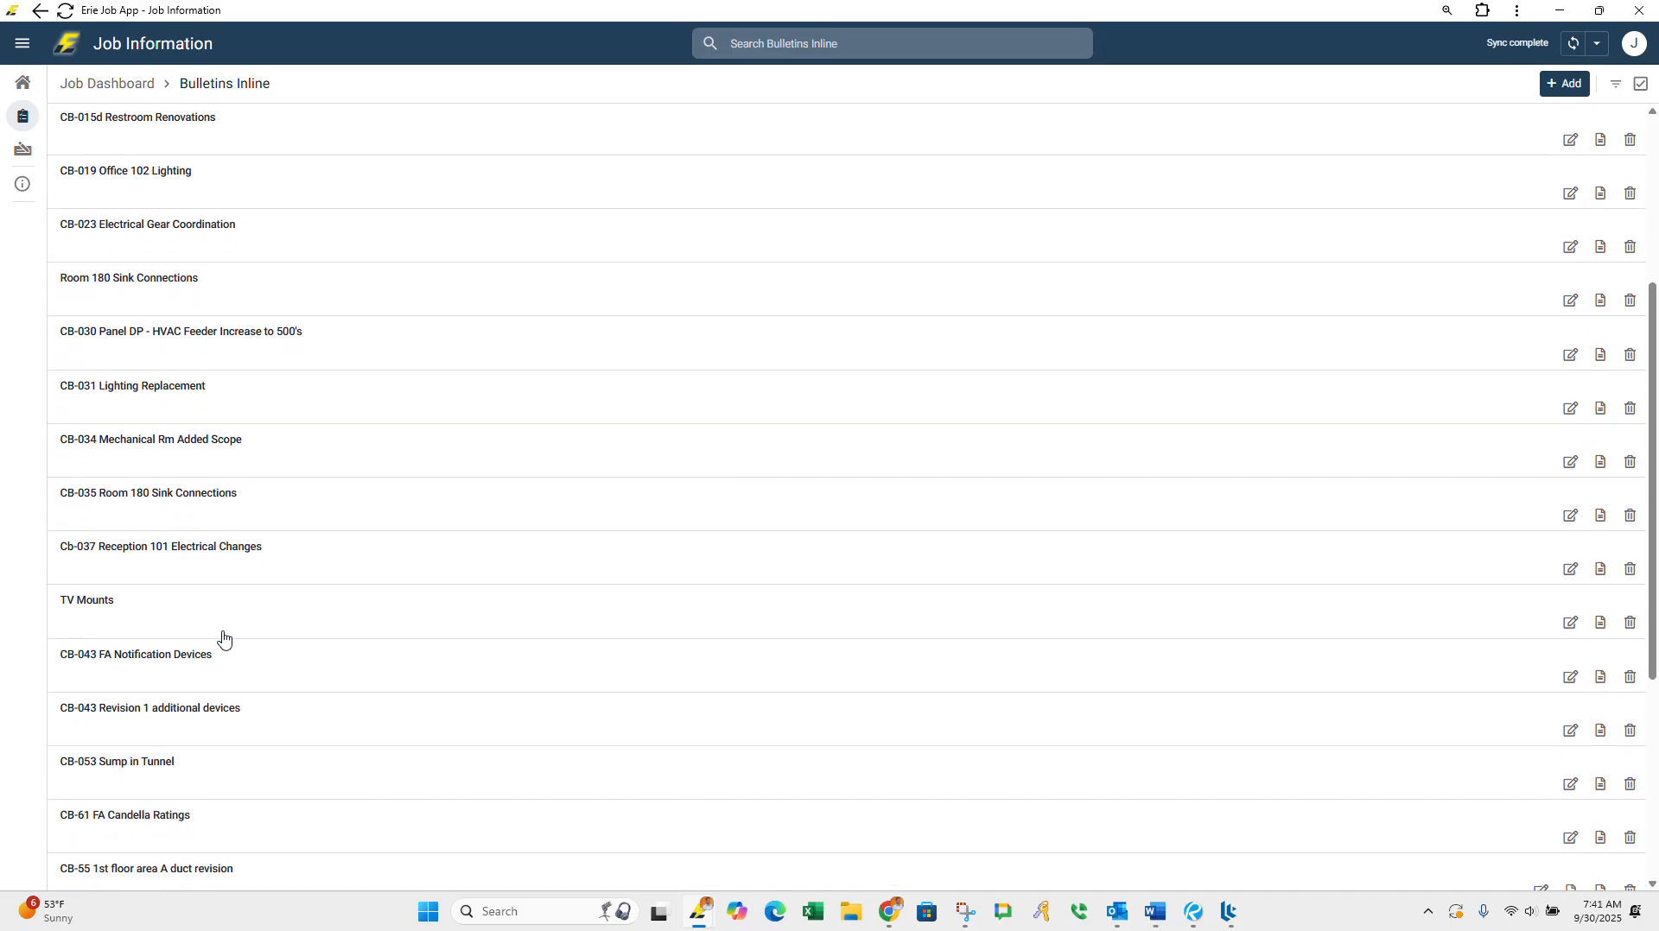
{"action": "scroll", "coordinate": [223, 640], "scroll_direction": "down", "scroll_amount": 3}
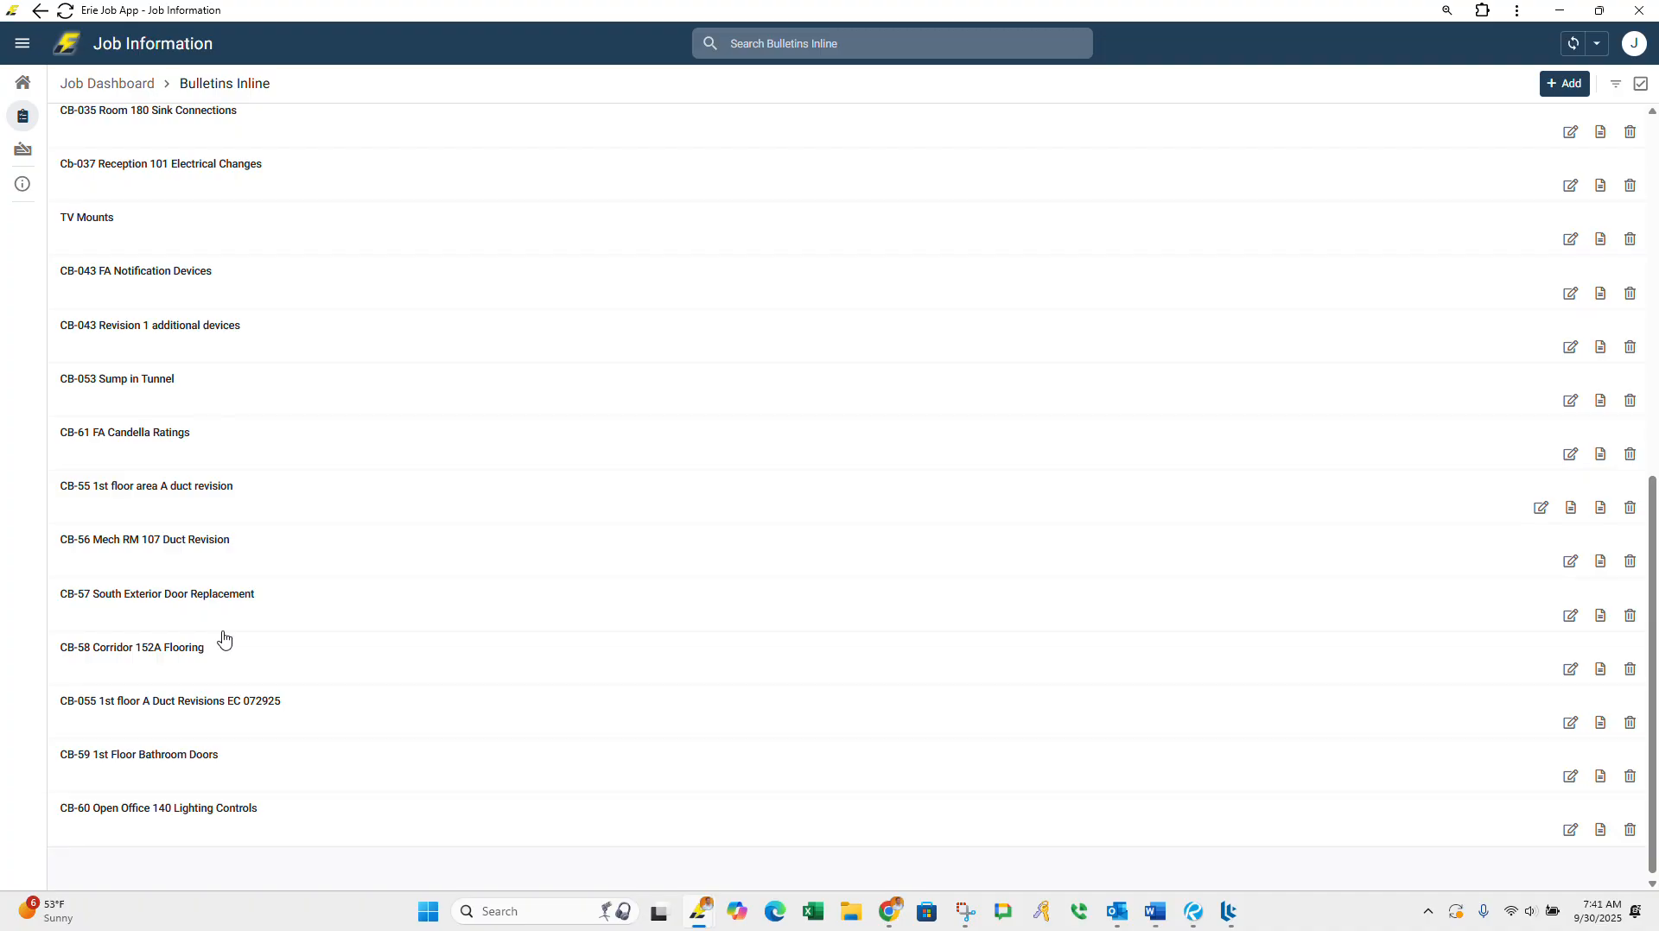
{"action": "scroll", "coordinate": [224, 640], "scroll_direction": "up", "scroll_amount": 4}
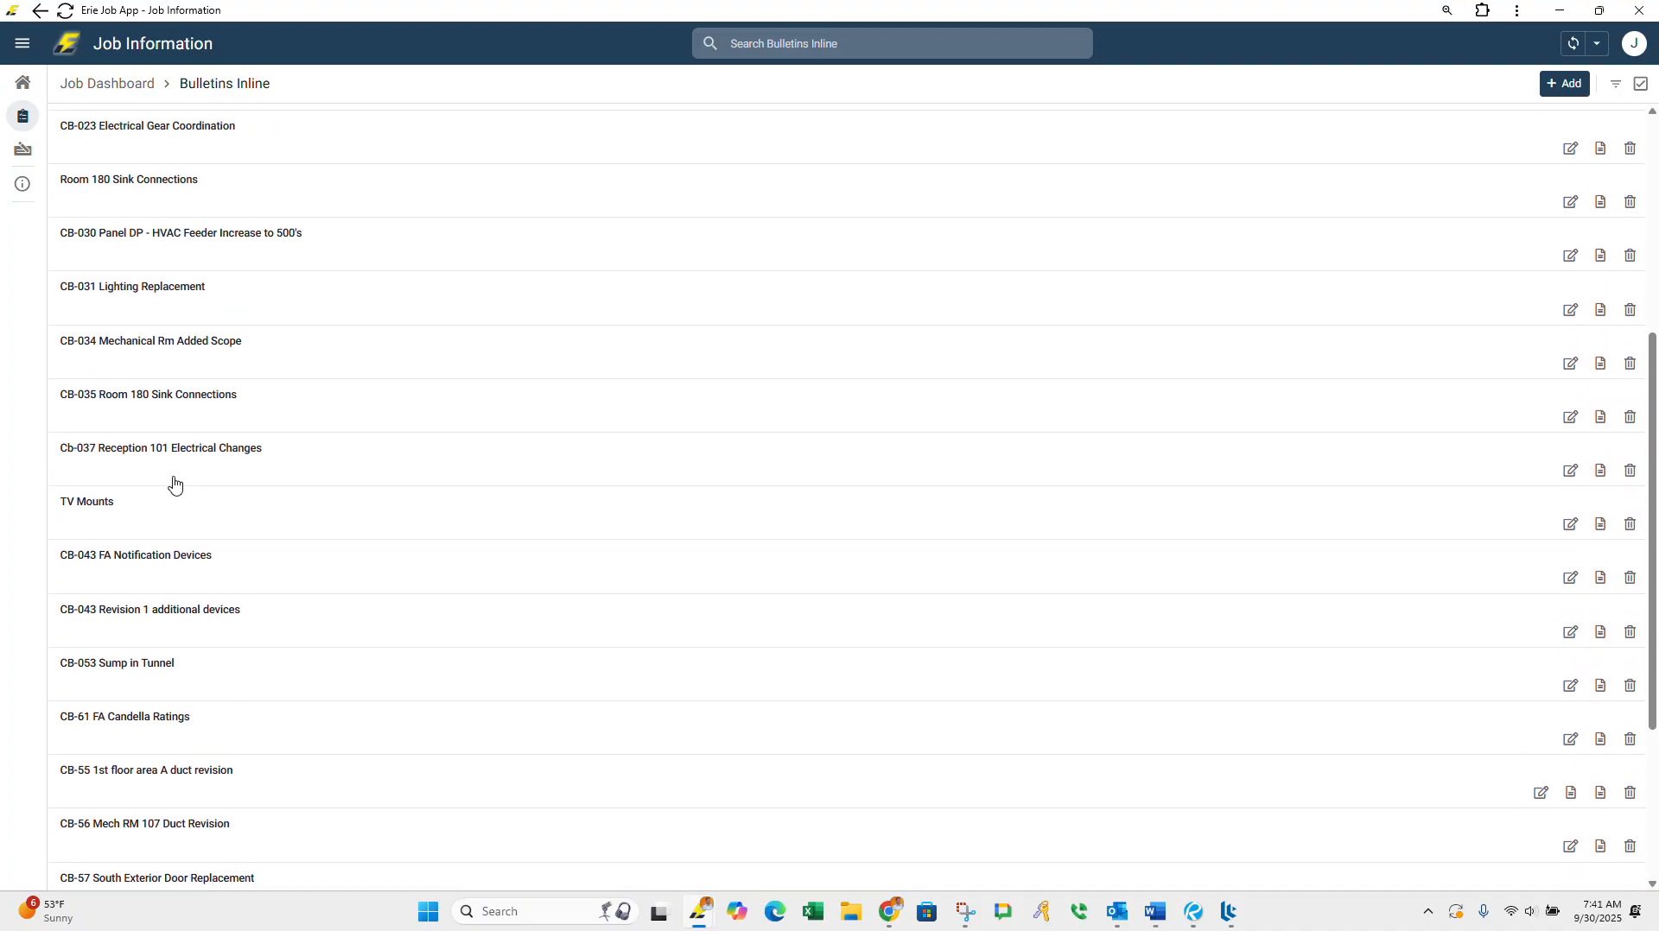
{"action": "scroll", "coordinate": [164, 466], "scroll_direction": "up", "scroll_amount": 2}
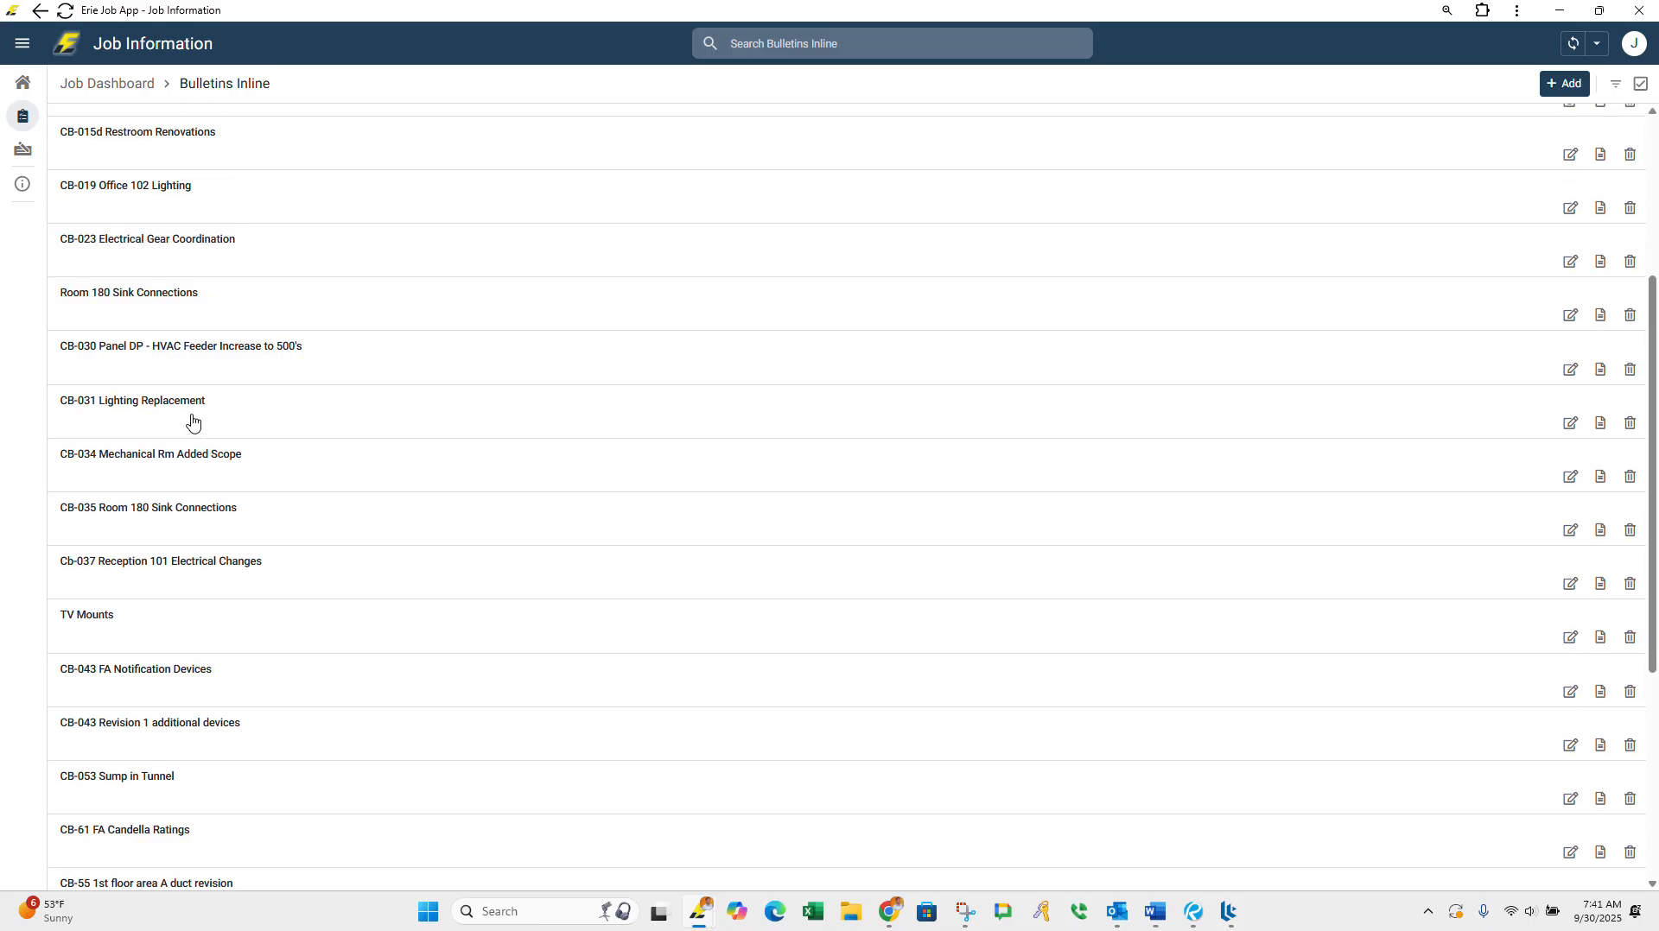
{"action": "scroll", "coordinate": [193, 423], "scroll_direction": "up", "scroll_amount": 2}
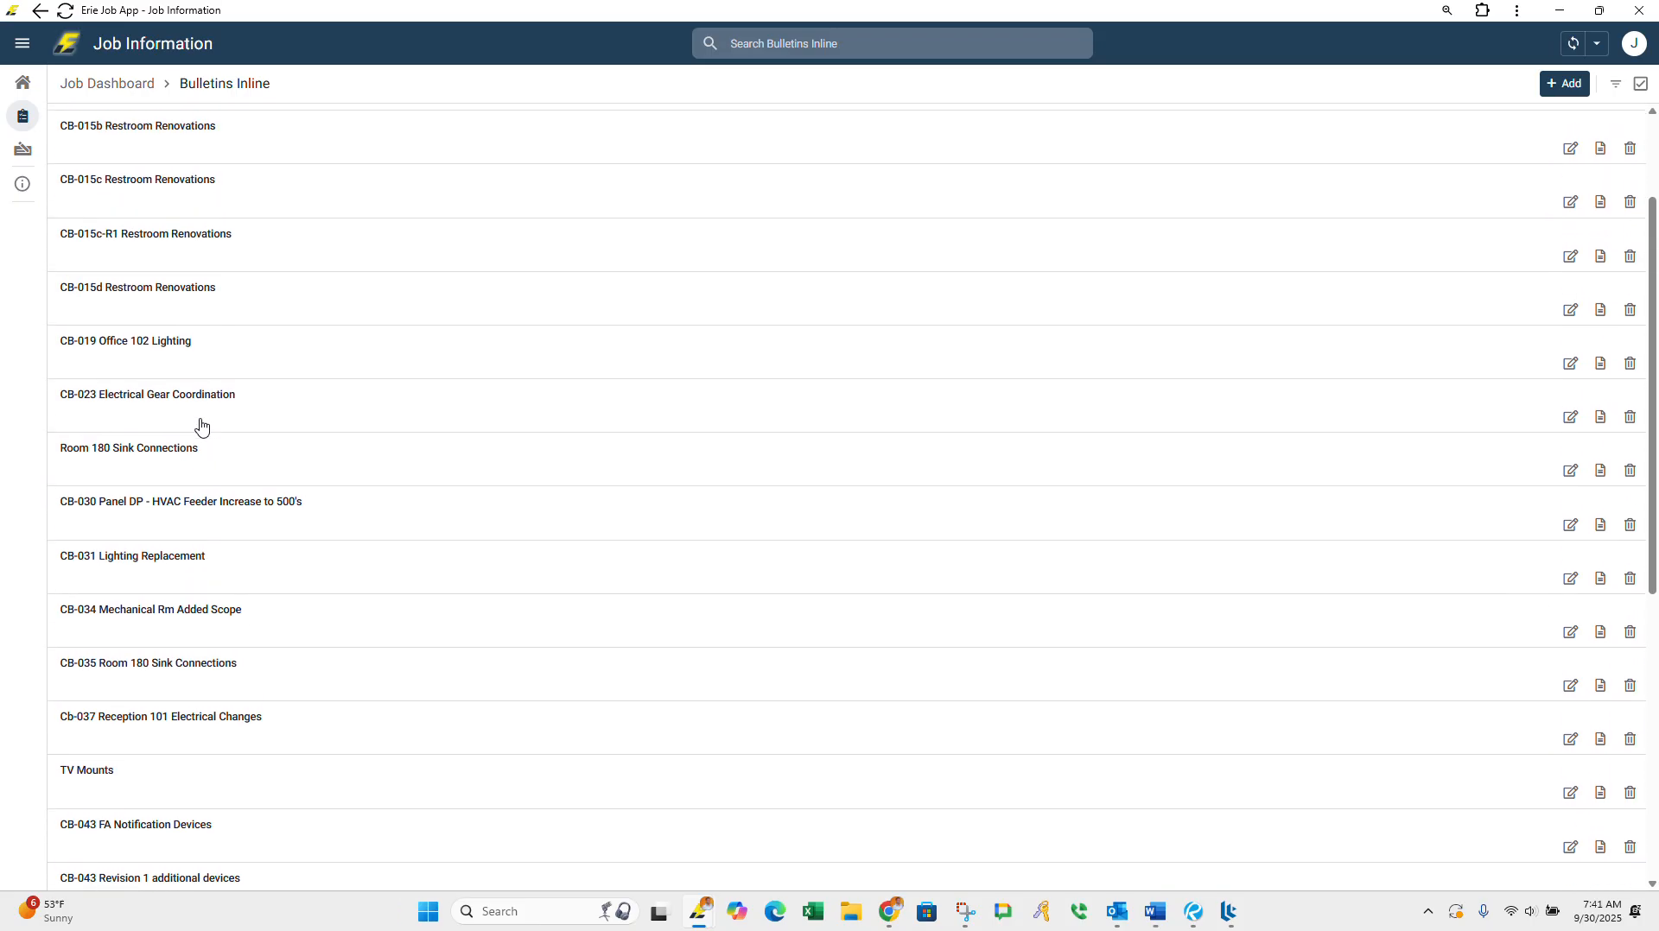
{"action": "scroll", "coordinate": [173, 432], "scroll_direction": "up", "scroll_amount": 2}
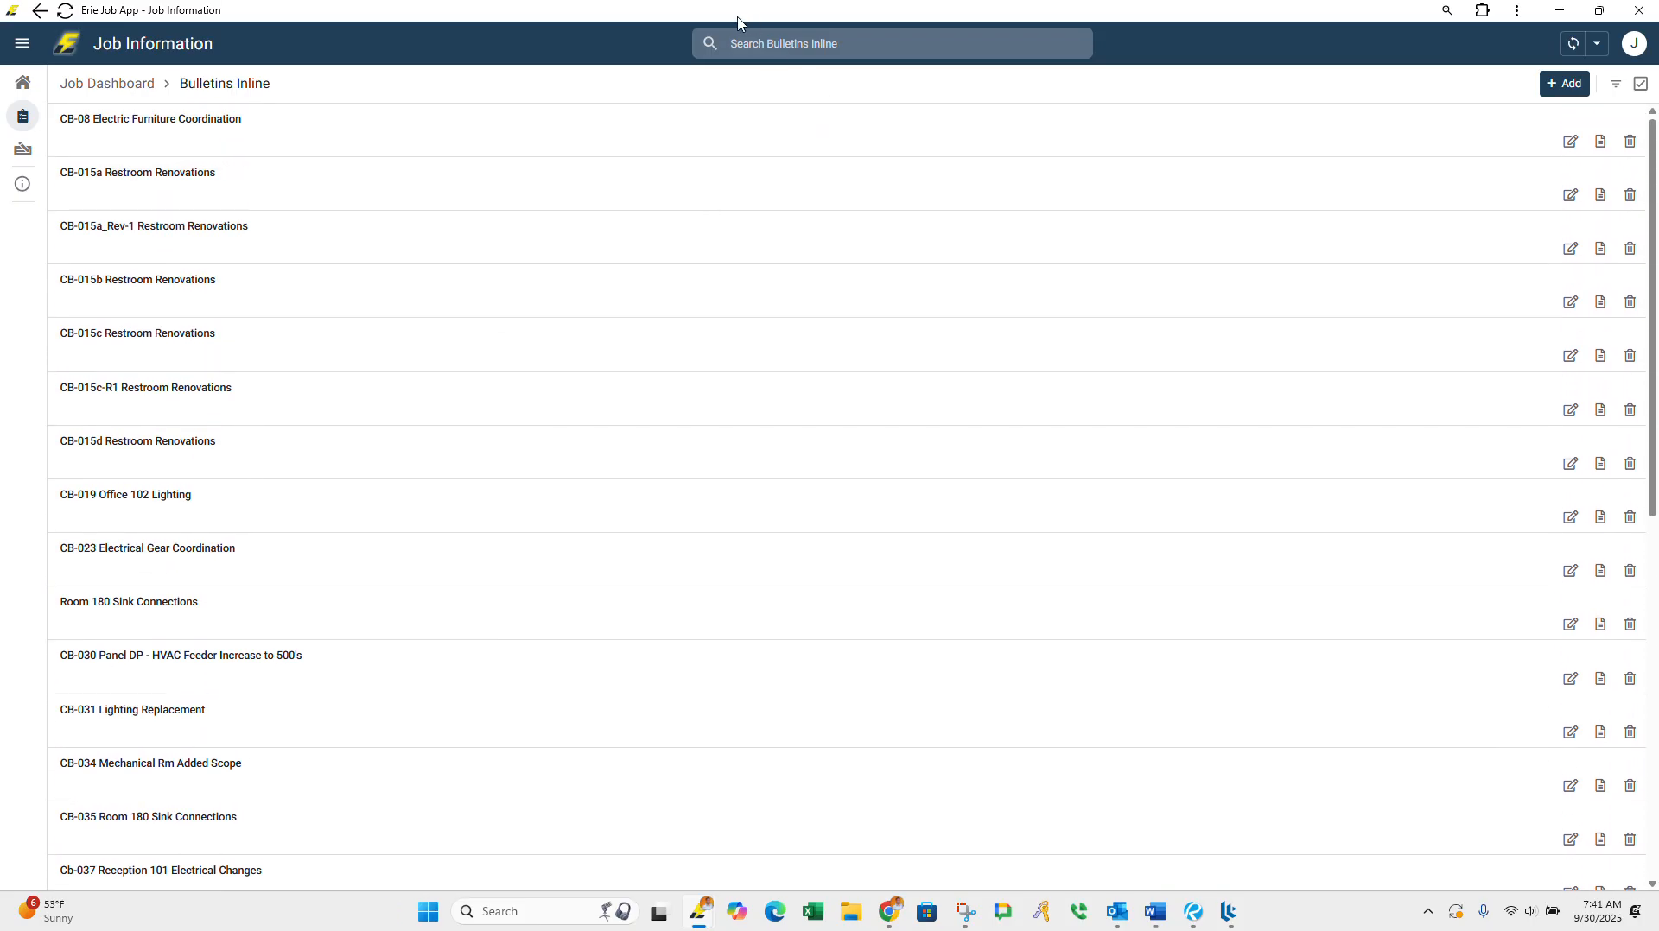
Step: Start a new bulletin entry for the OMH Rochester Psych Center job
{"action": "left_click", "coordinate": [737, 17]}
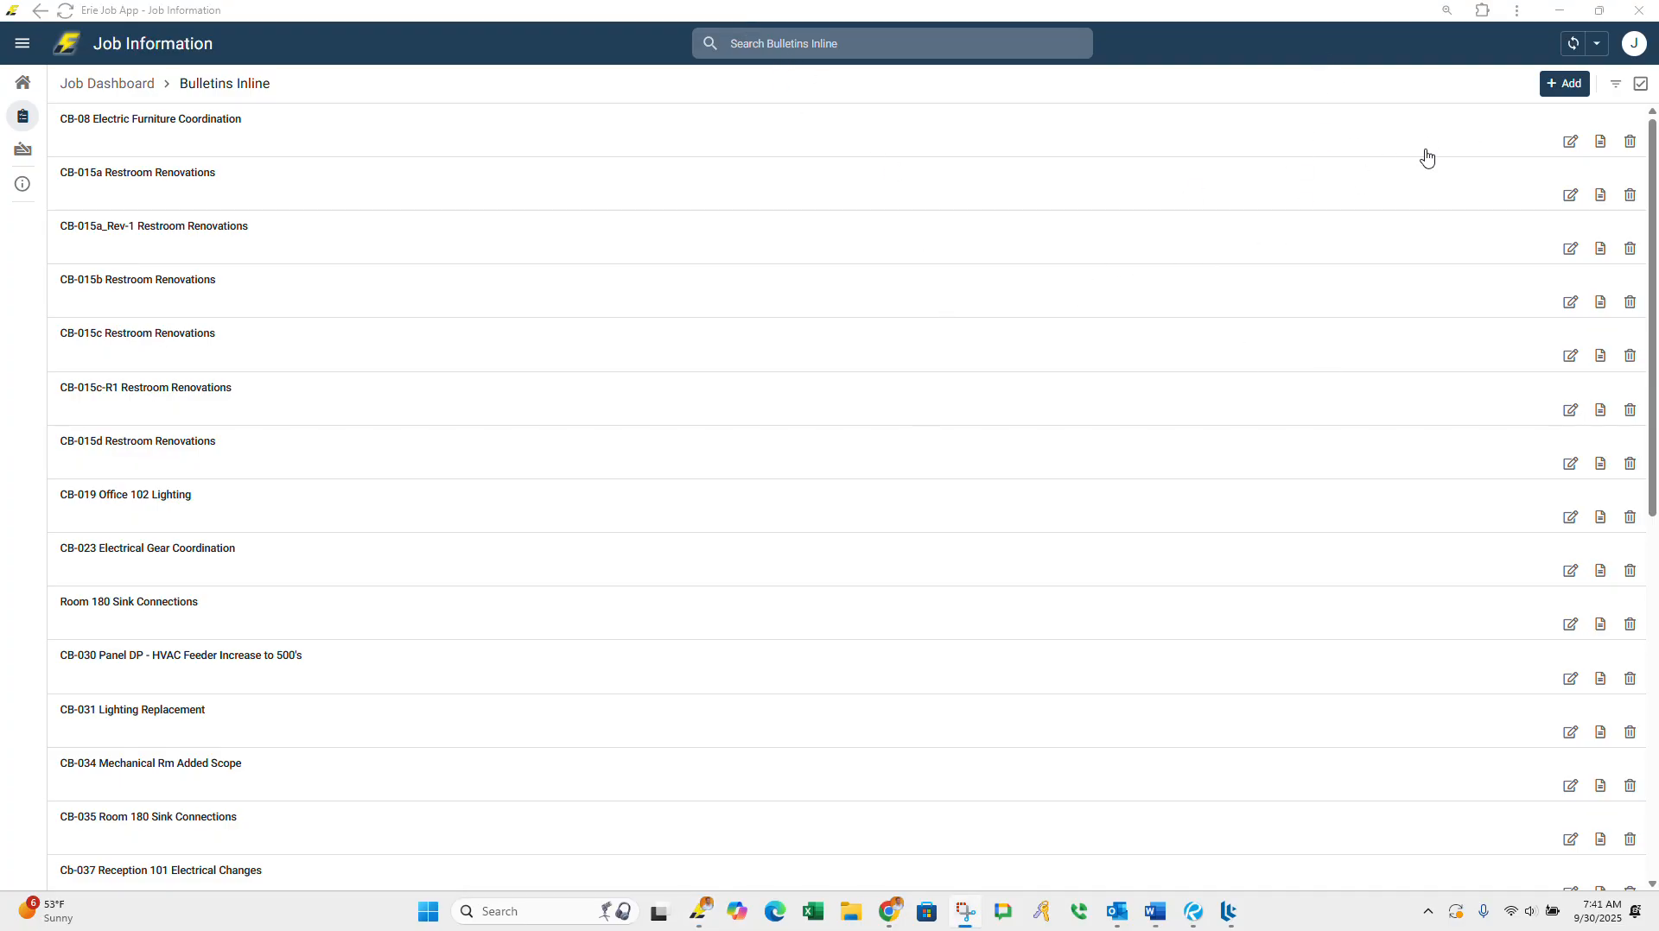
{"action": "left_click", "coordinate": [1567, 84]}
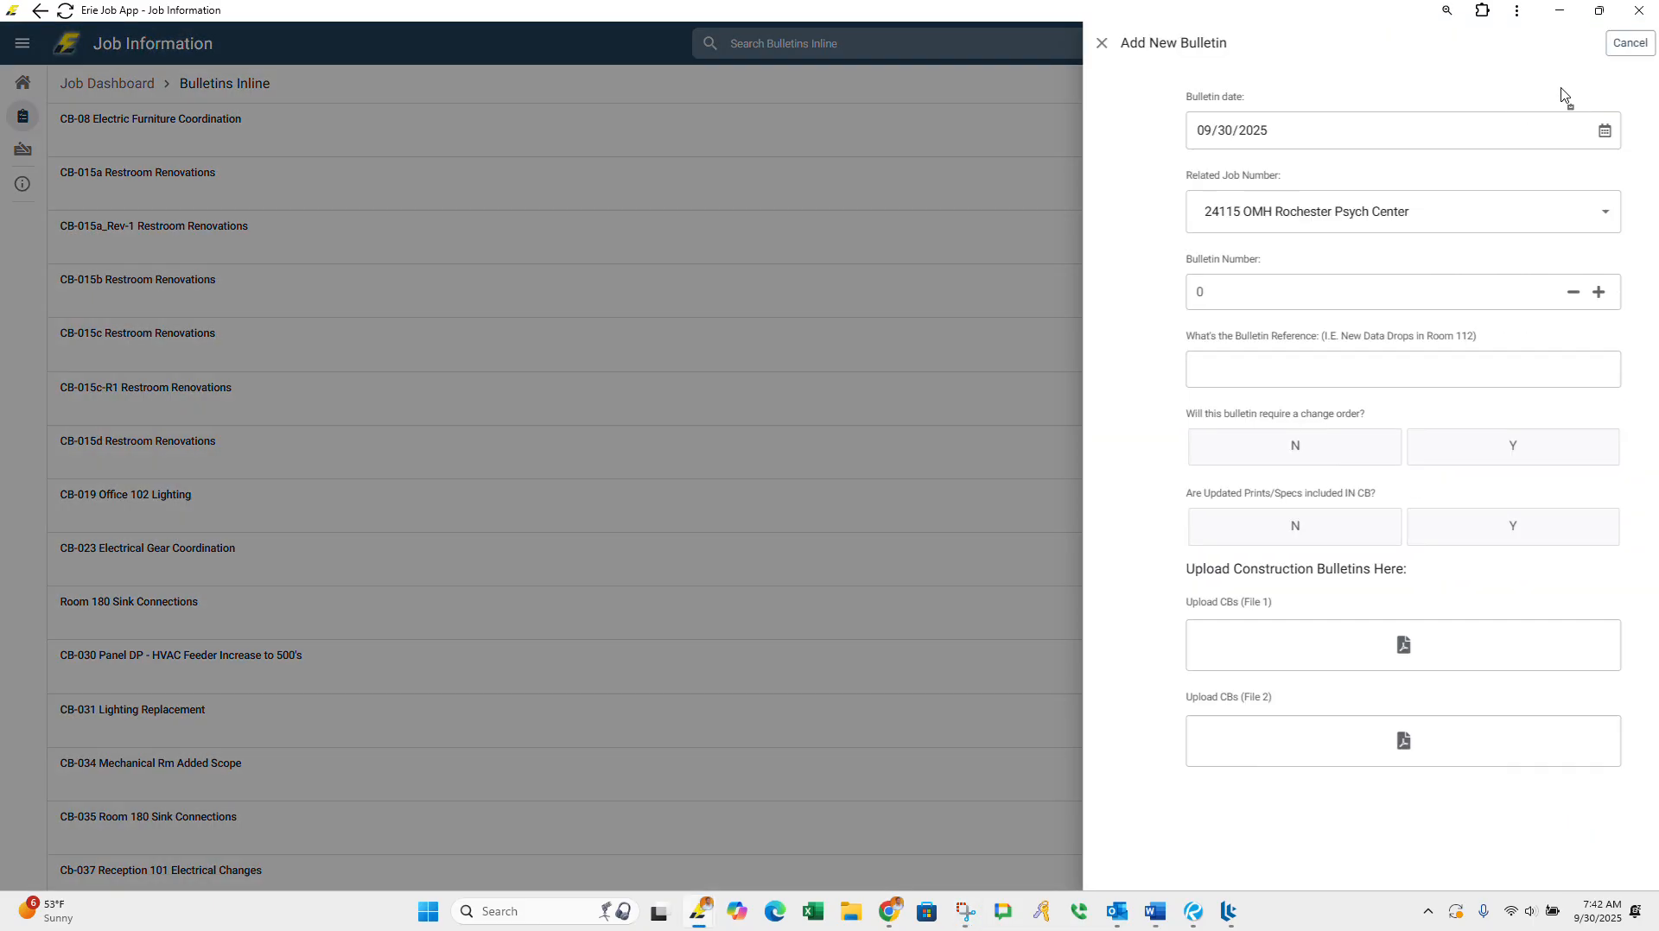
Step: Switch to File Explorer, open the Construction Bulletins_RFP_SIB folder of 24115 - OMH Rochester Psych Center, and browse its PDF files
{"action": "left_click", "coordinate": [849, 916]}
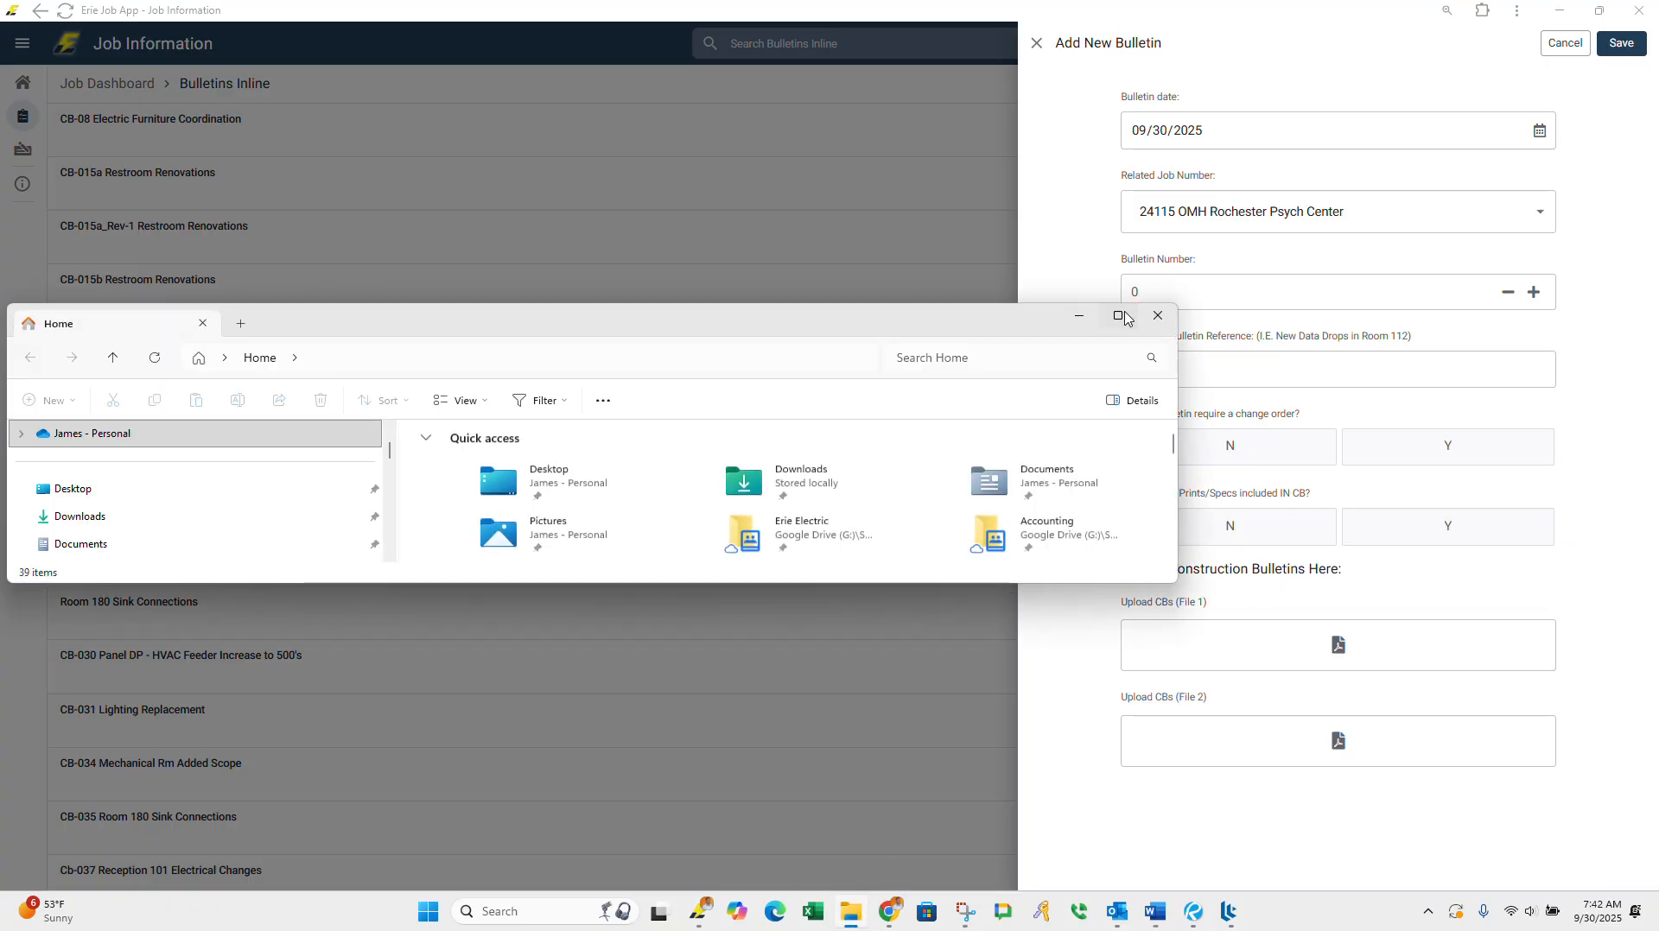
{"action": "left_click", "coordinate": [1124, 317]}
{"action": "left_click", "coordinate": [69, 289]}
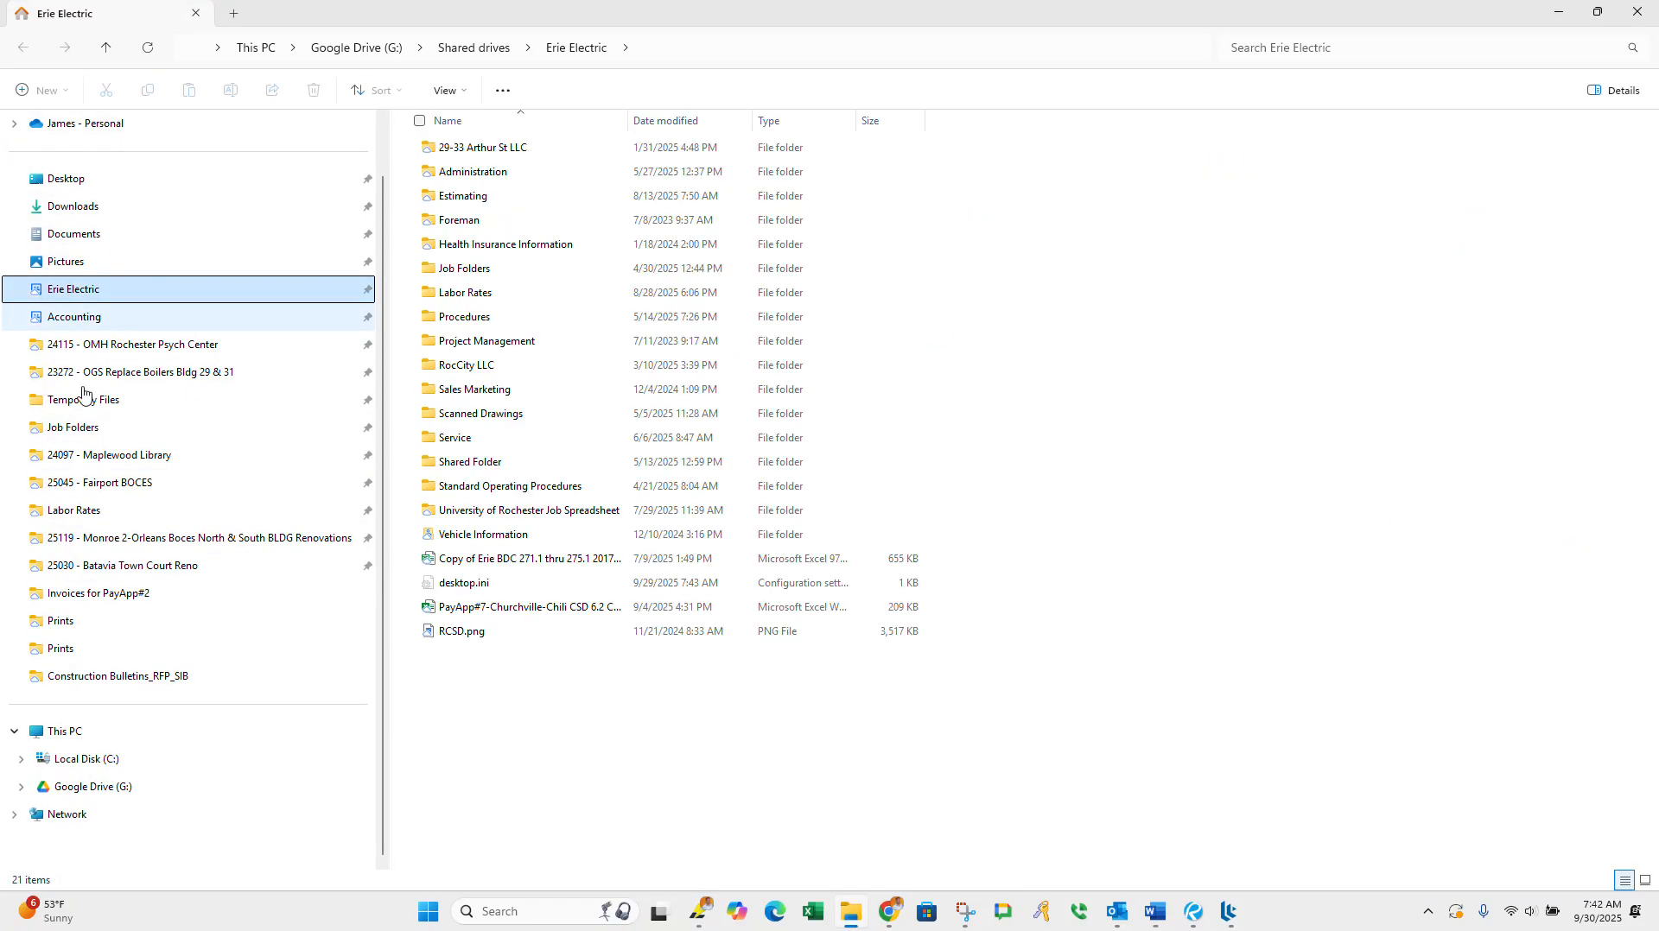
{"action": "left_click", "coordinate": [74, 427]}
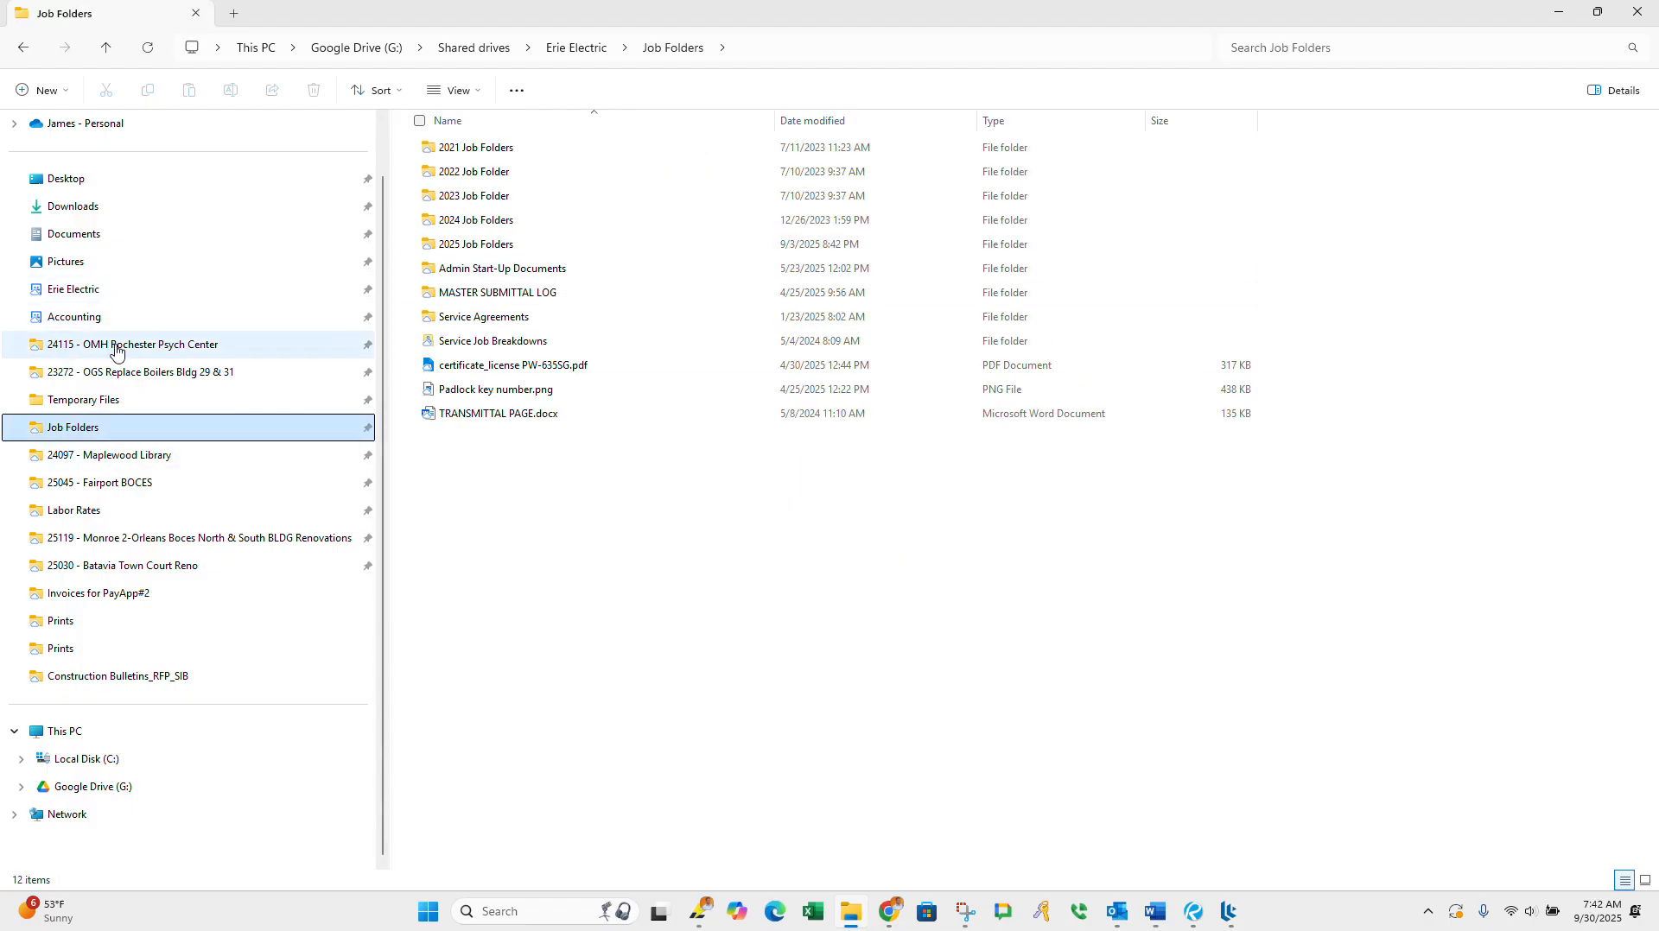
{"action": "left_click", "coordinate": [314, 345]}
{"action": "double_click", "coordinate": [483, 294]}
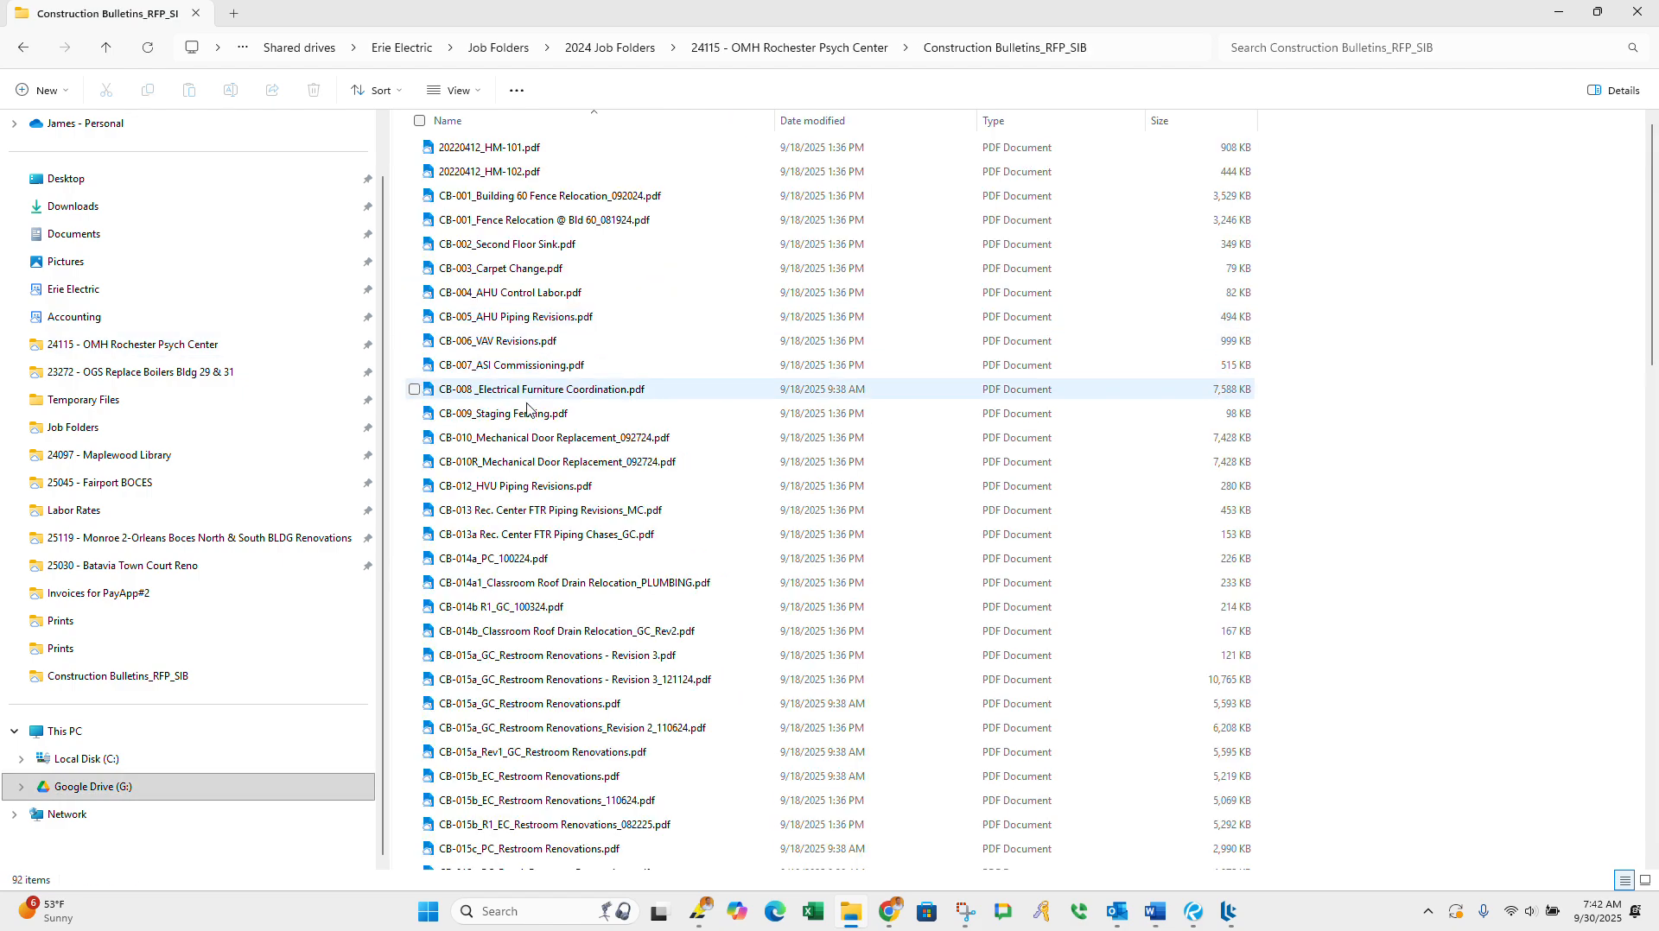
{"action": "scroll", "coordinate": [523, 519], "scroll_direction": "down", "scroll_amount": 3}
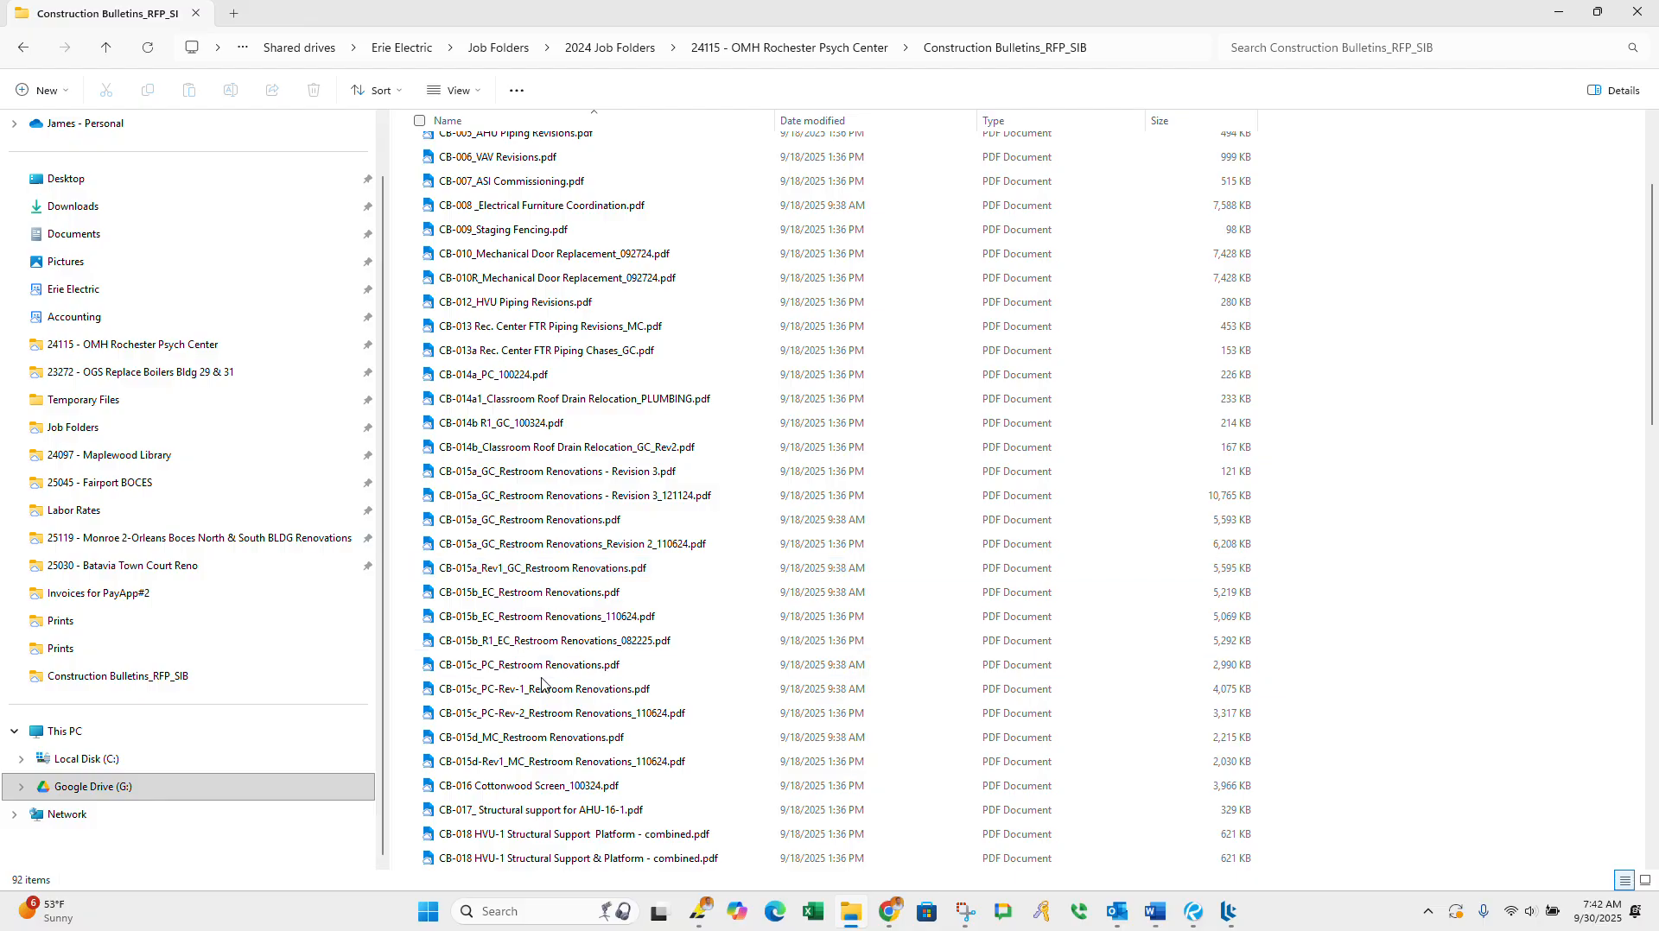
{"action": "scroll", "coordinate": [553, 743], "scroll_direction": "down", "scroll_amount": 2}
{"action": "scroll", "coordinate": [553, 760], "scroll_direction": "down", "scroll_amount": 4}
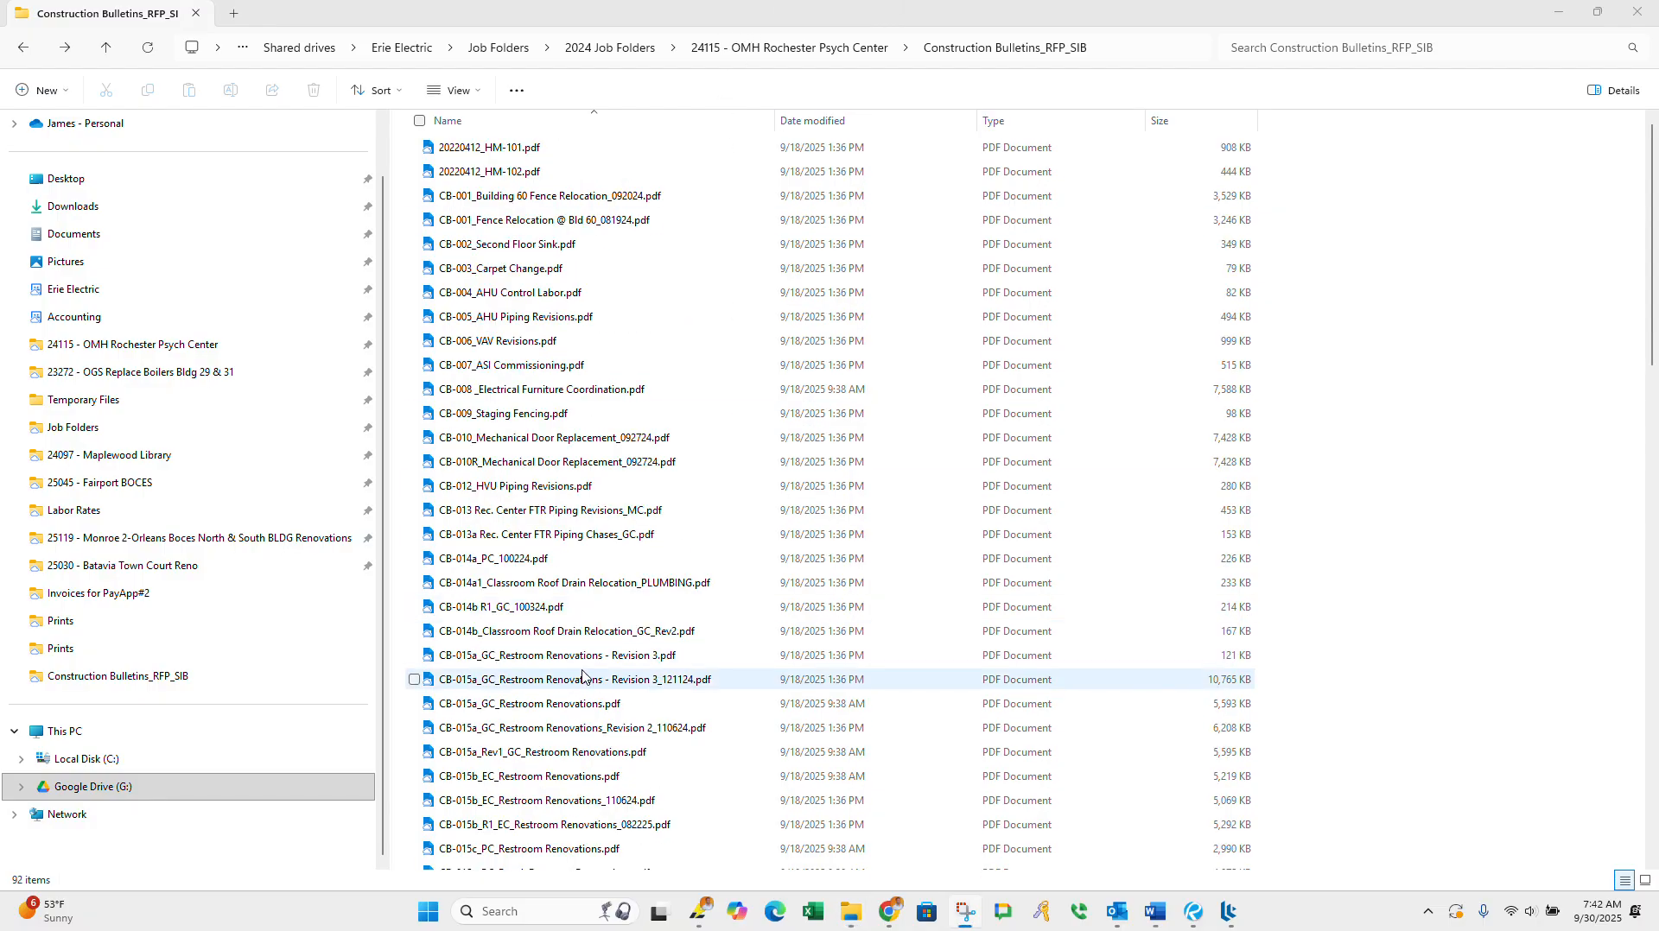
Step: Search the Construction Bulletins_RFP_SIB folder for "Data" and select the CB-047 222-Data Room Cooling PDF
{"action": "scroll", "coordinate": [531, 708], "scroll_direction": "down", "scroll_amount": 1}
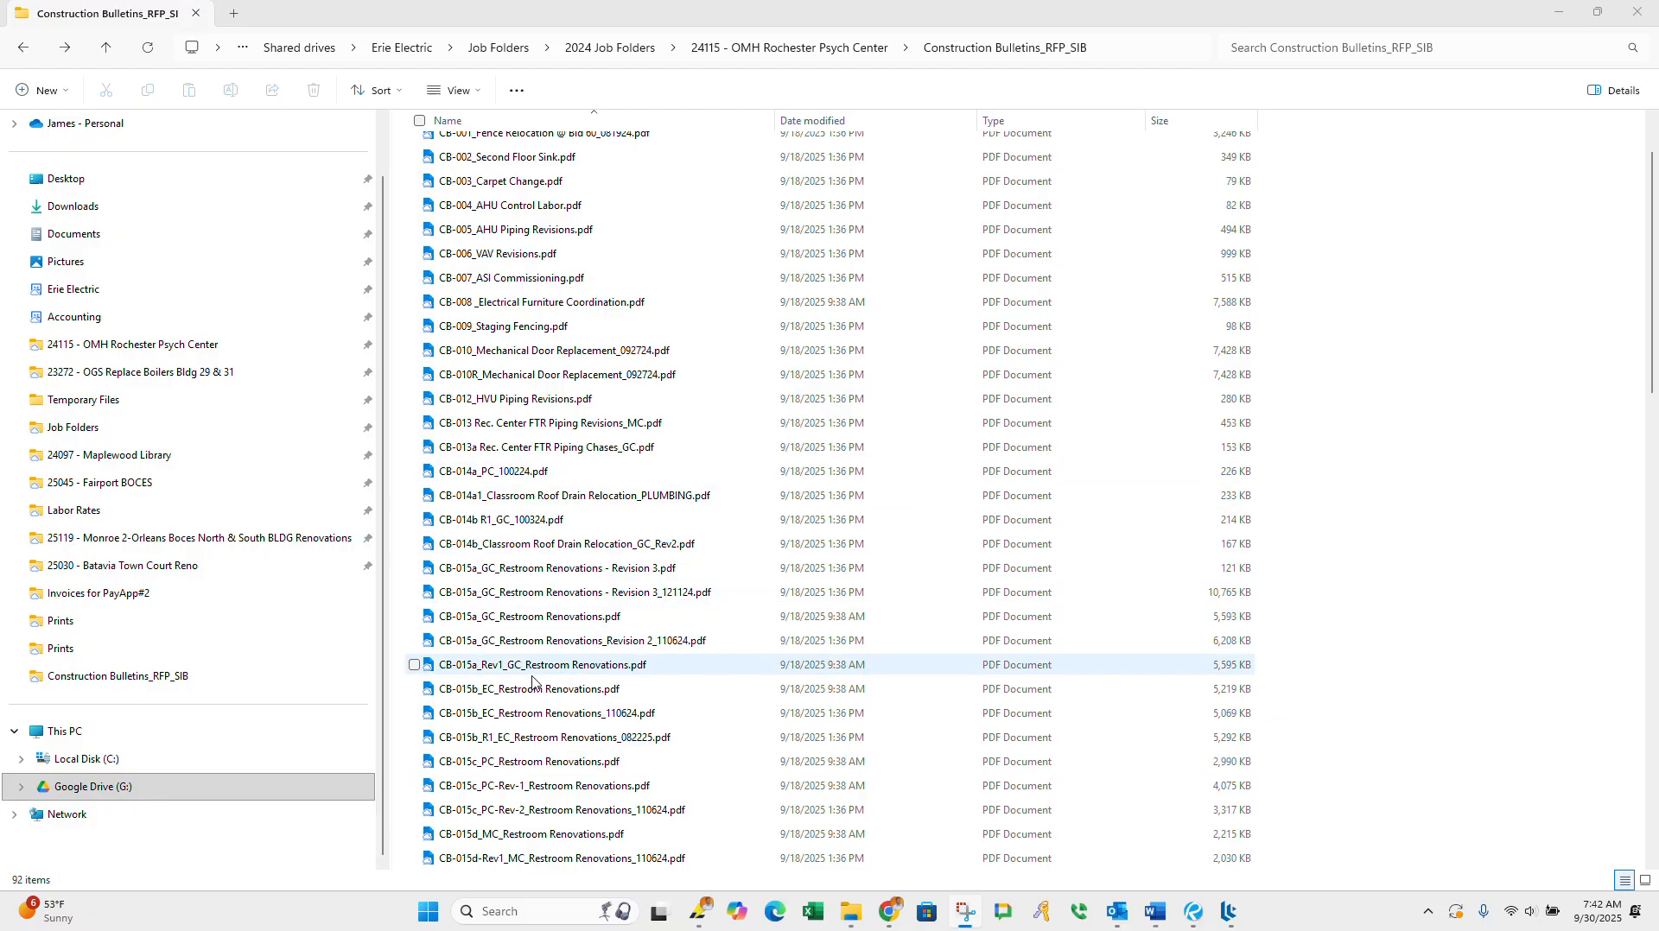
{"action": "scroll", "coordinate": [533, 674], "scroll_direction": "down", "scroll_amount": 7}
{"action": "scroll", "coordinate": [533, 700], "scroll_direction": "down", "scroll_amount": 3}
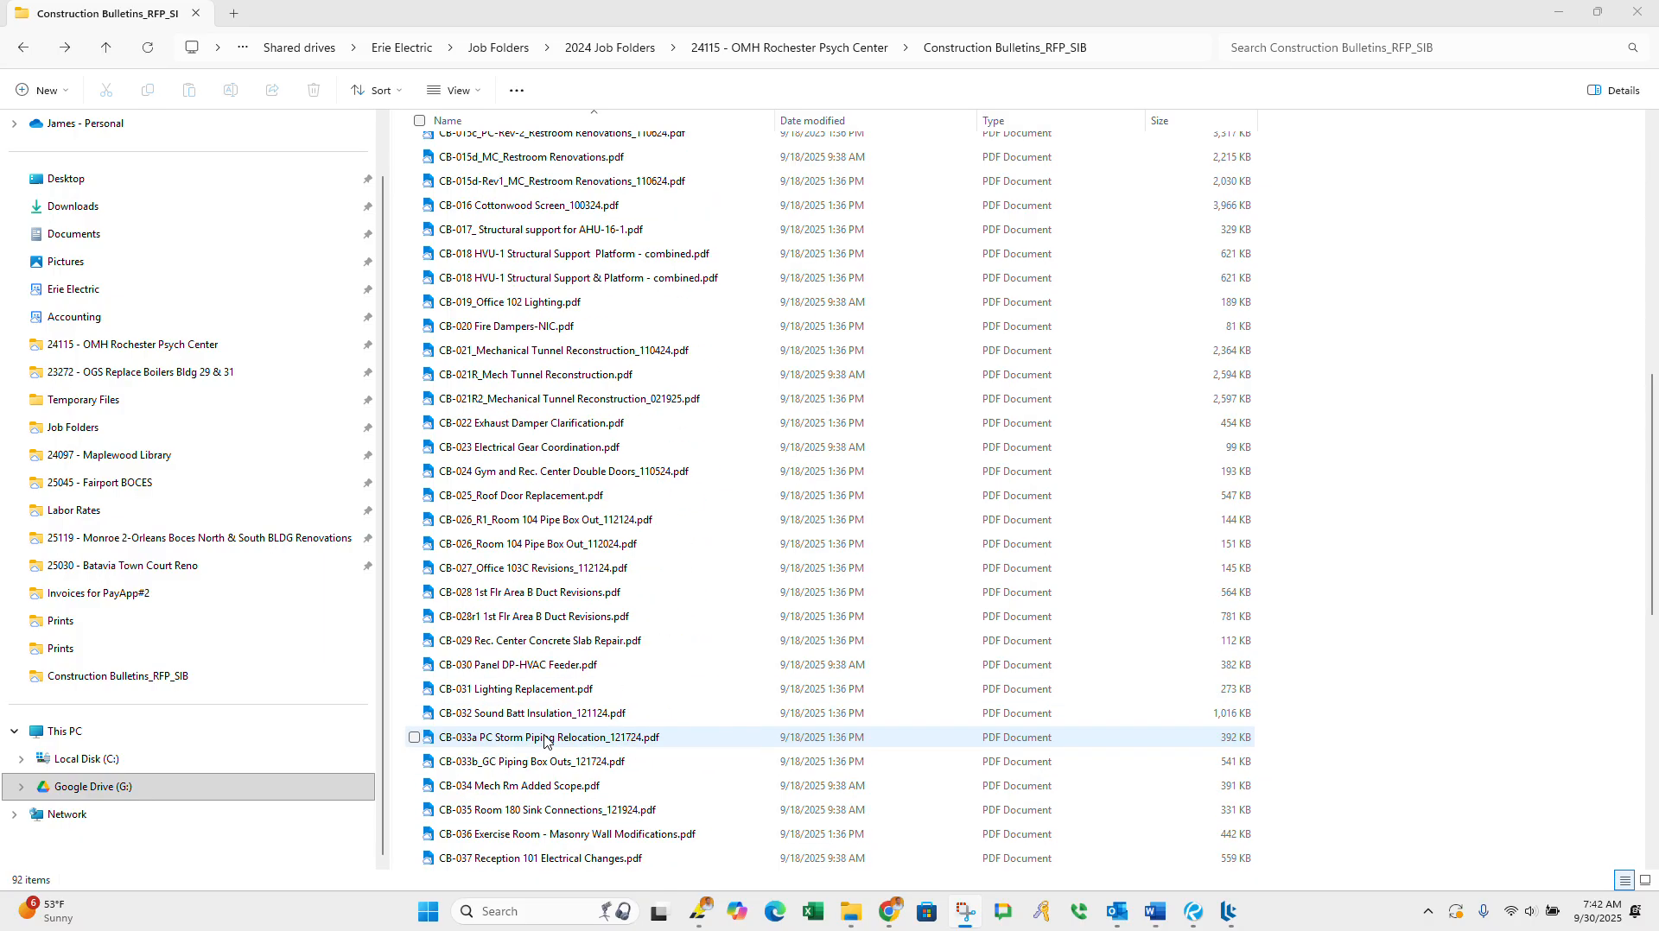
{"action": "left_click", "coordinate": [1294, 52]}
{"action": "type", "text": "Data"}
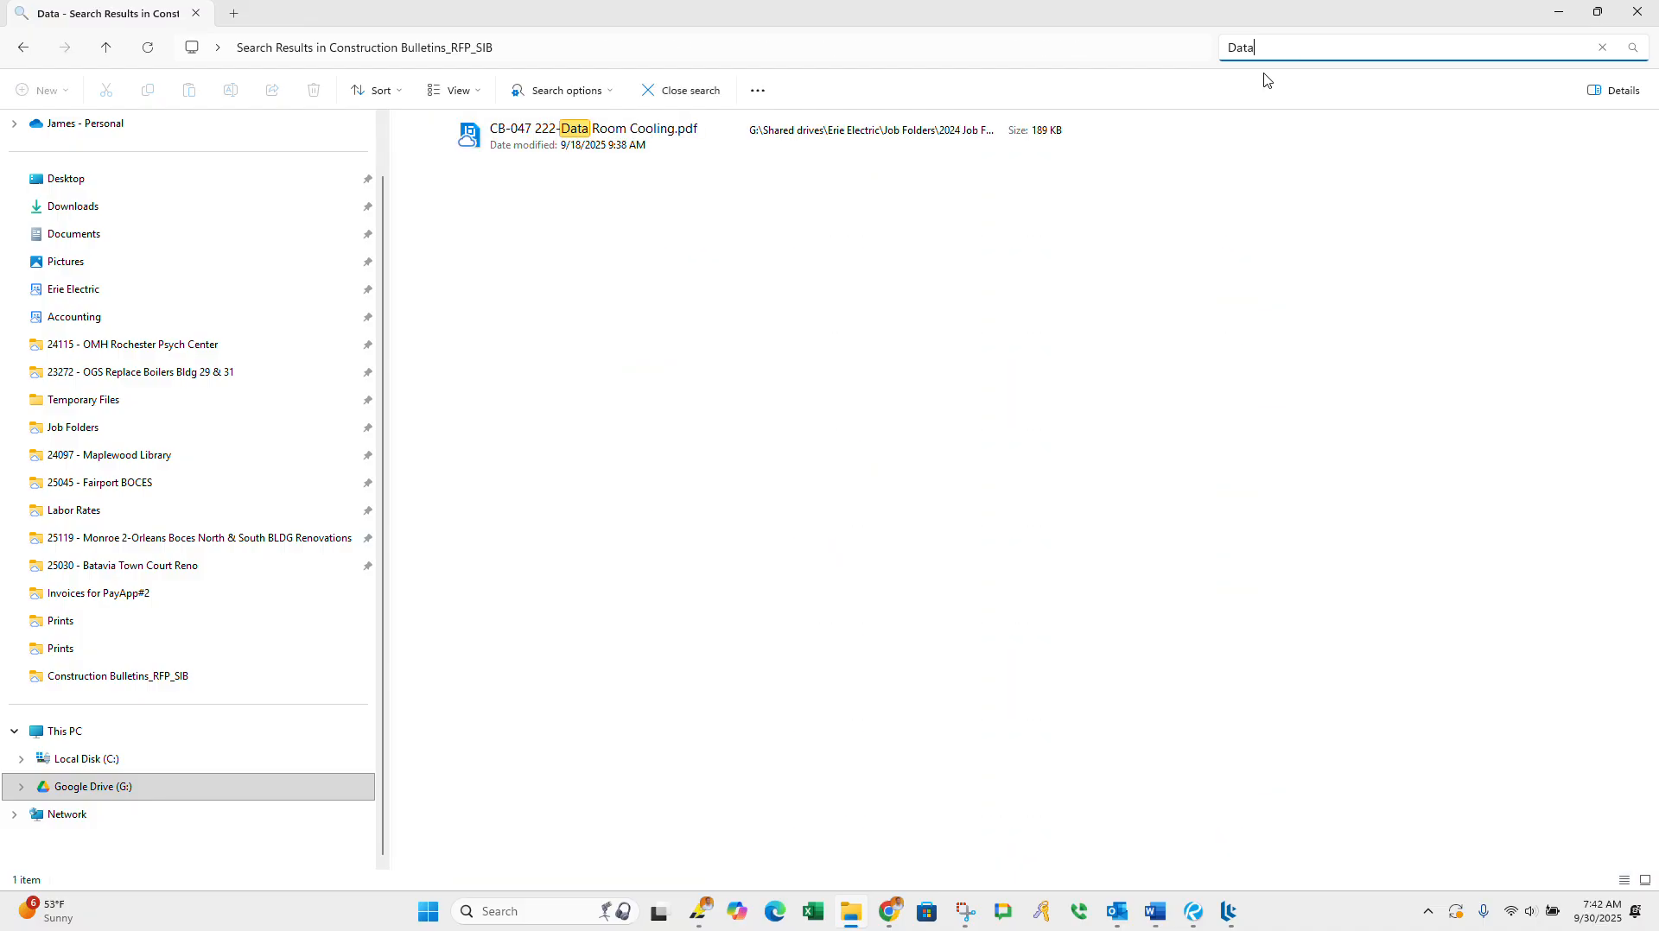
{"action": "left_click", "coordinate": [662, 134]}
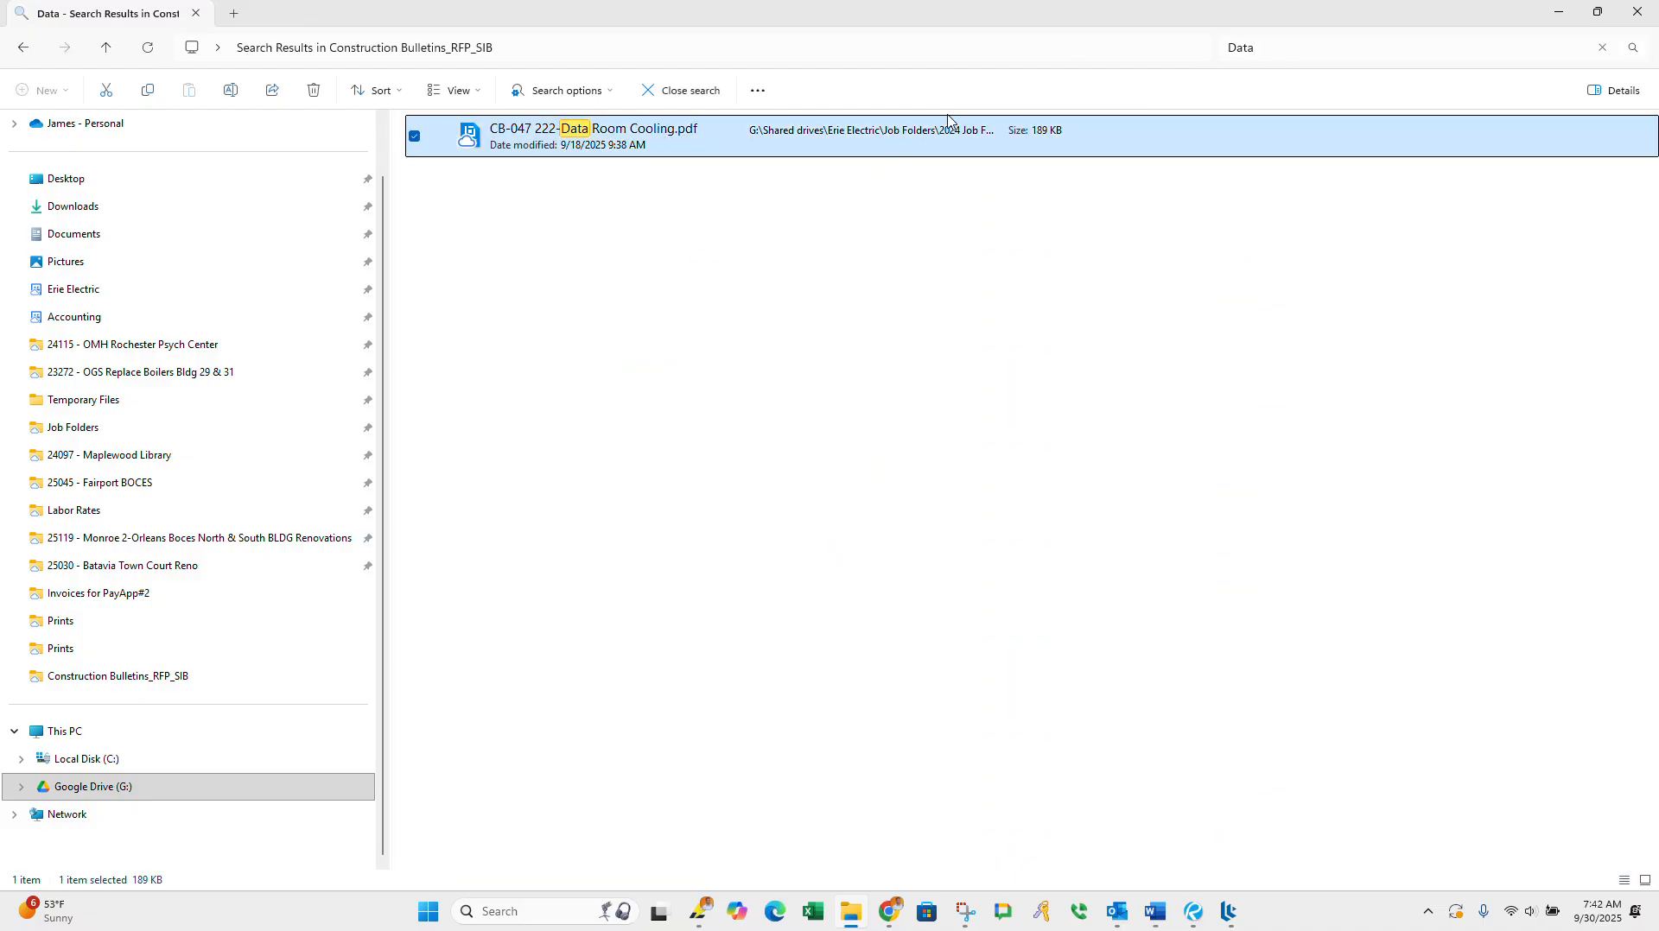
Step: Shrink the File Explorer window to get back to the new bulletin form and set the bulletin number to 47
{"action": "left_click_drag", "start_coordinate": [1101, 41], "coordinate": [486, 376]}
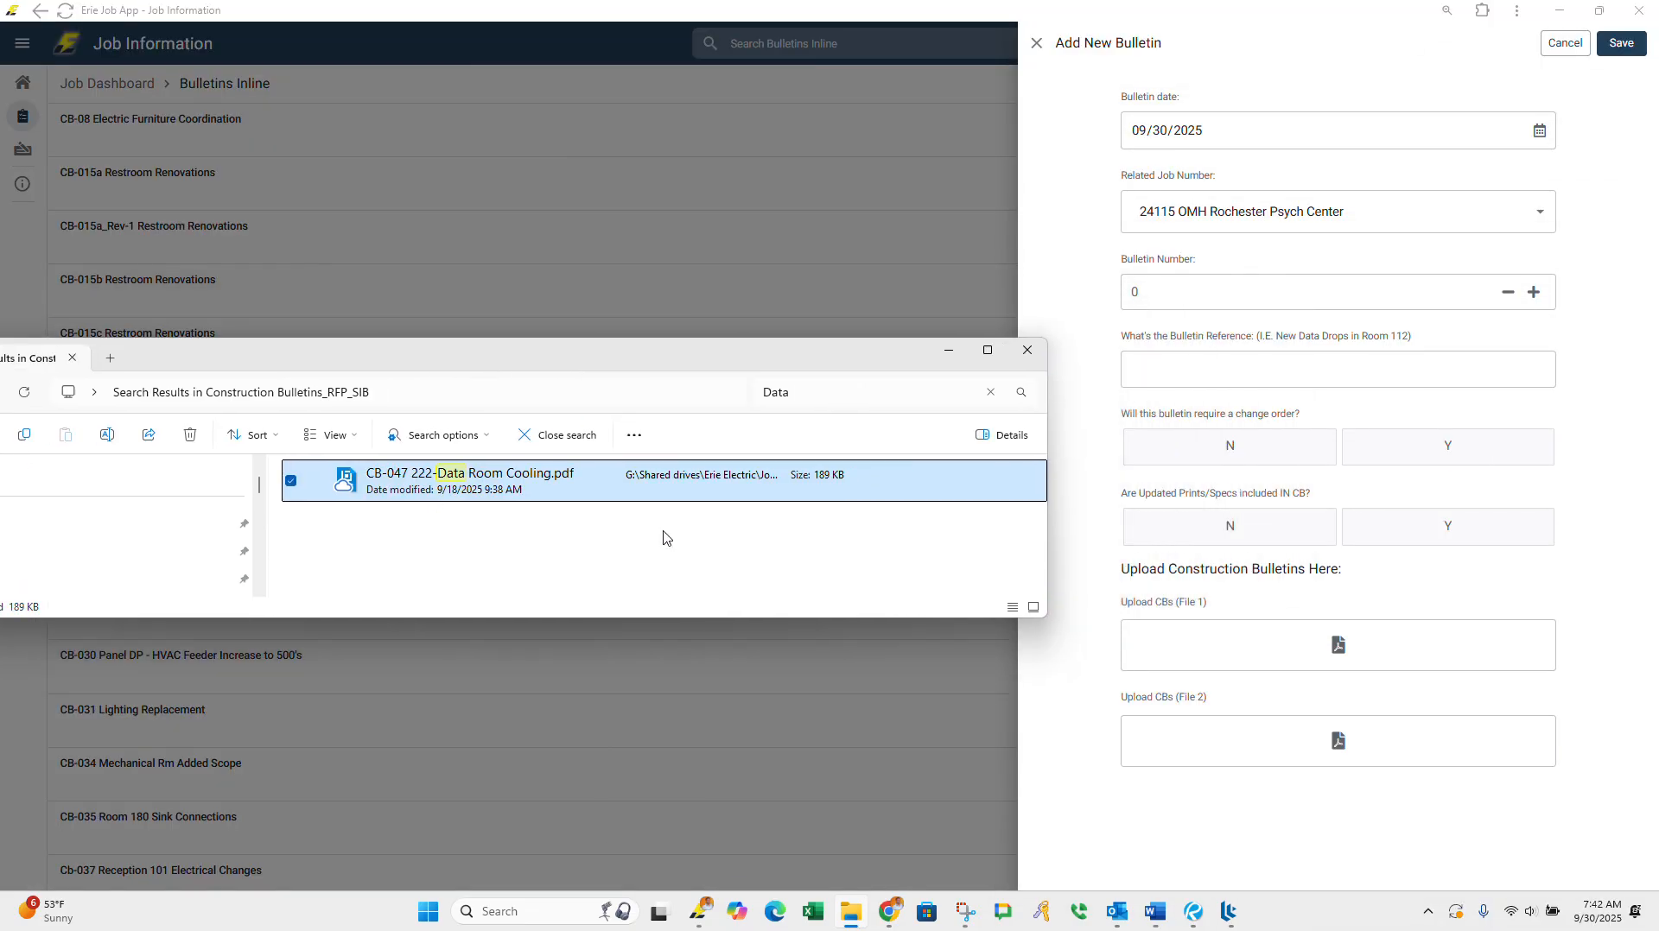
{"action": "left_click", "coordinate": [1174, 297]}
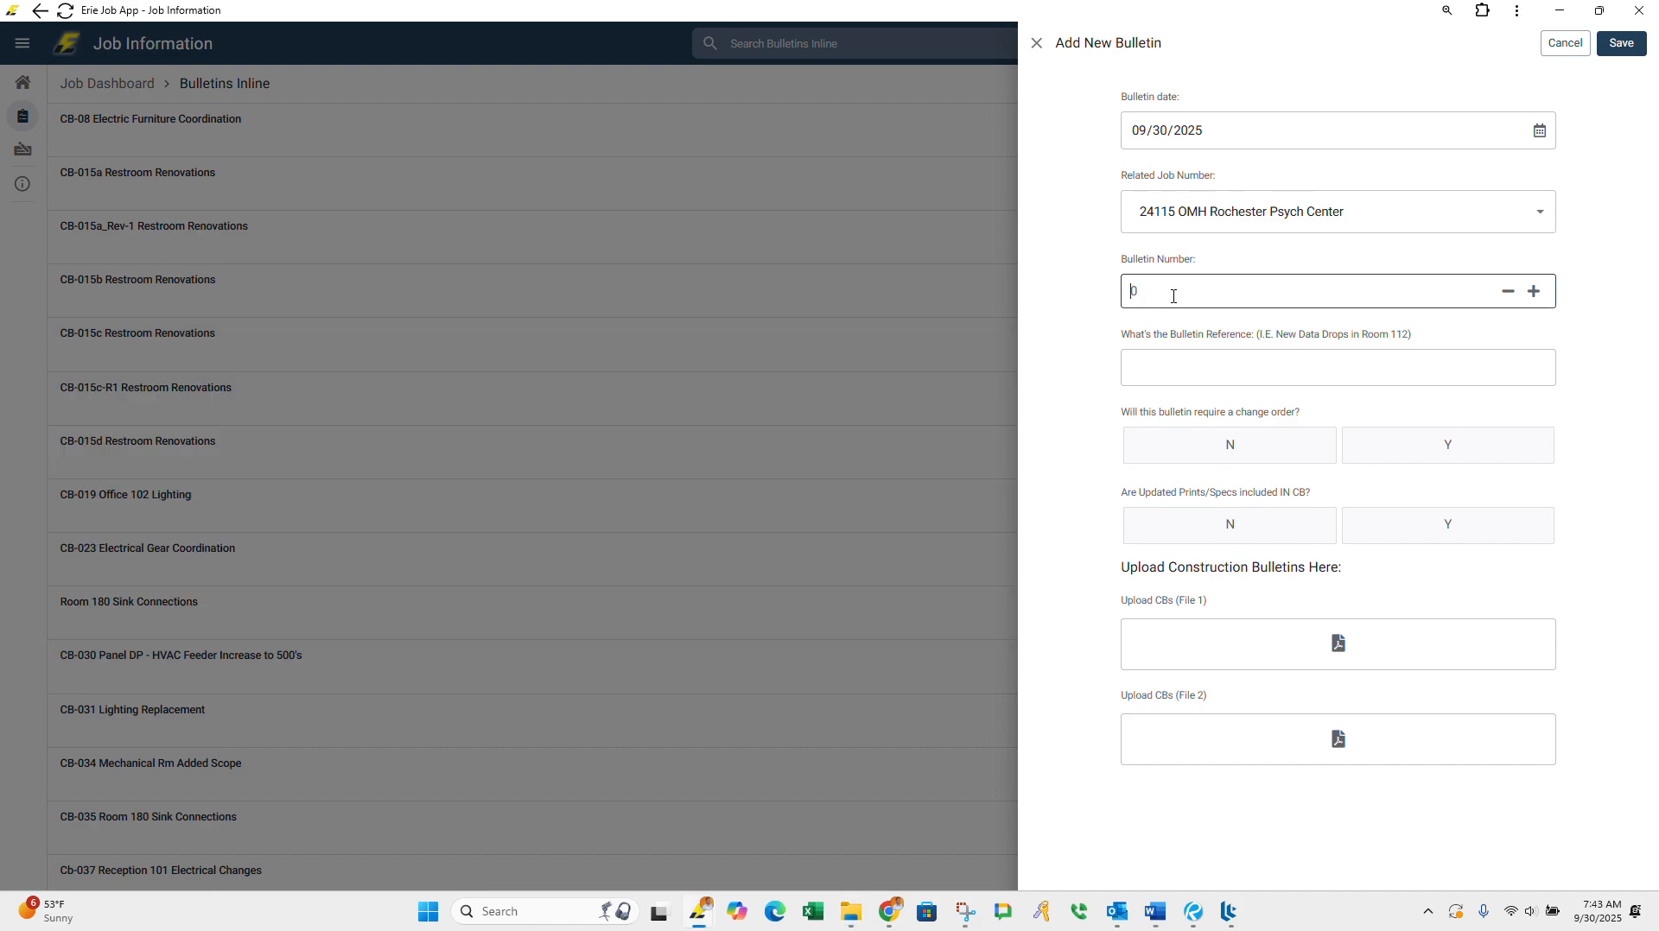
{"action": "left_click", "coordinate": [1173, 369]}
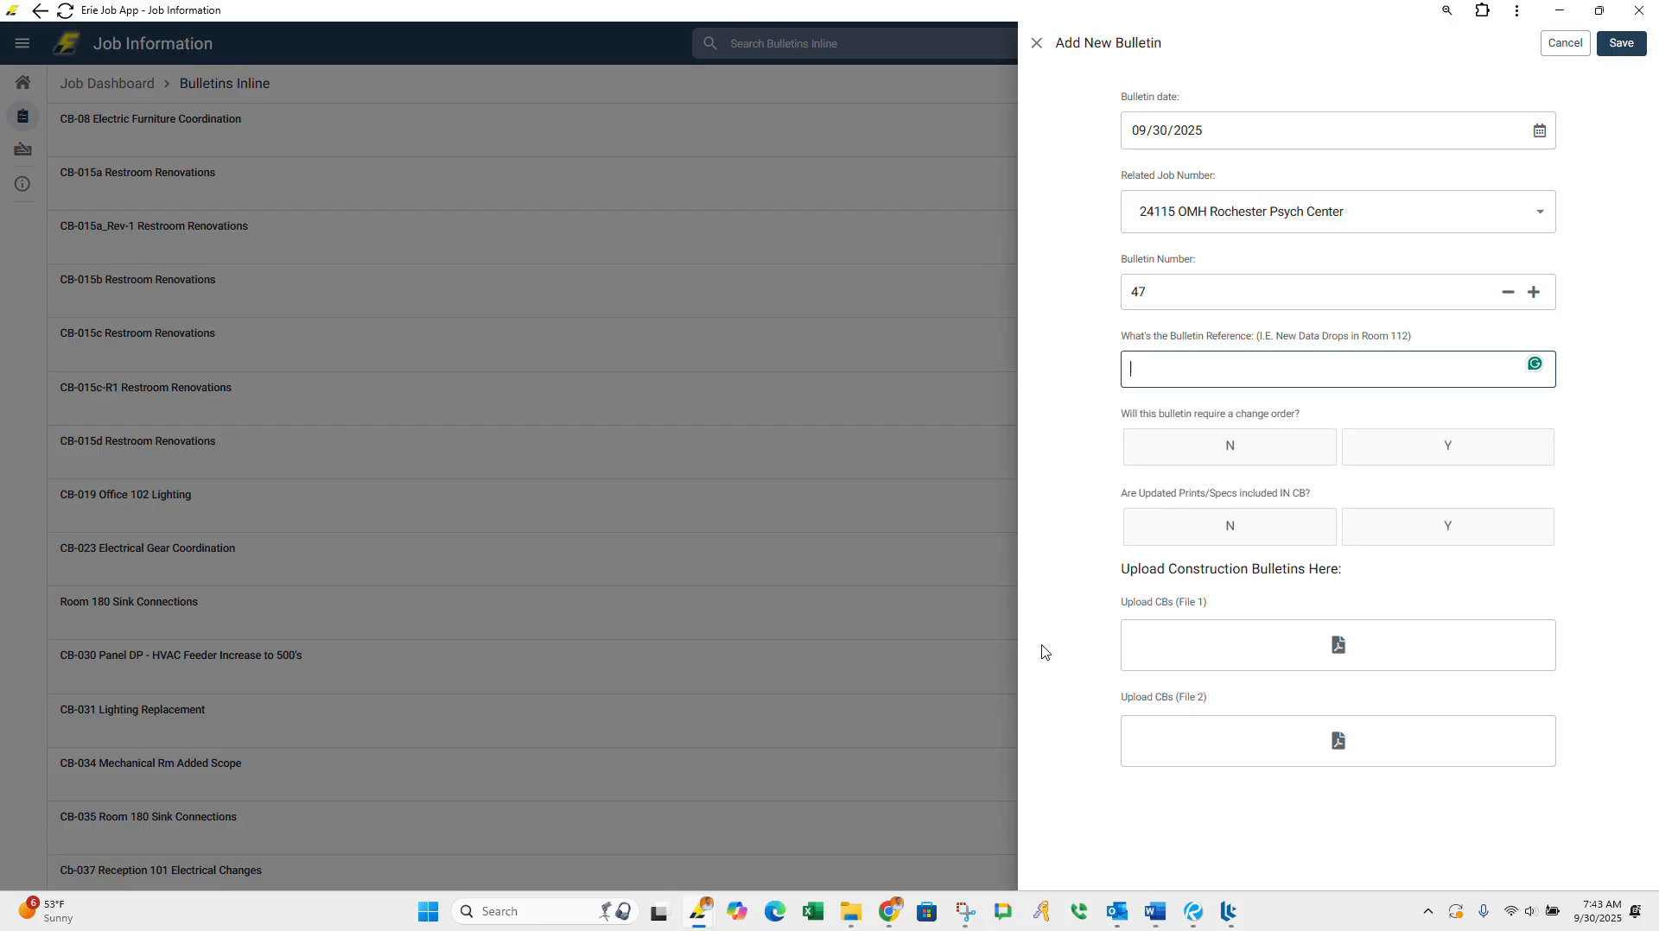
Step: Place the bulletin form and File Explorer side by side and enter "CB-47 222- Data Room Cooling" as the bulletin reference
{"action": "key", "text": "super+Right"}
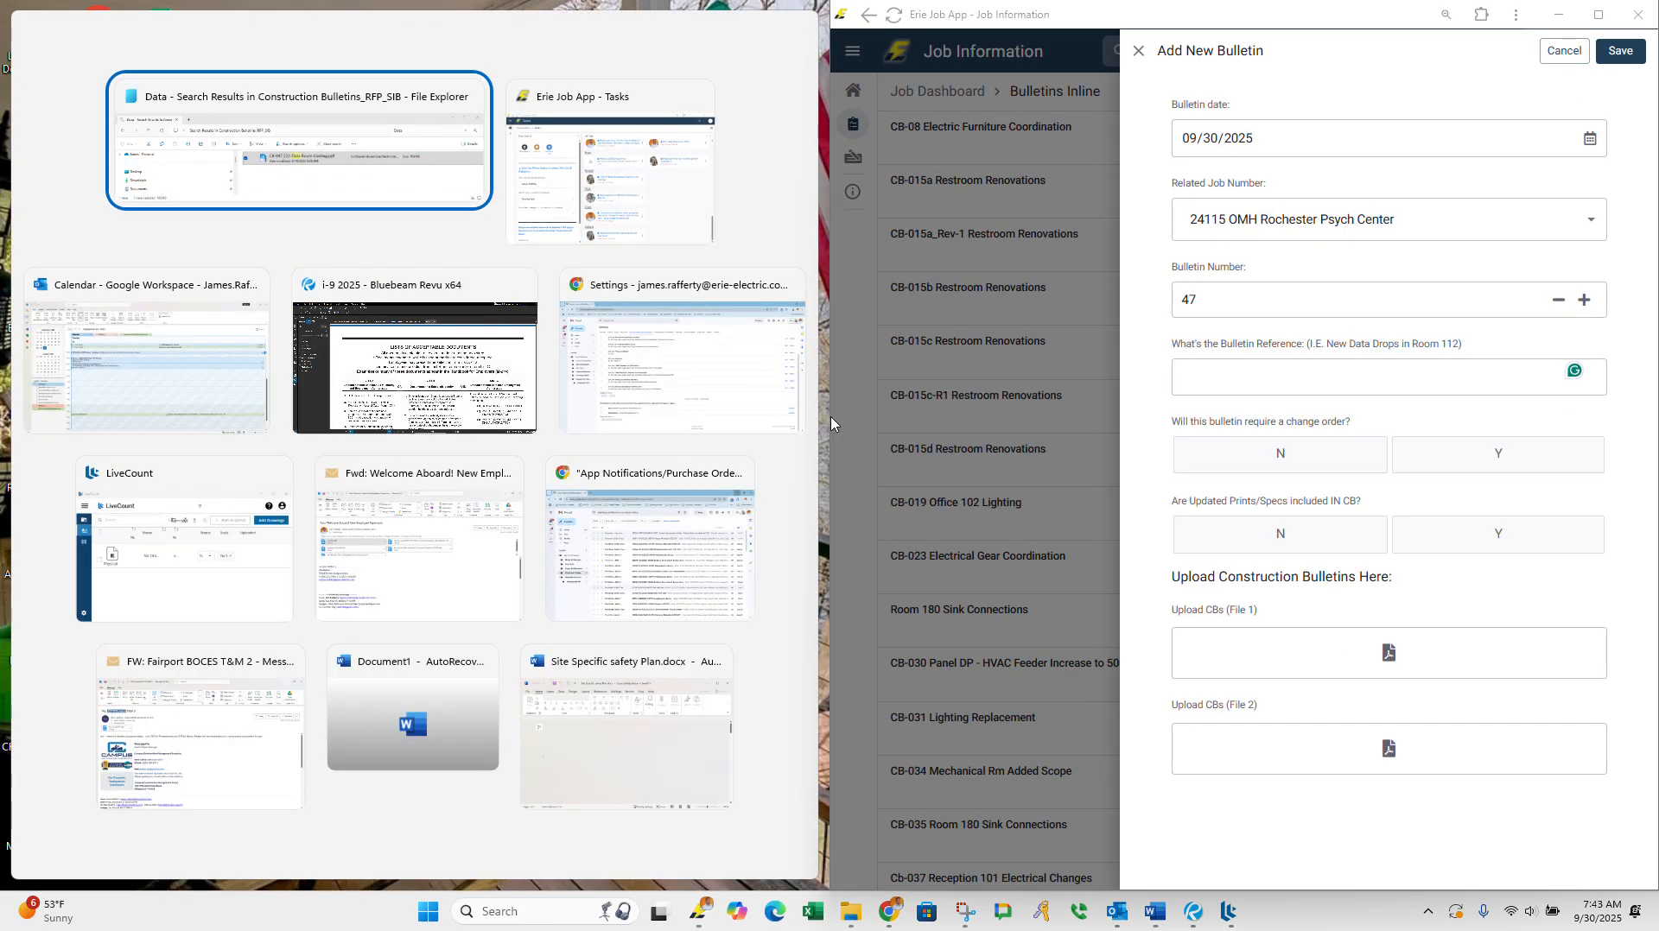
{"action": "left_click", "coordinate": [852, 916]}
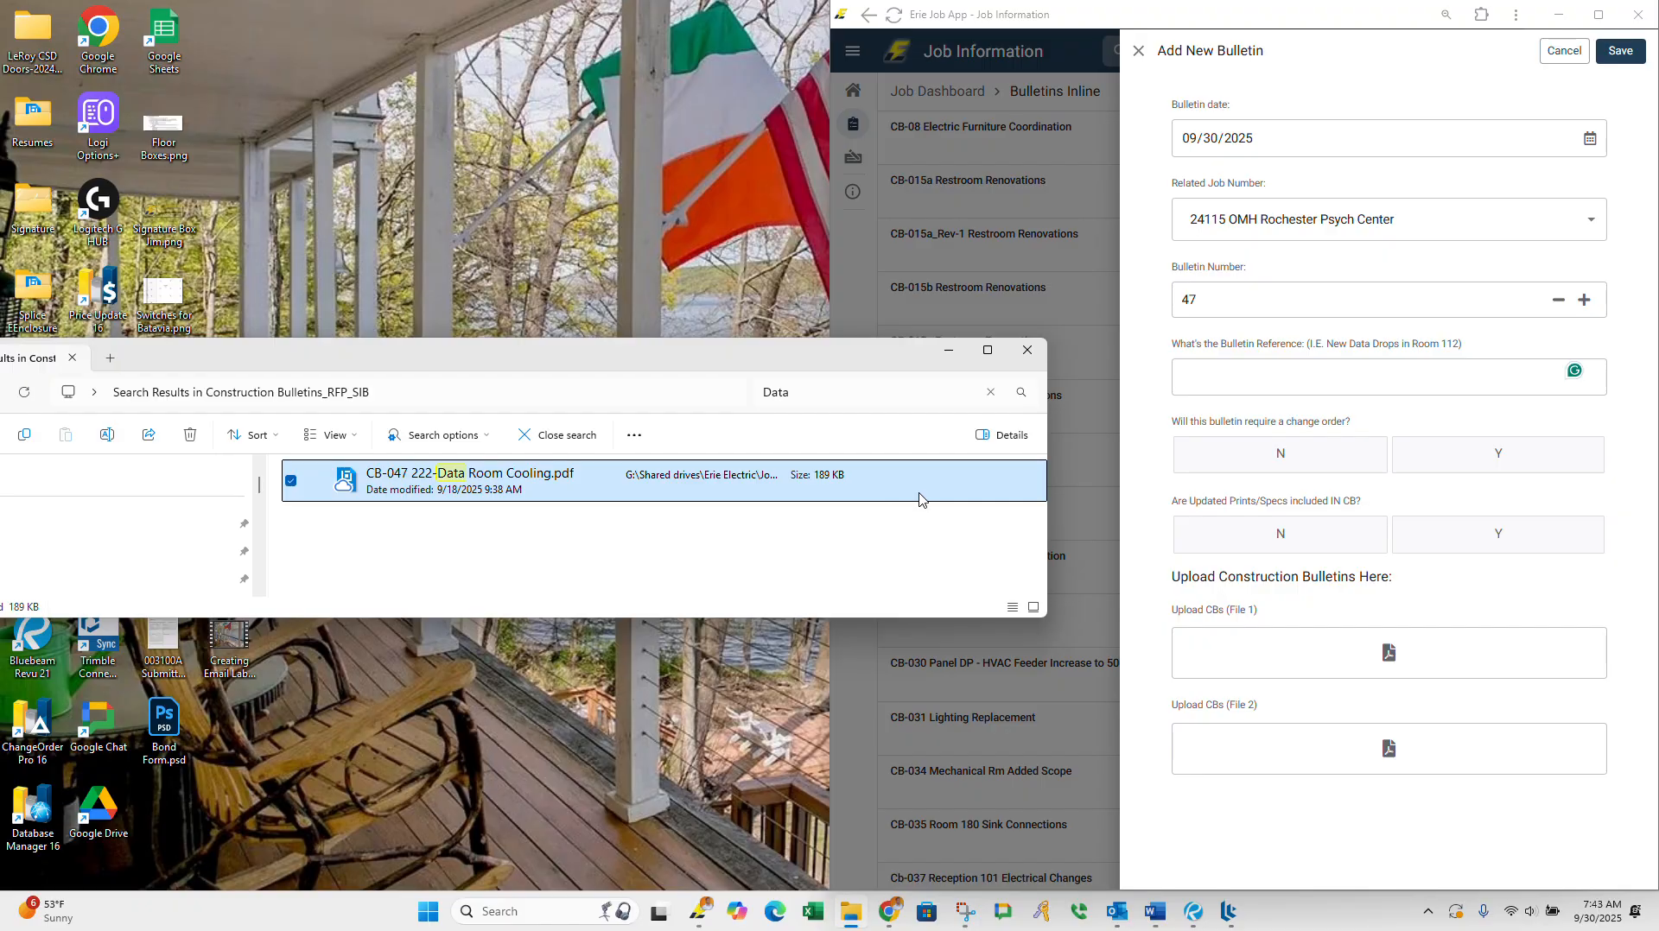
{"action": "key", "text": "super+Left"}
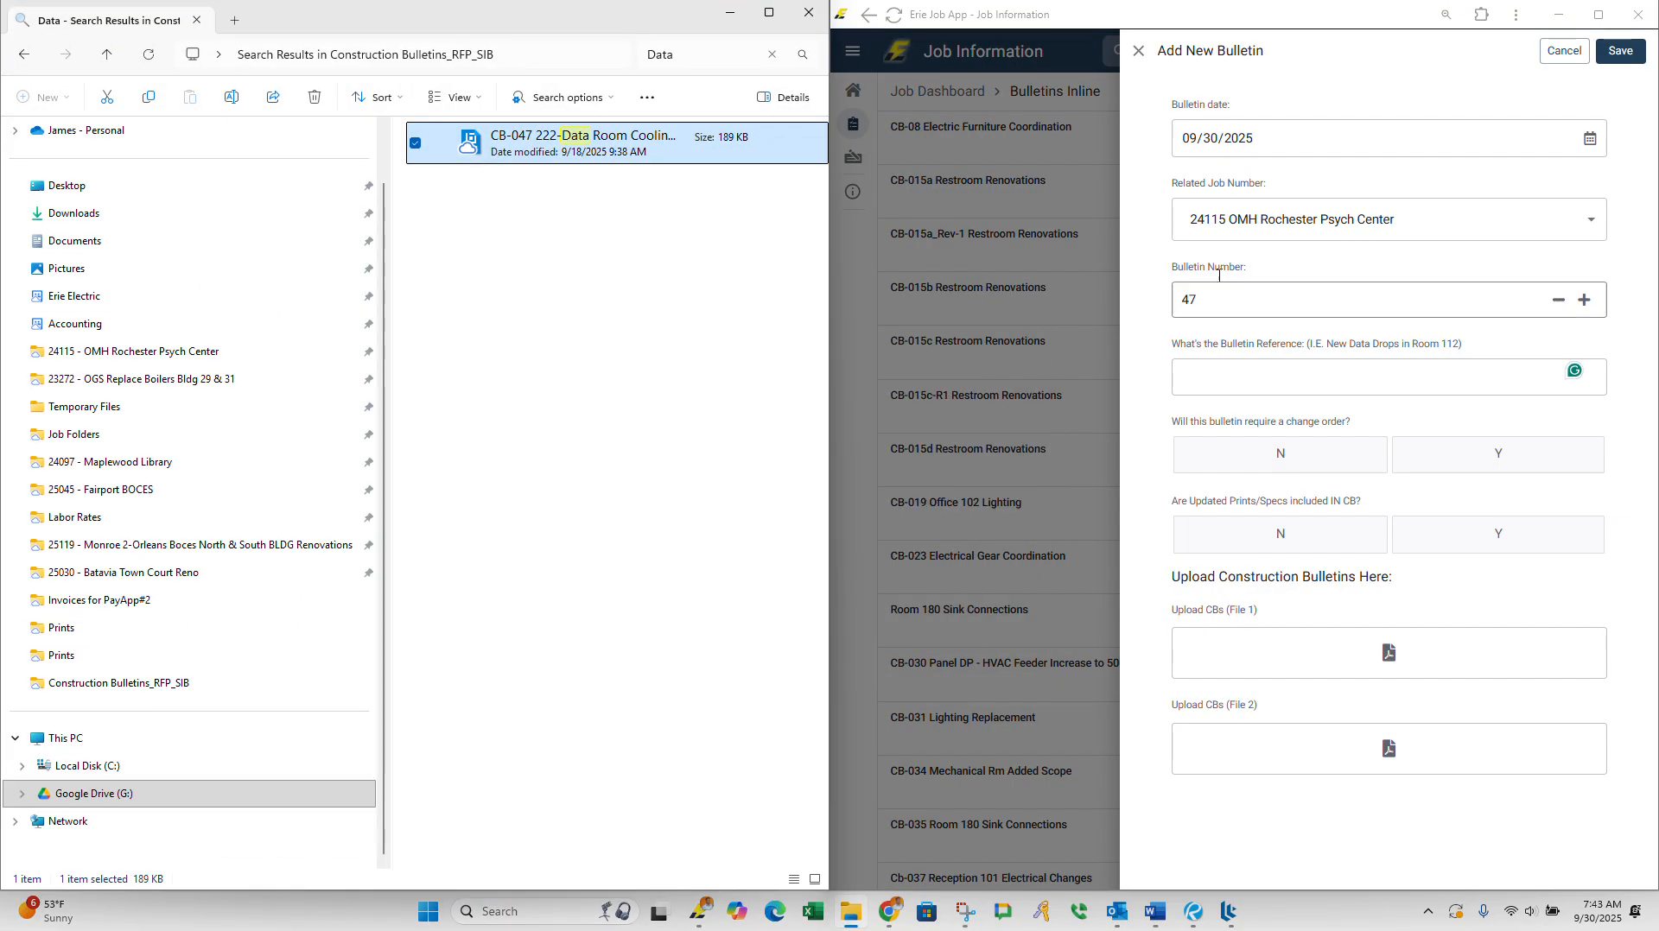
{"action": "left_click", "coordinate": [1337, 361]}
{"action": "left_click", "coordinate": [1332, 371]}
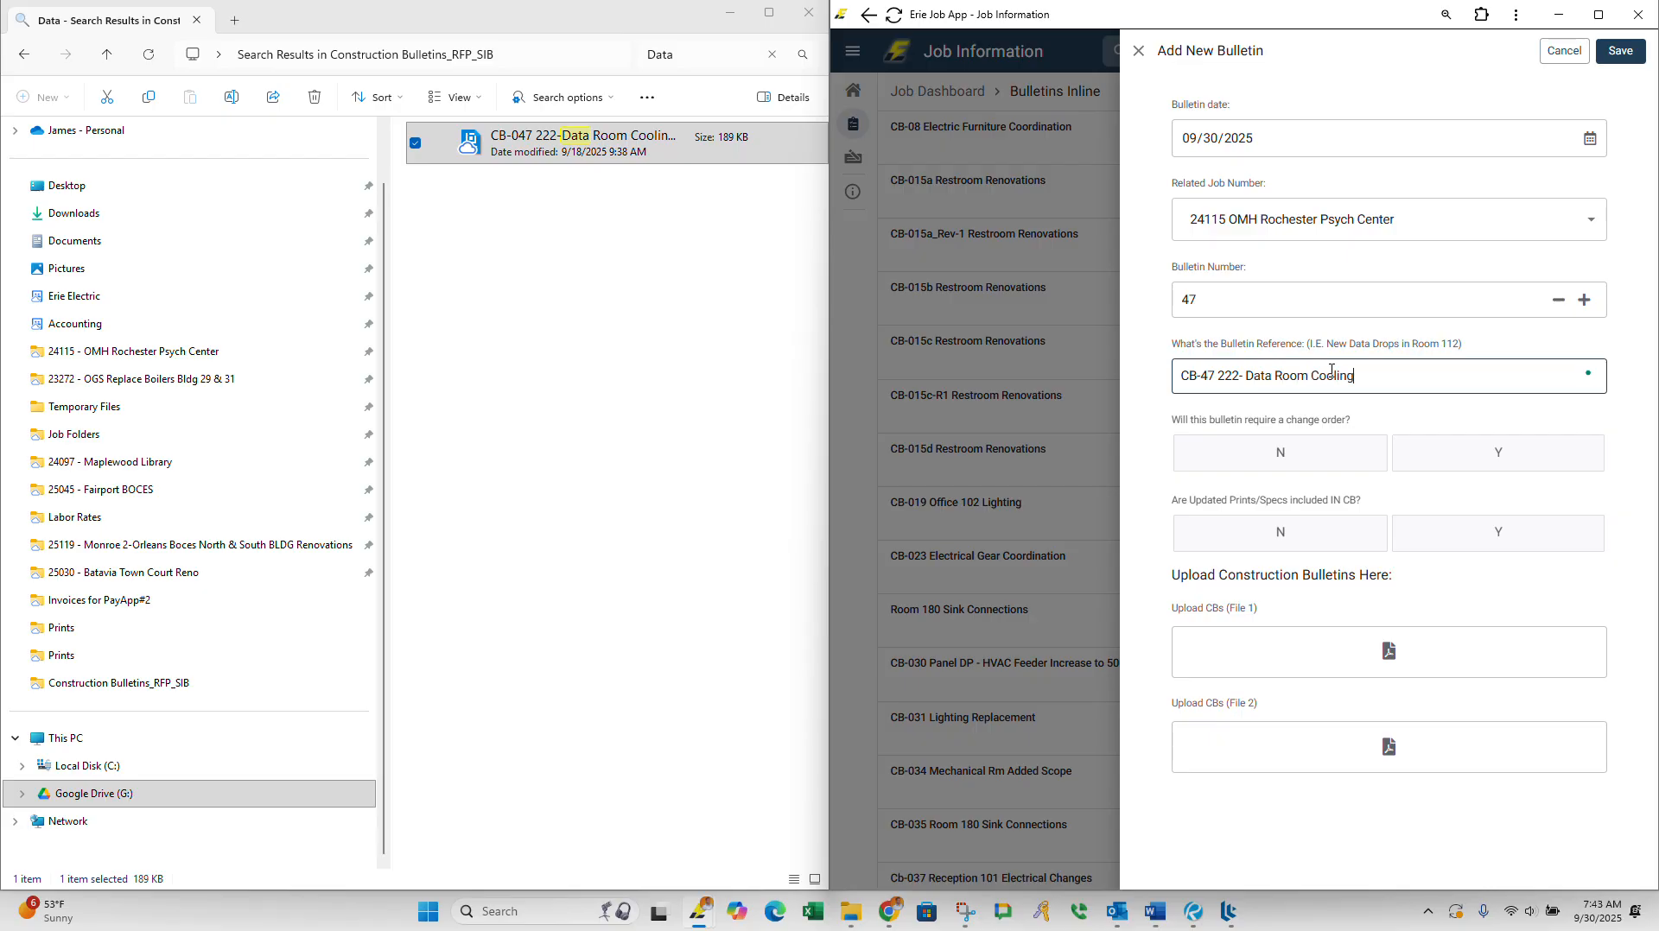
Step: Open the CB-047 222-Data Room Cooling PDF and examine page 1 for the request type, contract sum requirement and electrical work description
{"action": "double_click", "coordinate": [573, 149]}
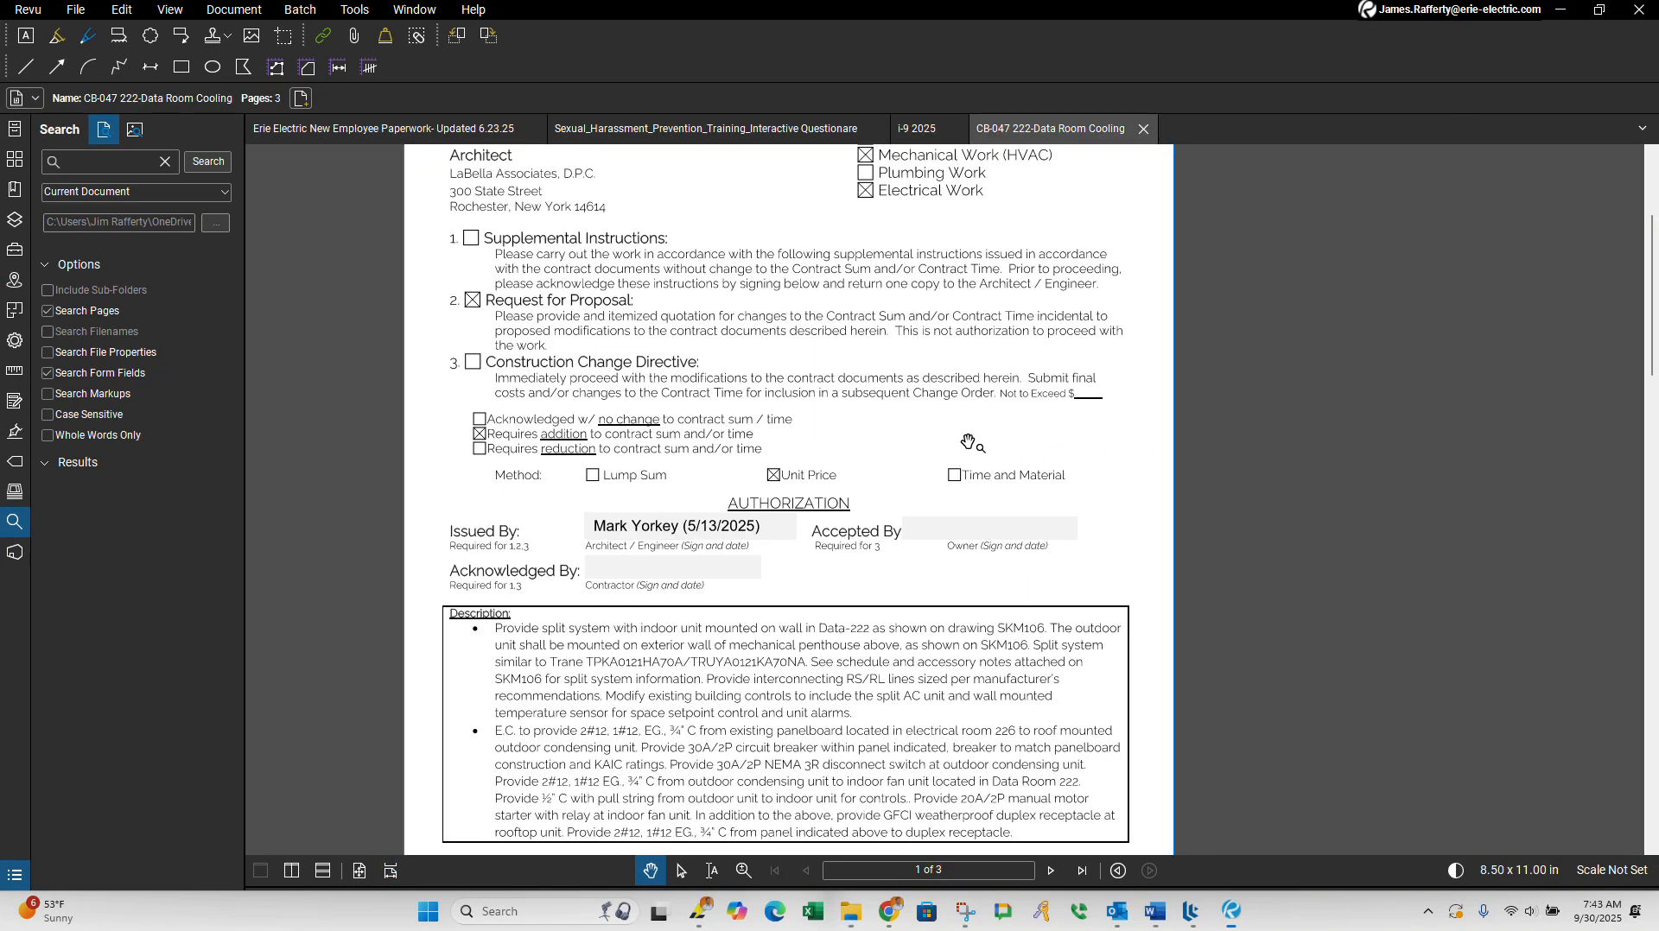
{"action": "scroll", "coordinate": [726, 511], "scroll_direction": "down", "scroll_amount": 3}
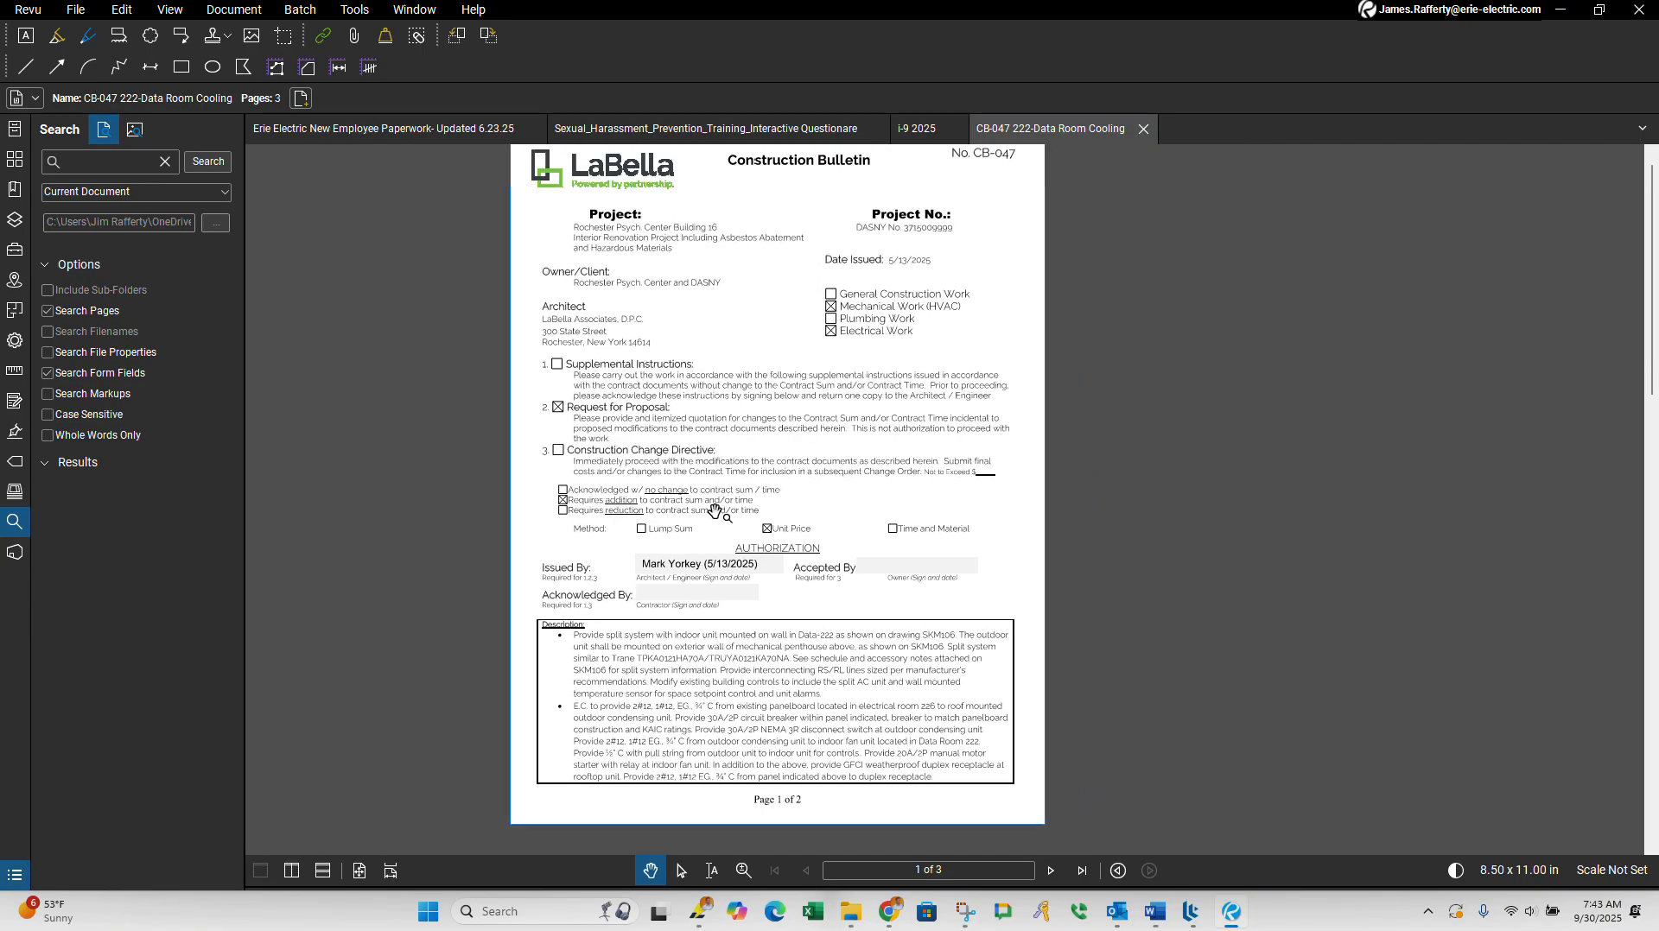
{"action": "scroll", "coordinate": [566, 430], "scroll_direction": "up", "scroll_amount": 2}
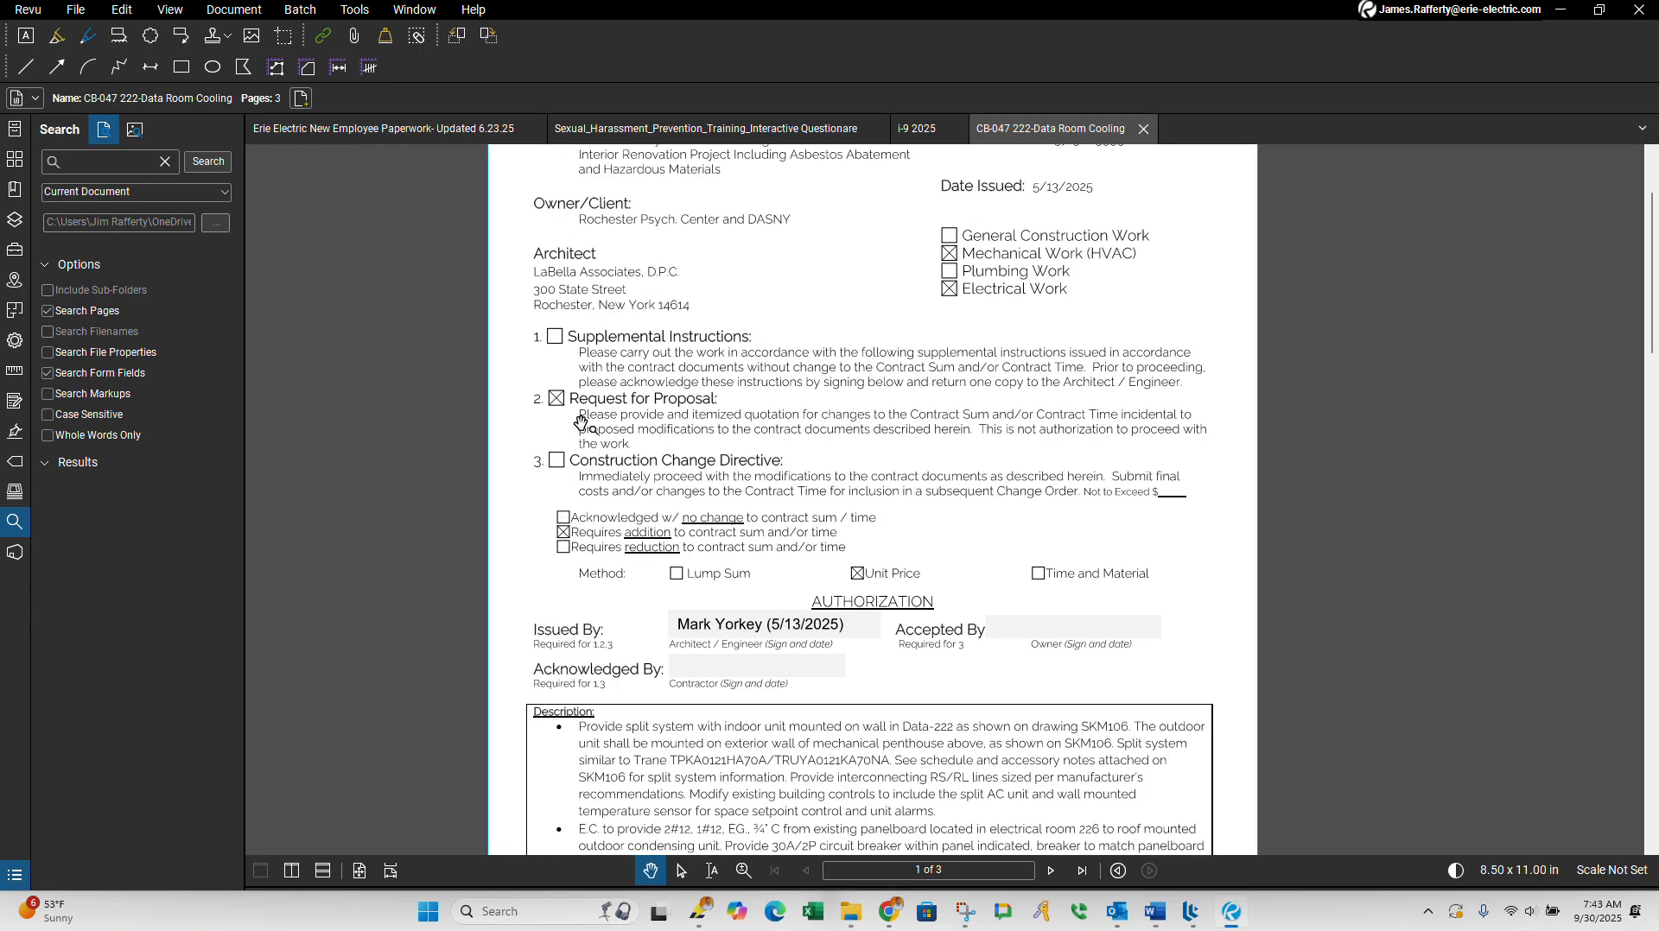
{"action": "left_click_drag", "start_coordinate": [585, 429], "coordinate": [596, 441]}
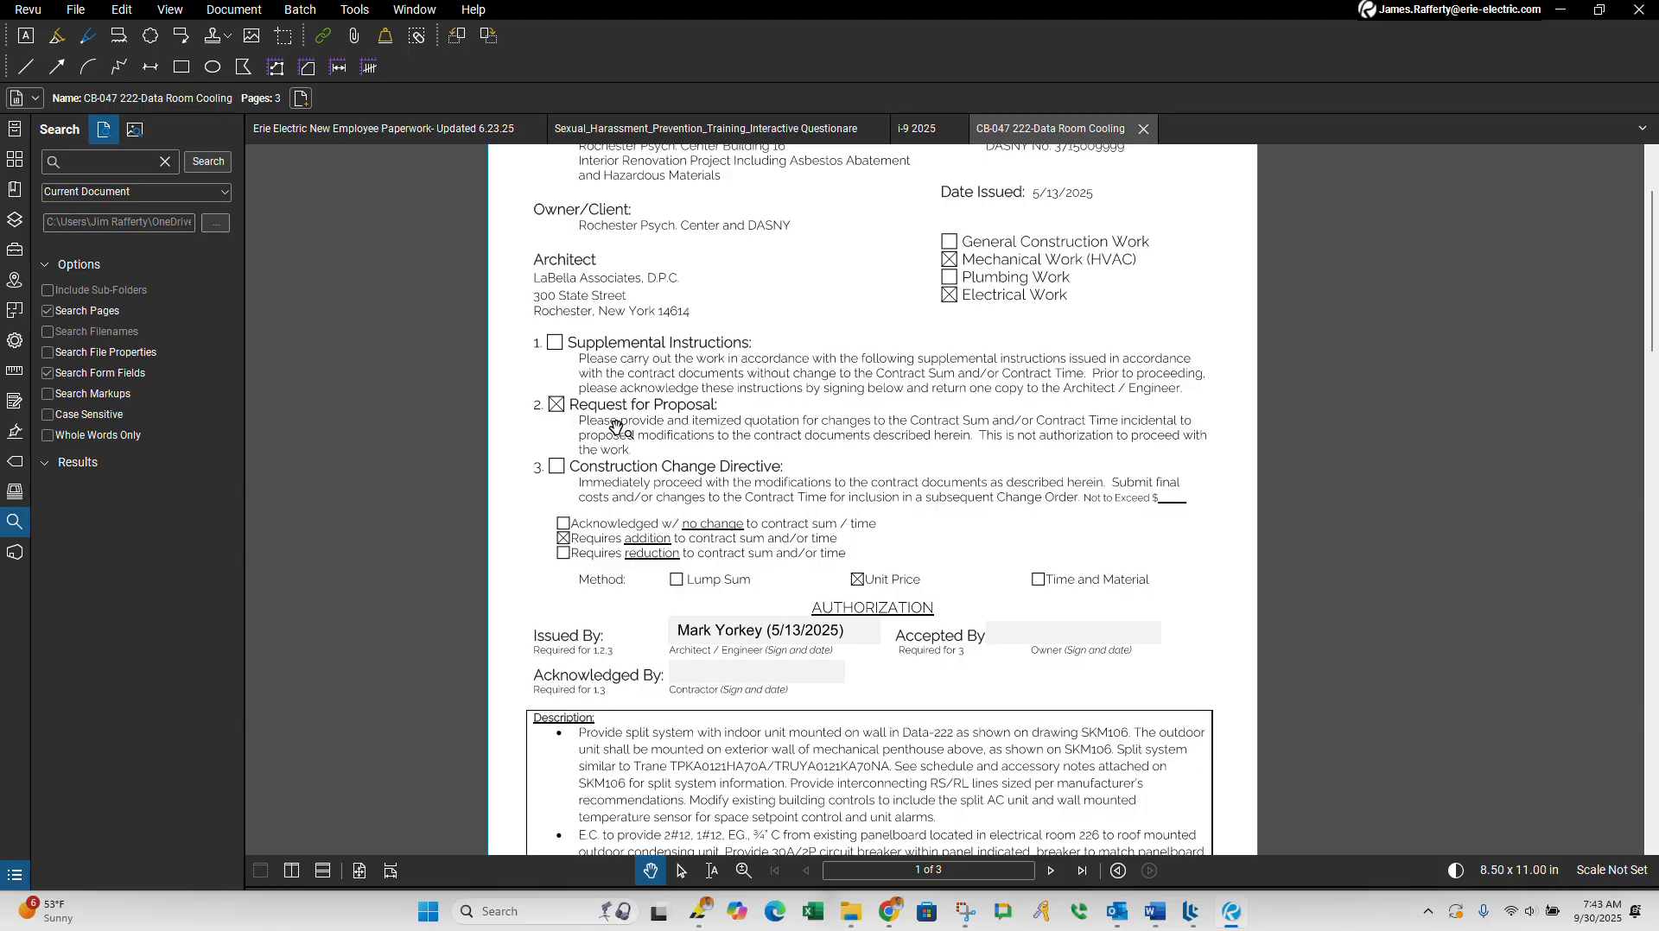
{"action": "scroll", "coordinate": [627, 350], "scroll_direction": "down", "scroll_amount": 2}
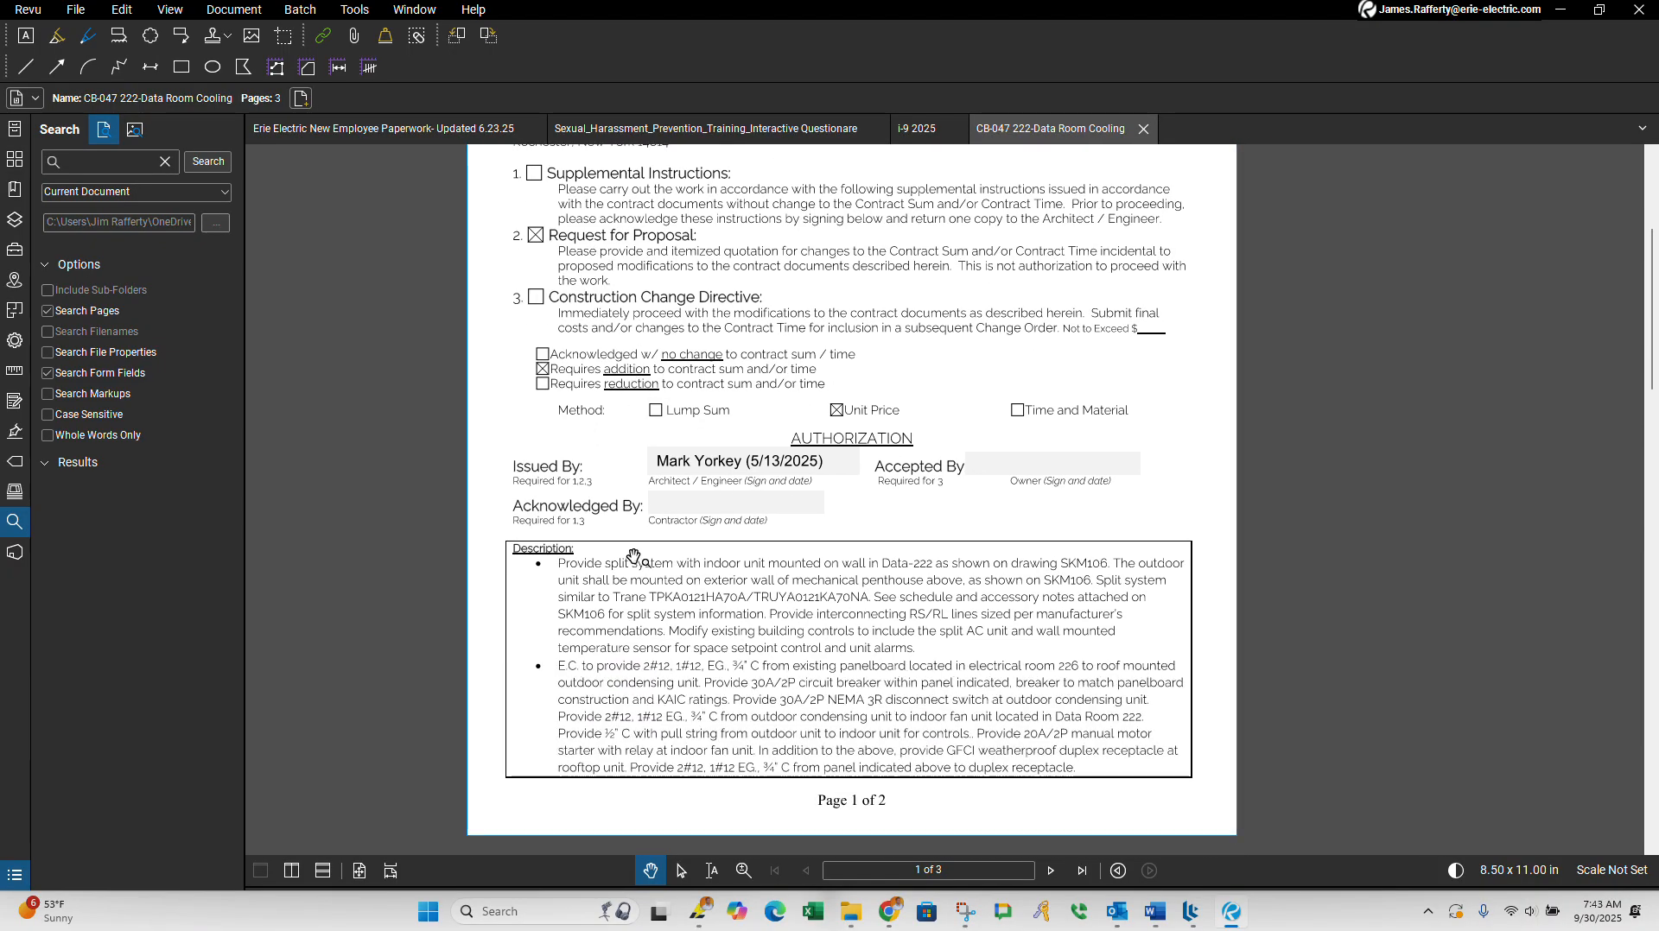
{"action": "scroll", "coordinate": [637, 575], "scroll_direction": "down", "scroll_amount": 1}
{"action": "scroll", "coordinate": [793, 590], "scroll_direction": "up", "scroll_amount": 2}
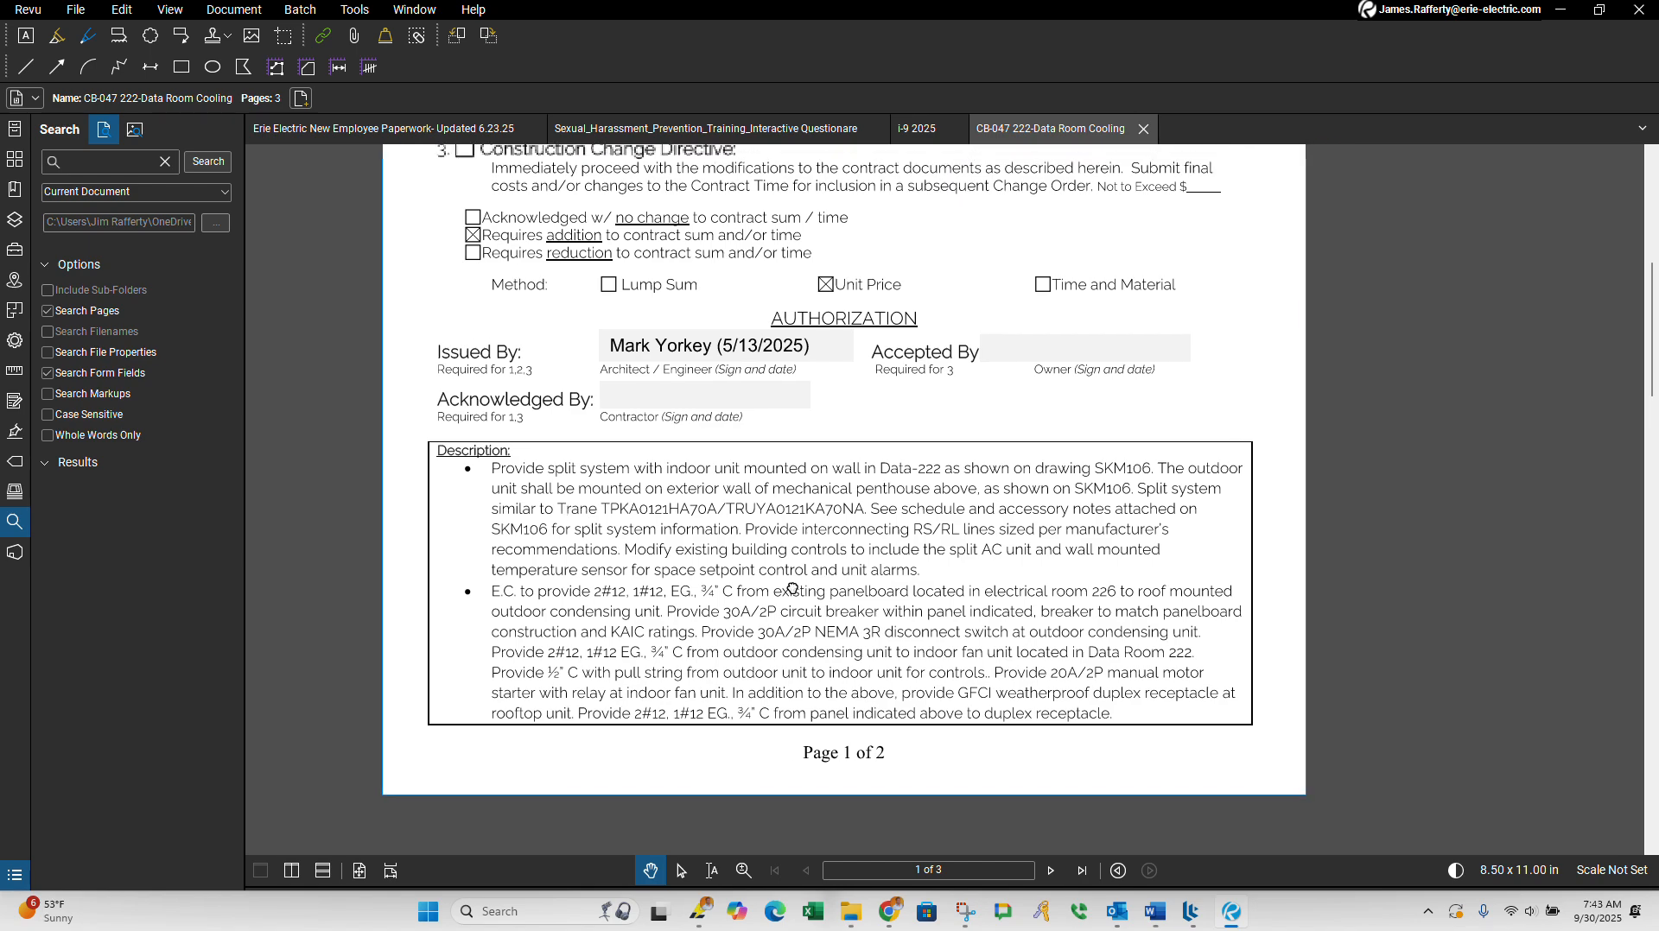
{"action": "left_click_drag", "start_coordinate": [792, 590], "coordinate": [788, 591]}
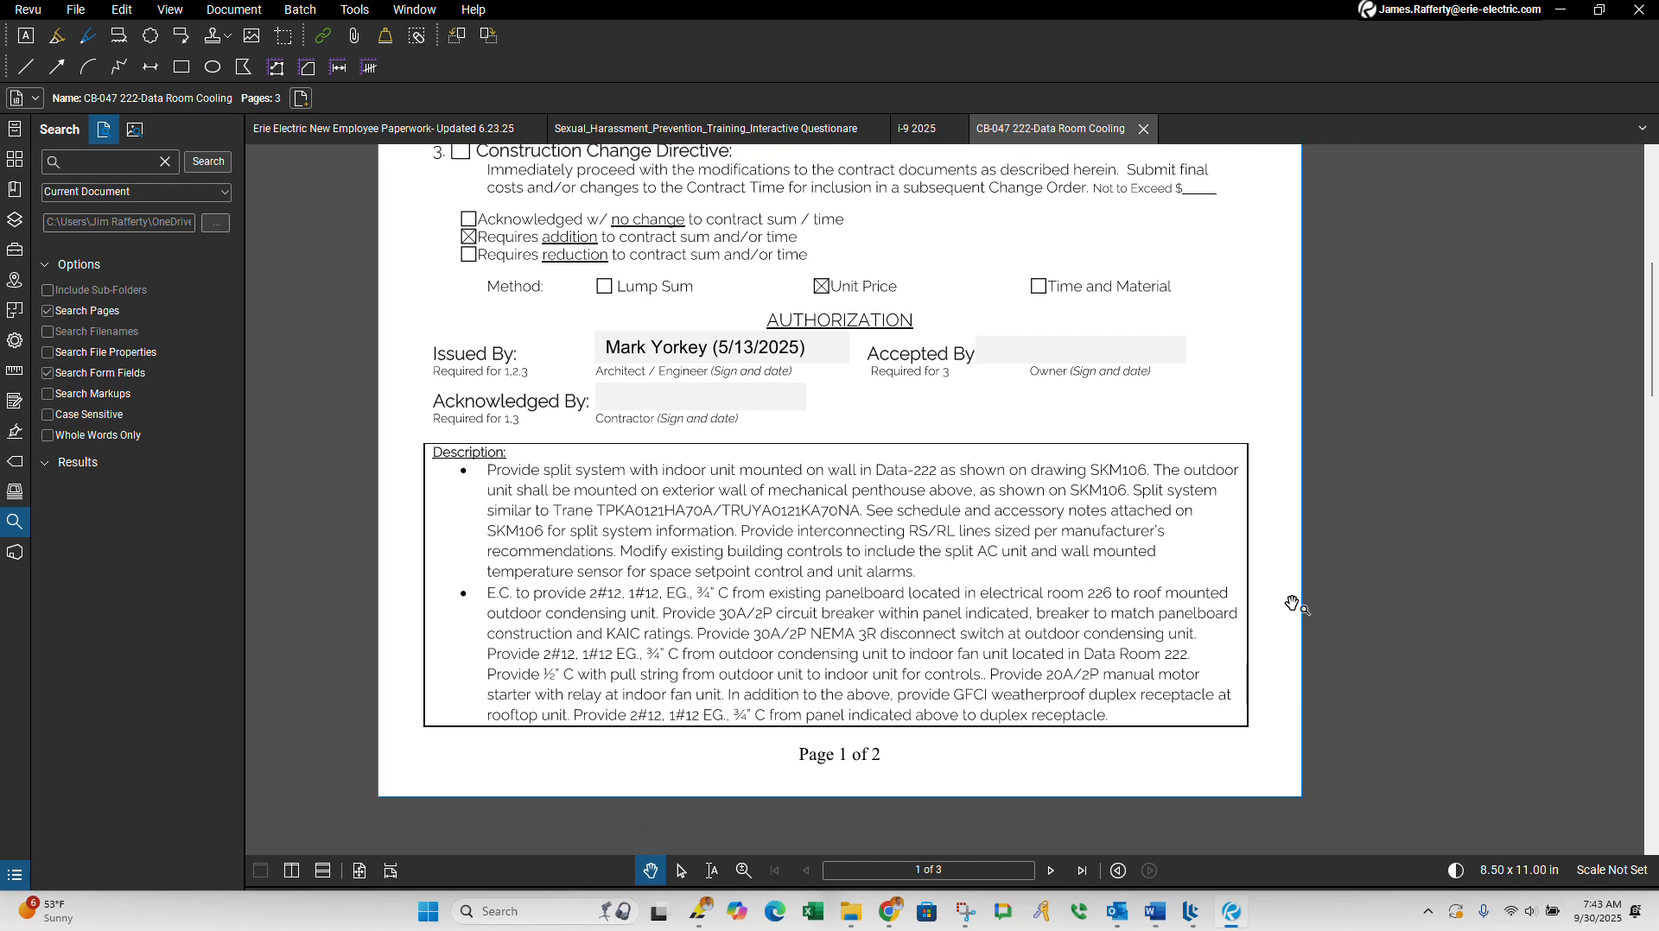
{"action": "scroll", "coordinate": [553, 335], "scroll_direction": "up", "scroll_amount": 2}
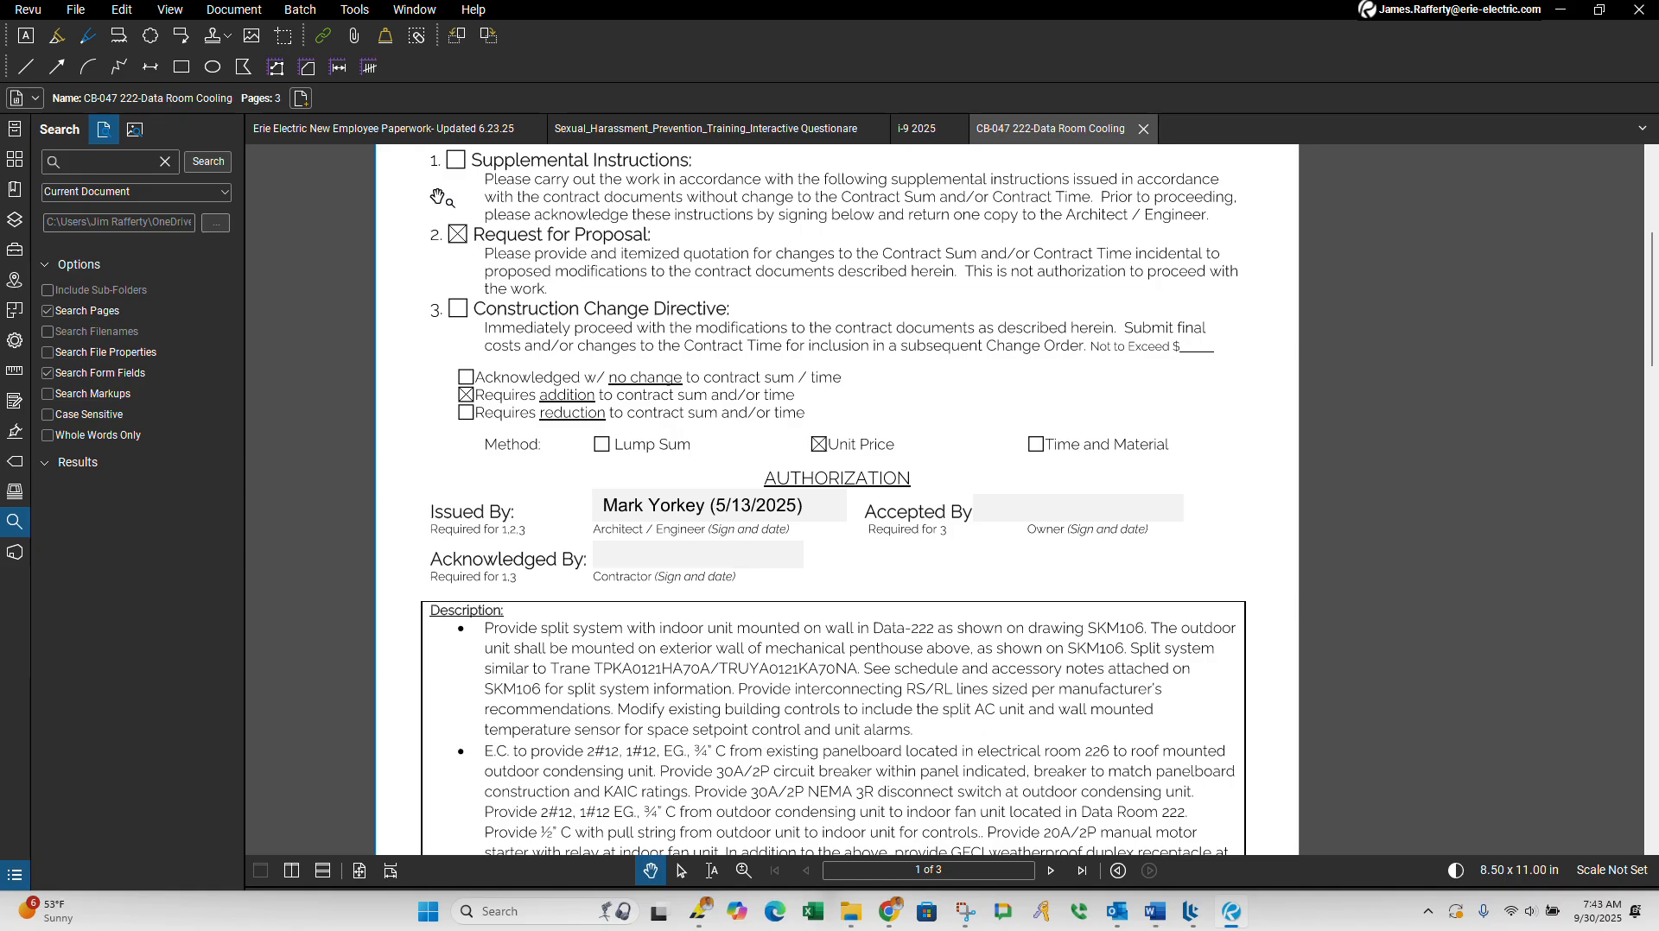
{"action": "scroll", "coordinate": [654, 749], "scroll_direction": "down", "scroll_amount": 3}
{"action": "scroll", "coordinate": [560, 573], "scroll_direction": "up", "scroll_amount": 2, "text": "ctrl"}
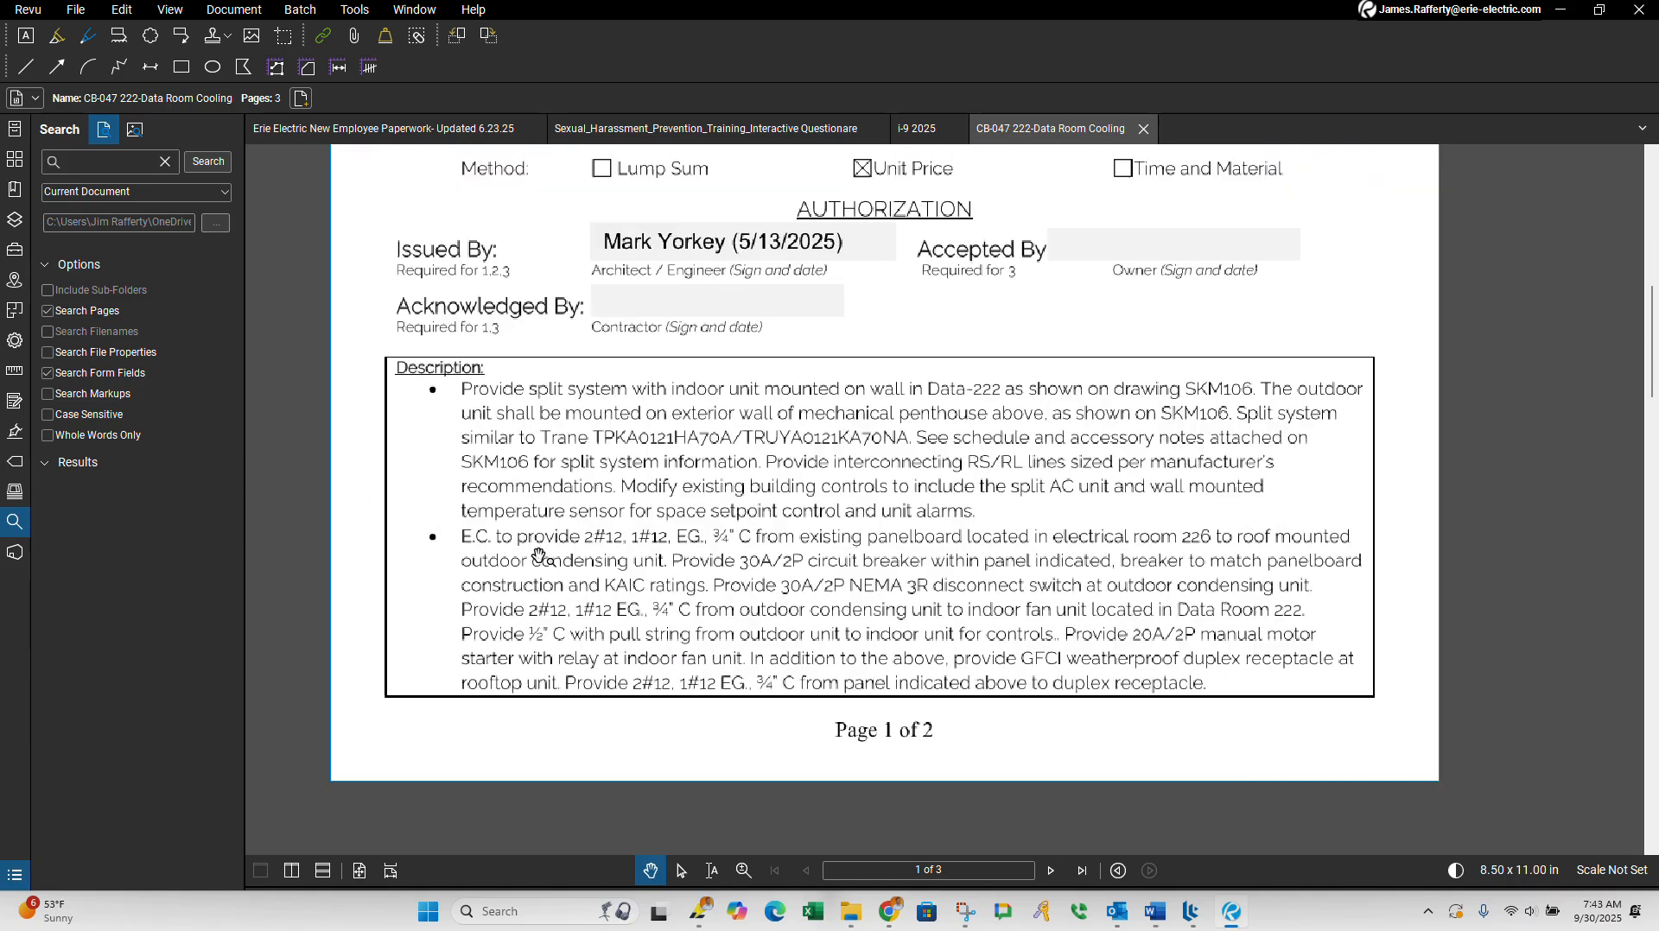
{"action": "scroll", "coordinate": [559, 573], "scroll_direction": "down", "scroll_amount": 2}
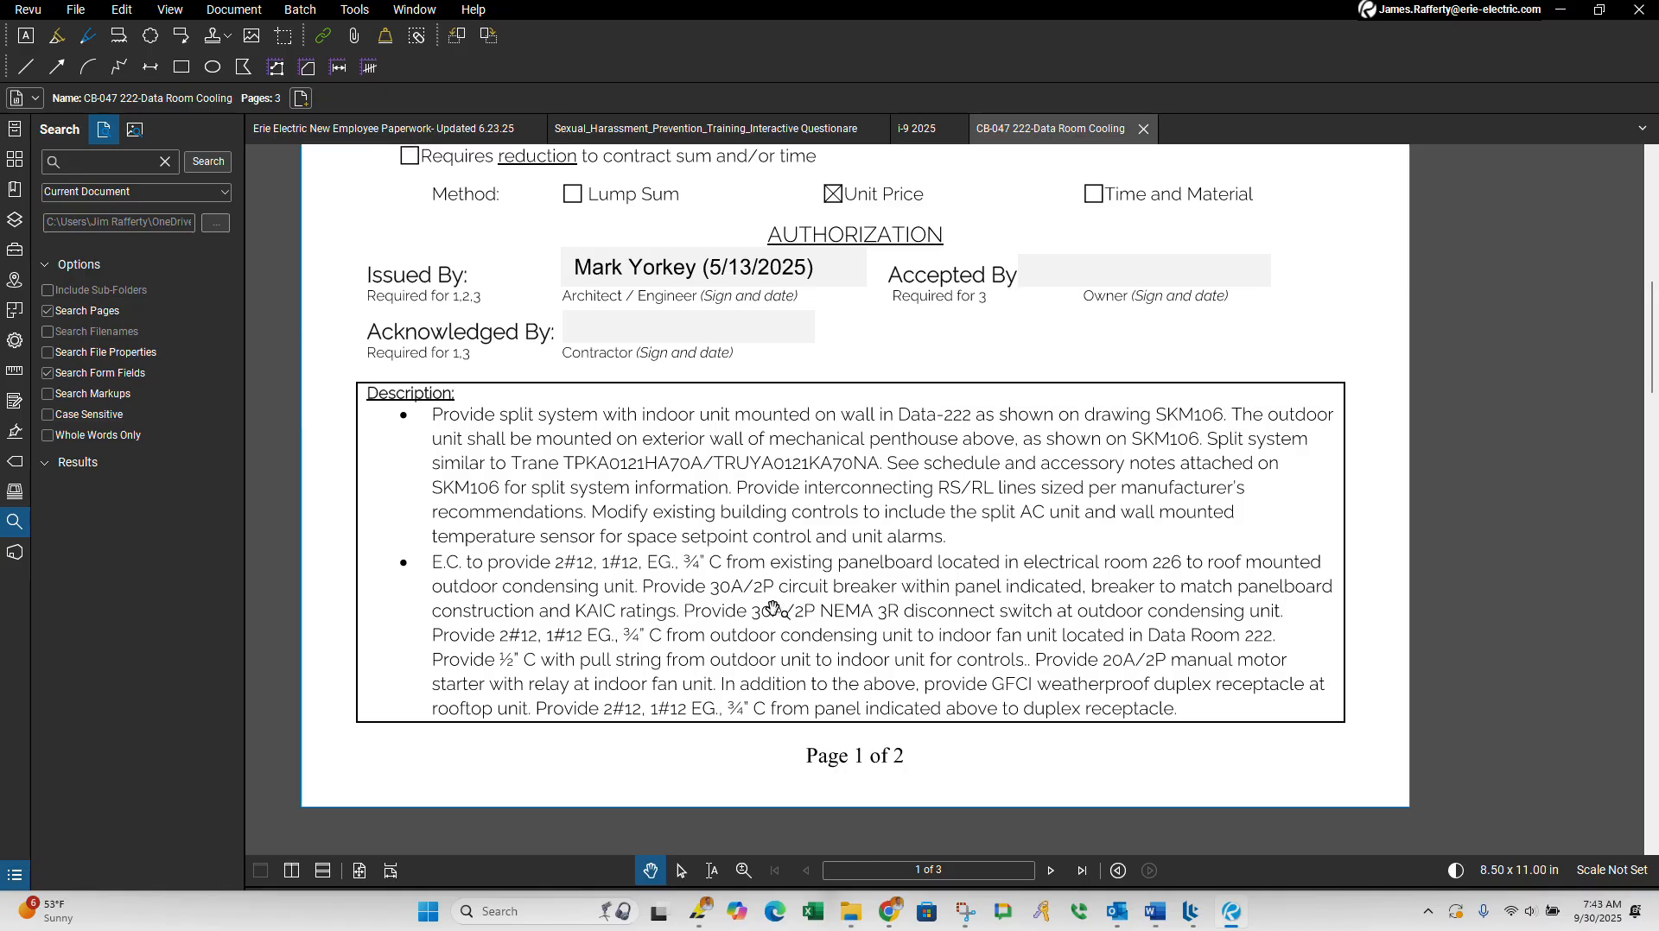
{"action": "scroll", "coordinate": [1020, 674], "scroll_direction": "down", "scroll_amount": 2}
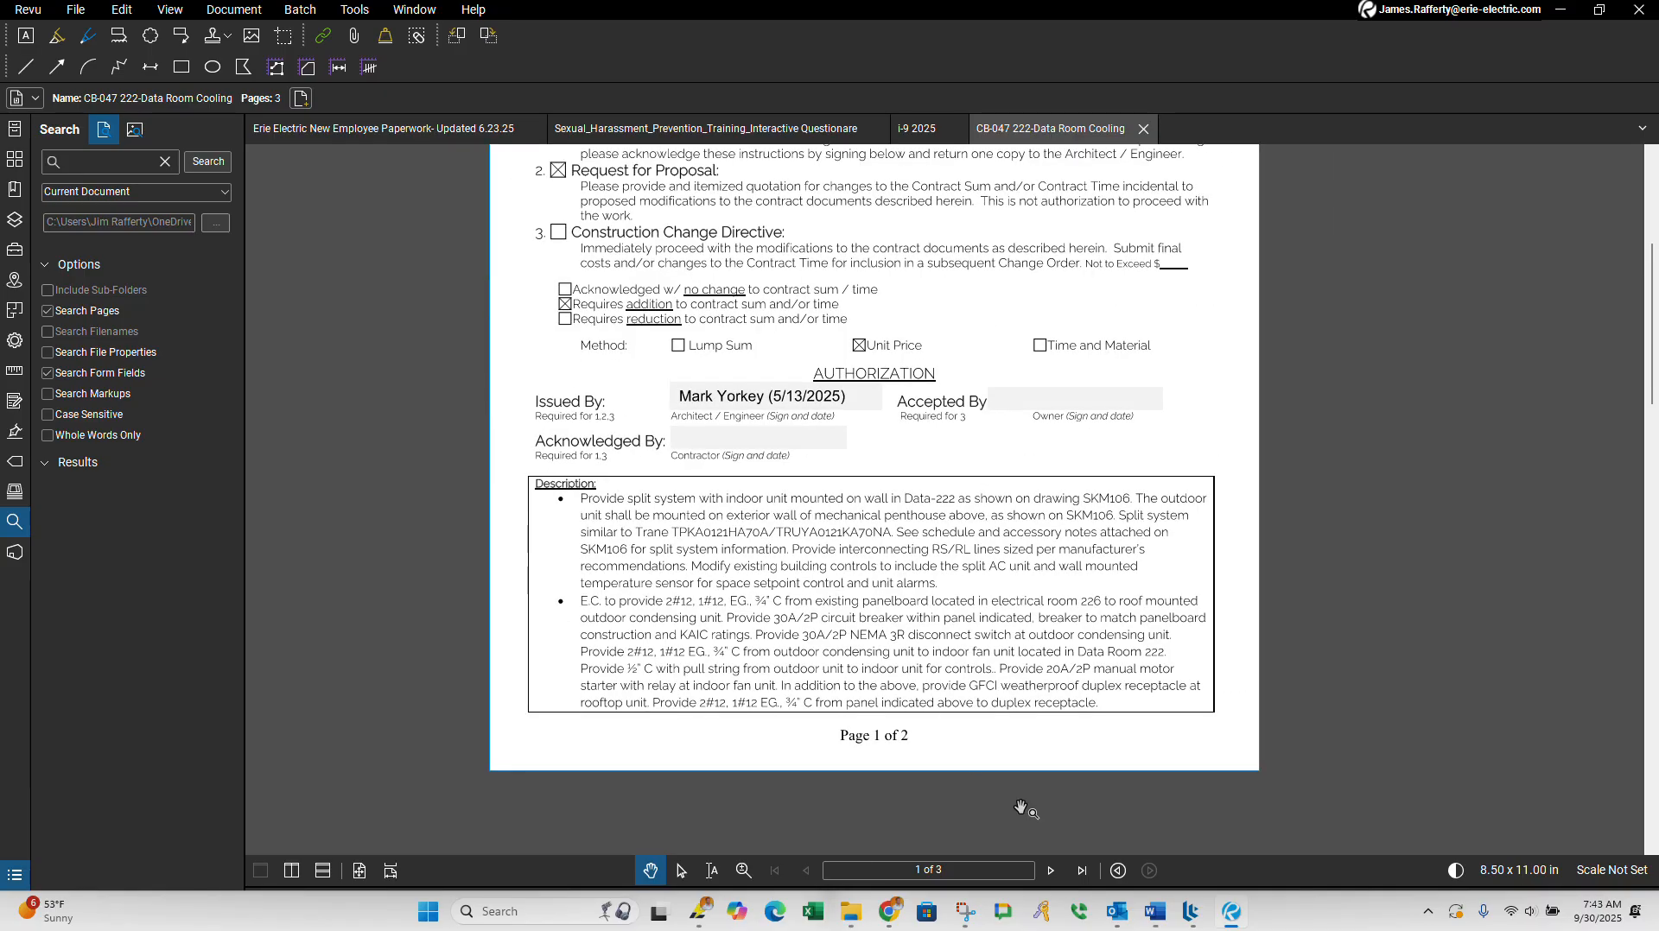
Step: Go to page 2 of the CB-047 PDF and check its listed attachments
{"action": "left_click", "coordinate": [1053, 870]}
{"action": "scroll", "coordinate": [852, 519], "scroll_direction": "down", "scroll_amount": 3}
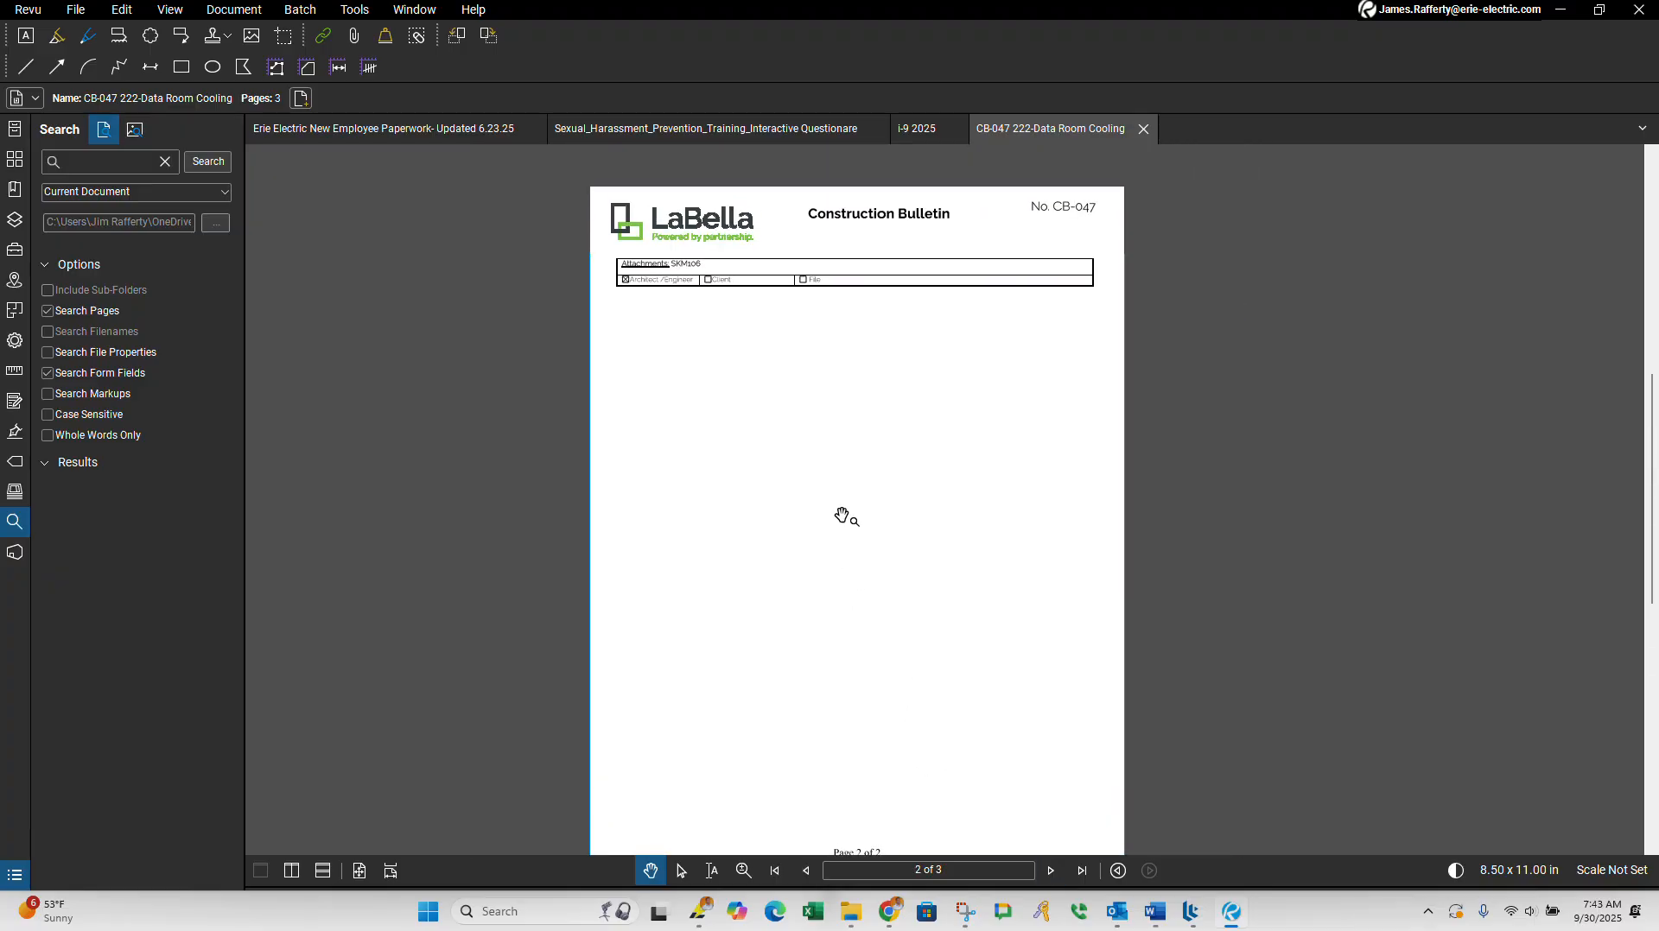
{"action": "scroll", "coordinate": [910, 389], "scroll_direction": "up", "scroll_amount": 2}
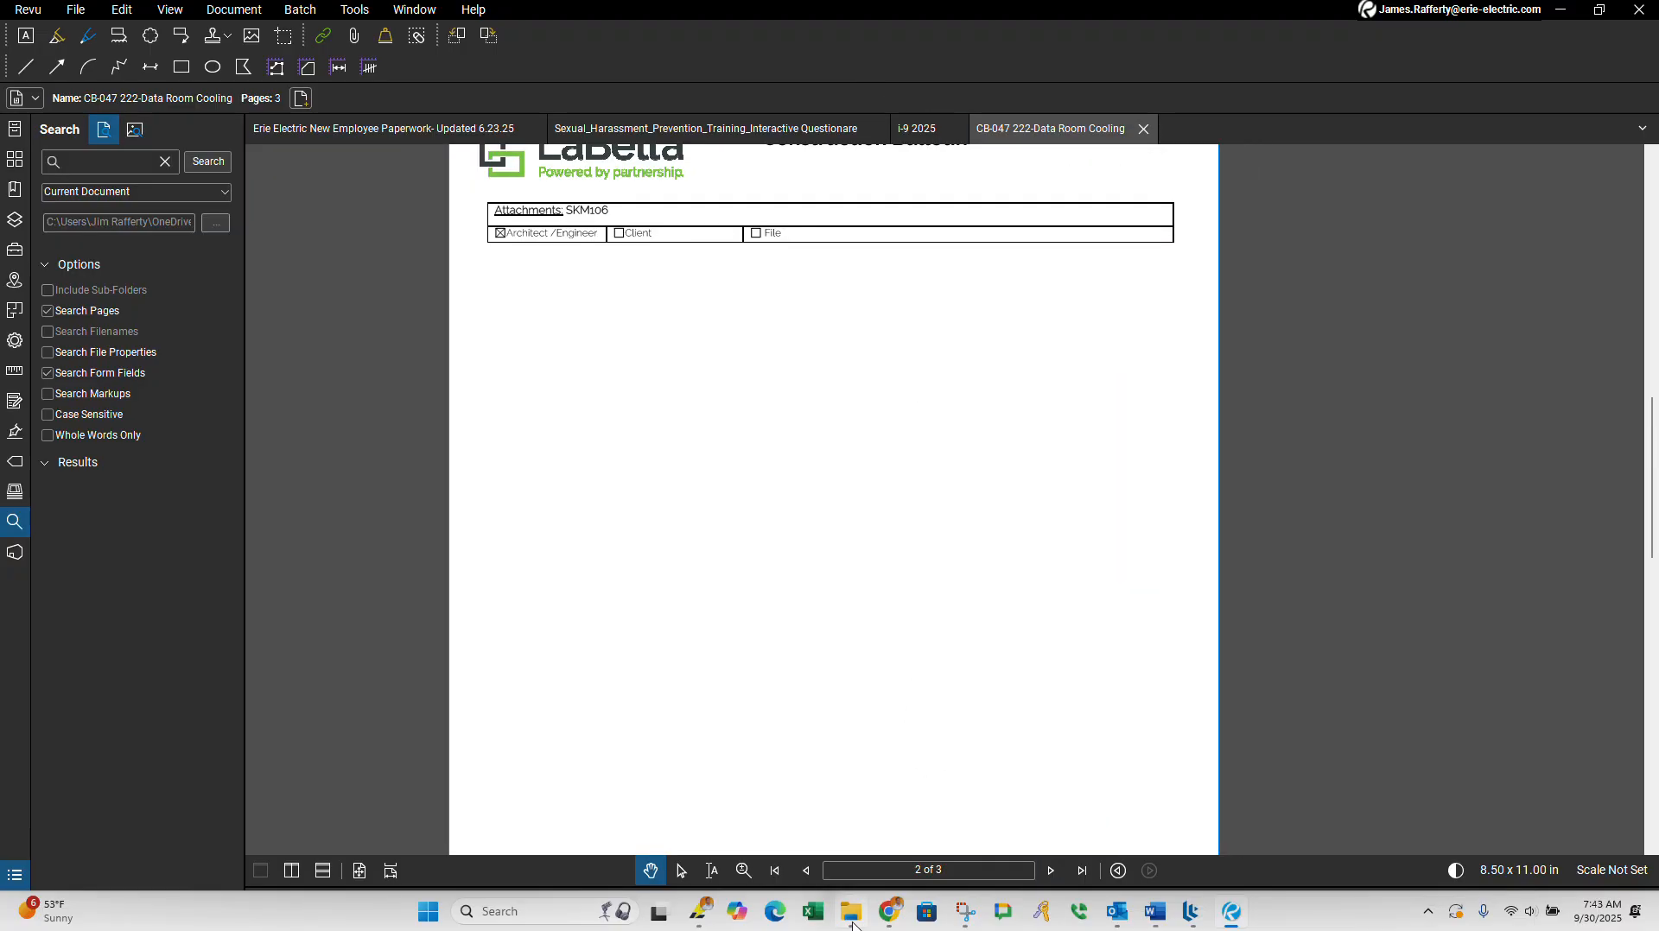
Step: Switch back to the Erie Job App form and File Explorer, and attach CB-047 222-Data Room Cooling.pdf as File 1 of the bulletin
{"action": "mouse_move", "coordinate": [704, 920]}
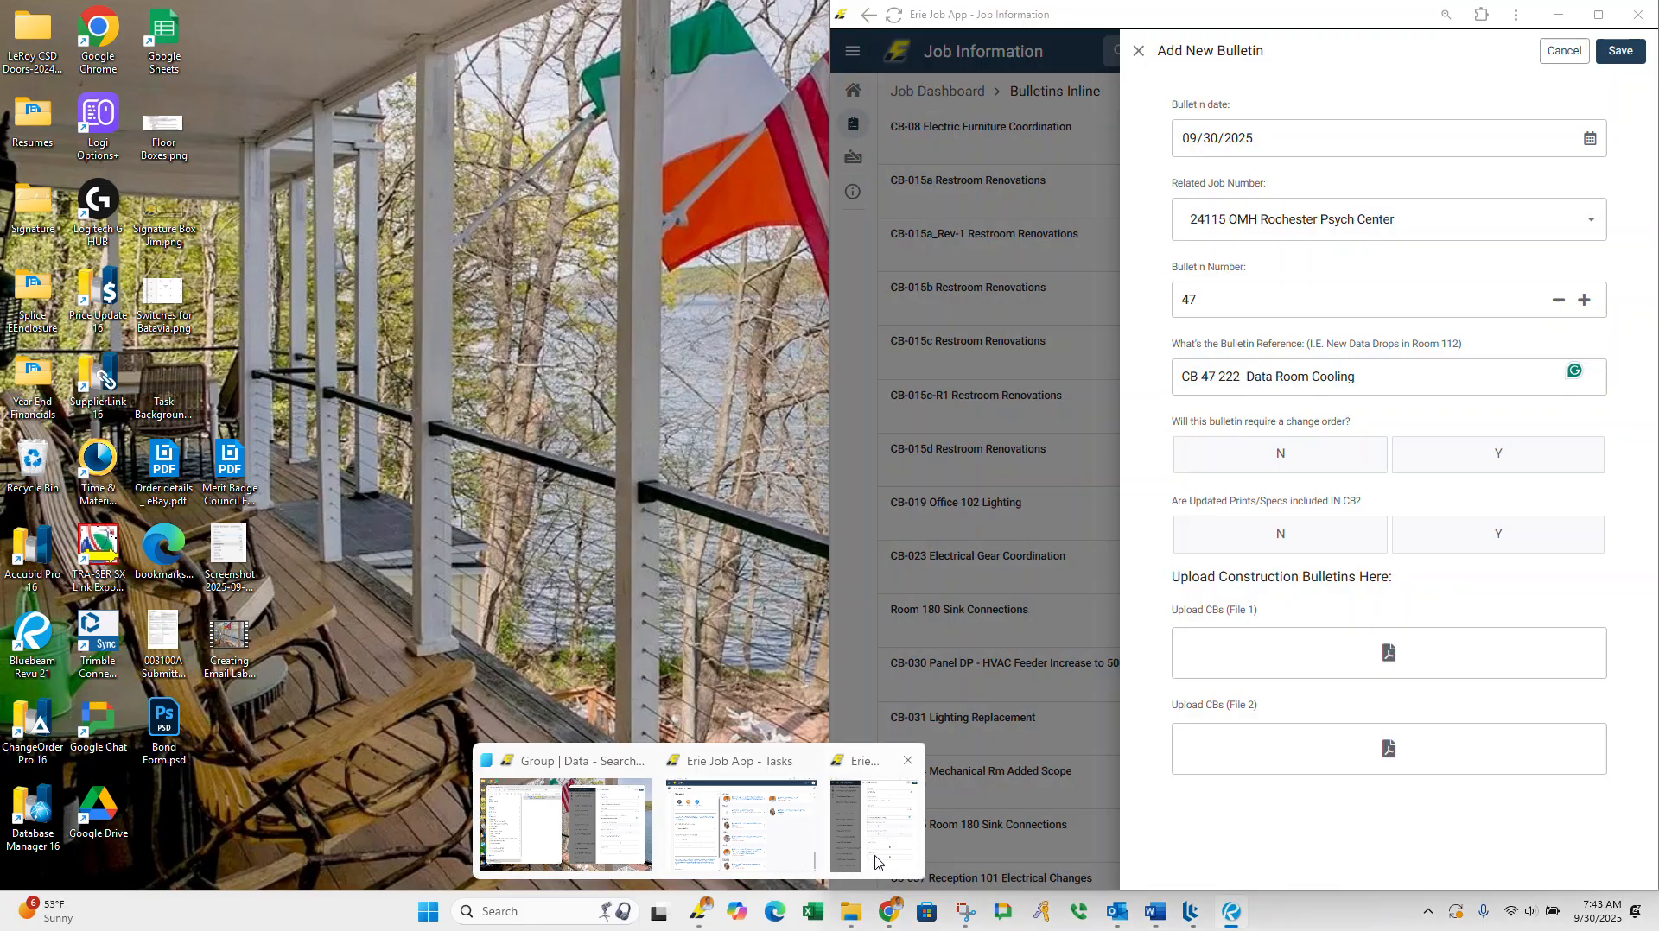
{"action": "left_click", "coordinate": [875, 861]}
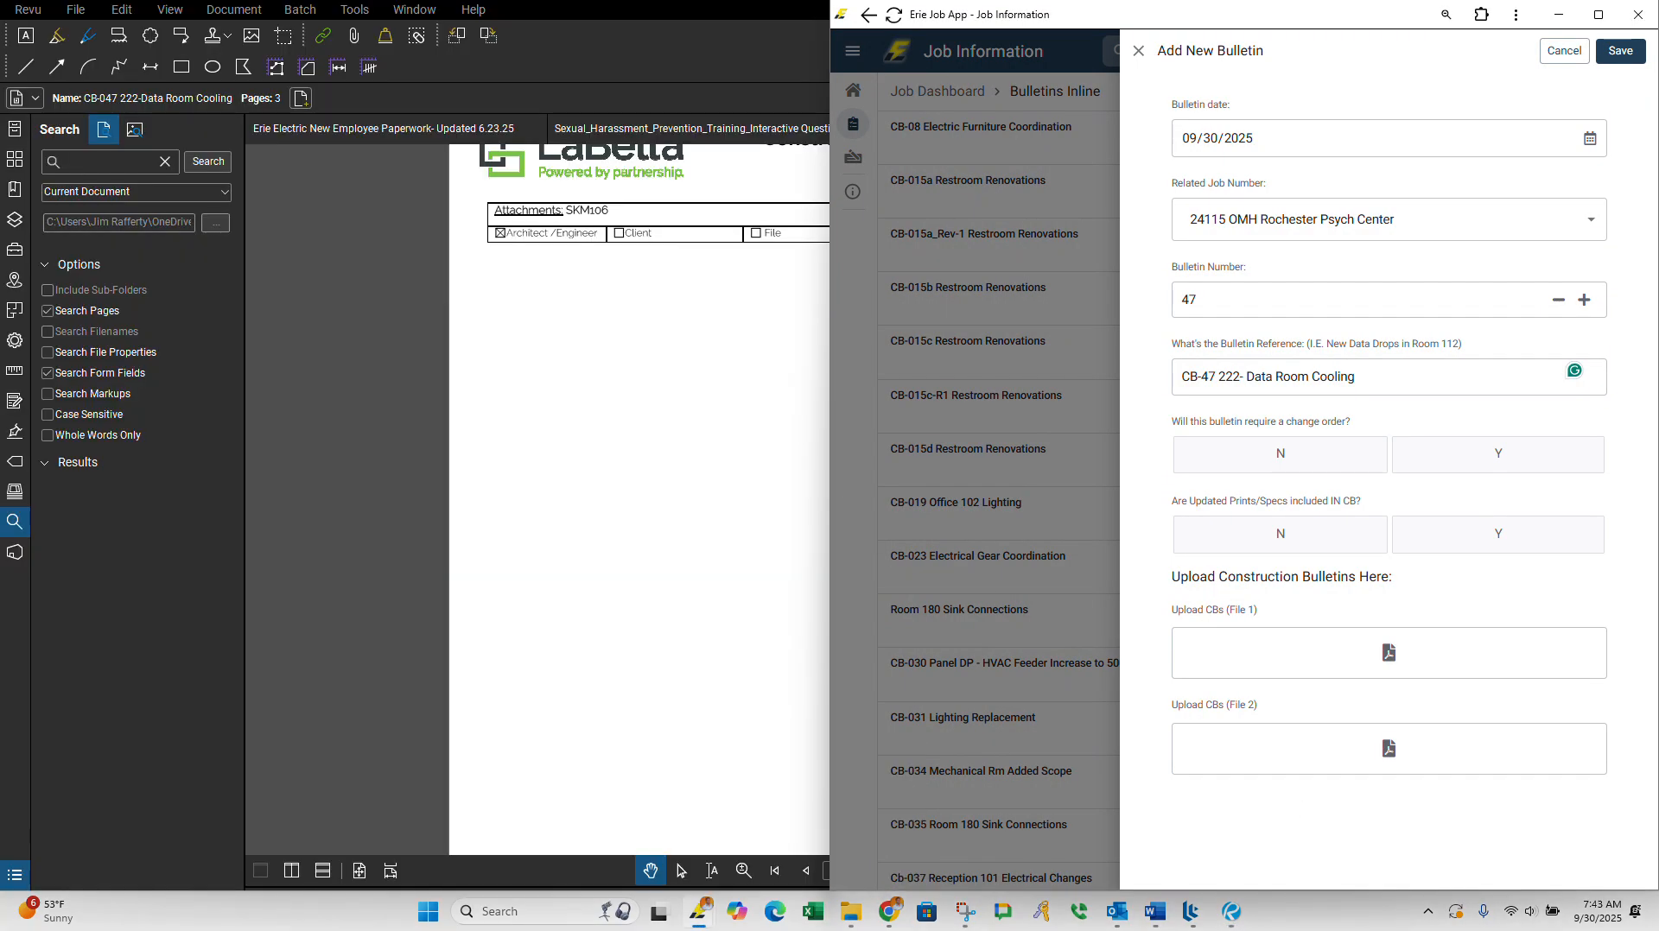
{"action": "left_click", "coordinate": [853, 917]}
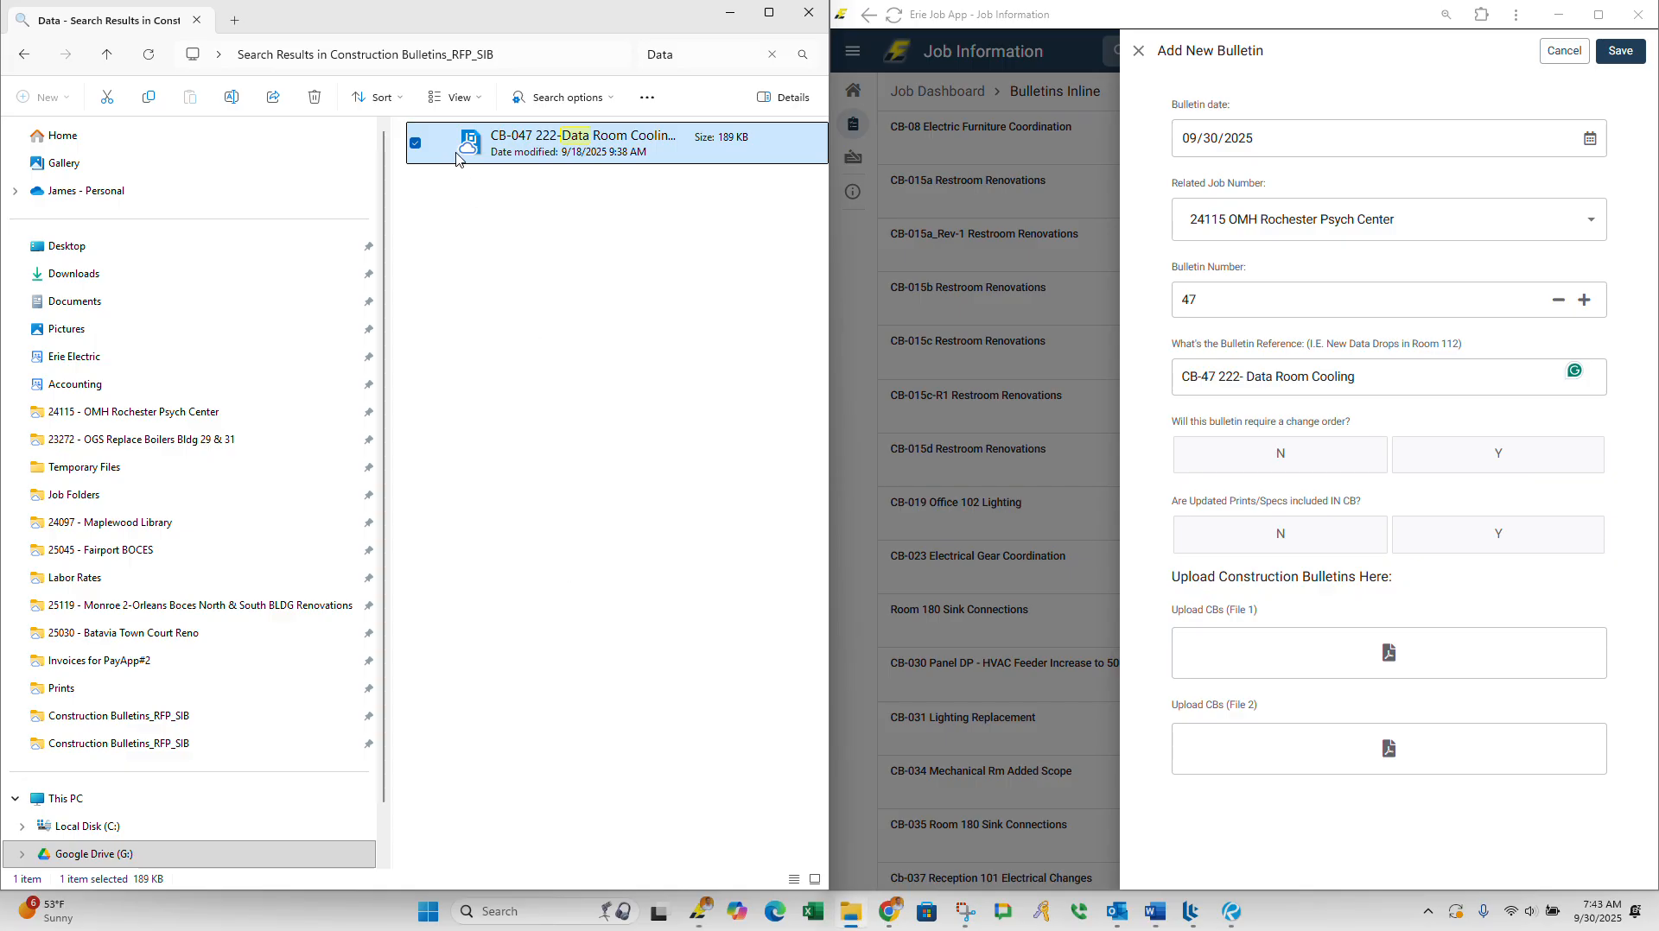
{"action": "left_click_drag", "start_coordinate": [458, 158], "coordinate": [1391, 654]}
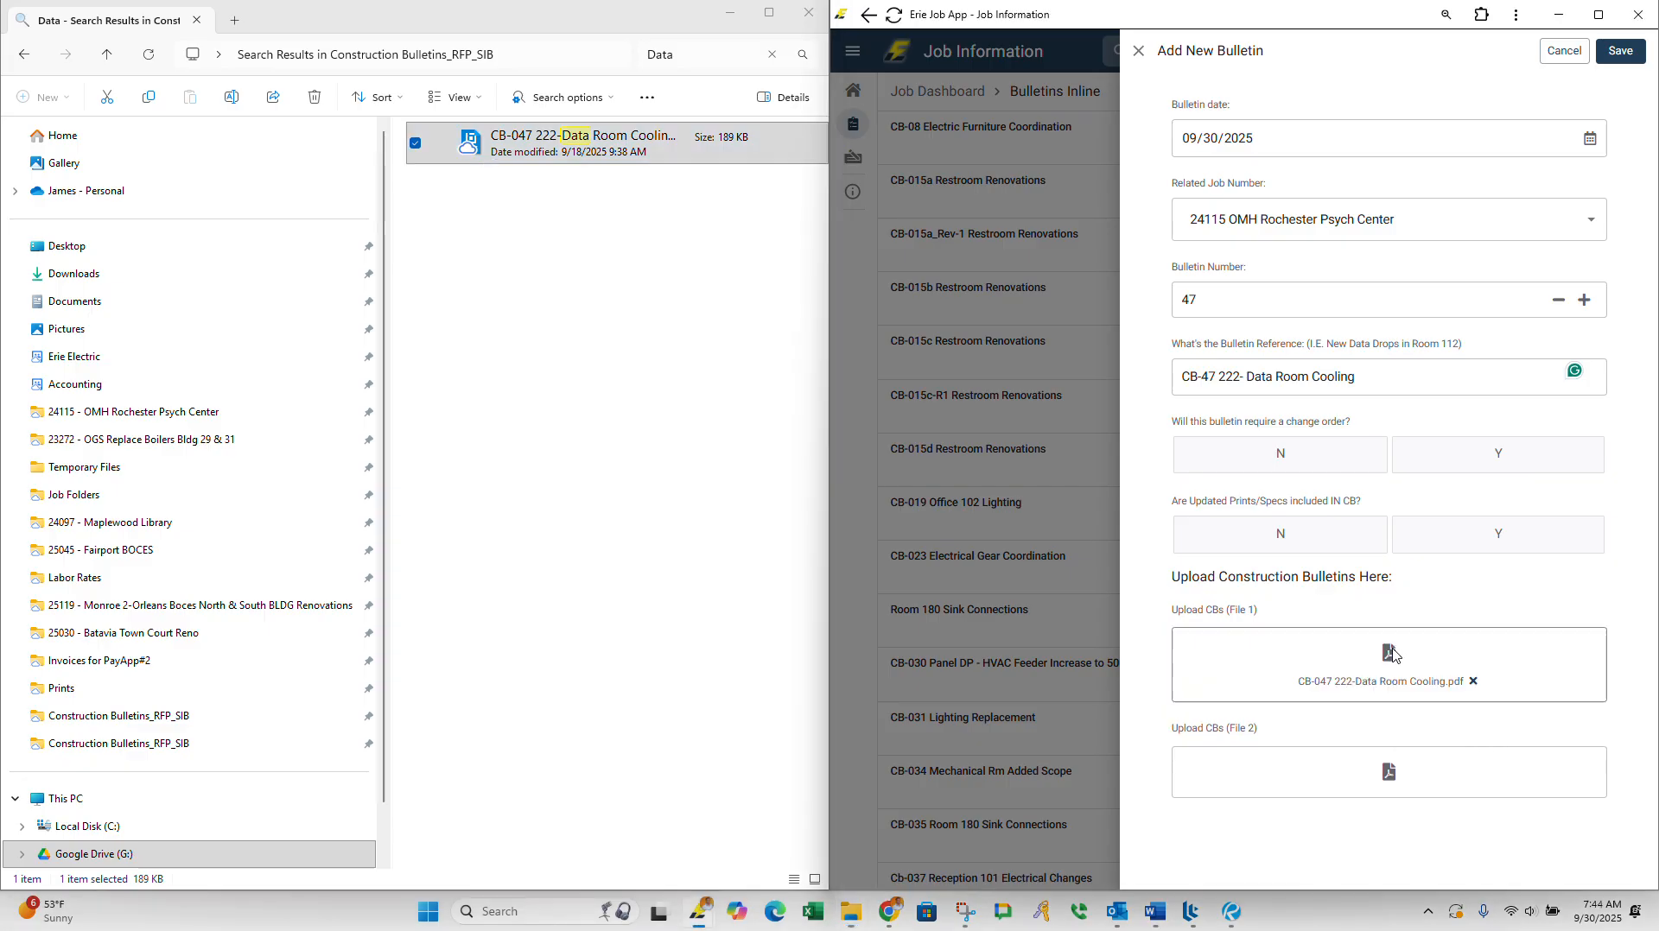
Step: Mark the bulletin as requiring a change order (Y) with no updated prints or specs included (N), and save it
{"action": "left_click", "coordinate": [1457, 454]}
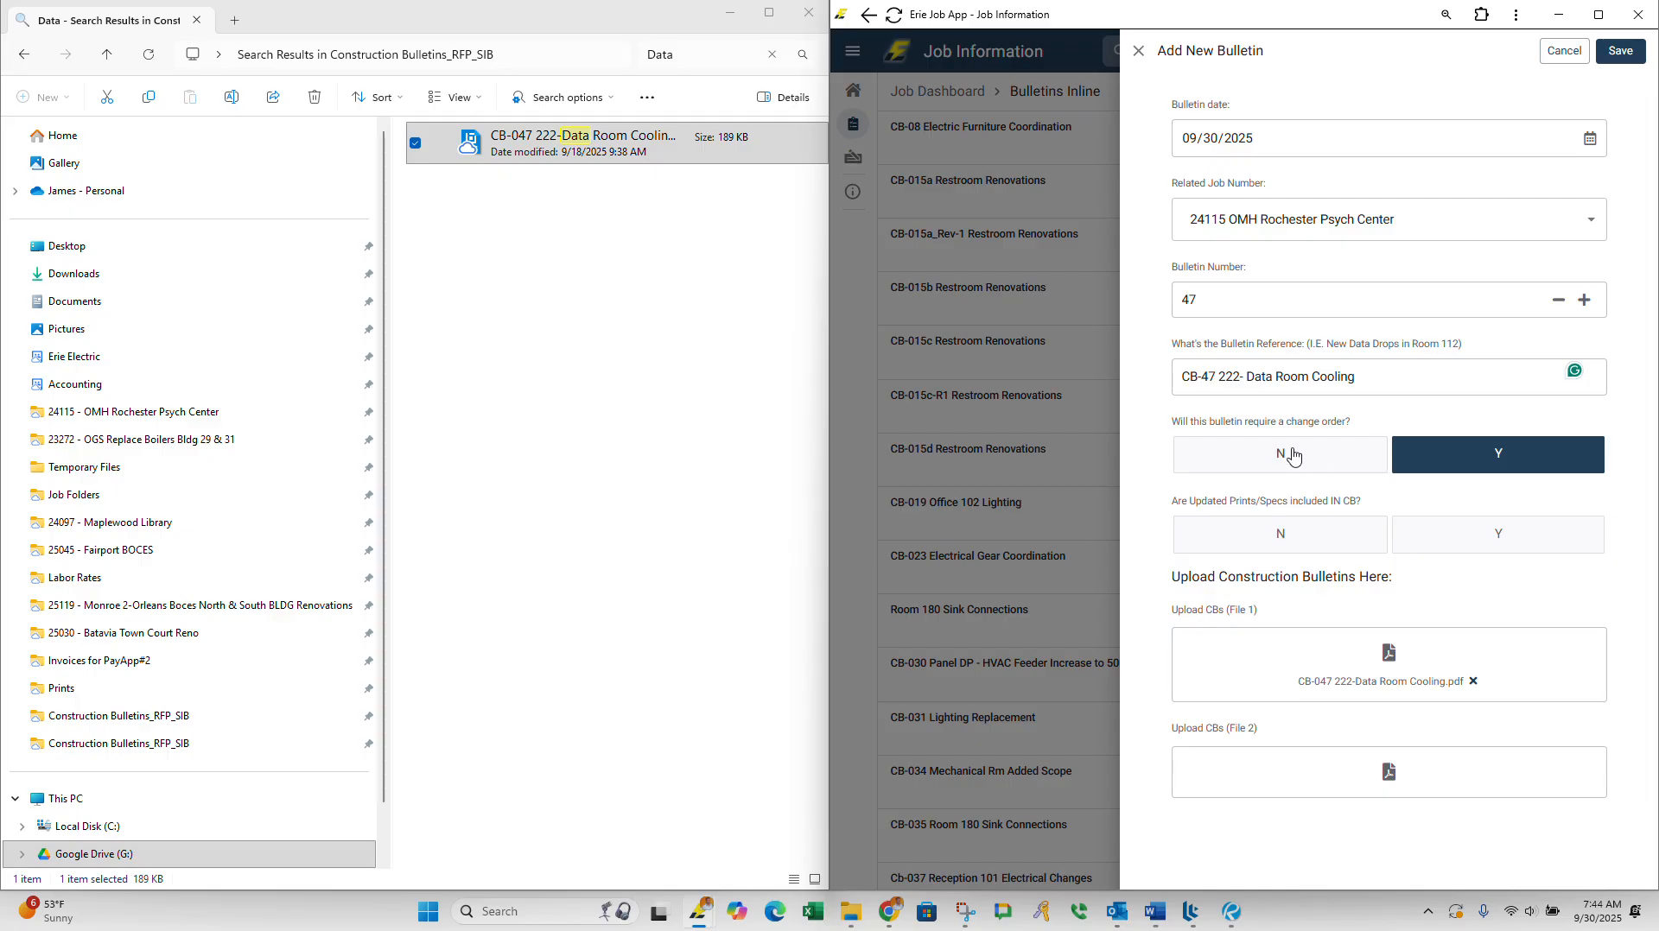
{"action": "left_click", "coordinate": [1247, 532]}
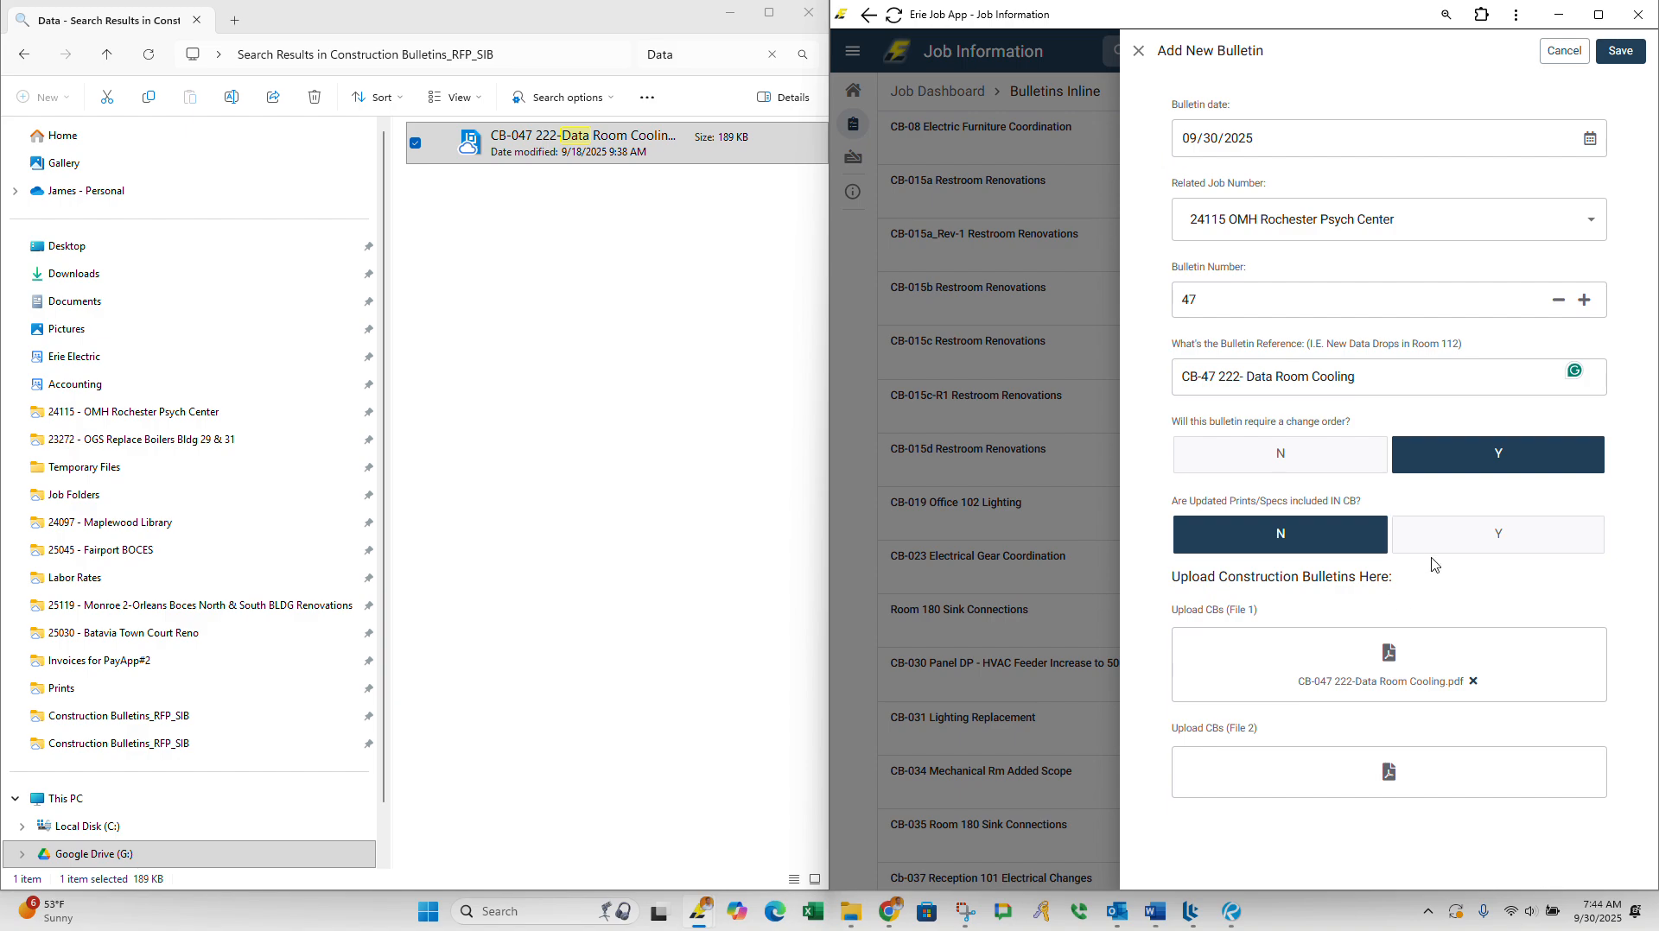
{"action": "left_click", "coordinate": [1612, 59]}
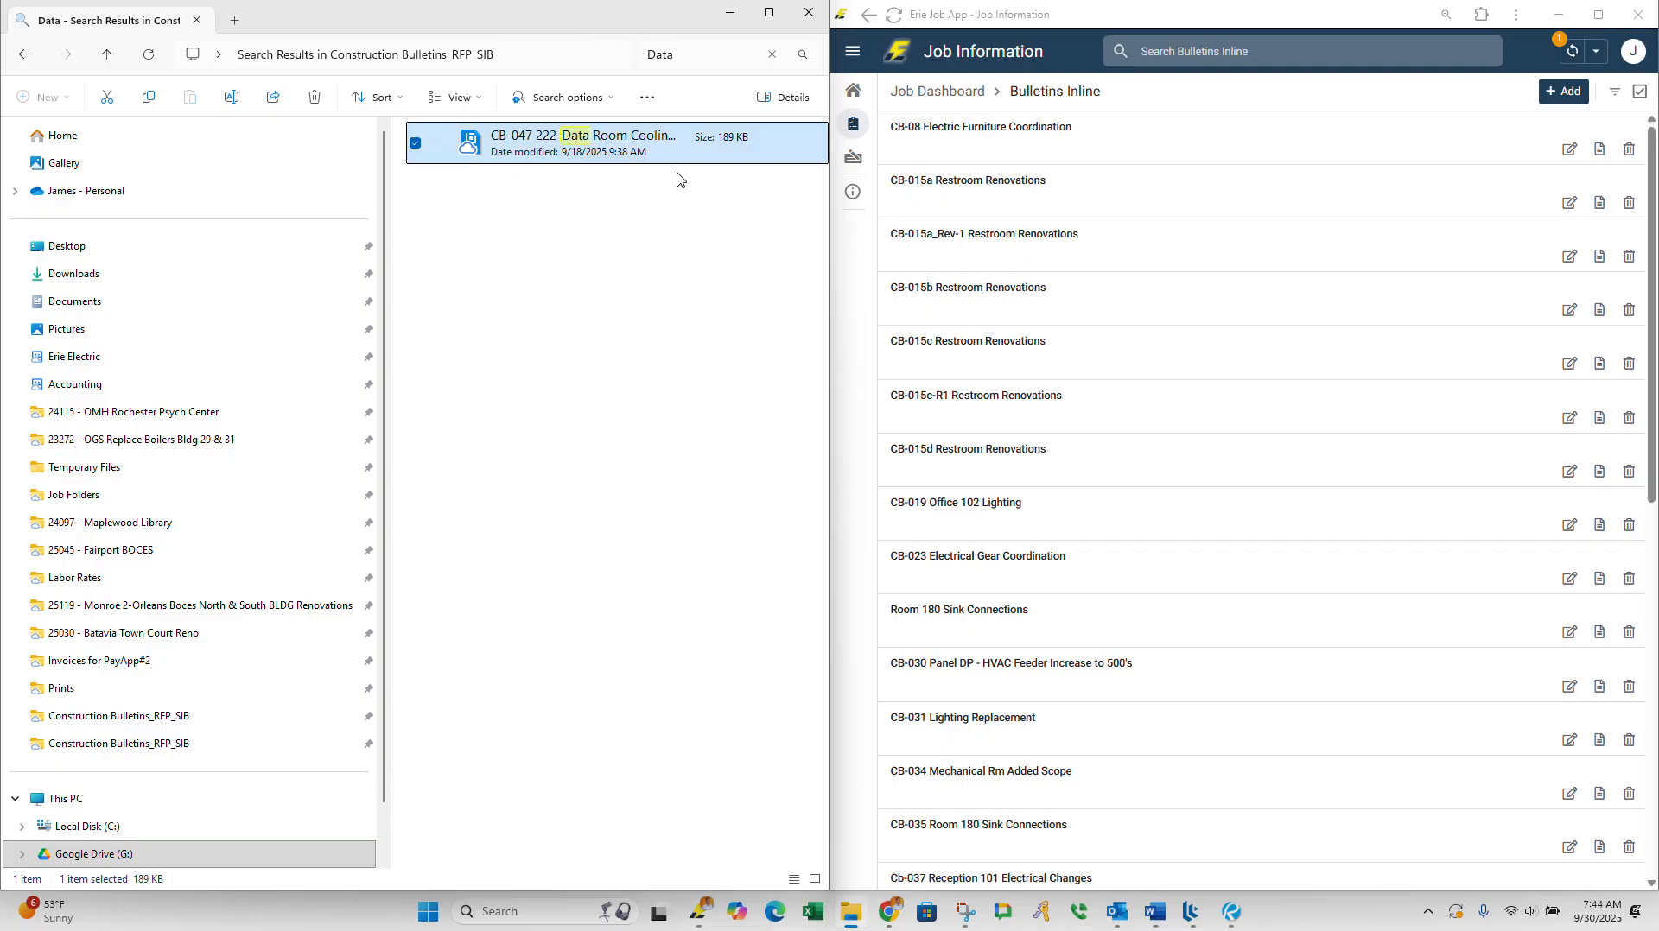
Step: Maximize the Erie Job App, return to the Job Dashboard, and open the bulletin 47 data room cooling task to check its assignee
{"action": "left_click", "coordinate": [1598, 15]}
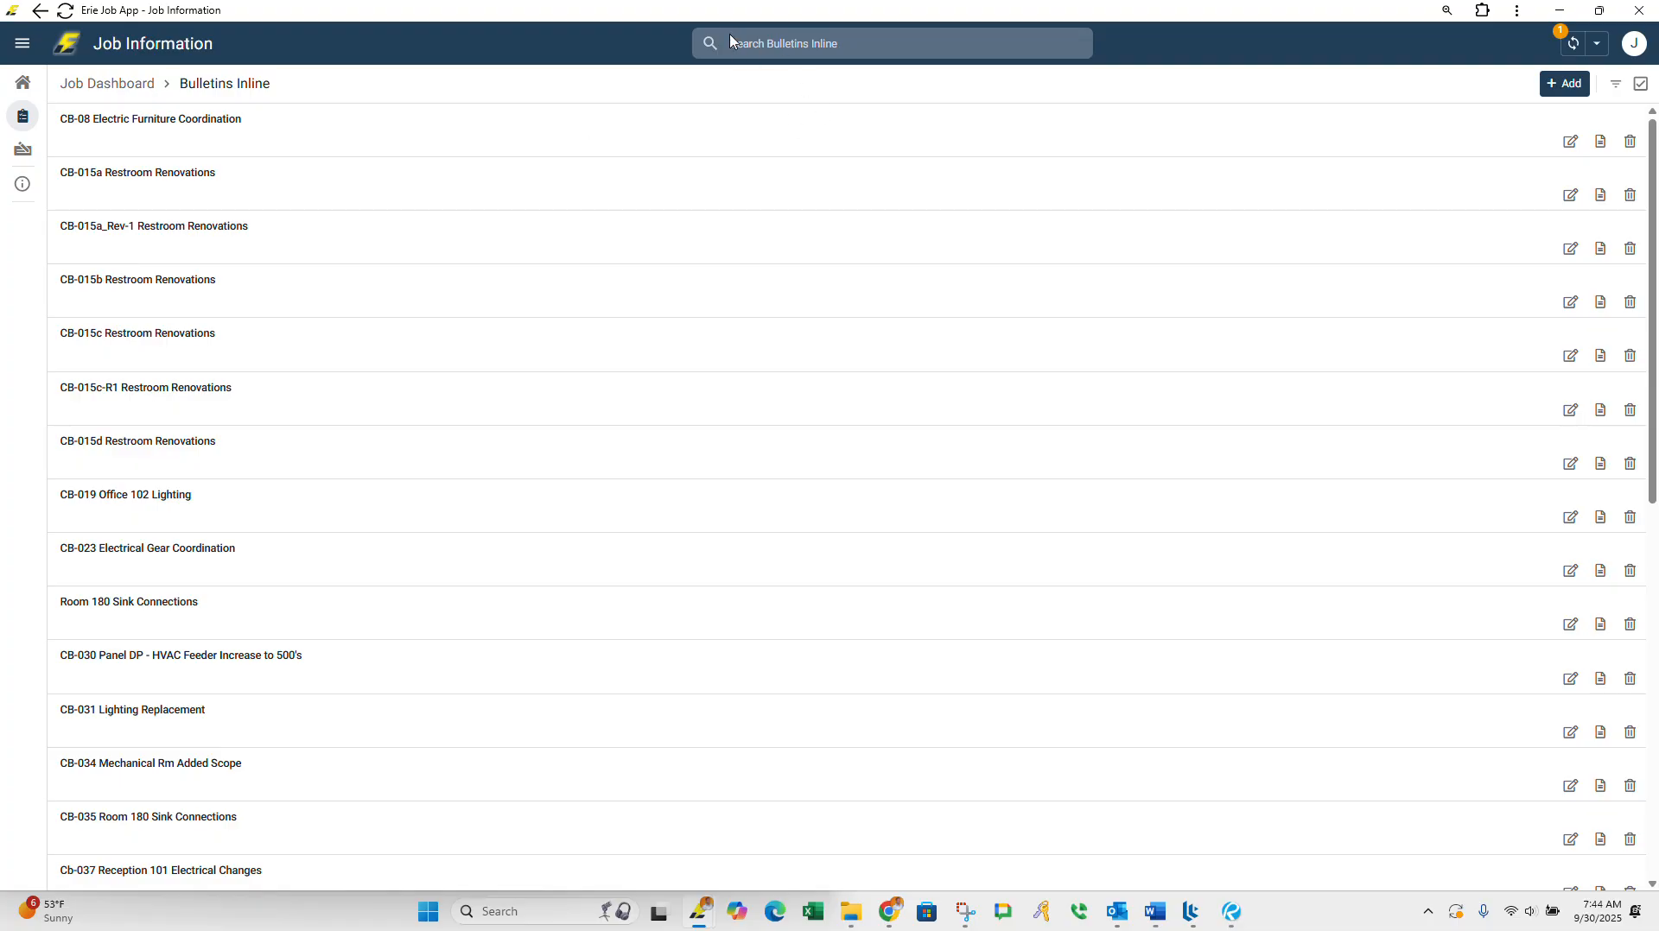
{"action": "left_click", "coordinate": [689, 53]}
{"action": "left_click", "coordinate": [107, 87]}
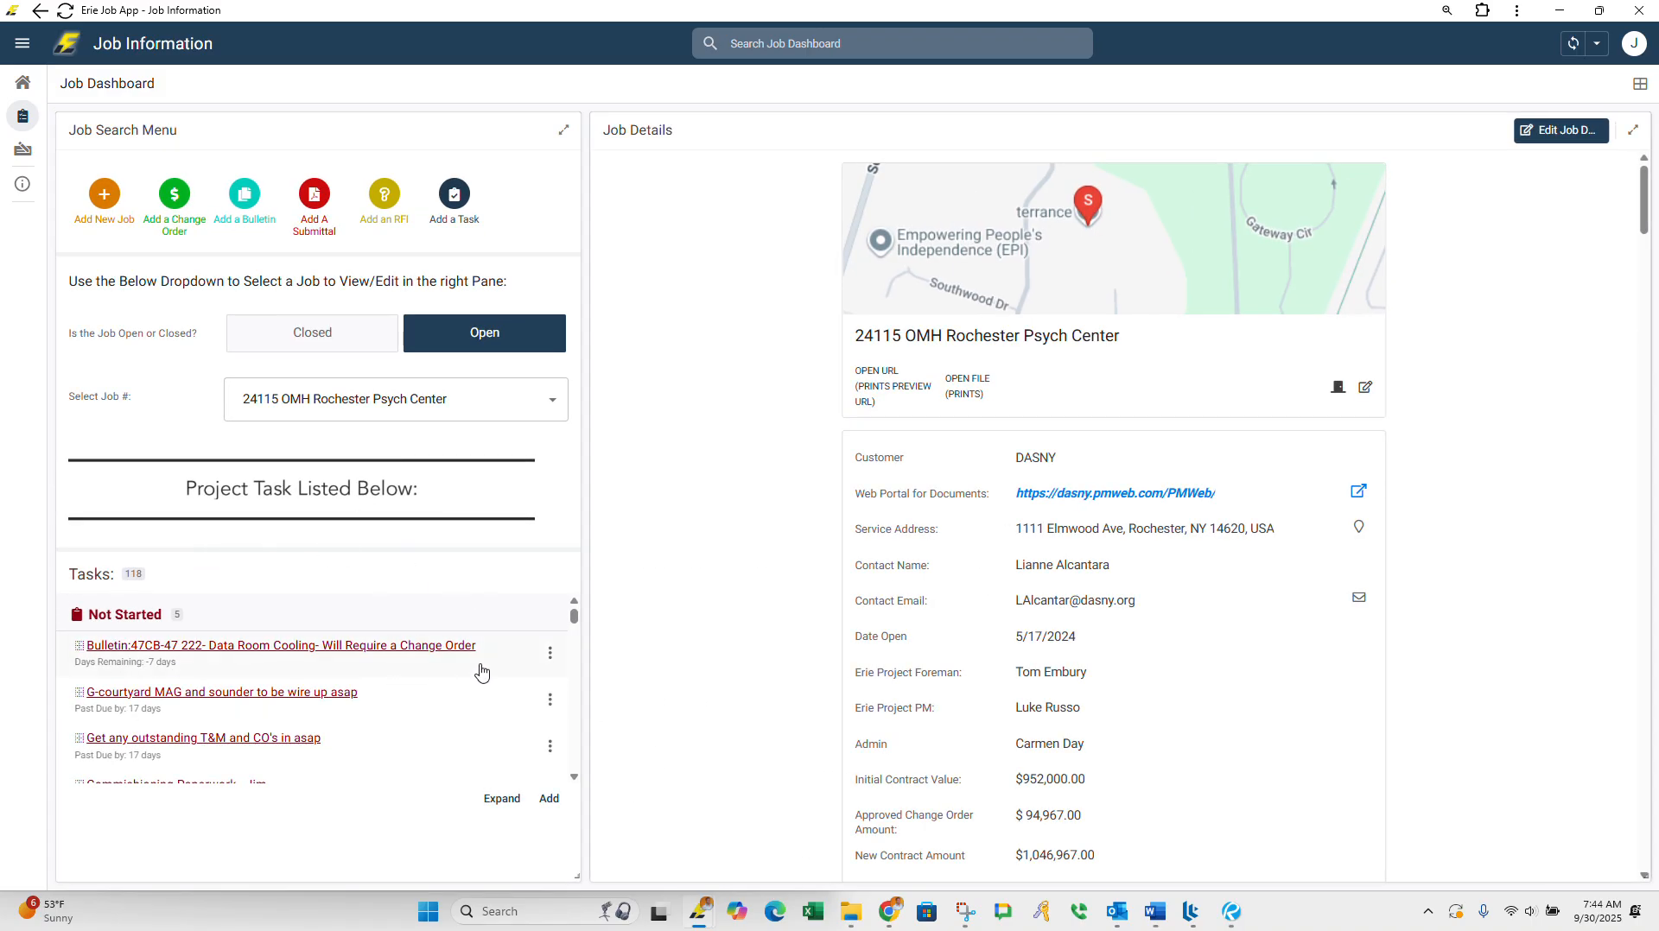
{"action": "left_click", "coordinate": [424, 648]}
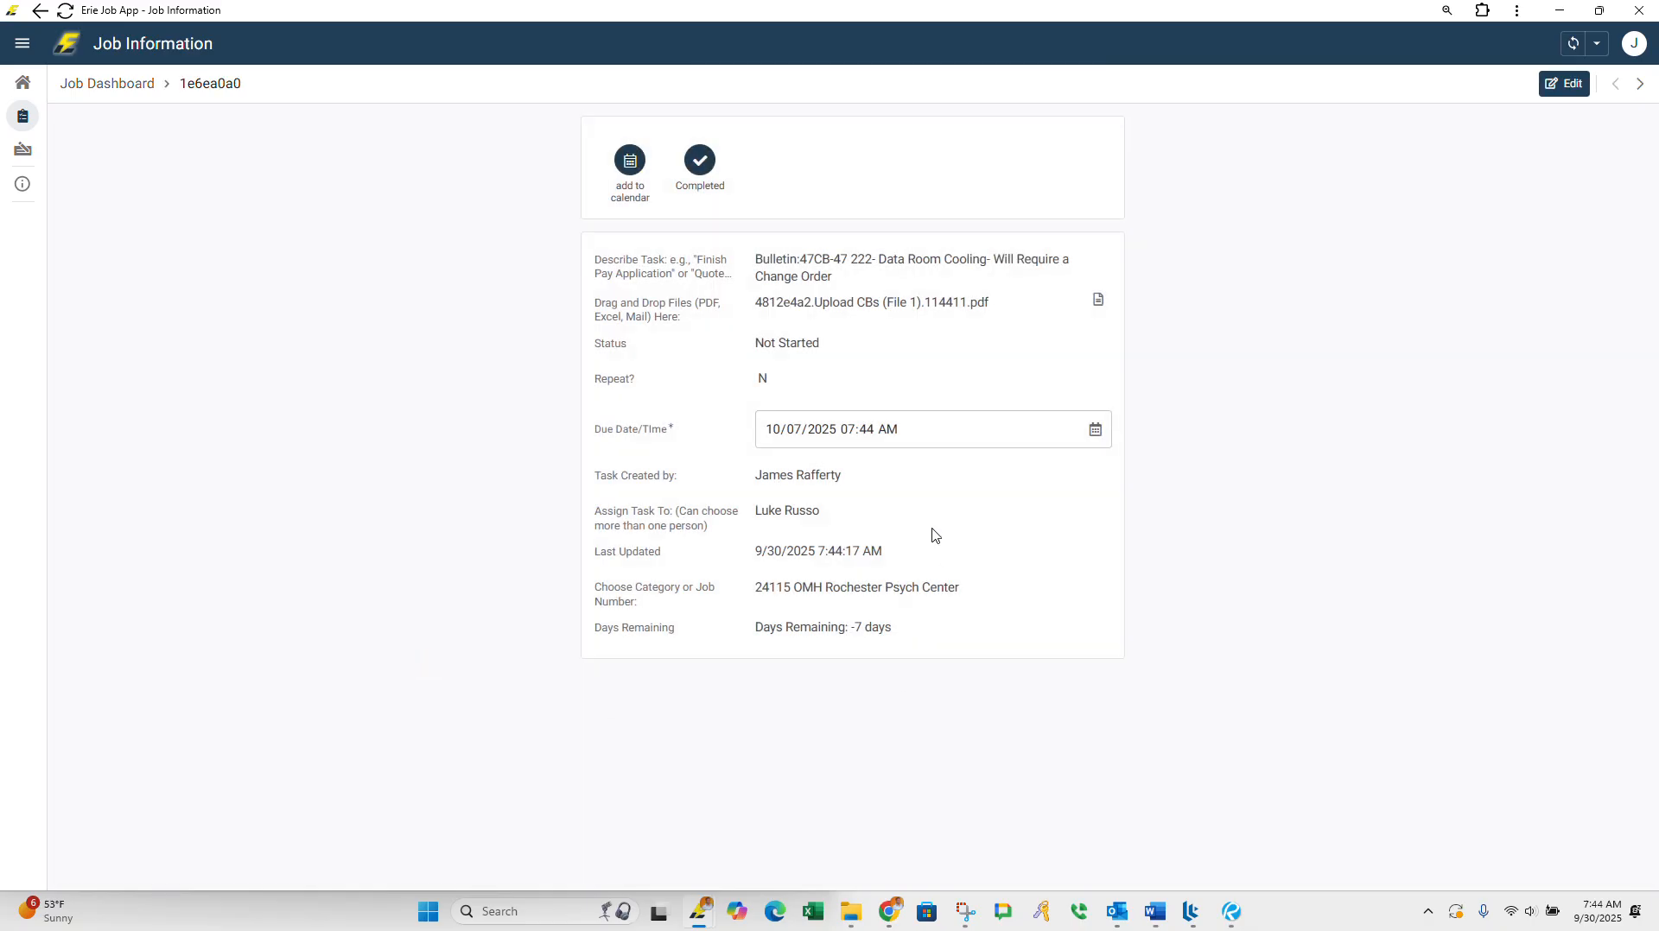
{"action": "left_click_drag", "start_coordinate": [809, 508], "coordinate": [733, 510]}
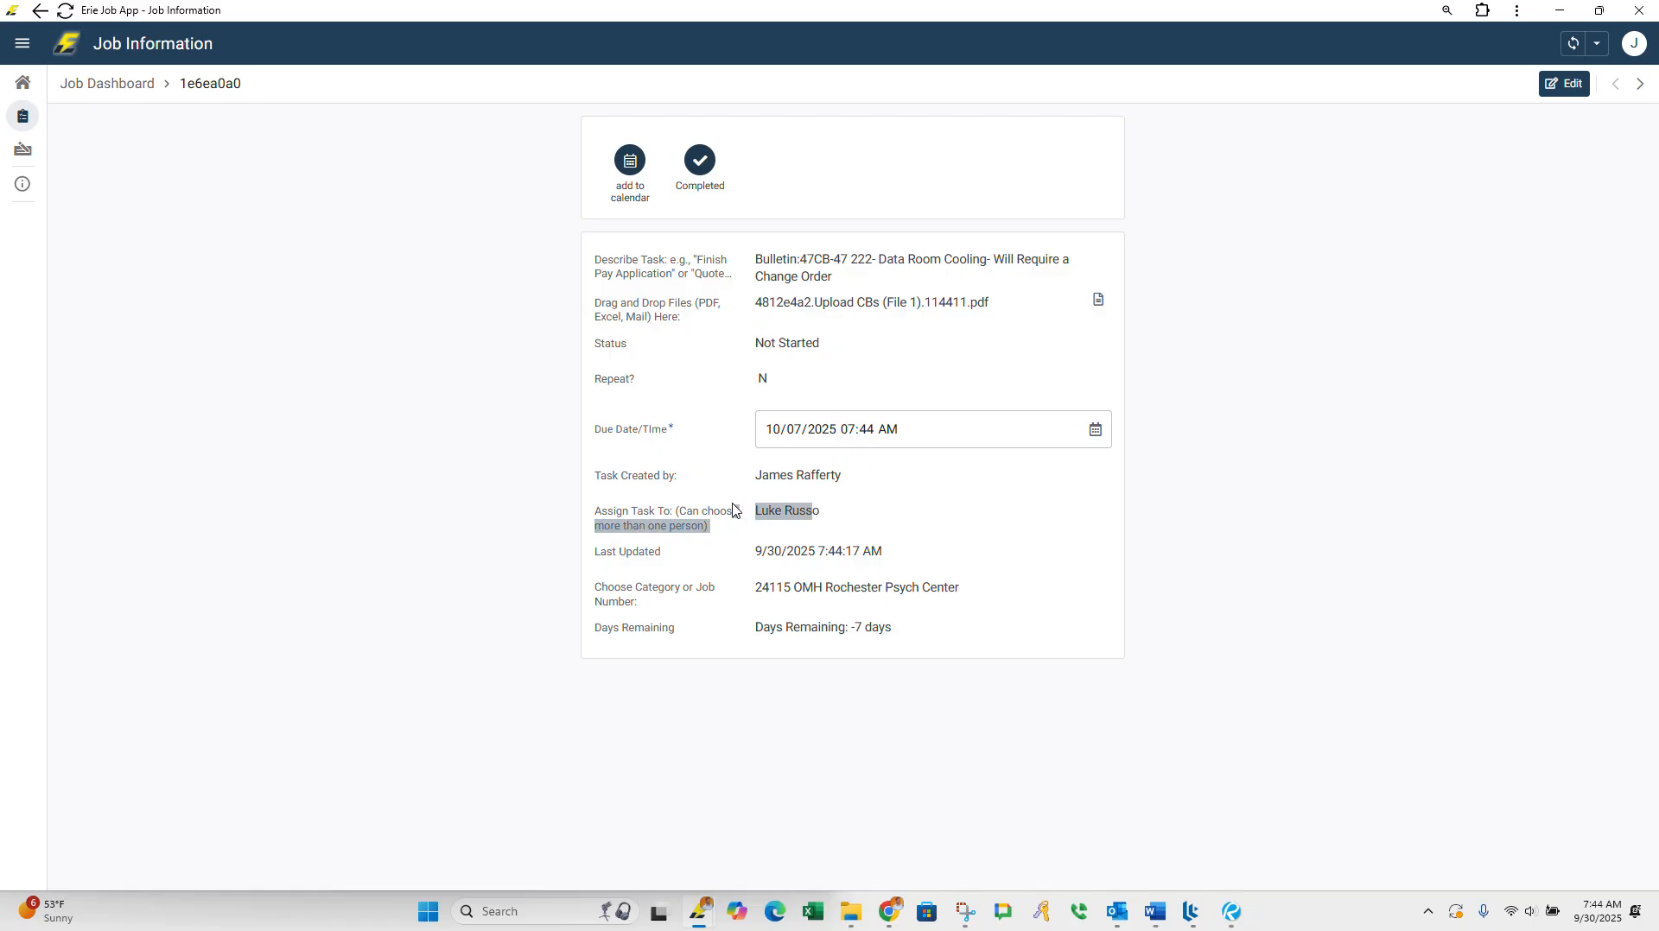
Step: Return from the bulletin 47 task to the Home Menu through the Job Dashboard, and minimize the Erie Job App
{"action": "left_click", "coordinate": [785, 516]}
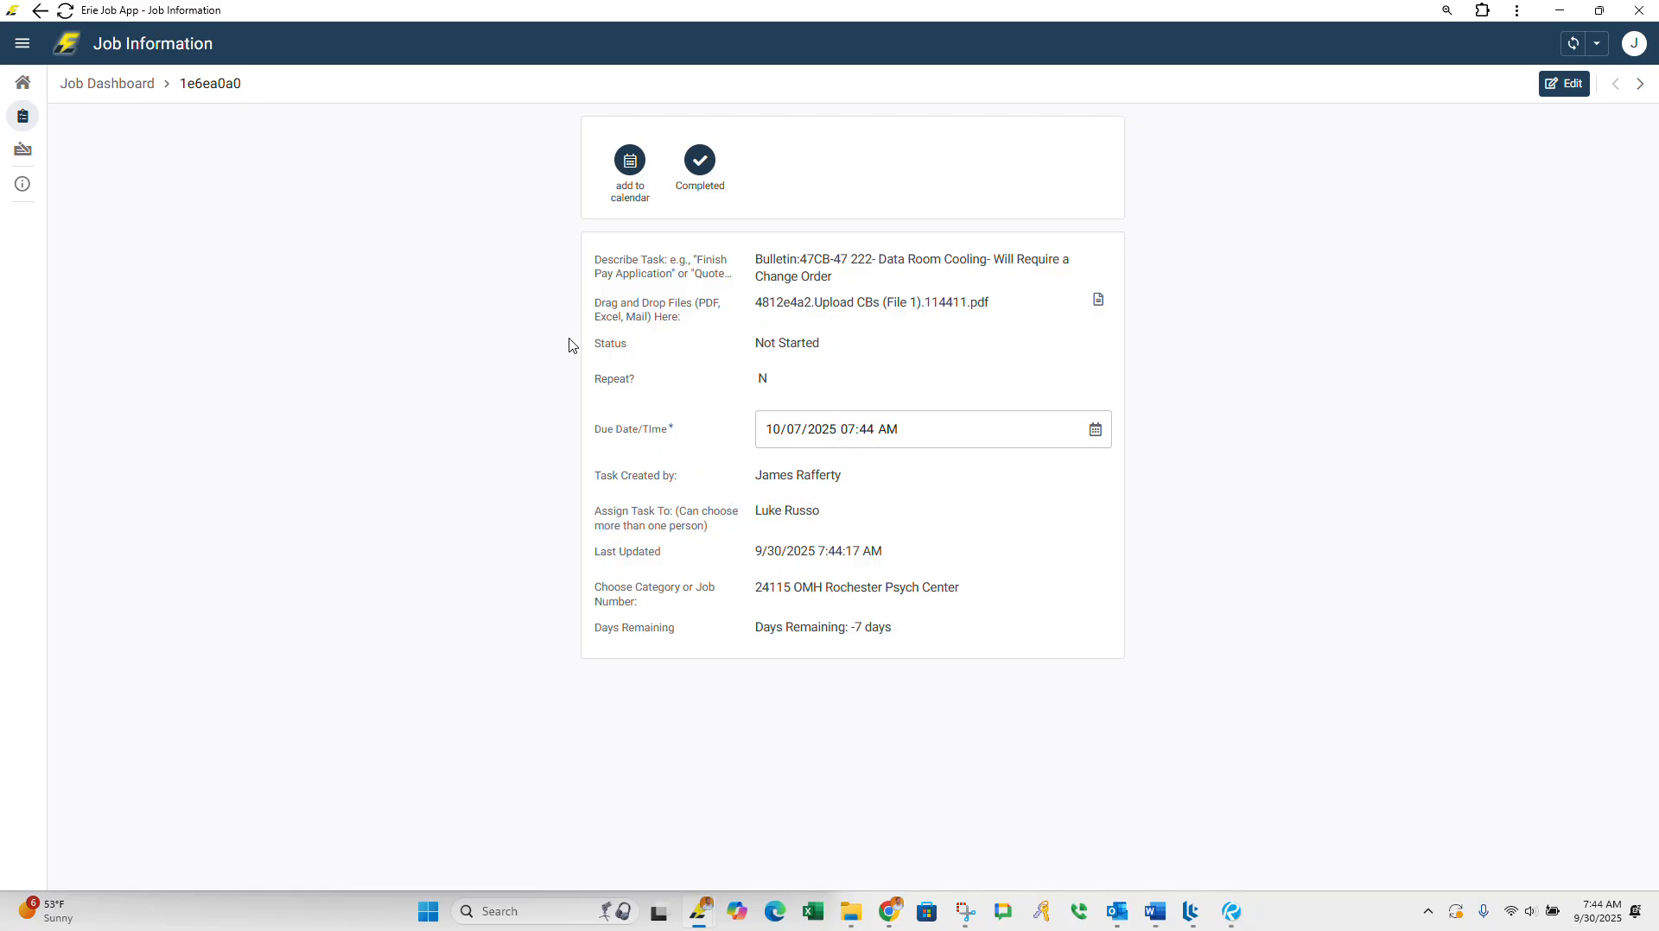
{"action": "left_click", "coordinate": [135, 93]}
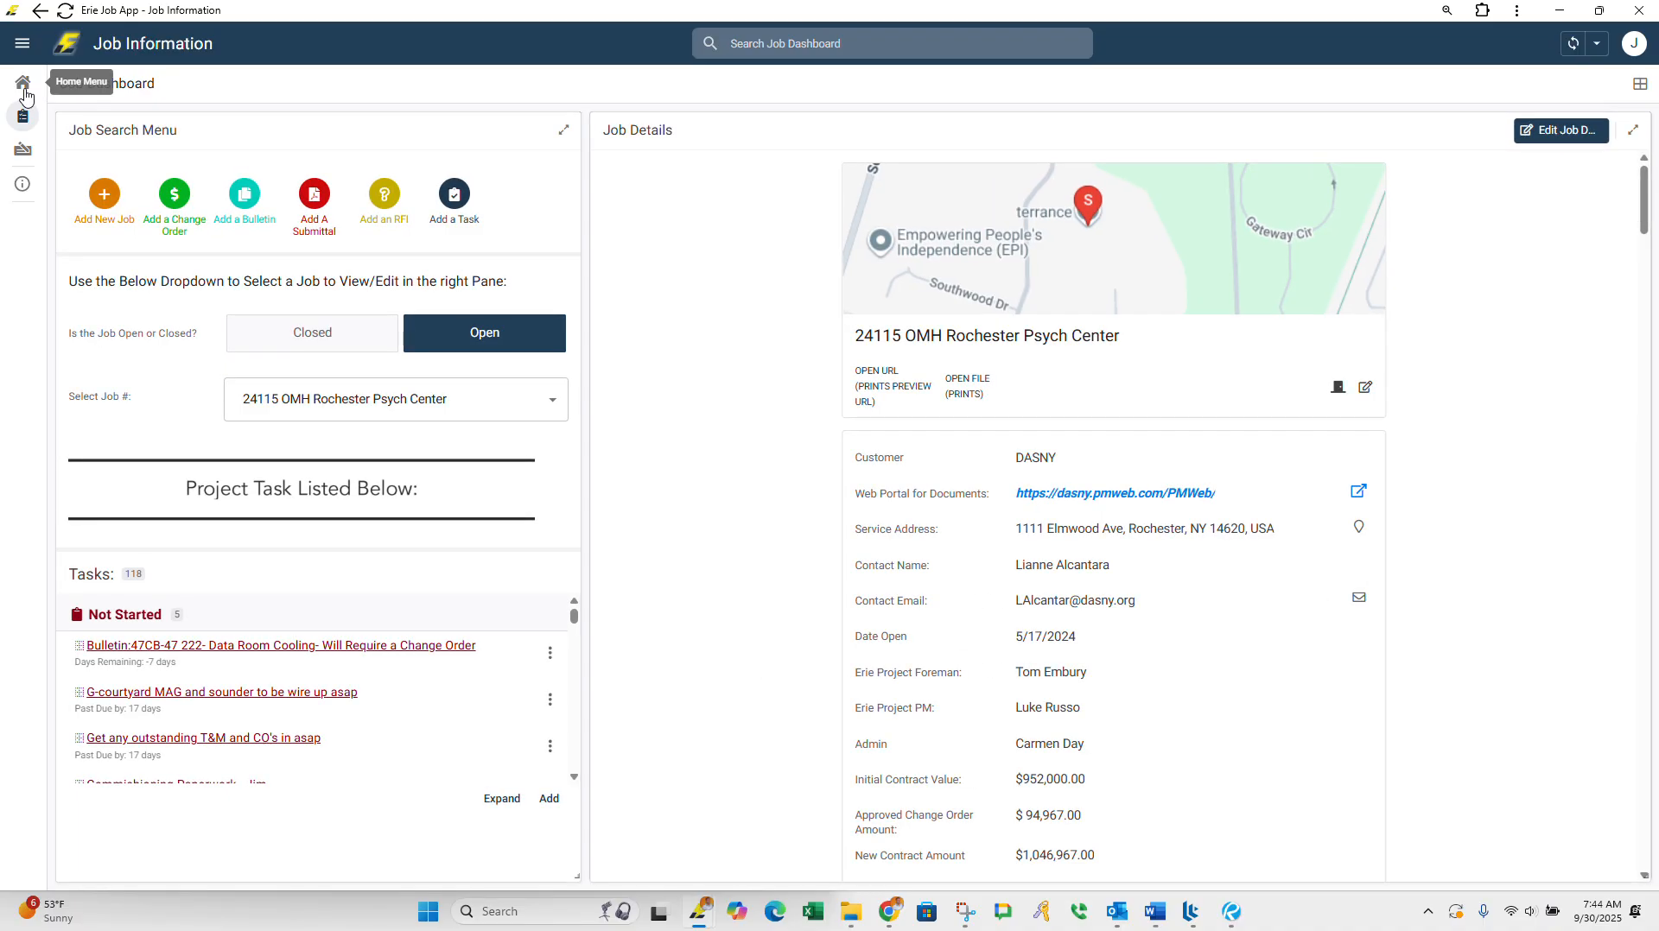
{"action": "left_click", "coordinate": [23, 84]}
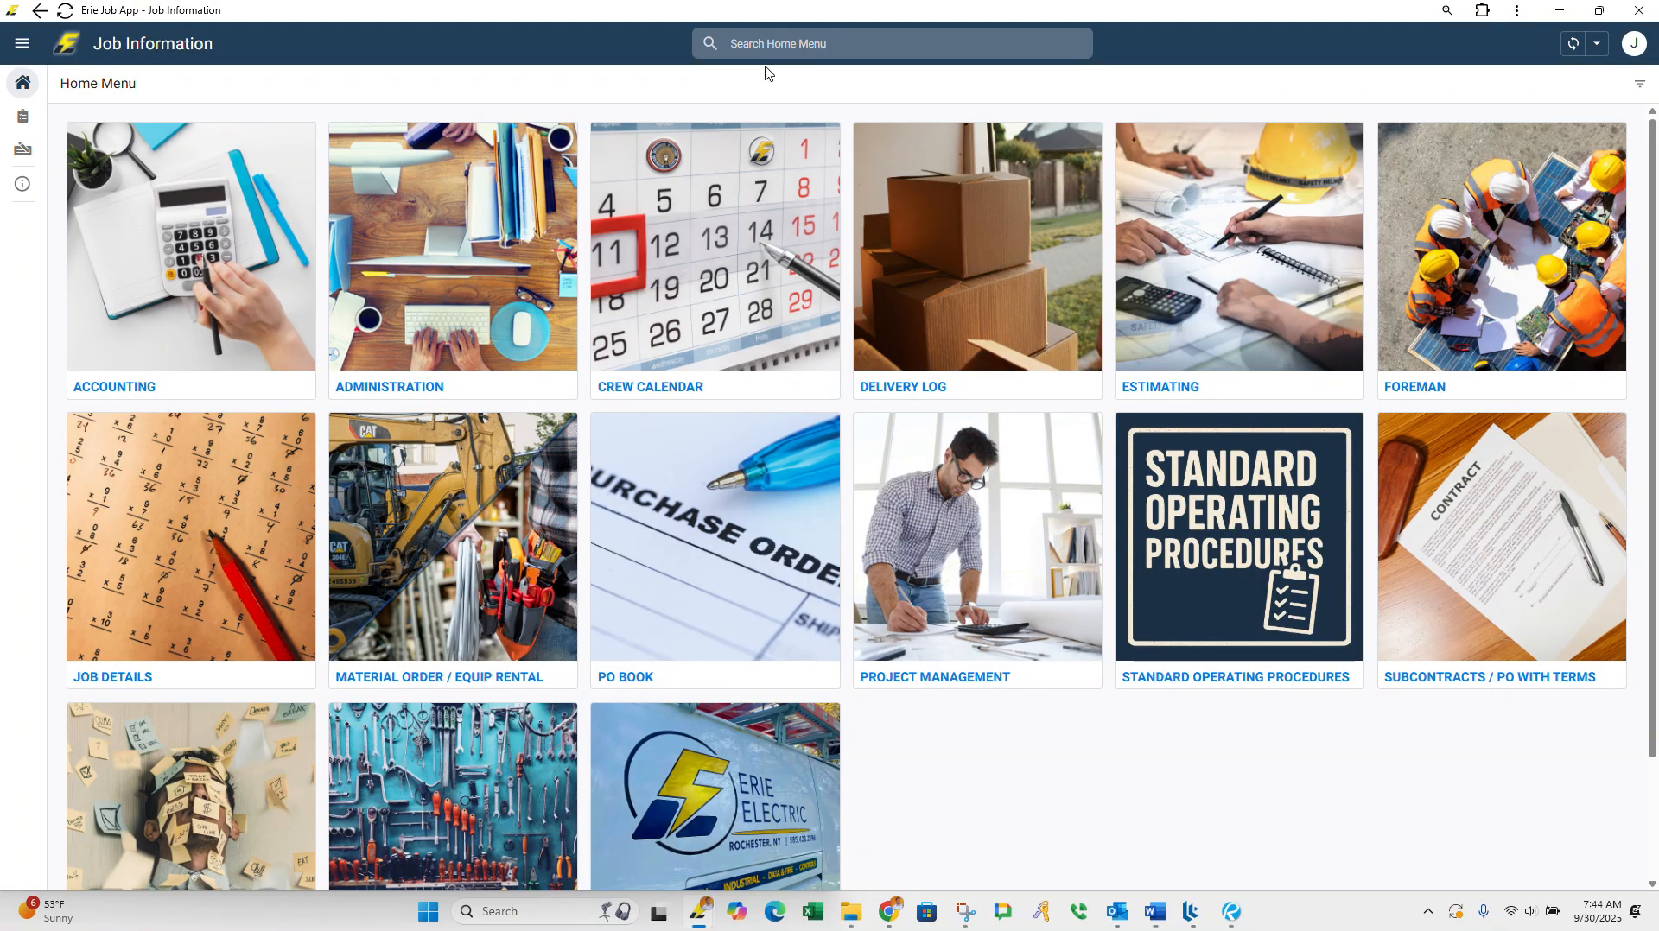
{"action": "left_click", "coordinate": [1561, 12]}
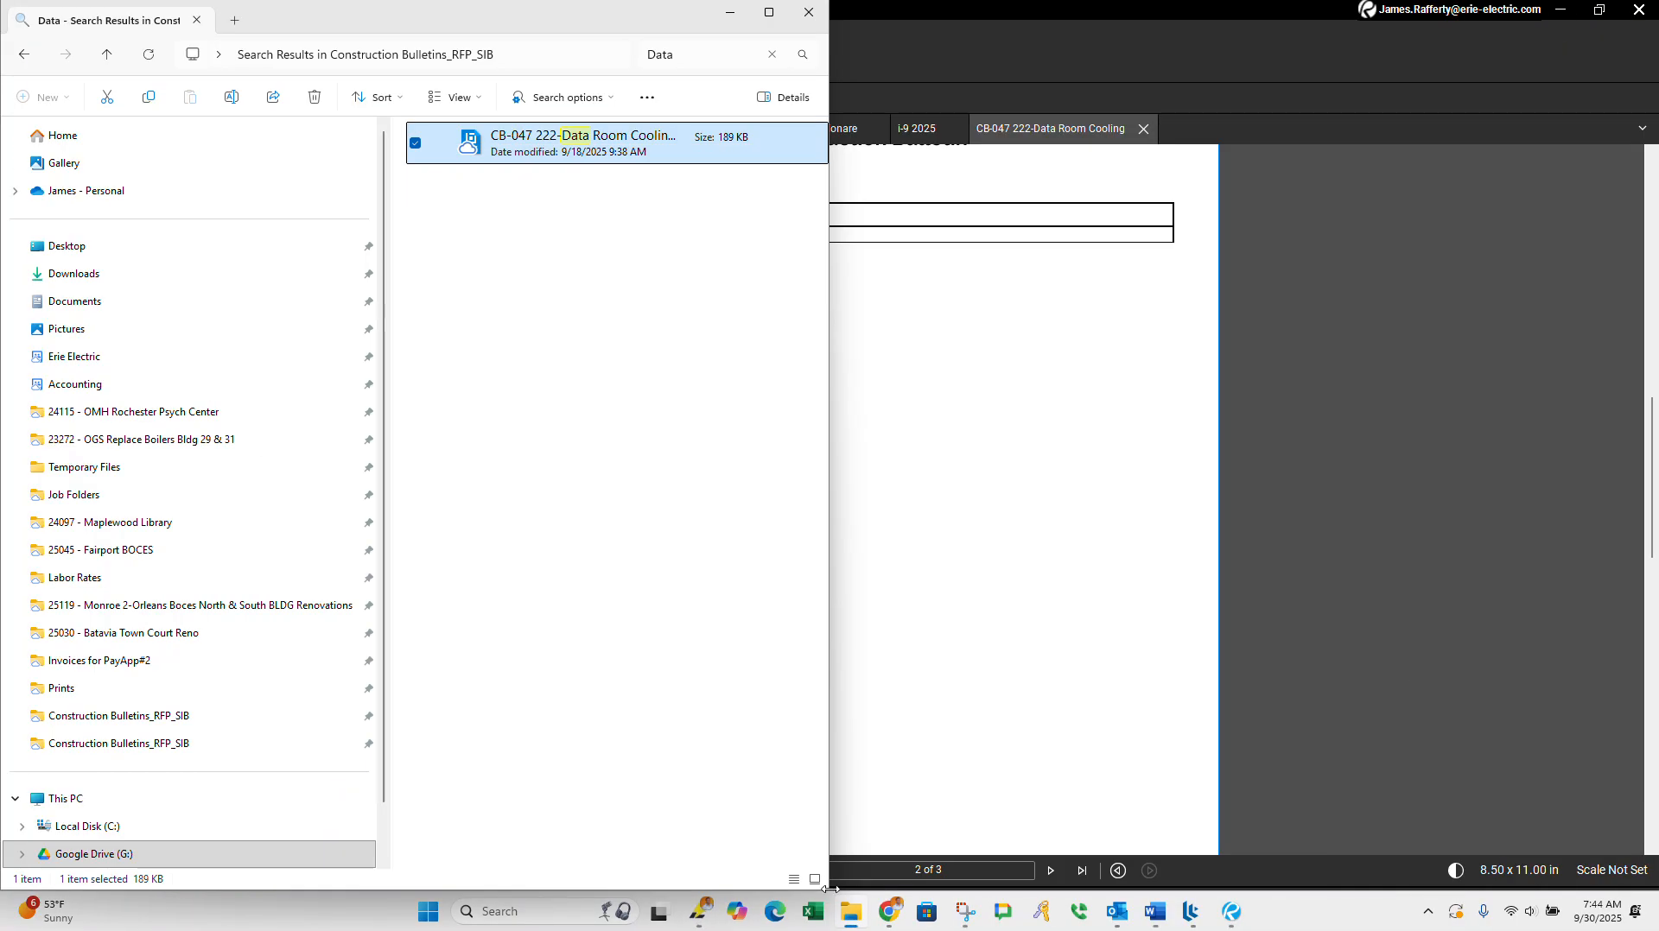
Step: Search Windows for "Change" and launch ChangeOrder Pro 16
{"action": "mouse_move", "coordinate": [701, 912]}
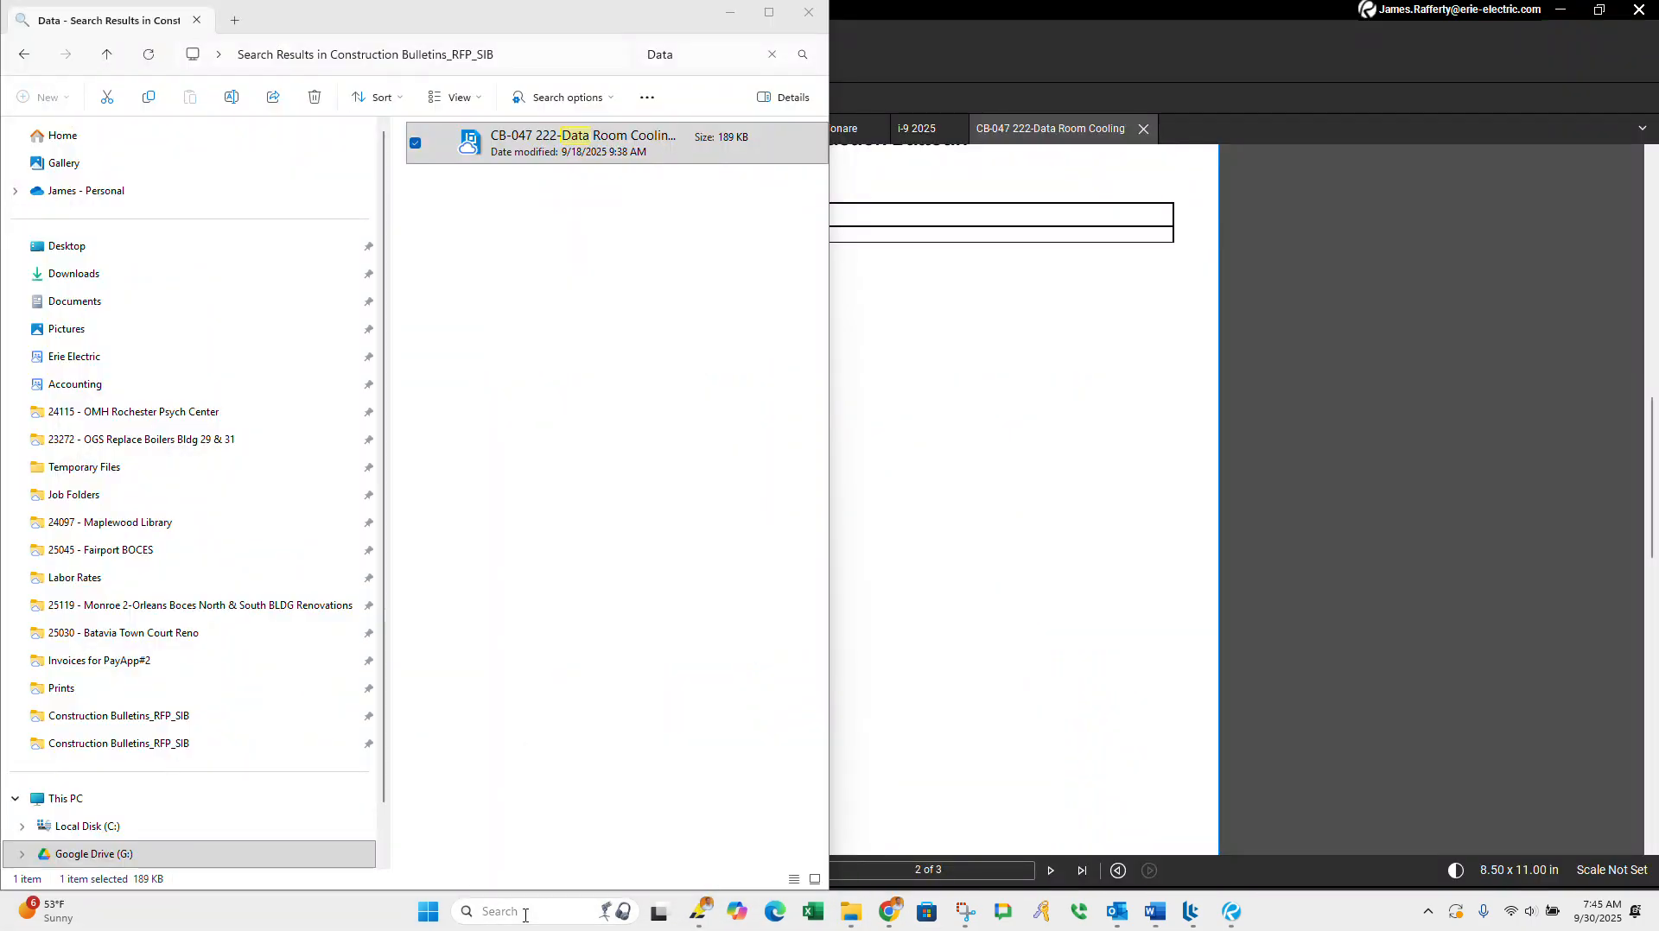
{"action": "left_click", "coordinate": [523, 912]}
{"action": "type", "text": "Change"}
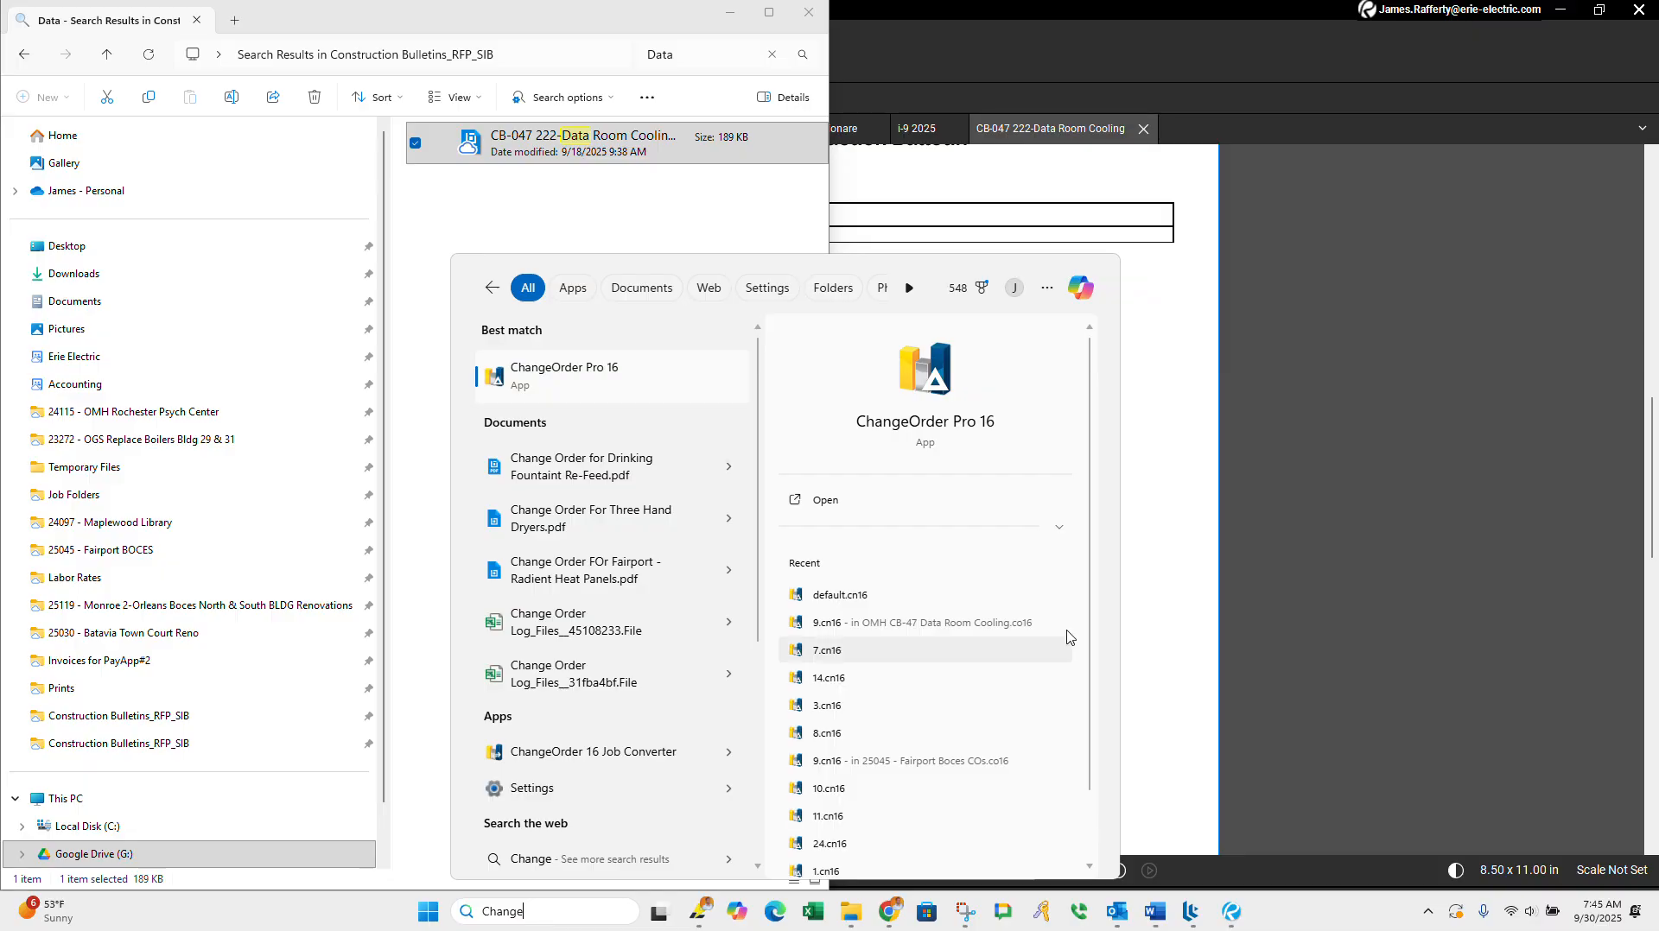
{"action": "left_click", "coordinate": [615, 381]}
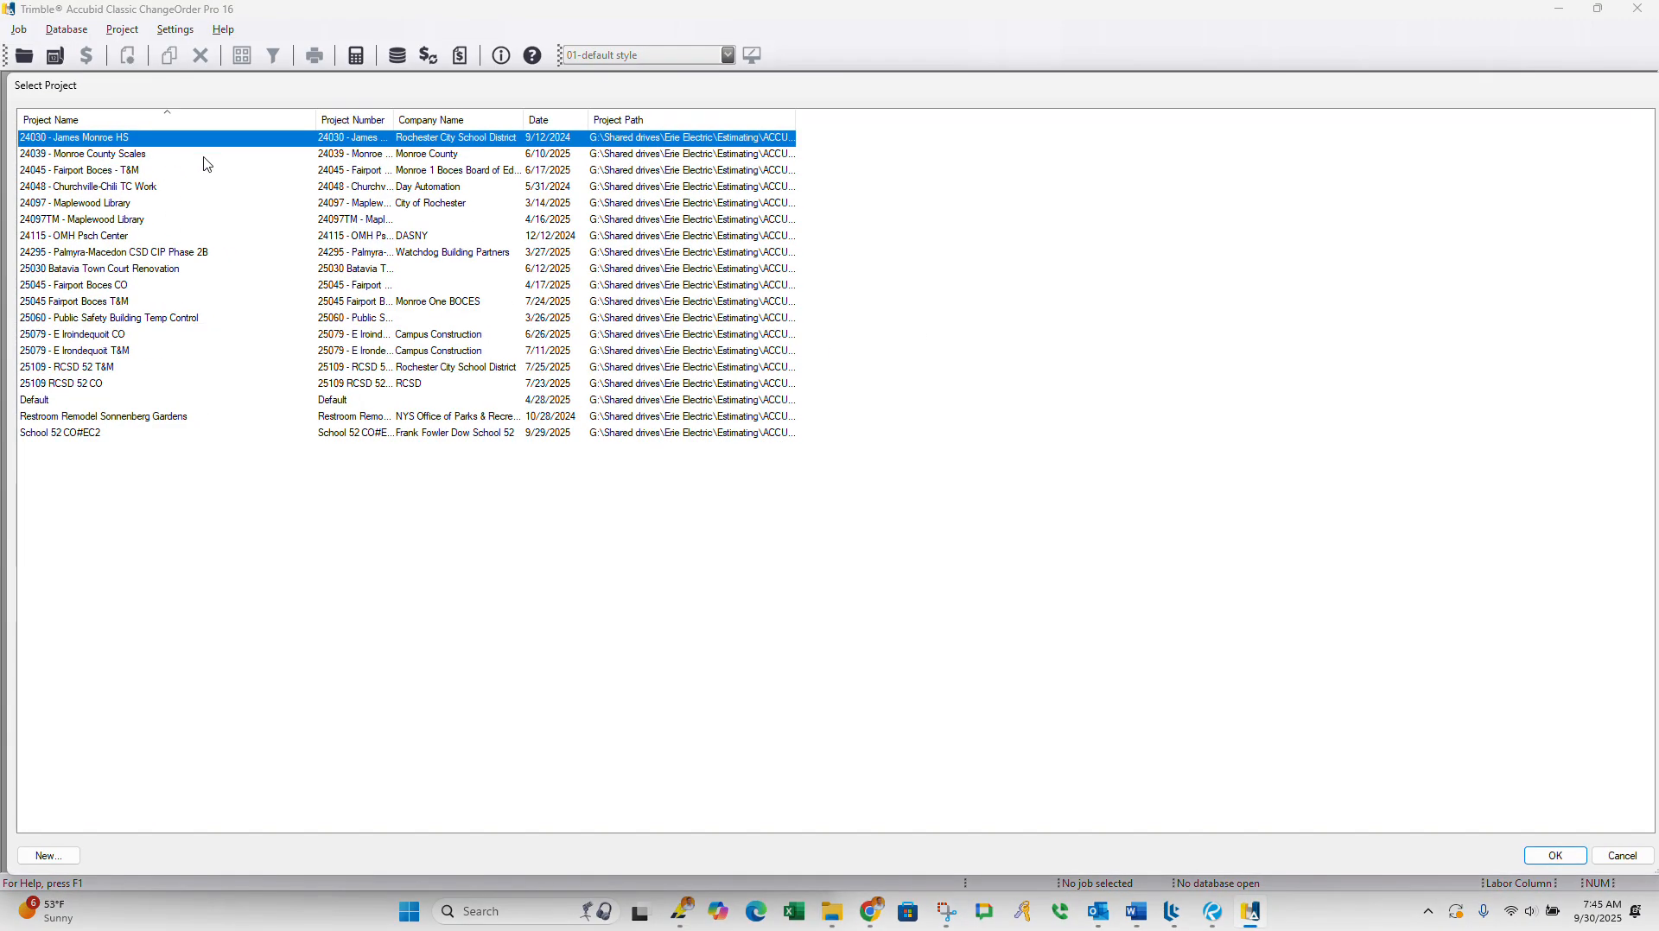
Step: Widen the Project Number column in the project list and open the 24115 - OMH Psch Center project
{"action": "left_click_drag", "start_coordinate": [395, 119], "coordinate": [537, 122]}
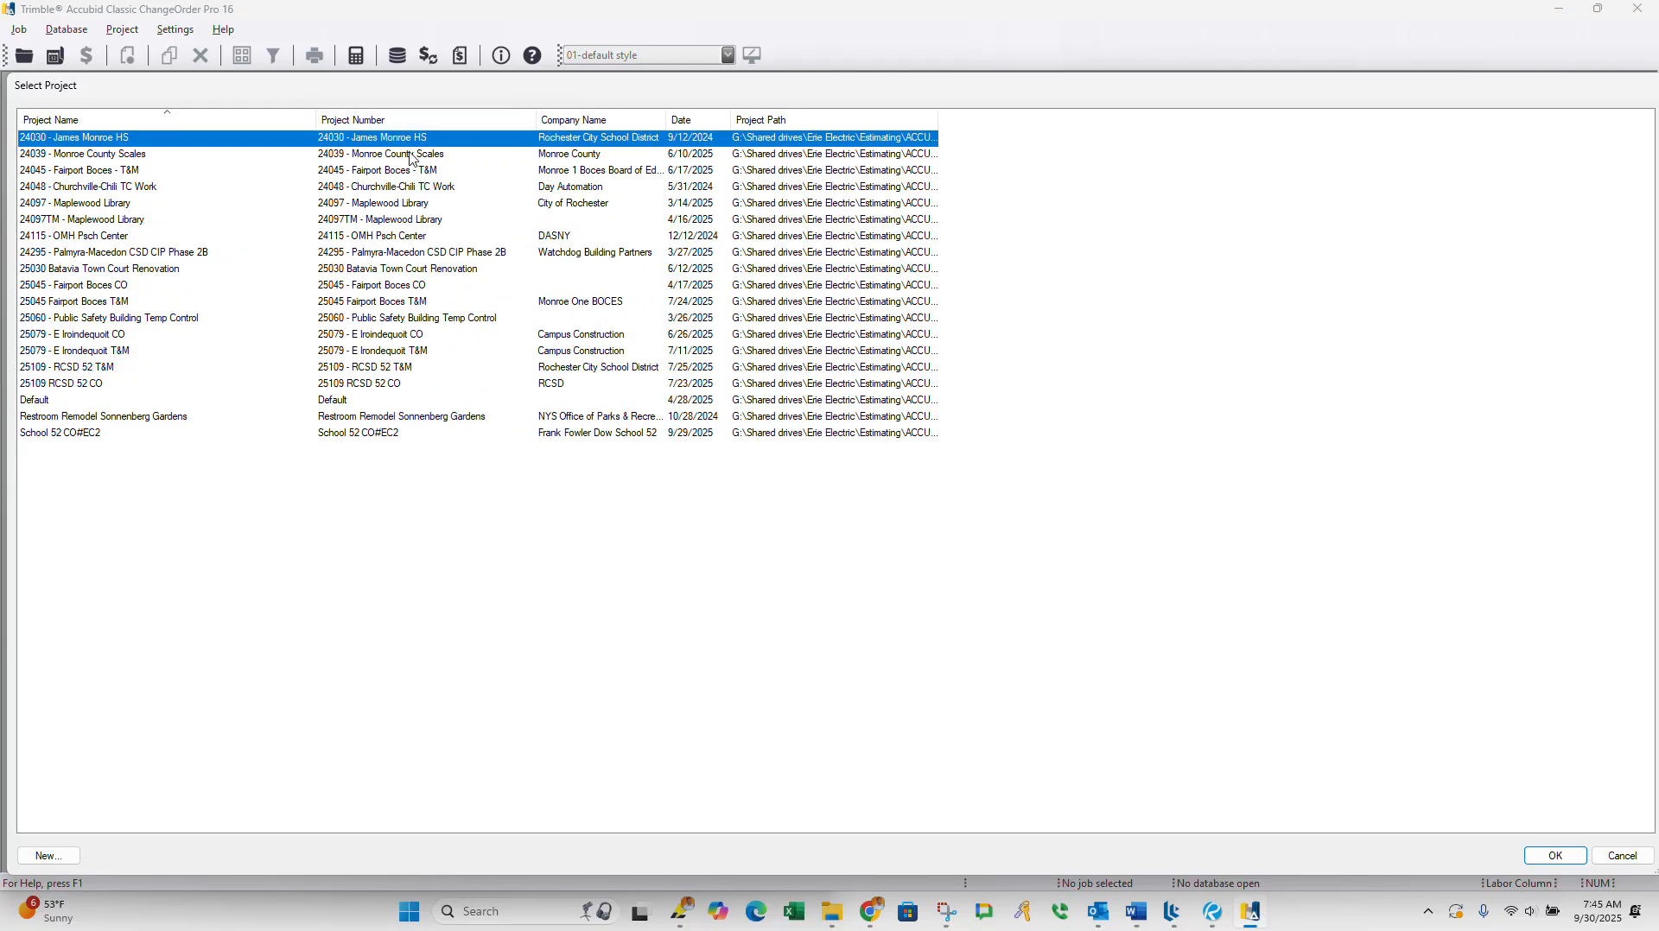
{"action": "left_click", "coordinate": [131, 156]}
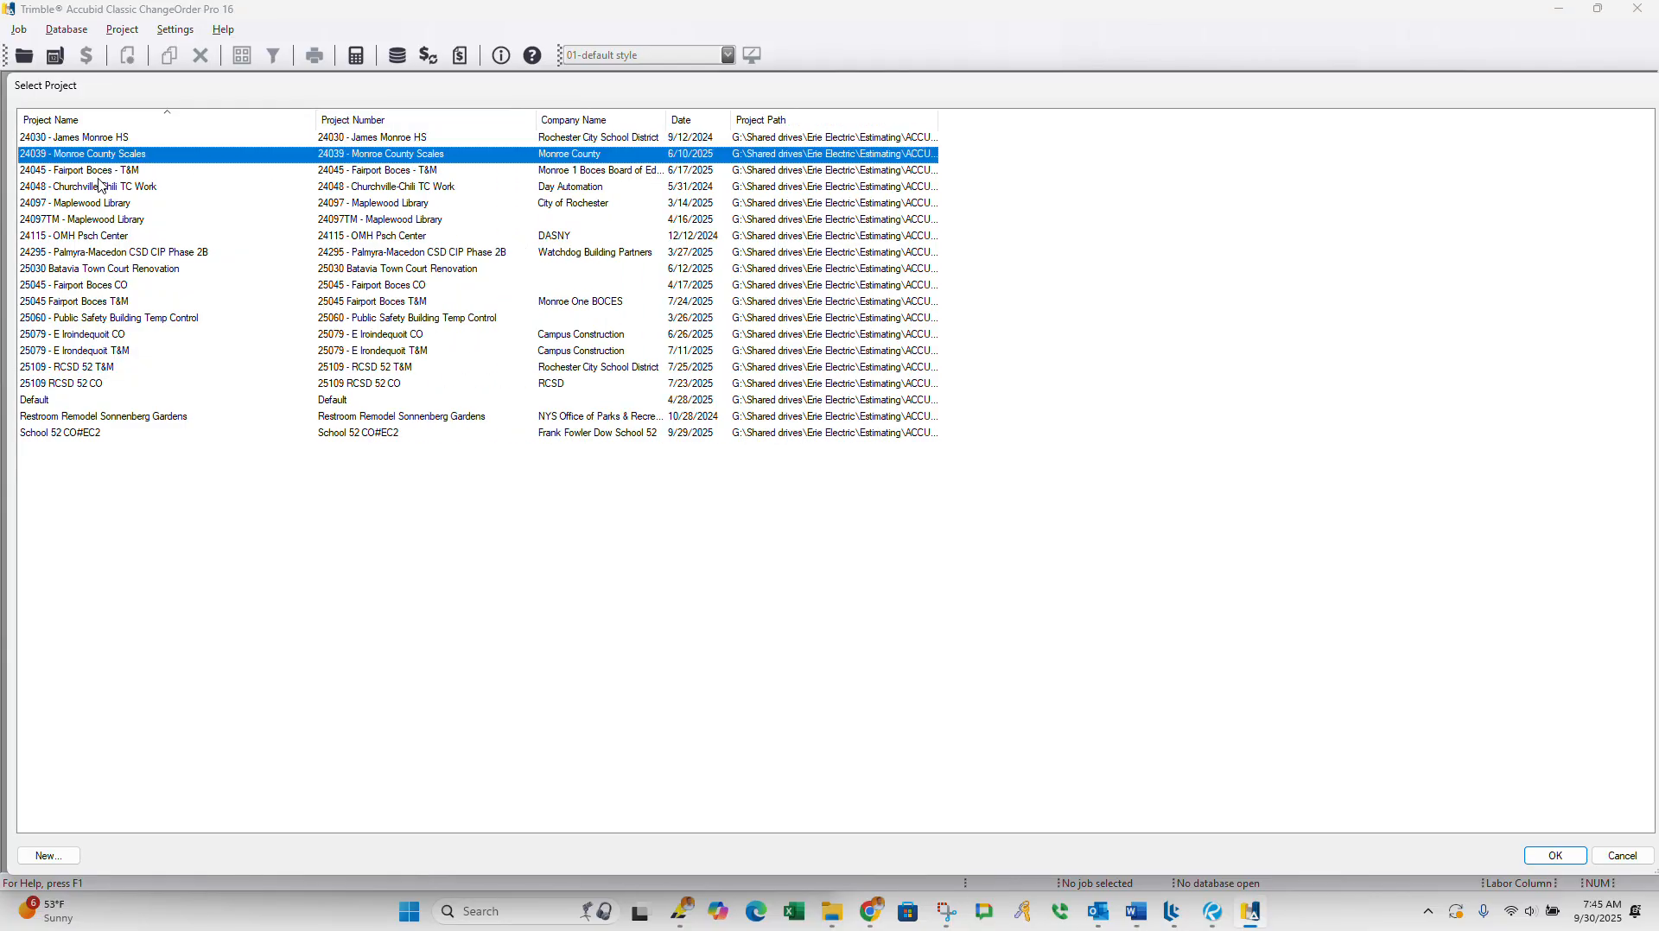
{"action": "left_click", "coordinate": [72, 175]}
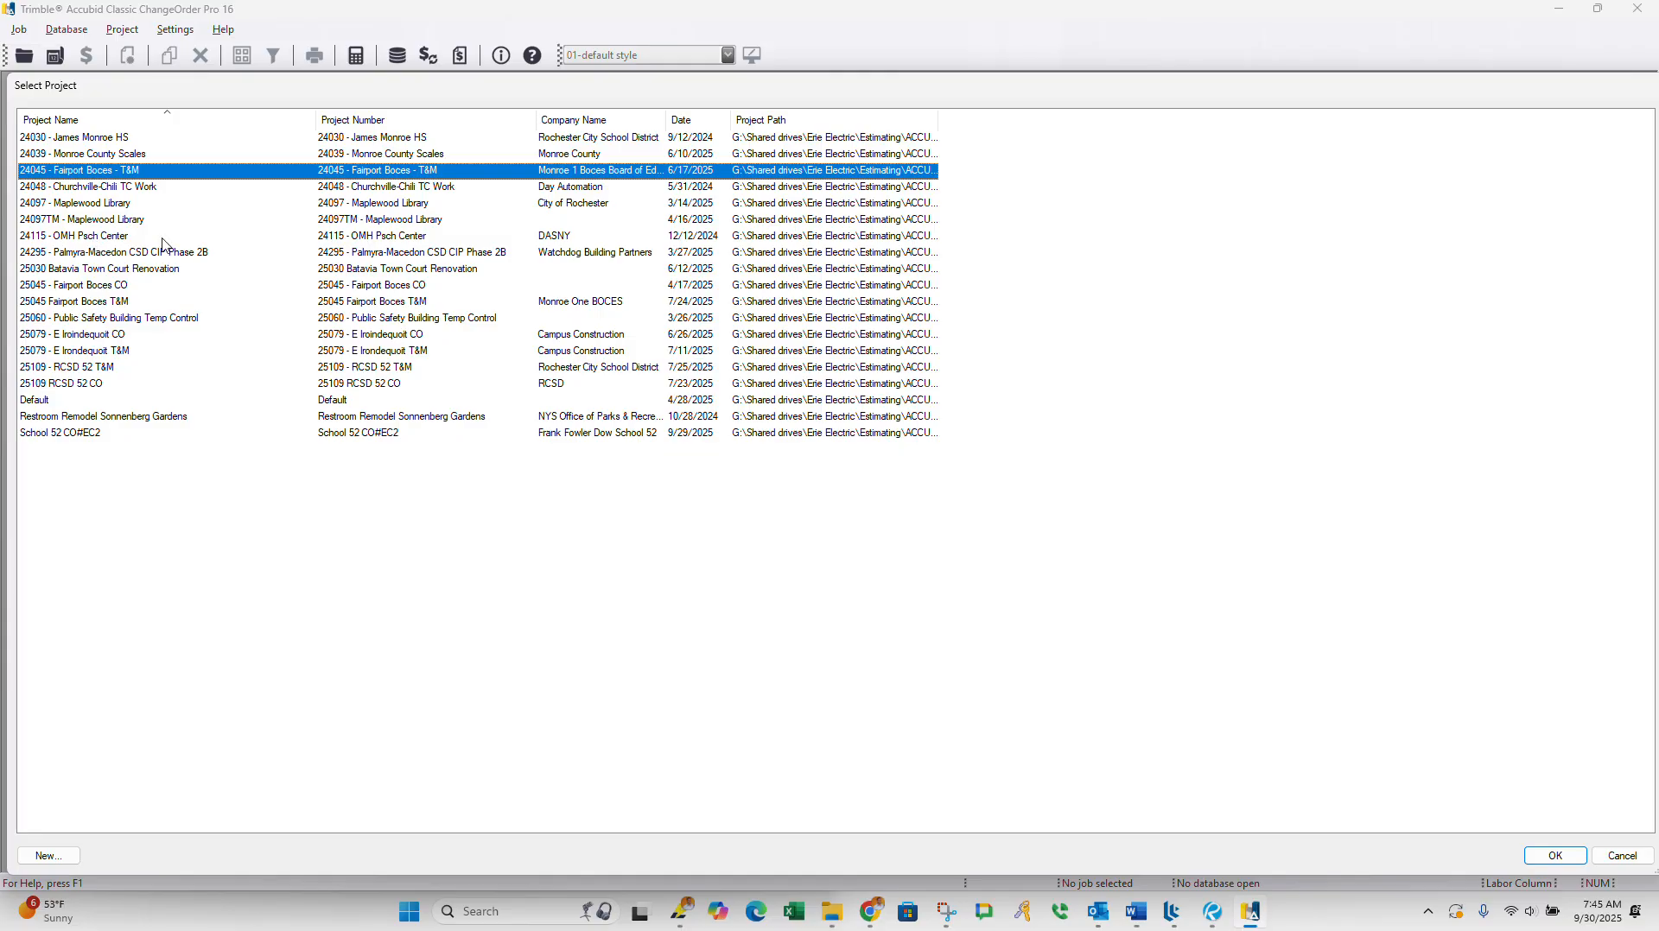
{"action": "double_click", "coordinate": [83, 238]}
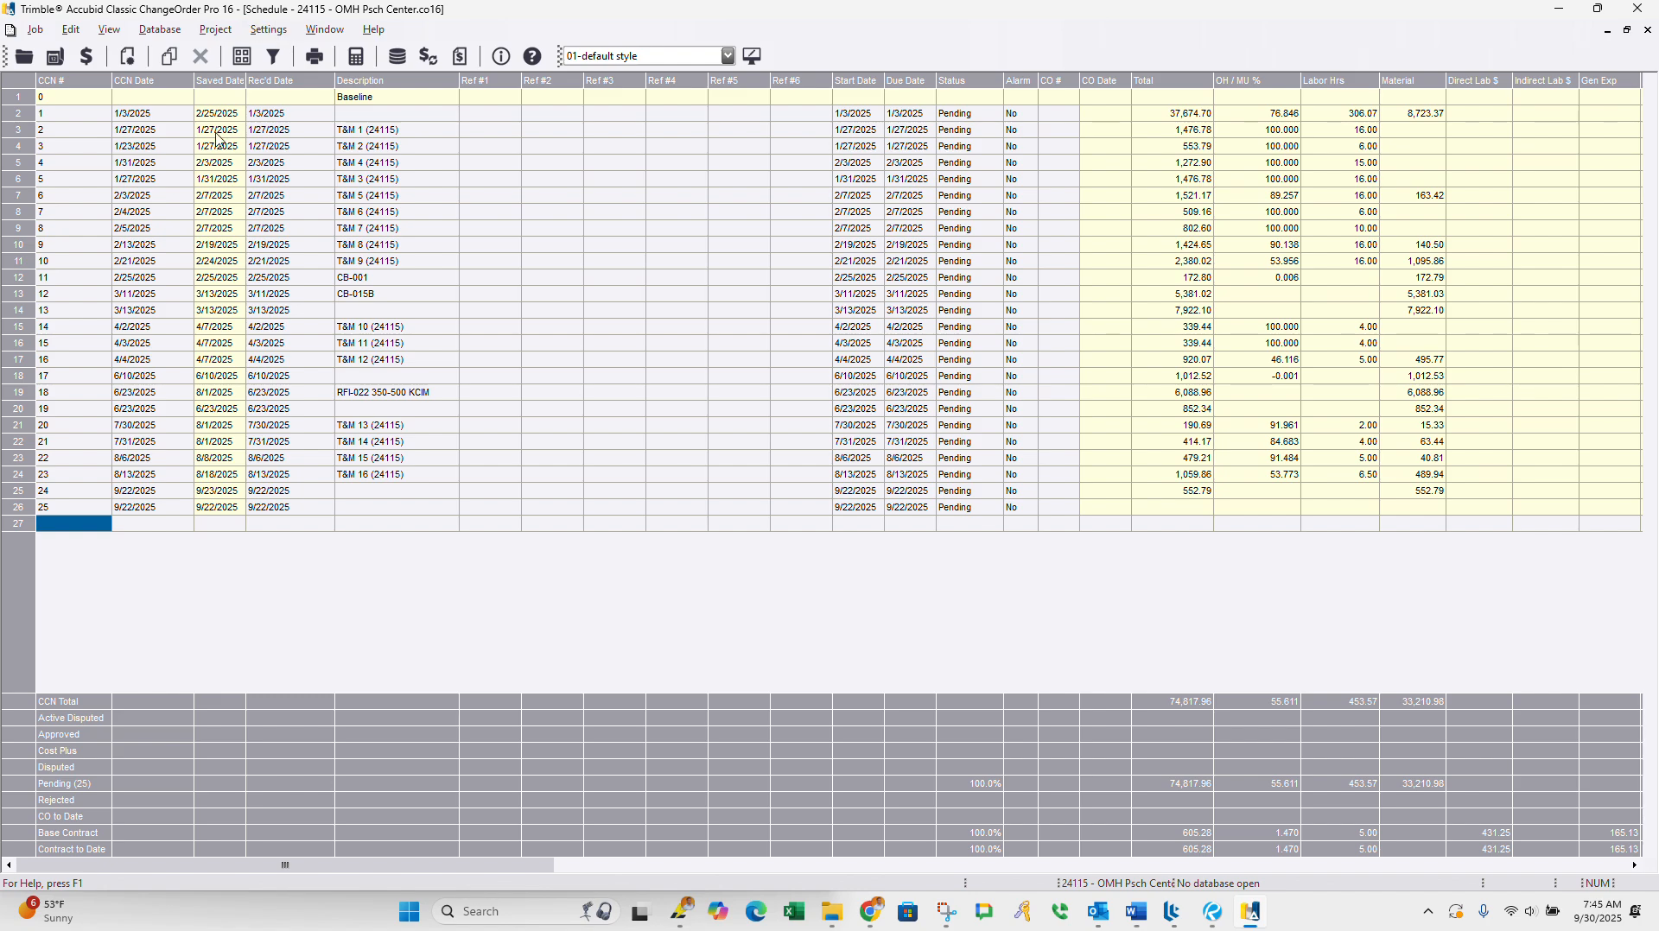
Step: Create a new job with CCN # 26 in the first empty schedule row, without linking it to LiveCount
{"action": "double_click", "coordinate": [24, 534]}
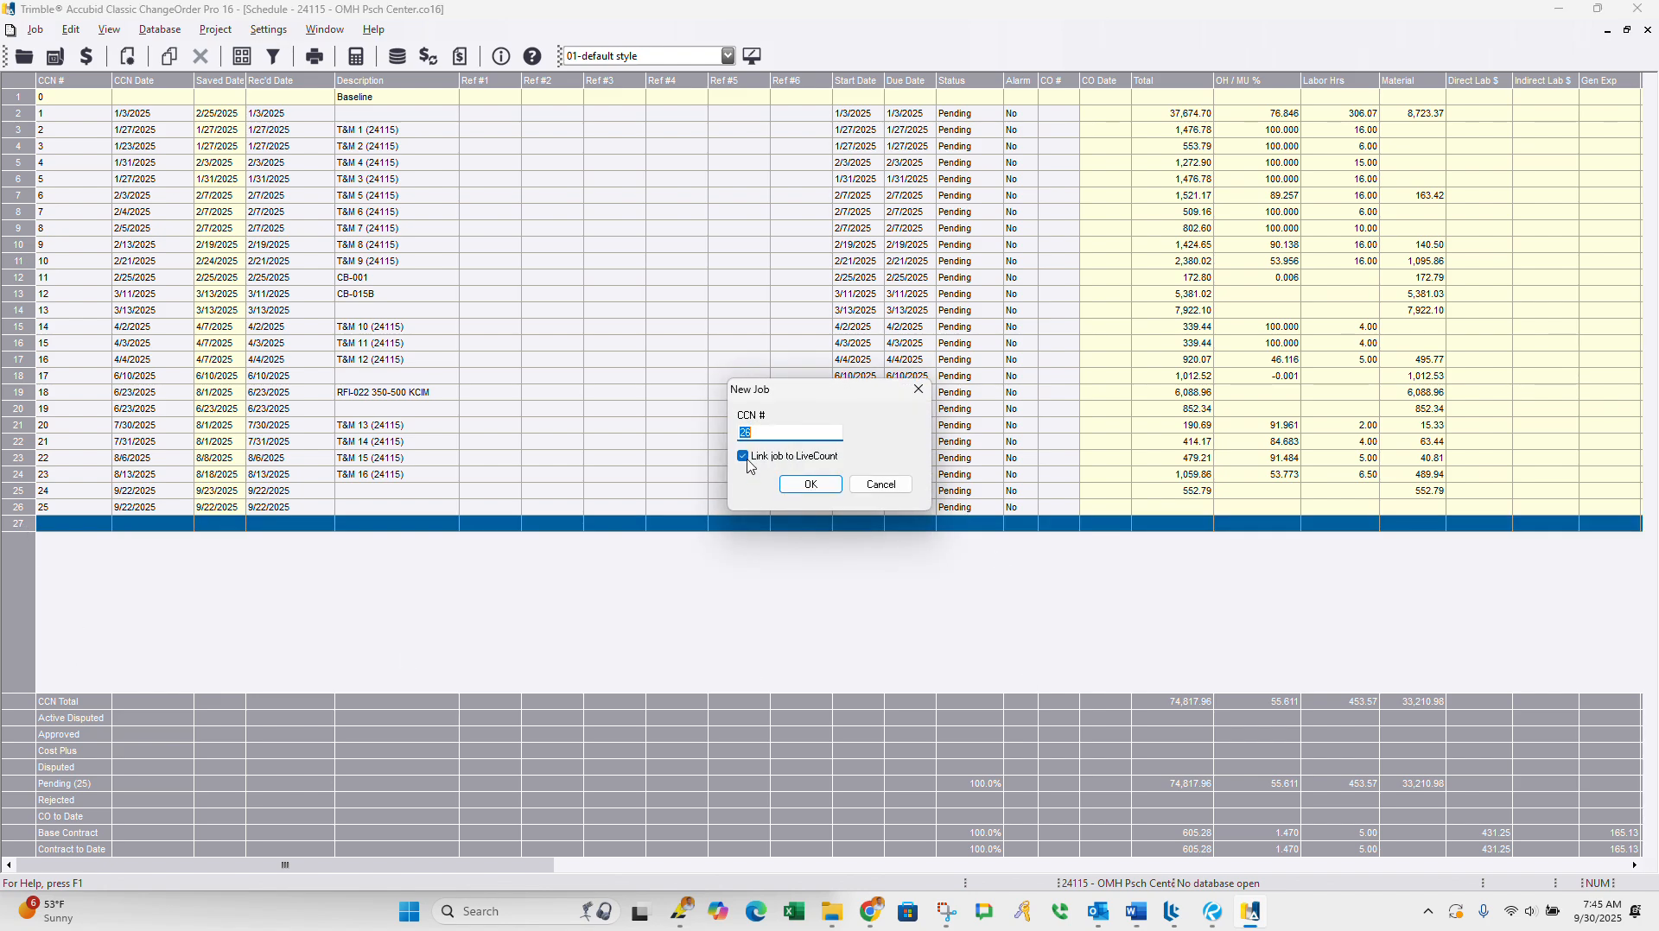
{"action": "left_click", "coordinate": [744, 458]}
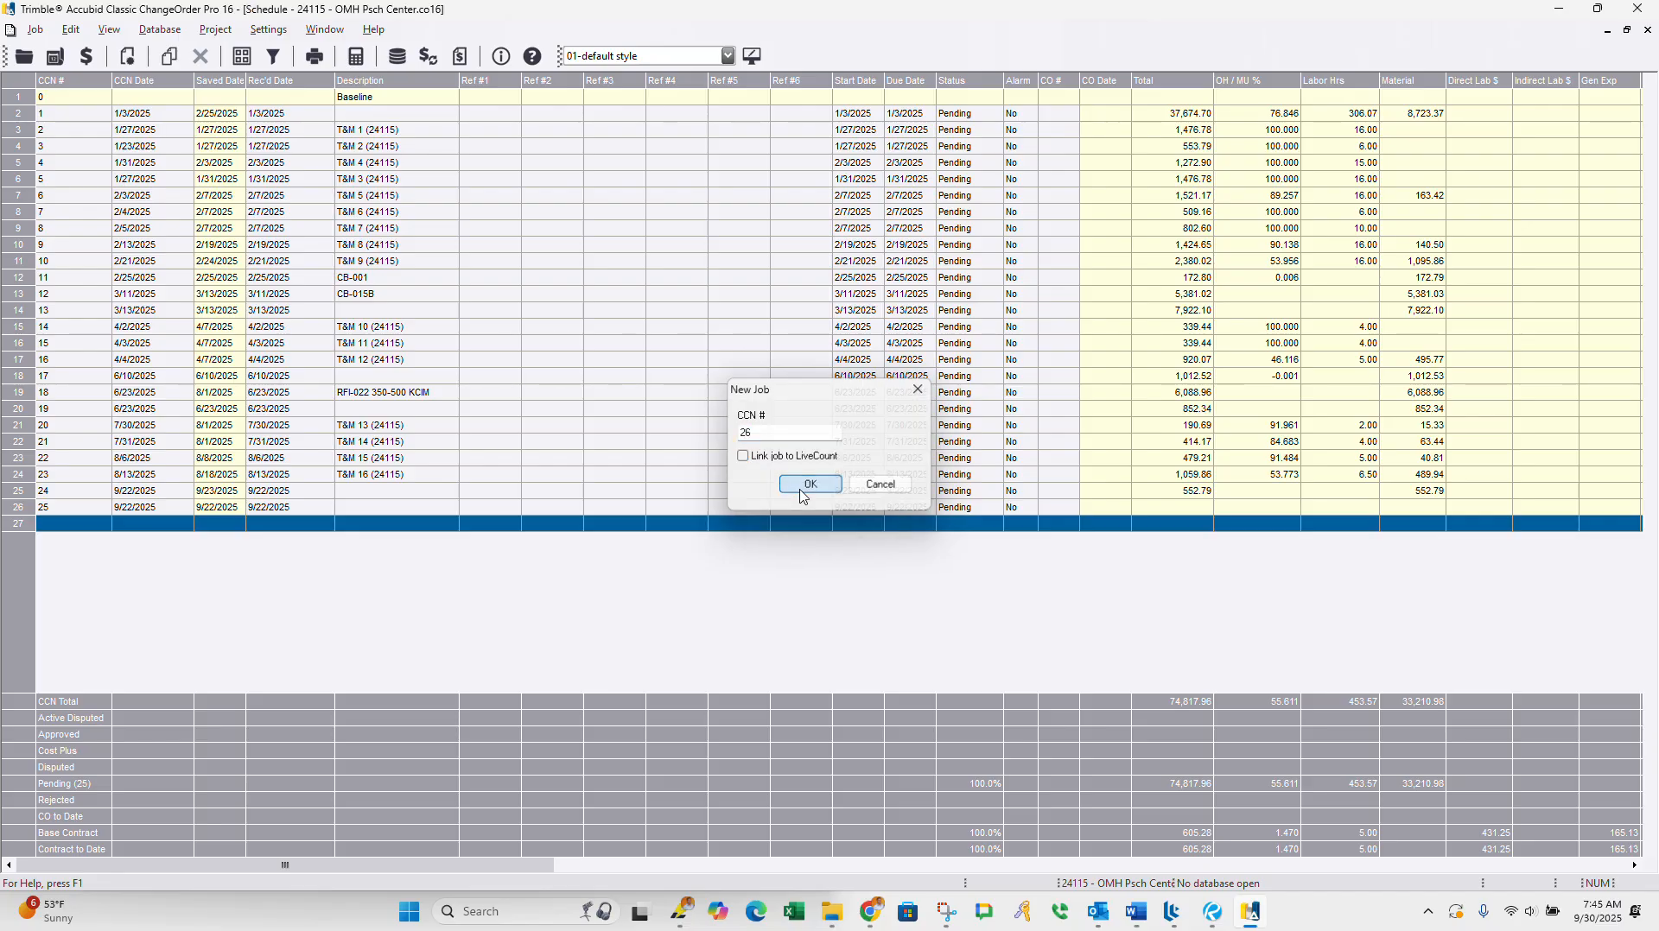
{"action": "left_click", "coordinate": [804, 485]}
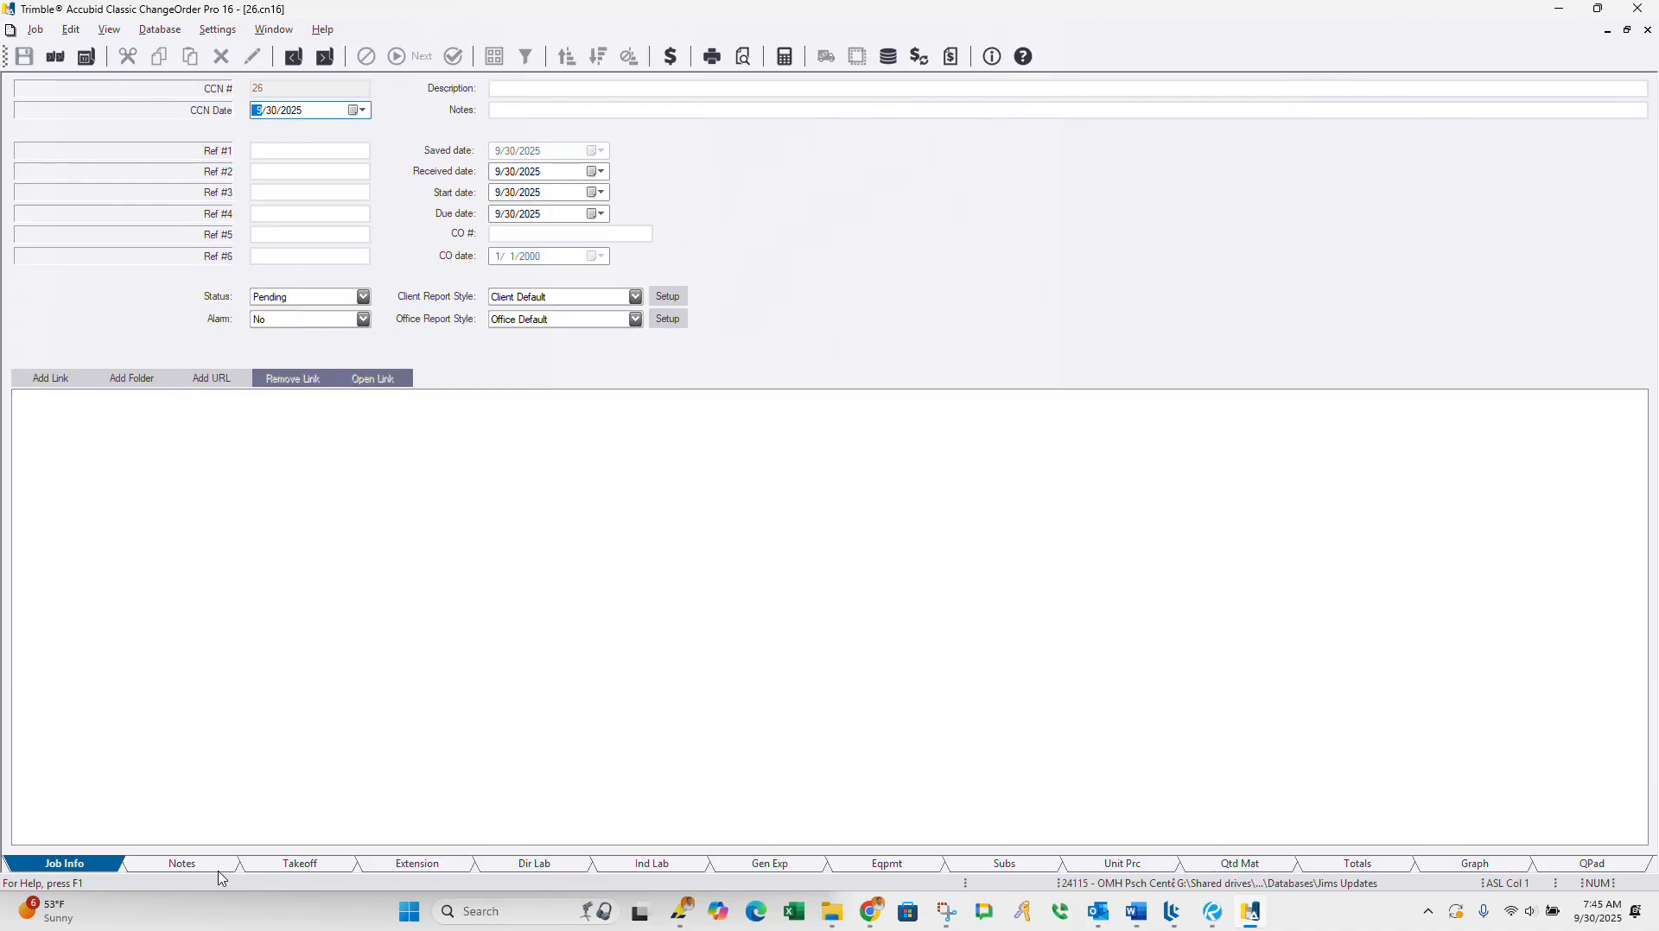
Step: Open the new job's Takeoff page, look at BRANCH CONDUIT AND WIRE, and set the takeoff list to COMMON ASSEMBLIES
{"action": "left_click", "coordinate": [220, 879]}
{"action": "left_click", "coordinate": [268, 879]}
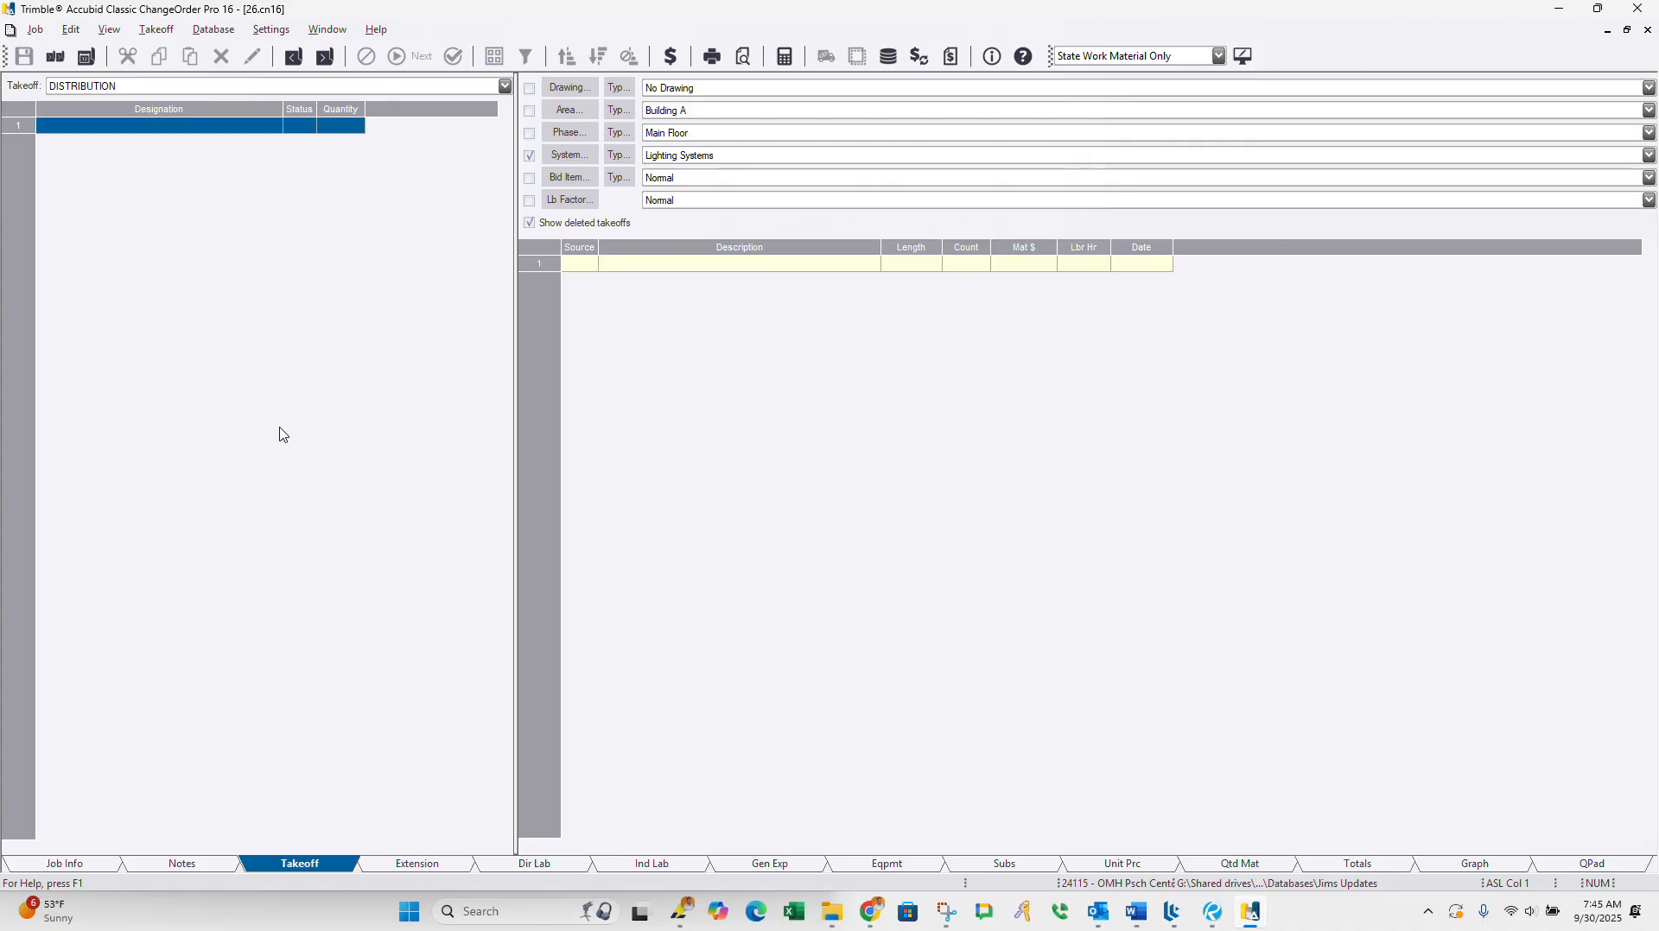
{"action": "left_click", "coordinate": [505, 88]}
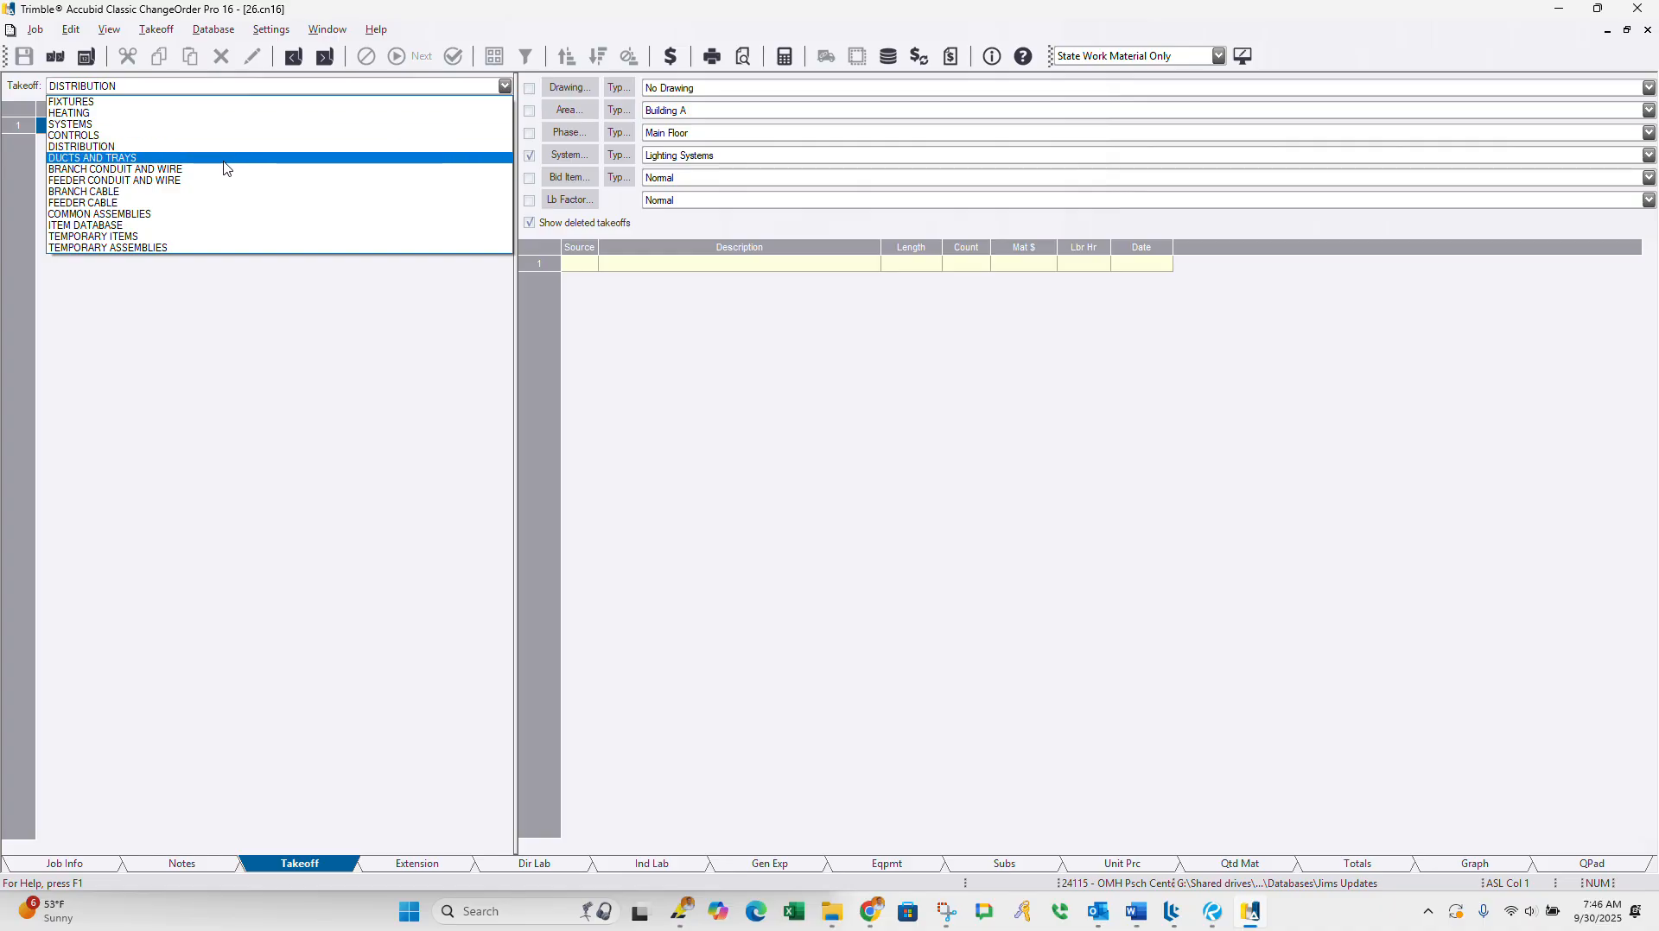
{"action": "left_click", "coordinate": [147, 170]}
{"action": "left_click", "coordinate": [138, 226]}
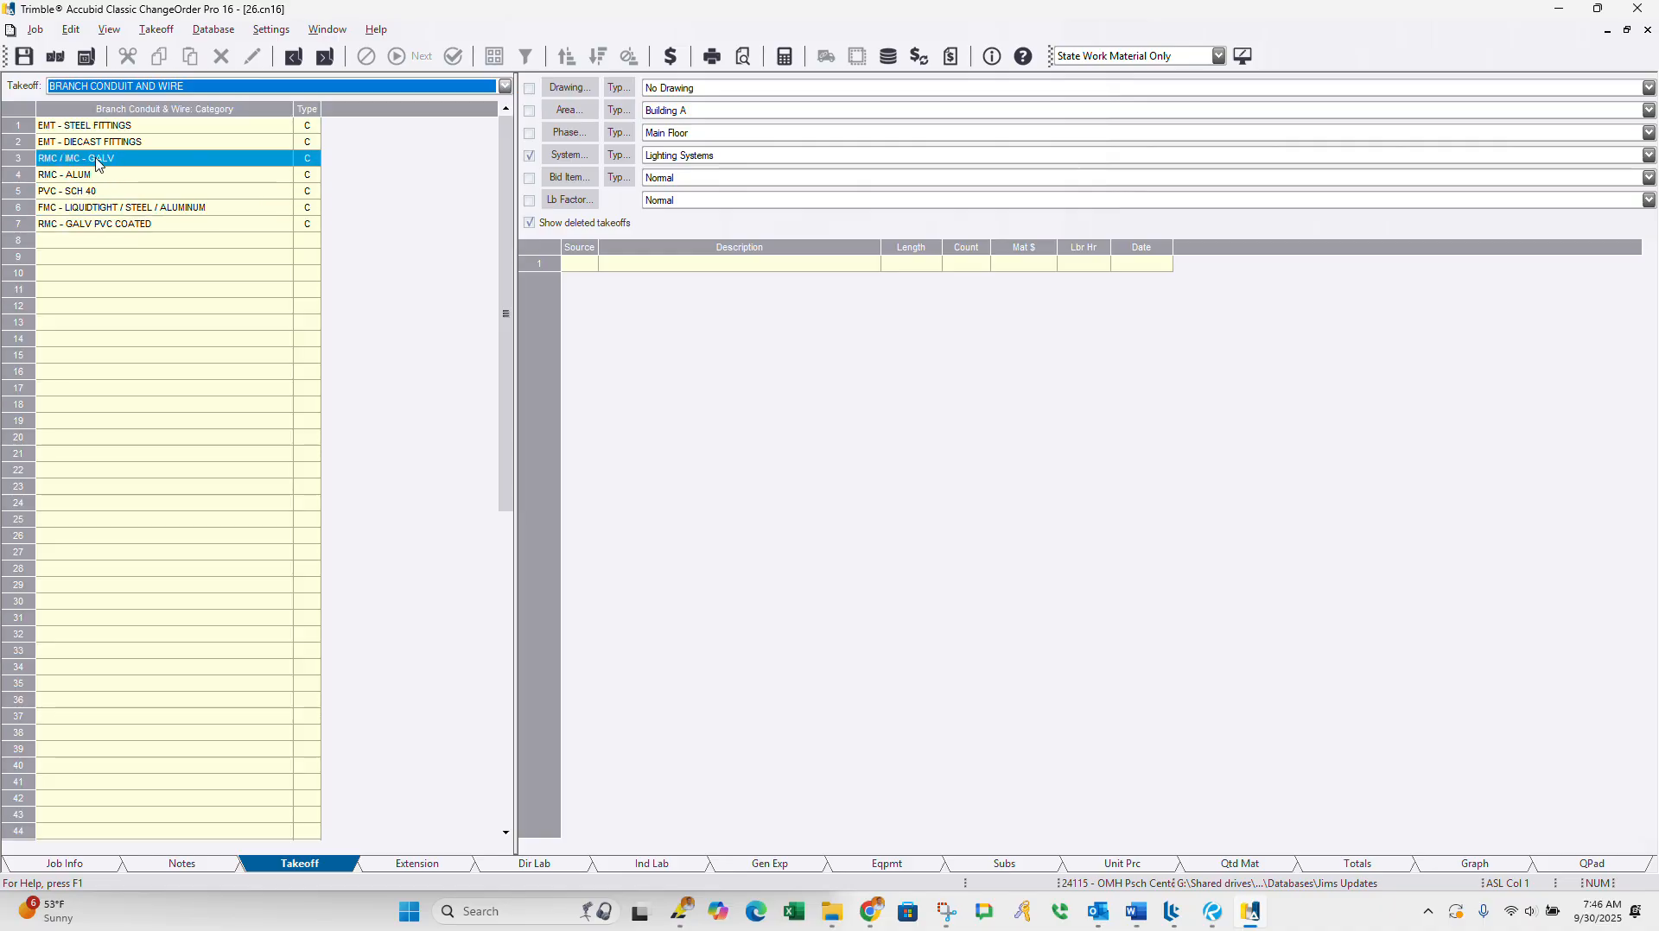
{"action": "left_click", "coordinate": [281, 89]}
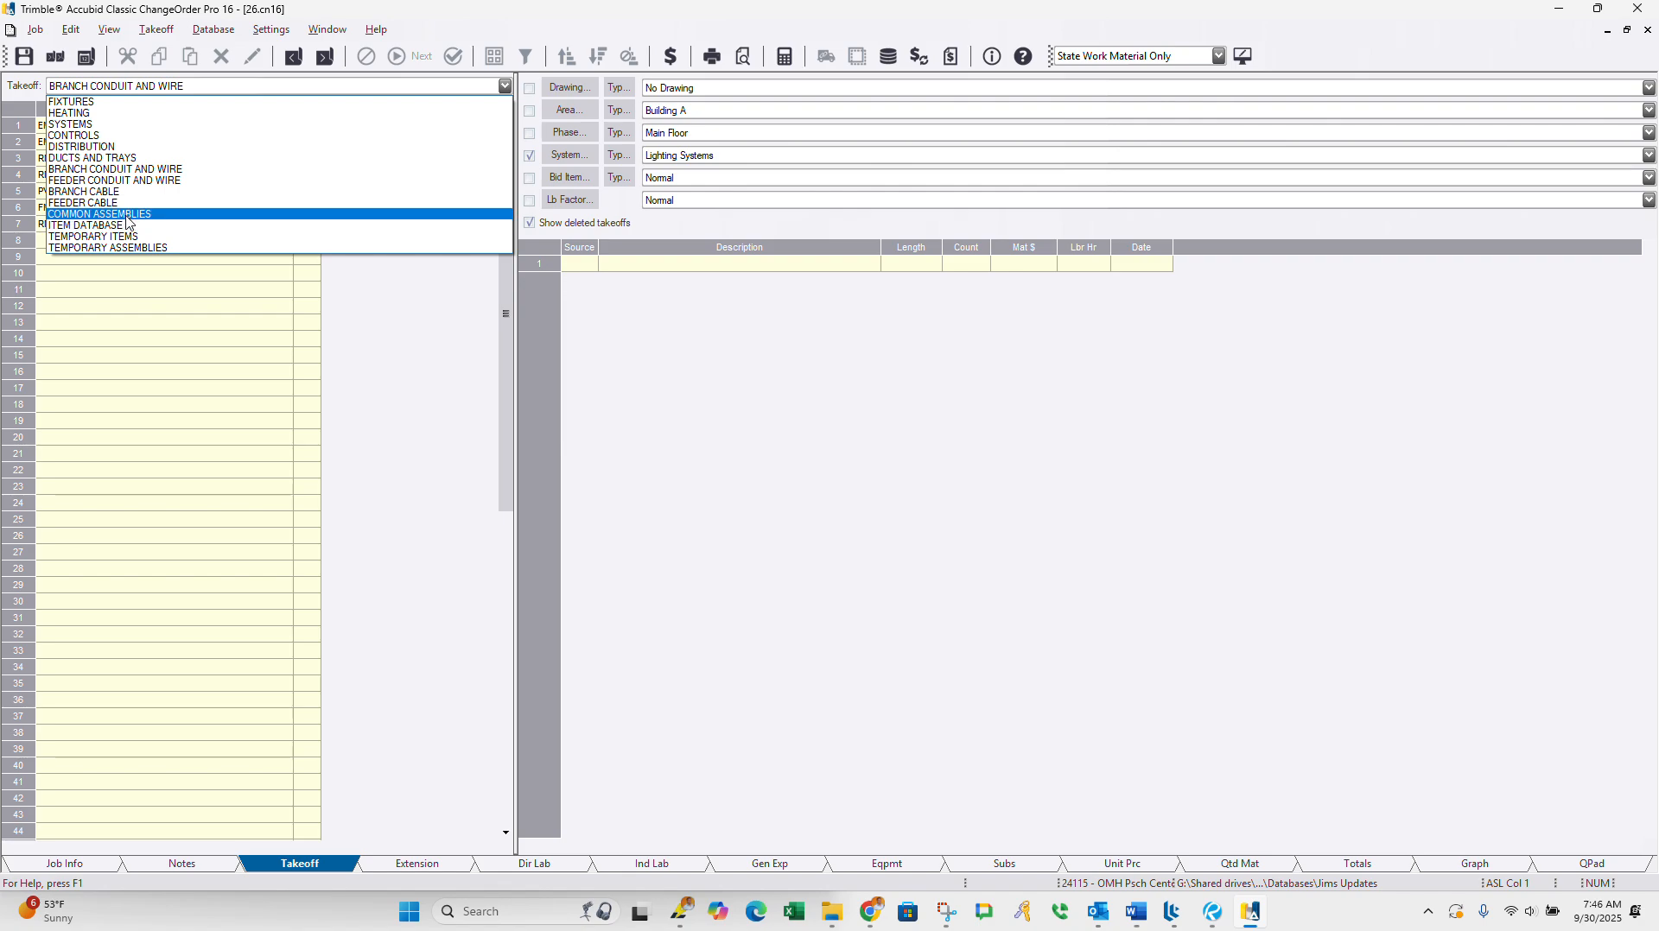
{"action": "left_click", "coordinate": [129, 214]}
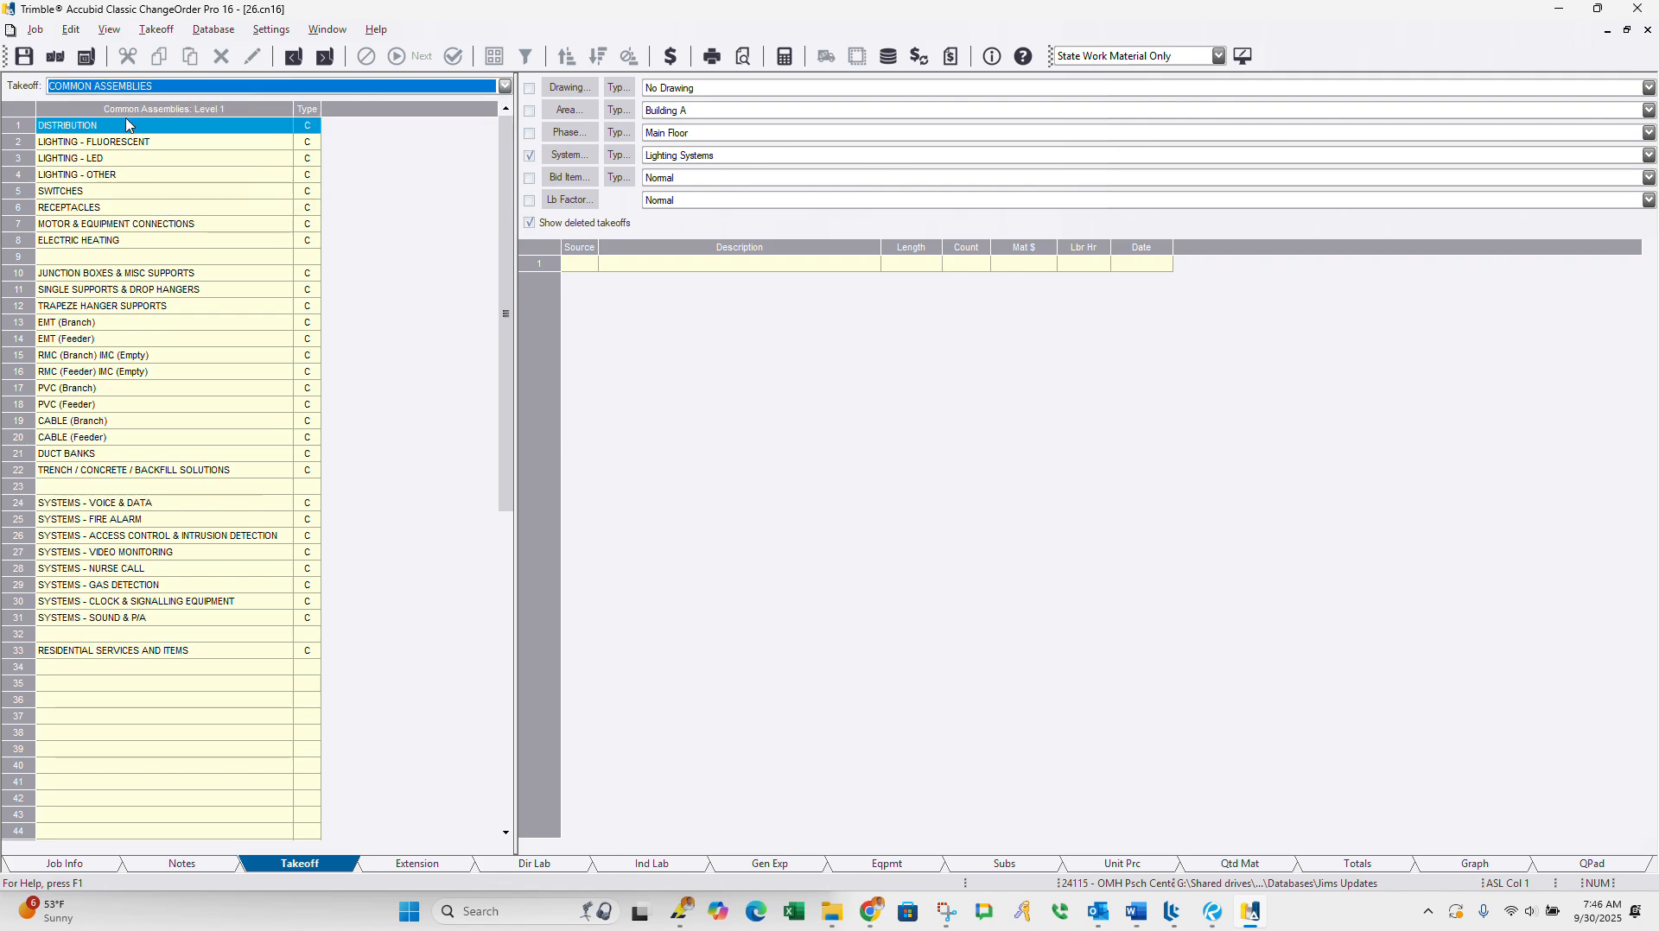
Step: Start a takeoff of the 3/4" EMT ON CONC 3 #12 assembly from EMT (Branch), EMT STL SS ON CONCRETE - THHN
{"action": "left_click", "coordinate": [78, 324]}
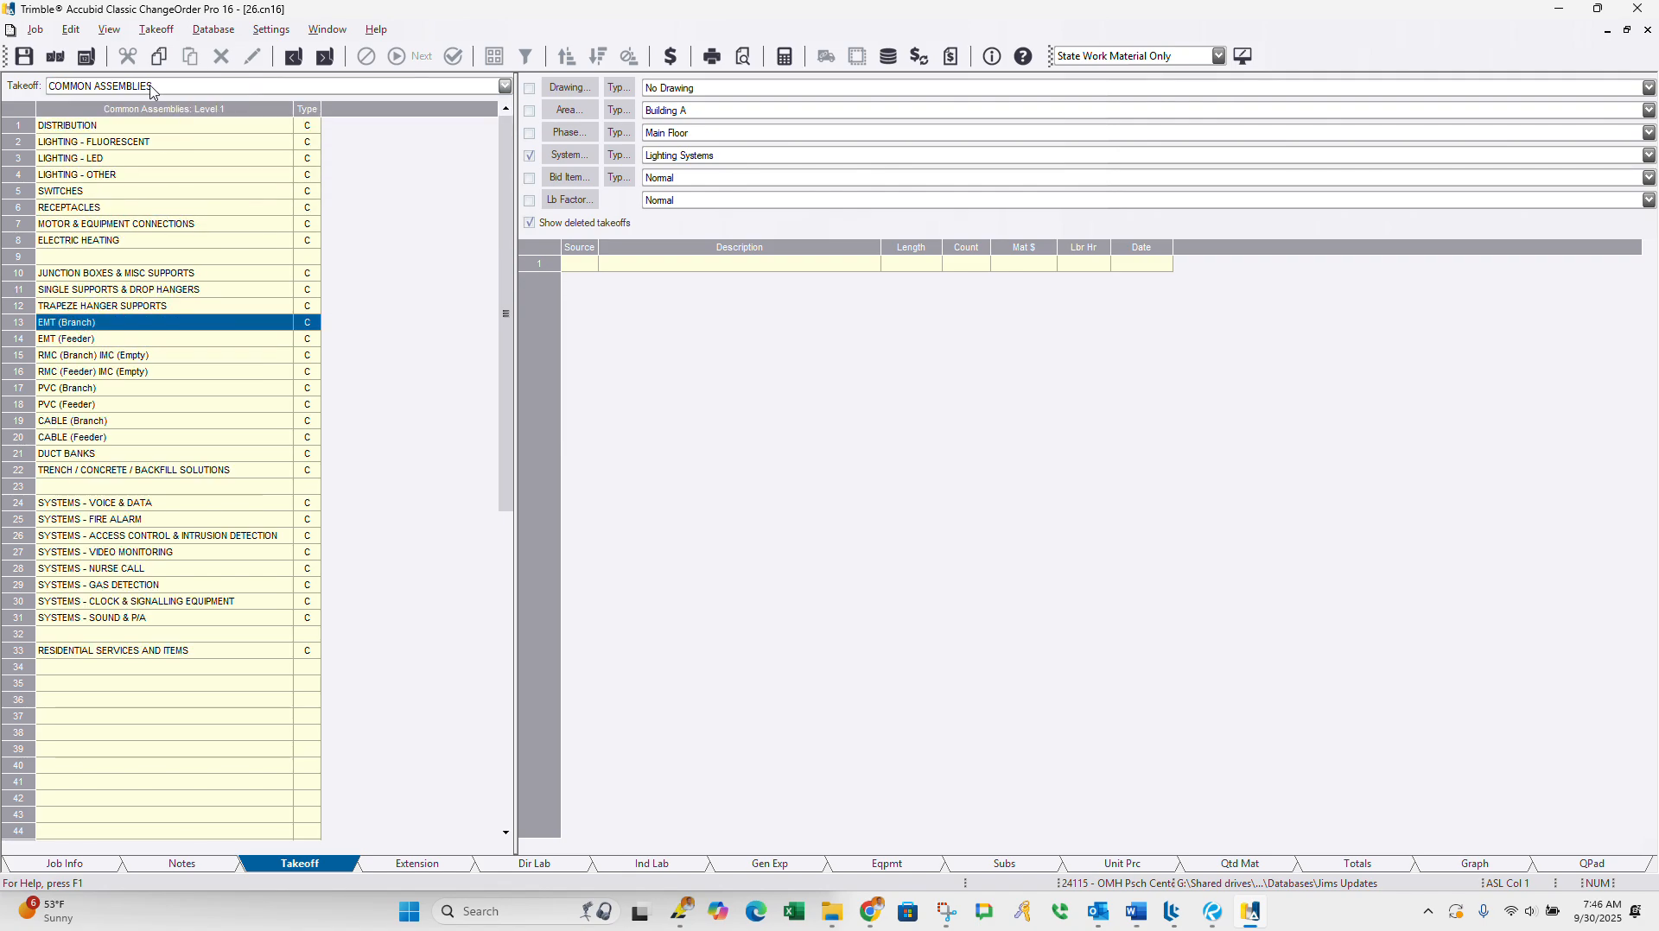
{"action": "double_click", "coordinate": [60, 327]}
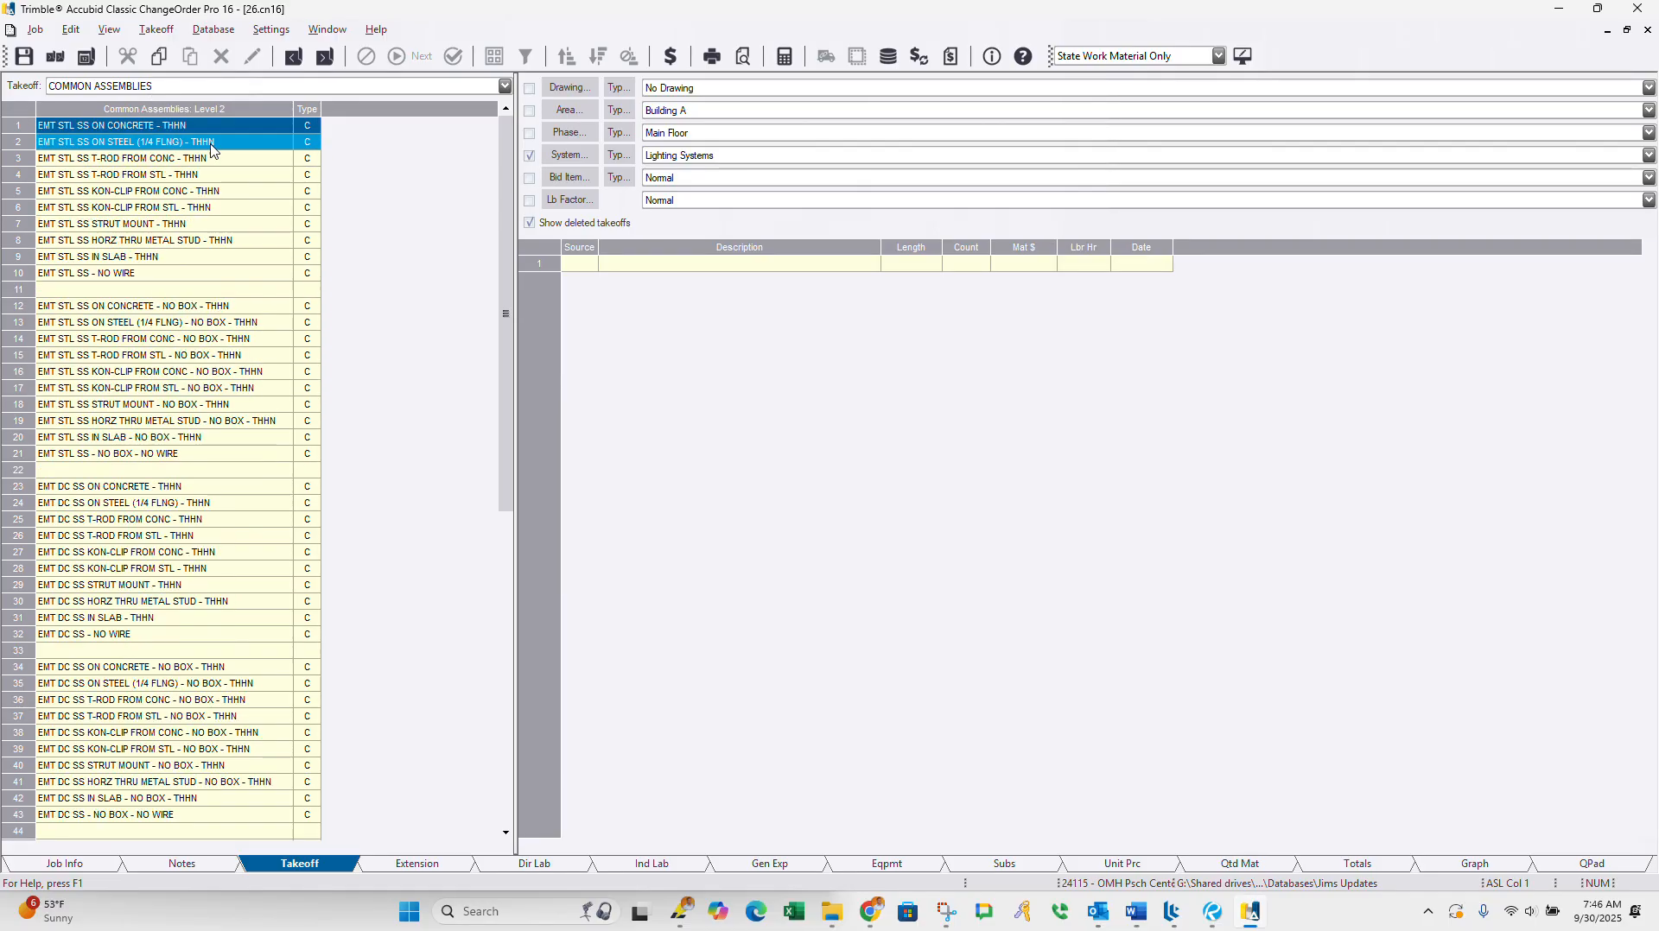
{"action": "double_click", "coordinate": [121, 128]}
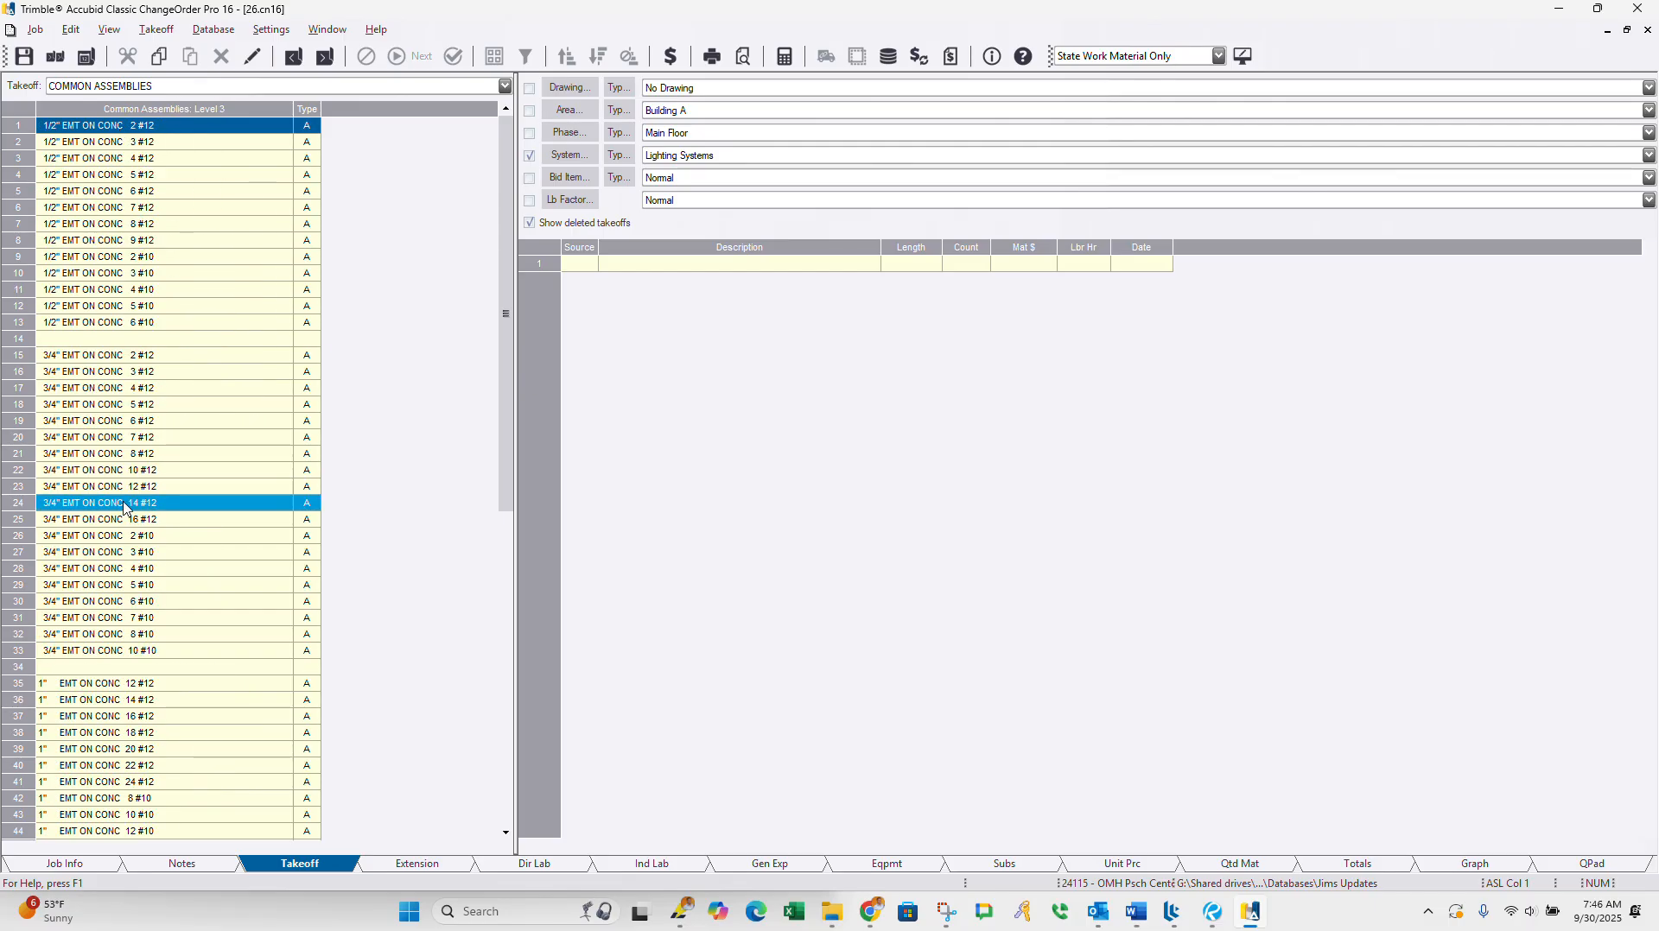
{"action": "left_click", "coordinate": [107, 379]}
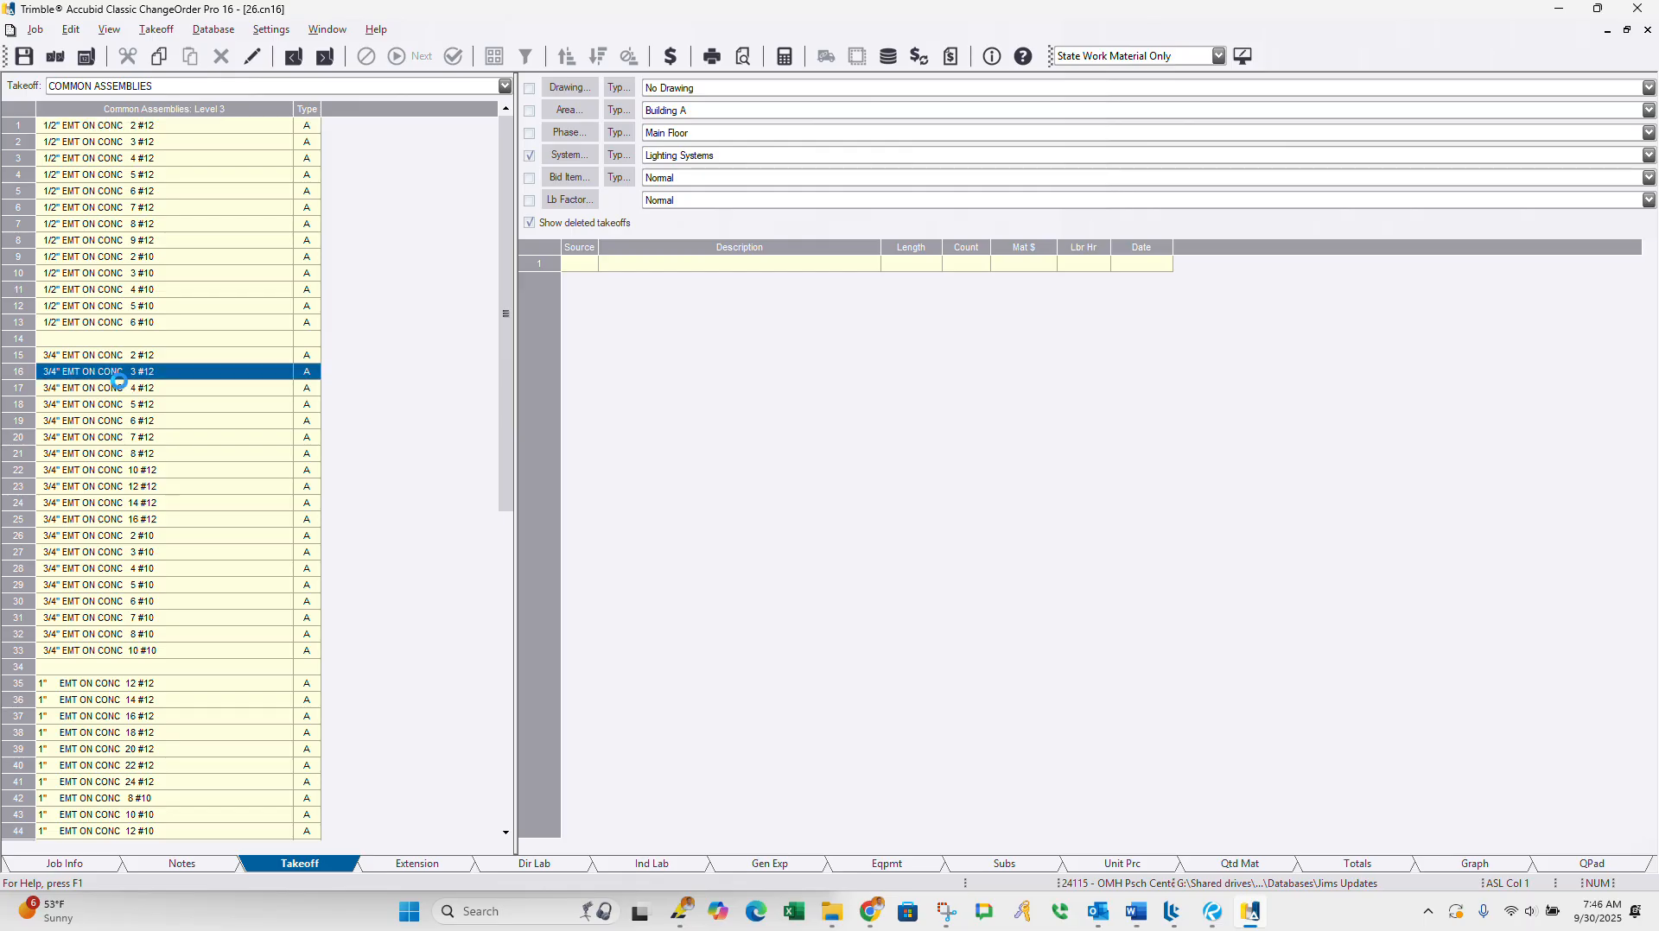
Step: Switch to the CB-047 PDF in Revu, read the electrical scope in the page 1 description, and return to ChangeOrder Pro
{"action": "left_click", "coordinate": [1223, 908]}
{"action": "scroll", "coordinate": [792, 584], "scroll_direction": "up", "scroll_amount": 3}
{"action": "scroll", "coordinate": [793, 662], "scroll_direction": "up", "scroll_amount": 2}
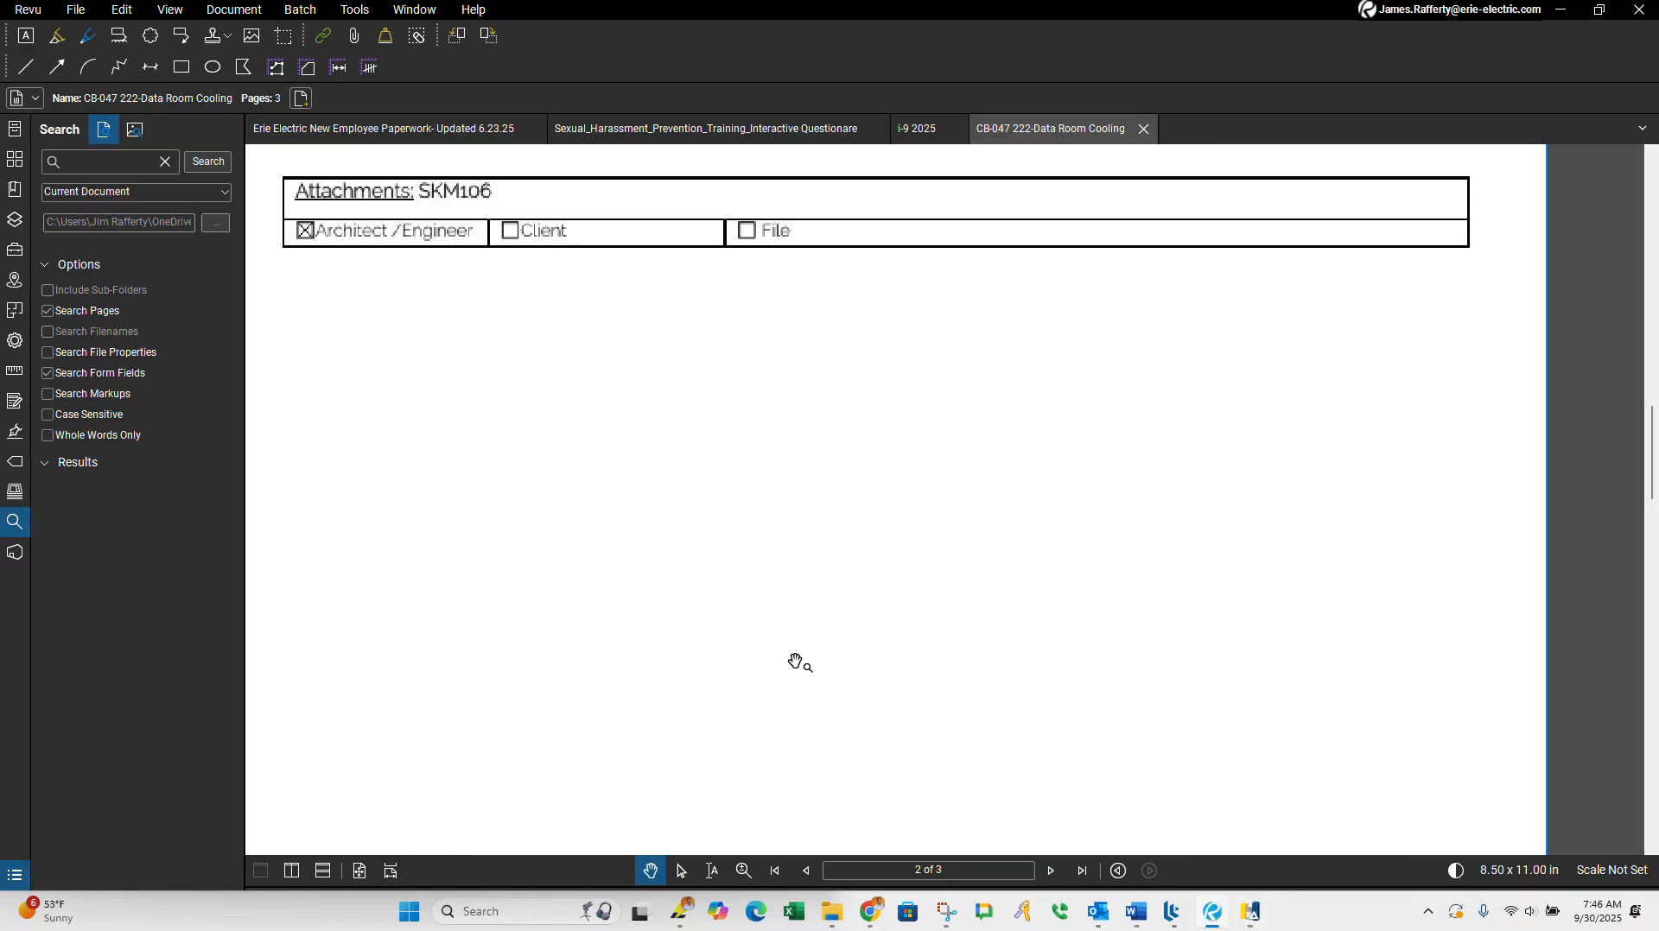
{"action": "scroll", "coordinate": [792, 666], "scroll_direction": "down", "scroll_amount": 2}
{"action": "left_click", "coordinate": [803, 869]}
{"action": "scroll", "coordinate": [717, 450], "scroll_direction": "down", "scroll_amount": 5}
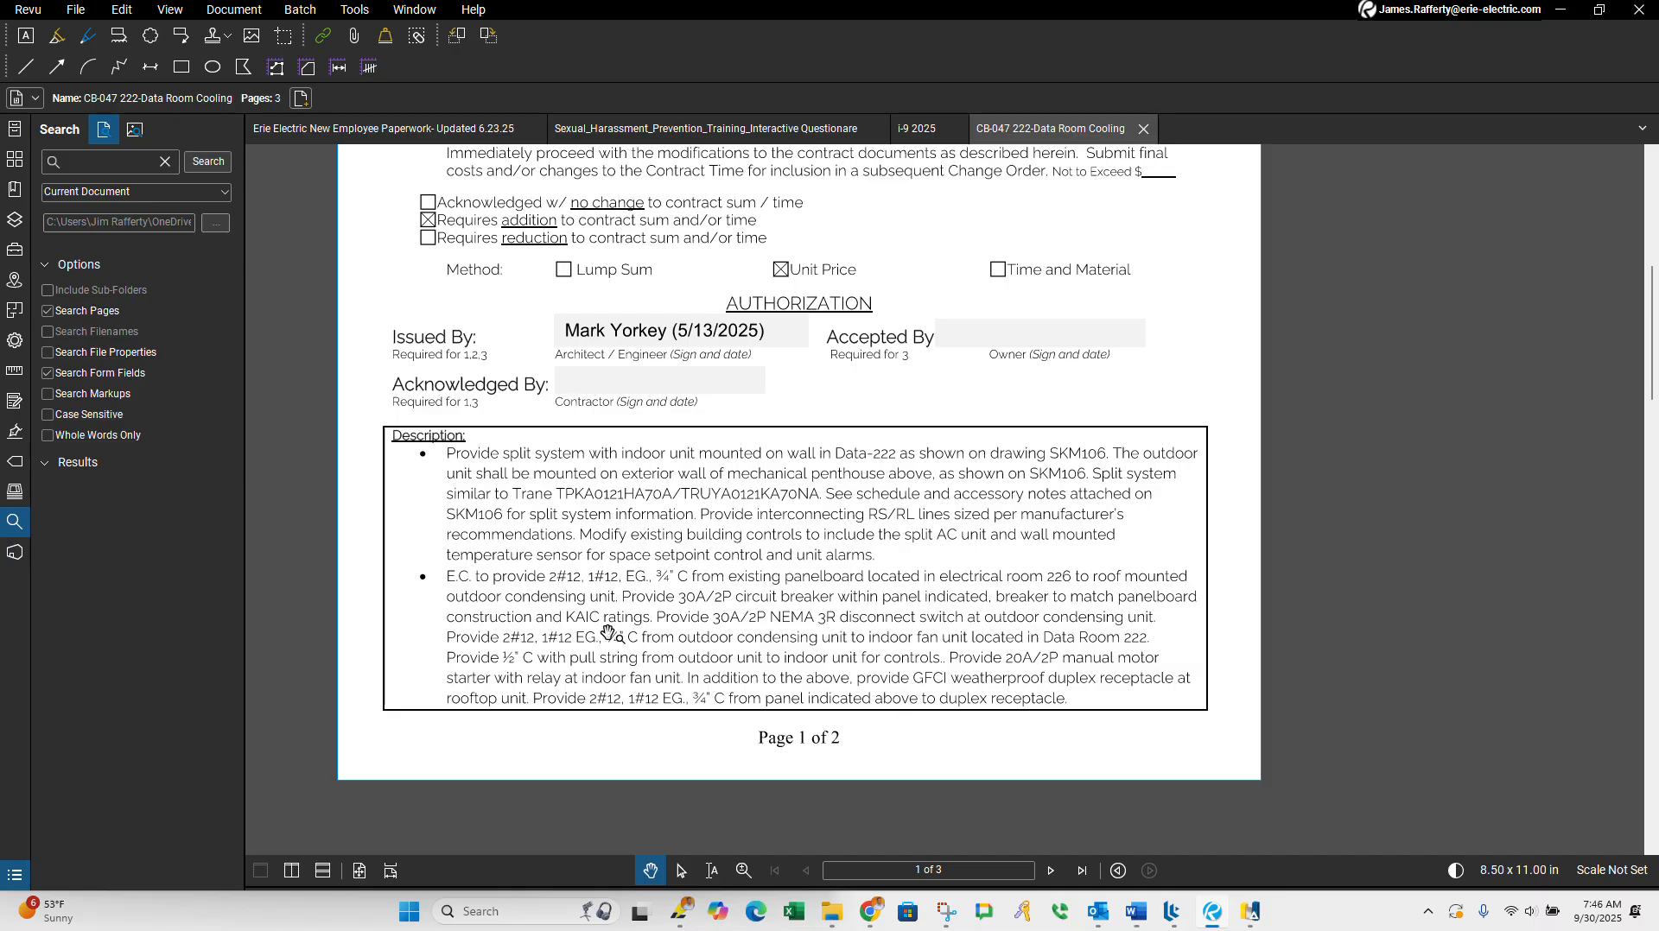
{"action": "left_click", "coordinate": [1551, 18]}
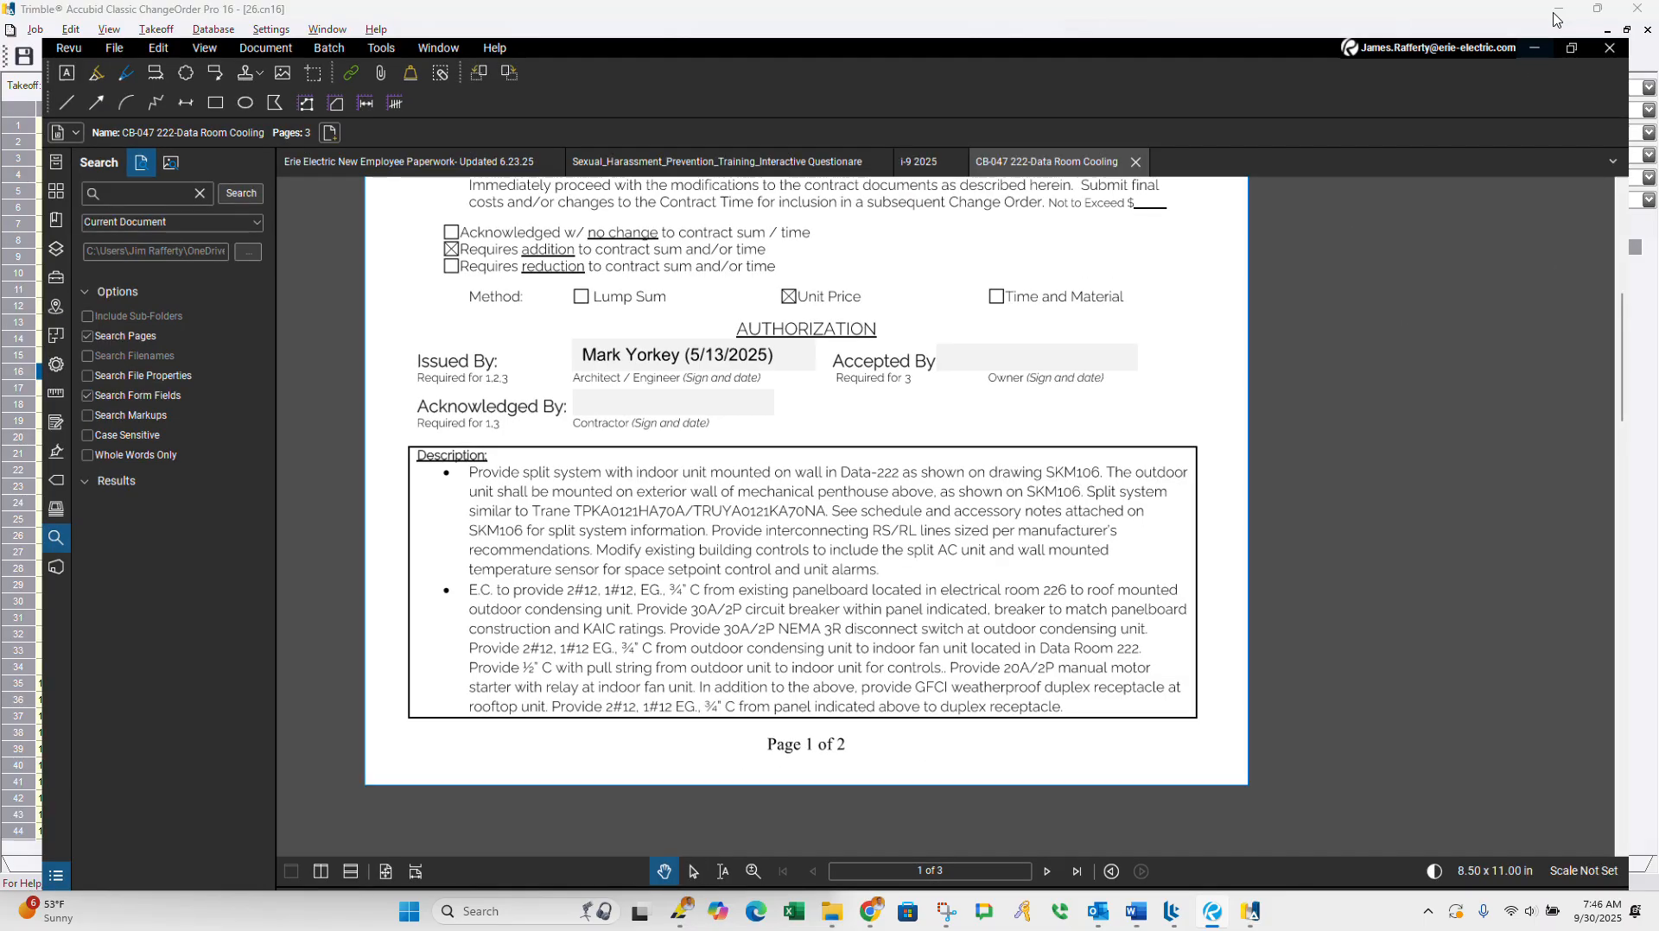
{"action": "left_click", "coordinate": [501, 629]}
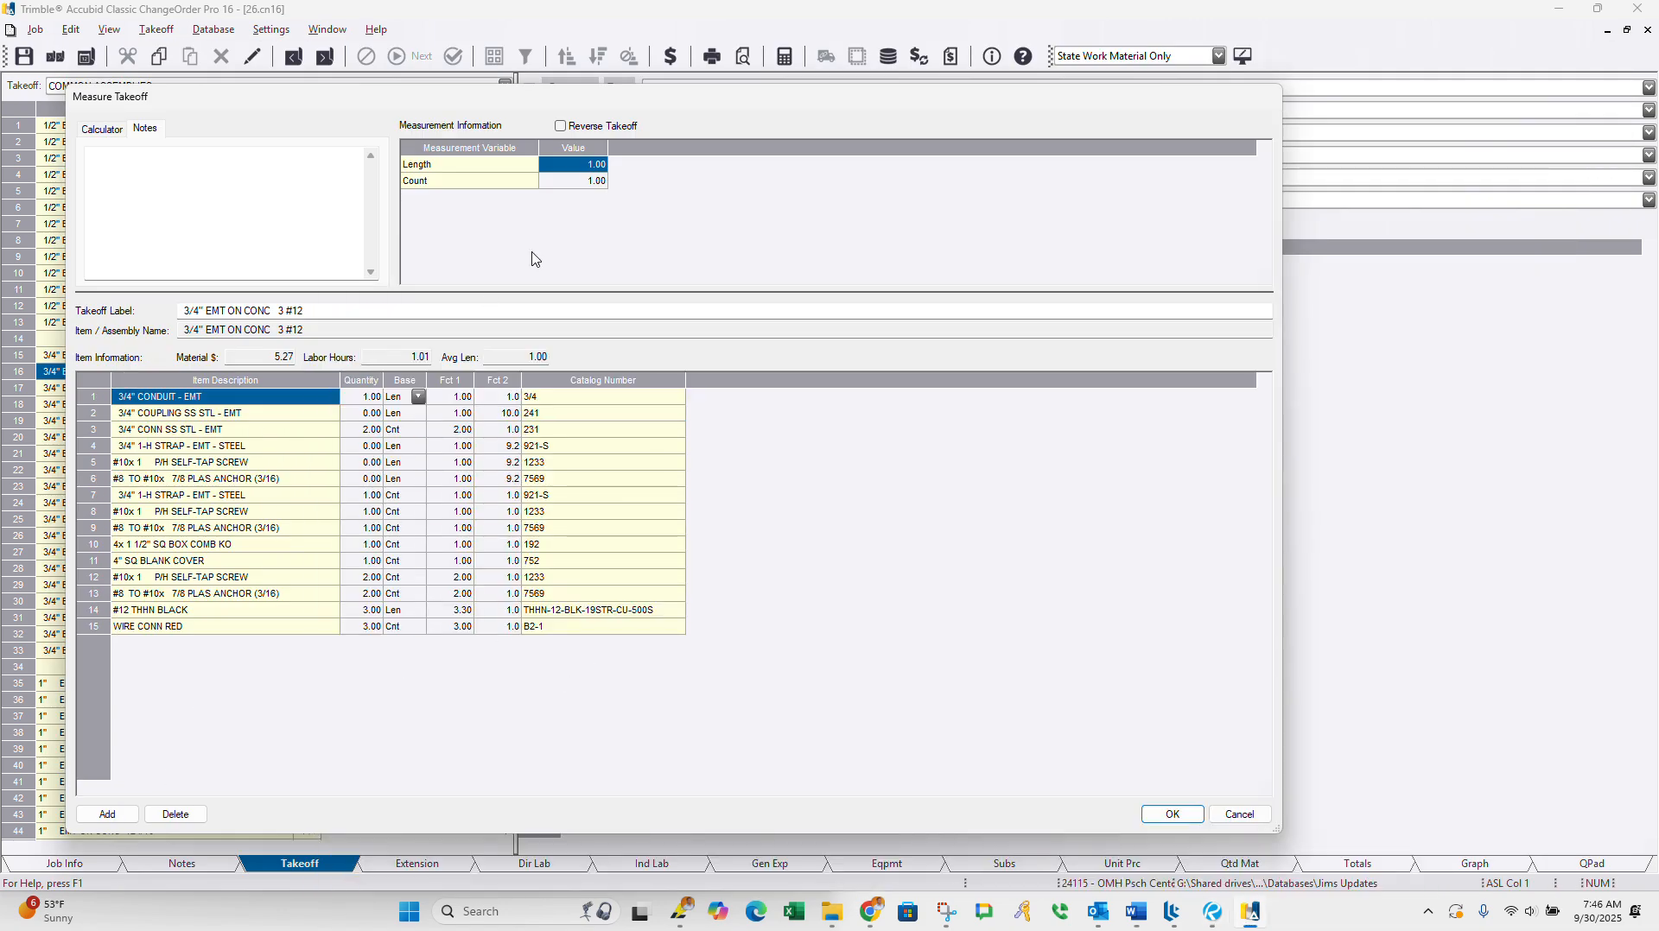
Step: Set the 3/4" EMT takeoff to a length of 200 and a count of 20, and add it to the job
{"action": "left_click", "coordinate": [573, 167]}
{"action": "key", "text": "Return"}
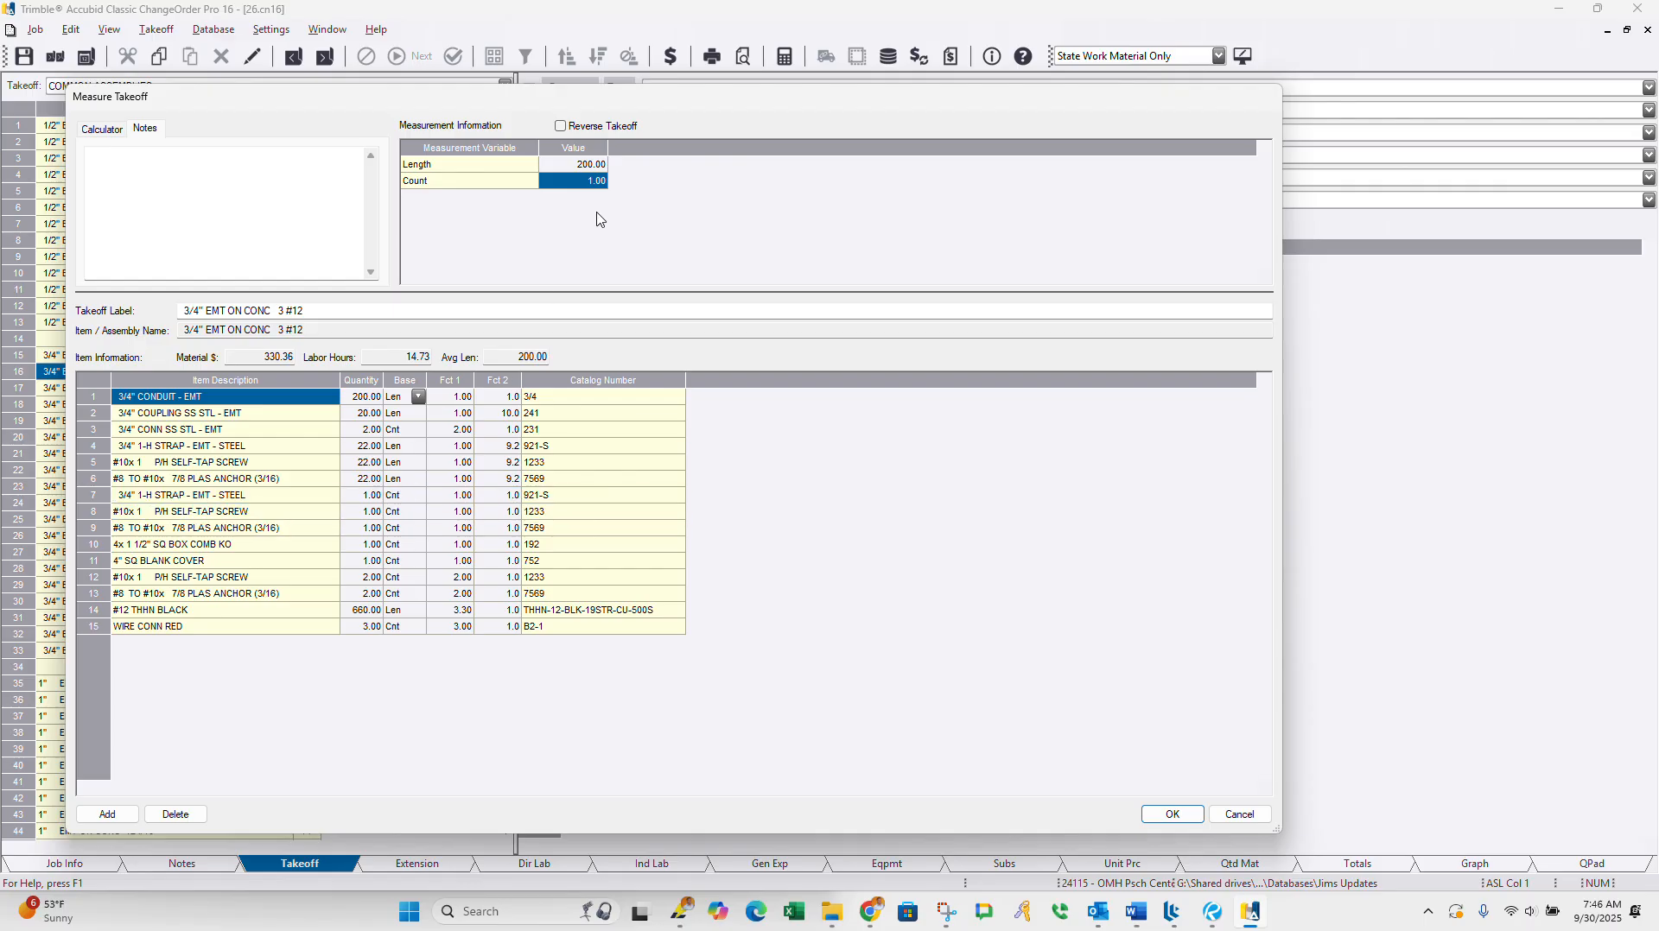
{"action": "left_click", "coordinate": [595, 183]}
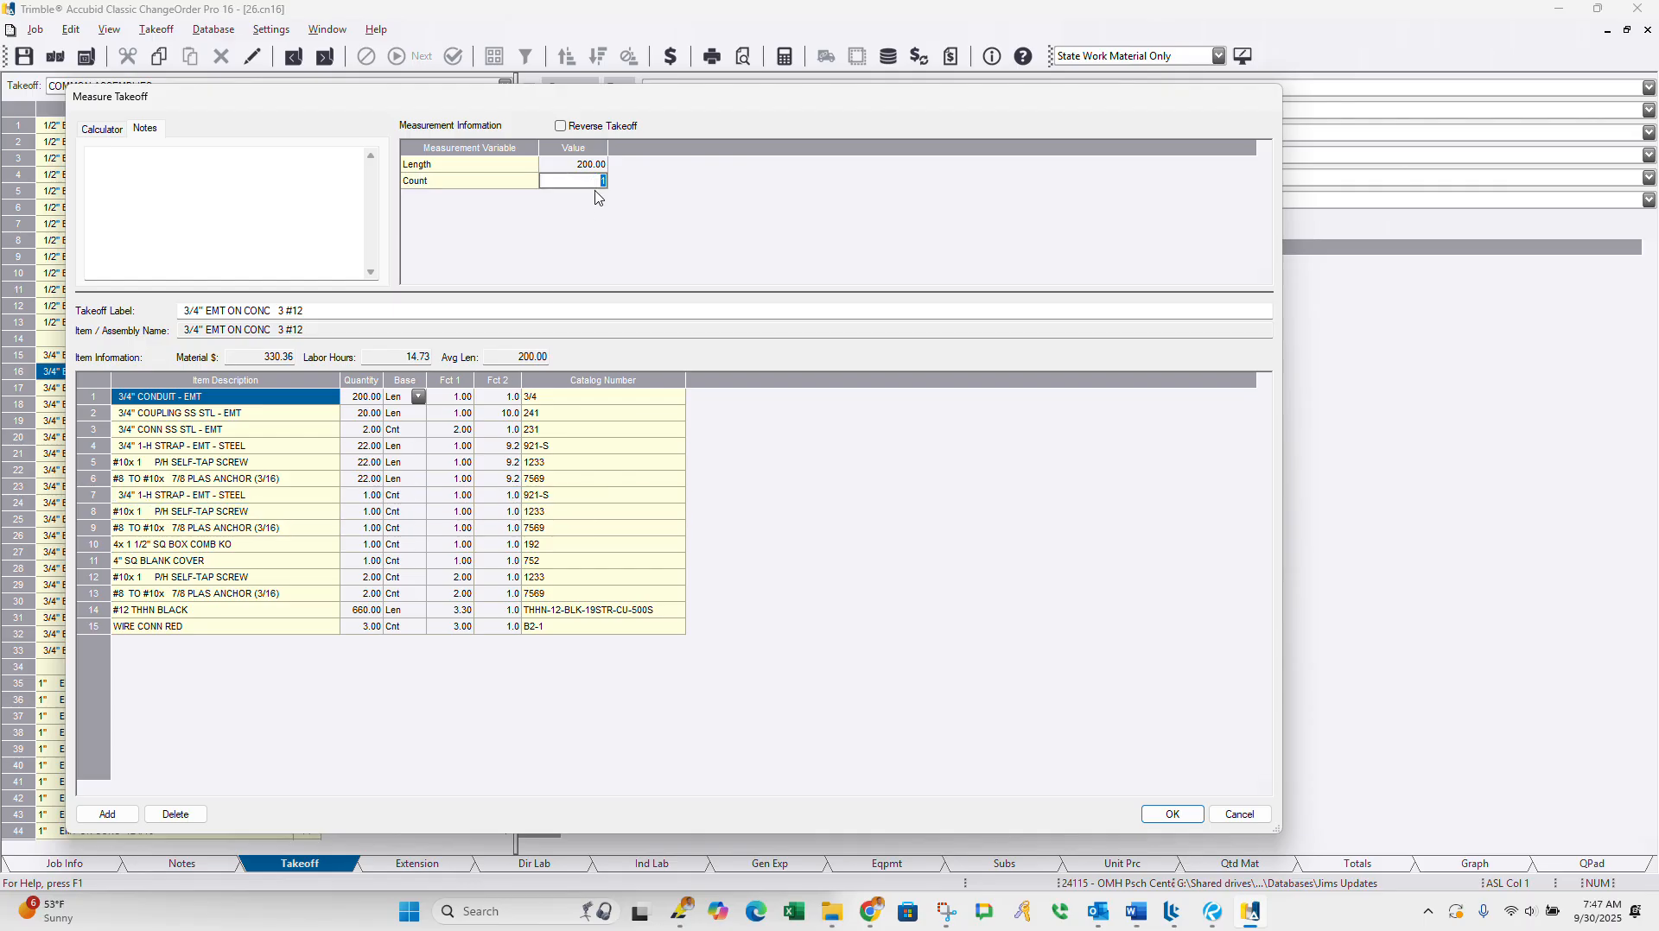
{"action": "type", "text": "20"}
{"action": "key", "text": "Return"}
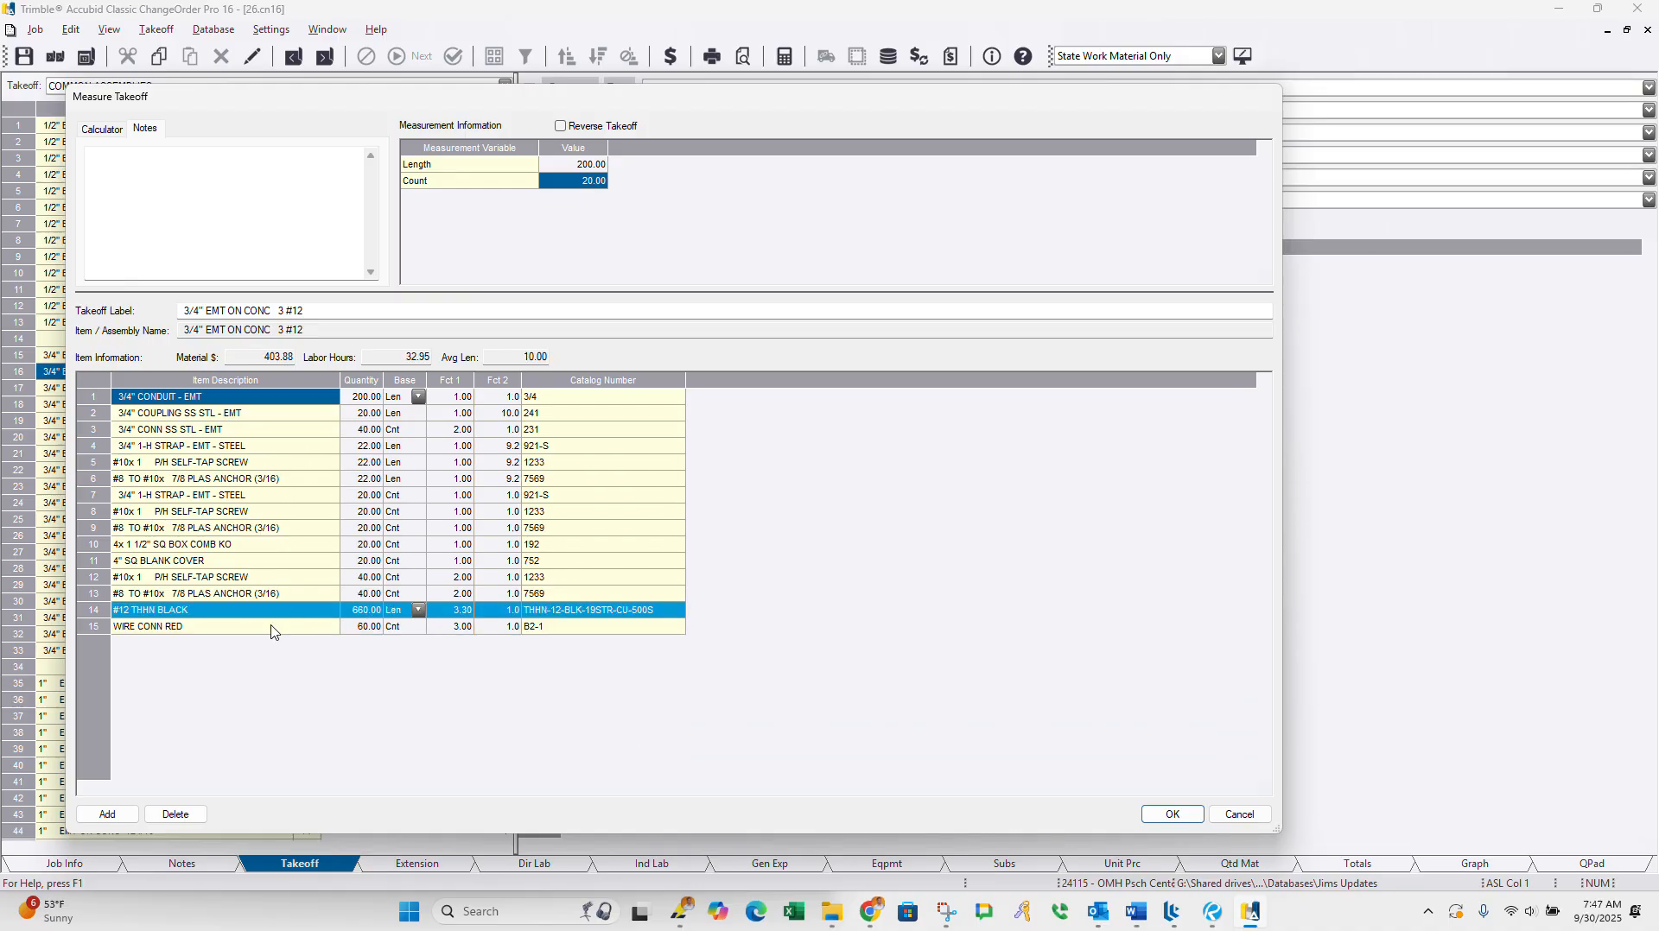
{"action": "left_click", "coordinate": [1170, 817]}
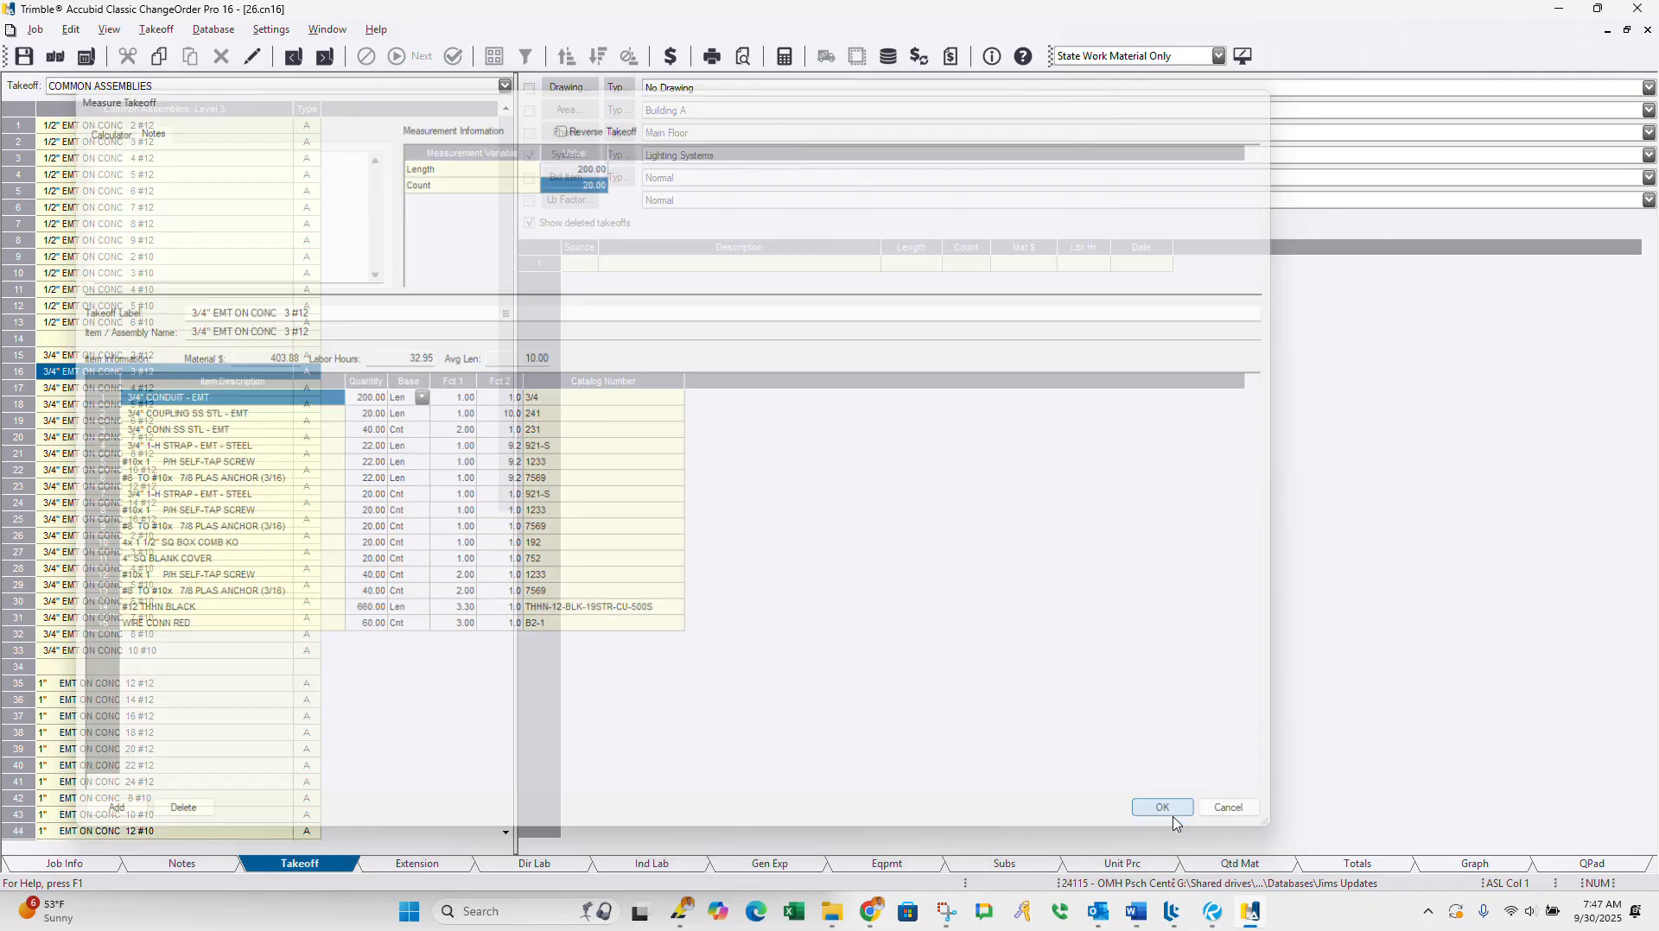
Step: Start a takeoff of the 1/2" EMT ON CONC assembly from the EMT STL SS - NO WIRE category under EMT (Branch)
{"action": "right_click", "coordinate": [161, 405]}
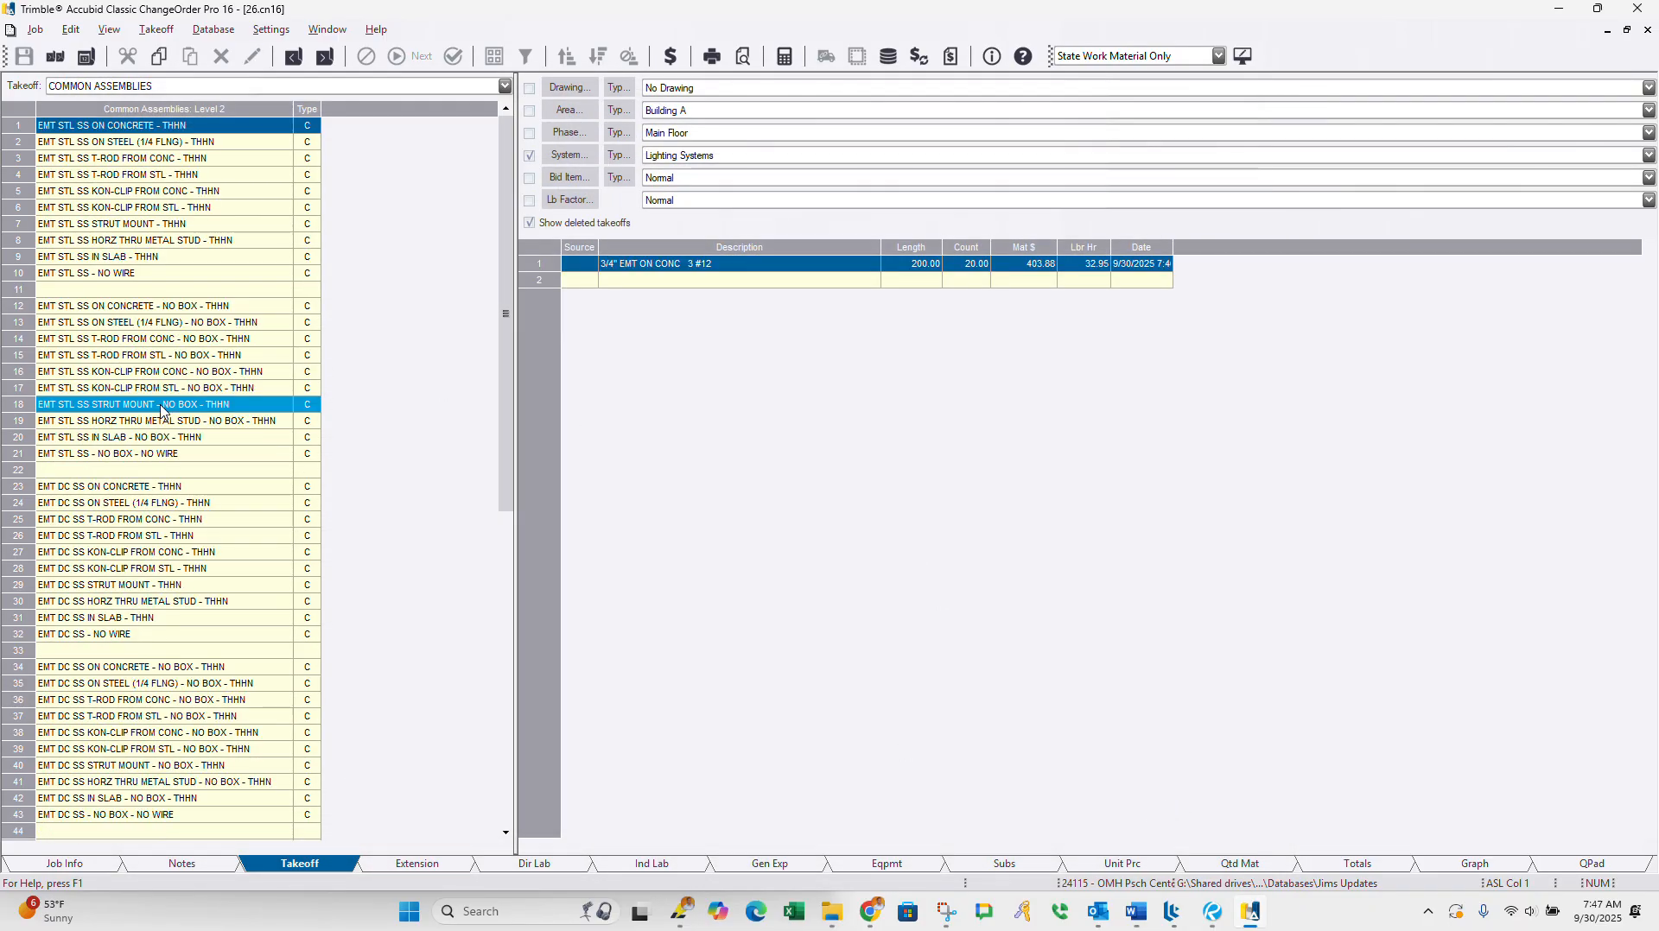
{"action": "double_click", "coordinate": [146, 127]}
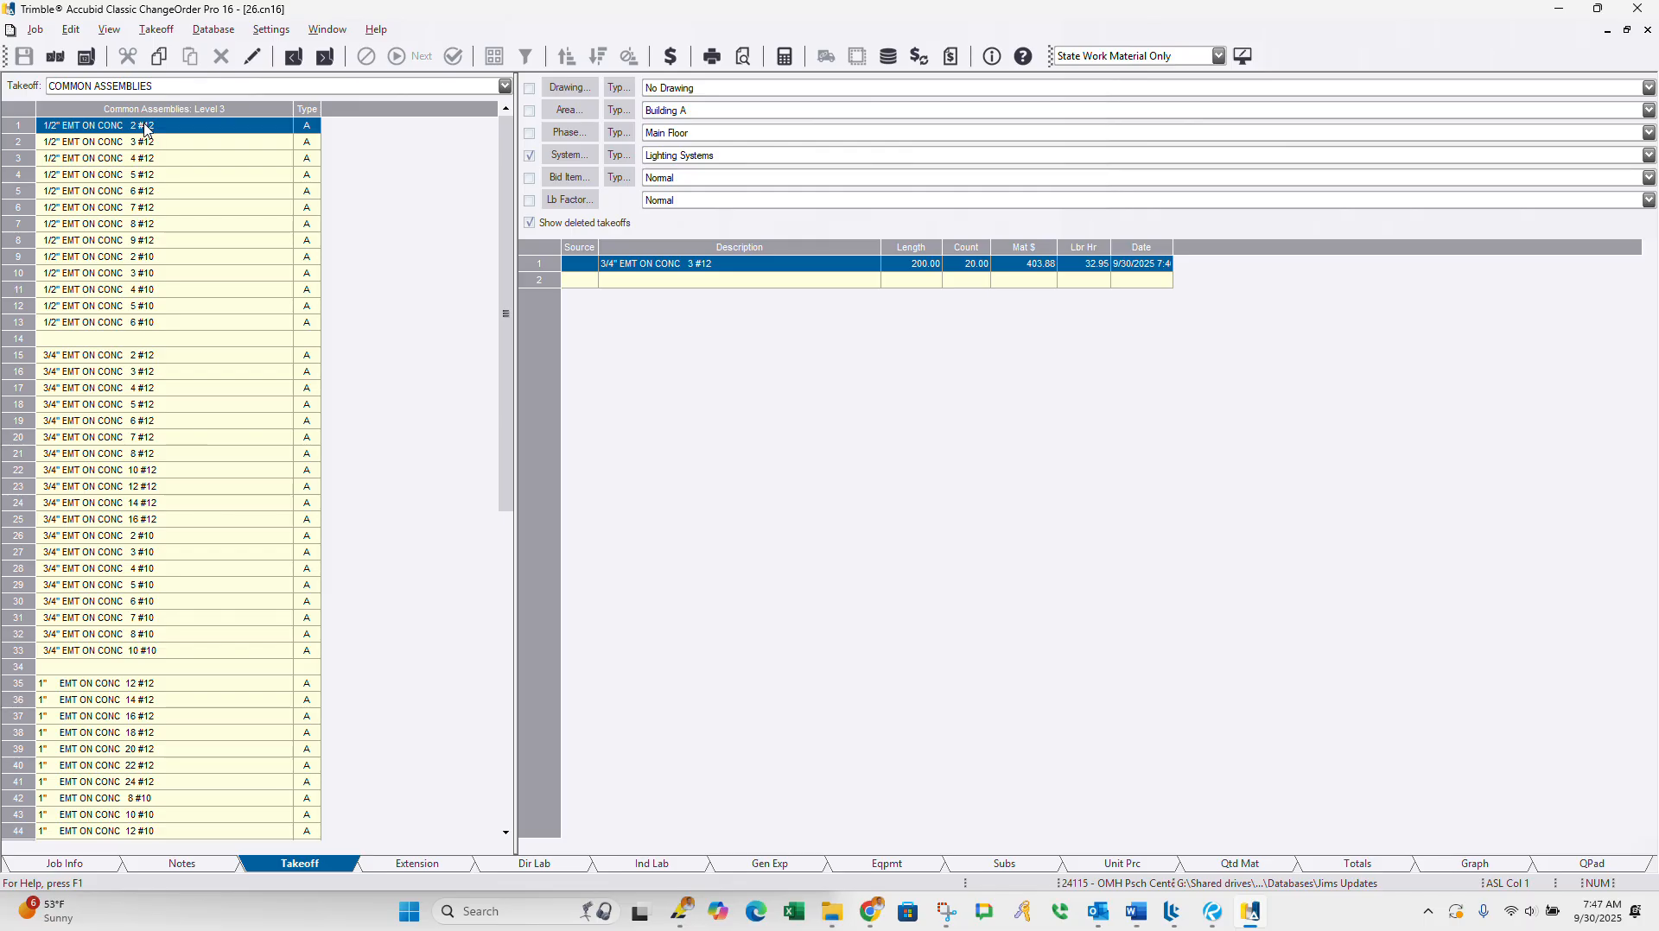
{"action": "right_click", "coordinate": [138, 322]}
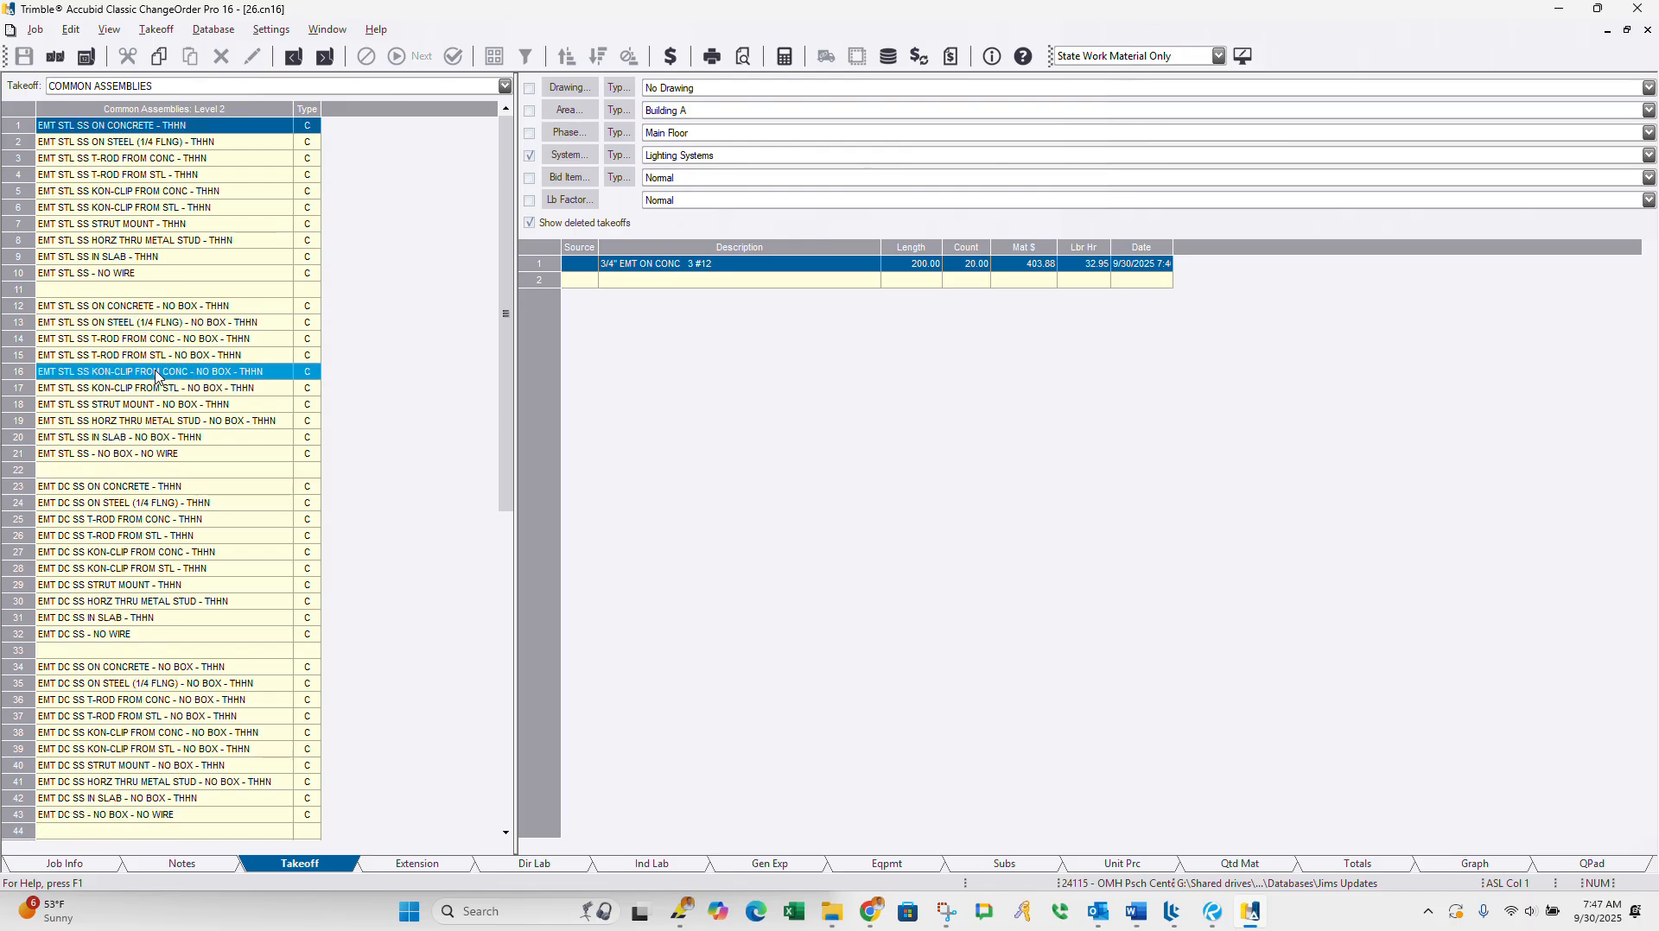
{"action": "double_click", "coordinate": [130, 274]}
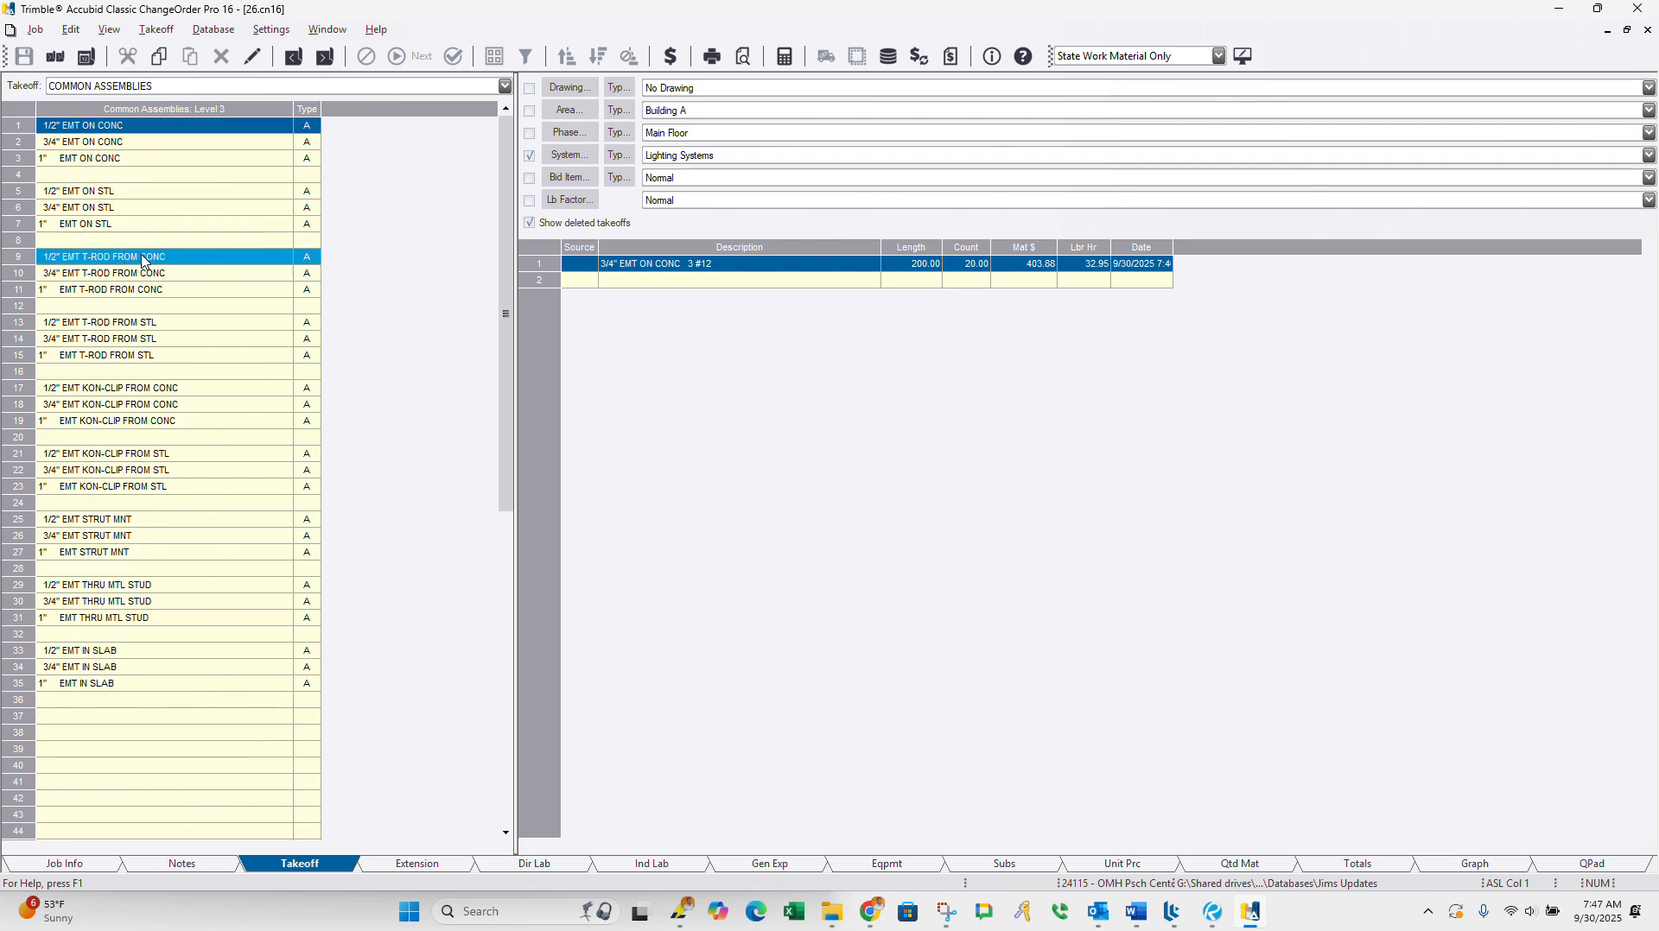
{"action": "double_click", "coordinate": [112, 127]}
Step: Set the 1/2" EMT ON CONC takeoff to a length of 50 and a count of 5, and add it to the job
{"action": "left_click", "coordinate": [597, 164]}
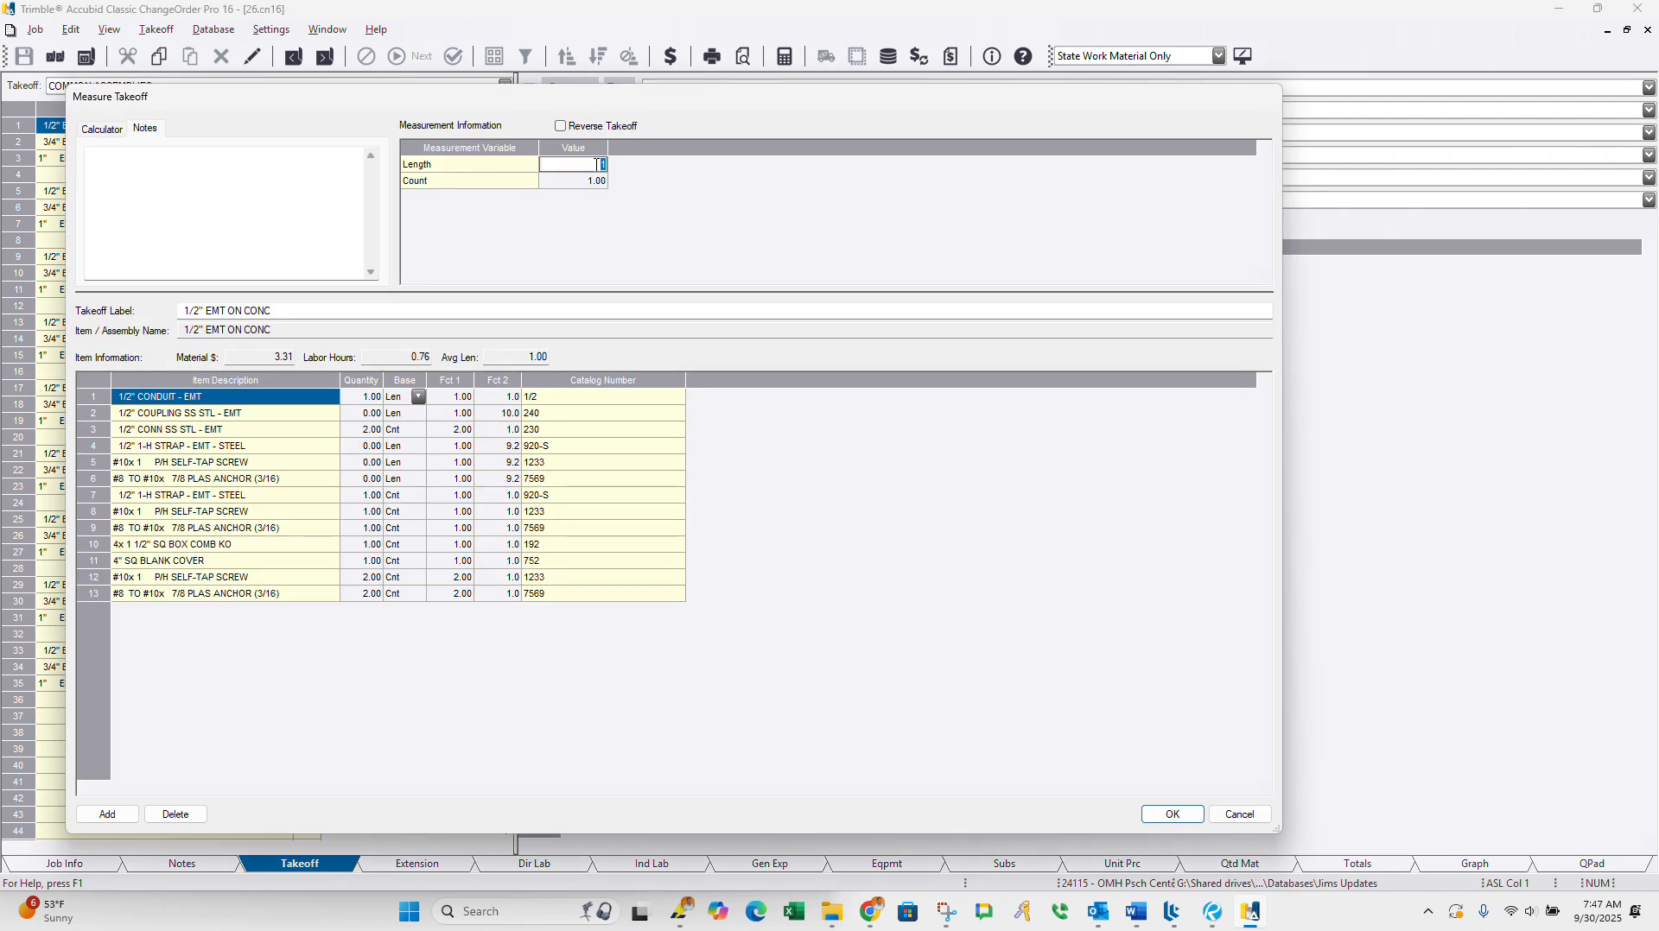
{"action": "type", "text": "50"}
{"action": "key", "text": "Return"}
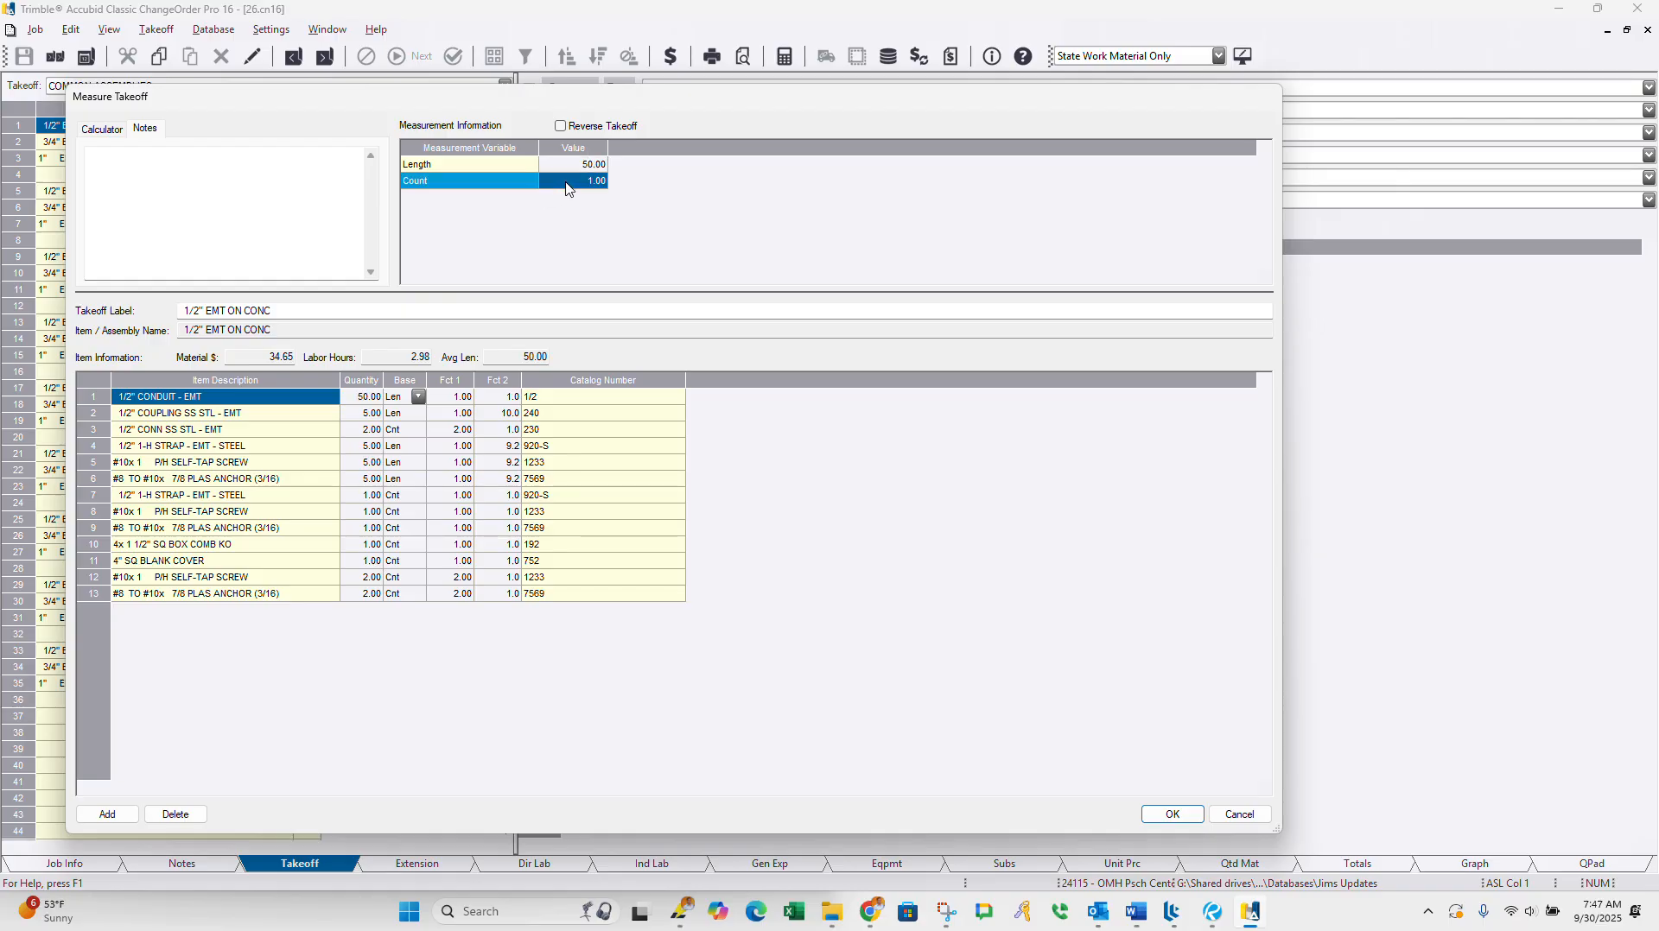
{"action": "left_click", "coordinate": [568, 183]}
{"action": "type", "text": "5"}
{"action": "key", "text": "Return"}
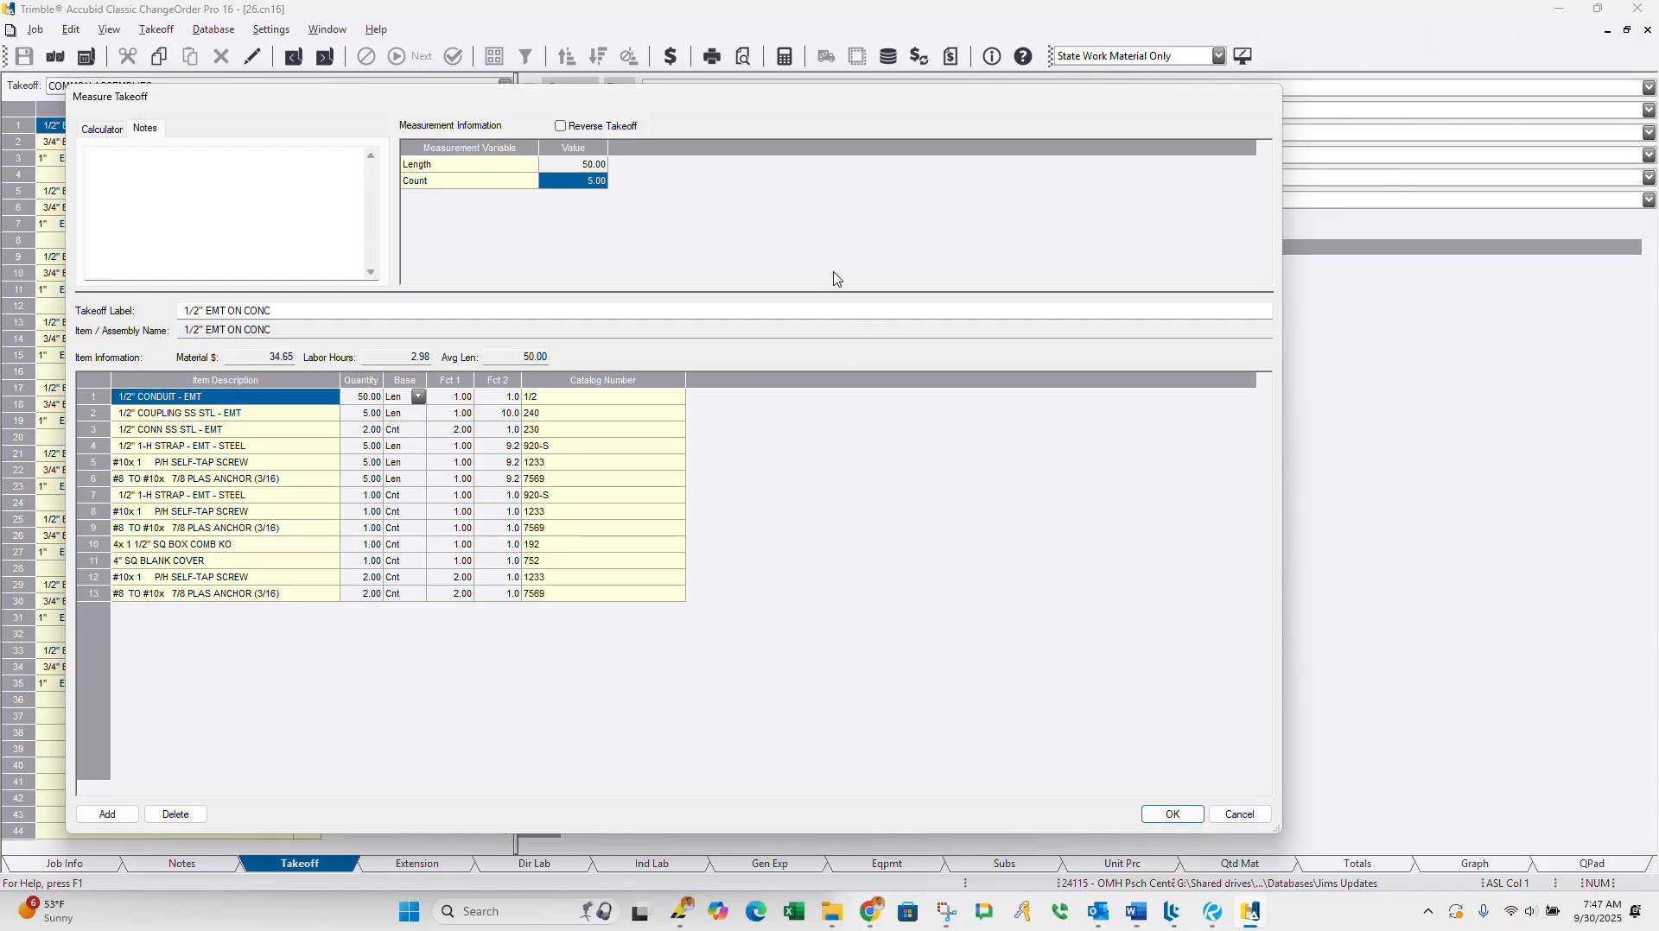
{"action": "left_click", "coordinate": [1167, 813]}
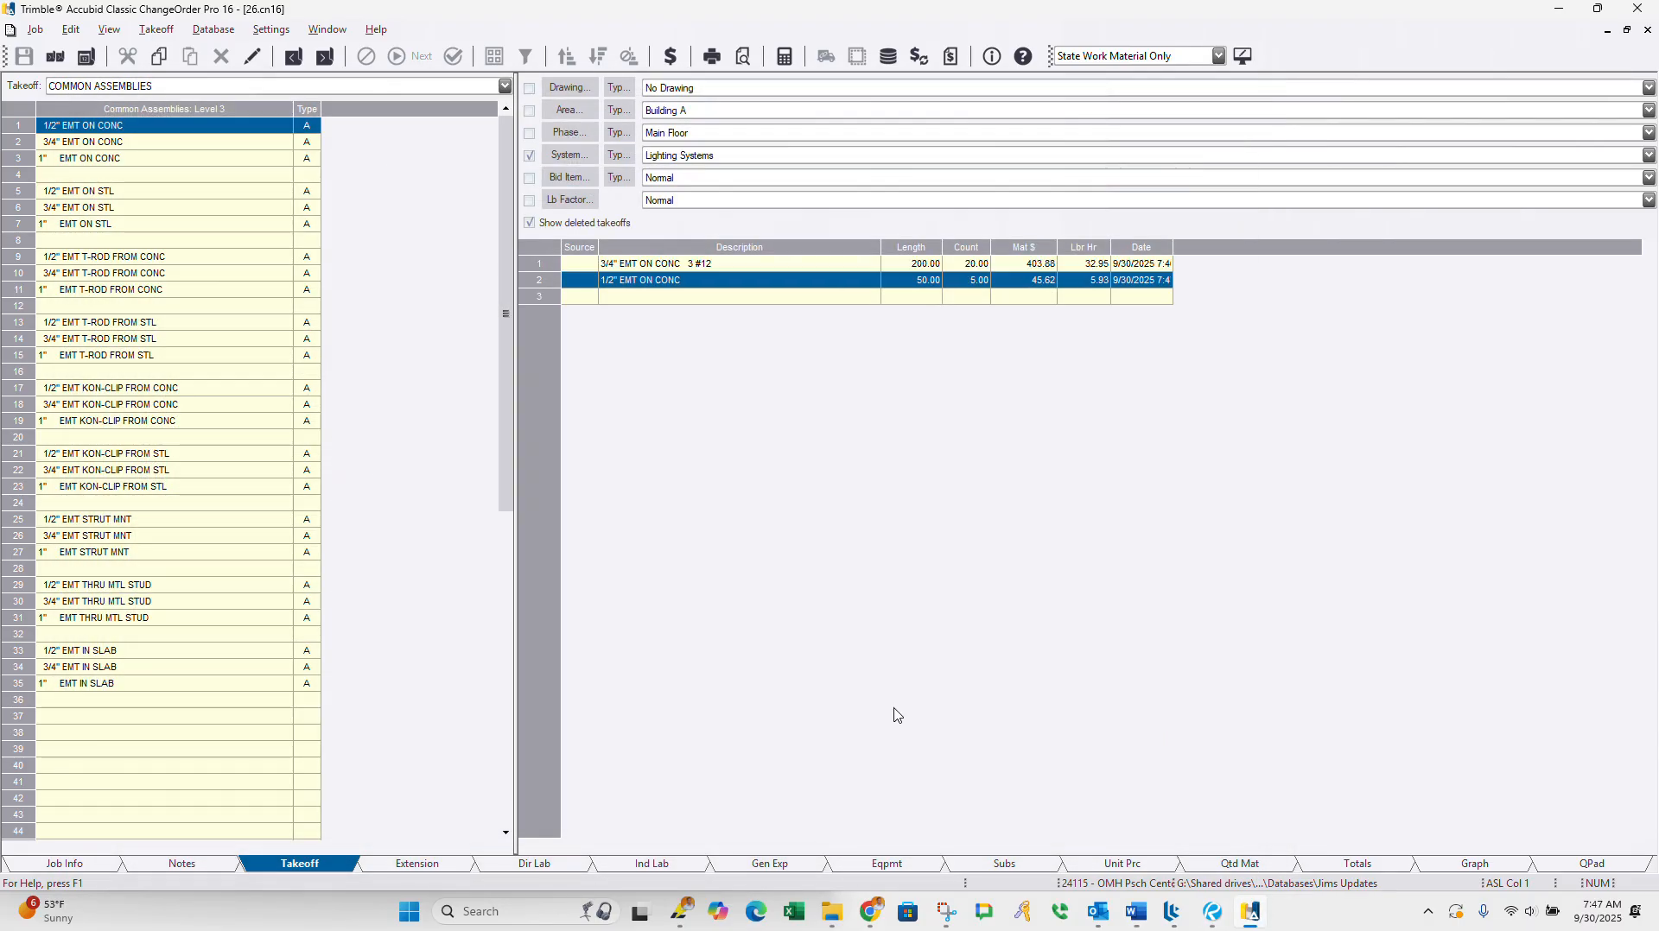
Step: Add a 30A A/C UNIT (ROOF MTD) takeoff with a count of 1 from MOTOR & EQUIPMENT CONNECTIONS, EQUIPMENT CONNECTION
{"action": "right_click", "coordinate": [94, 308]}
{"action": "right_click", "coordinate": [155, 357]}
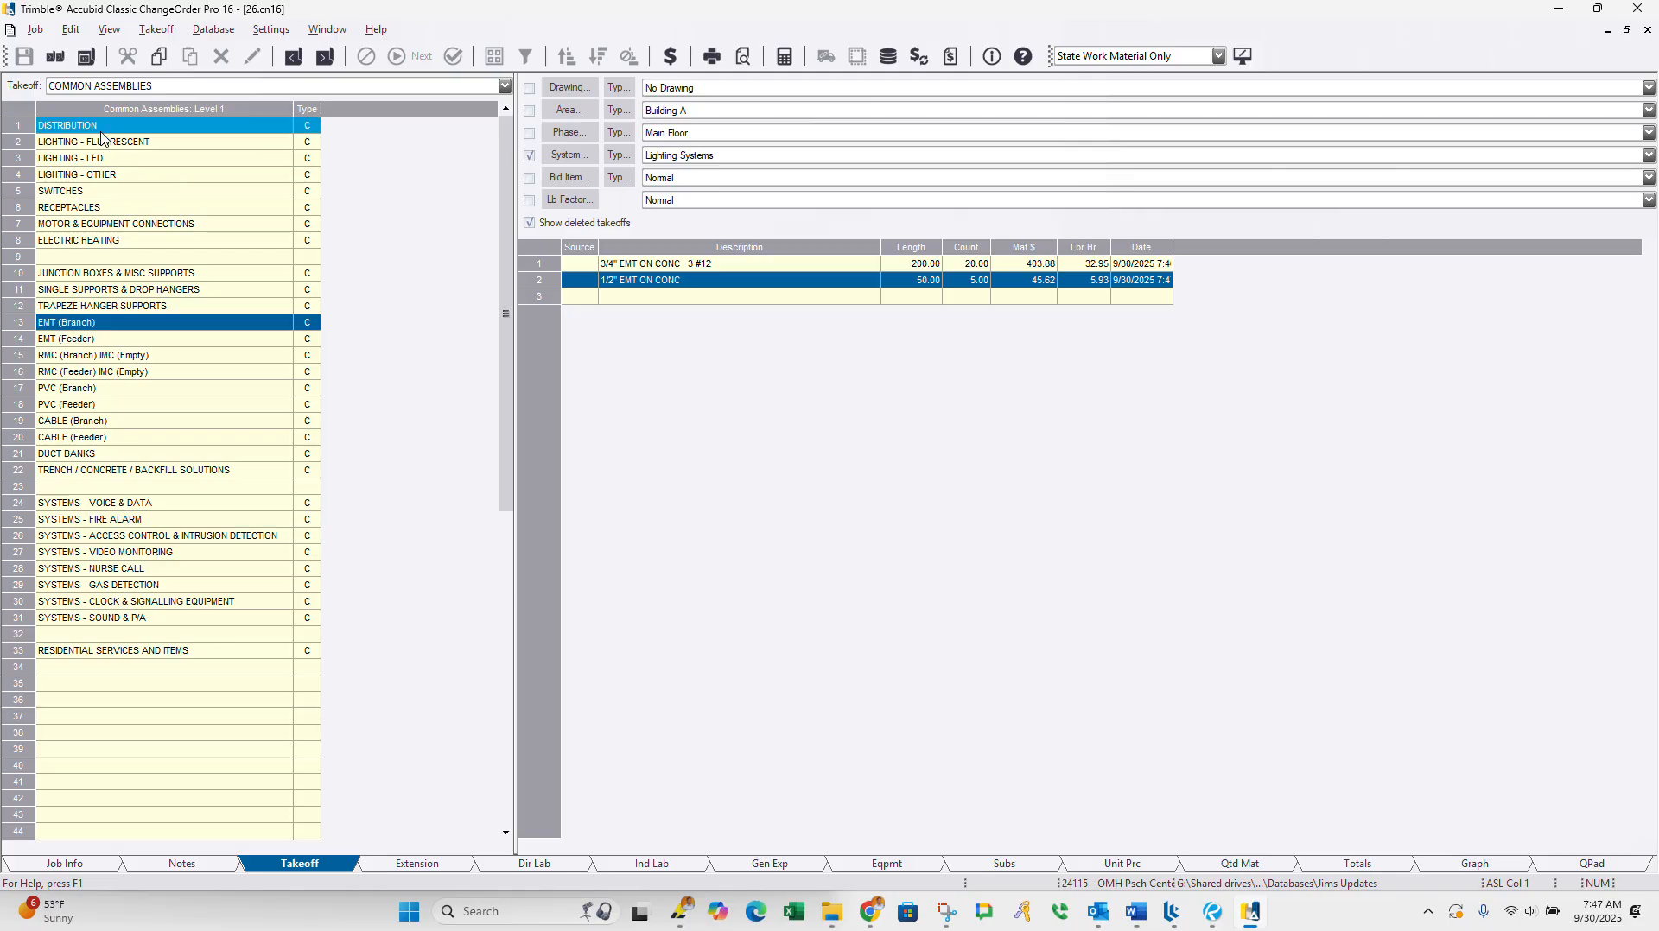
{"action": "double_click", "coordinate": [113, 224]}
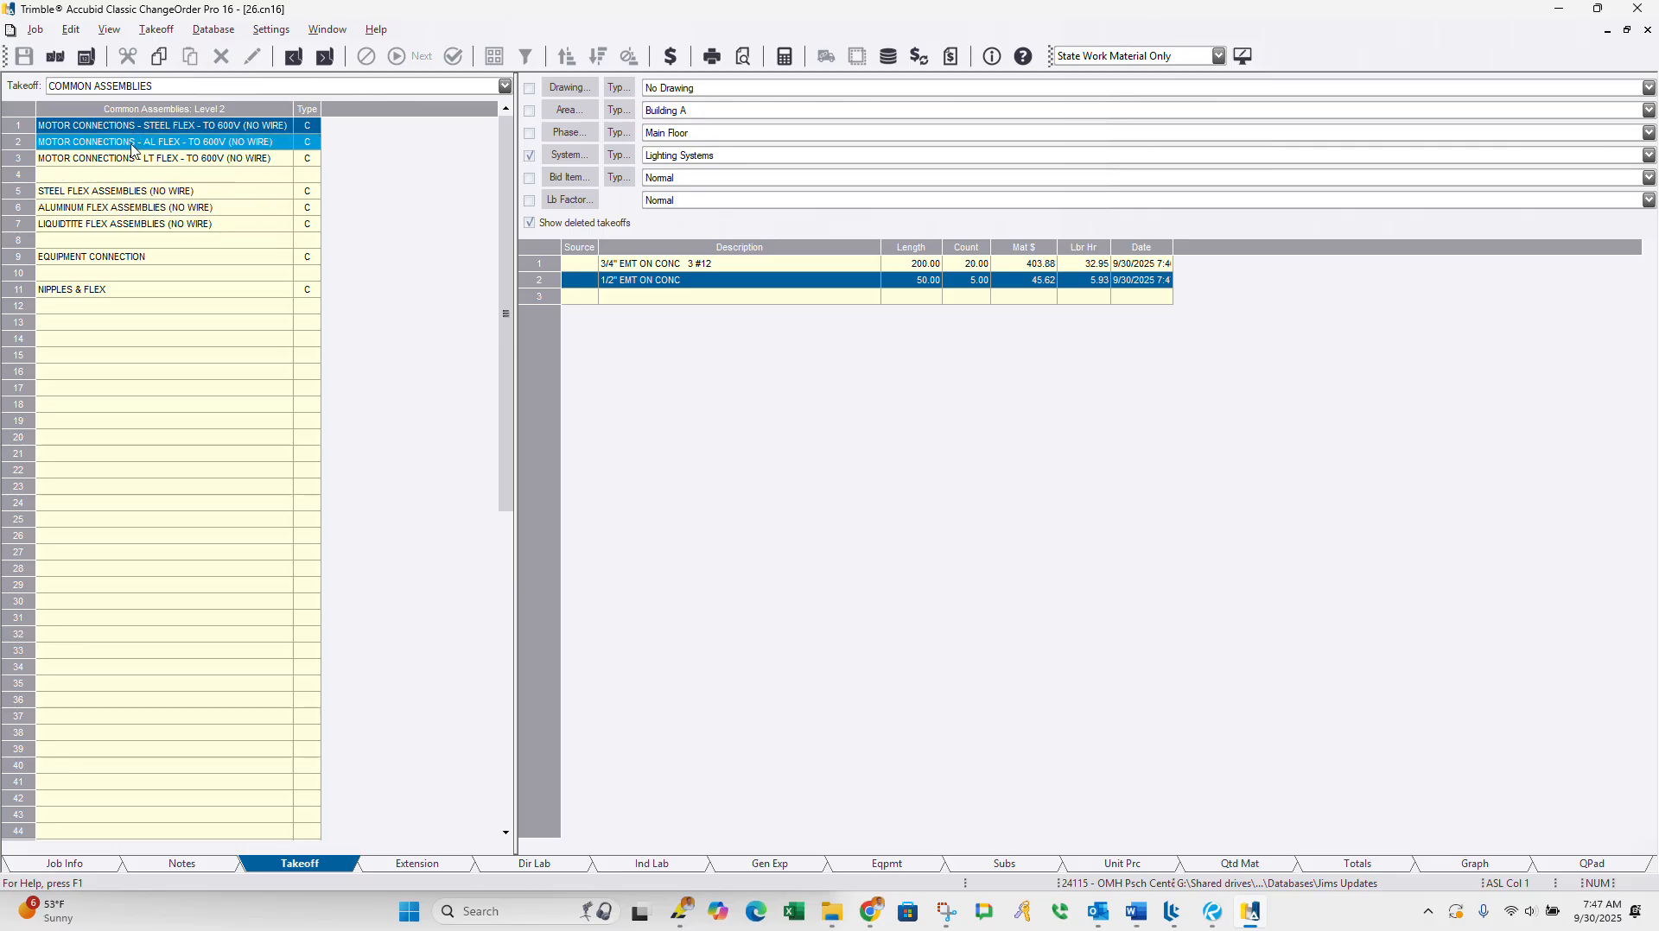
{"action": "double_click", "coordinate": [111, 256]}
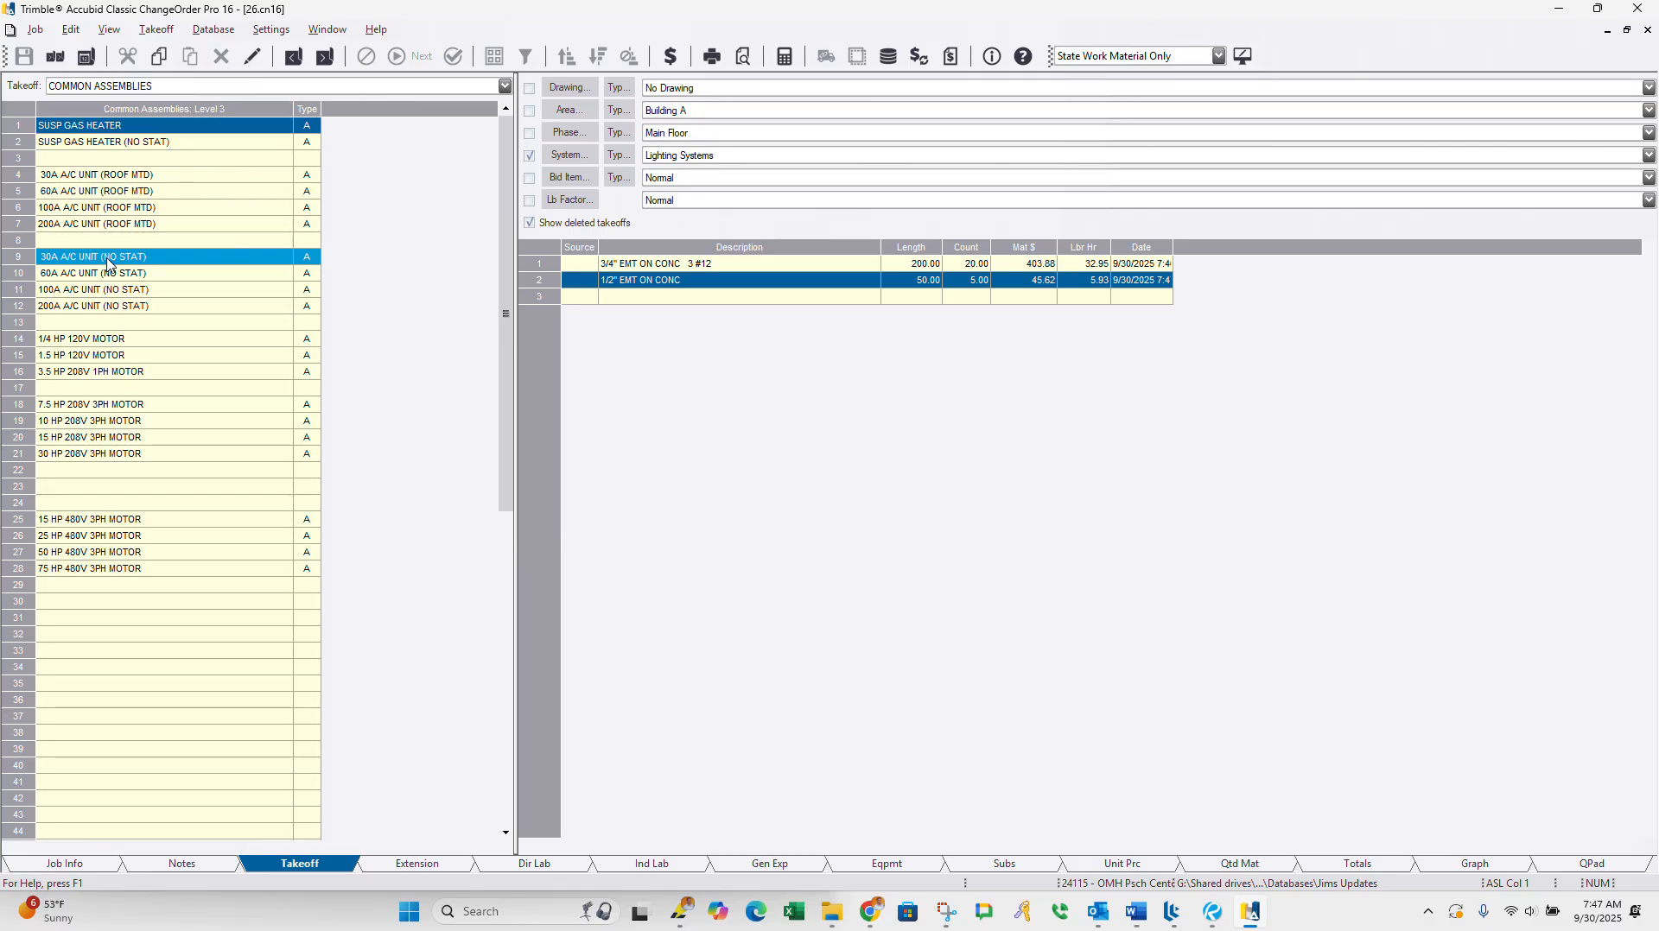
{"action": "left_click", "coordinate": [110, 176]}
{"action": "double_click", "coordinate": [110, 177]}
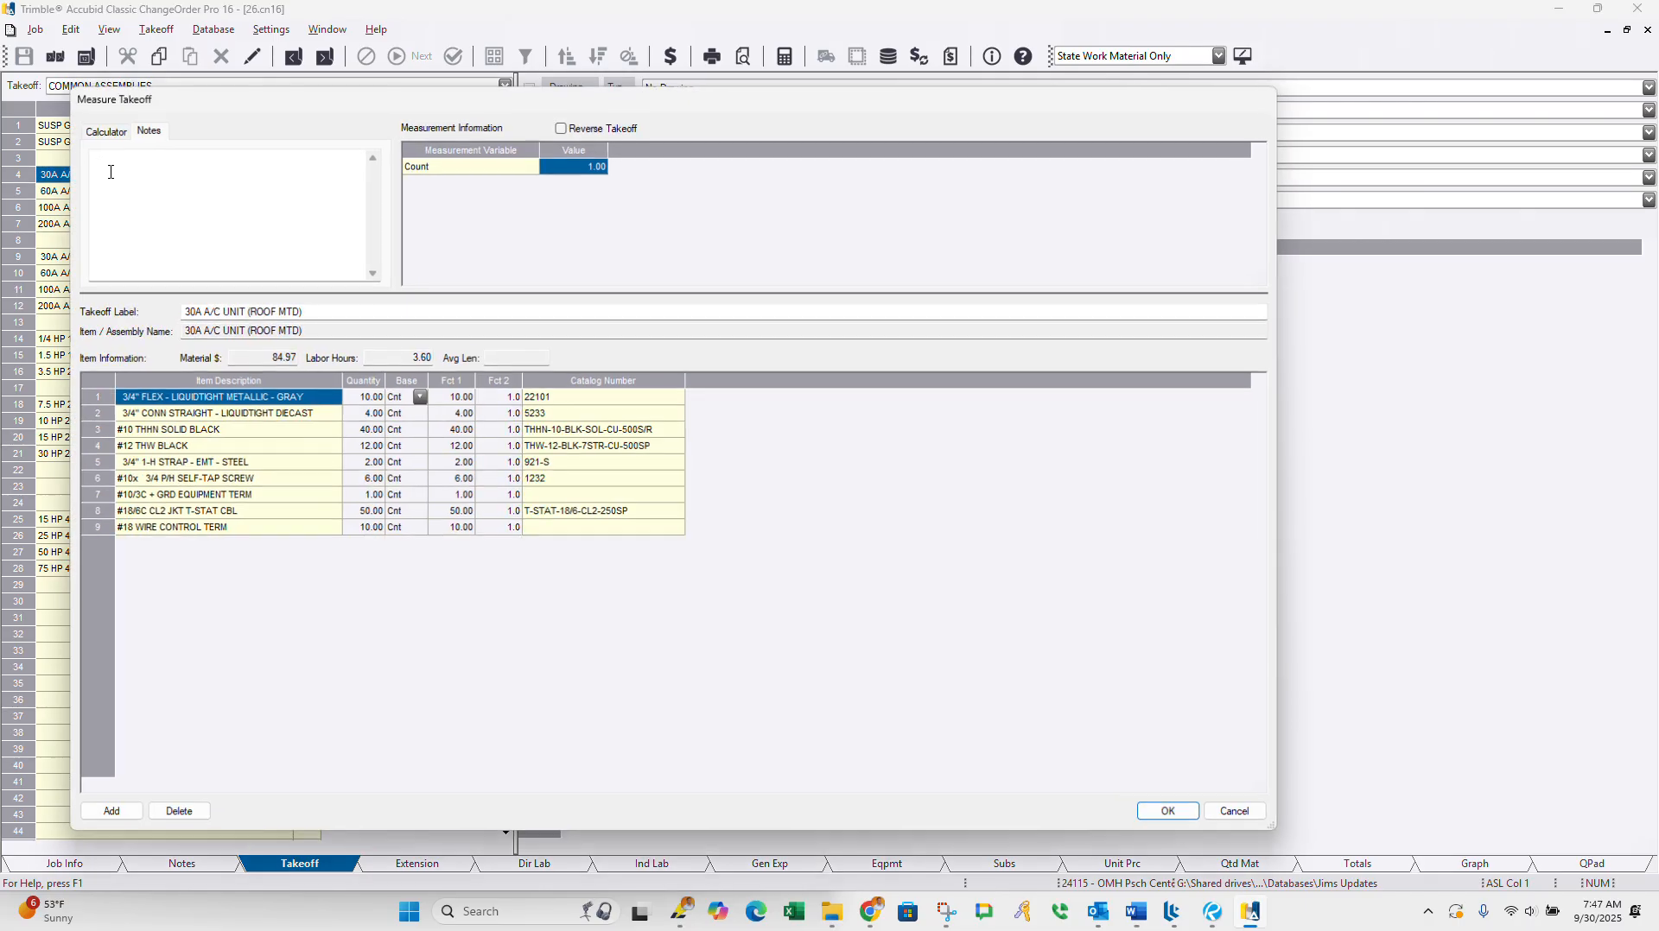
{"action": "left_click", "coordinate": [1172, 814]}
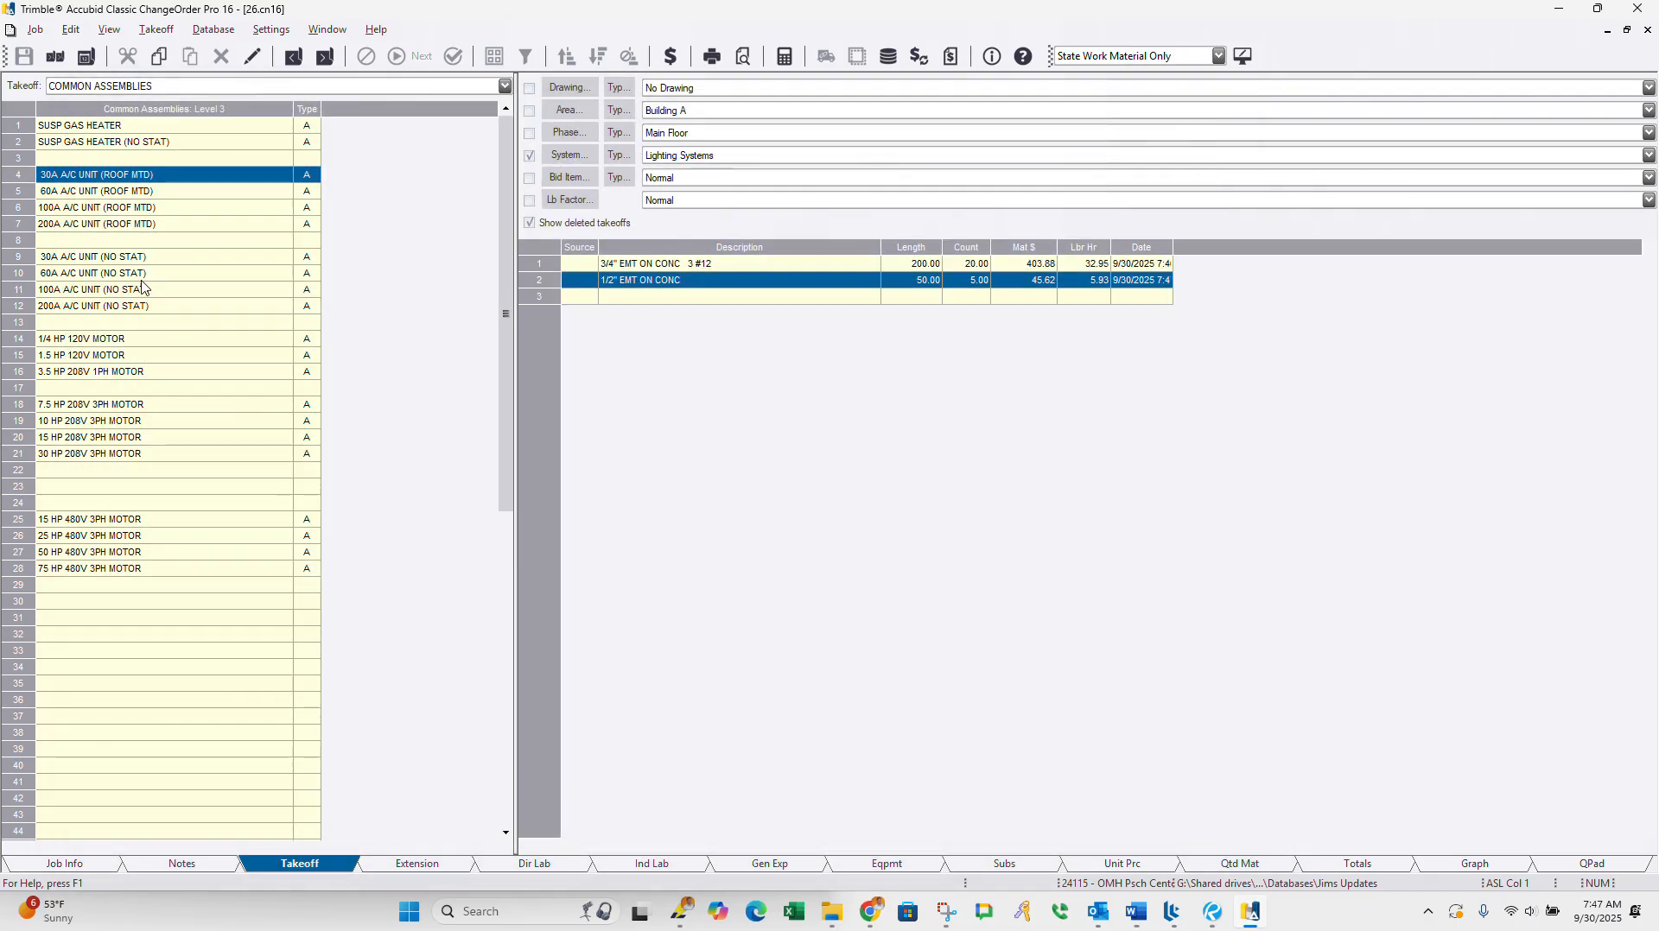
Step: Add one 30A 250/600V N/F DSN NEMA 3R disconnect takeoff from DISTRIBUTION, and return to the top level of the assembly list
{"action": "double_click", "coordinate": [144, 332]}
{"action": "double_click", "coordinate": [144, 332]}
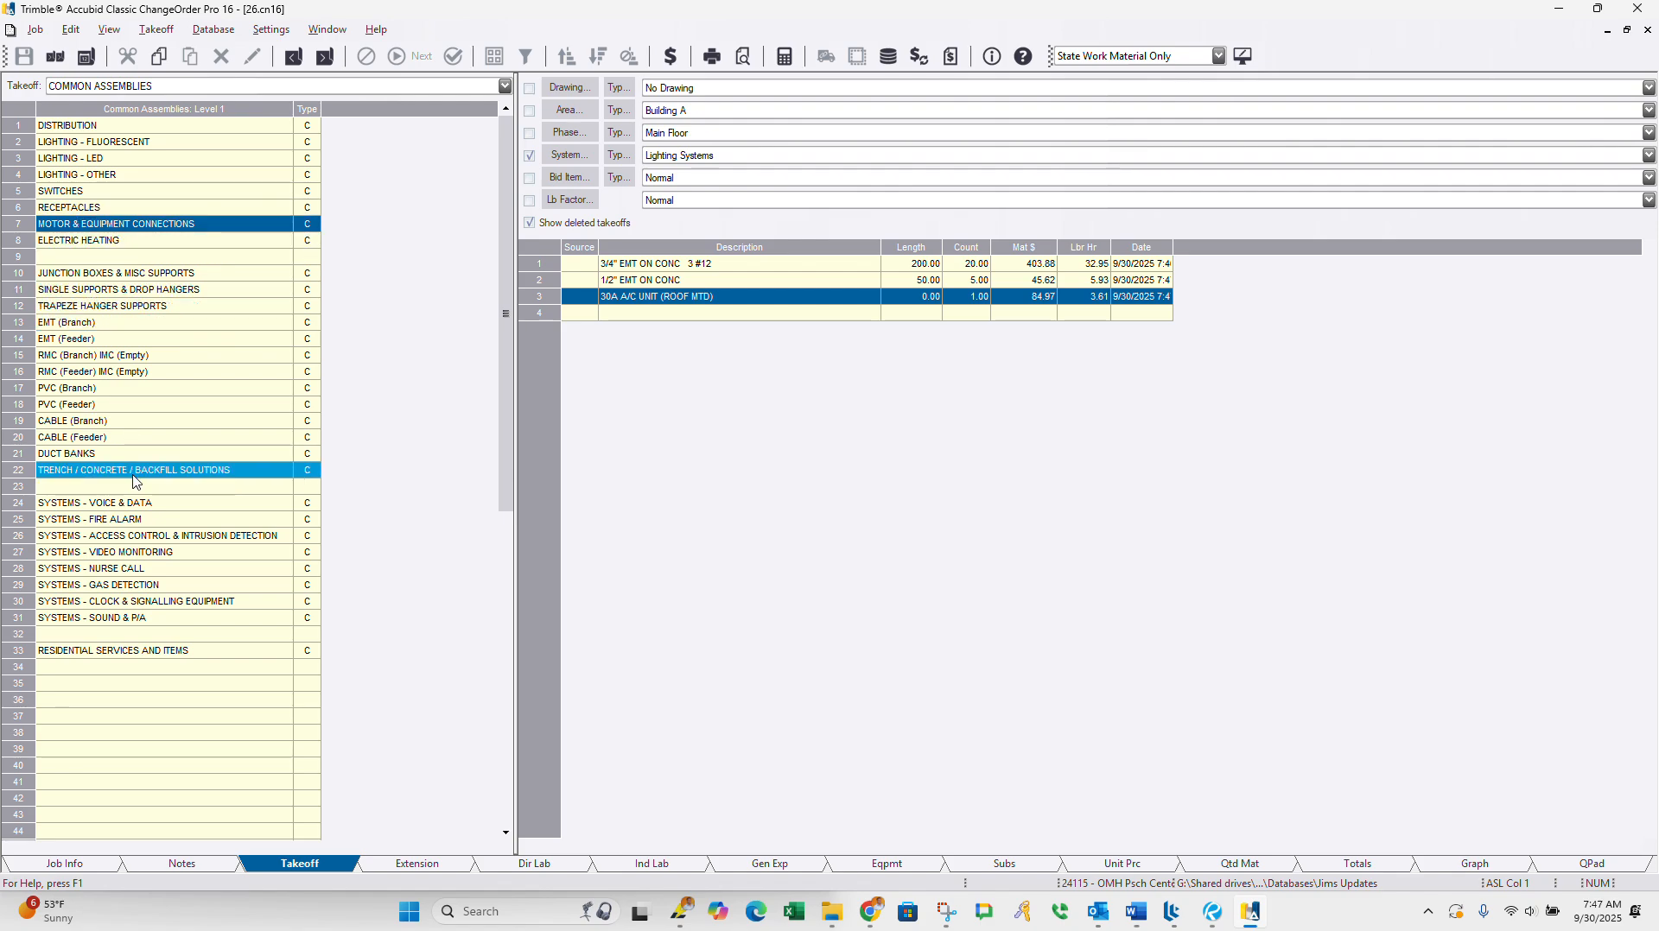
{"action": "double_click", "coordinate": [86, 126]}
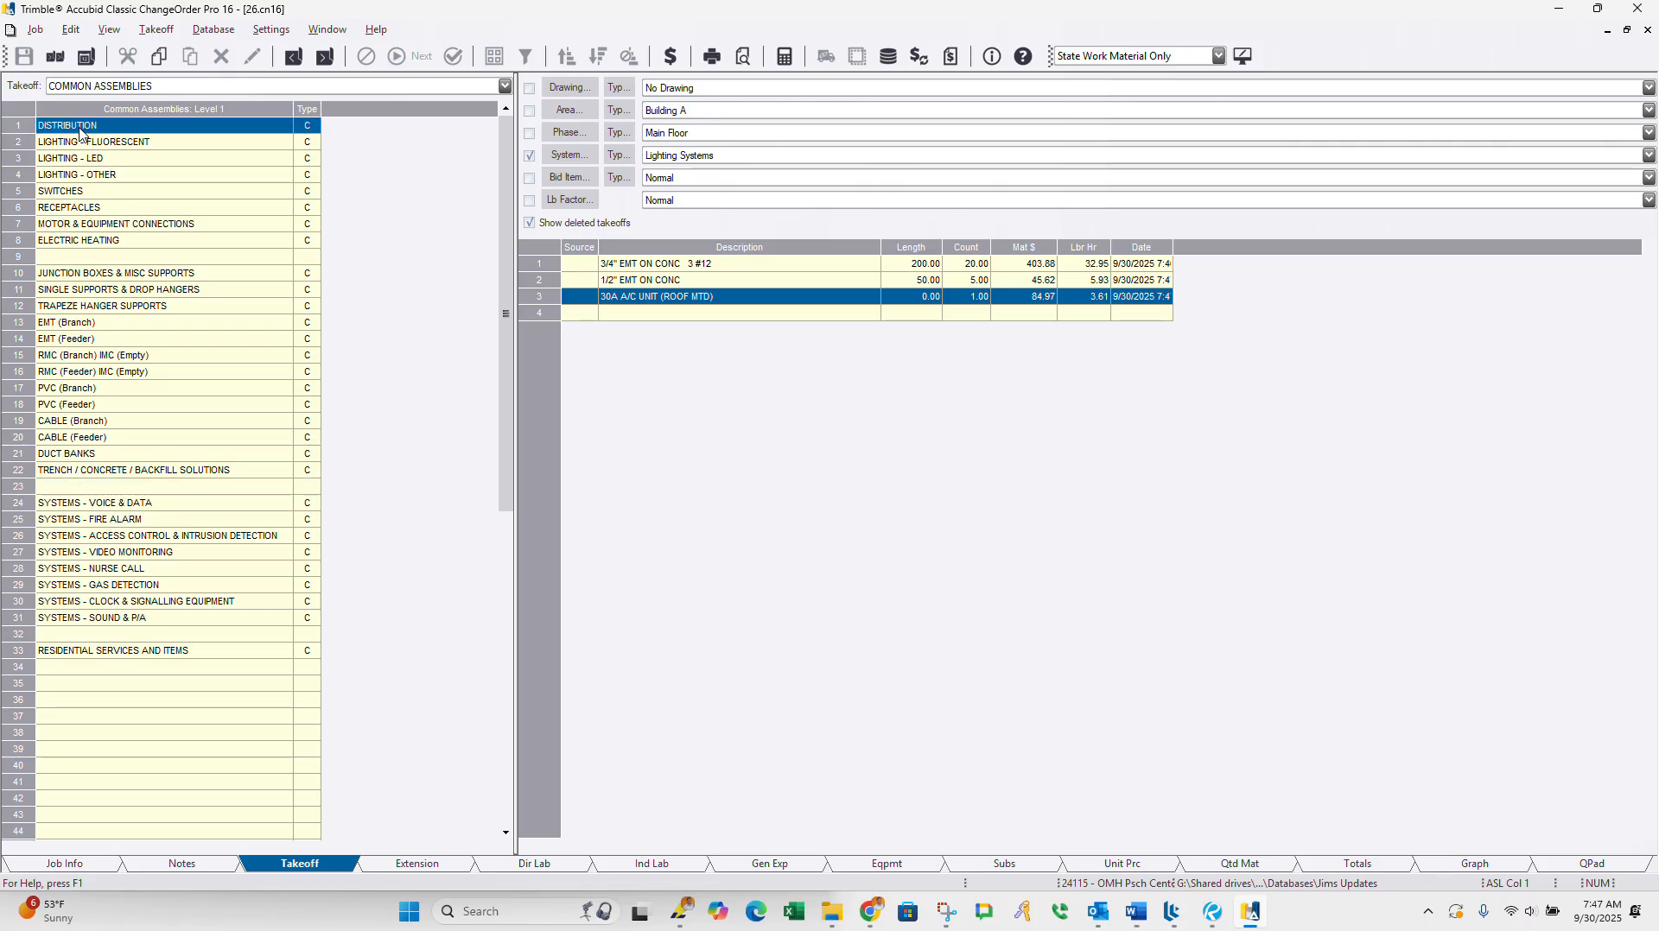
{"action": "double_click", "coordinate": [116, 184]}
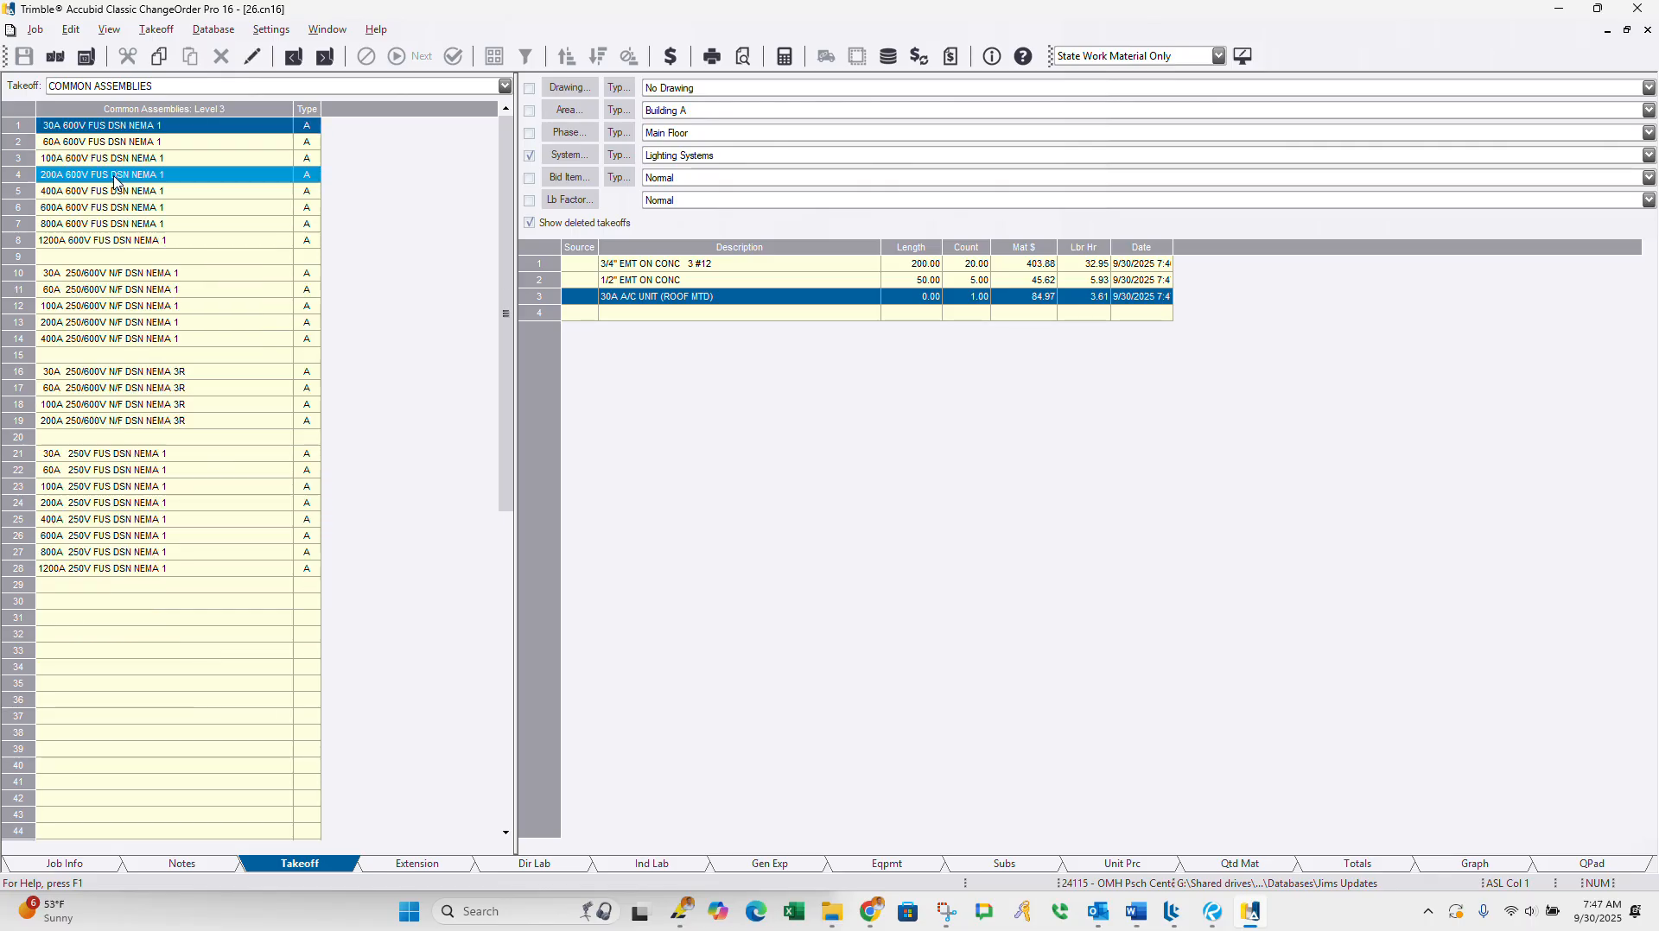
{"action": "double_click", "coordinate": [134, 373]}
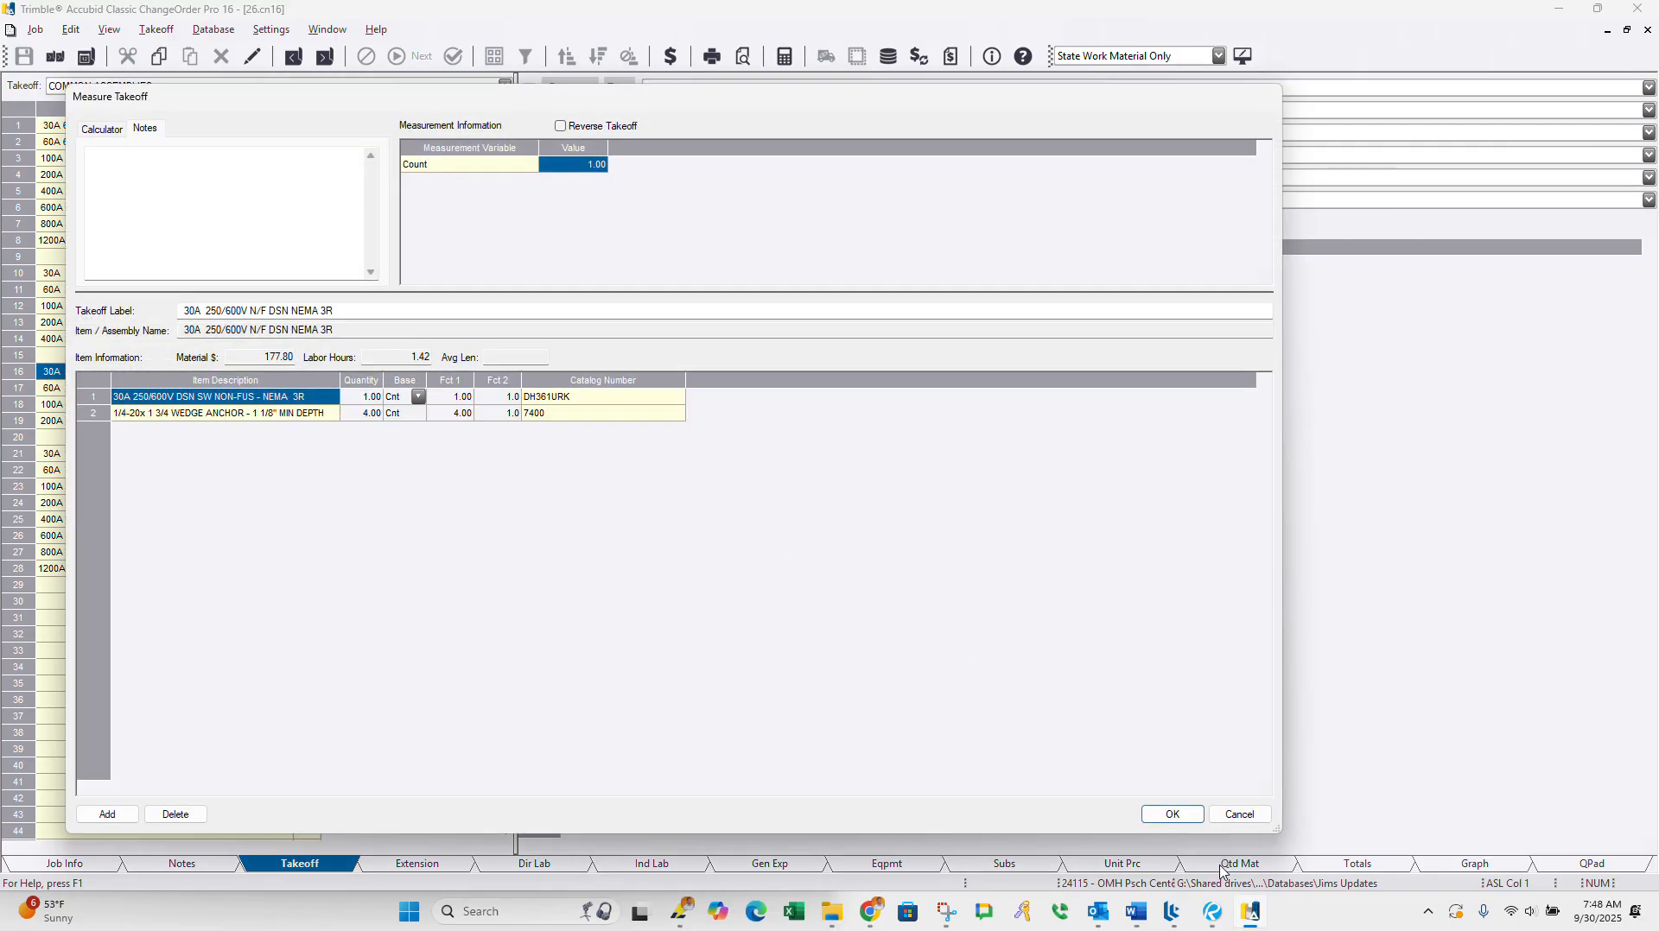
{"action": "left_click", "coordinate": [1176, 816]}
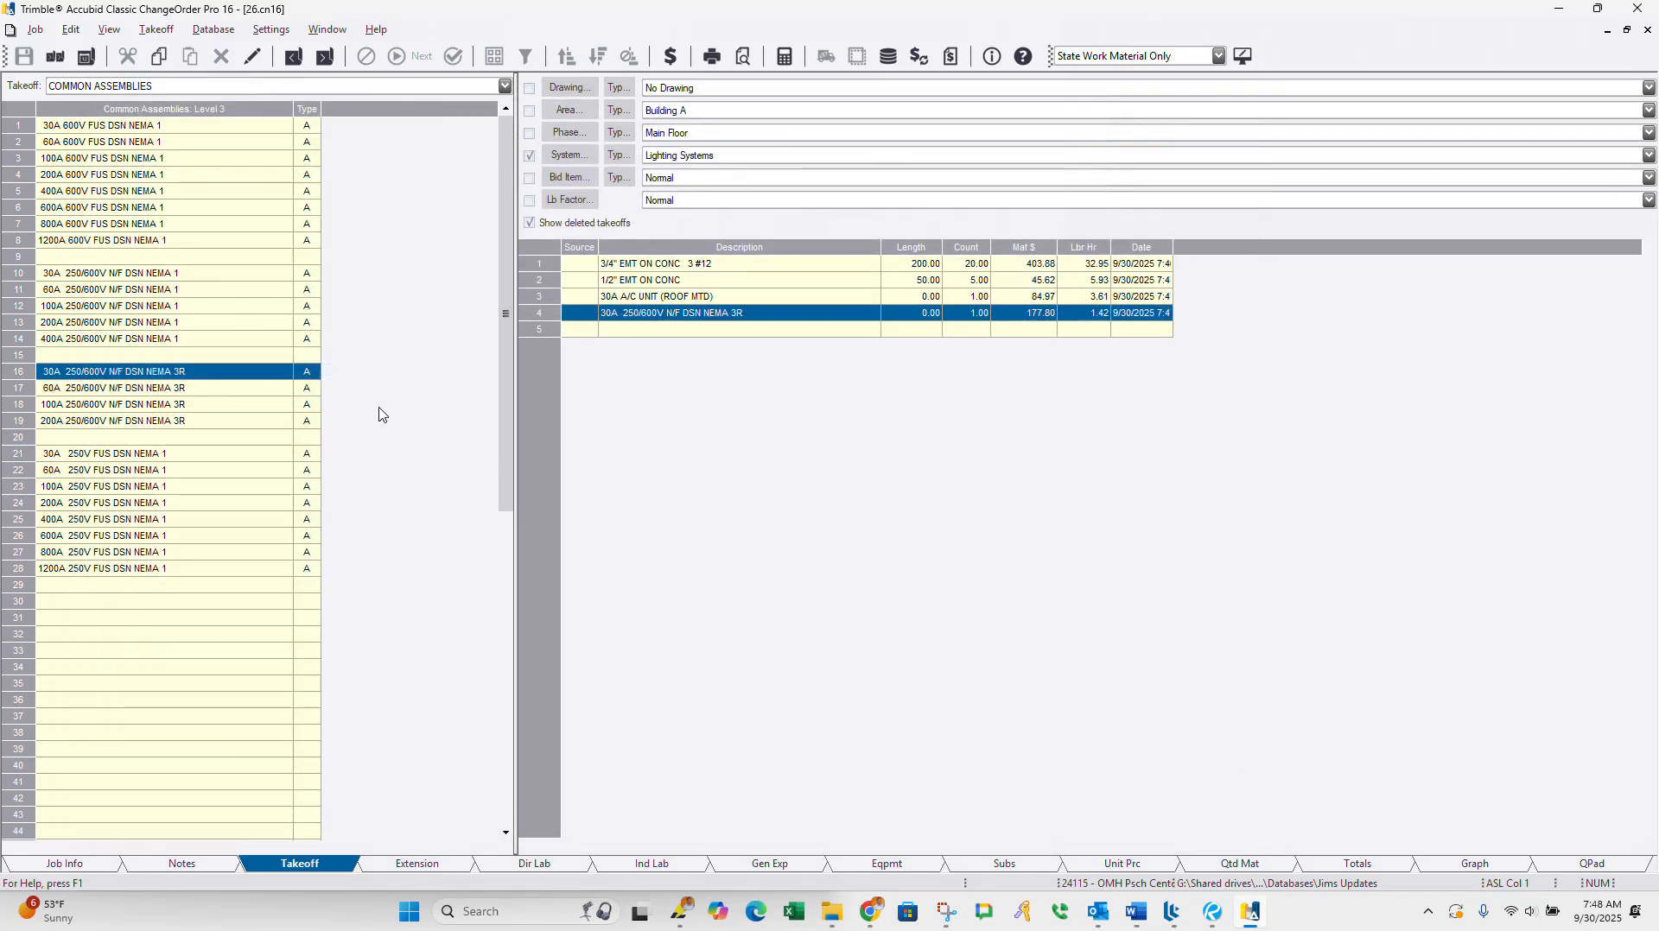
{"action": "right_click", "coordinate": [374, 381]}
{"action": "right_click", "coordinate": [374, 386]}
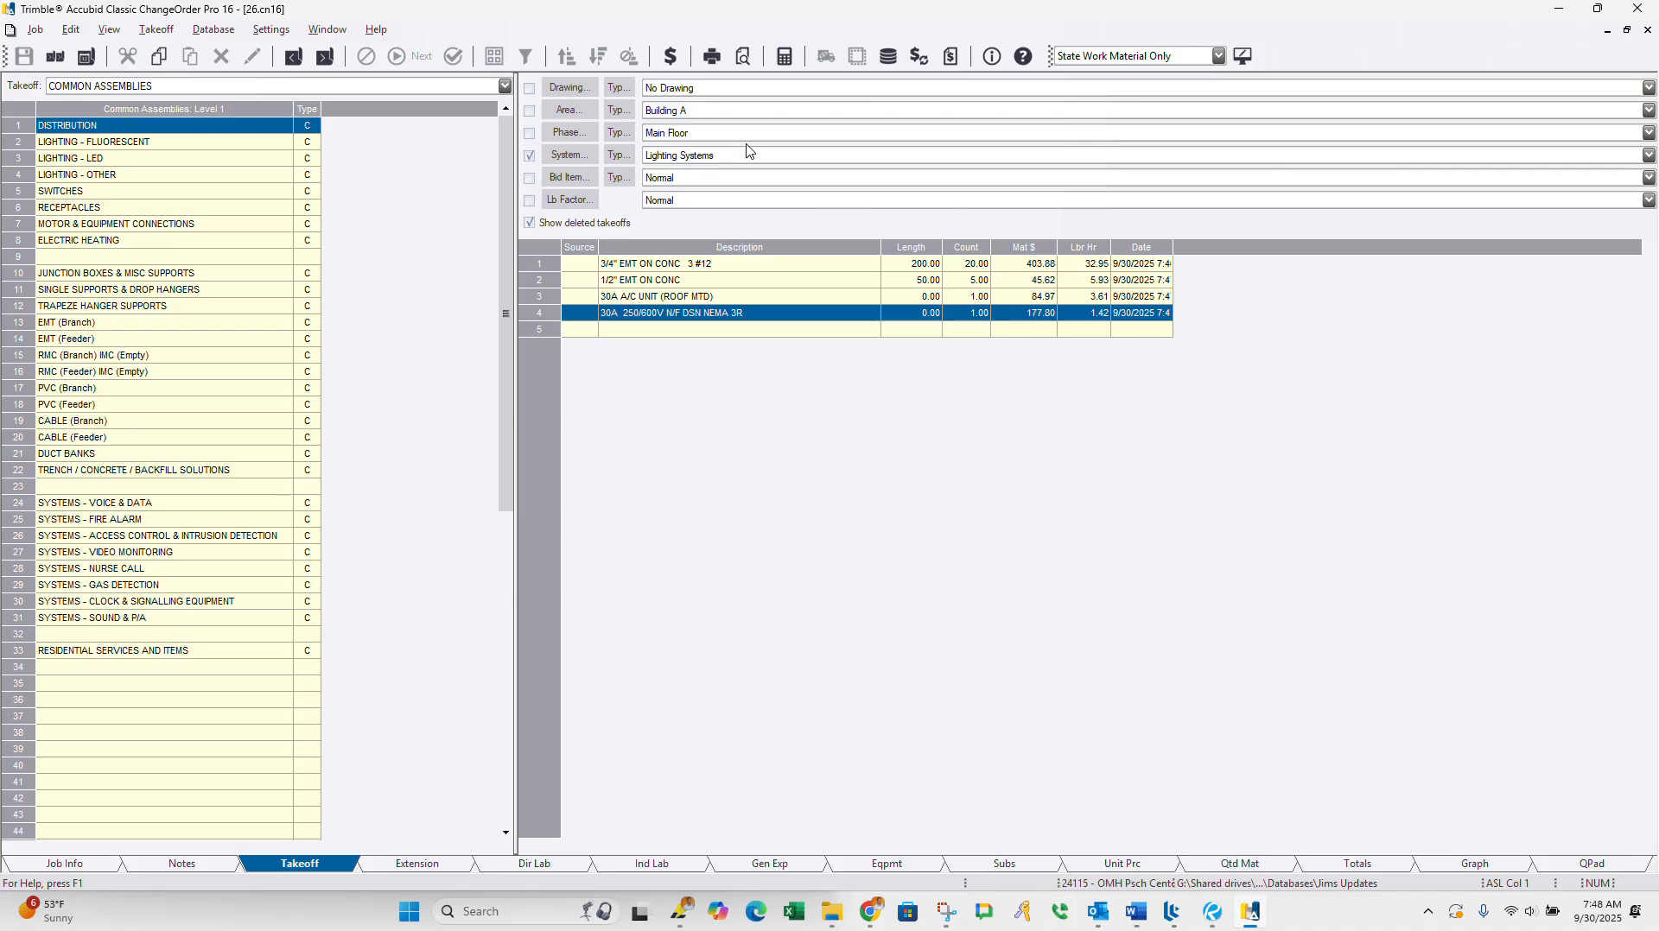
Step: Preview the change notice report, review the itemized breakdown and final amount on both pages, and close the preview
{"action": "left_click", "coordinate": [752, 64]}
{"action": "left_click", "coordinate": [745, 65]}
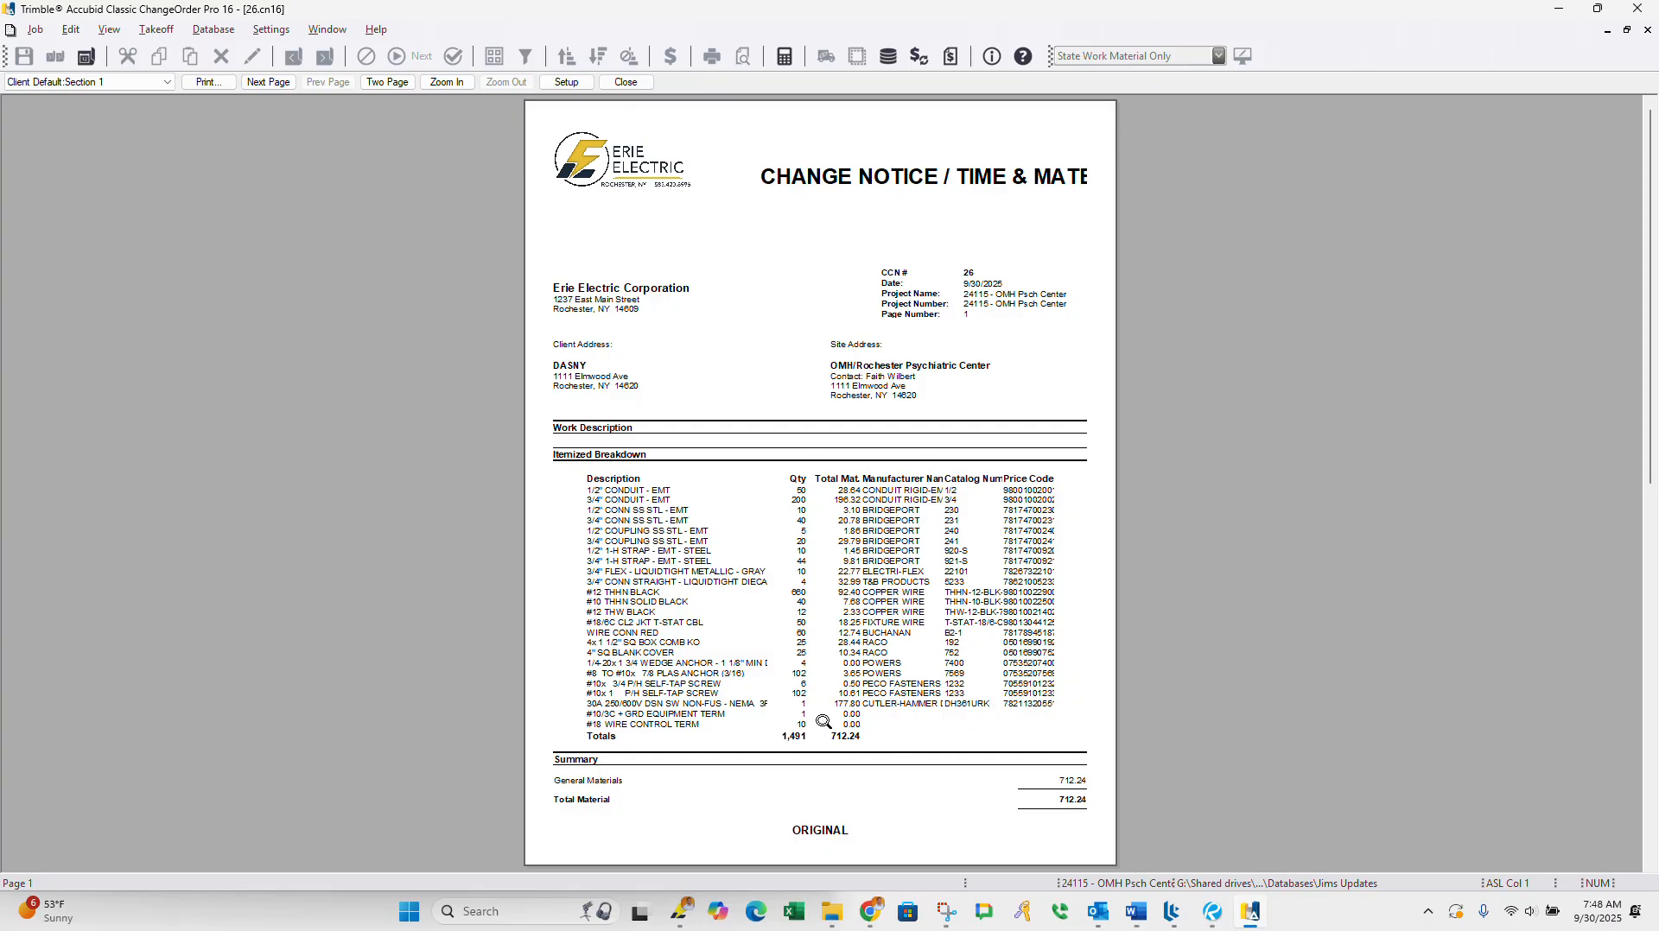
{"action": "scroll", "coordinate": [799, 709], "scroll_direction": "down", "scroll_amount": 1}
{"action": "scroll", "coordinate": [787, 704], "scroll_direction": "up", "scroll_amount": 1}
{"action": "scroll", "coordinate": [820, 412], "scroll_direction": "down", "scroll_amount": 1}
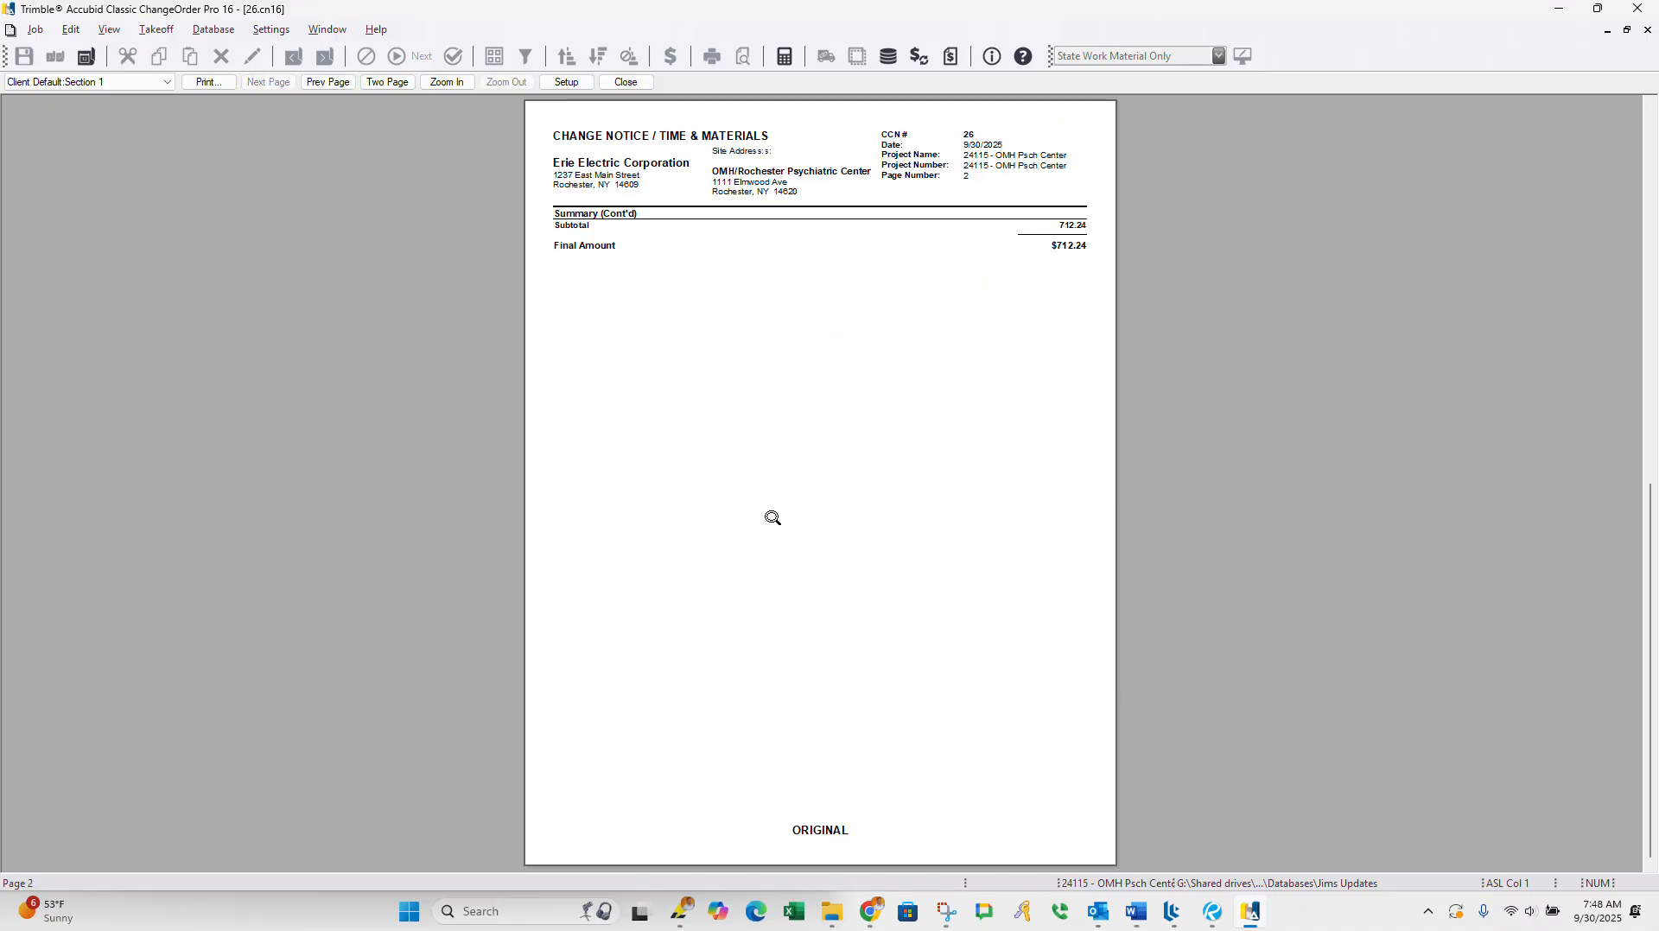
{"action": "scroll", "coordinate": [770, 519], "scroll_direction": "up", "scroll_amount": 1}
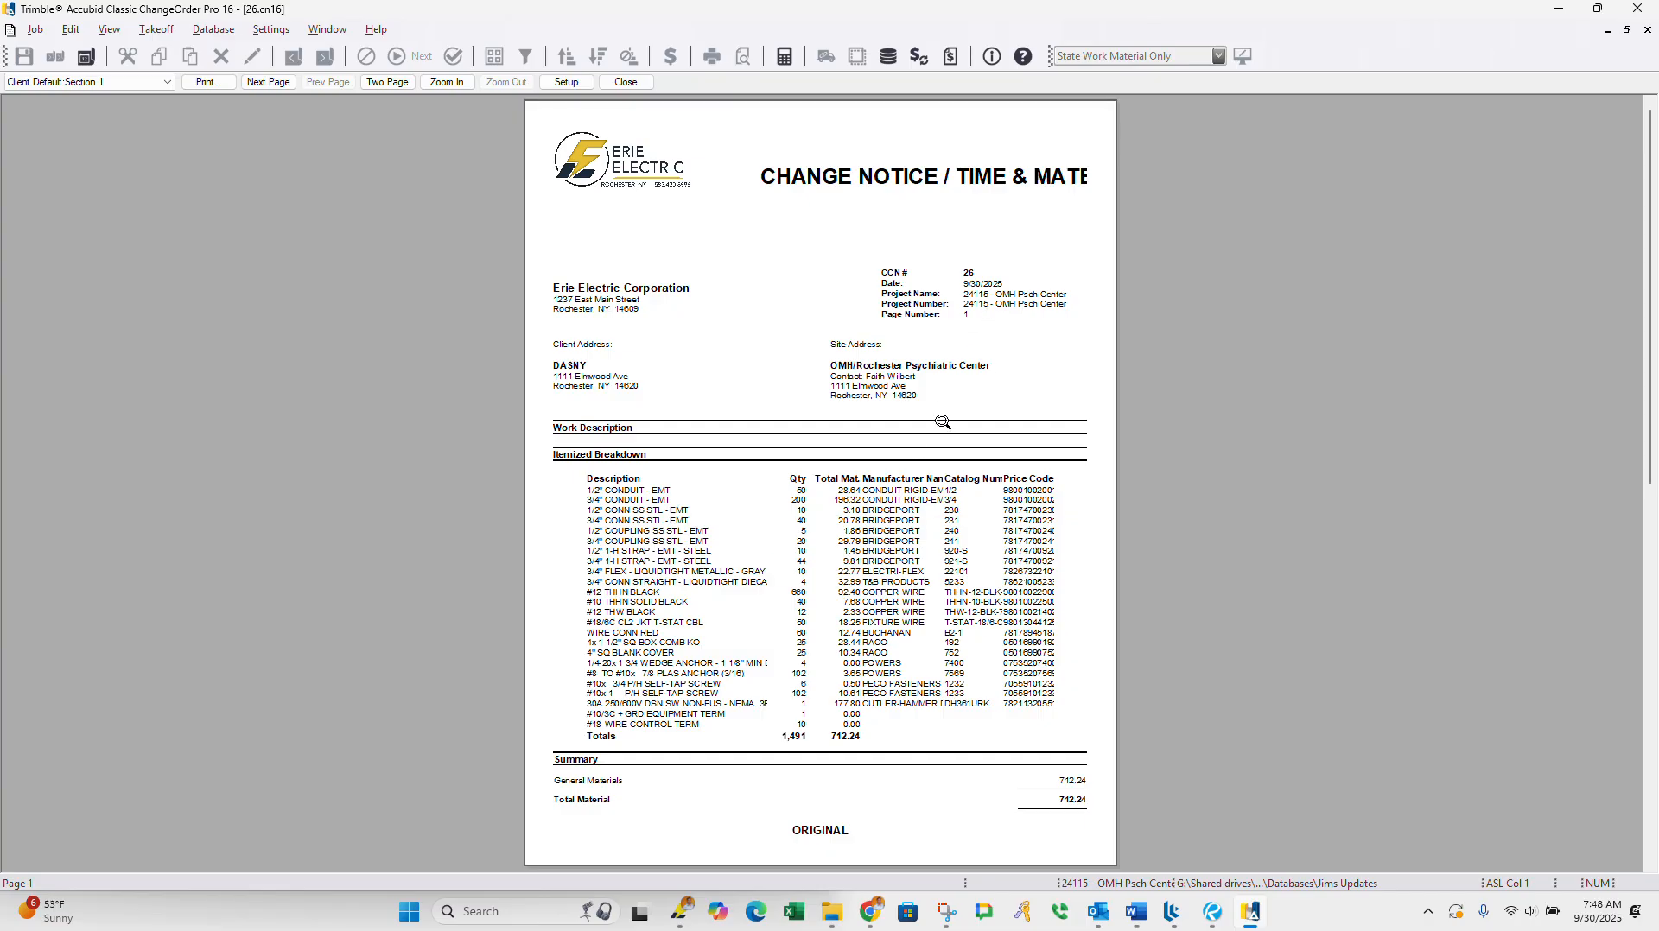
{"action": "left_click", "coordinate": [625, 82]}
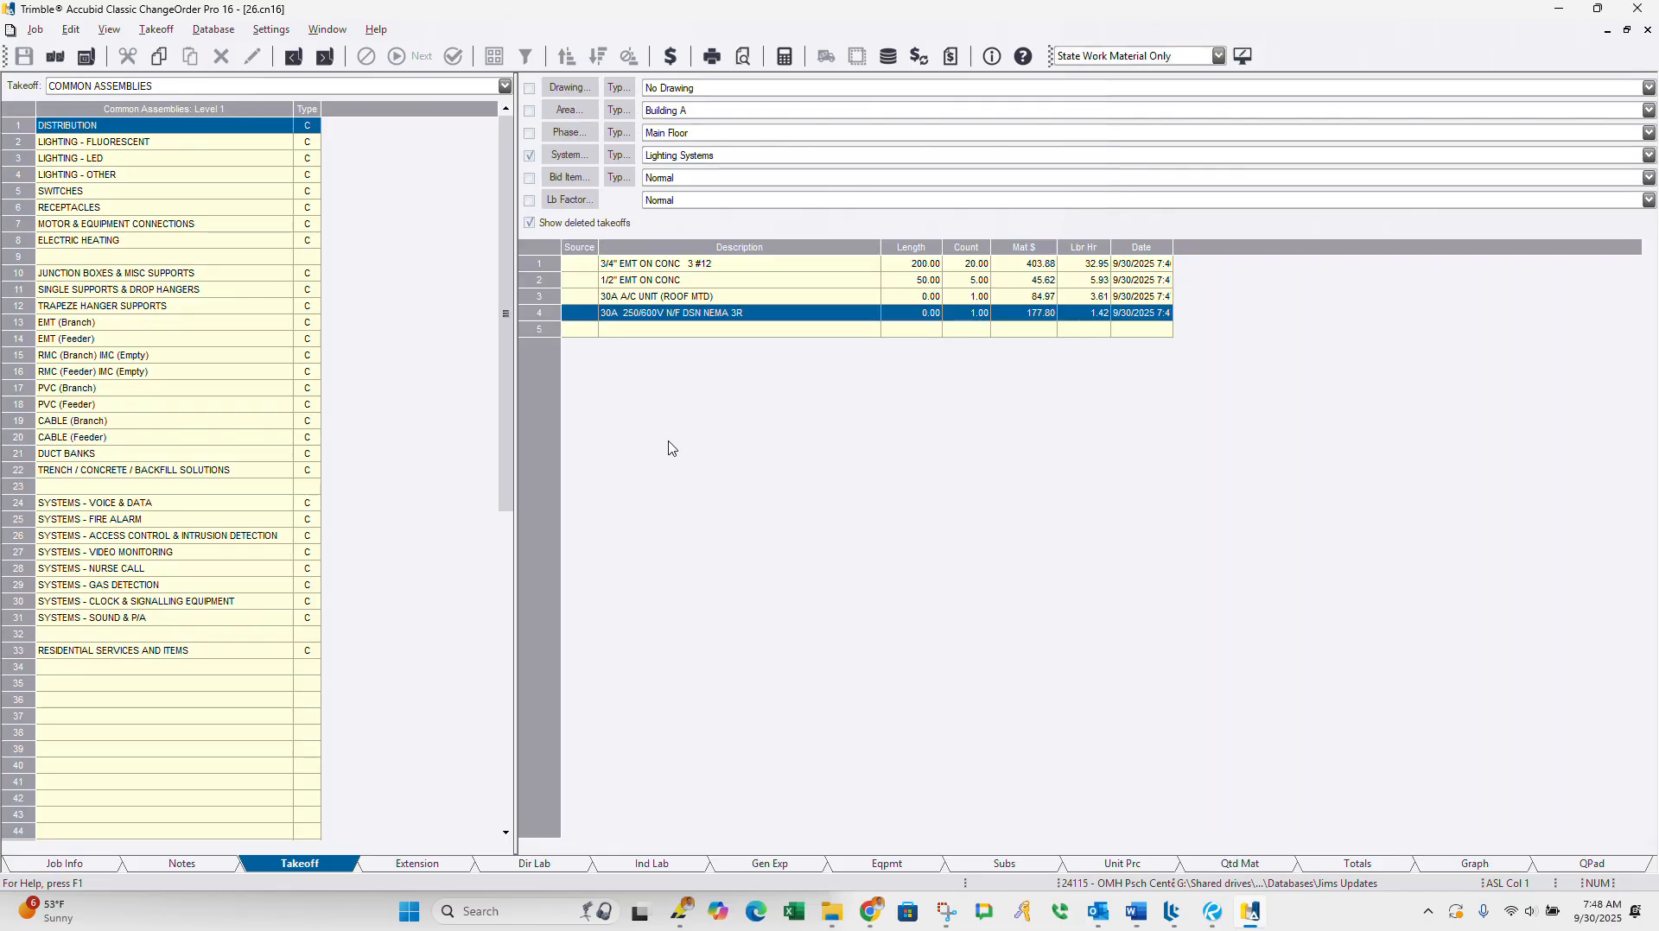
Step: Check the CB-047 bulletin PDF in Revu and enter "CB47 - Split Unit Conduit Feed and Wiring." in the job's Notes in ChangeOrder Pro
{"action": "left_click", "coordinate": [185, 866]}
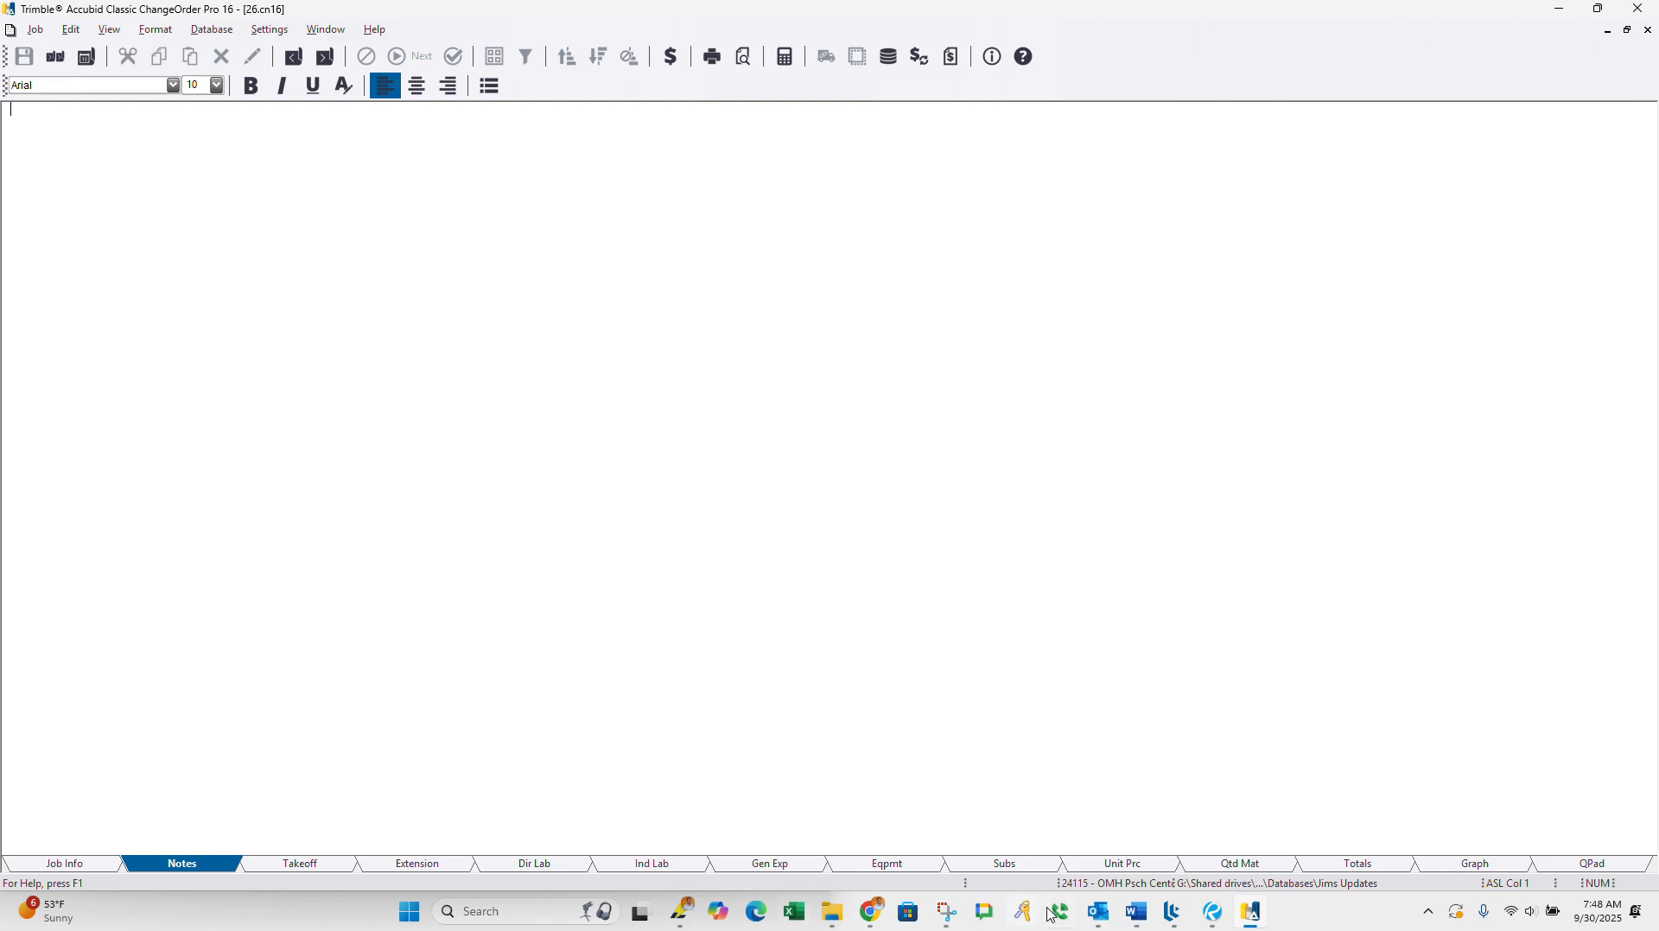
{"action": "left_click", "coordinate": [1212, 913]}
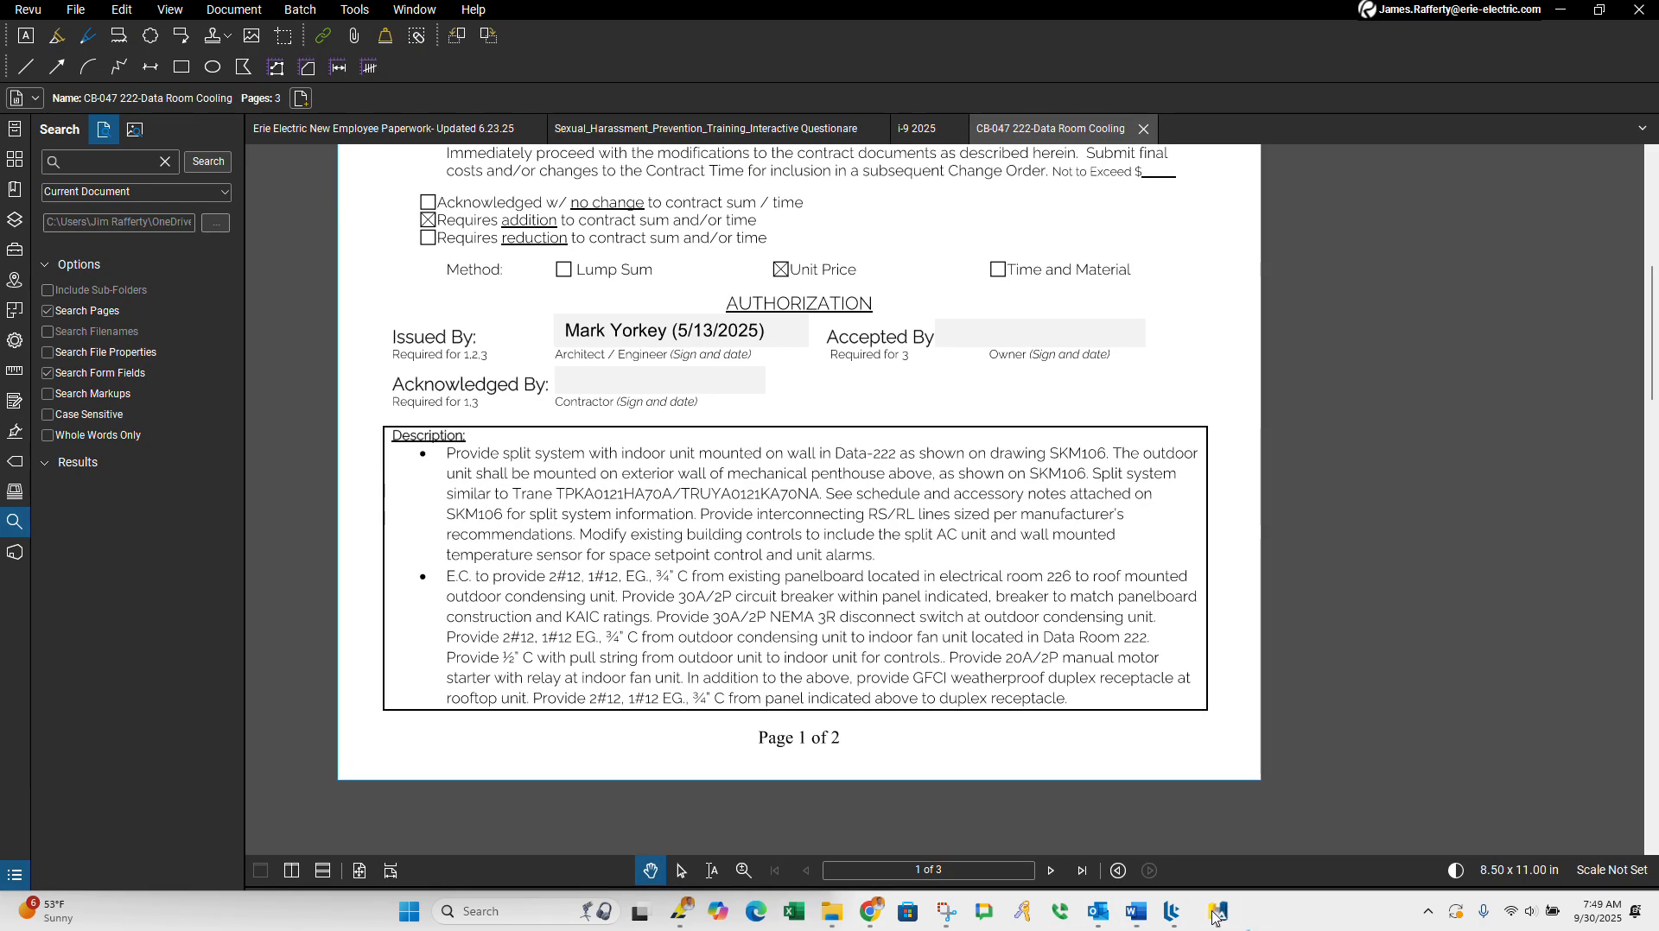
{"action": "scroll", "coordinate": [767, 573], "scroll_direction": "up", "scroll_amount": 2}
{"action": "scroll", "coordinate": [767, 573], "scroll_direction": "down", "scroll_amount": 3}
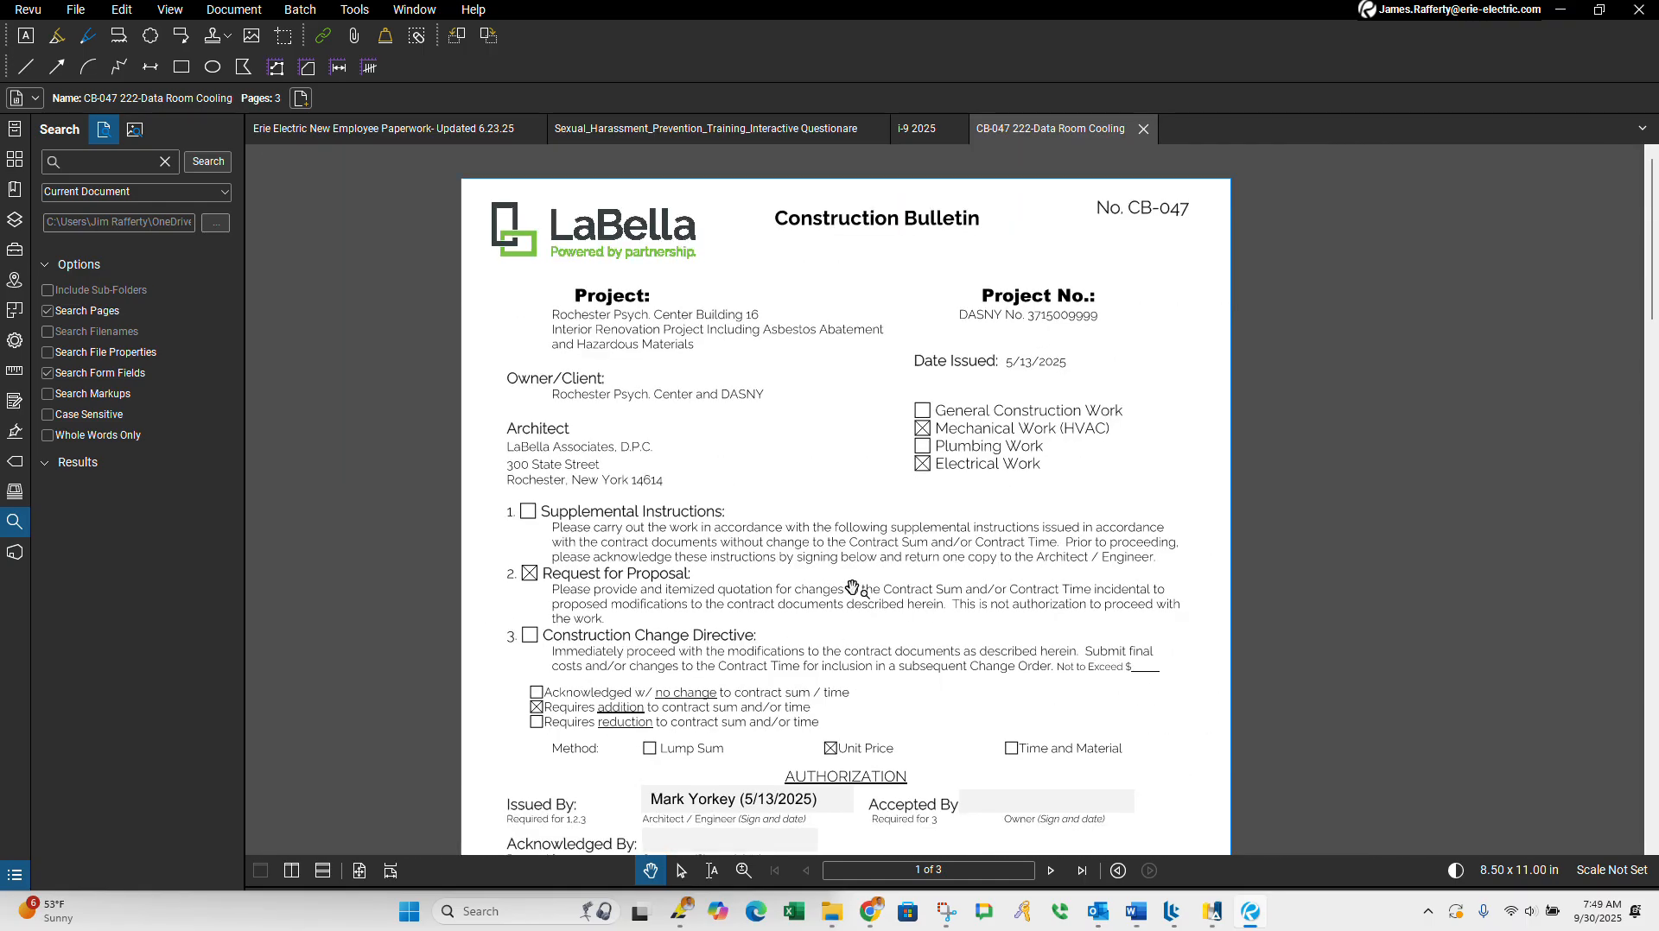
{"action": "left_click", "coordinate": [1647, 13]}
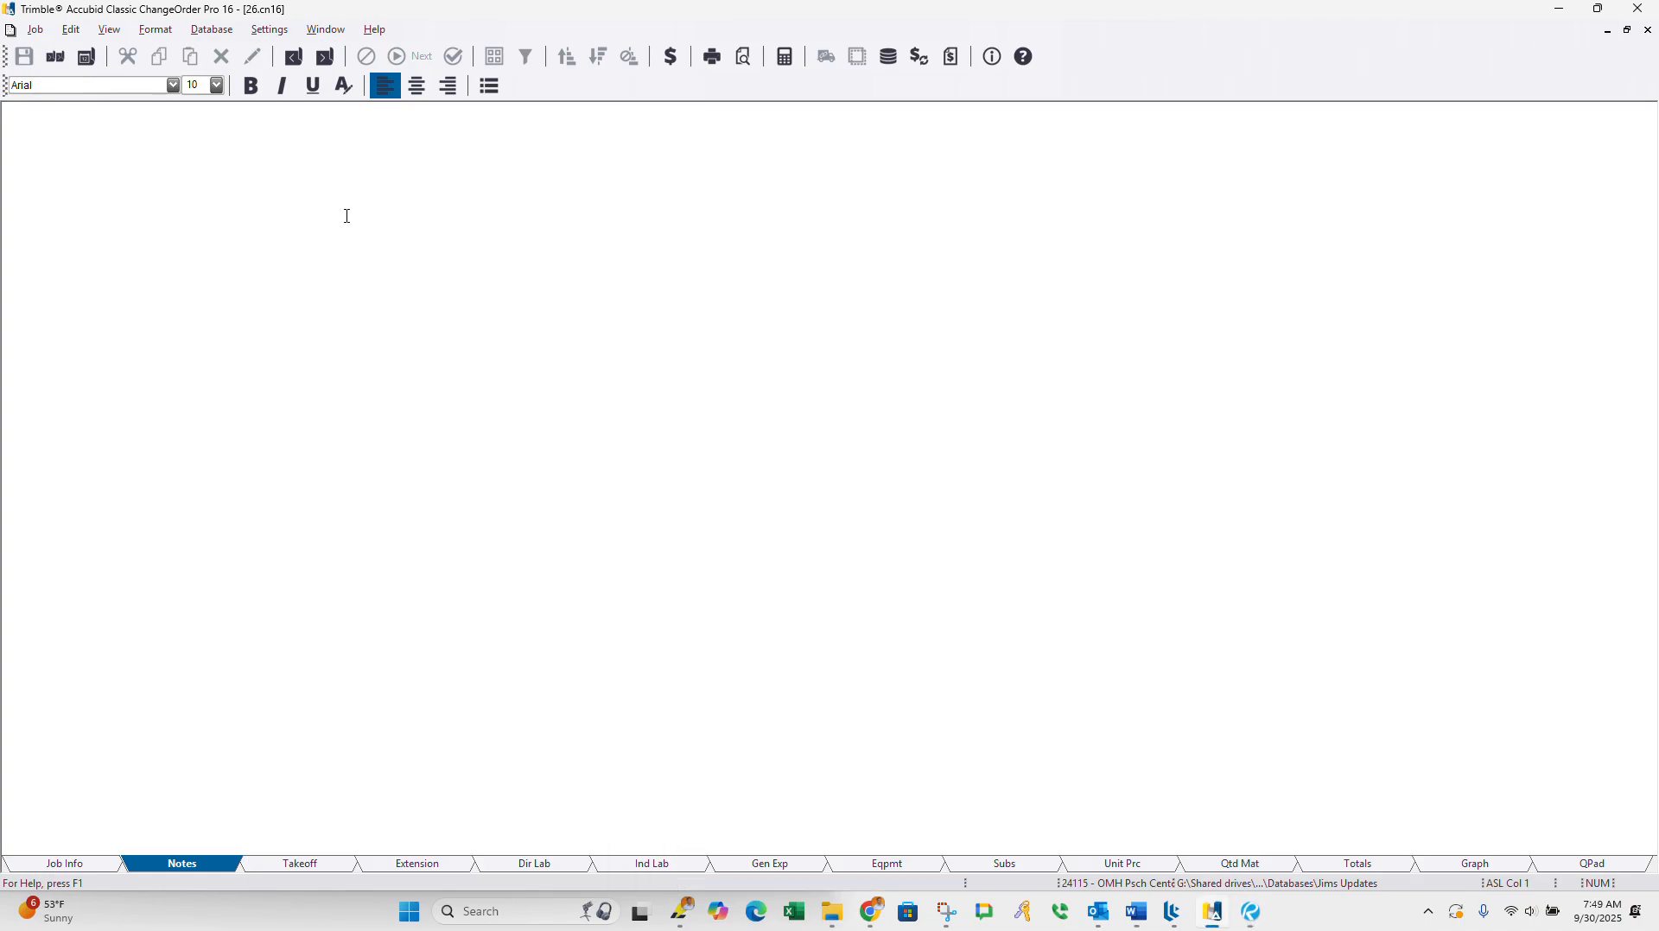
{"action": "type", "text": "CB4"}
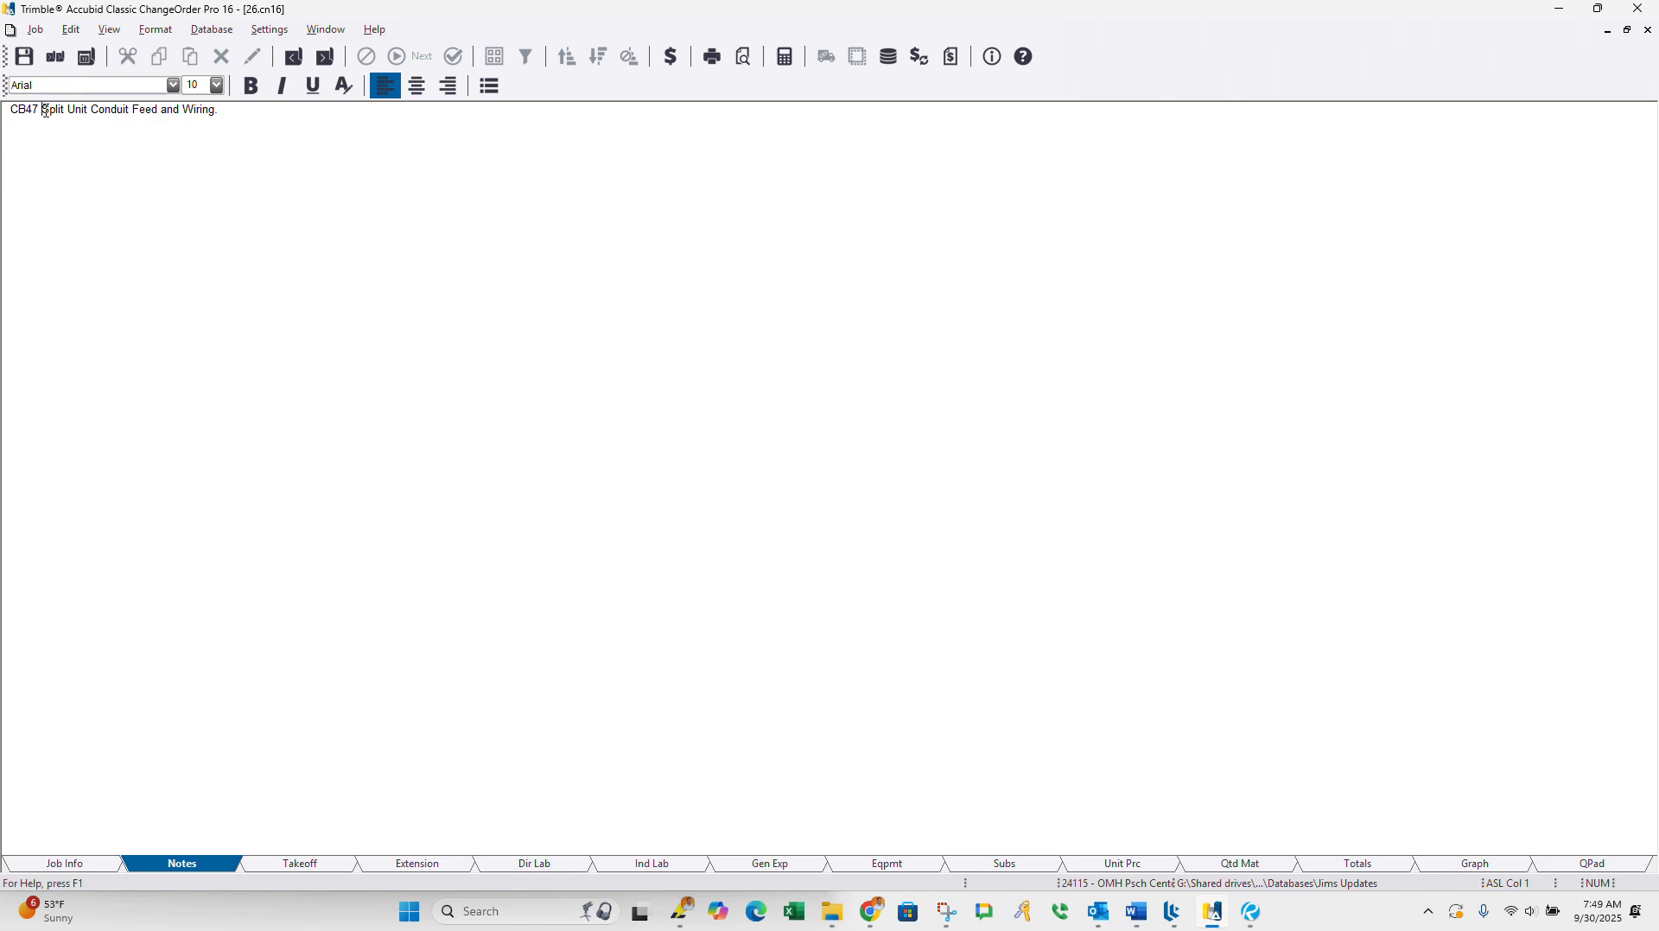
{"action": "type", "text": "-"}
Step: Review the job's Takeoff, Extension, Dir Lab and Ind Lab pages
{"action": "left_click", "coordinate": [325, 869]}
{"action": "left_click", "coordinate": [423, 867]}
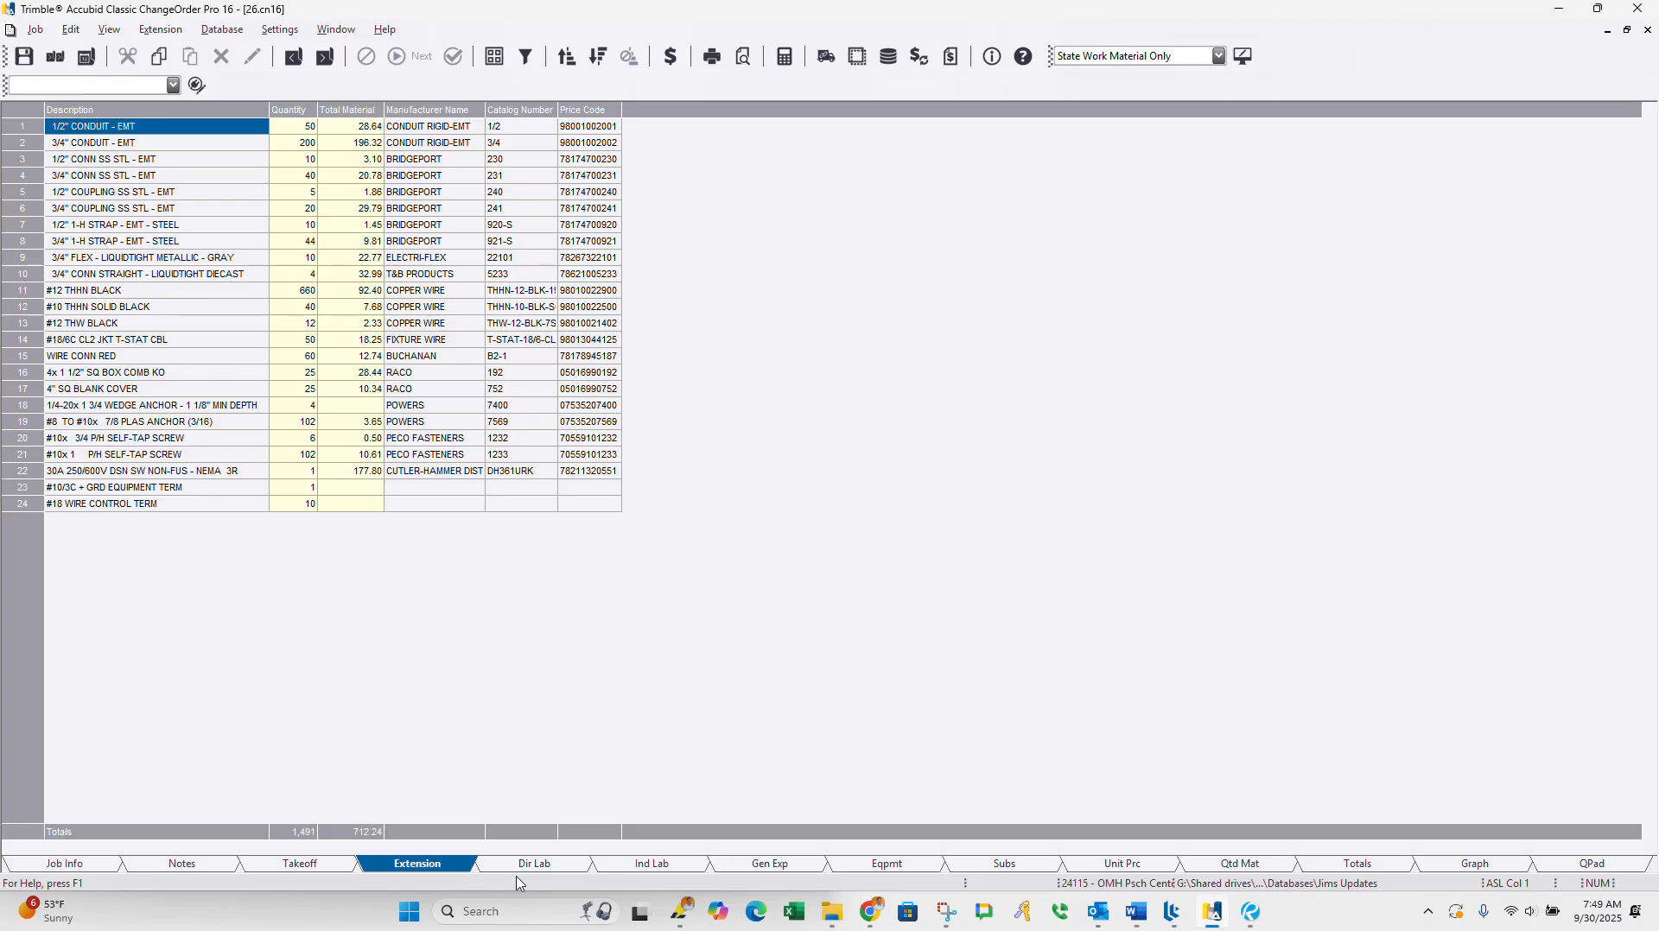
{"action": "left_click", "coordinate": [529, 865]}
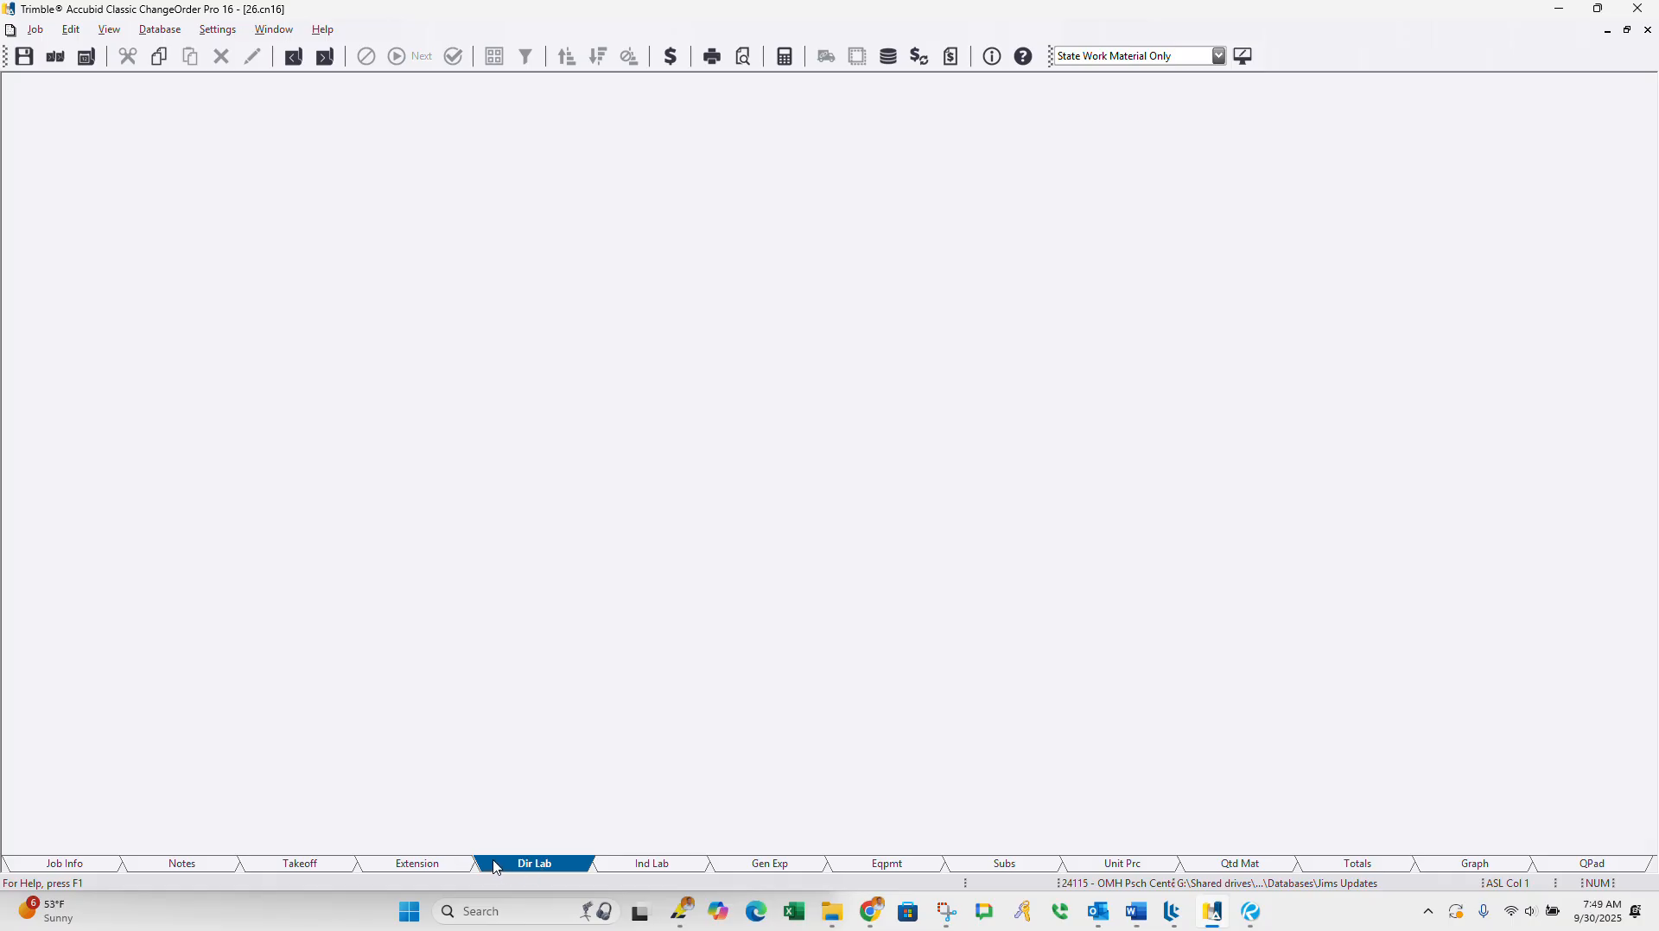
{"action": "left_click", "coordinate": [427, 867]}
{"action": "left_click", "coordinate": [654, 865]}
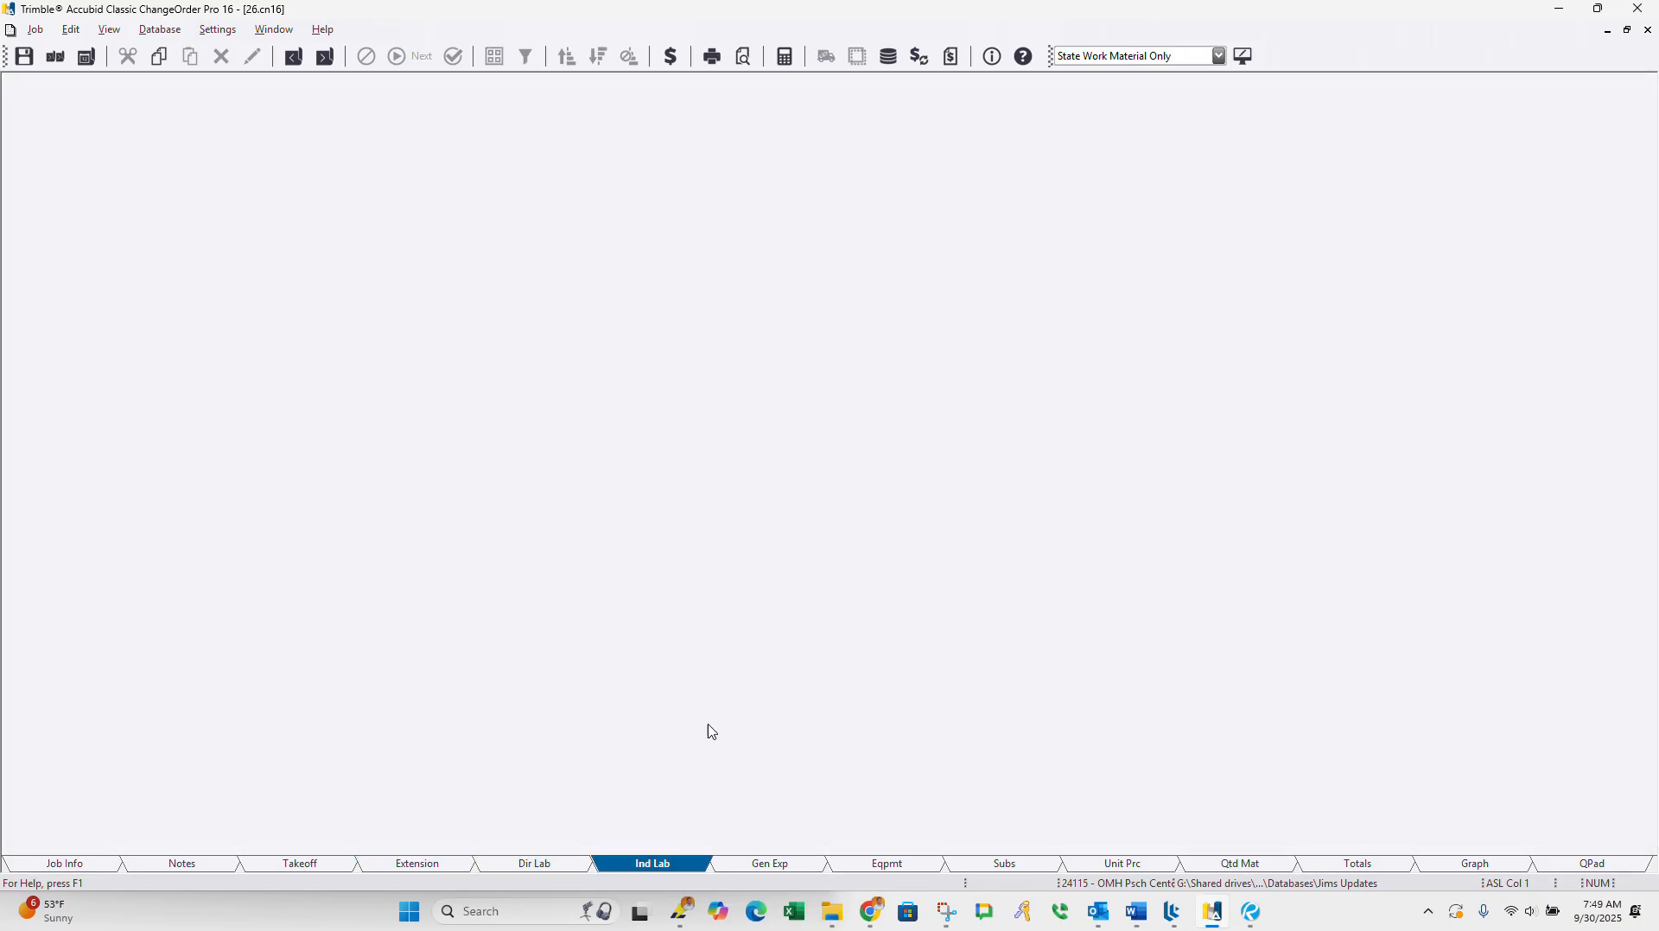
Step: Preview the change notice report and print all of it with Microsoft Print to PDF
{"action": "left_click", "coordinate": [748, 65]}
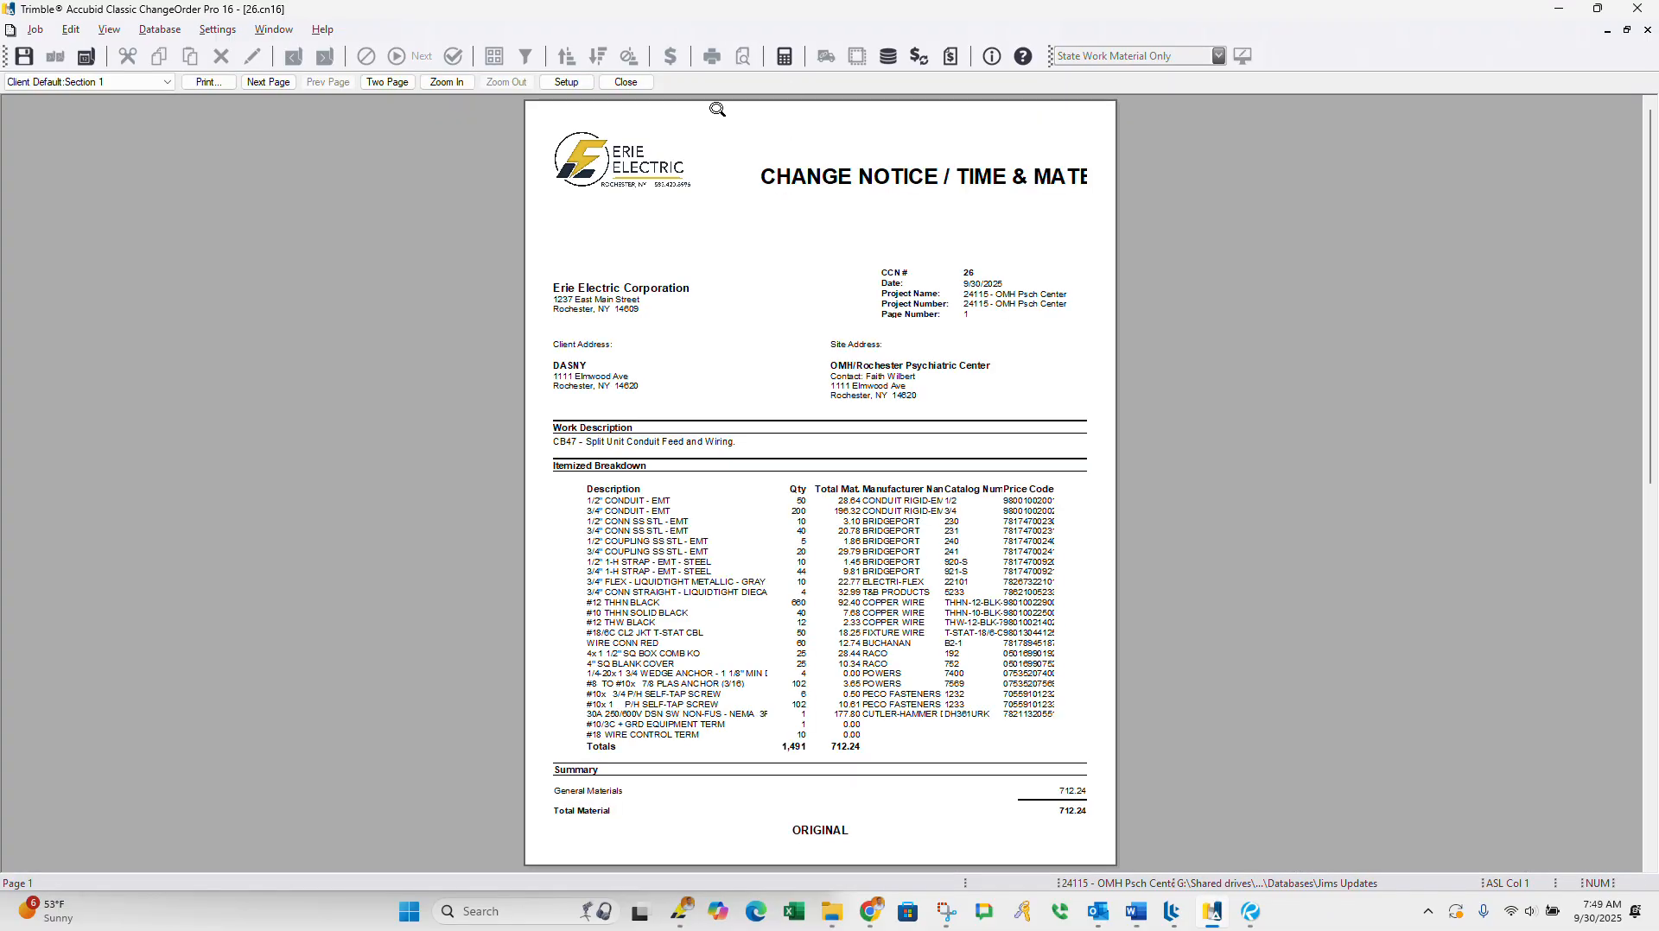
{"action": "left_click", "coordinate": [208, 82]}
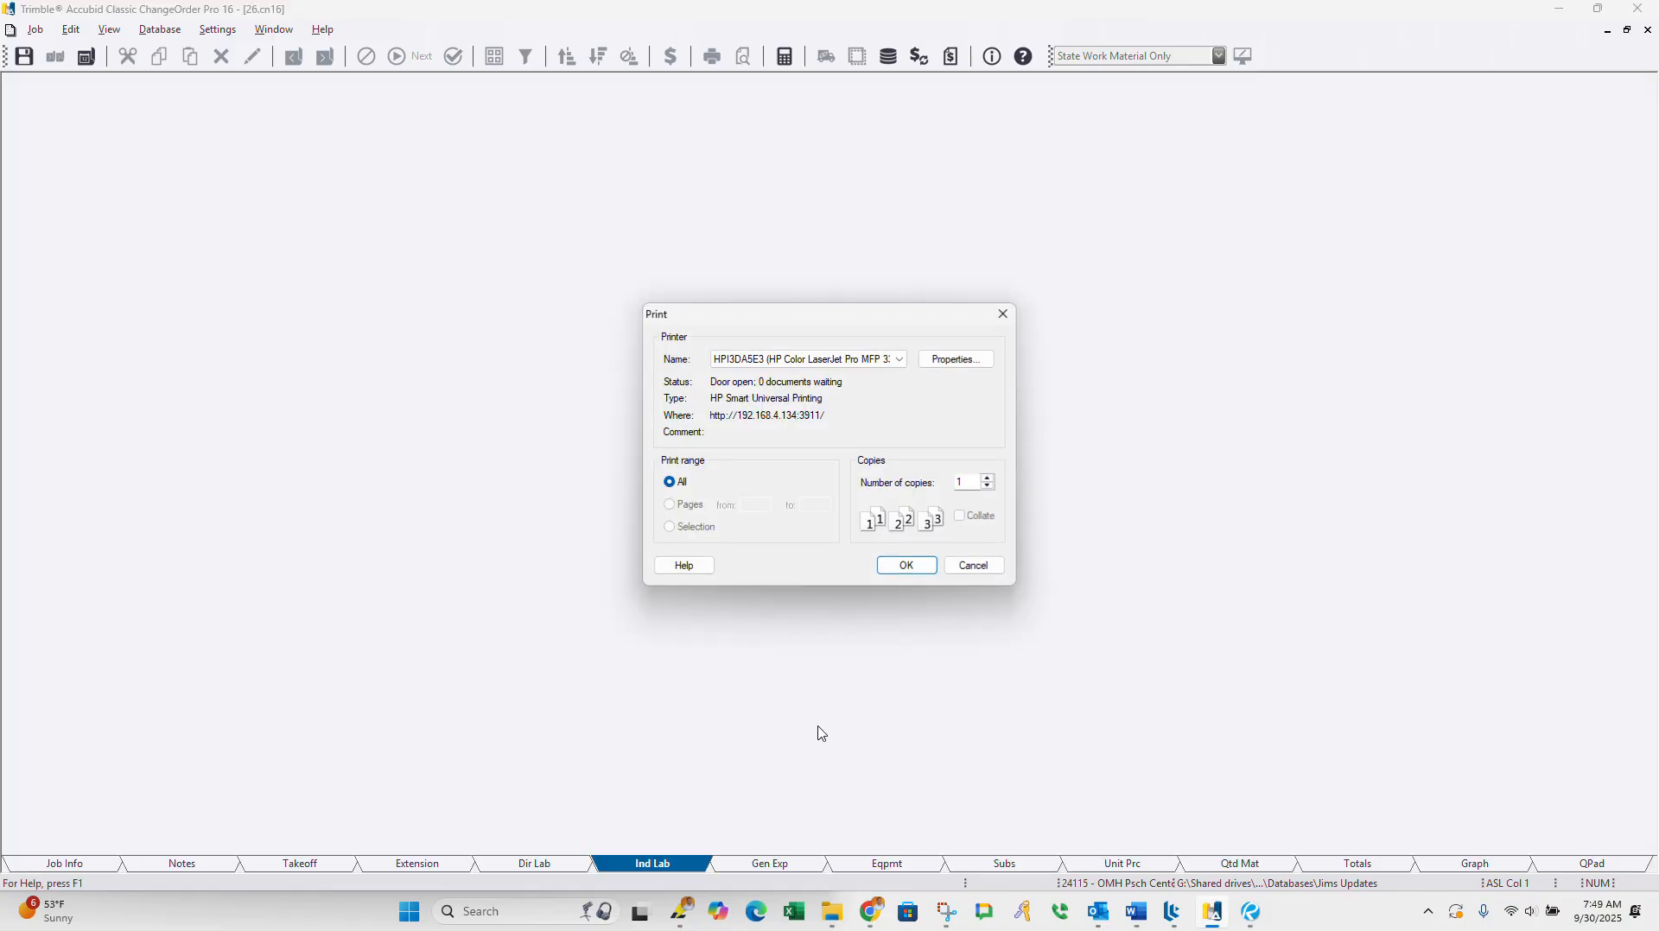
{"action": "left_click", "coordinate": [873, 358]}
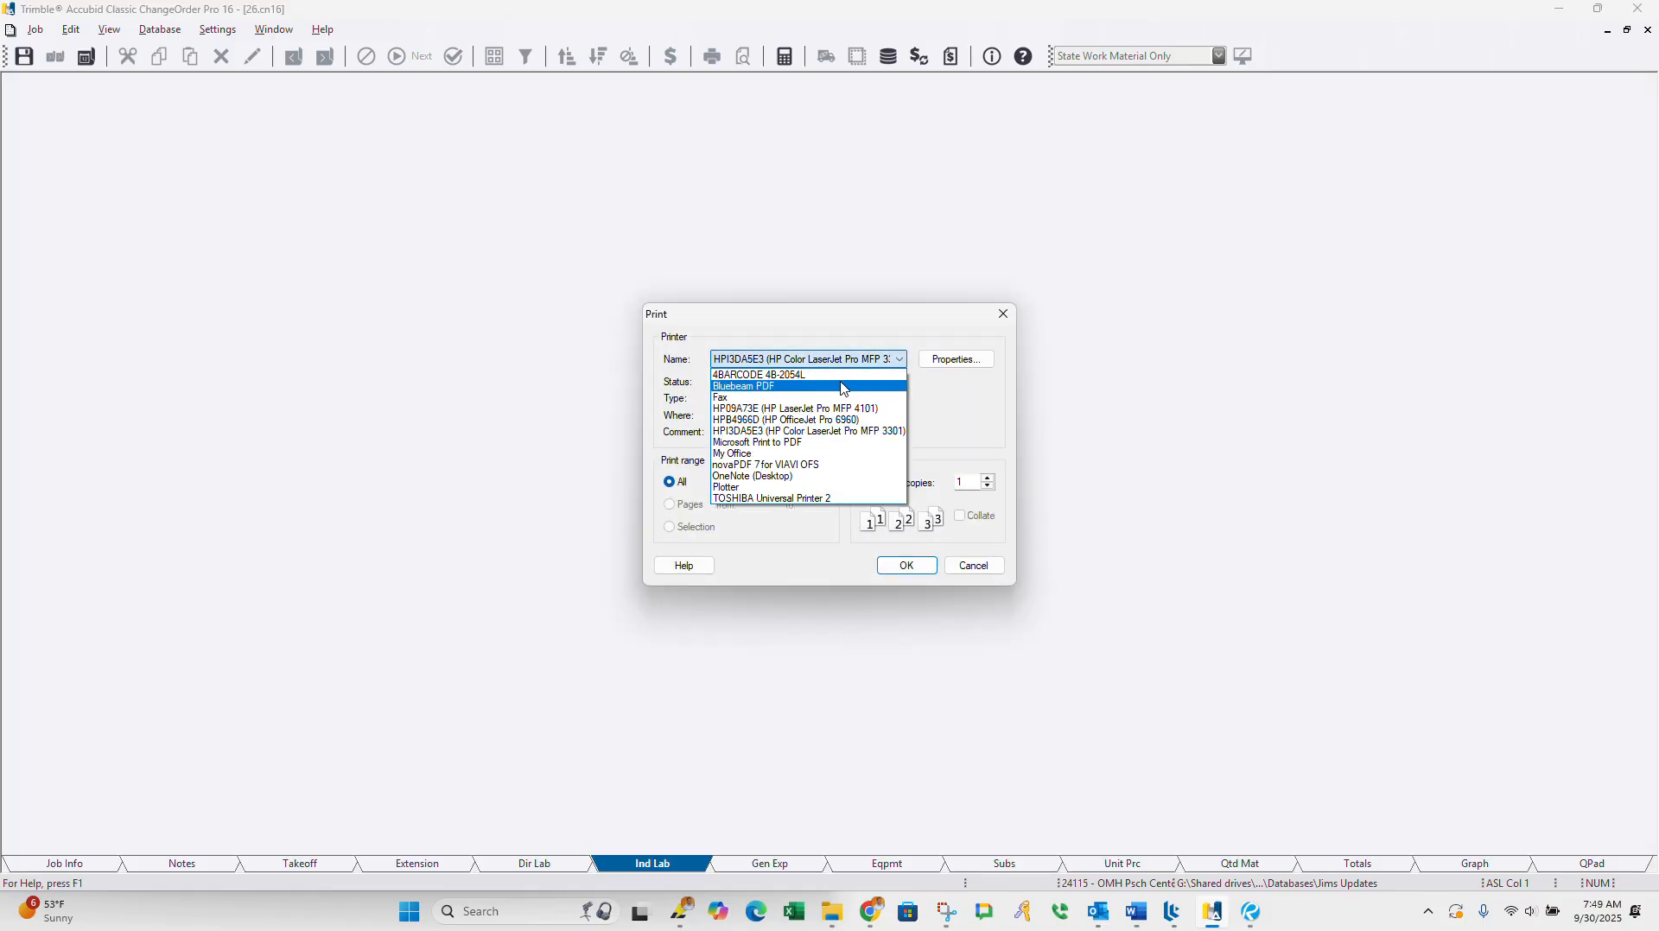
{"action": "left_click", "coordinate": [792, 442]}
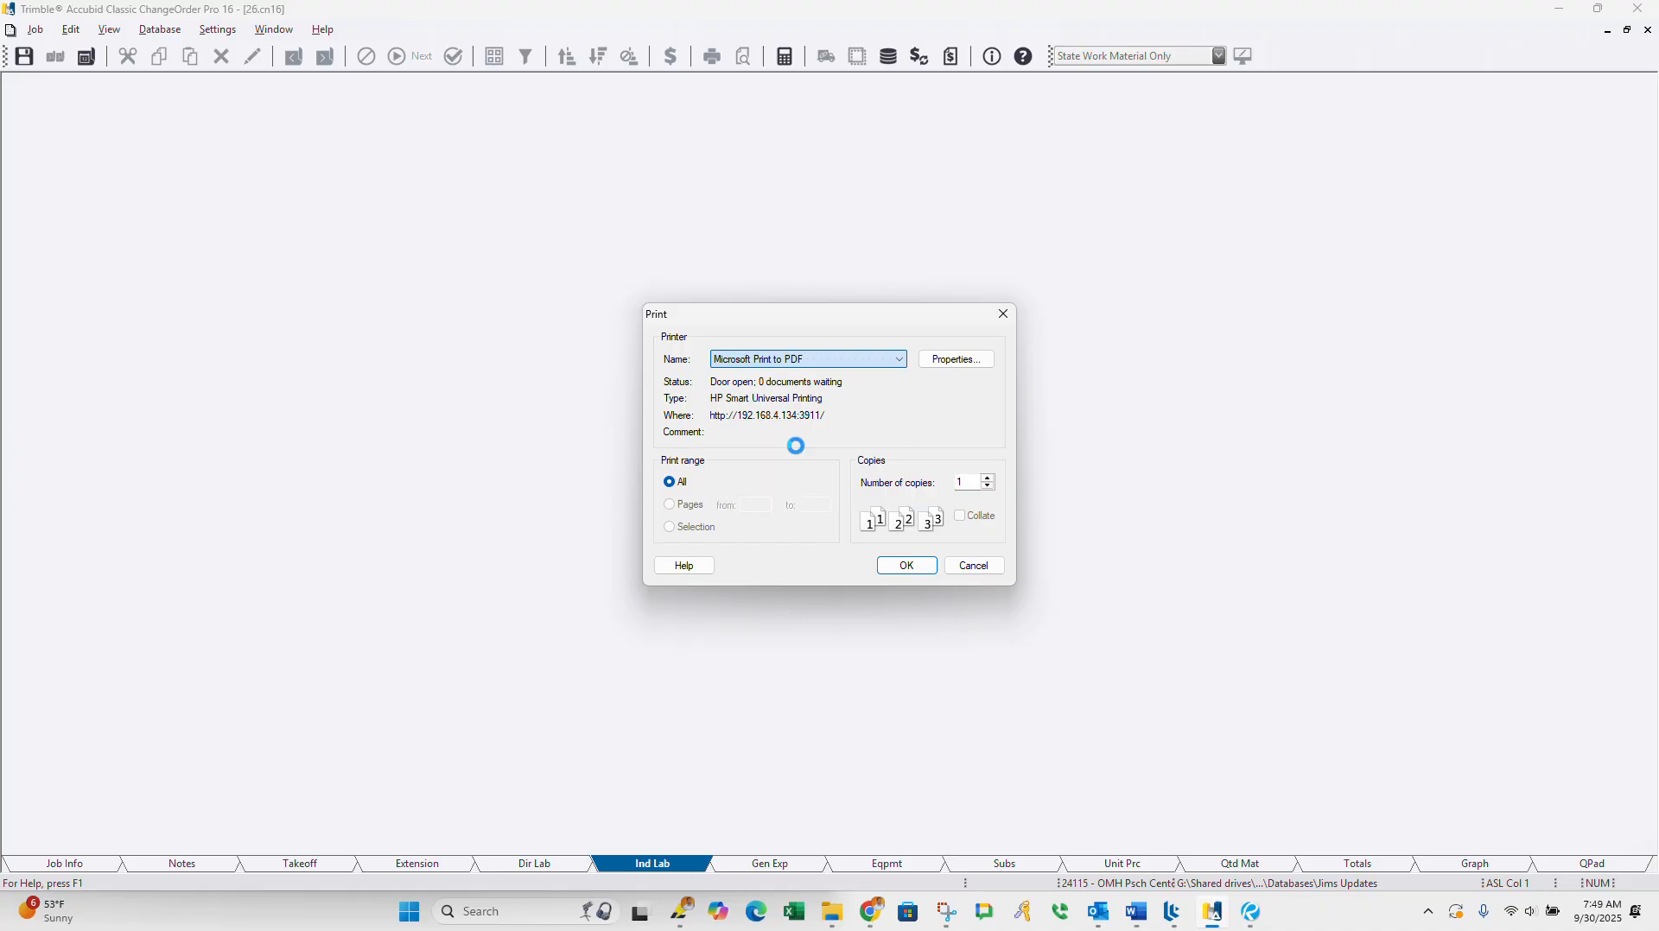
{"action": "left_click", "coordinate": [916, 574]}
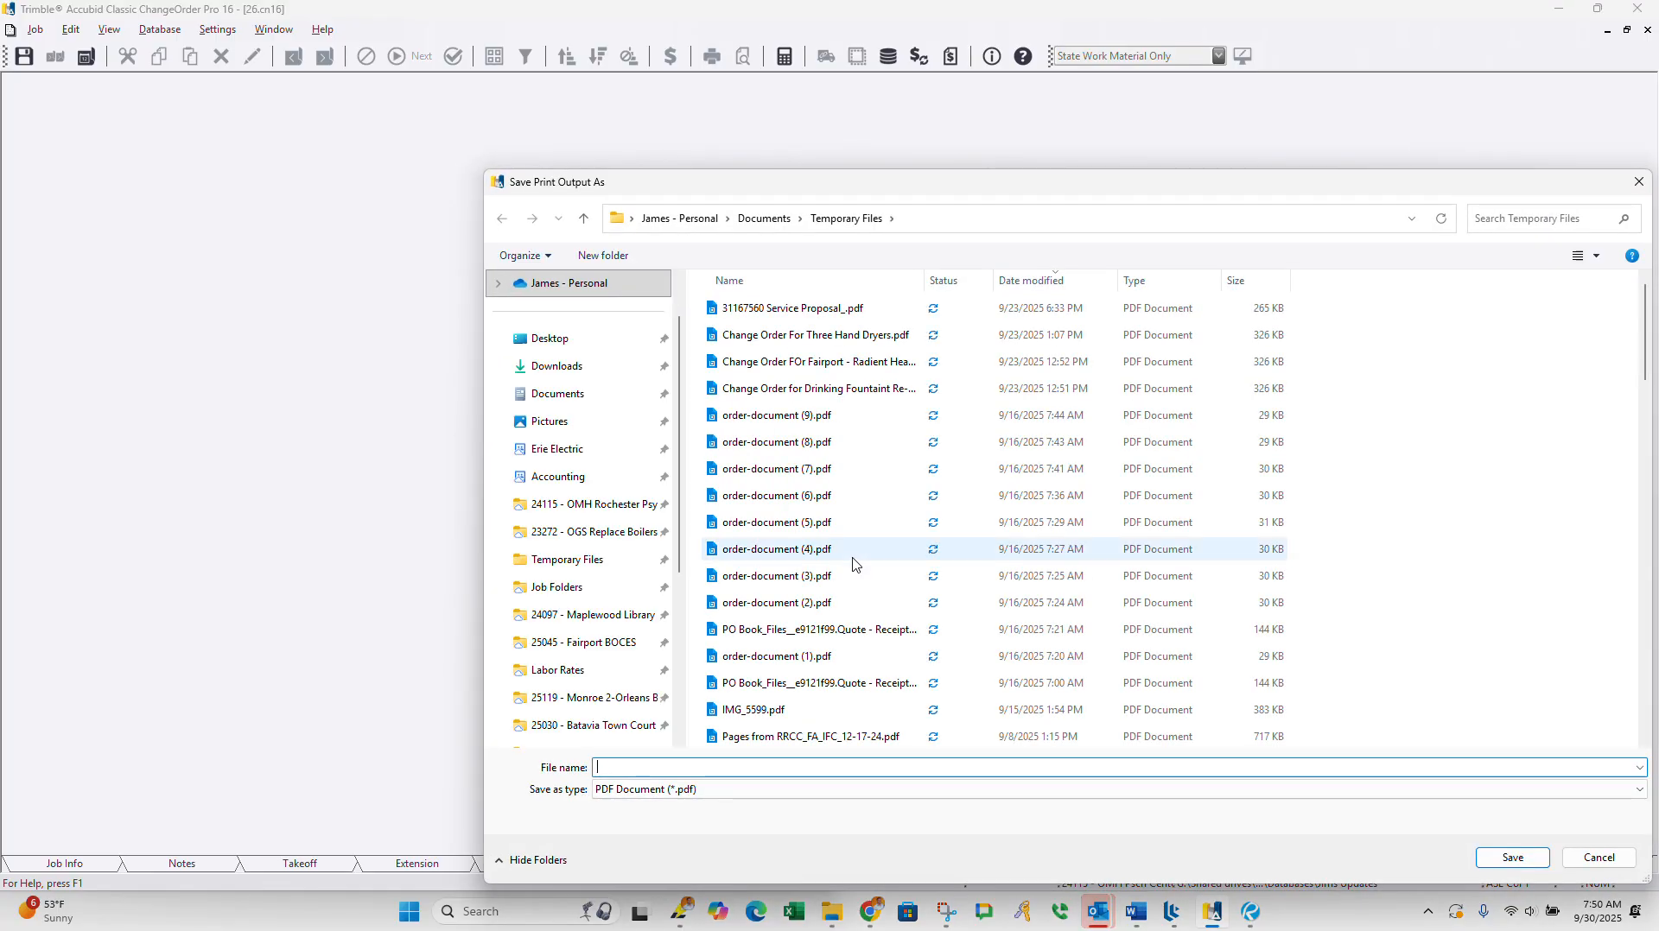
Step: Save the print output in the Temporary Files folder as "CB47-Split Unit Material Backup"
{"action": "left_click", "coordinate": [584, 347]}
{"action": "left_click", "coordinate": [573, 368]}
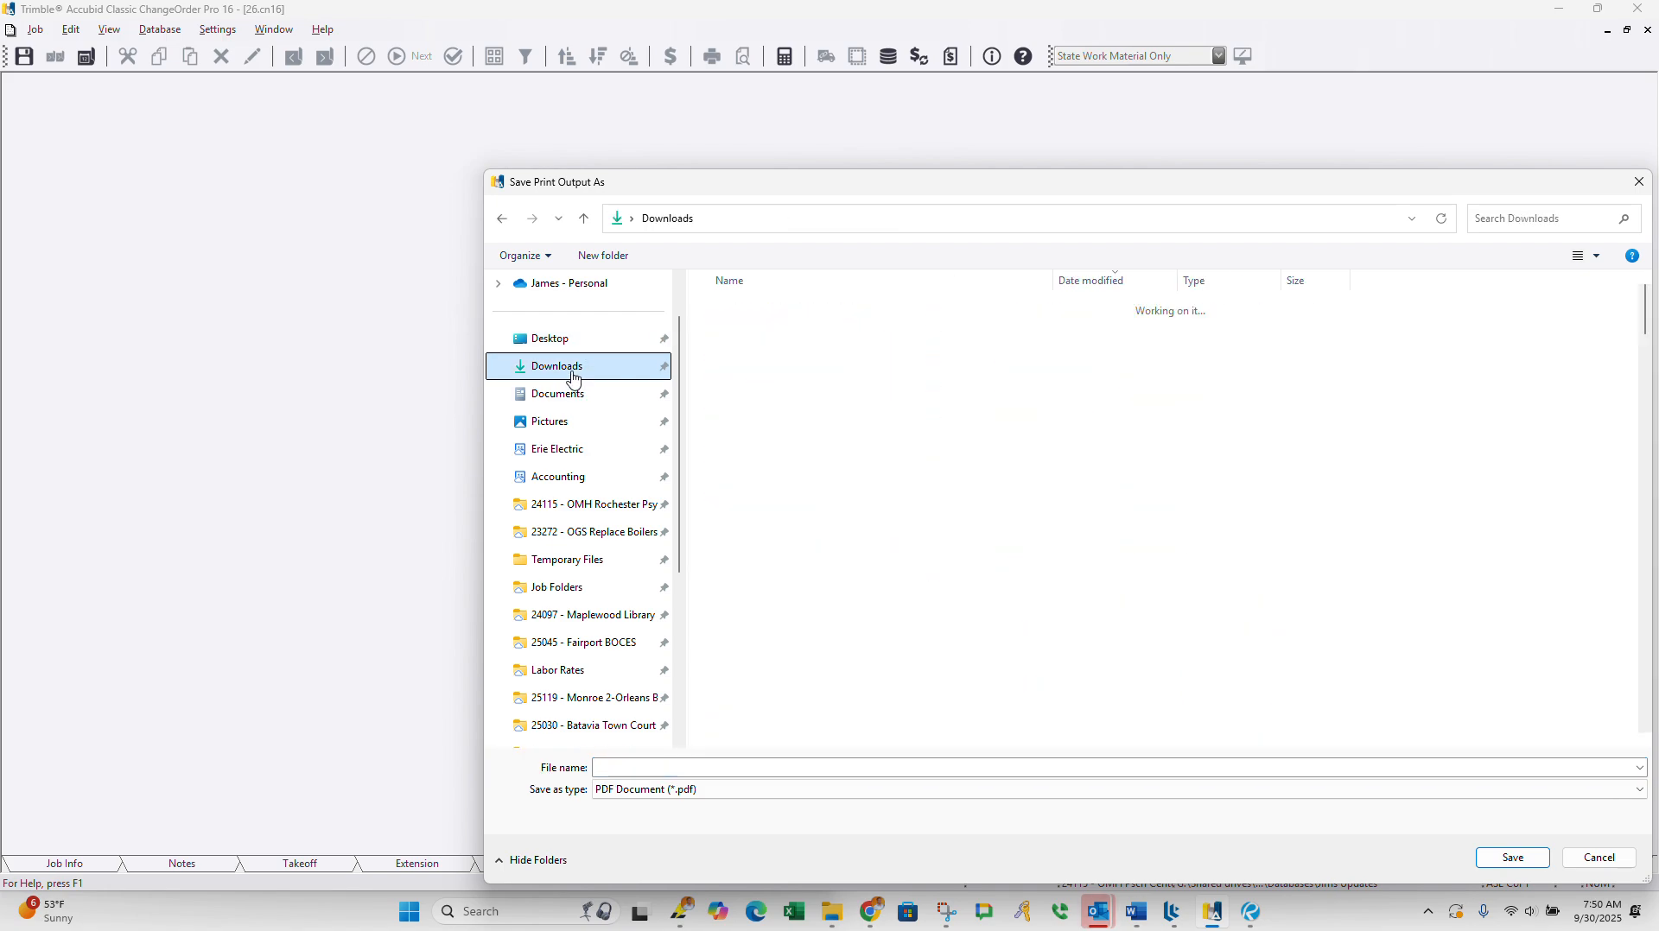
{"action": "left_click", "coordinate": [577, 342]}
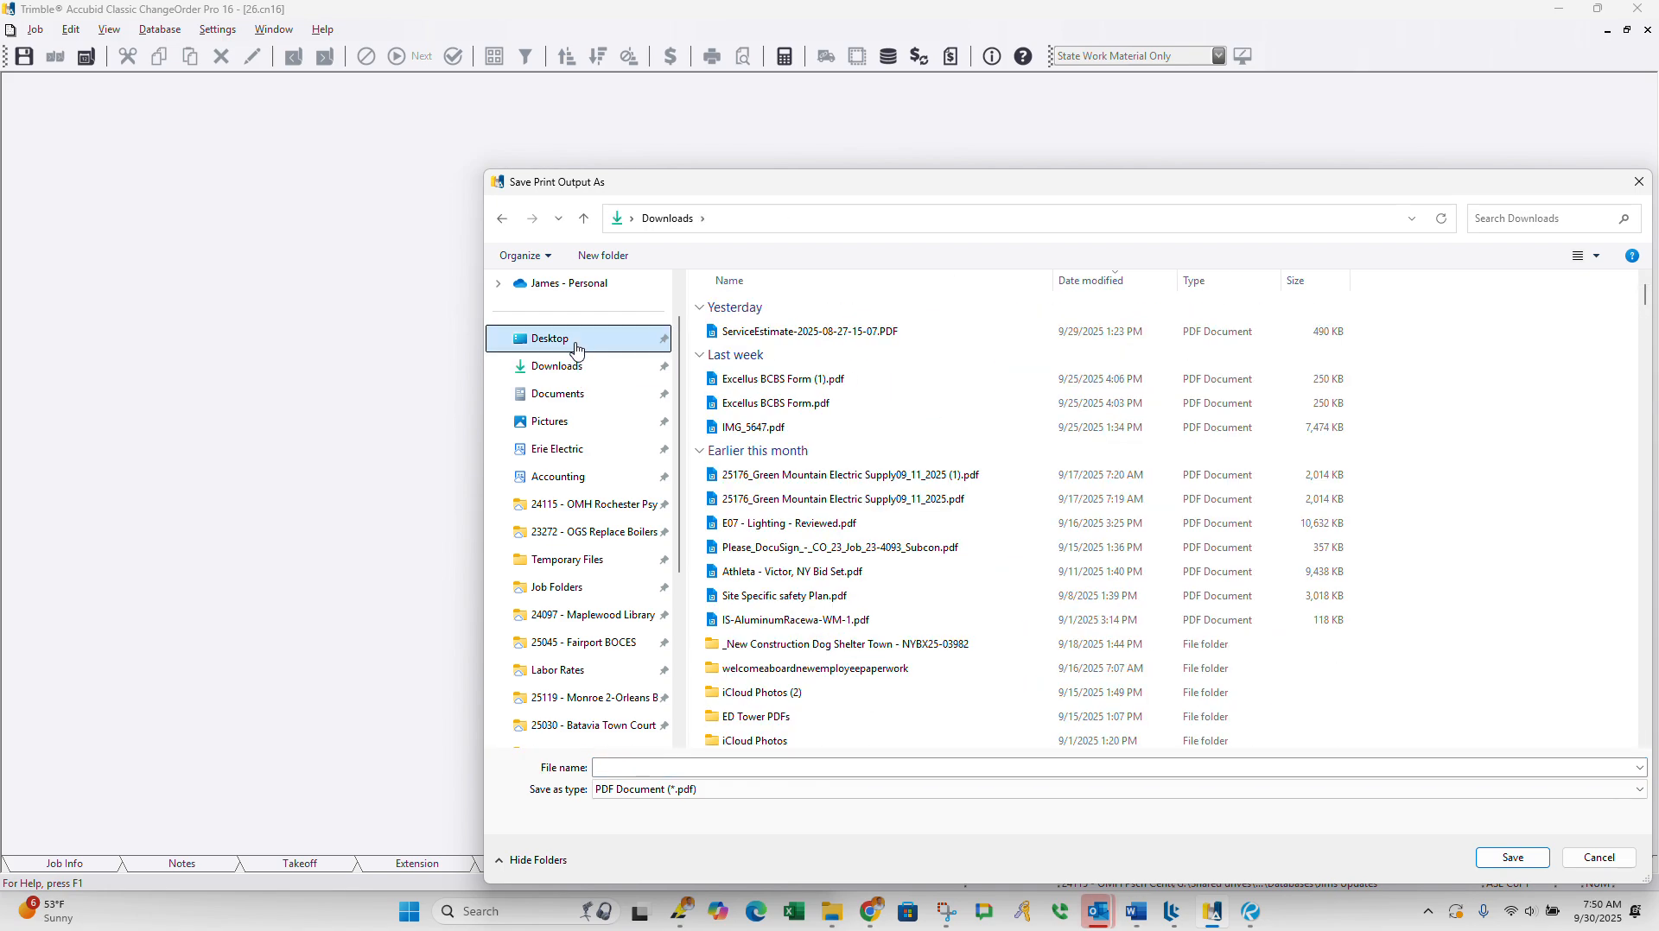
{"action": "left_click", "coordinate": [554, 563]}
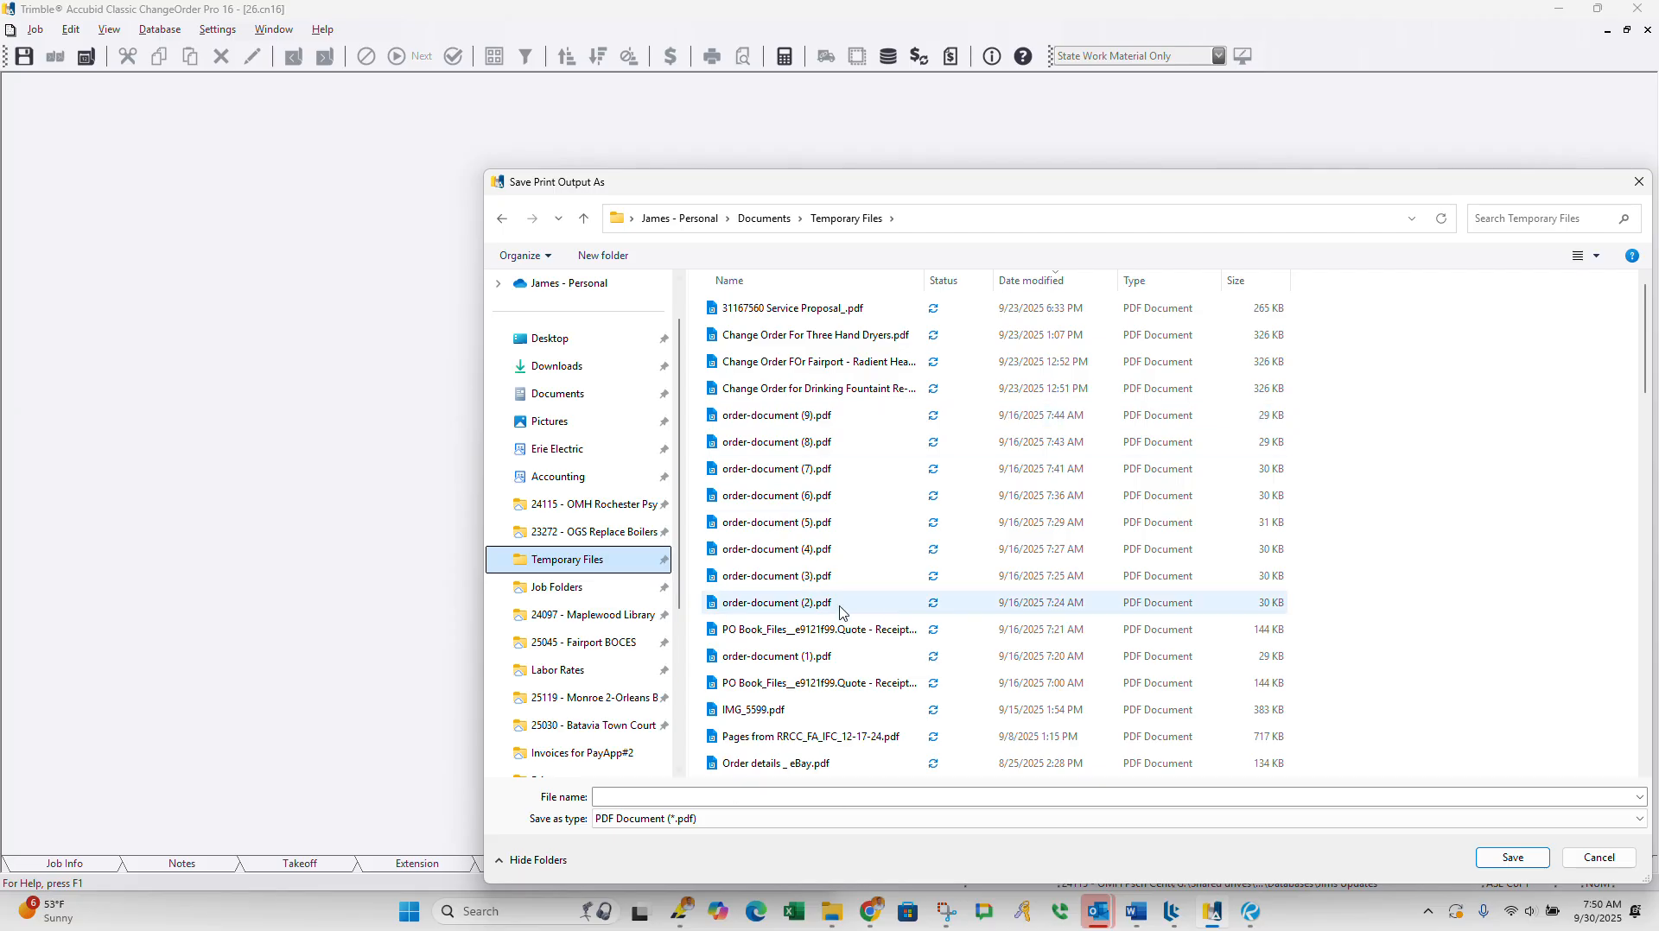
{"action": "left_click", "coordinate": [668, 796]}
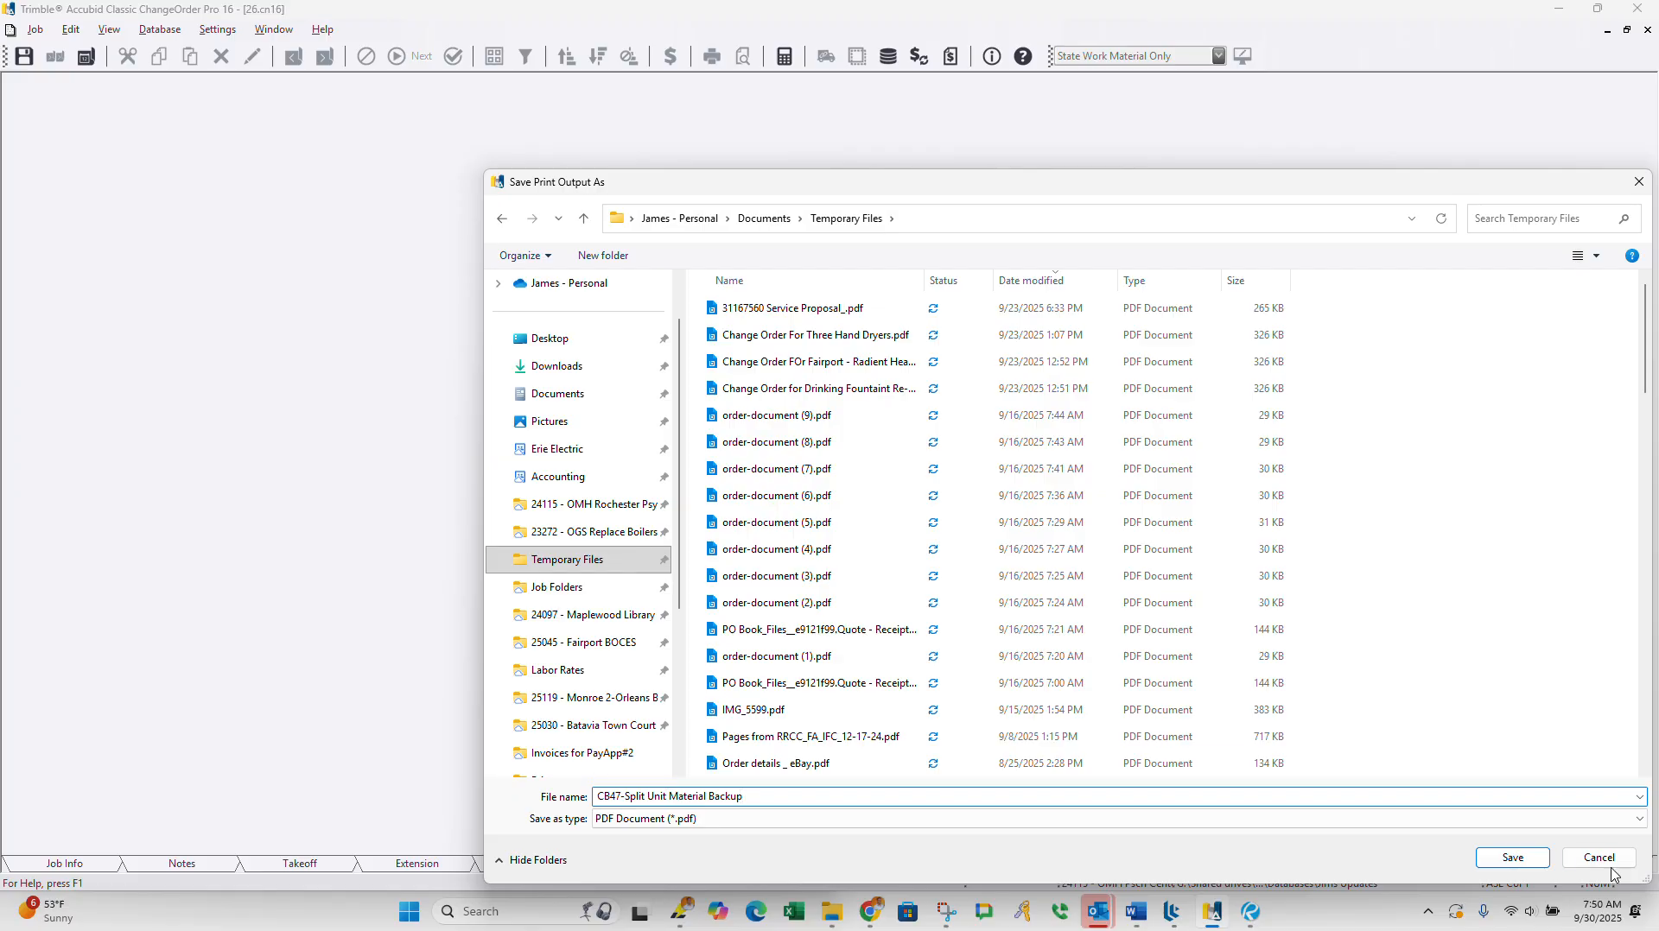
{"action": "left_click", "coordinate": [1514, 857]}
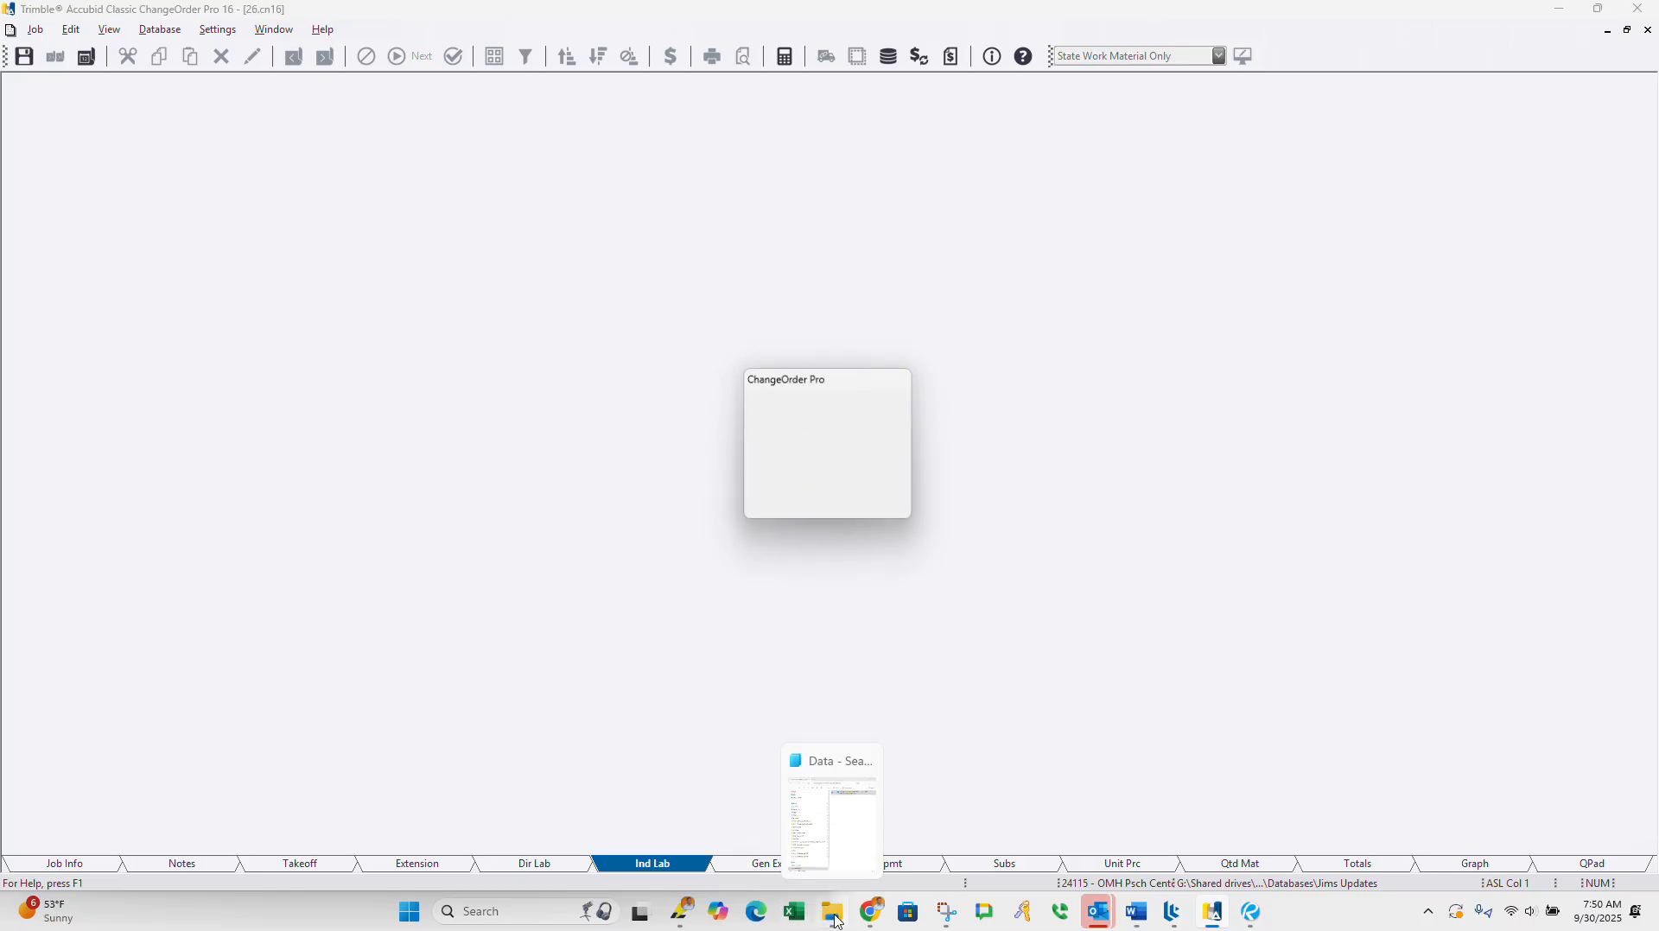
Step: Switch to File Explorer and open "Change Order Sent - CO Log - T&M Sheets" in the 24115 - OMH Rochester Psych Center folder
{"action": "left_click", "coordinate": [835, 821]}
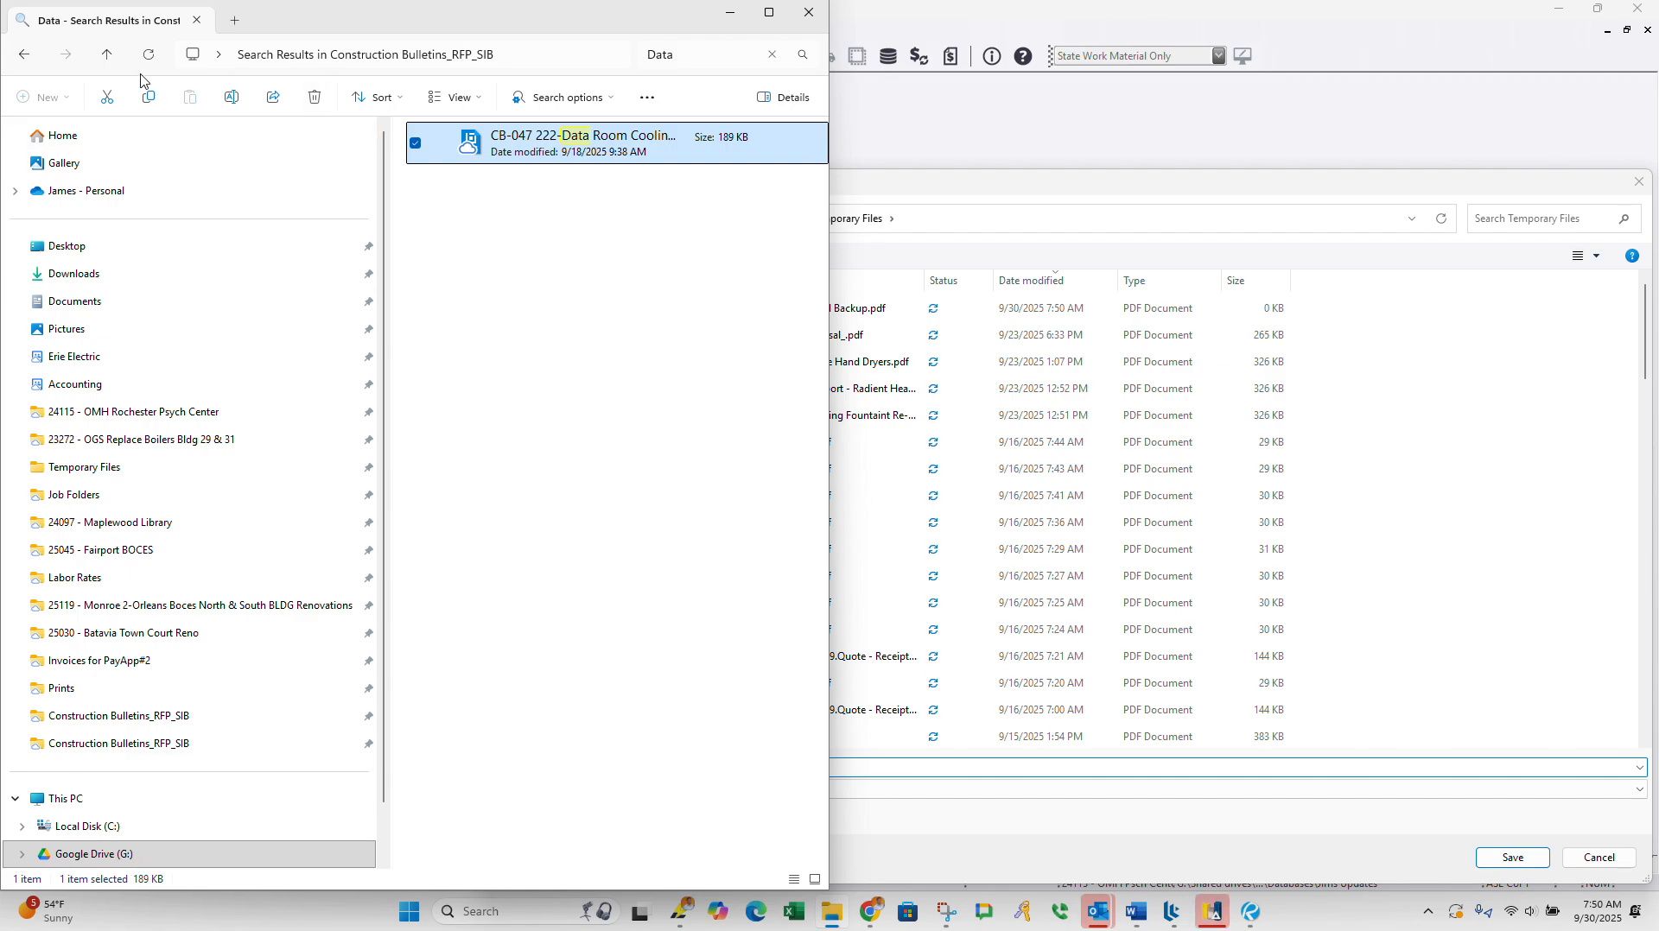
{"action": "left_click", "coordinate": [107, 54]}
{"action": "left_click", "coordinate": [134, 411]}
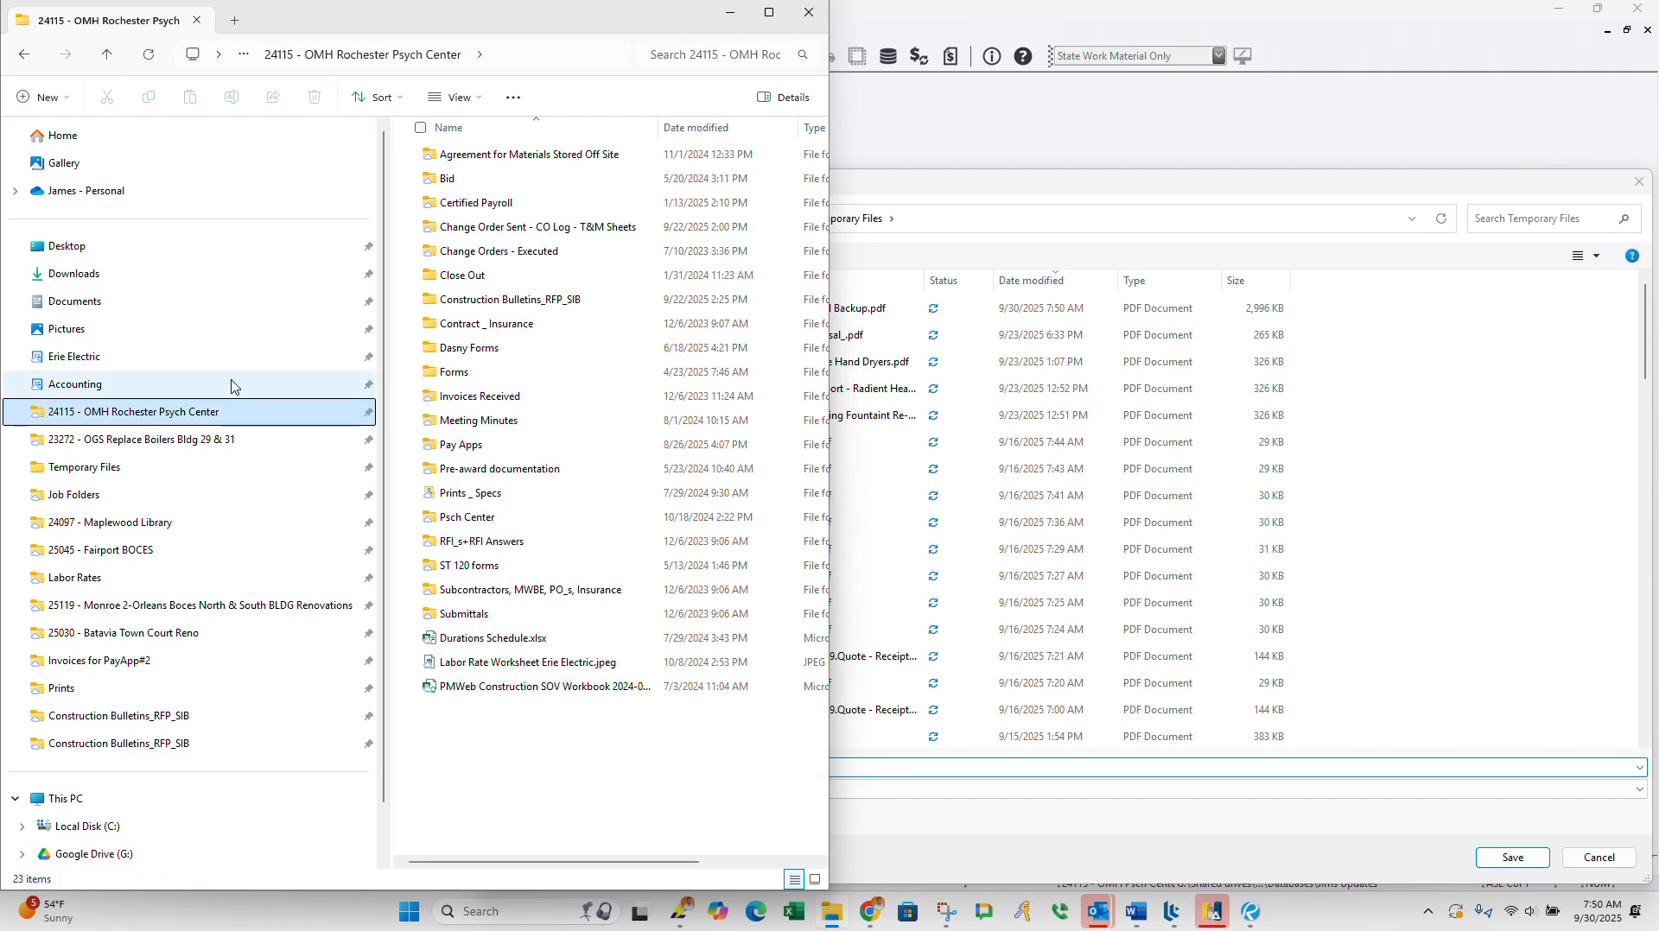
{"action": "left_click", "coordinate": [510, 300]}
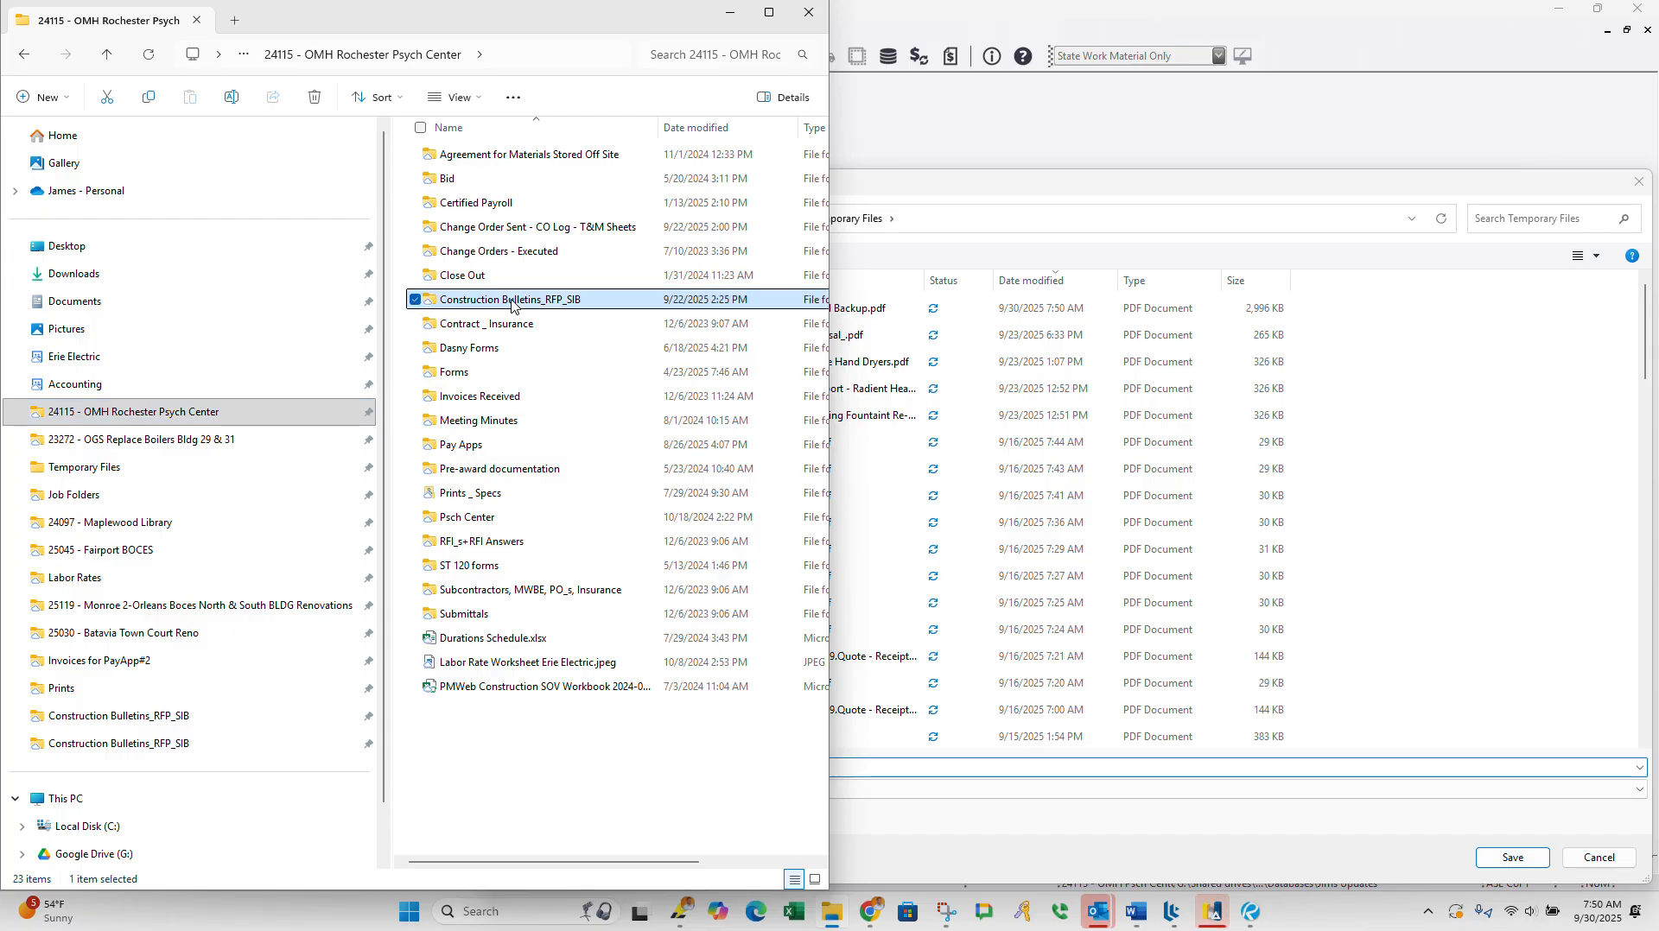
{"action": "double_click", "coordinate": [491, 231]}
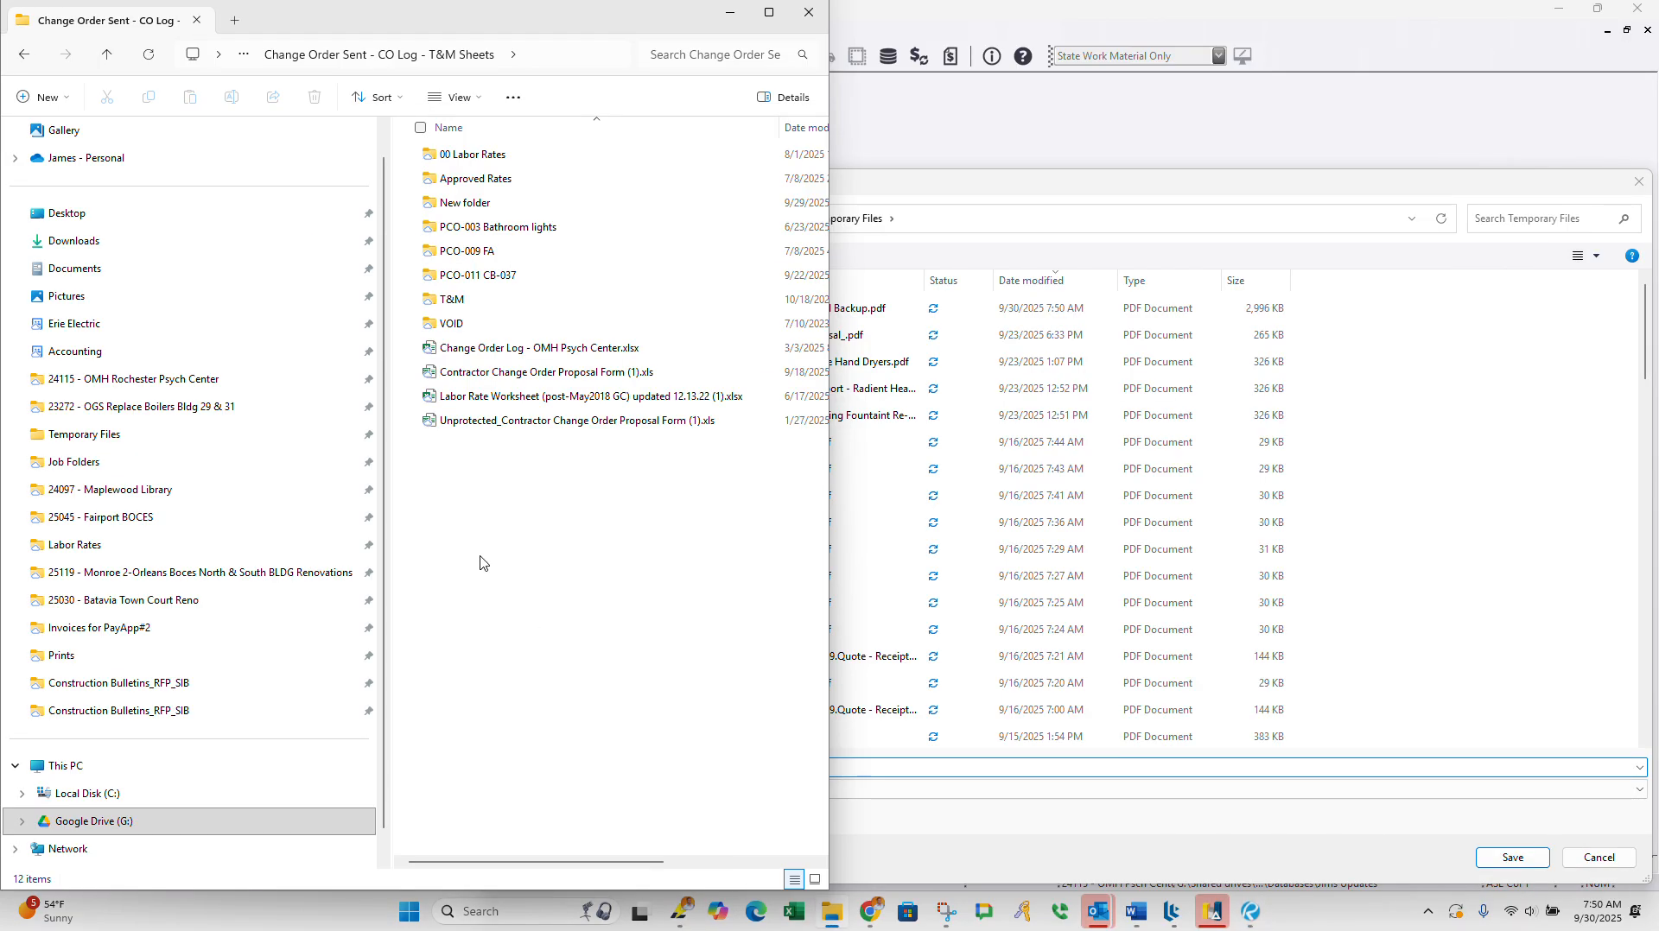
Step: Create a folder named "PCO-012 CB-47 Split Unit" in the Change Order Sent - CO Log - T&M Sheets folder
{"action": "right_click", "coordinate": [460, 530]}
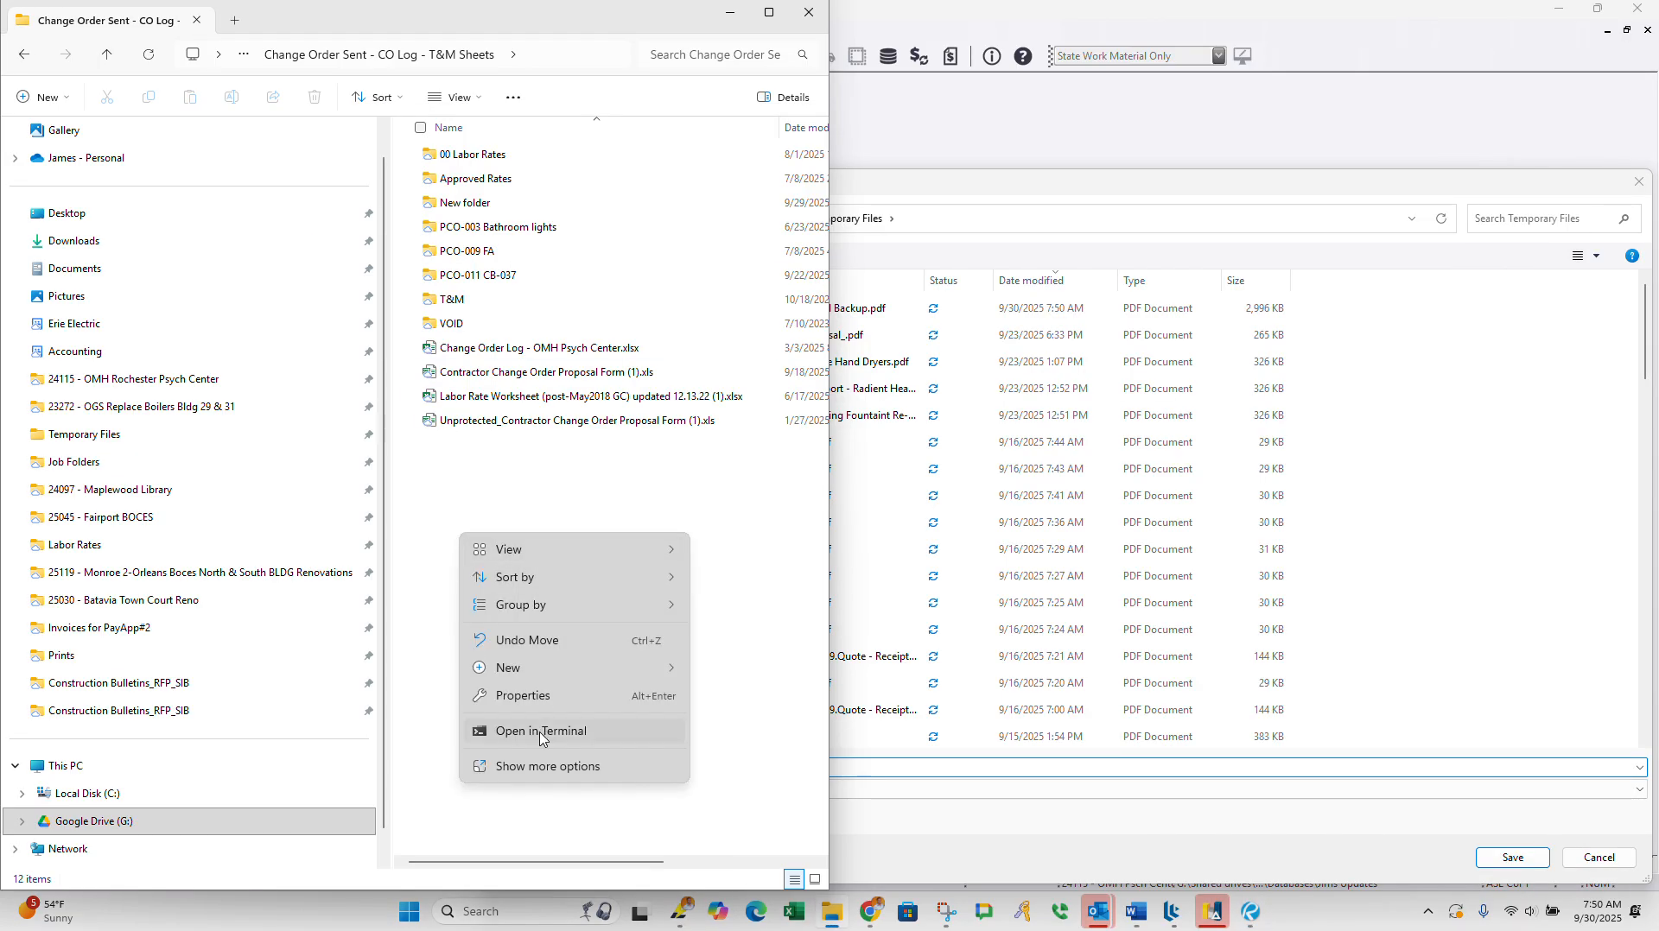
{"action": "mouse_move", "coordinate": [504, 669]}
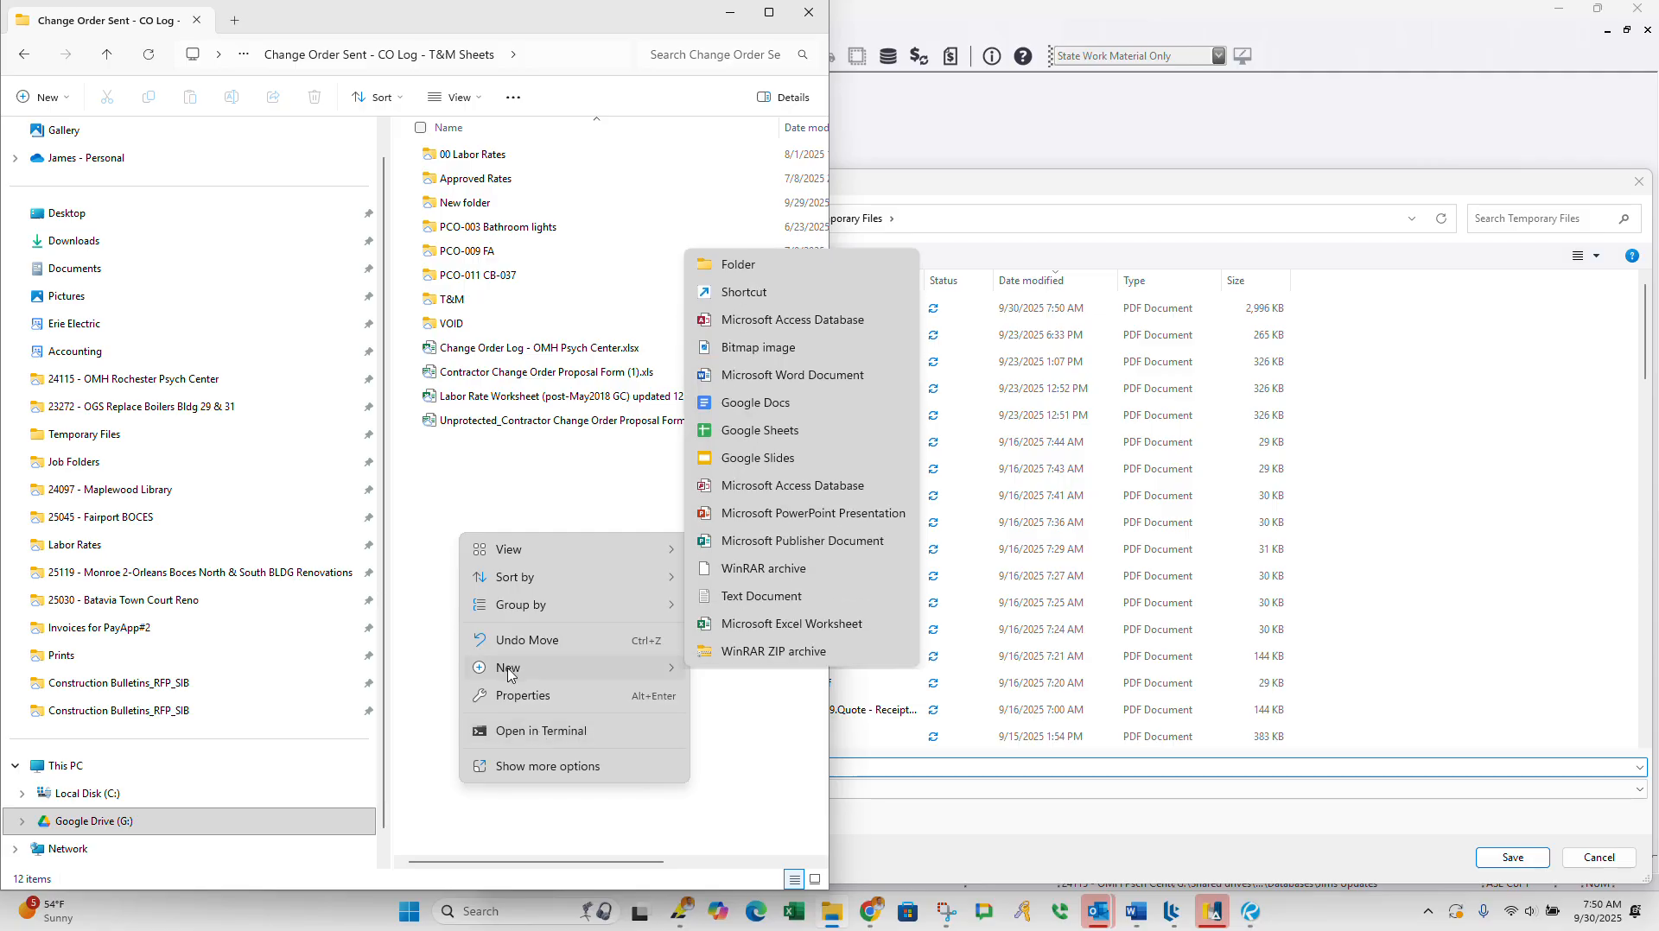
{"action": "left_click", "coordinate": [727, 253]}
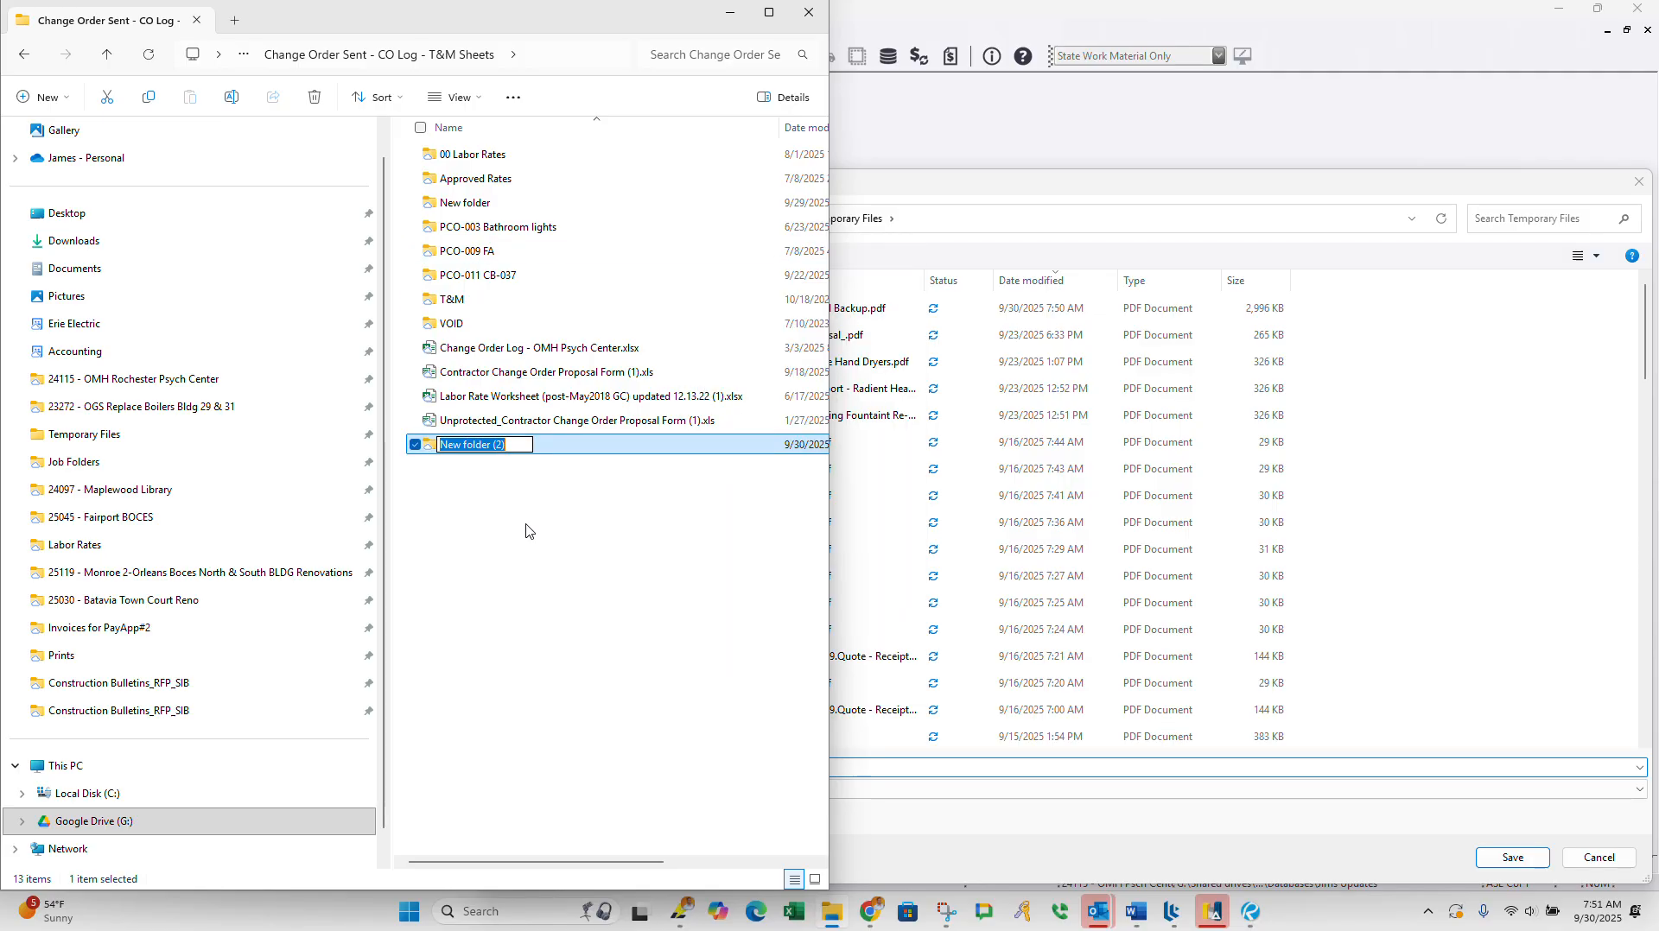
{"action": "type", "text": "PCO-0"}
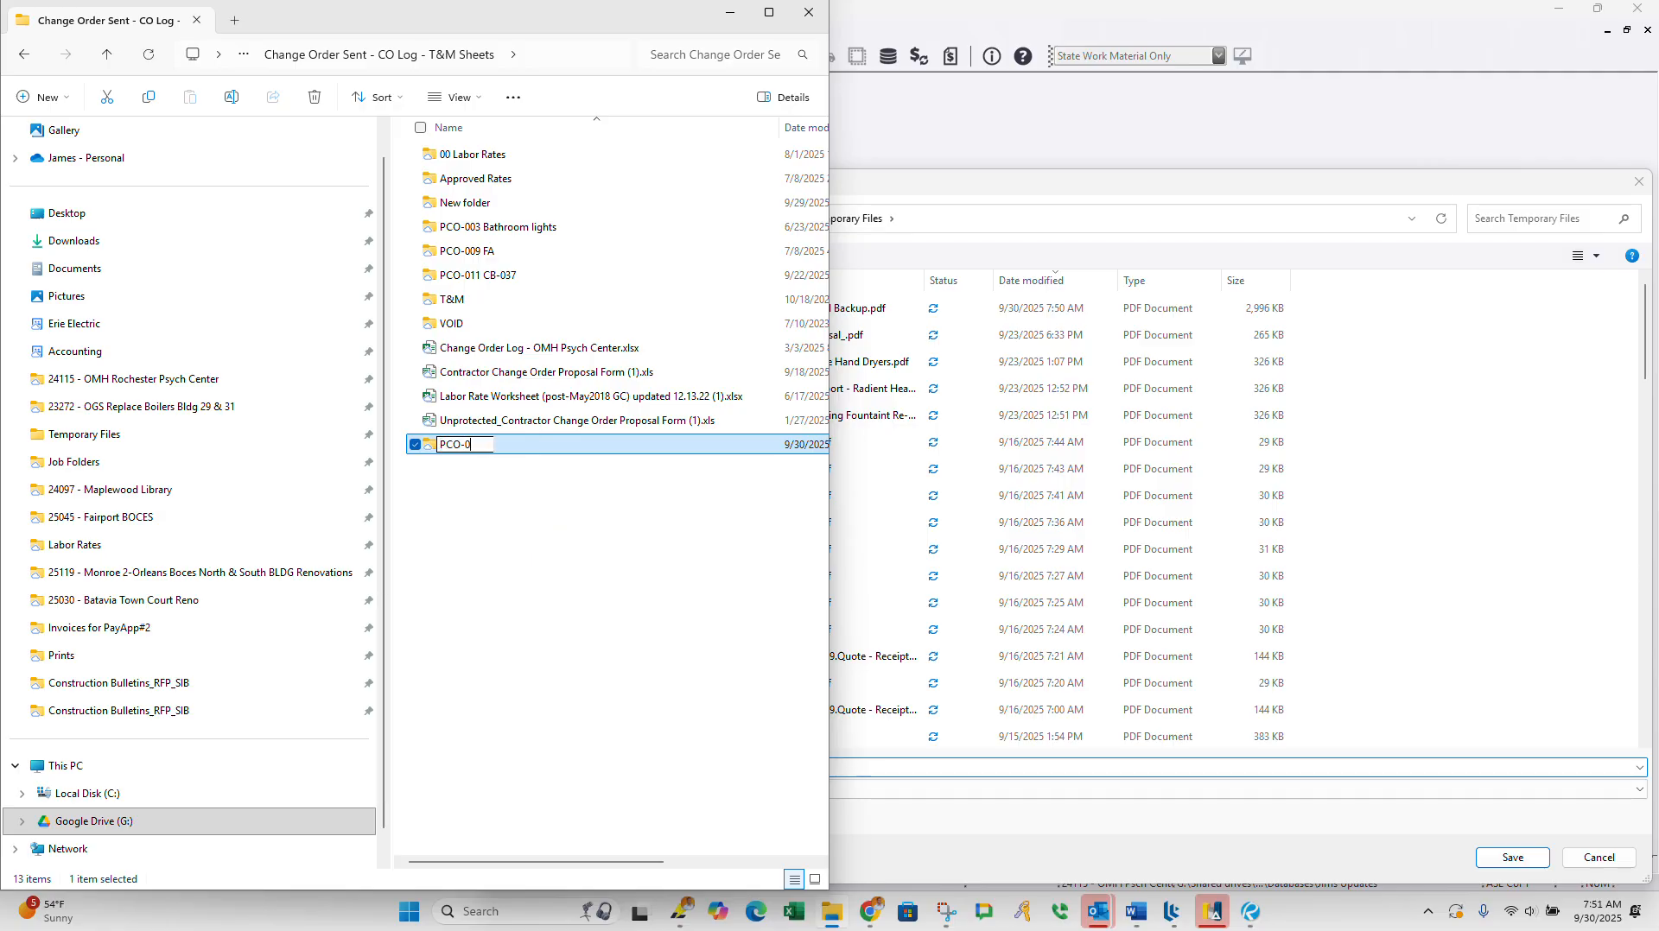
{"action": "type", "text": "012"}
{"action": "key", "text": "BackSpace"}
{"action": "type", "text": "12"}
{"action": "type", "text": " -"}
{"action": "type", "text": " CB-47 Split"}
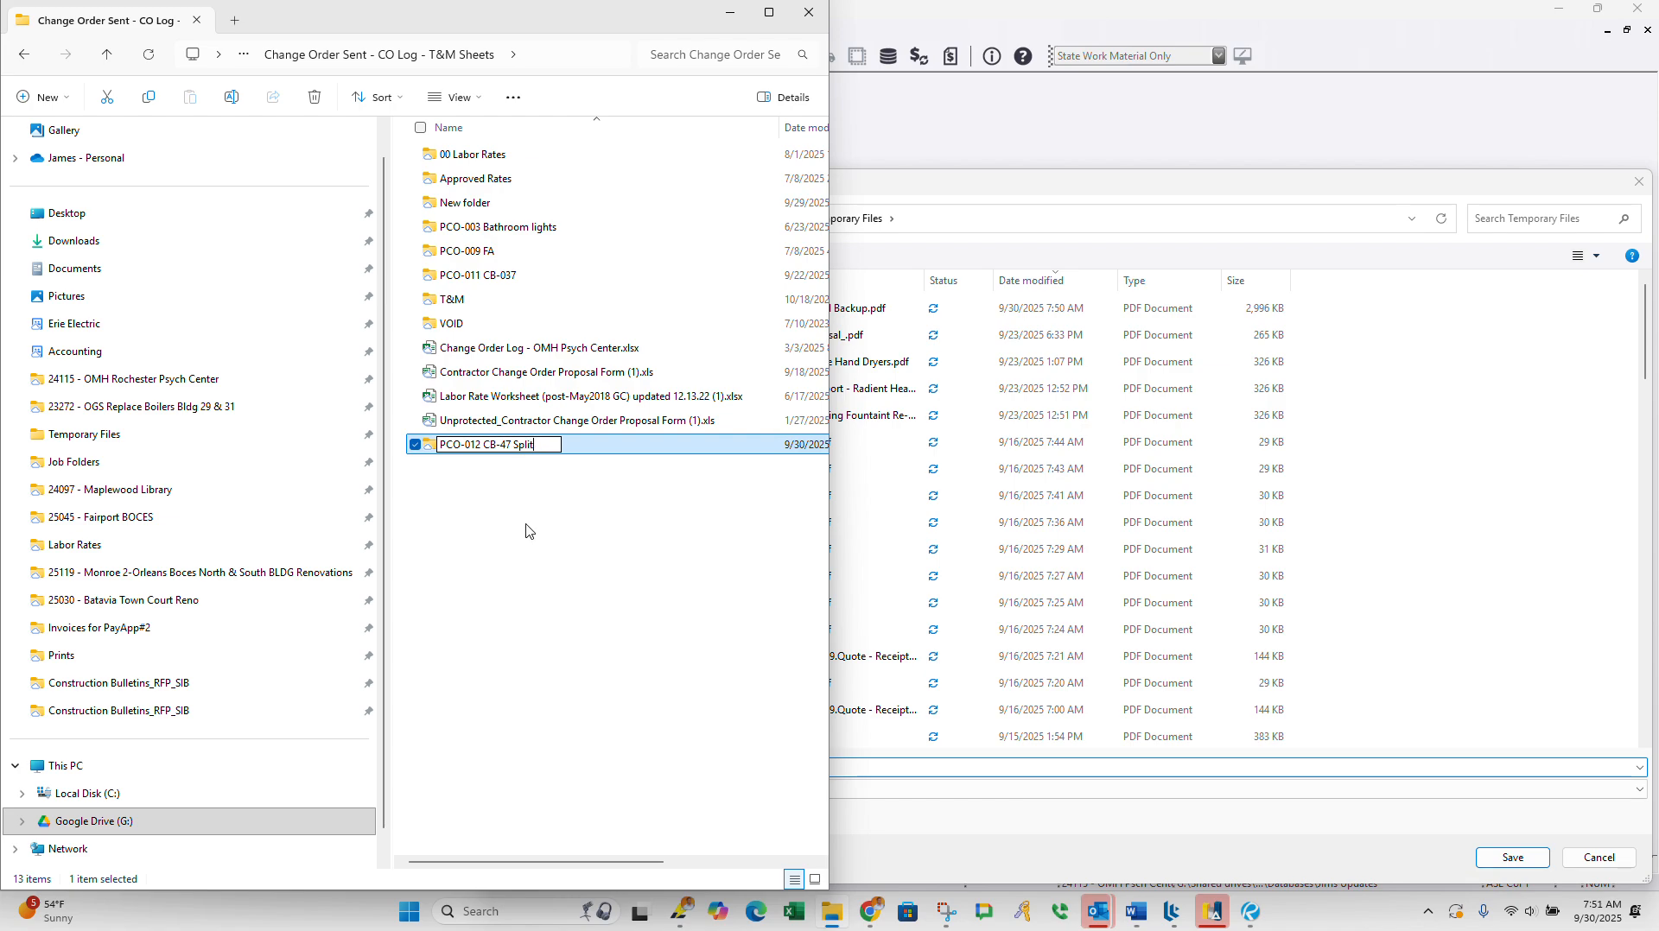
{"action": "type", "text": "Unit"}
{"action": "key", "text": "Return"}
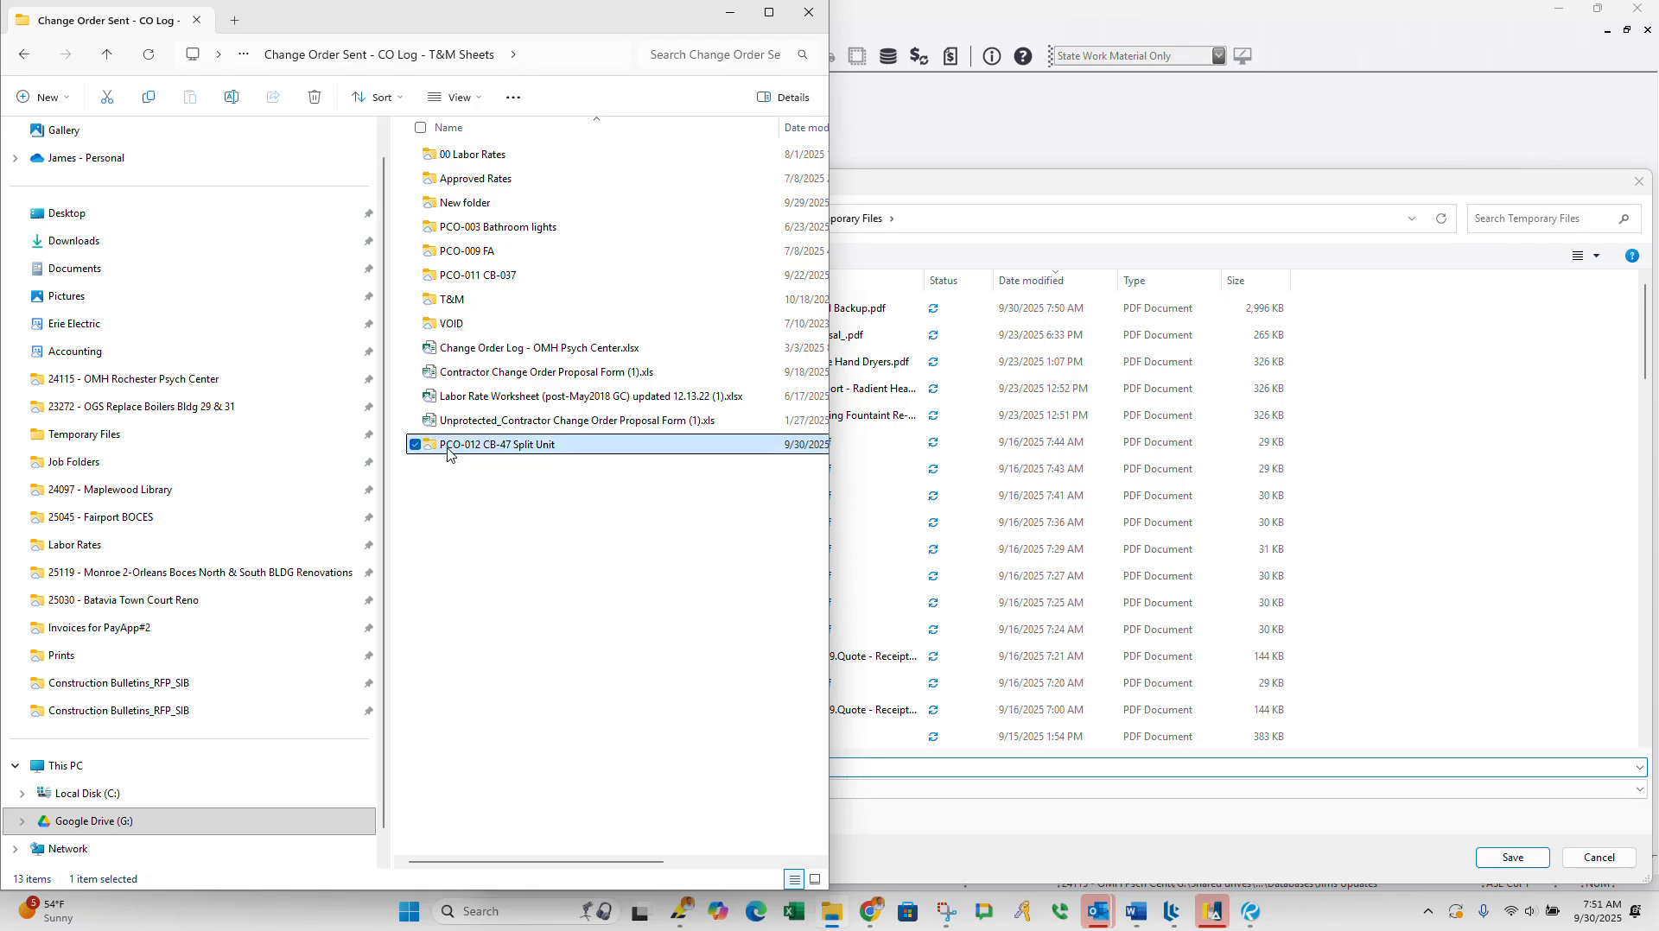
Step: Copy Change Order Proposal Form CB-037.xls from the PCO-011 CB-037 folder into the PCO-012 CB-47 Split Unit folder
{"action": "double_click", "coordinate": [462, 276]}
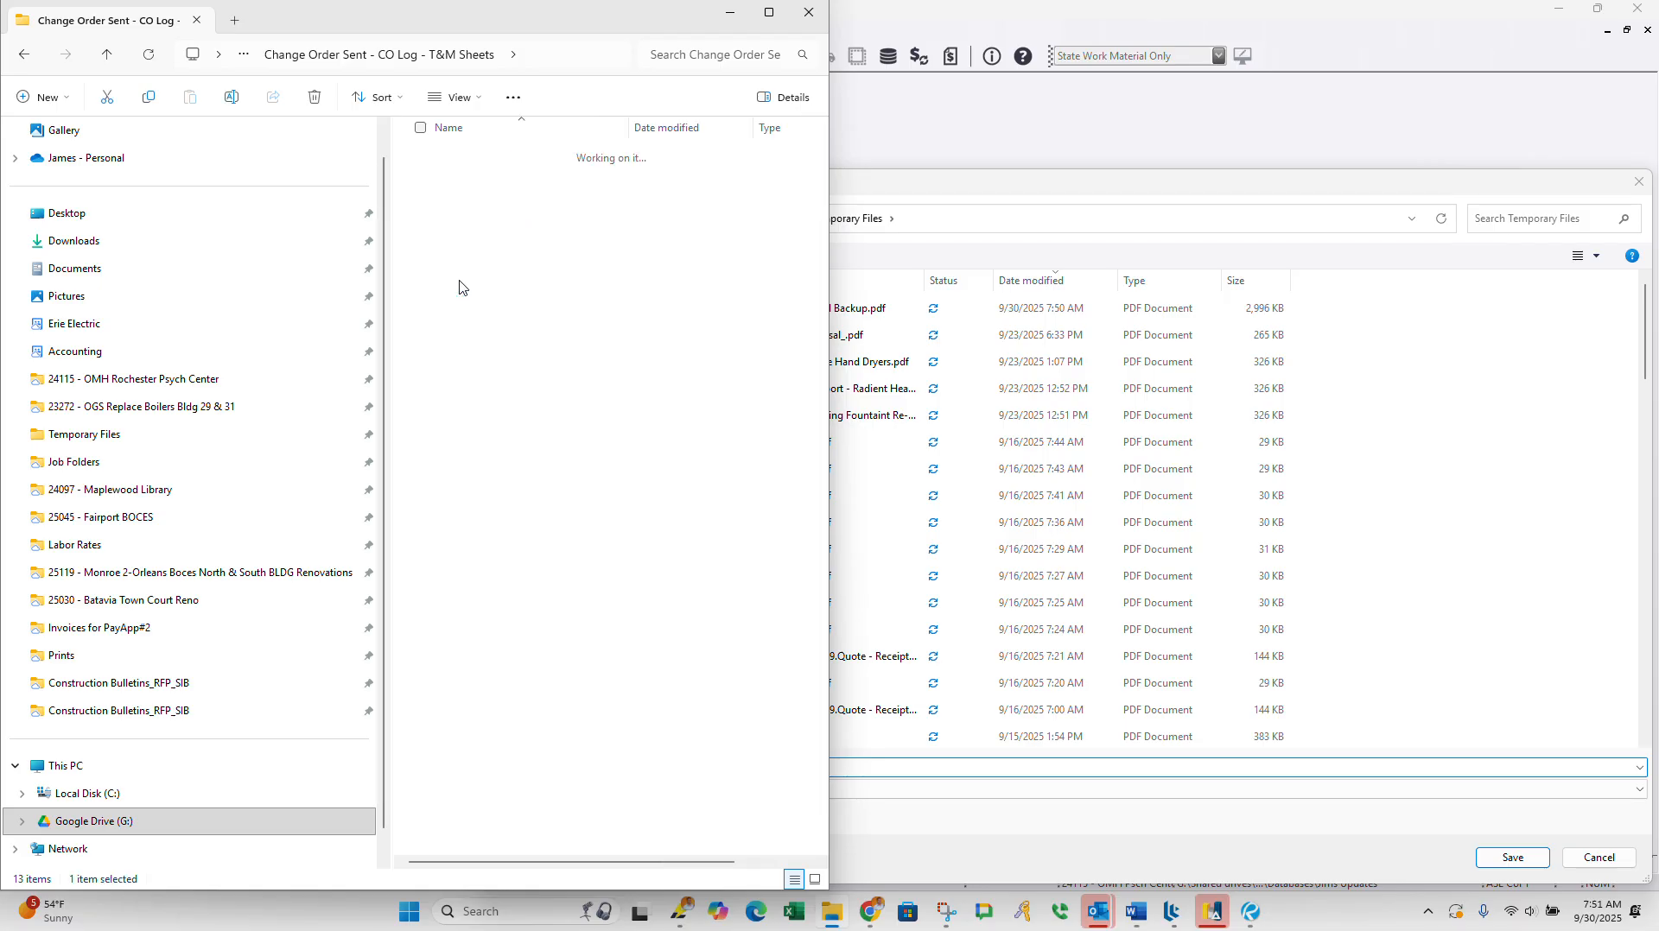
{"action": "right_click", "coordinate": [536, 180]}
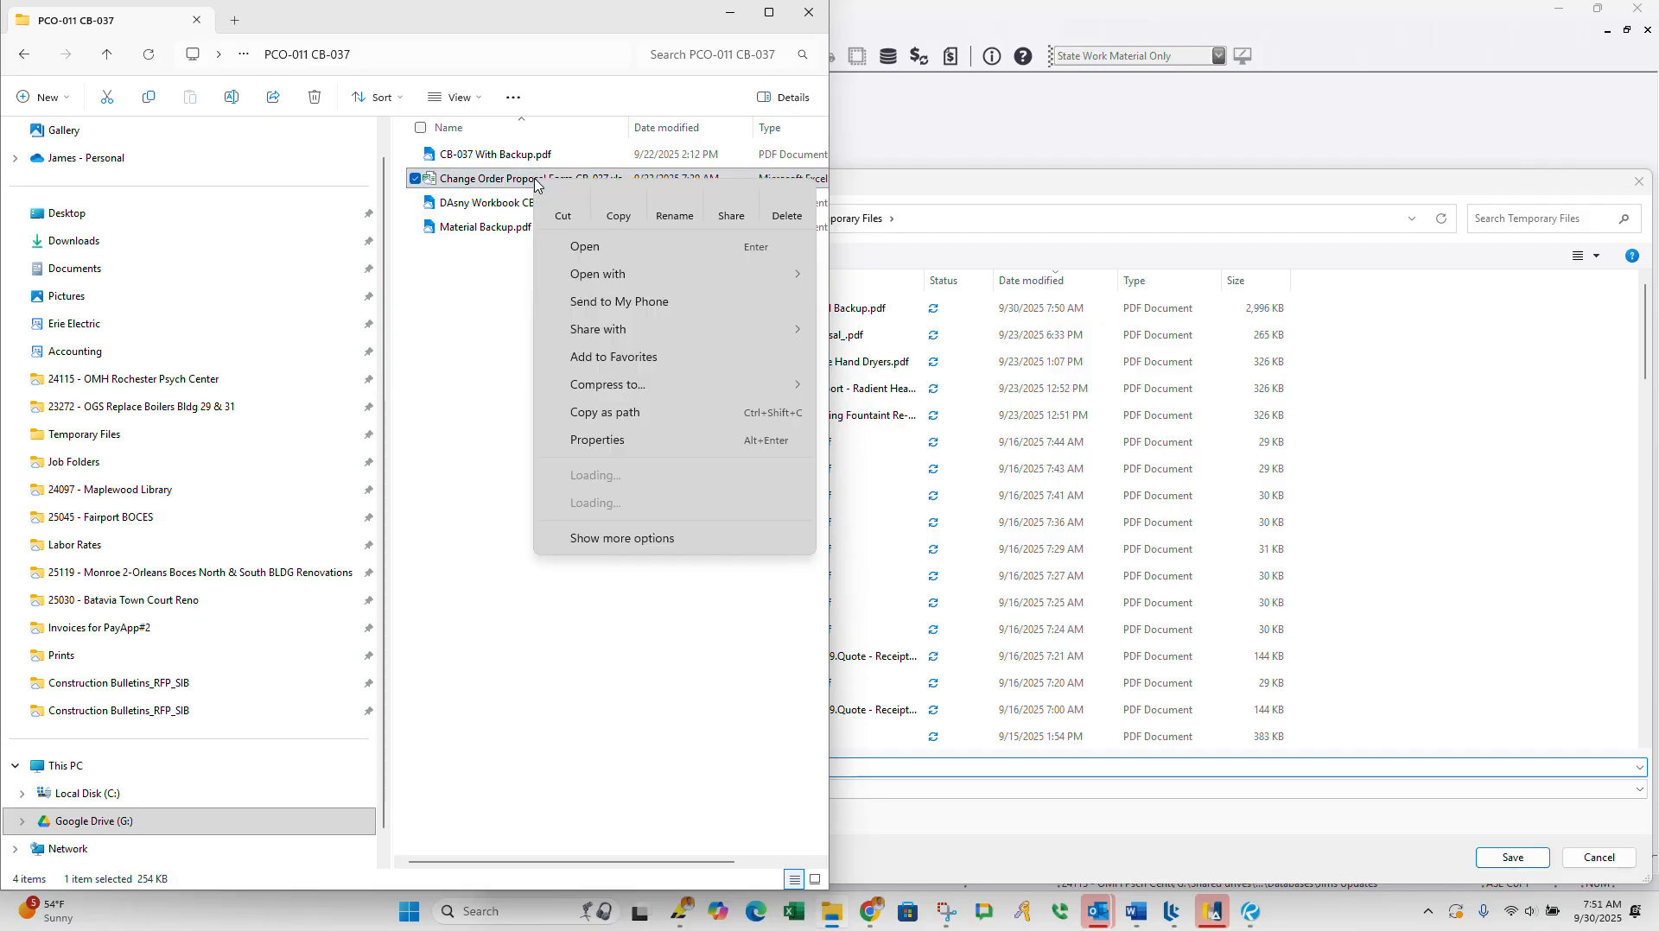
{"action": "left_click", "coordinate": [622, 217]}
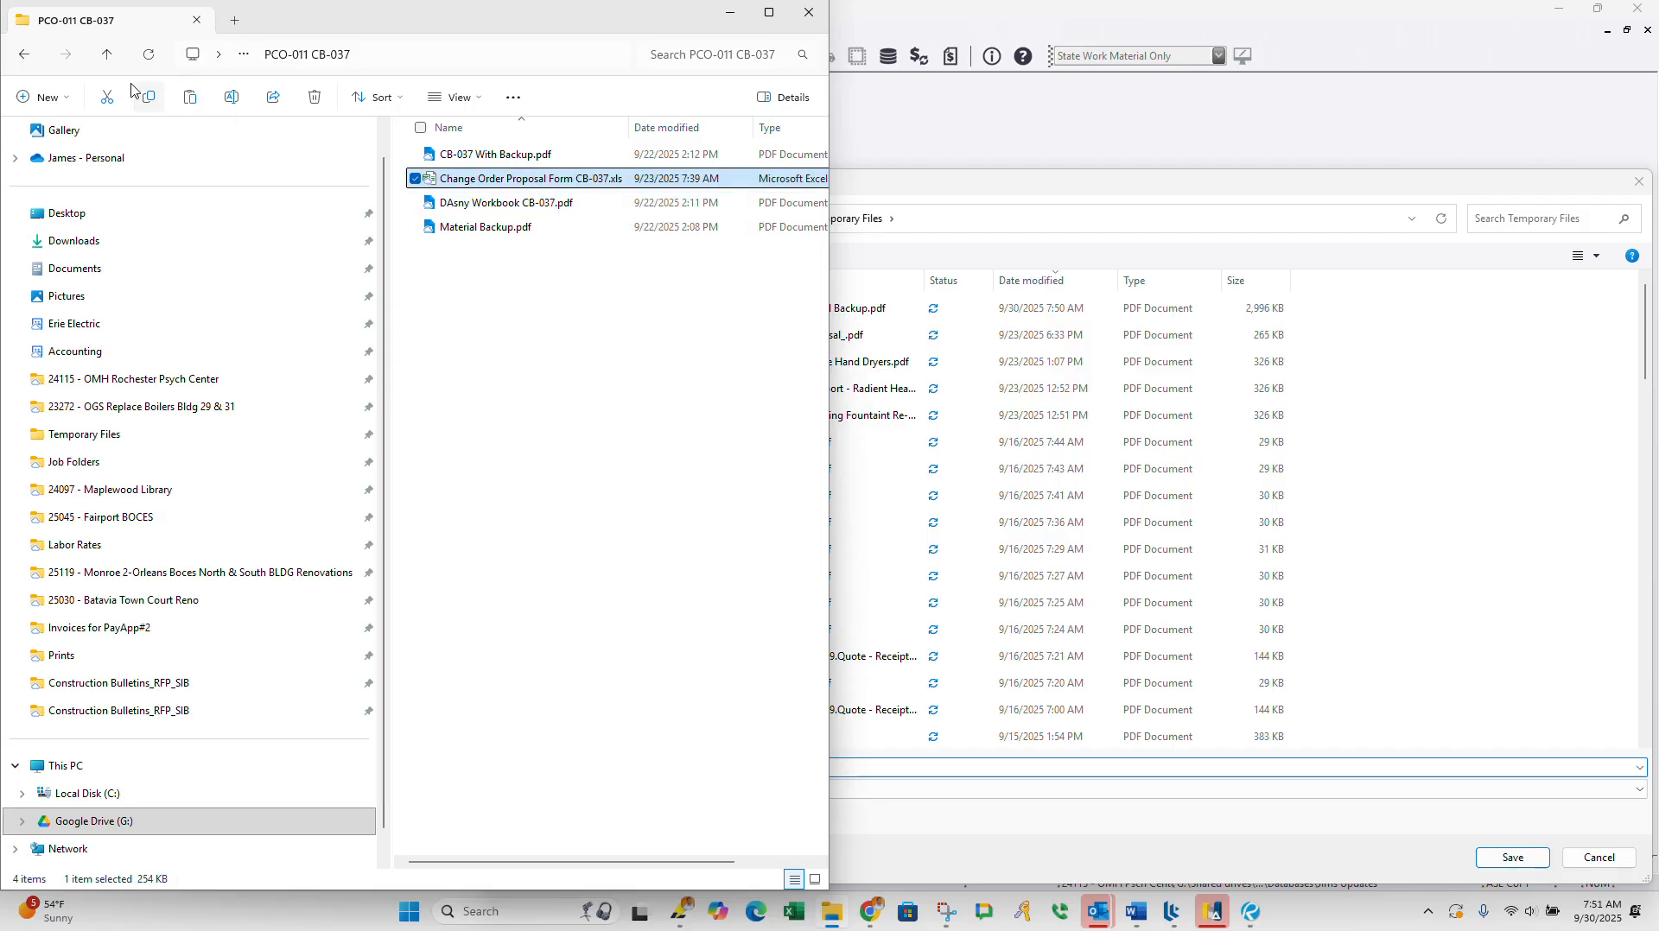
{"action": "left_click", "coordinate": [107, 53]}
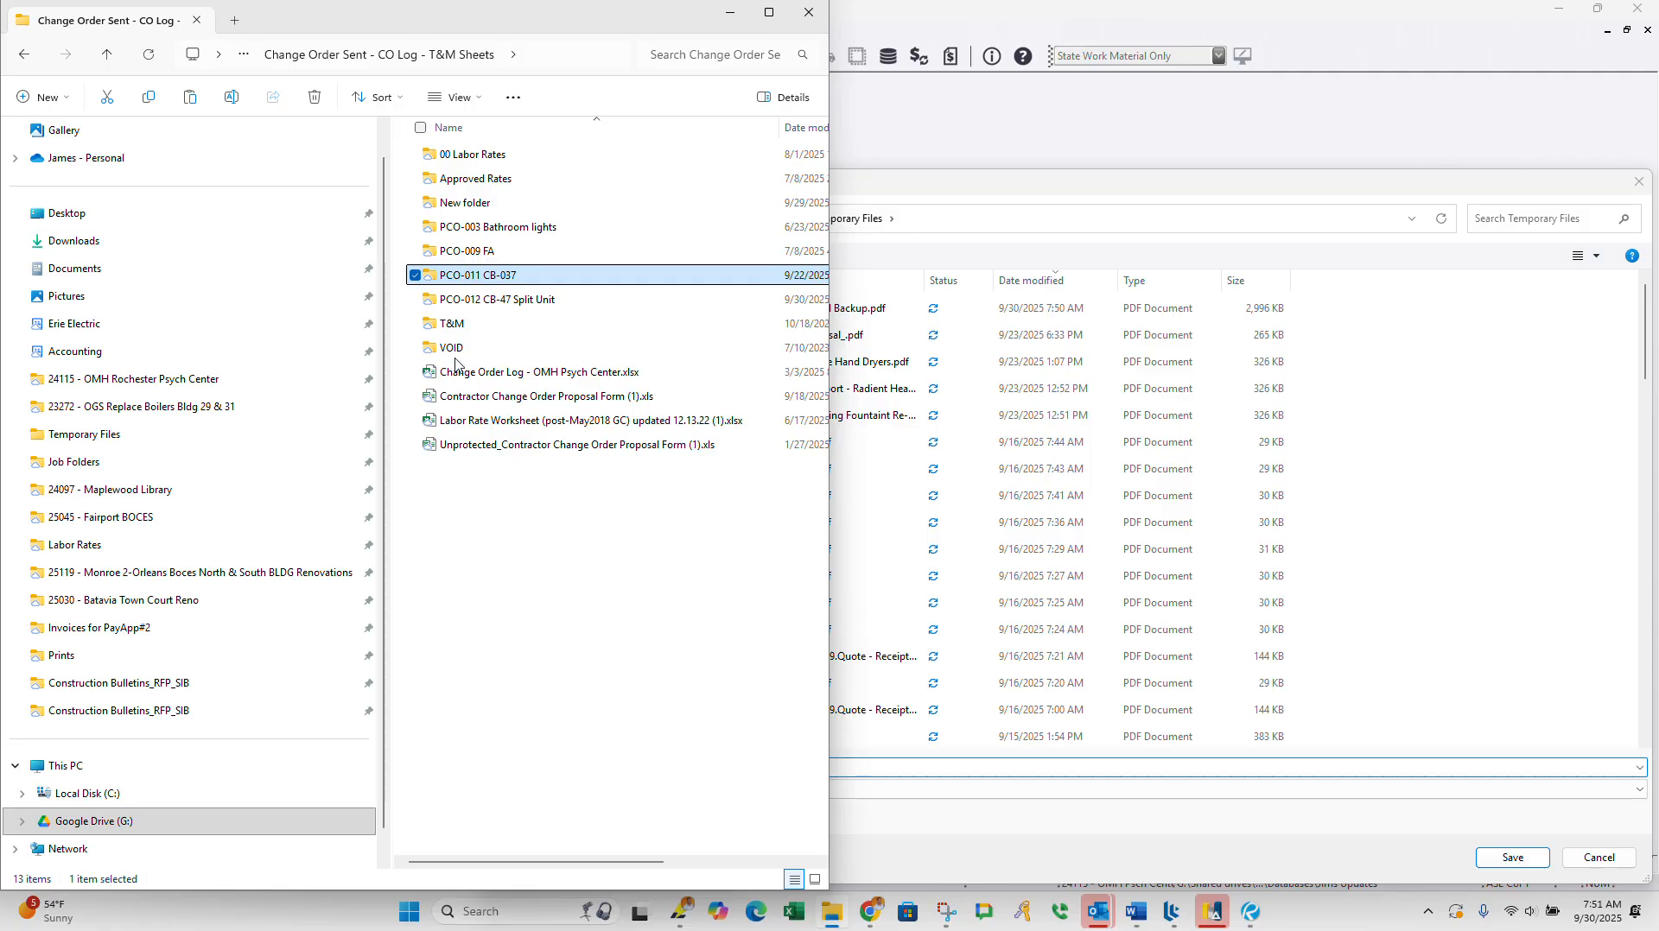
{"action": "double_click", "coordinate": [463, 300]}
{"action": "right_click", "coordinate": [533, 404]}
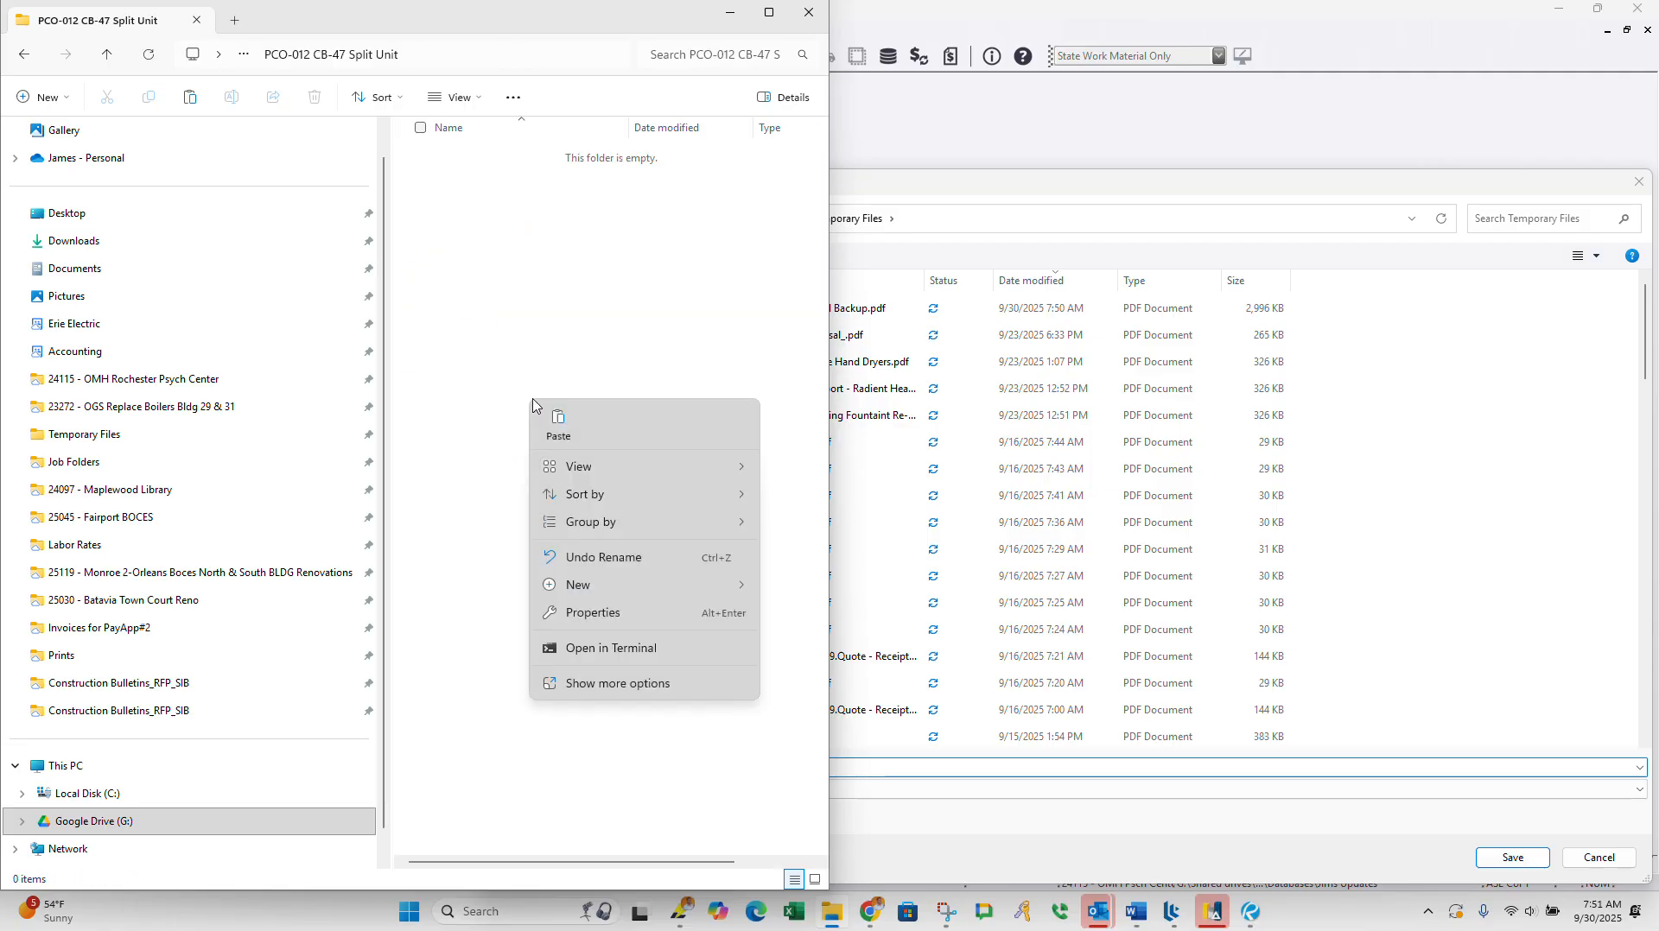
{"action": "left_click", "coordinate": [560, 423]}
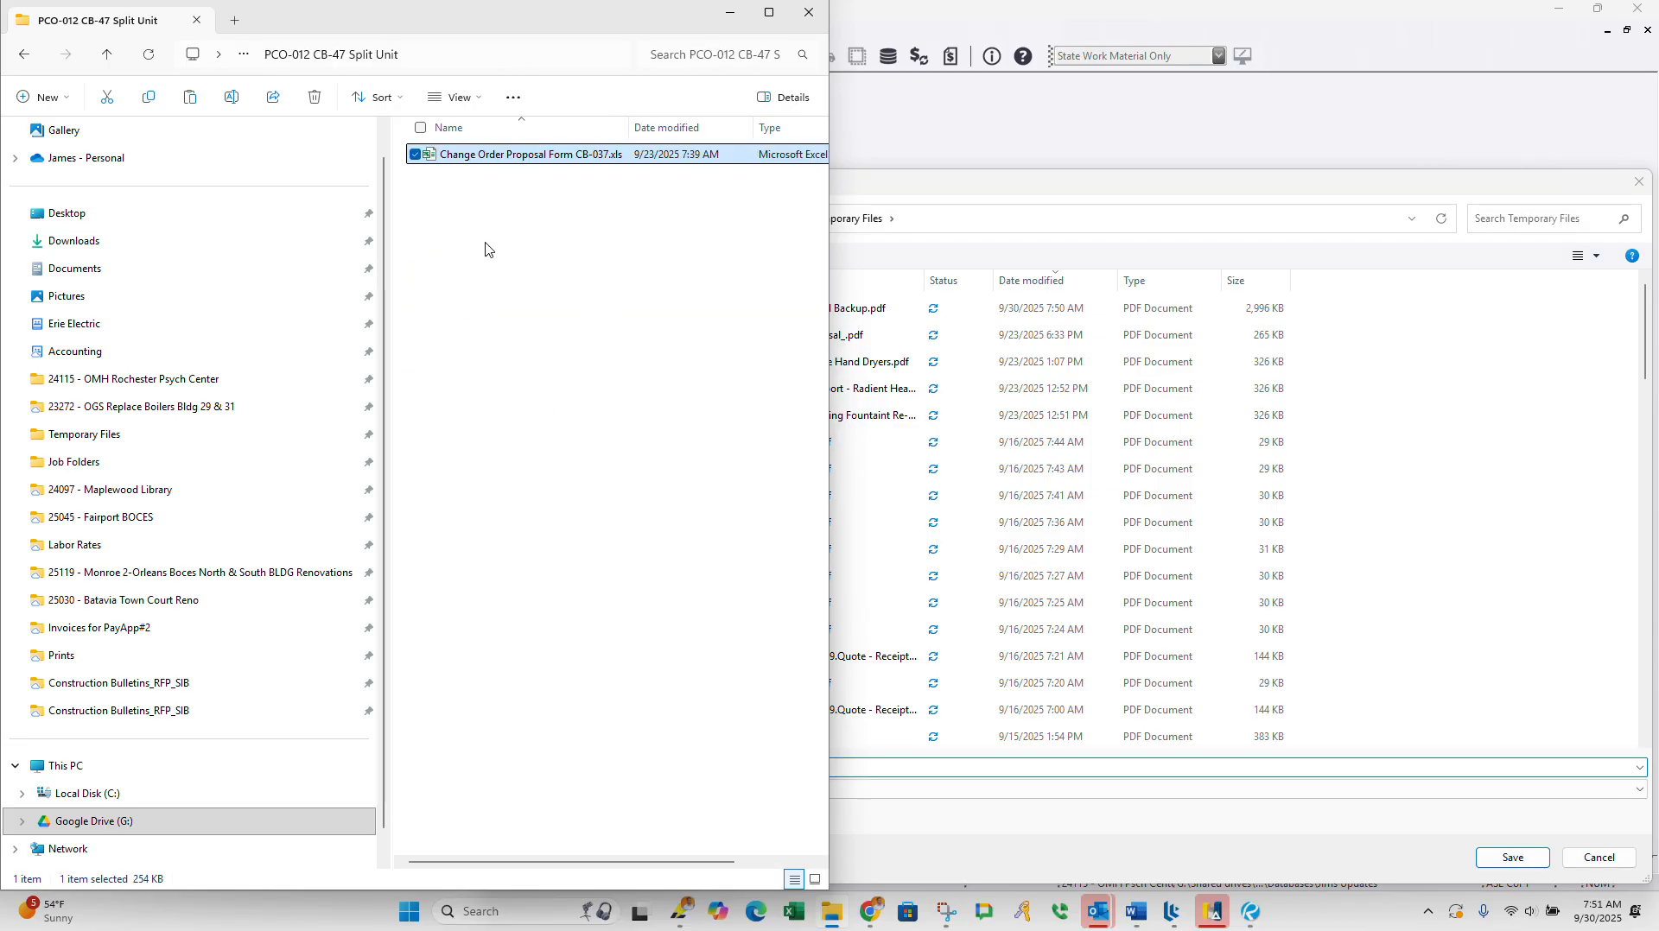
Step: Move CB47-Split Unit Material Backup.pdf from Temporary Files into the project's PCO-012 CB-47 Split Unit folder
{"action": "left_click", "coordinate": [94, 442]}
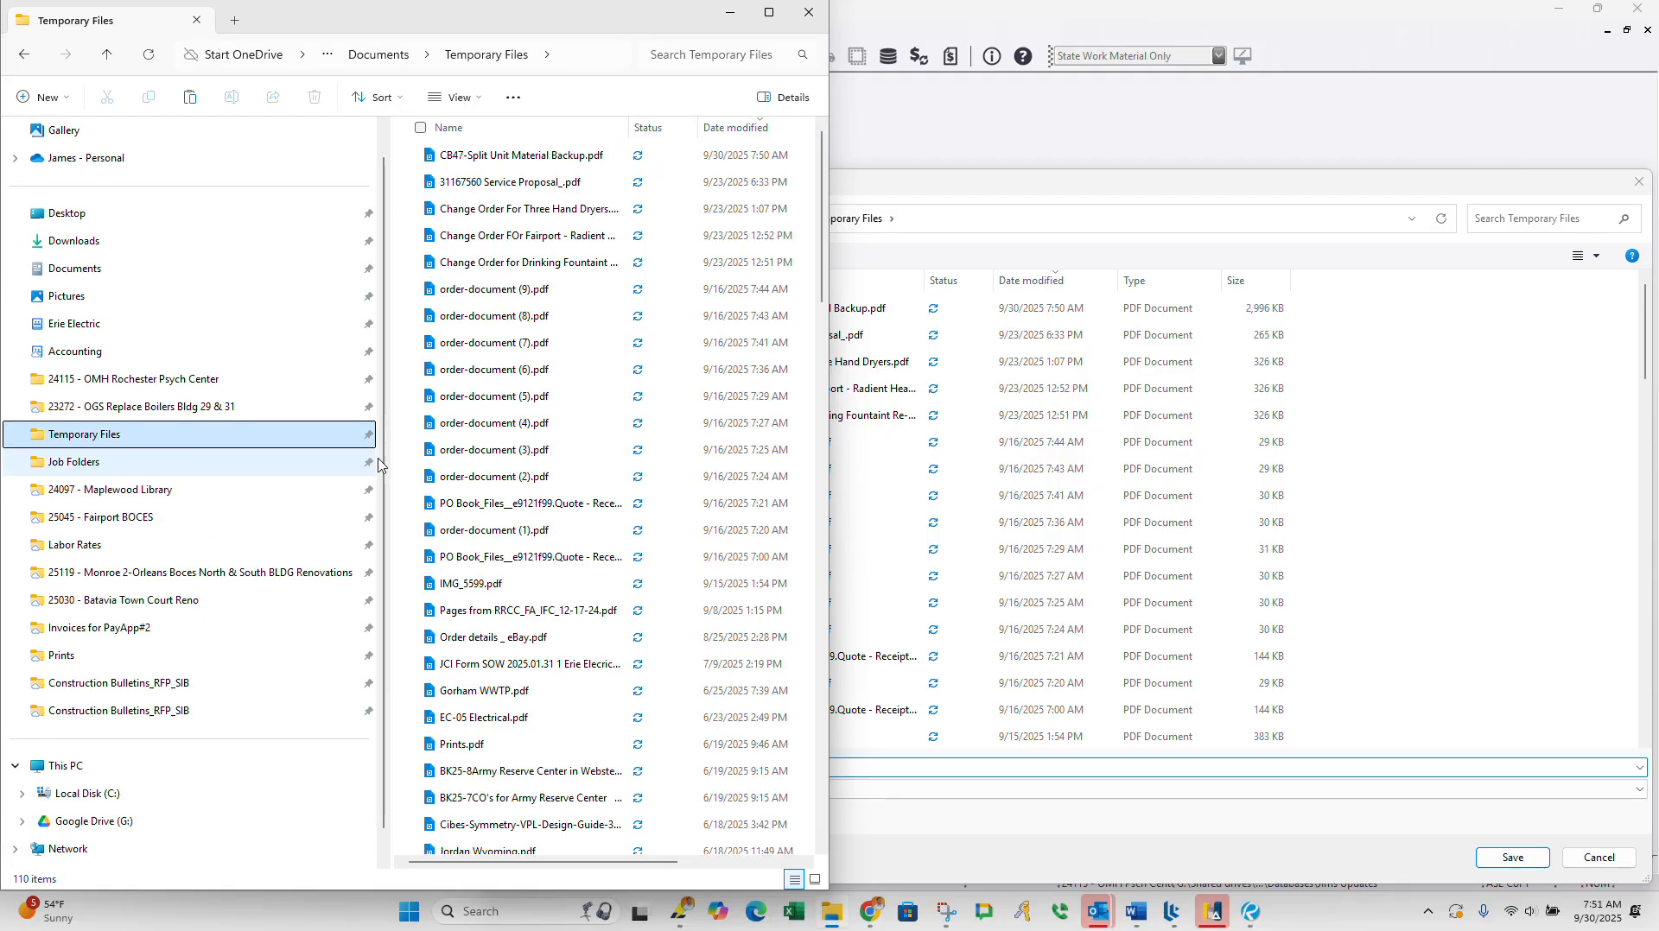
{"action": "left_click", "coordinate": [529, 160]}
{"action": "right_click", "coordinate": [529, 161]}
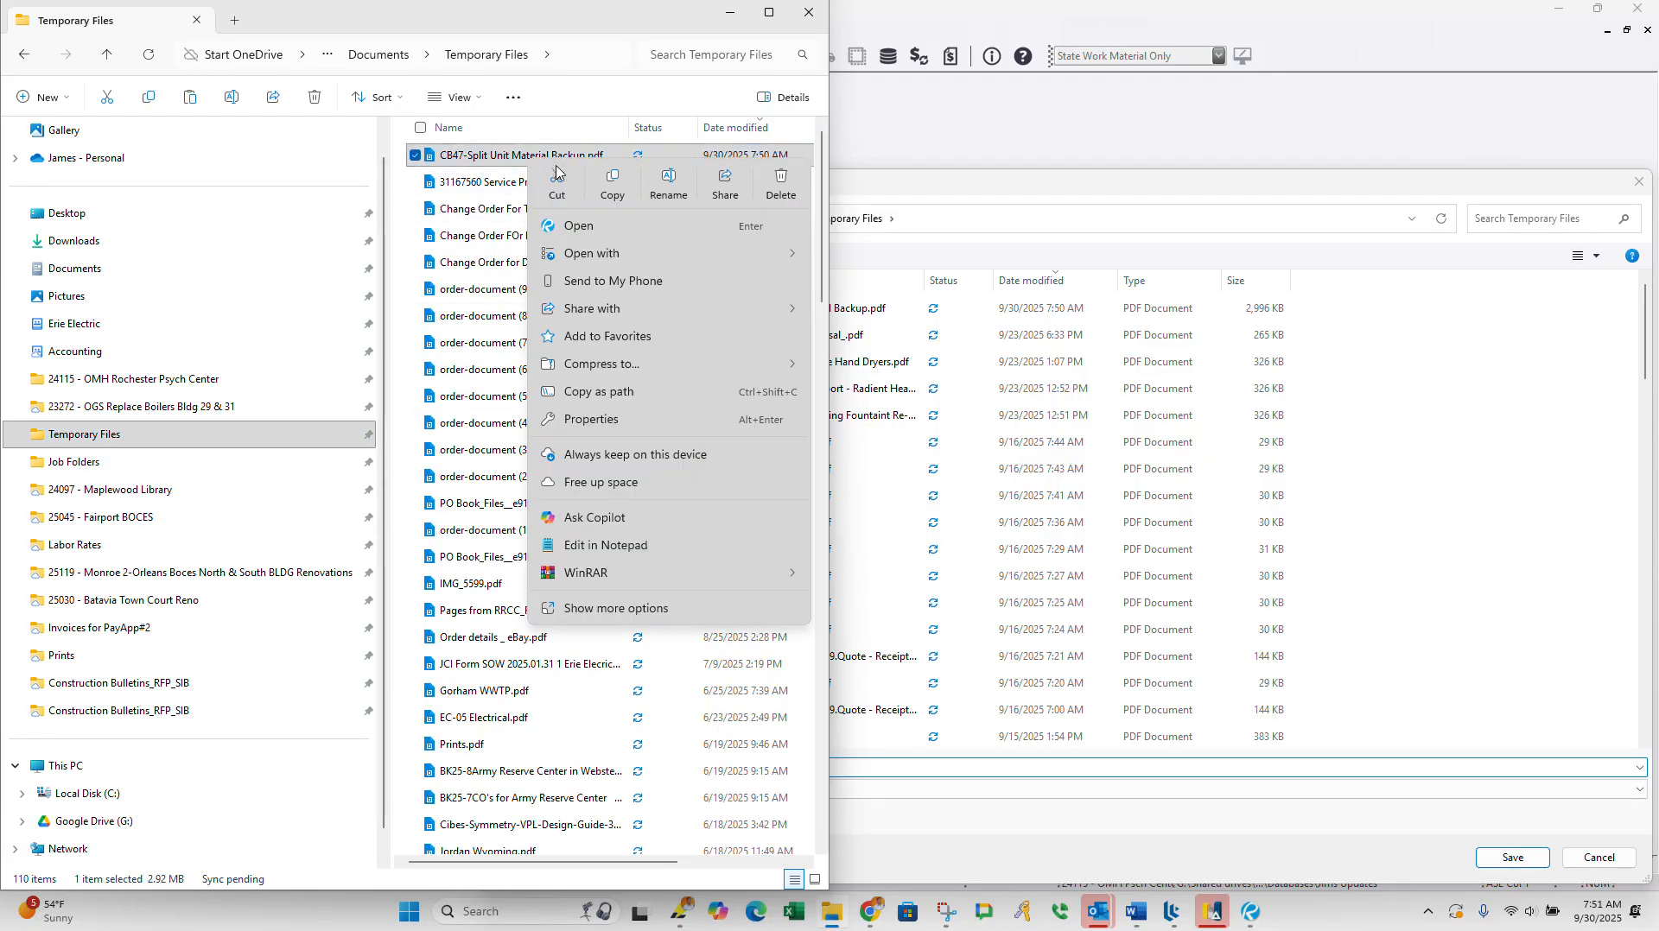
{"action": "left_click", "coordinate": [557, 183]}
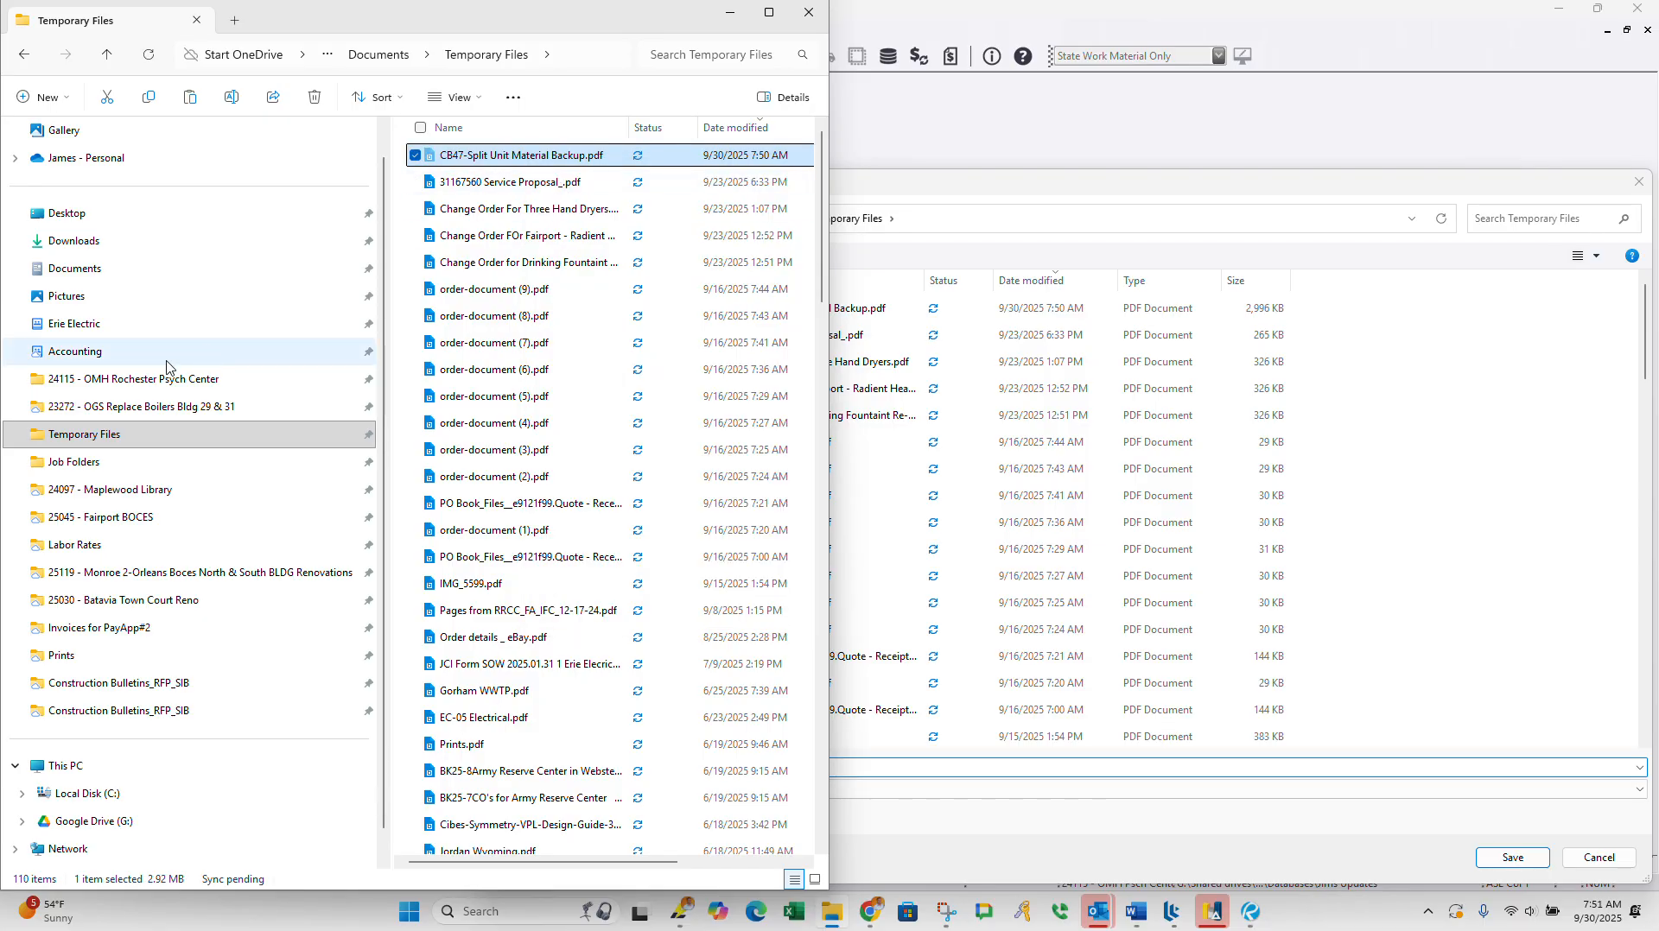
{"action": "left_click", "coordinate": [134, 378]}
{"action": "double_click", "coordinate": [464, 252]}
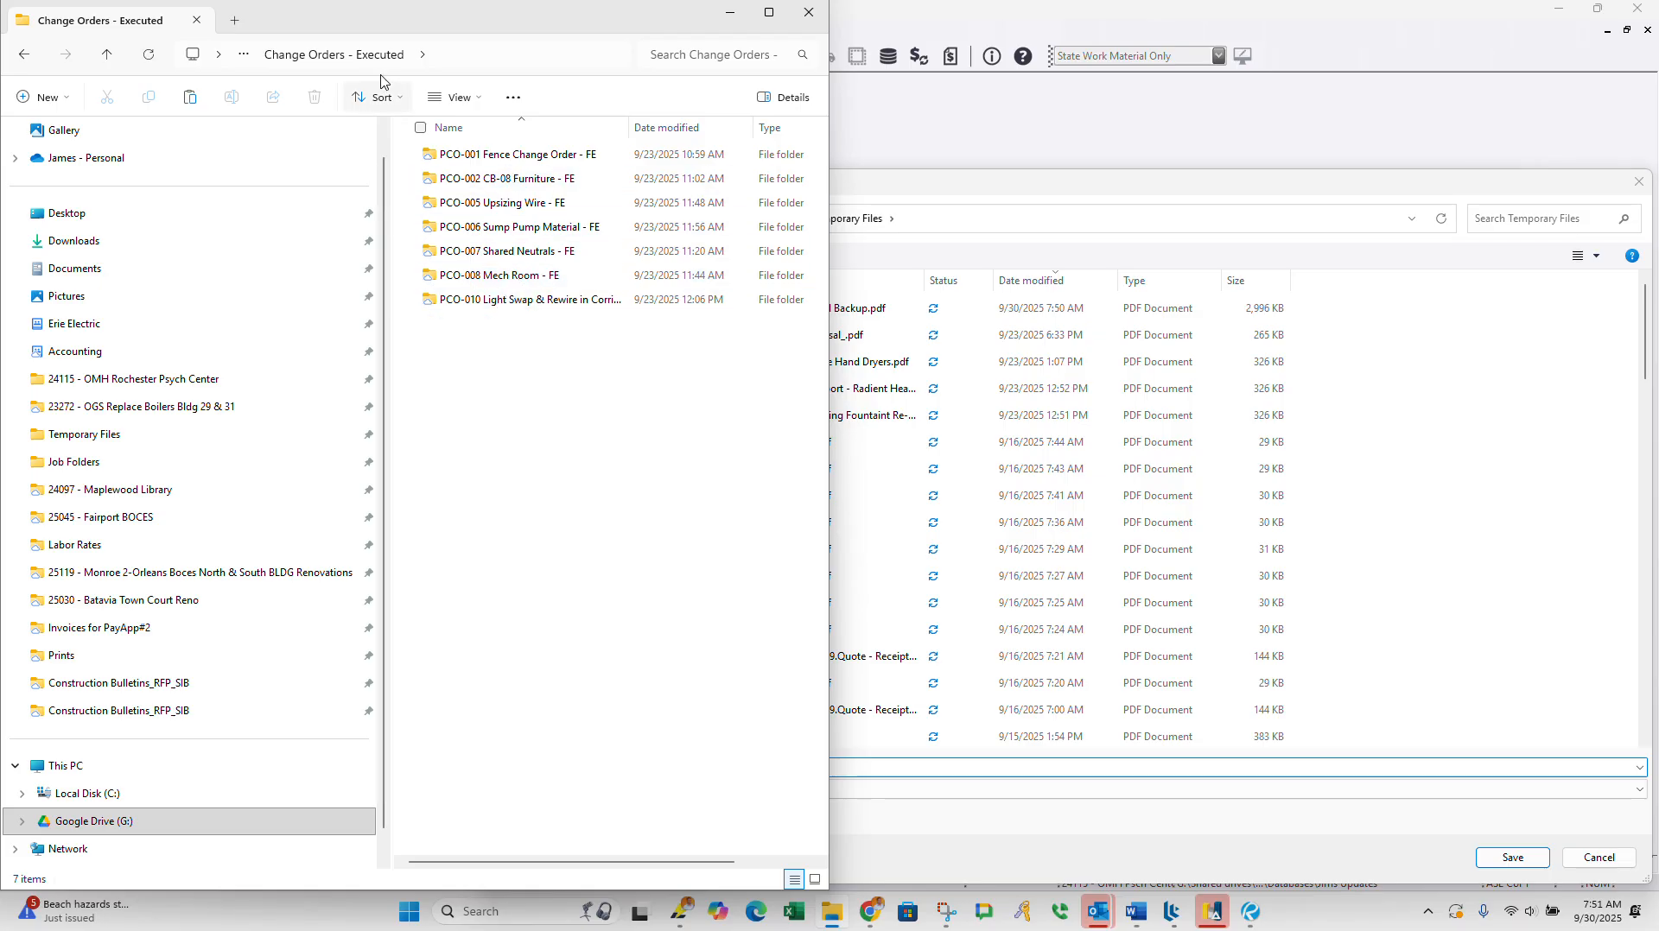
{"action": "left_click", "coordinate": [107, 54]}
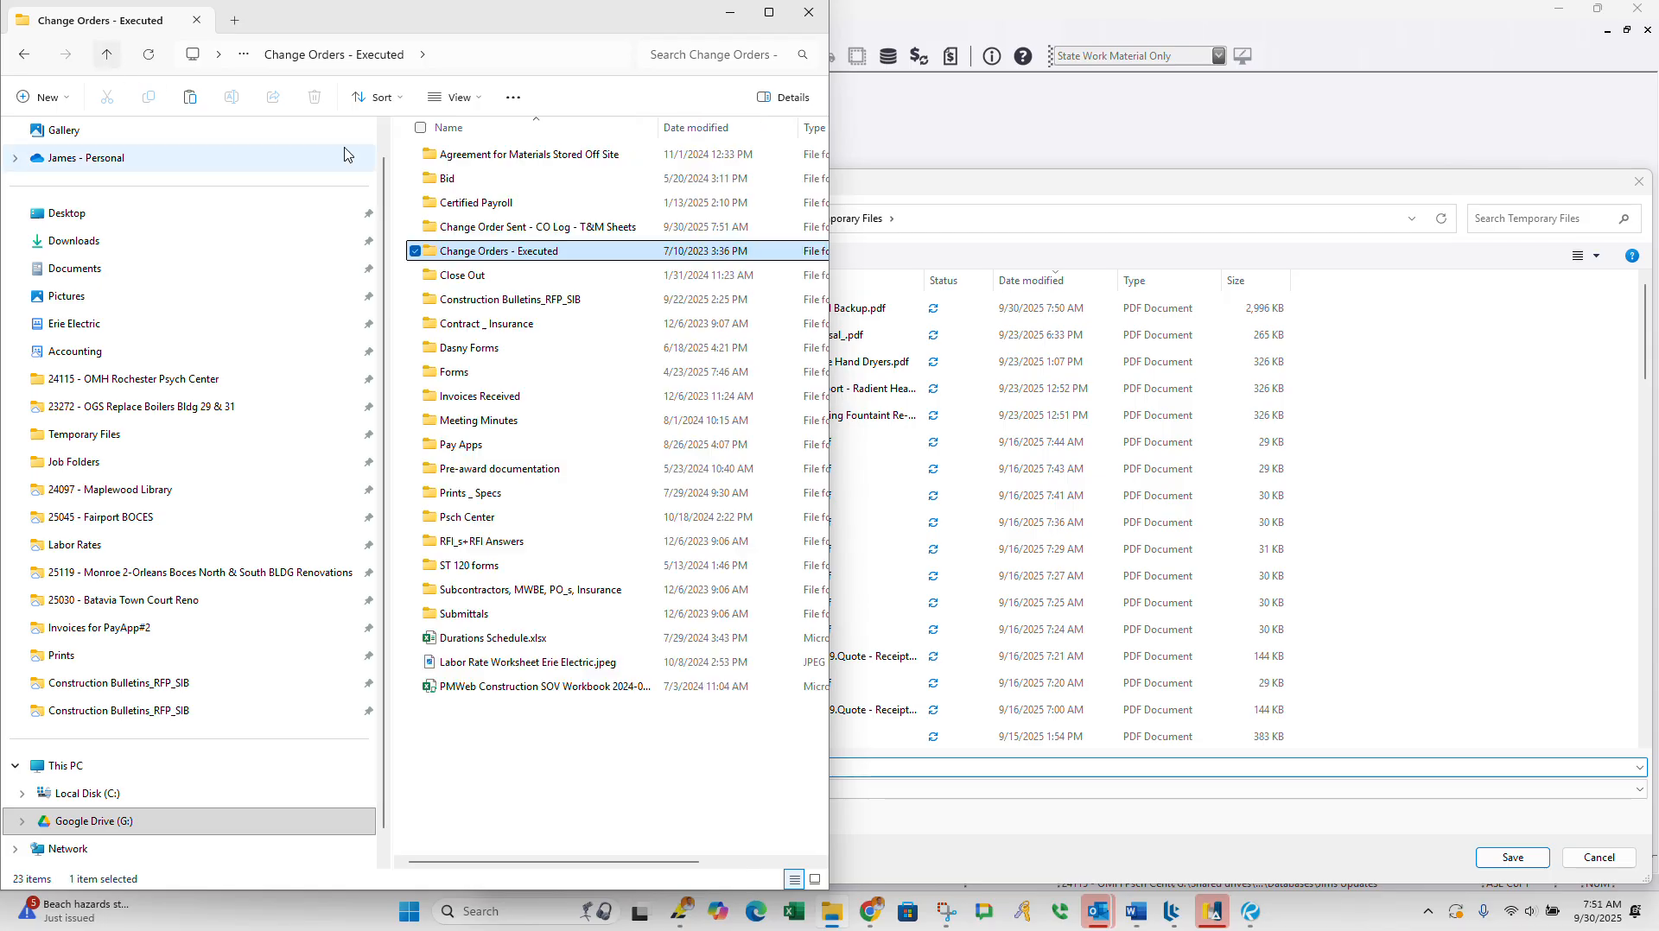
{"action": "double_click", "coordinate": [482, 232]}
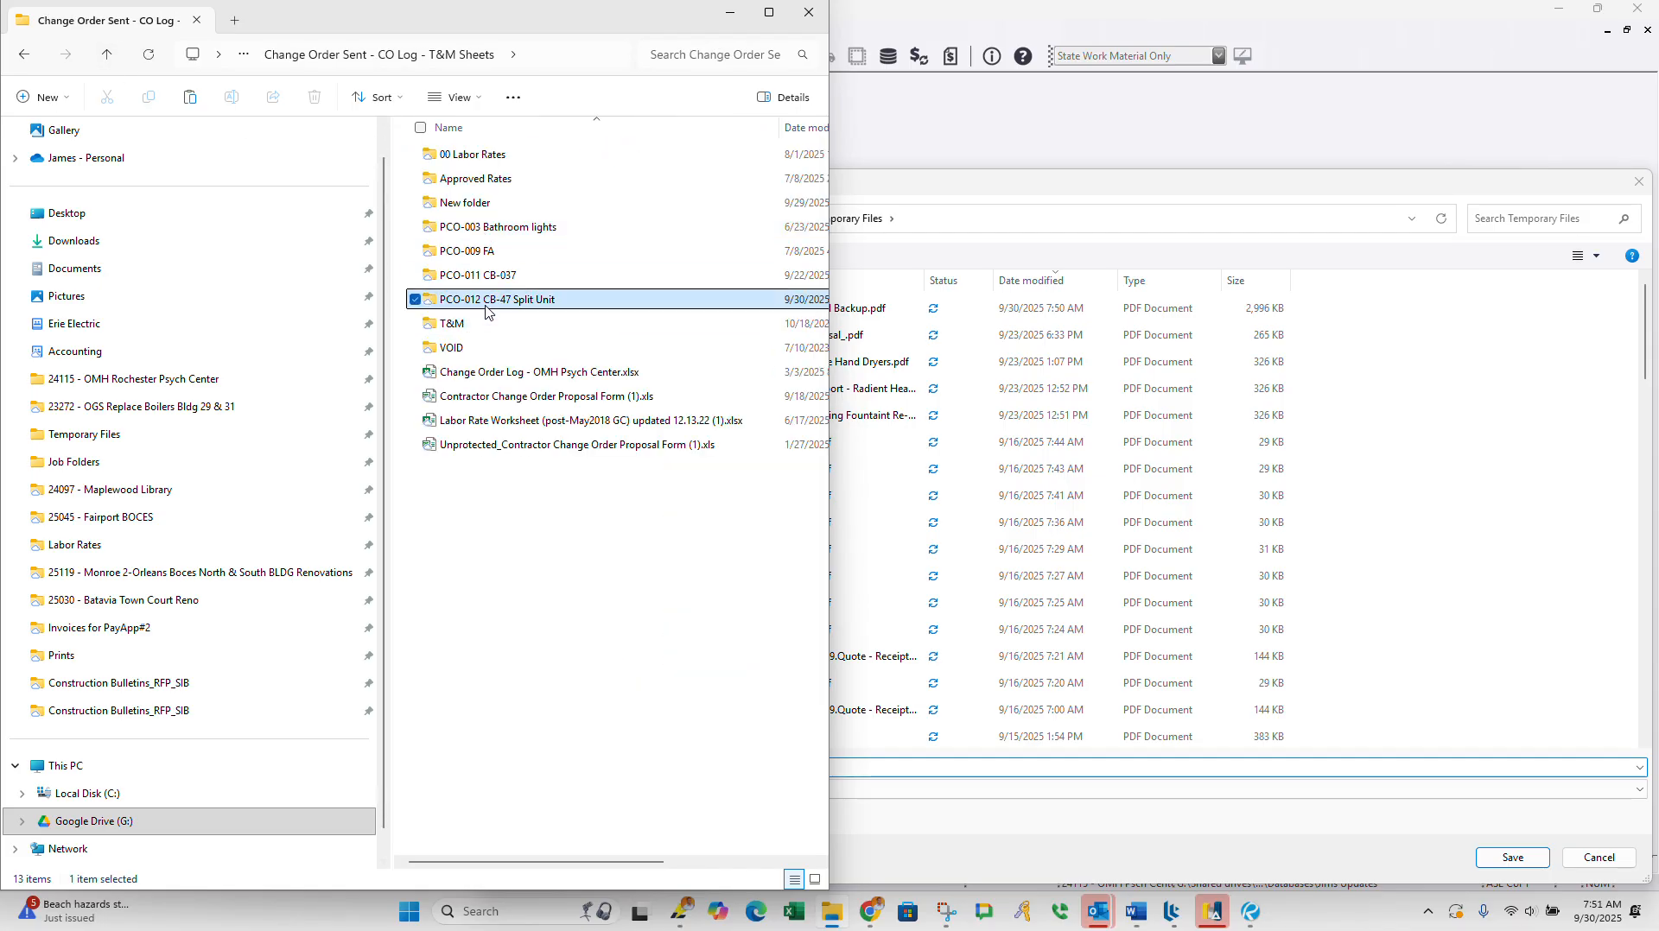
{"action": "double_click", "coordinate": [492, 300]}
{"action": "right_click", "coordinate": [518, 336]}
{"action": "left_click", "coordinate": [547, 354]}
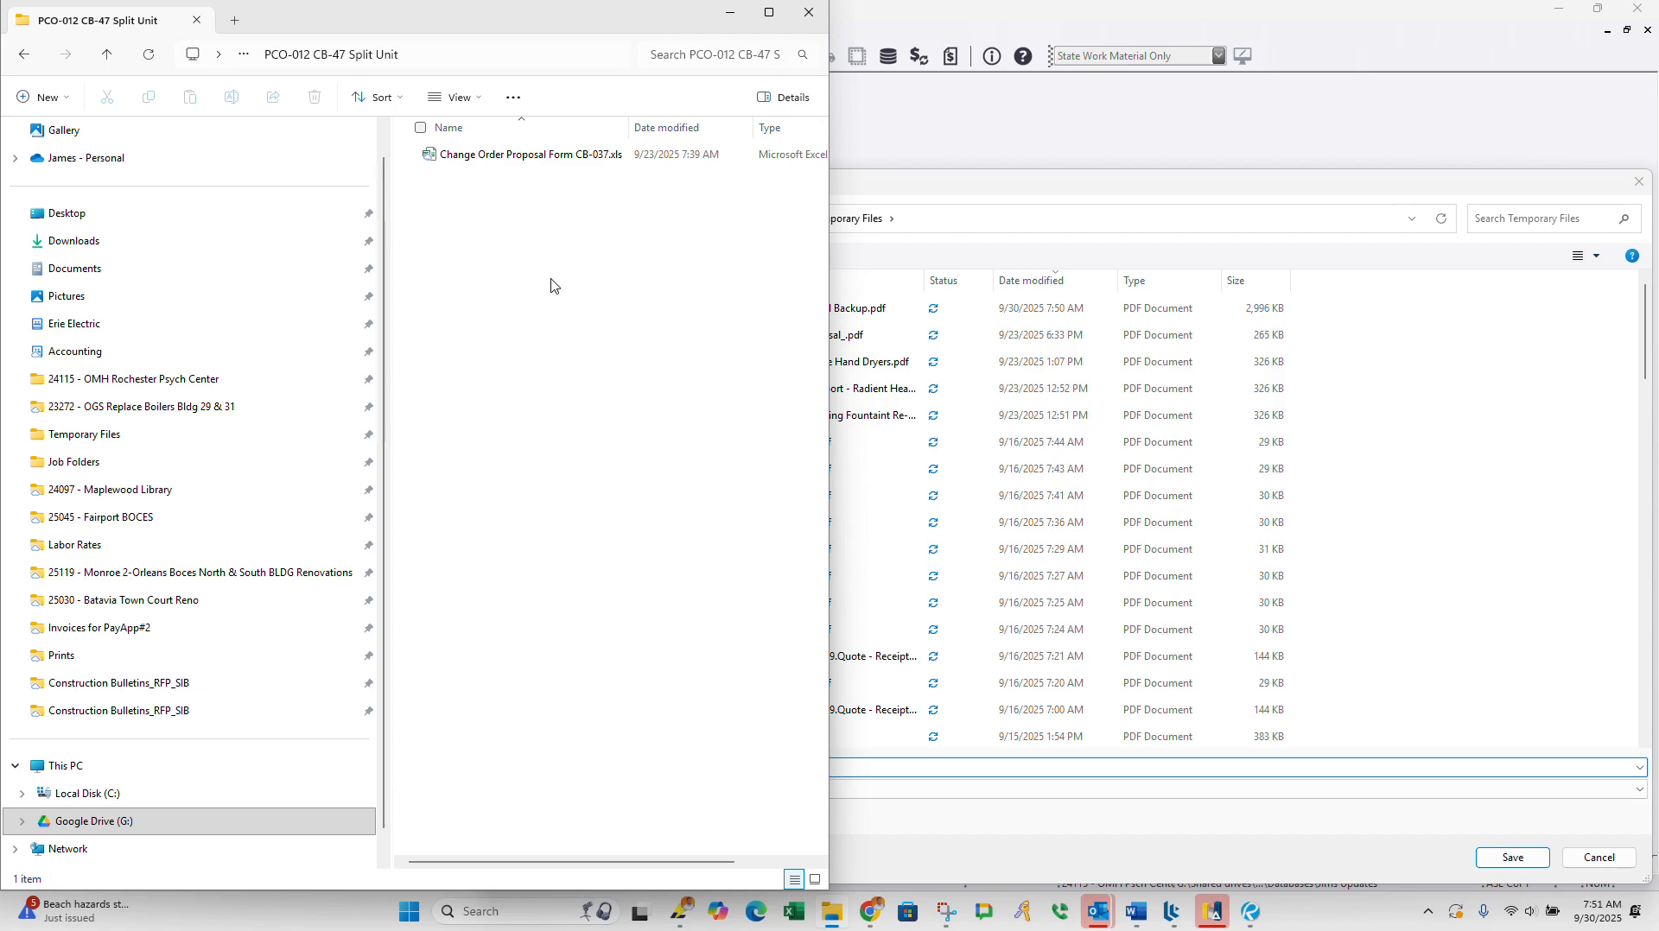
Step: Open the copied Change Order Proposal Form CB-037.xls in Excel with editing enabled, and switch back to its folder in File Explorer
{"action": "left_click", "coordinate": [503, 159]}
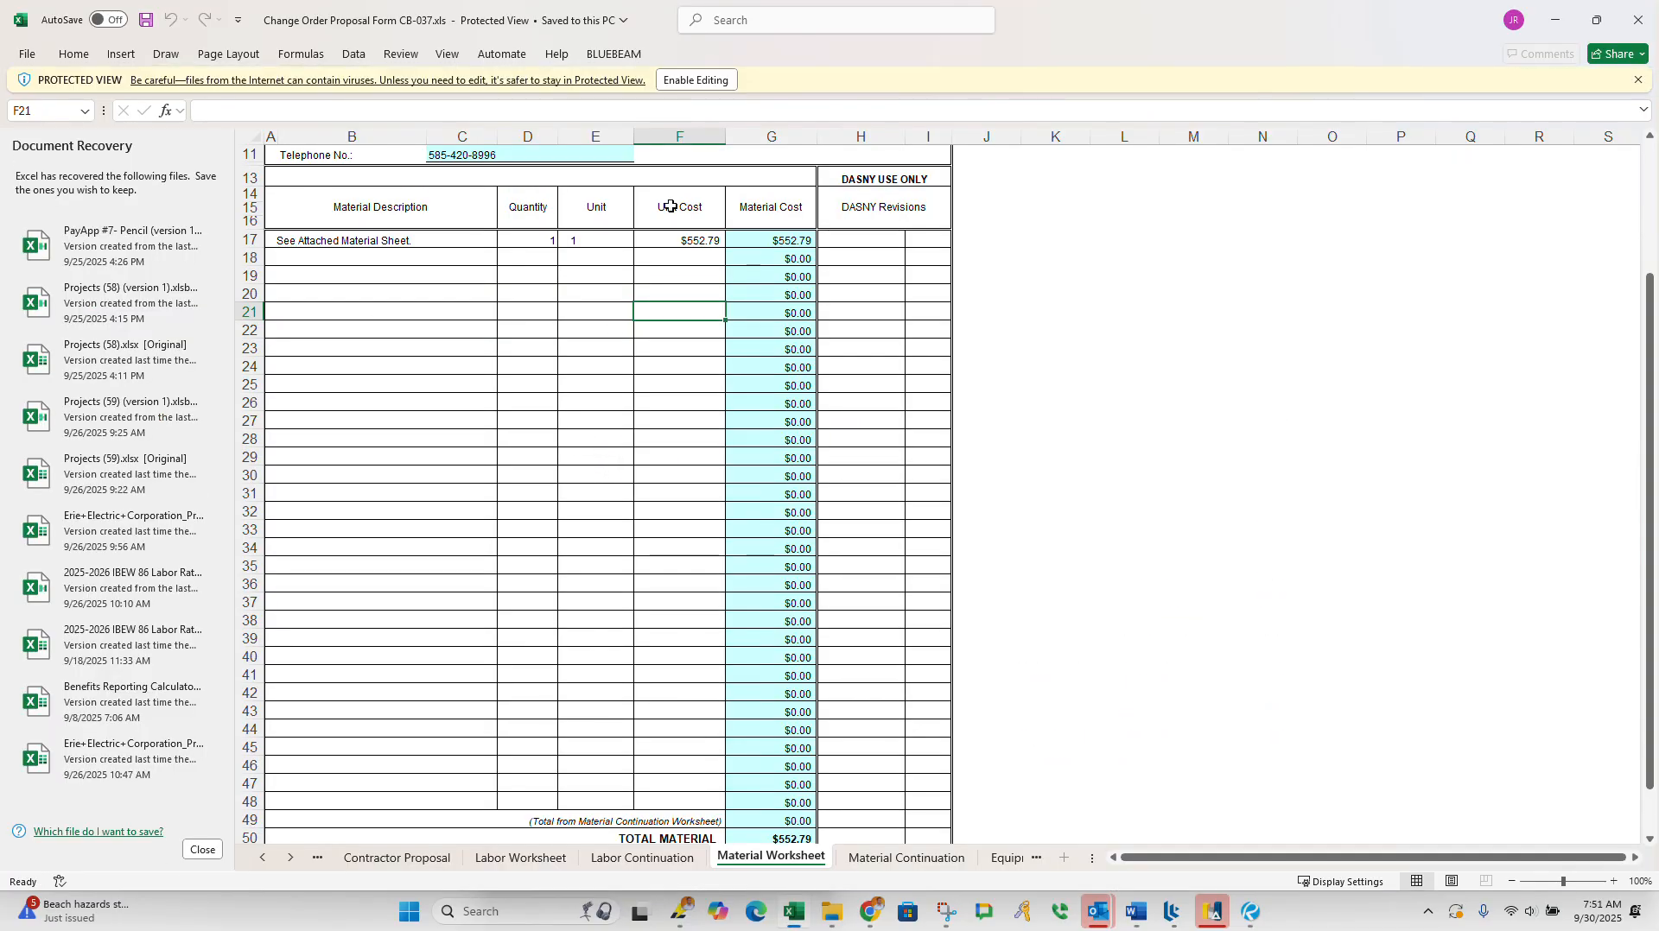
{"action": "left_click", "coordinate": [696, 79]}
{"action": "left_click", "coordinate": [830, 918]}
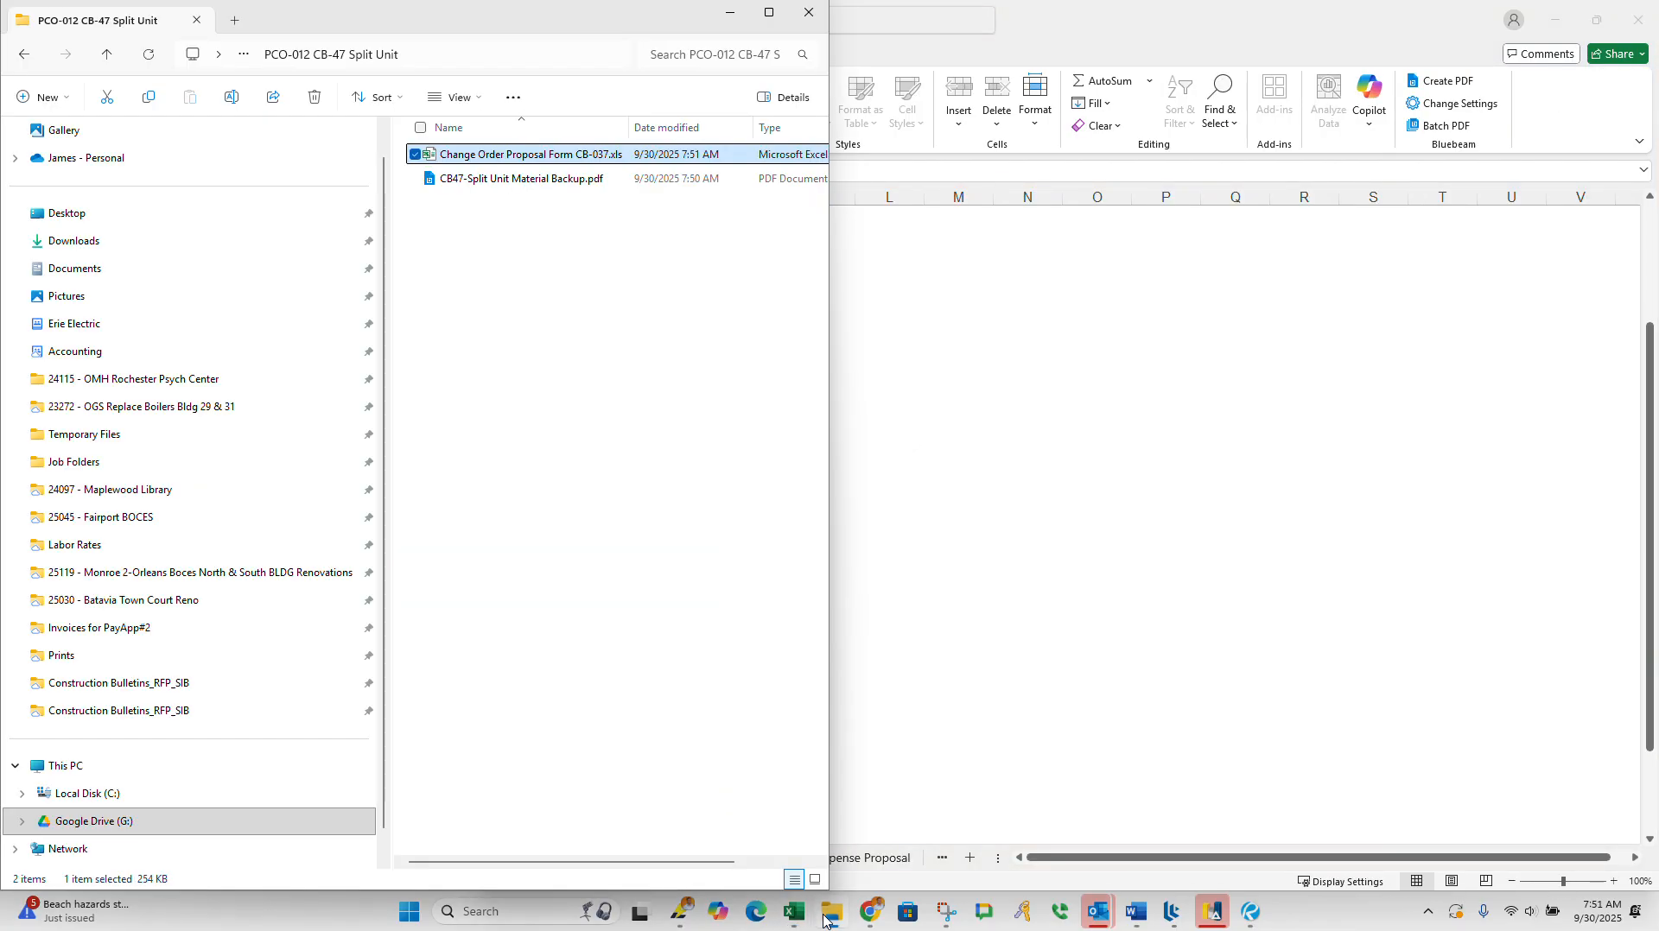
Step: Open Local 86 Erie Electric -25_26.pdf from the Approved Rates folder of the change order directory
{"action": "left_click", "coordinate": [107, 53]}
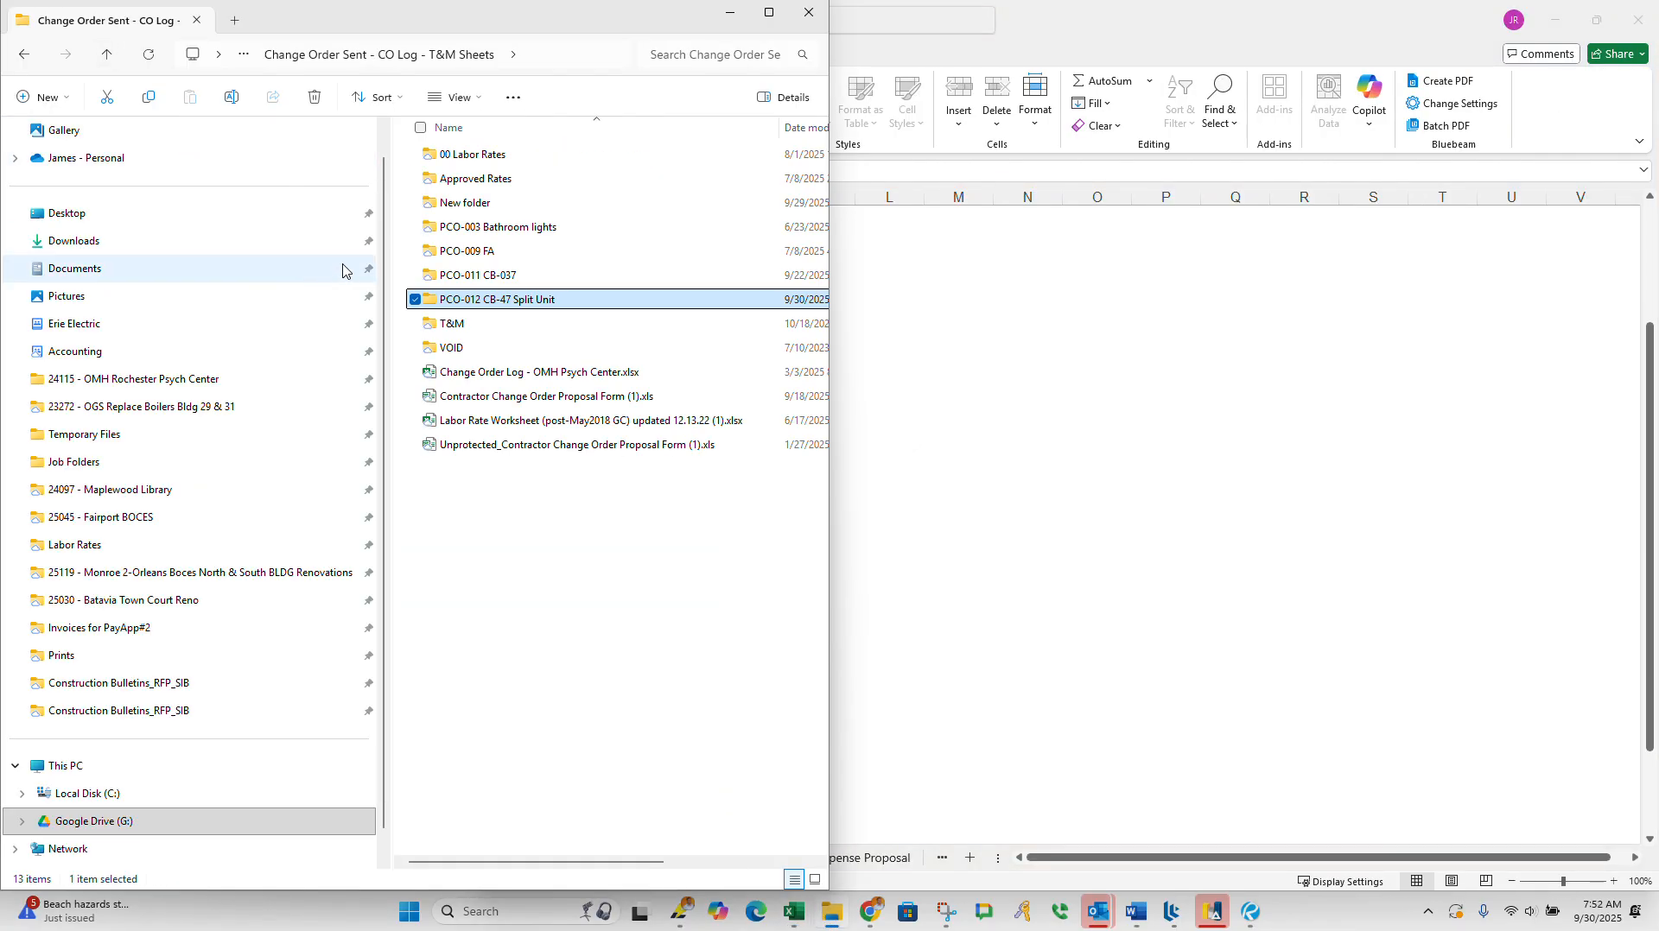
{"action": "double_click", "coordinate": [478, 180]}
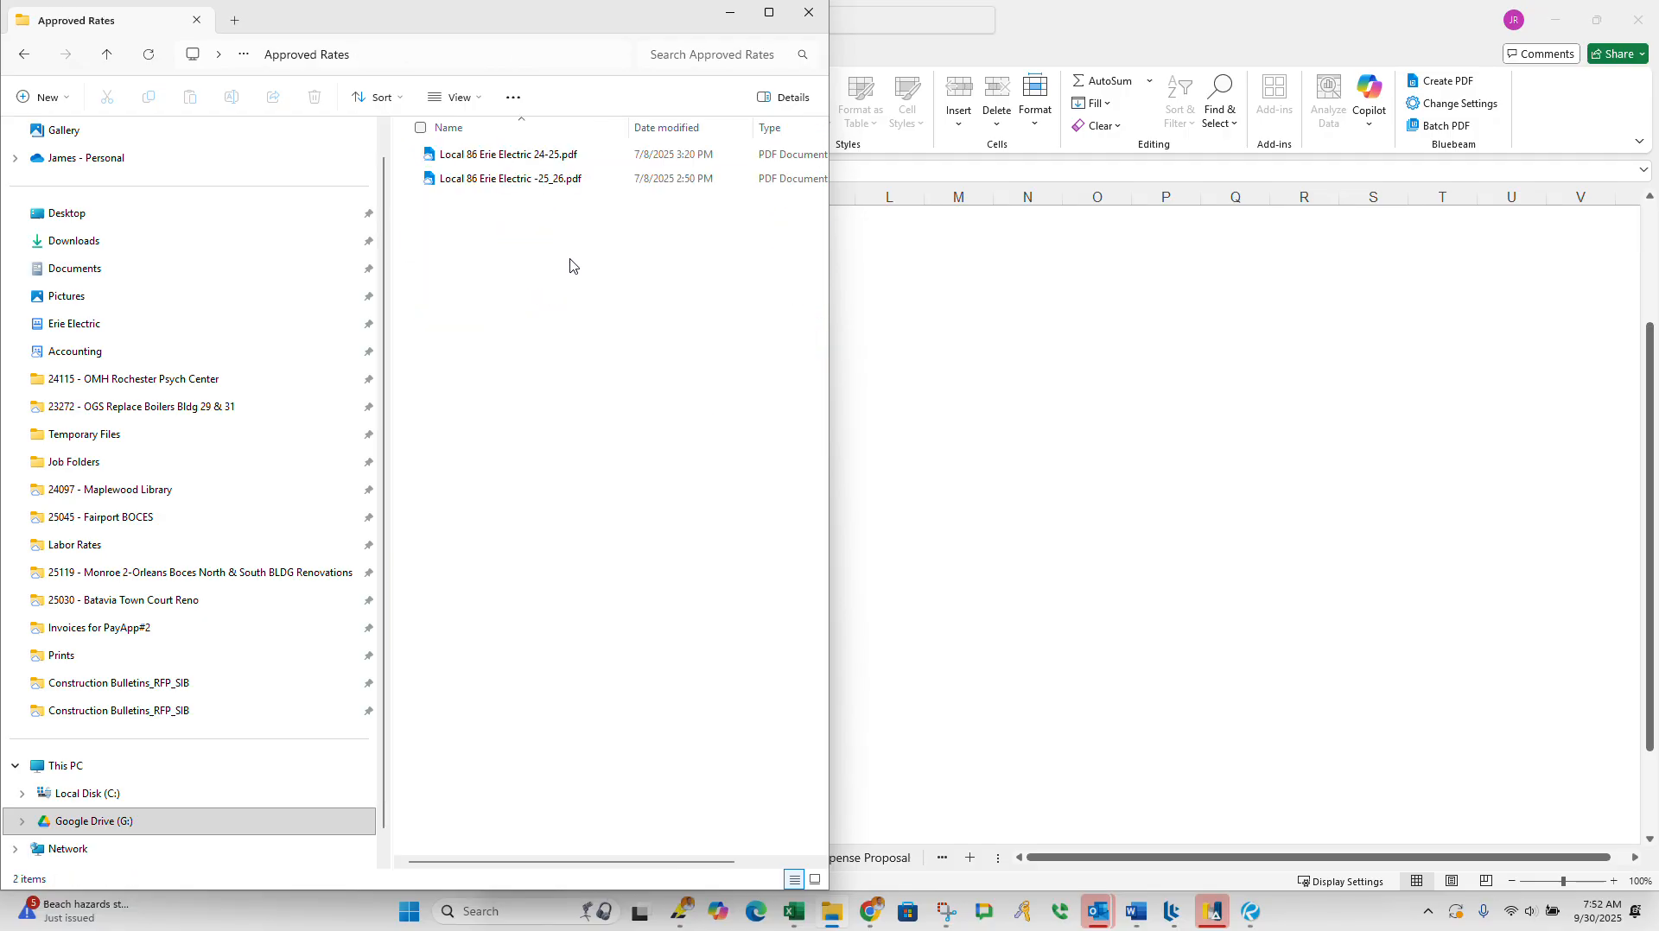
{"action": "double_click", "coordinate": [511, 181]}
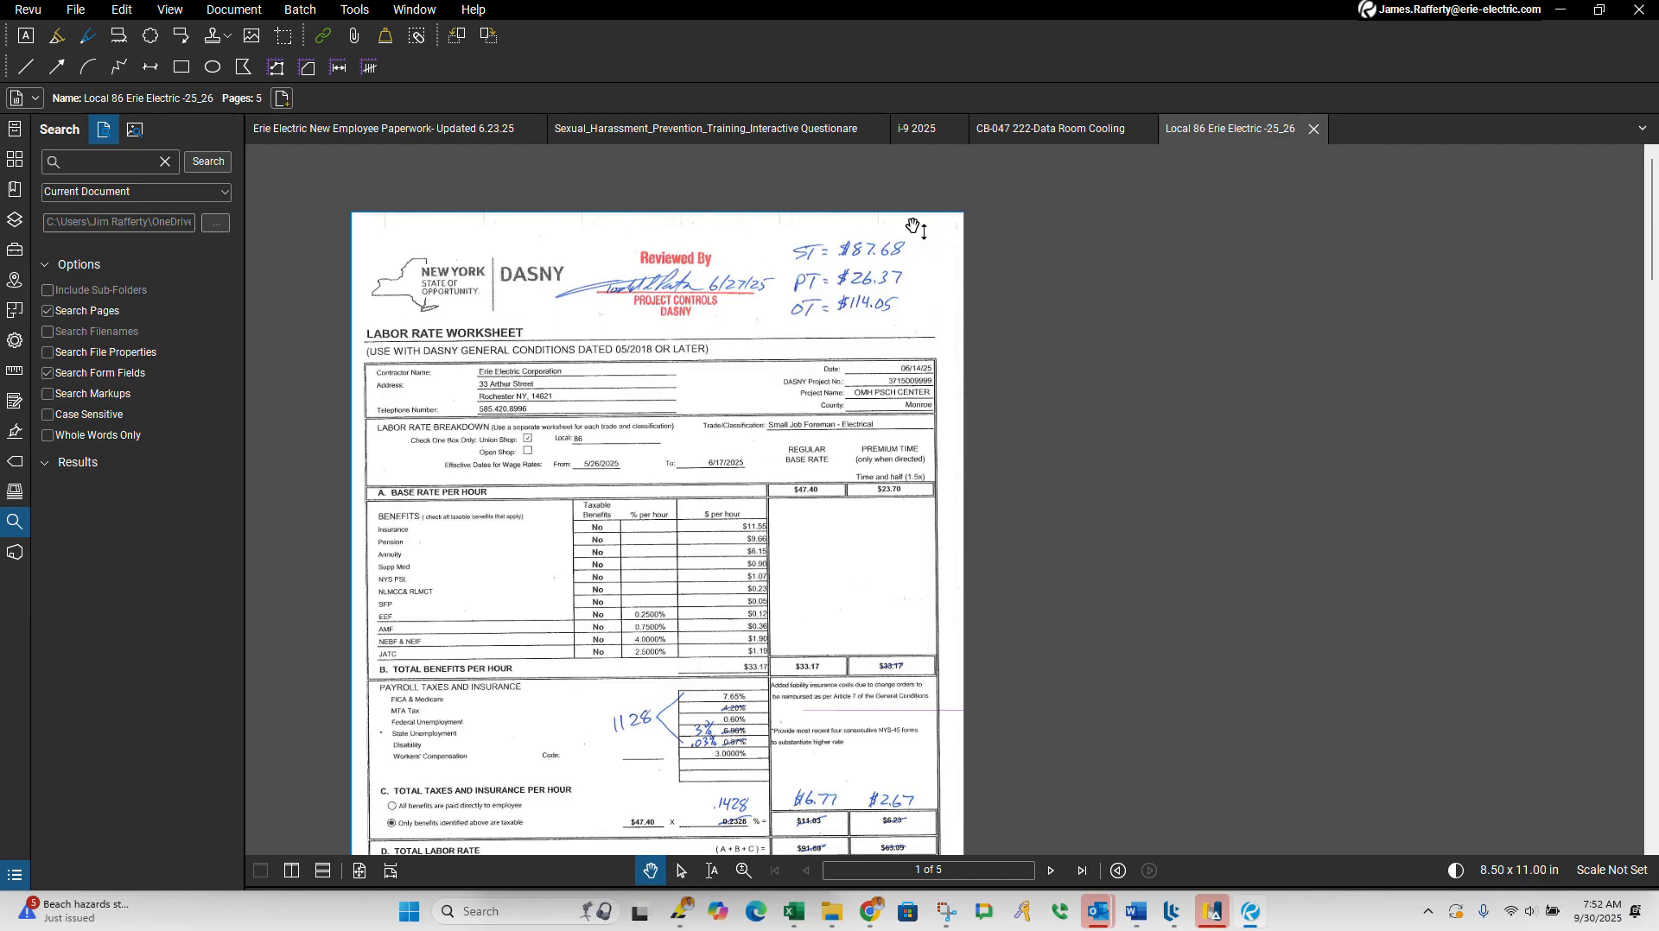
Step: Examine the DASNY labor rate worksheets for the straight, premium and overtime rates approved for each foreman and journeyman classification
{"action": "left_click_drag", "start_coordinate": [859, 409], "coordinate": [827, 362]}
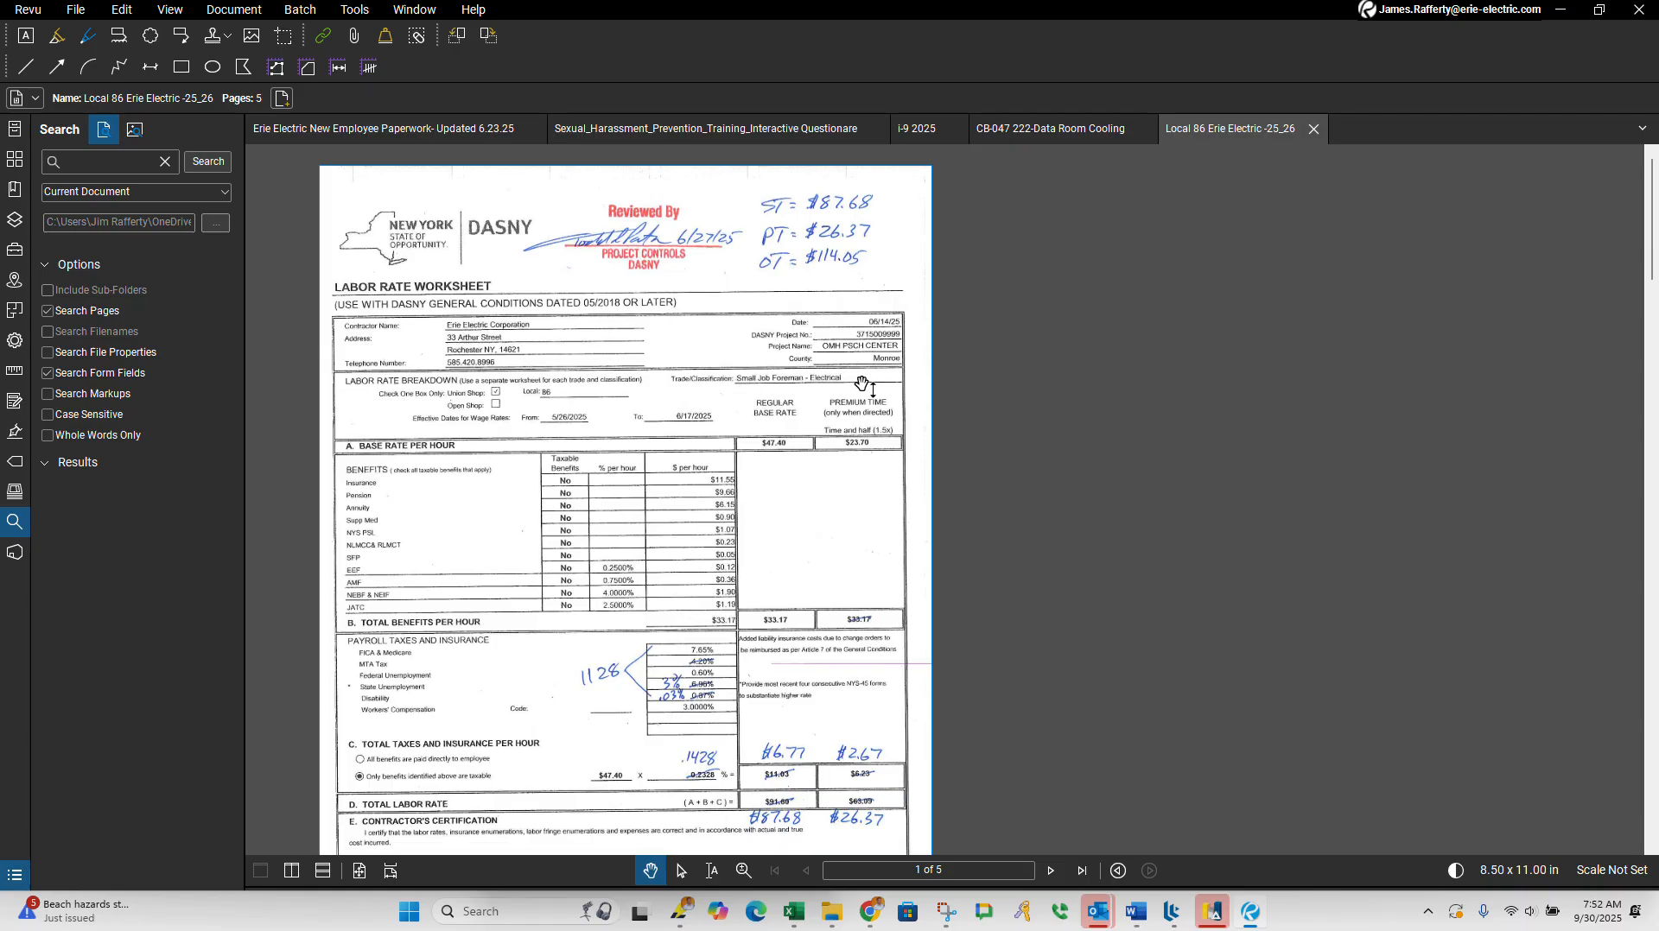
{"action": "scroll", "coordinate": [760, 380], "scroll_direction": "up", "scroll_amount": 3}
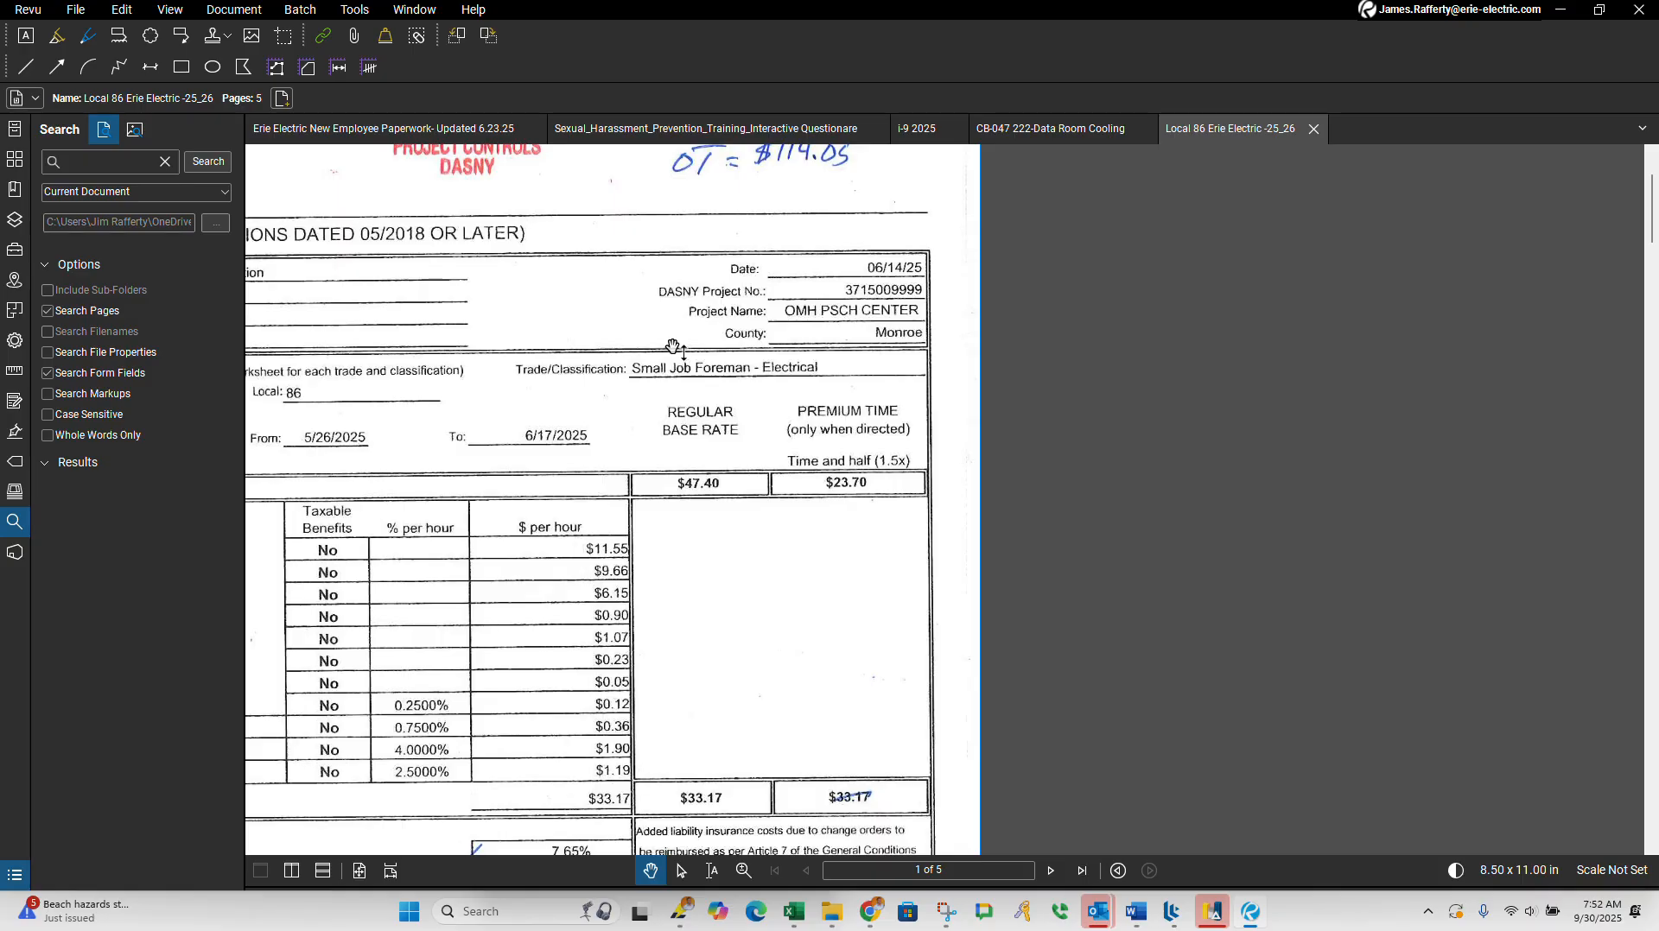
{"action": "scroll", "coordinate": [673, 347], "scroll_direction": "down", "scroll_amount": 10}
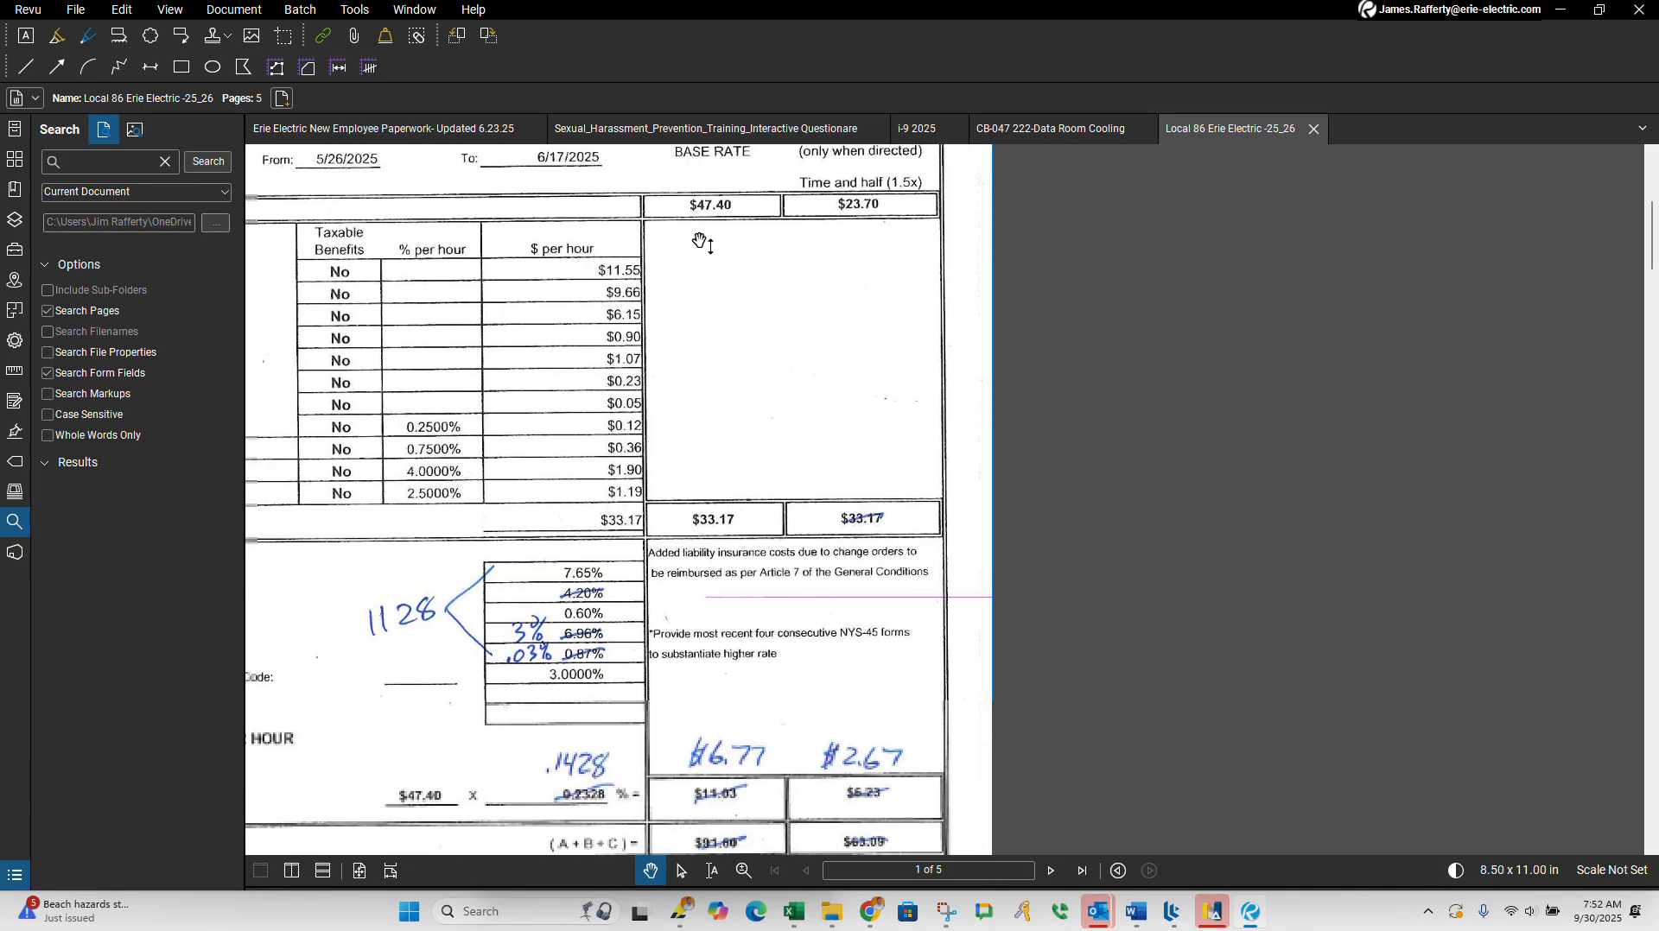
{"action": "scroll", "coordinate": [682, 462], "scroll_direction": "down", "scroll_amount": 10}
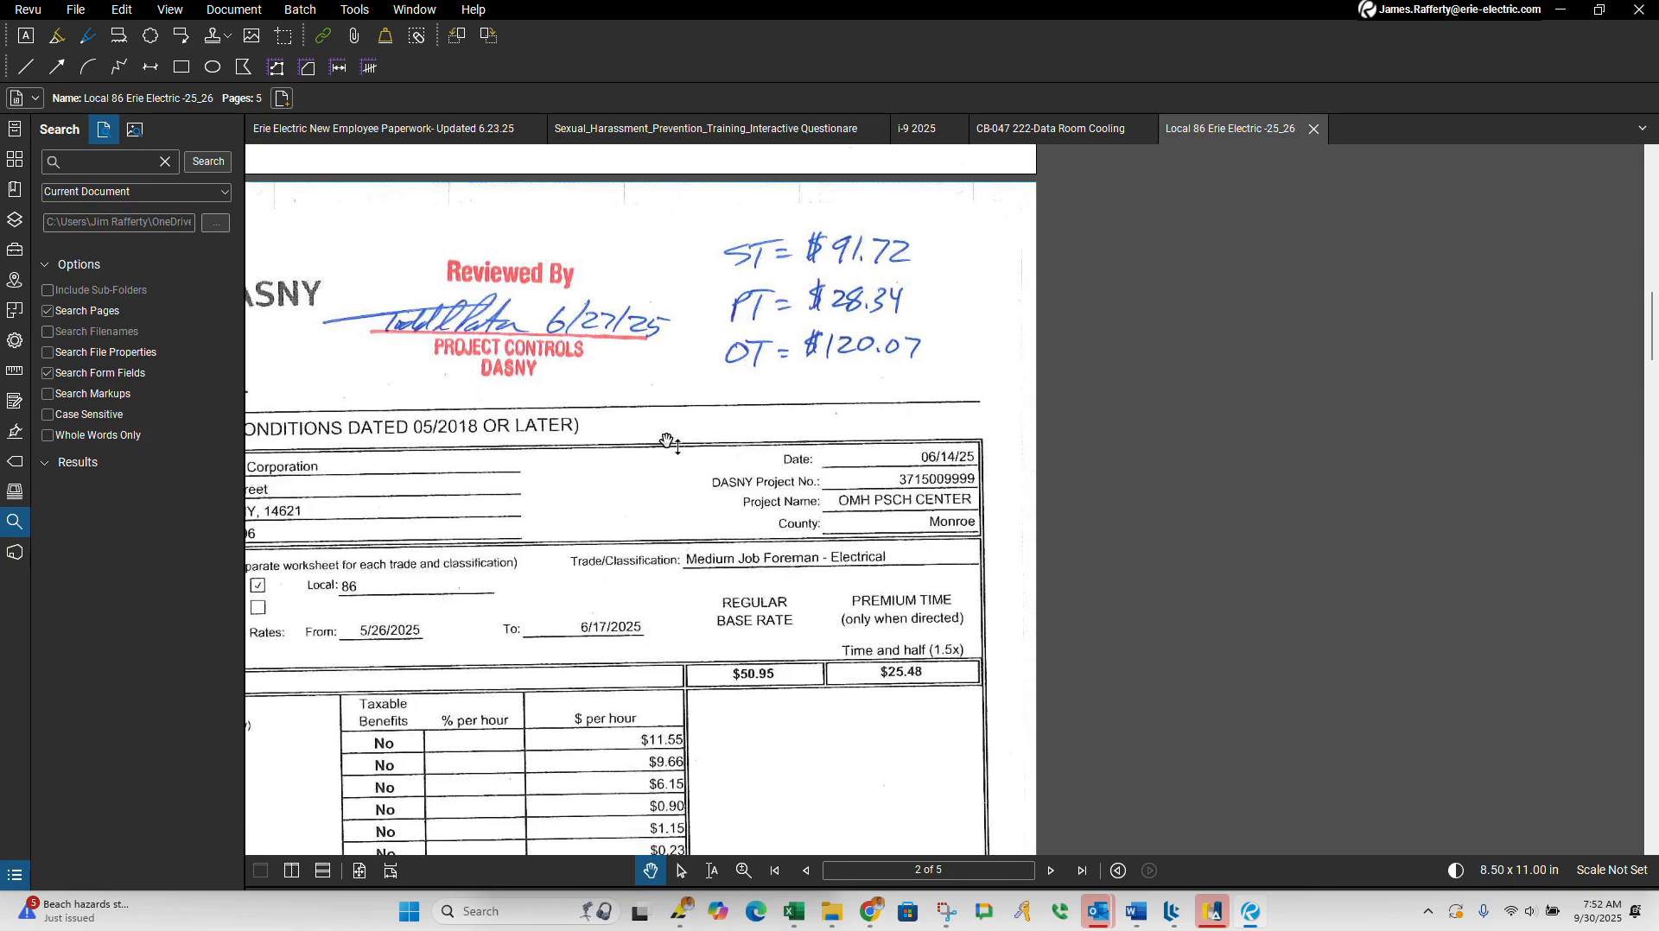
{"action": "scroll", "coordinate": [664, 462], "scroll_direction": "down", "scroll_amount": 12}
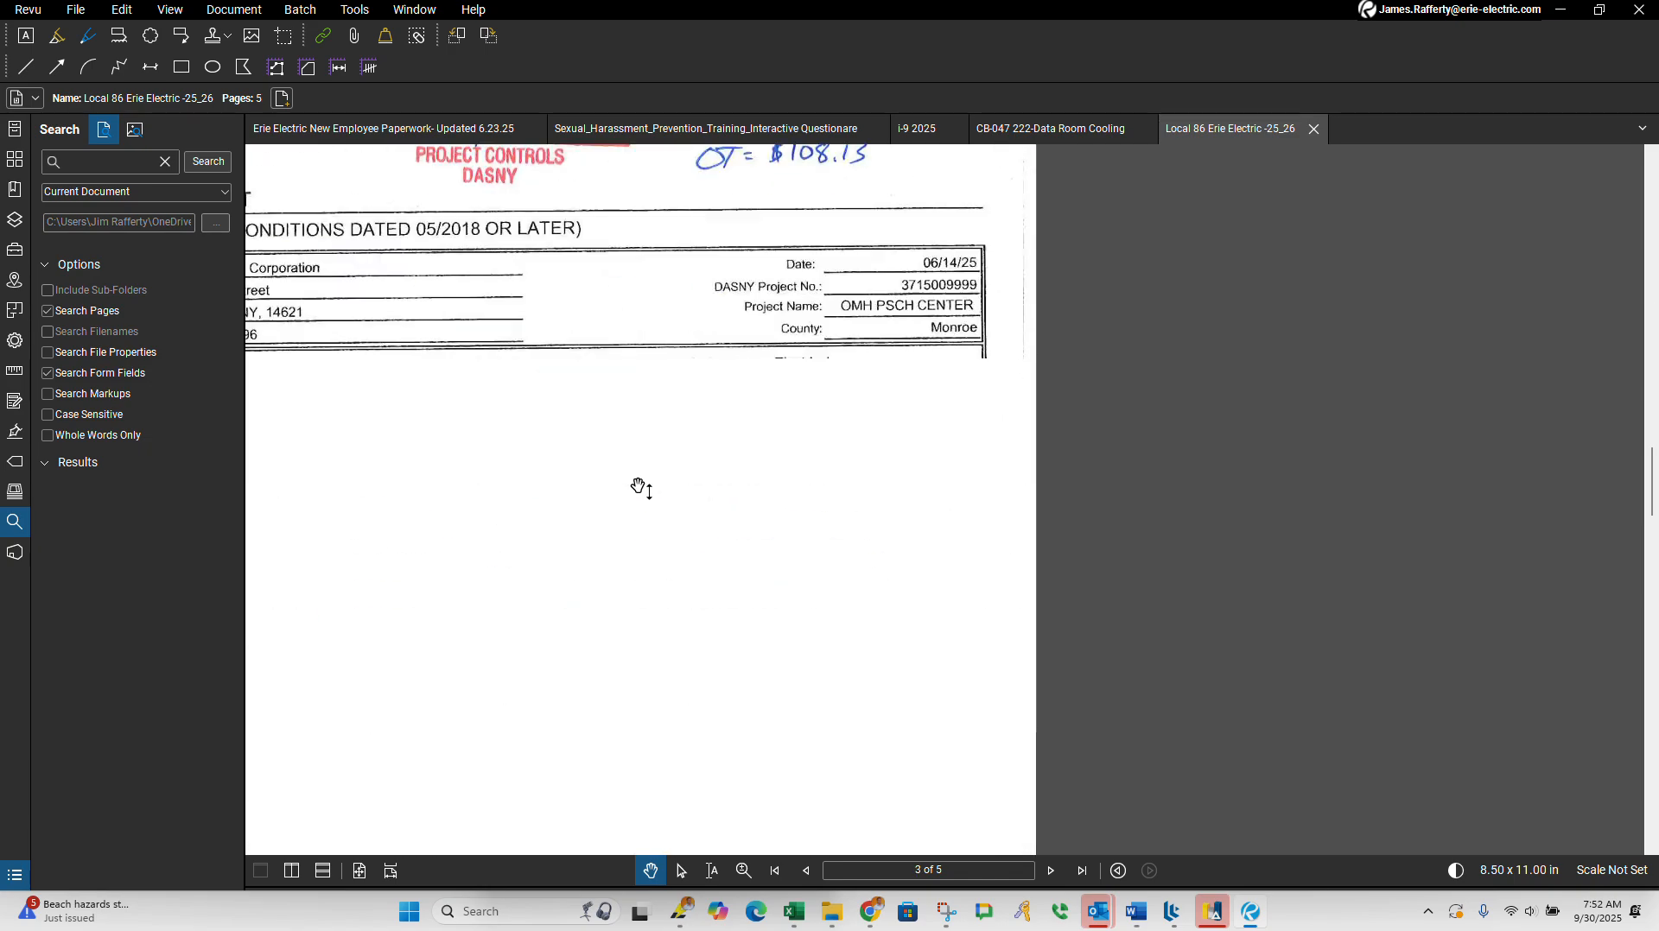
{"action": "scroll", "coordinate": [627, 477], "scroll_direction": "down", "scroll_amount": 3}
{"action": "scroll", "coordinate": [632, 473], "scroll_direction": "up", "scroll_amount": 4}
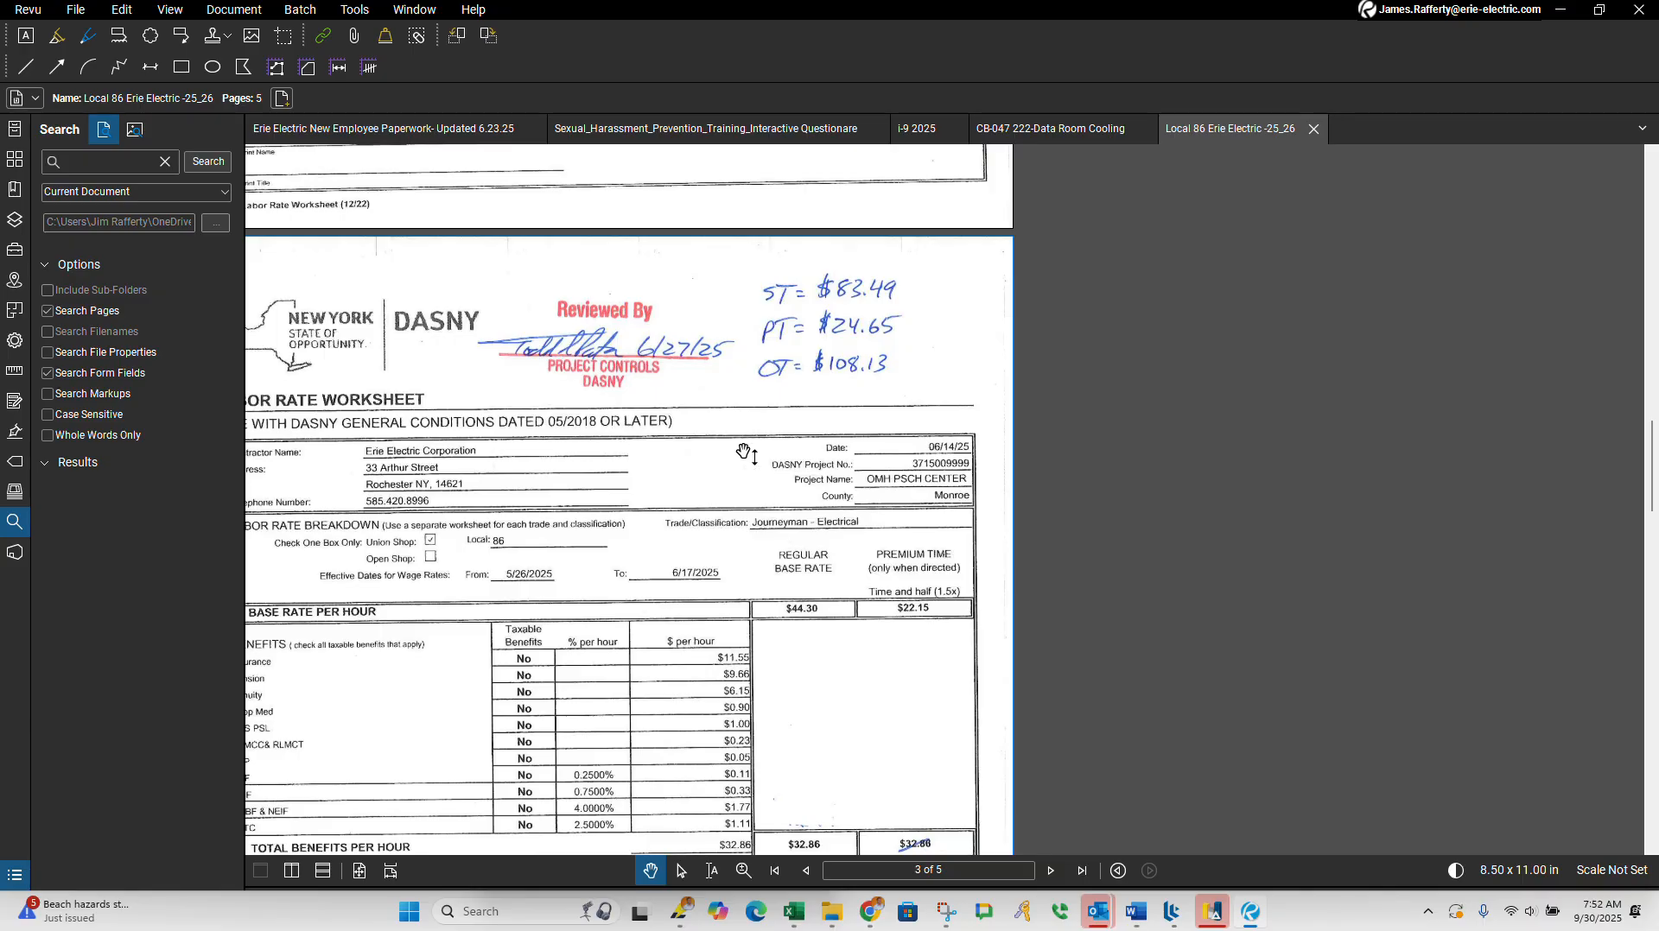
{"action": "scroll", "coordinate": [739, 449], "scroll_direction": "down", "scroll_amount": 1}
{"action": "scroll", "coordinate": [736, 448], "scroll_direction": "down", "scroll_amount": 8}
{"action": "scroll", "coordinate": [730, 454], "scroll_direction": "up", "scroll_amount": 7}
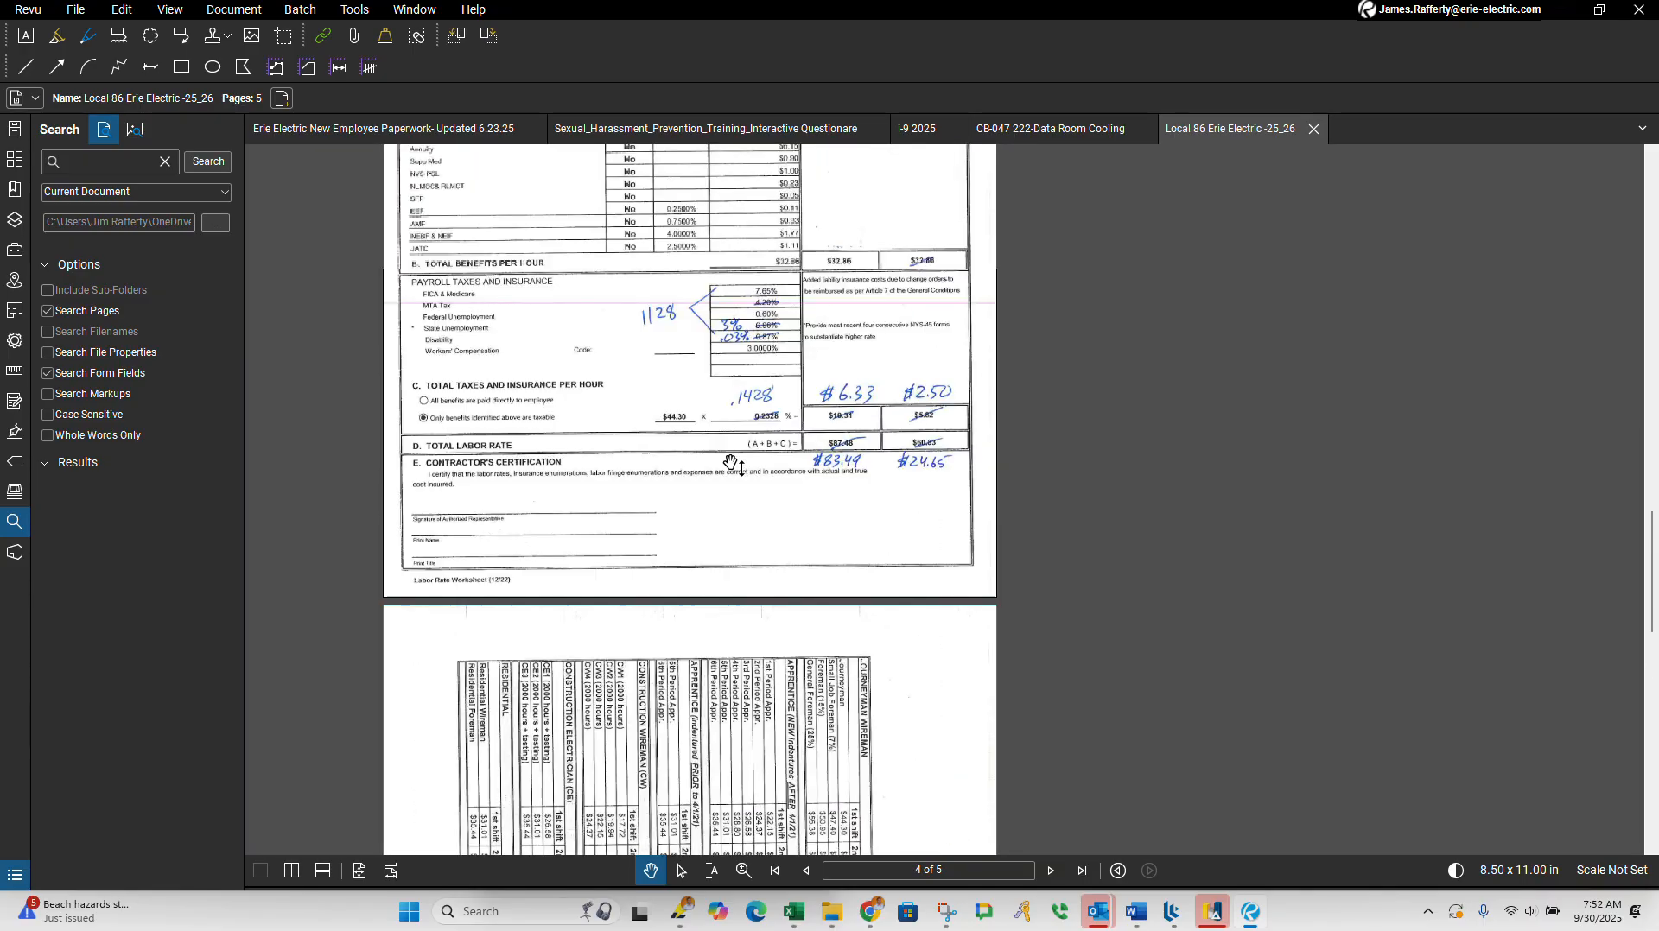
{"action": "scroll", "coordinate": [728, 455], "scroll_direction": "down", "scroll_amount": 4}
{"action": "scroll", "coordinate": [729, 441], "scroll_direction": "up", "scroll_amount": 11}
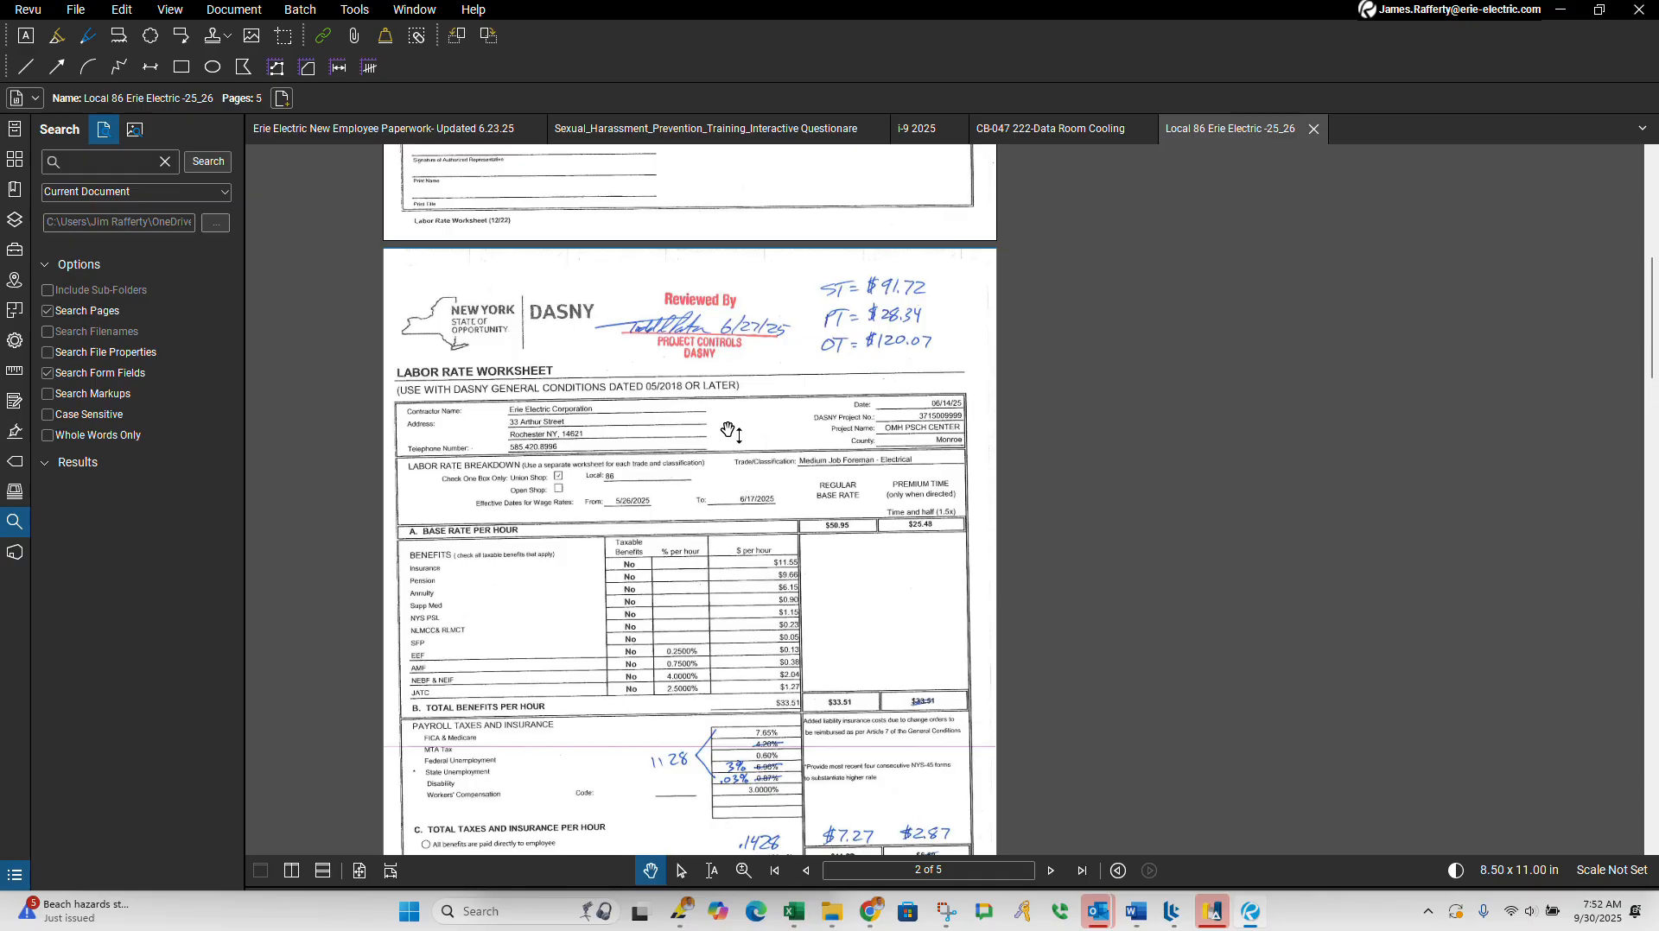
{"action": "scroll", "coordinate": [728, 432], "scroll_direction": "up", "scroll_amount": 6}
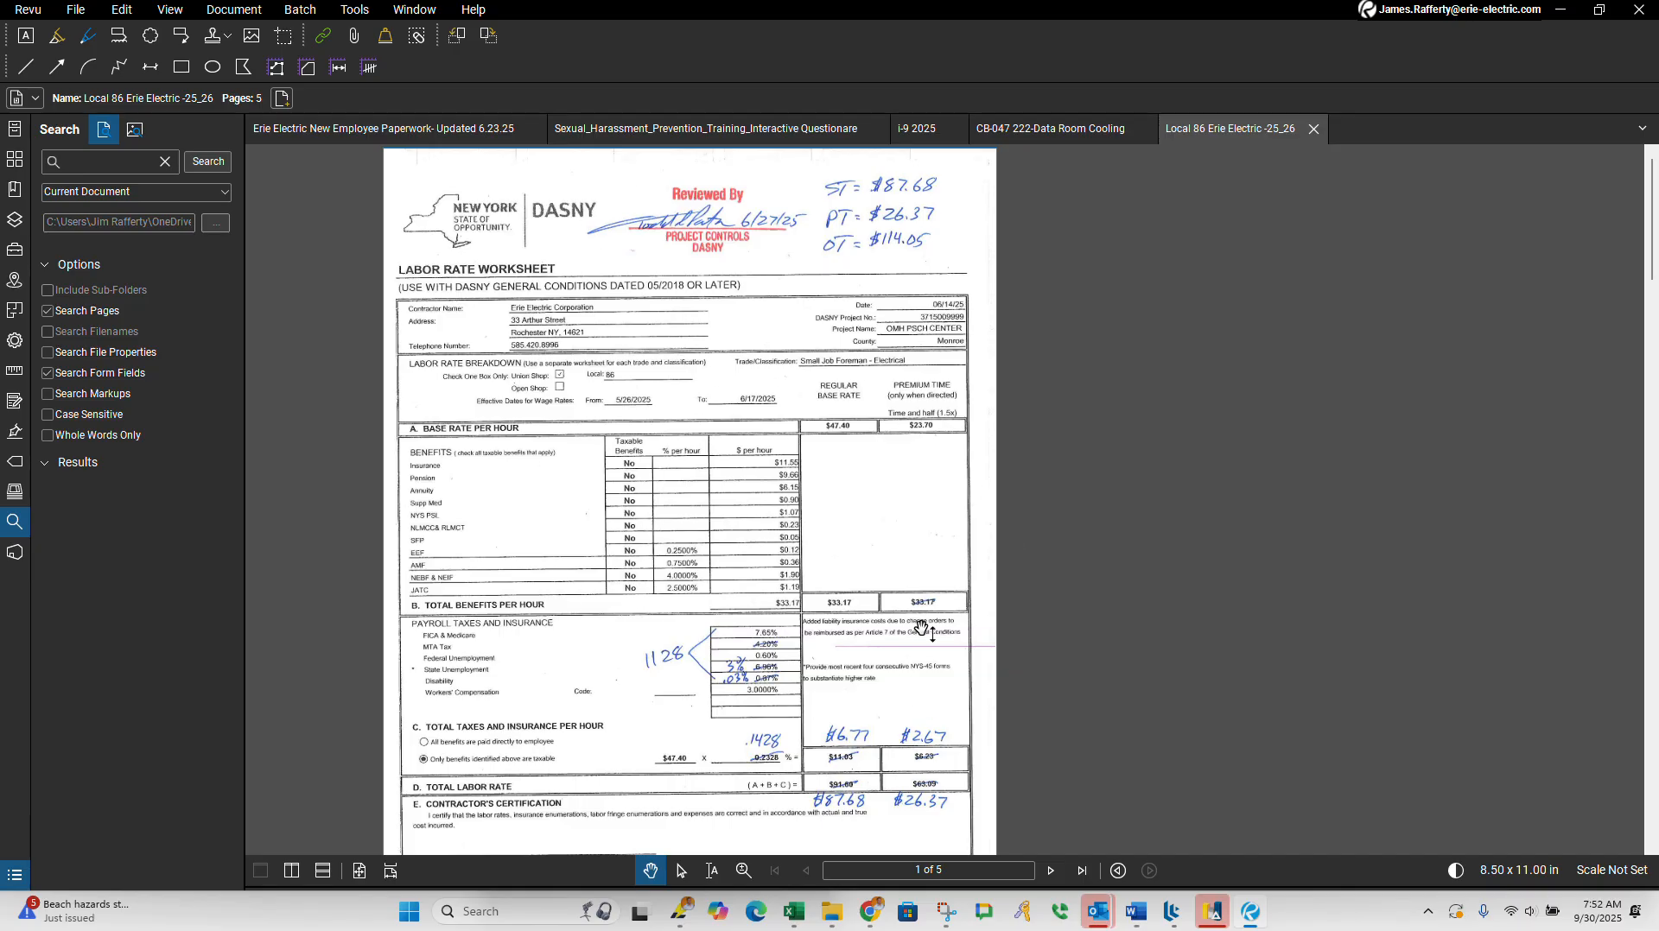
{"action": "scroll", "coordinate": [601, 483], "scroll_direction": "down", "scroll_amount": 3}
{"action": "scroll", "coordinate": [549, 483], "scroll_direction": "down", "scroll_amount": 3}
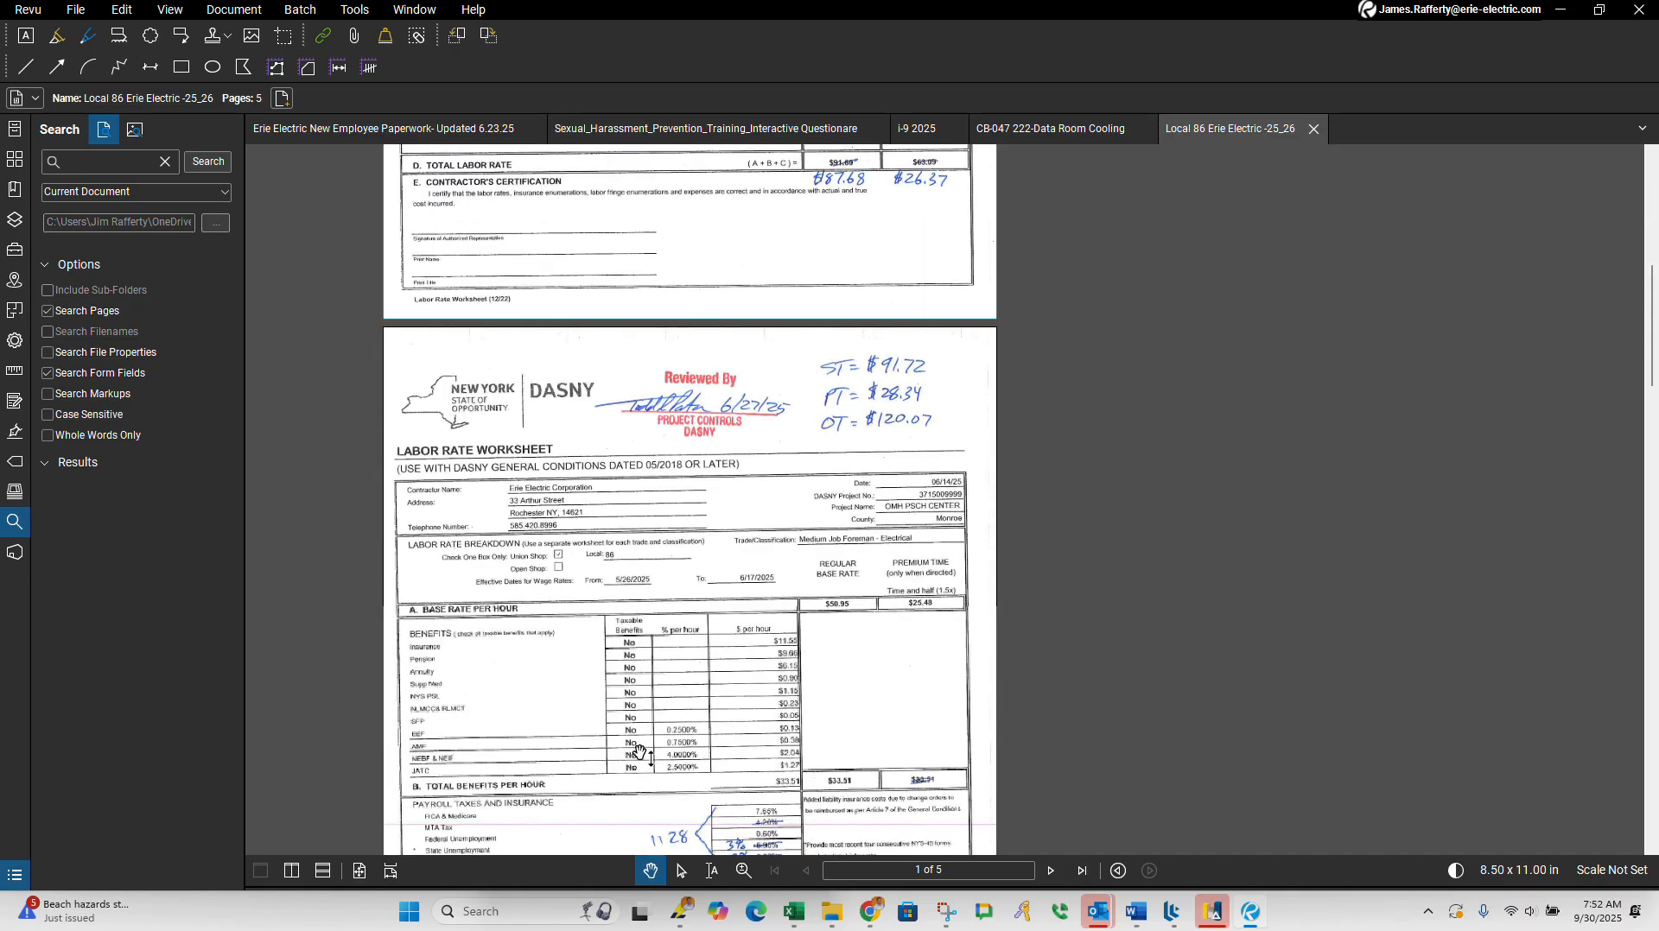
{"action": "scroll", "coordinate": [637, 702], "scroll_direction": "down", "scroll_amount": 10}
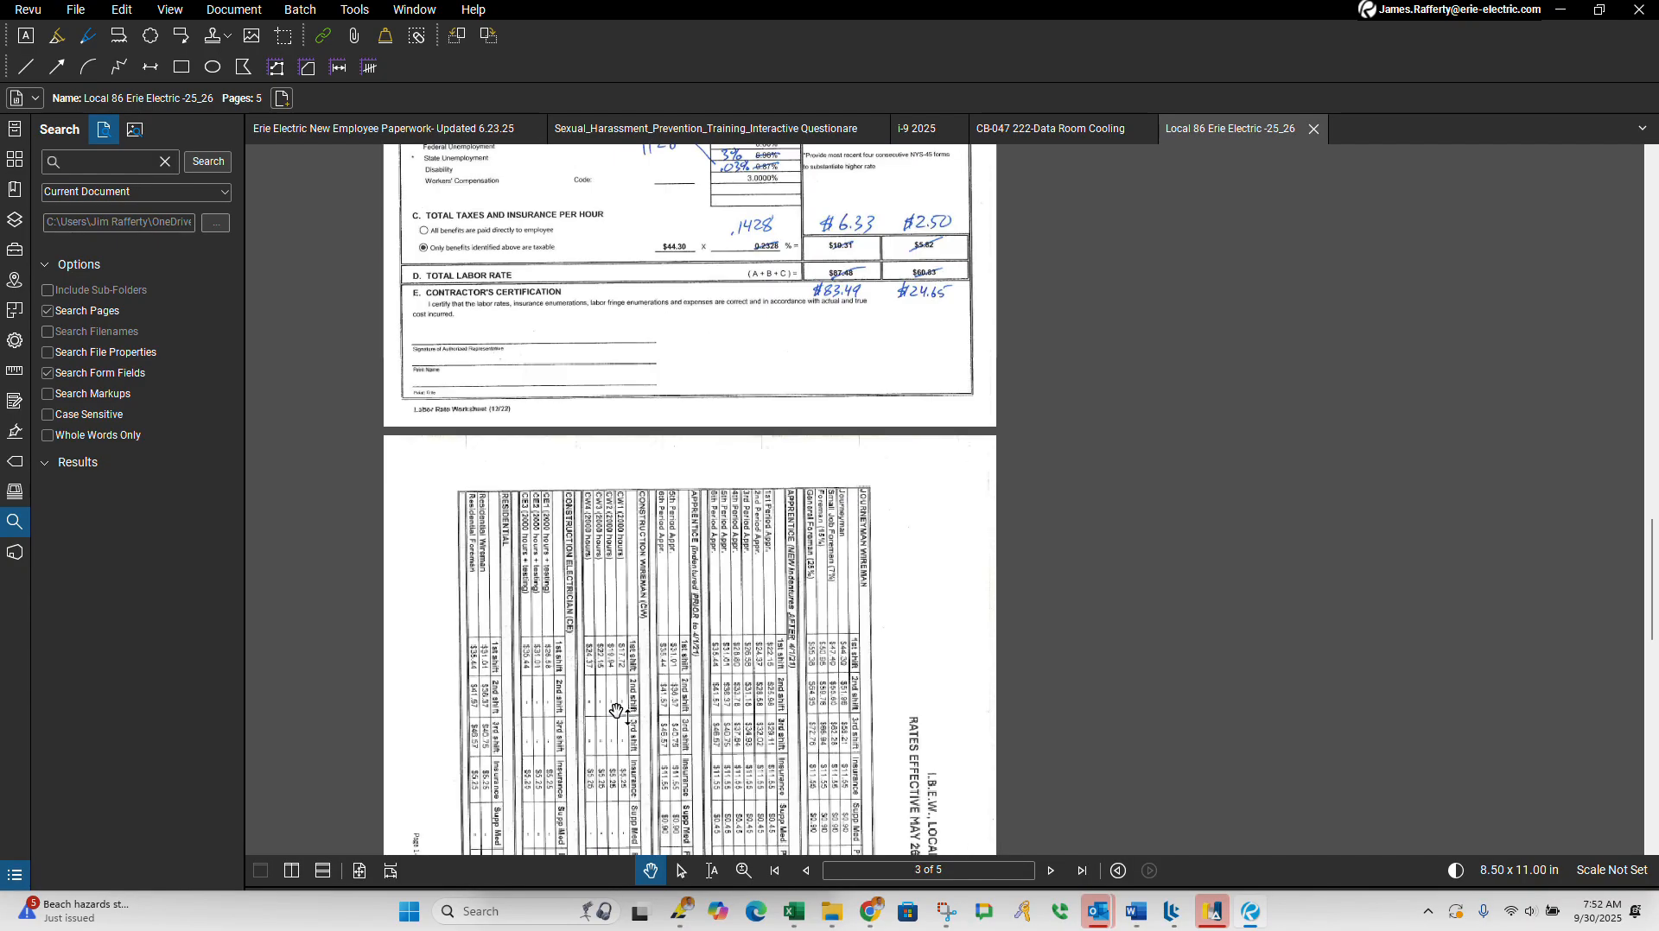
{"action": "scroll", "coordinate": [601, 708], "scroll_direction": "up", "scroll_amount": 20}
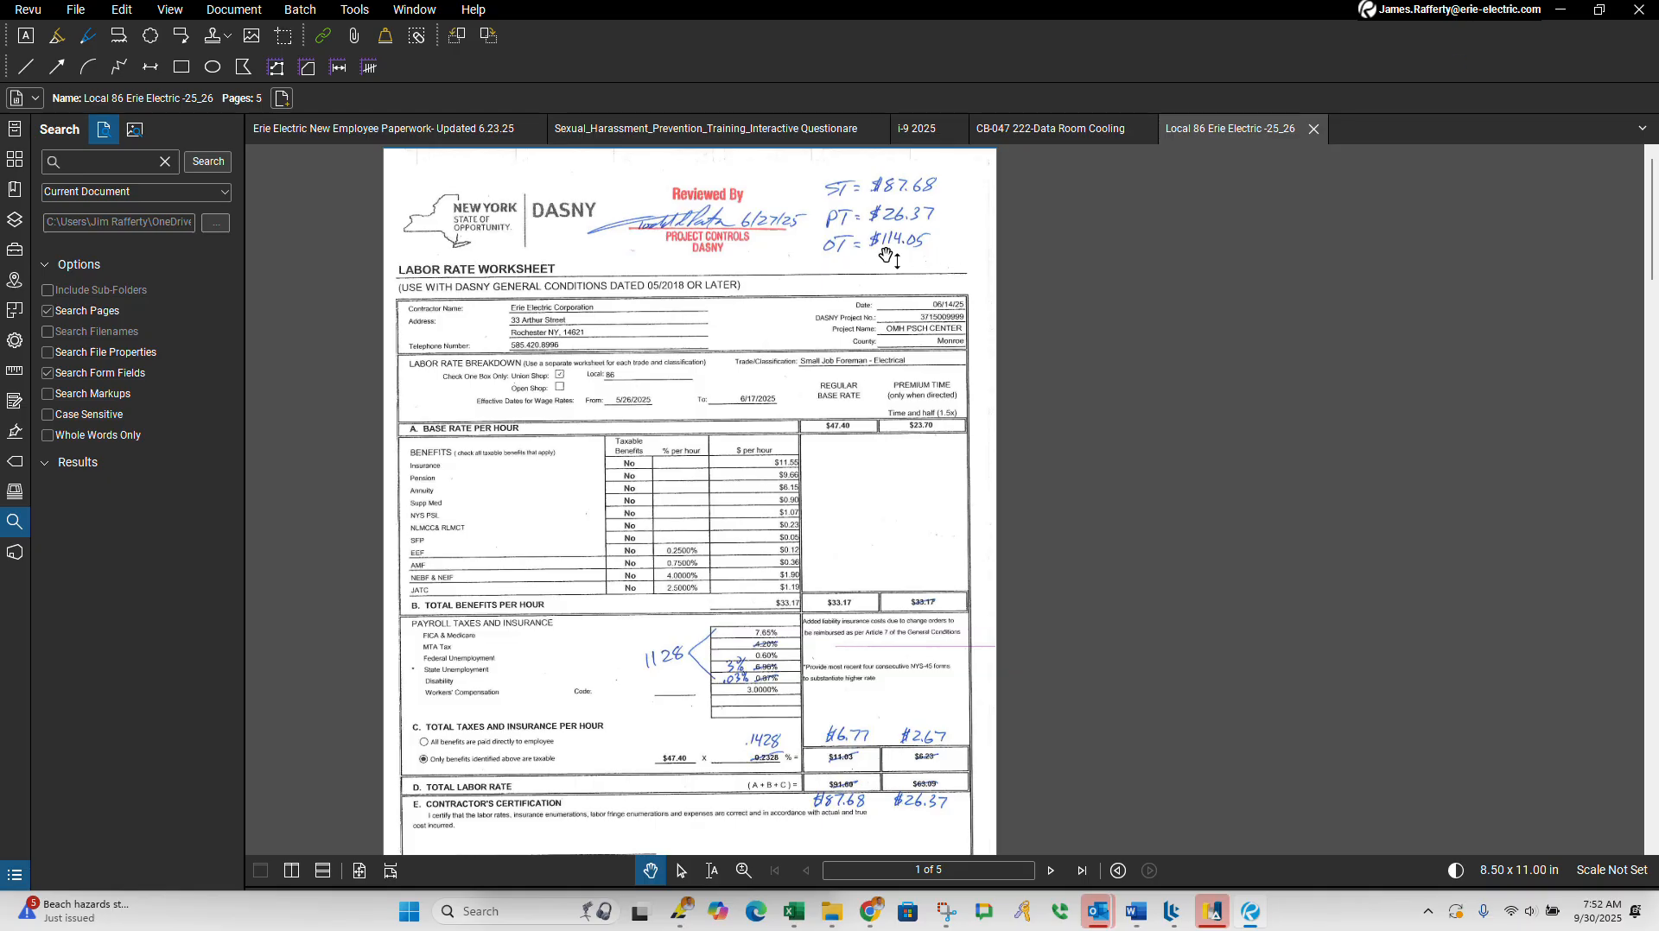
Step: Go back to the PCO-012 CB-47 Split Unit folder, reopen Change Order Proposal Form CB-037.xls and select the Material Worksheet's "See Attached Material Sheet." entry
{"action": "left_click", "coordinate": [1559, 10]}
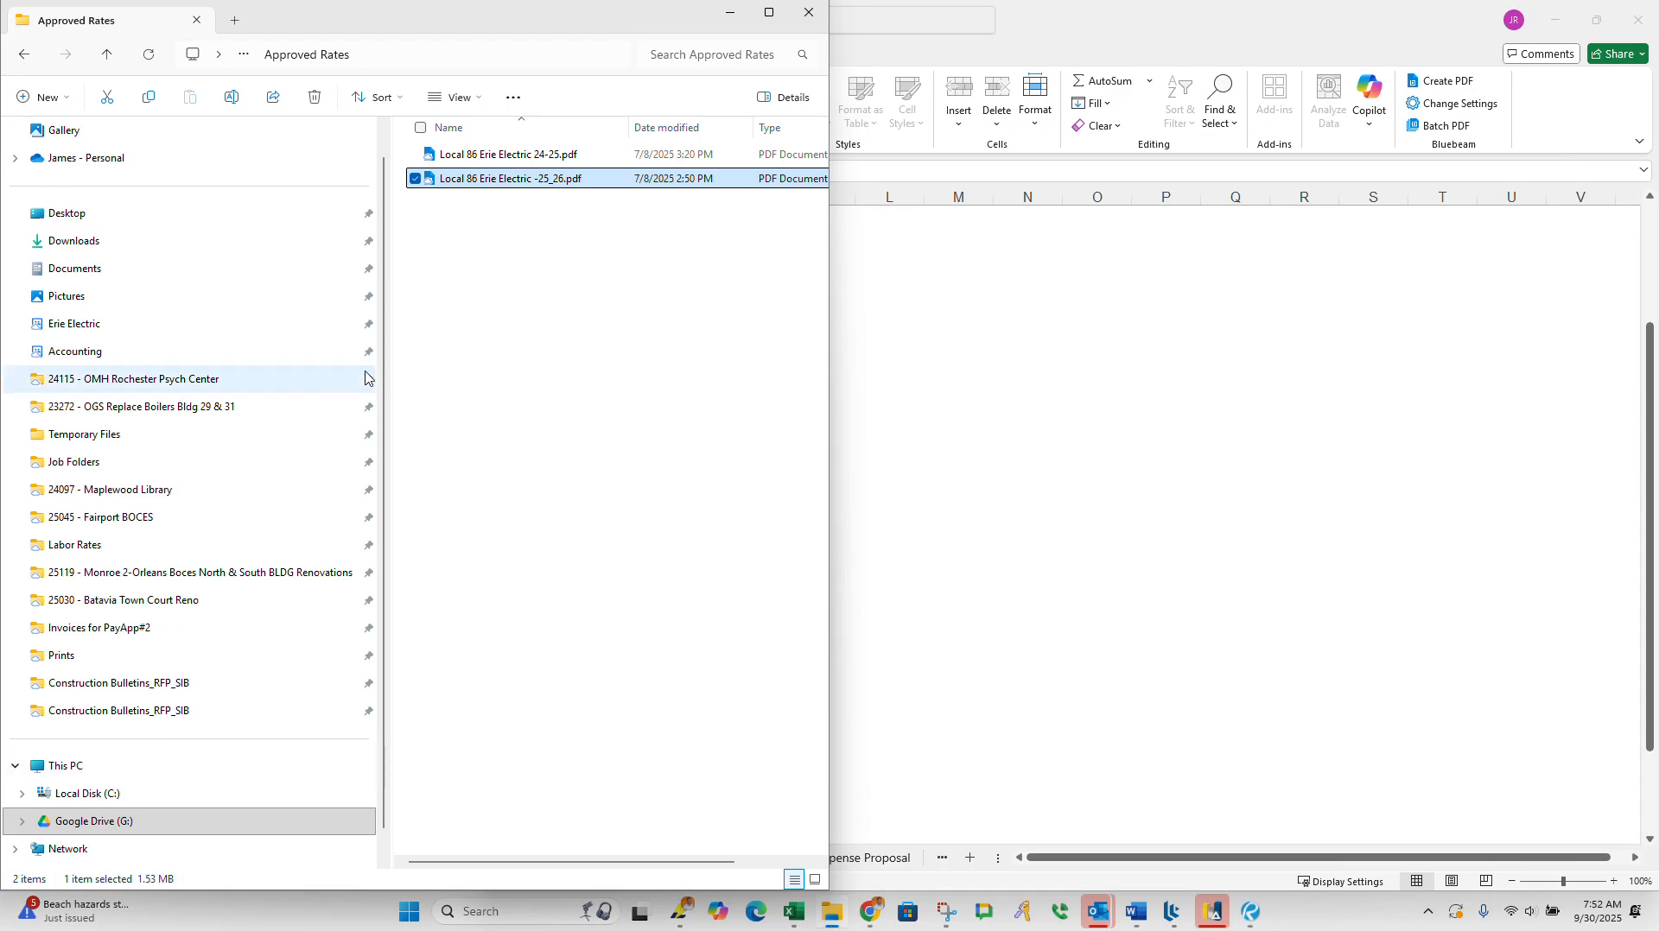
{"action": "left_click", "coordinate": [108, 55]}
{"action": "left_click", "coordinate": [519, 300]}
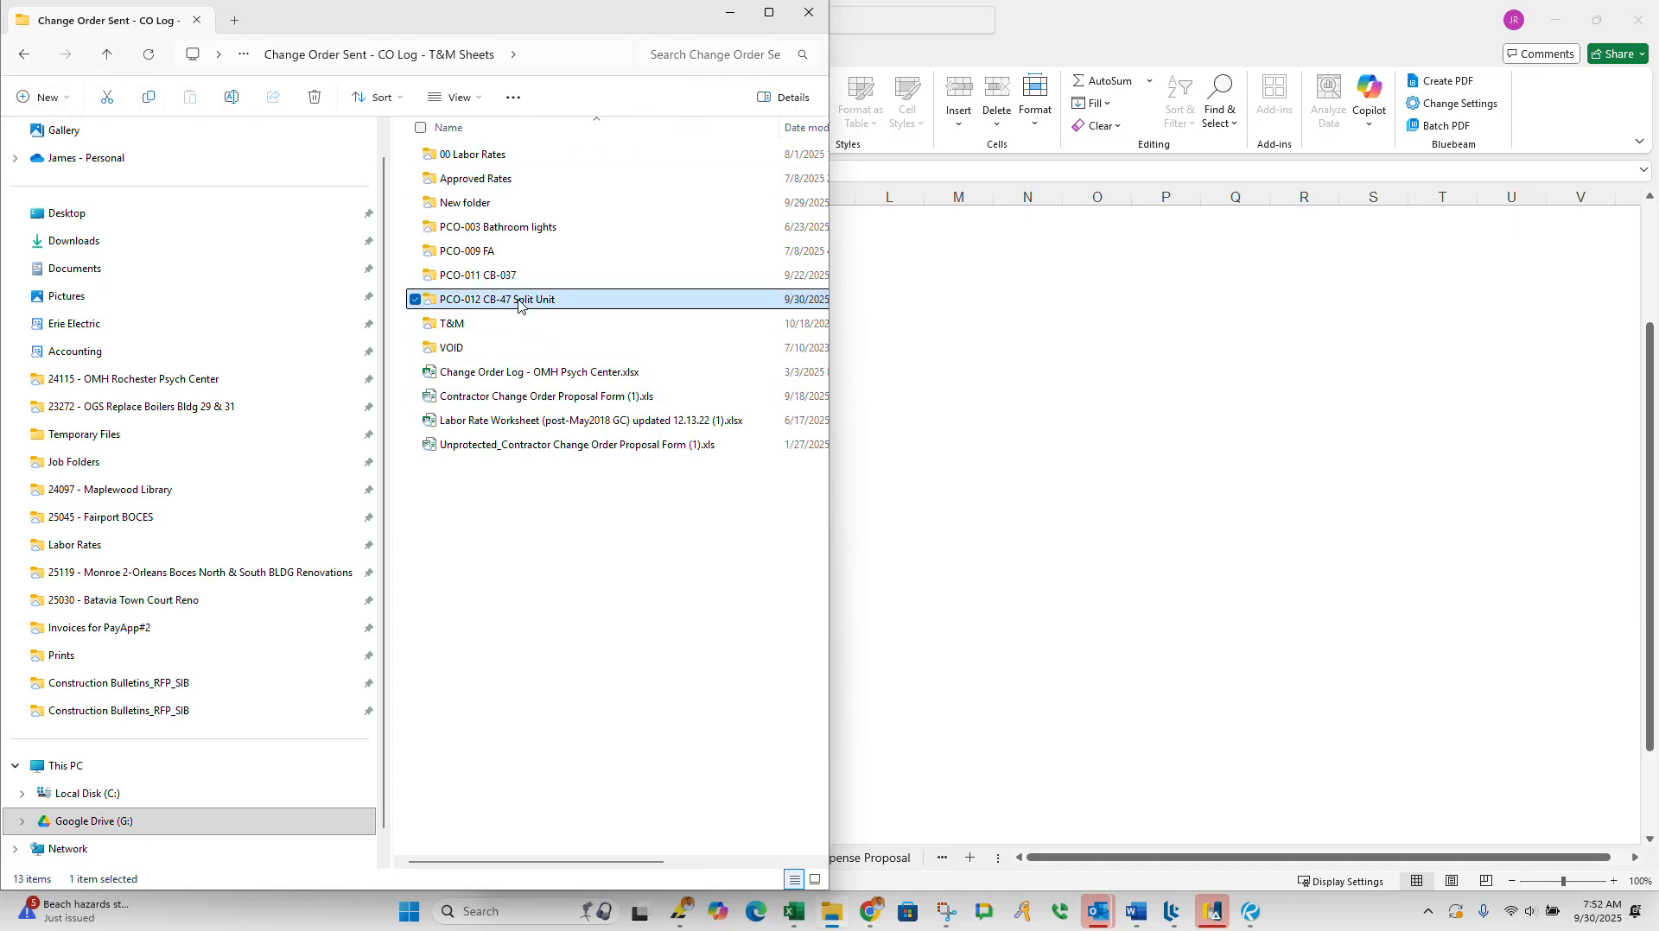
{"action": "double_click", "coordinate": [518, 299]}
{"action": "double_click", "coordinate": [515, 185]}
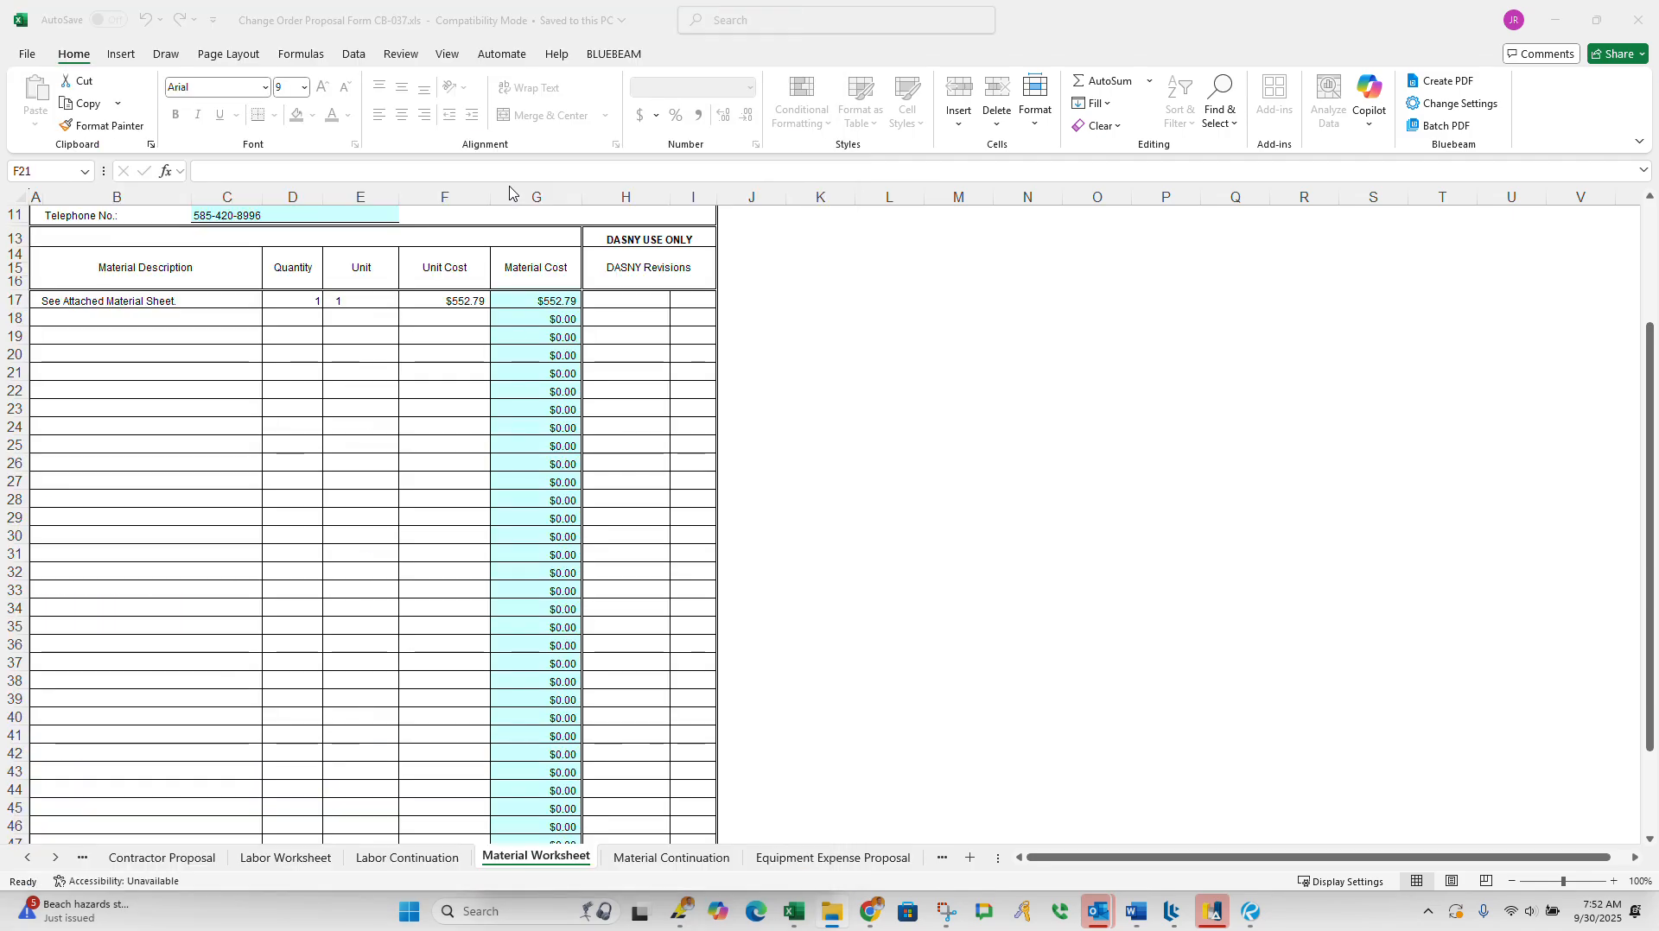
{"action": "scroll", "coordinate": [459, 376], "scroll_direction": "up", "scroll_amount": 4}
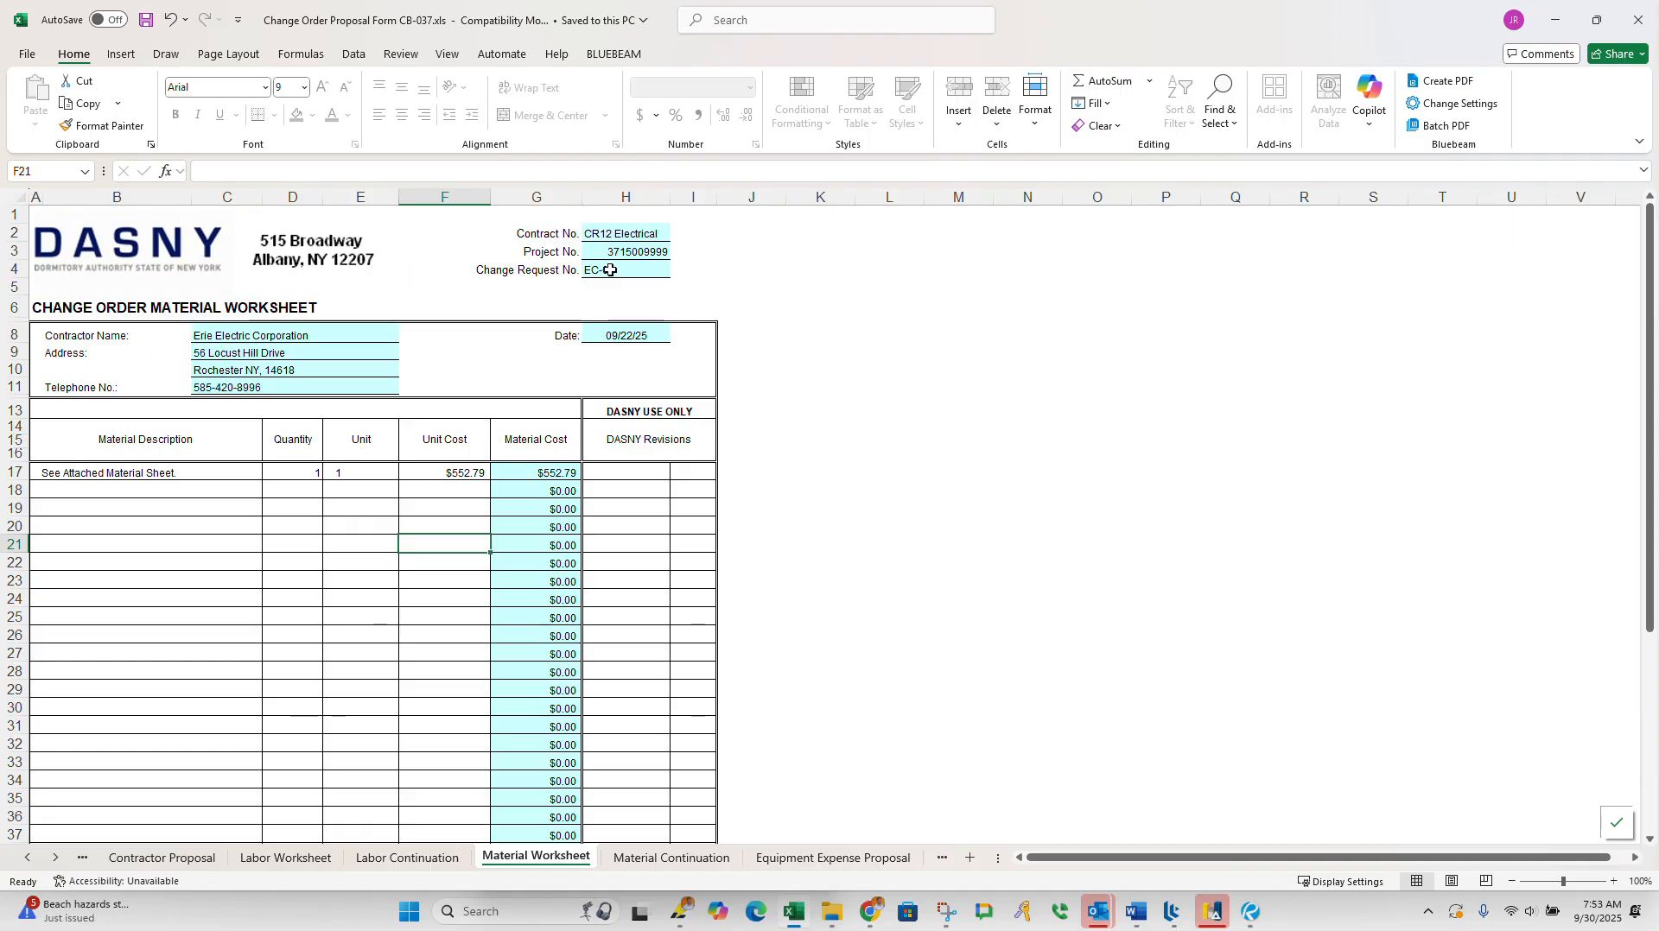
{"action": "scroll", "coordinate": [492, 381], "scroll_direction": "down", "scroll_amount": 1}
{"action": "scroll", "coordinate": [493, 384], "scroll_direction": "up", "scroll_amount": 1}
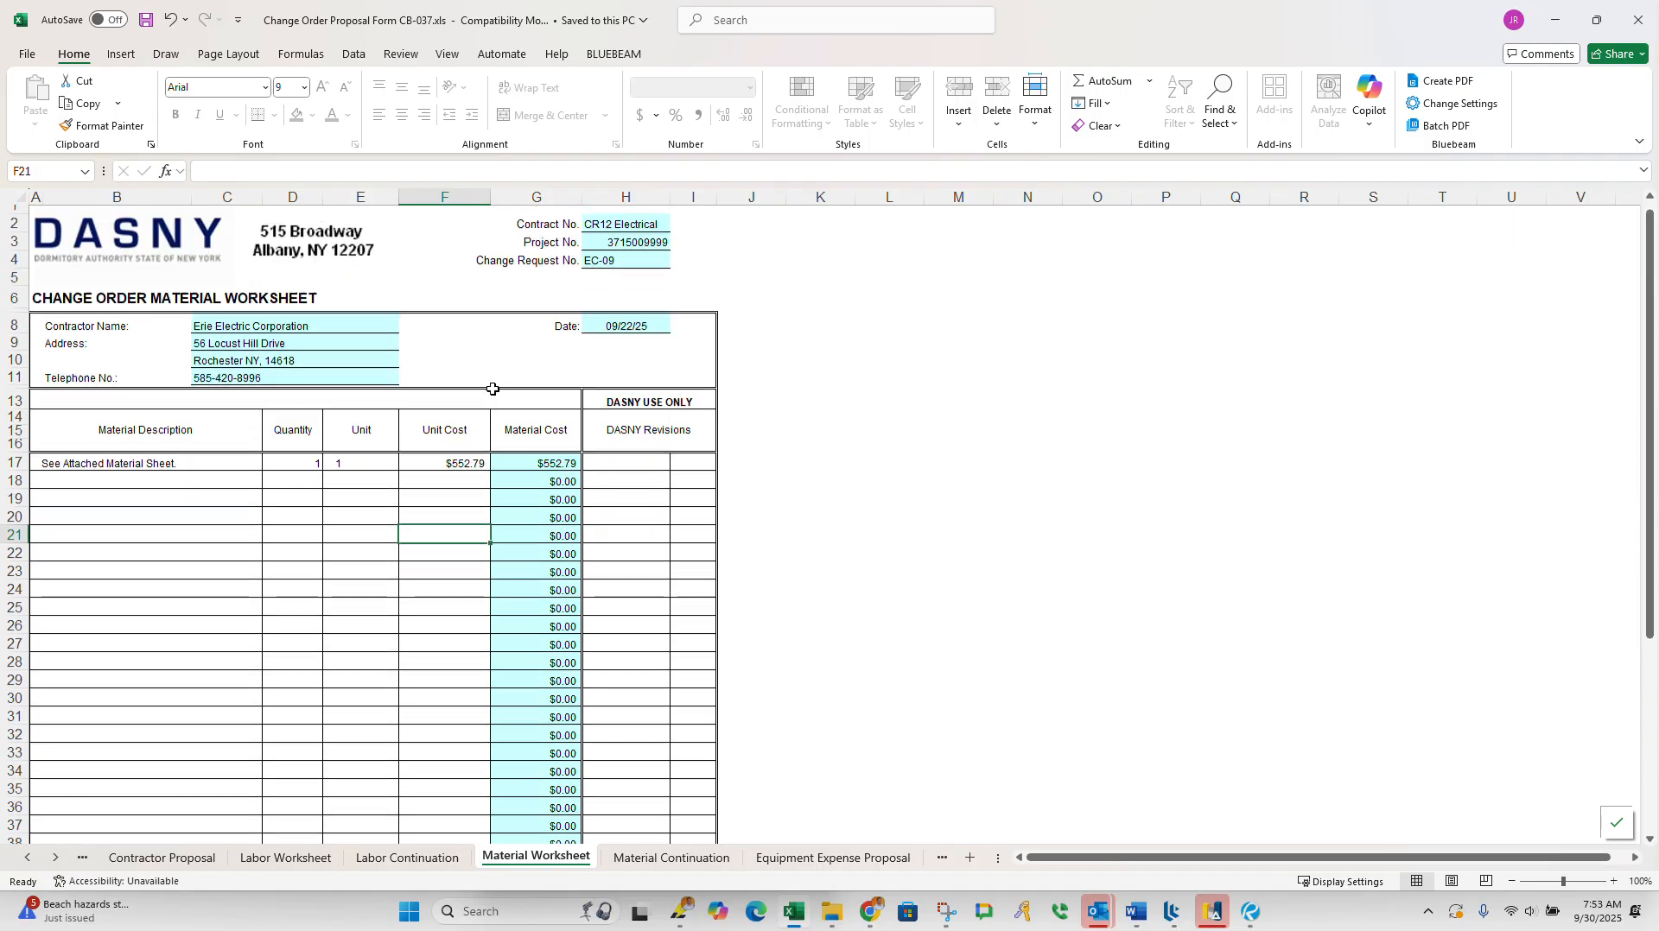
{"action": "left_click", "coordinate": [162, 473]}
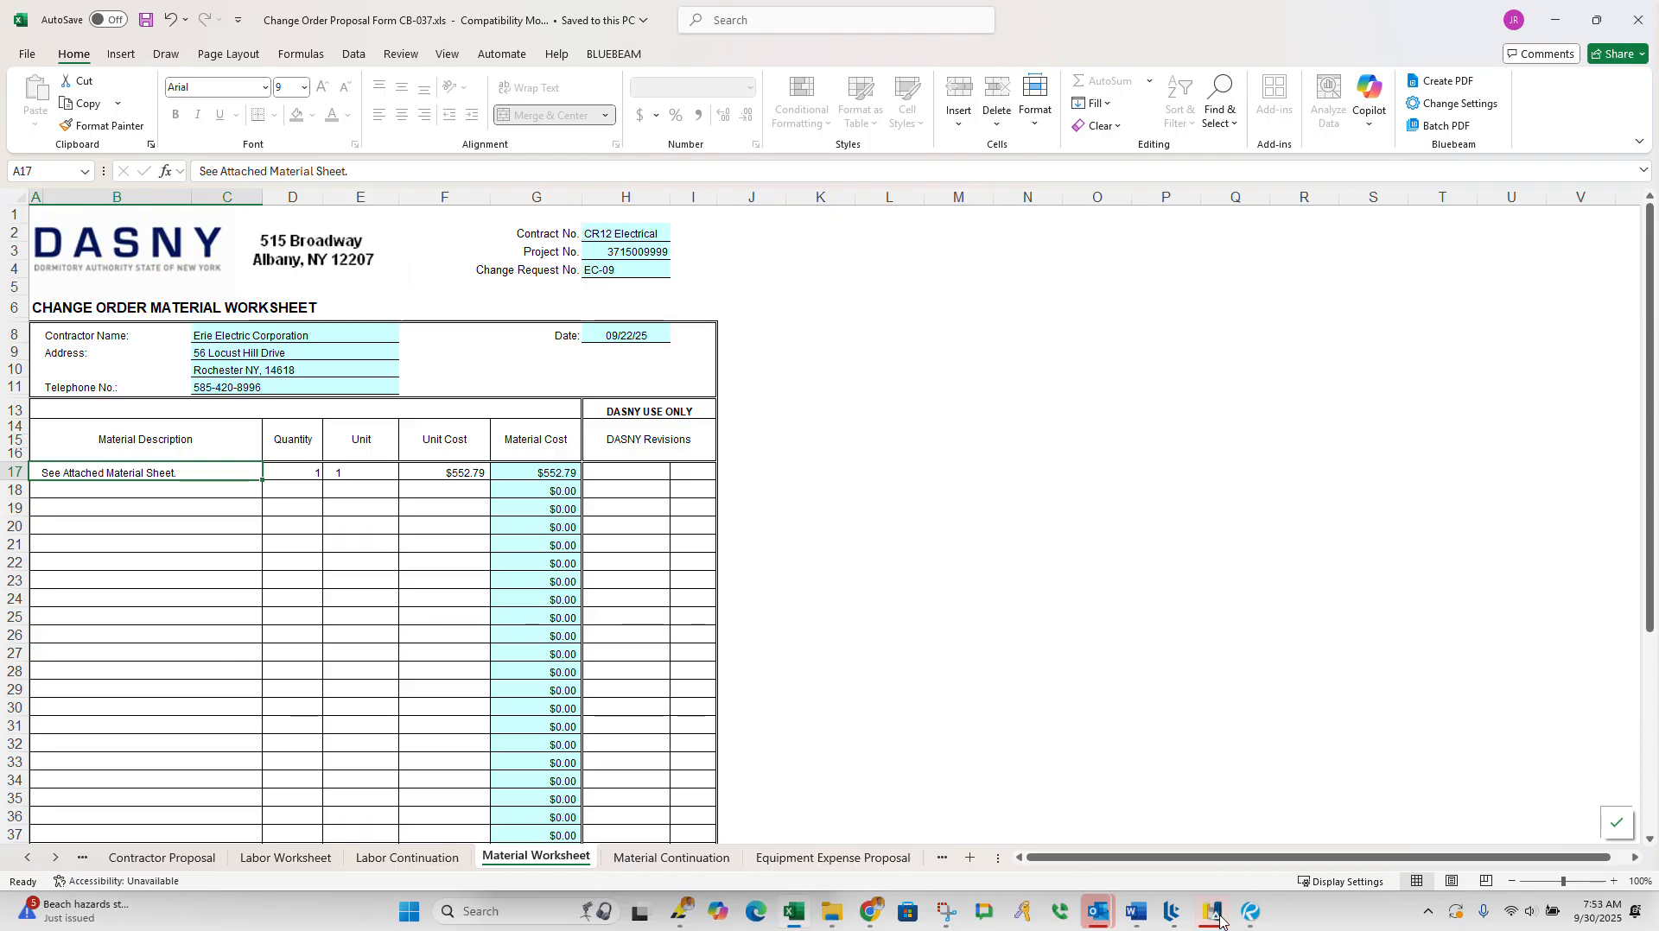
Step: Open CB47-Split Unit Material Backup.pdf from the PCO-012 CB-47 Split Unit folder
{"action": "mouse_move", "coordinate": [1241, 918]}
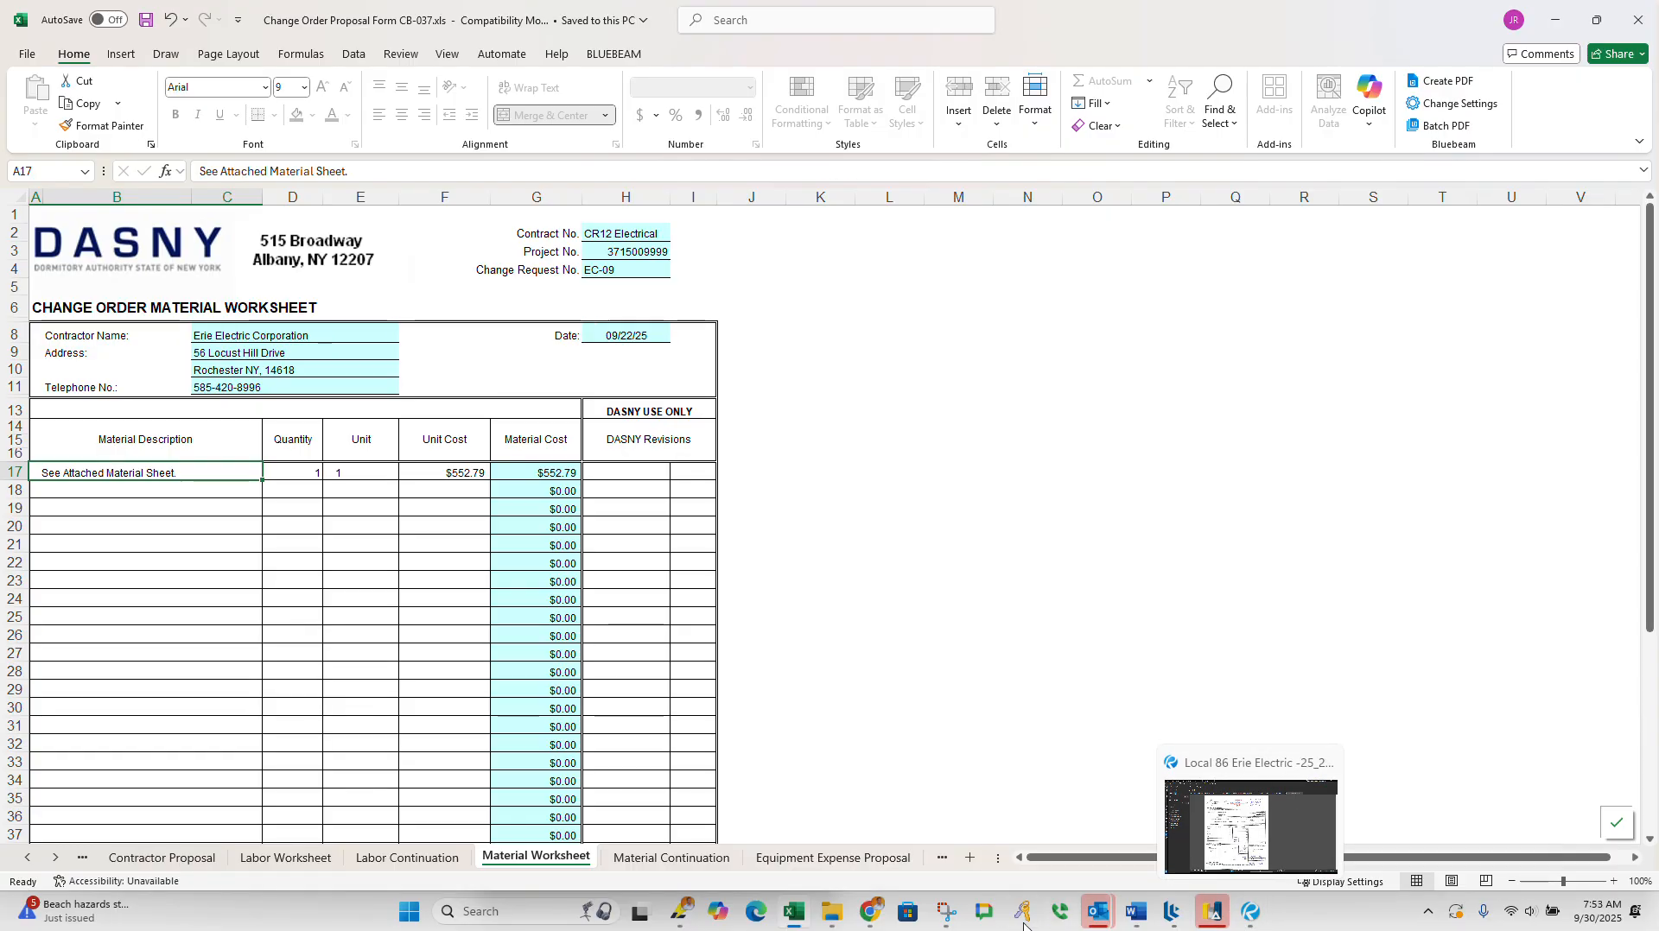
{"action": "mouse_move", "coordinate": [818, 918]}
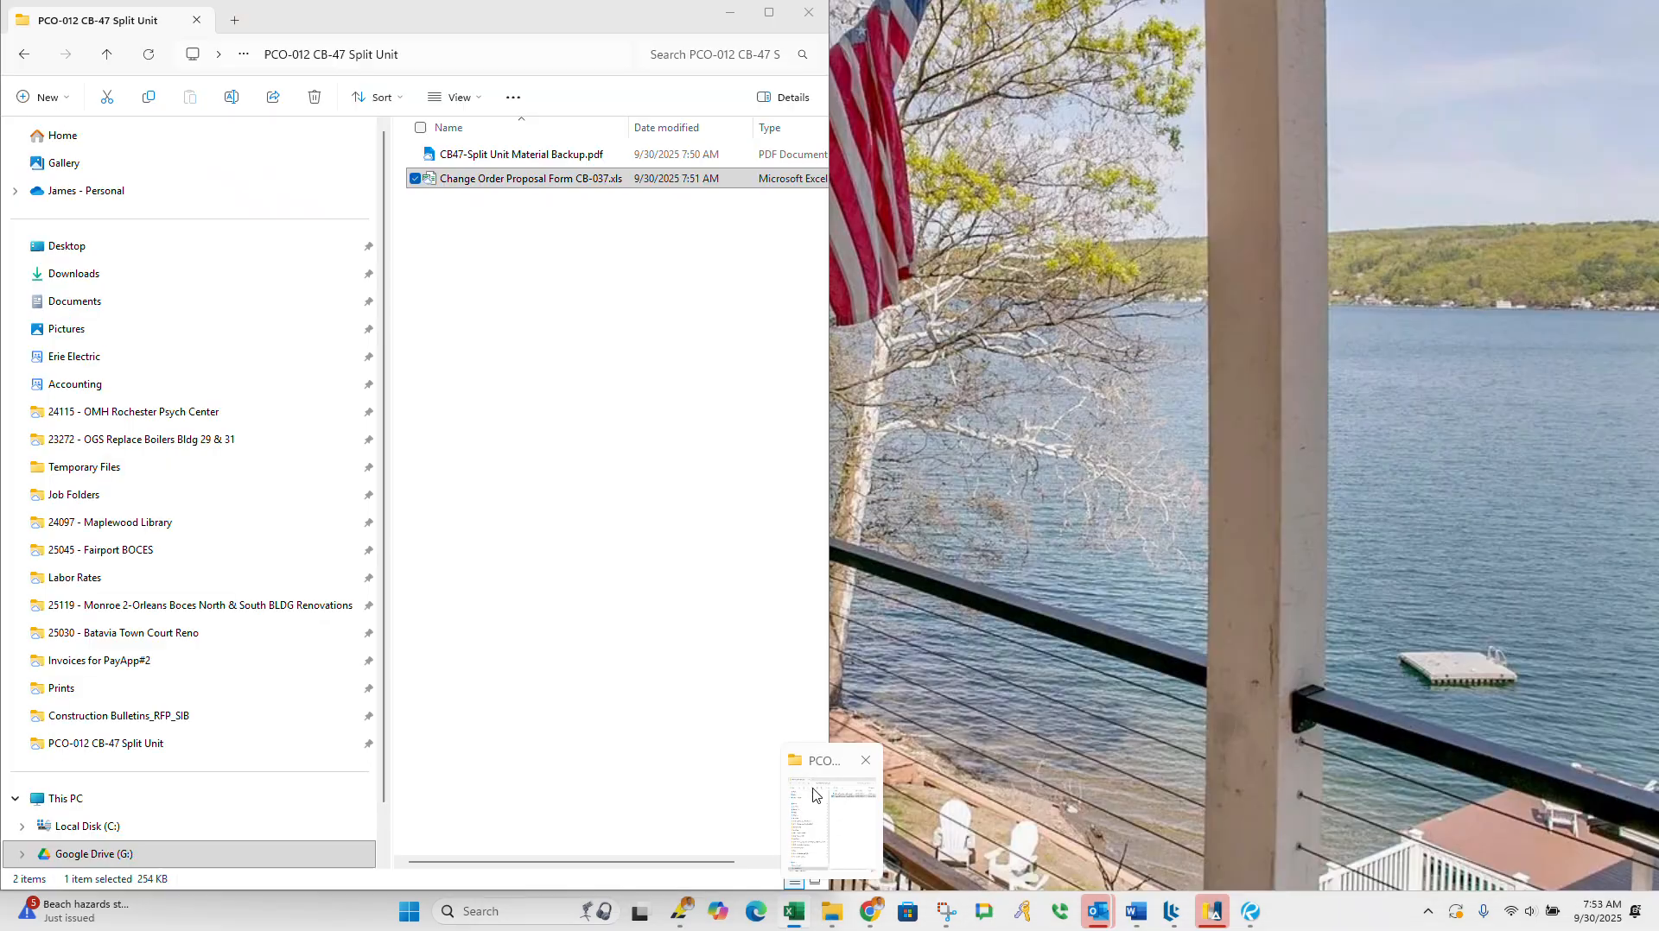
{"action": "left_click", "coordinate": [821, 788]}
{"action": "left_click", "coordinate": [518, 153]}
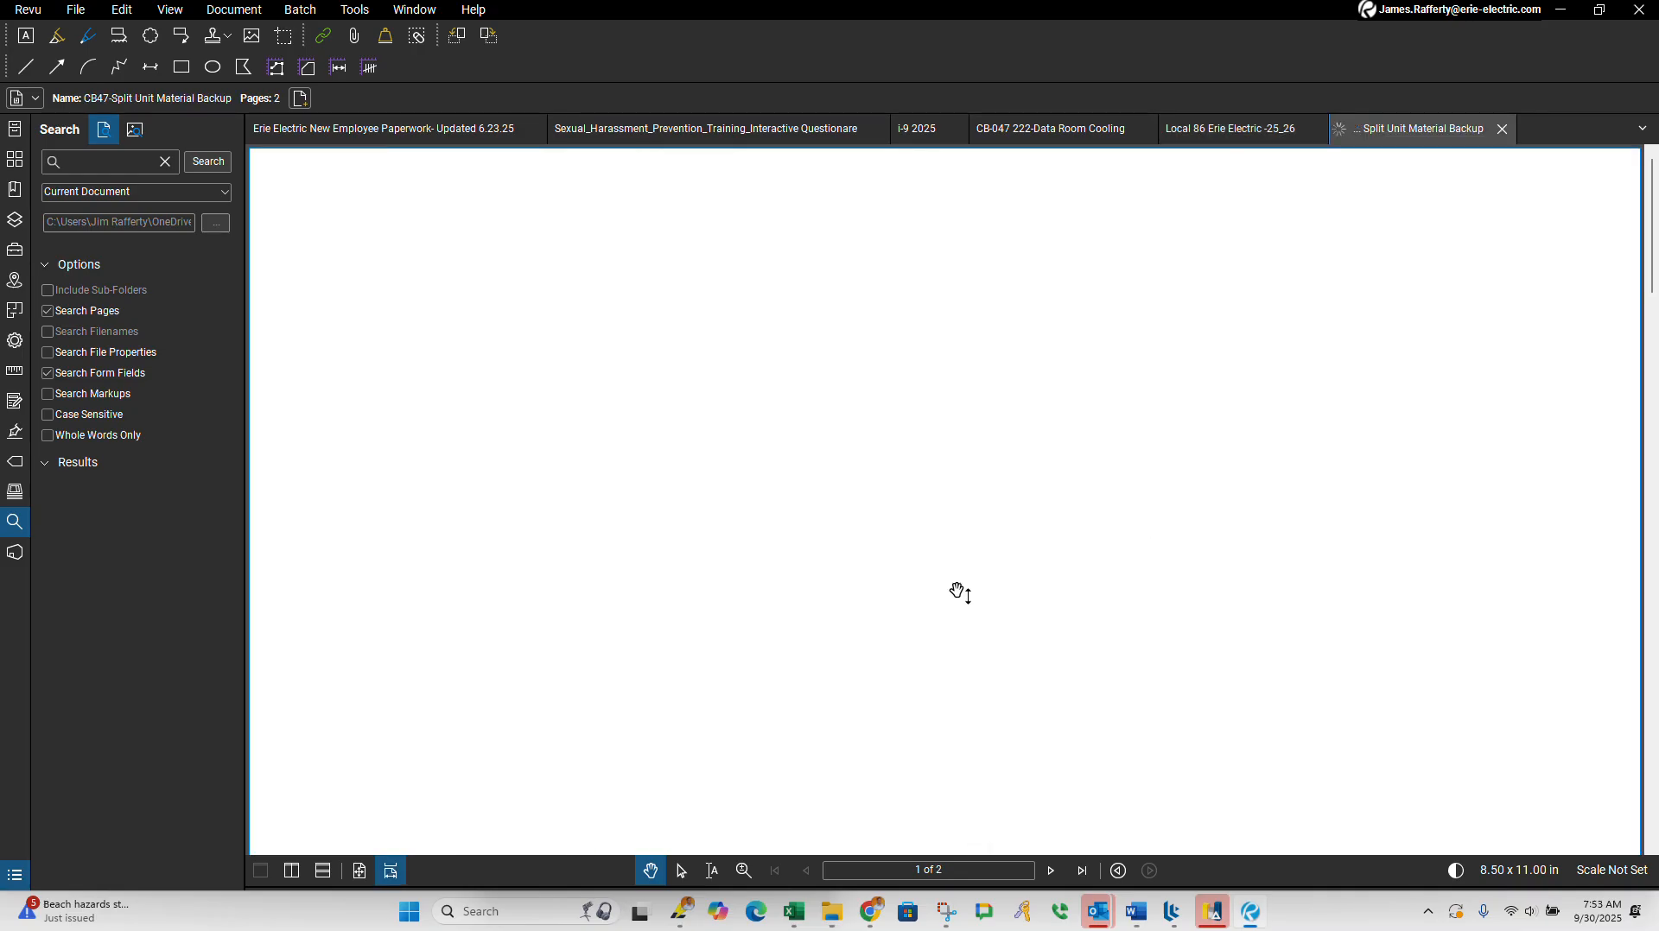
Step: Examine the material backup's itemized breakdown and summary for the total material amount
{"action": "scroll", "coordinate": [1035, 617], "scroll_direction": "down", "scroll_amount": 6}
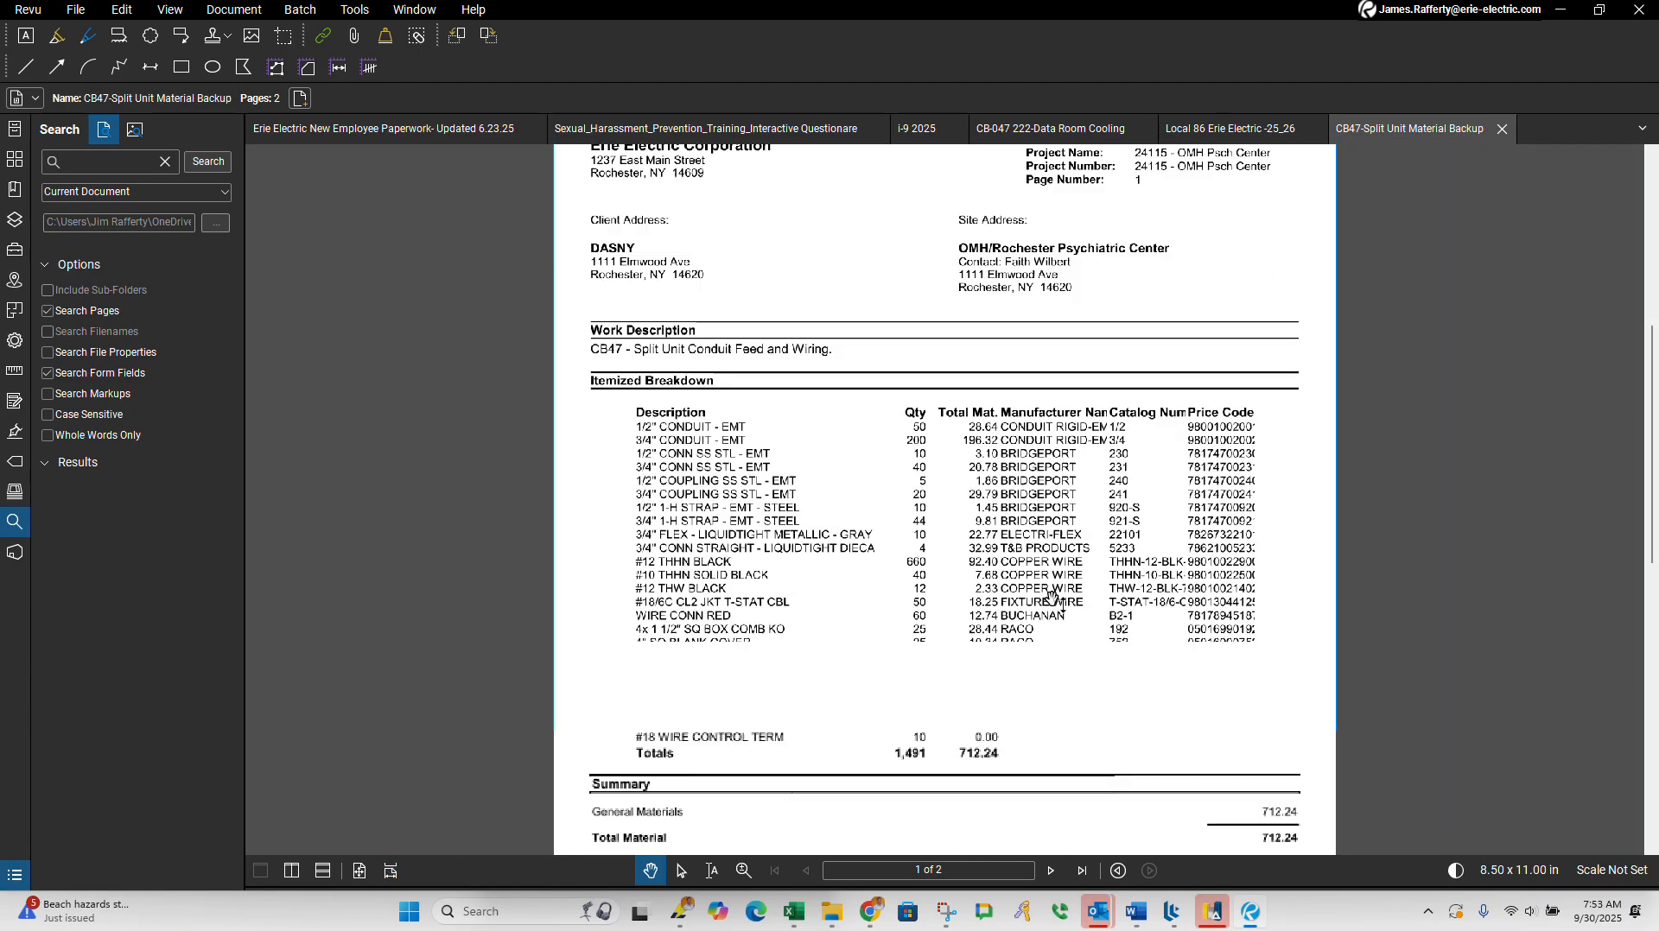
{"action": "scroll", "coordinate": [1052, 596], "scroll_direction": "down", "scroll_amount": 4}
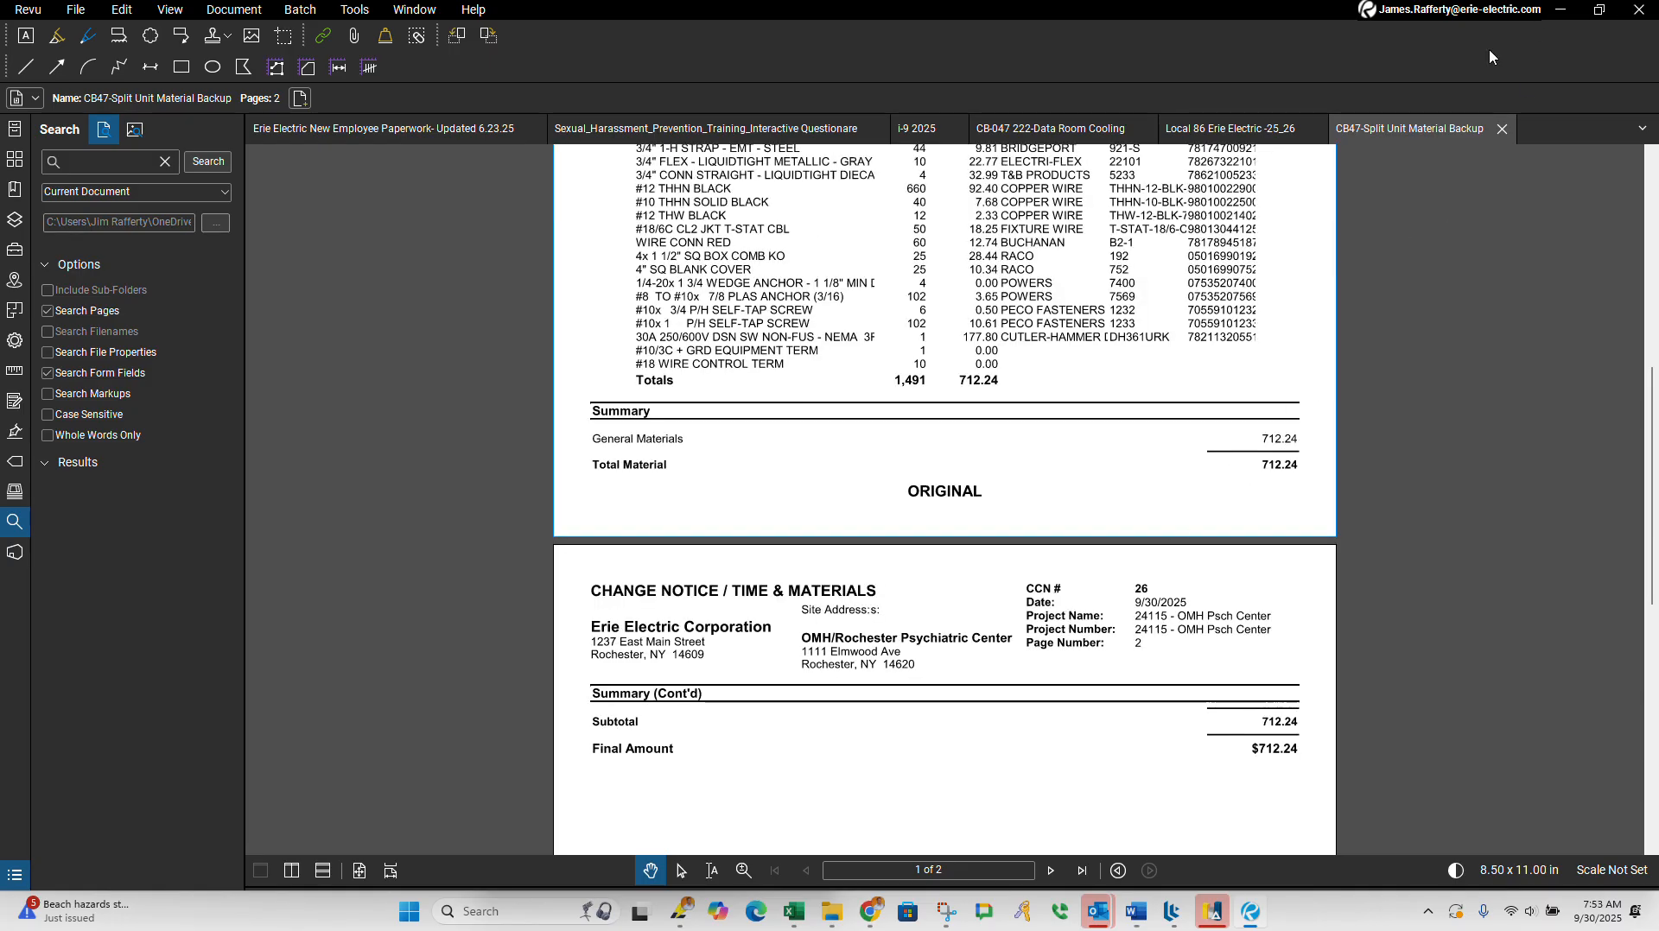
{"action": "scroll", "coordinate": [1127, 492], "scroll_direction": "up", "scroll_amount": 3}
{"action": "scroll", "coordinate": [1093, 507], "scroll_direction": "up", "scroll_amount": 2}
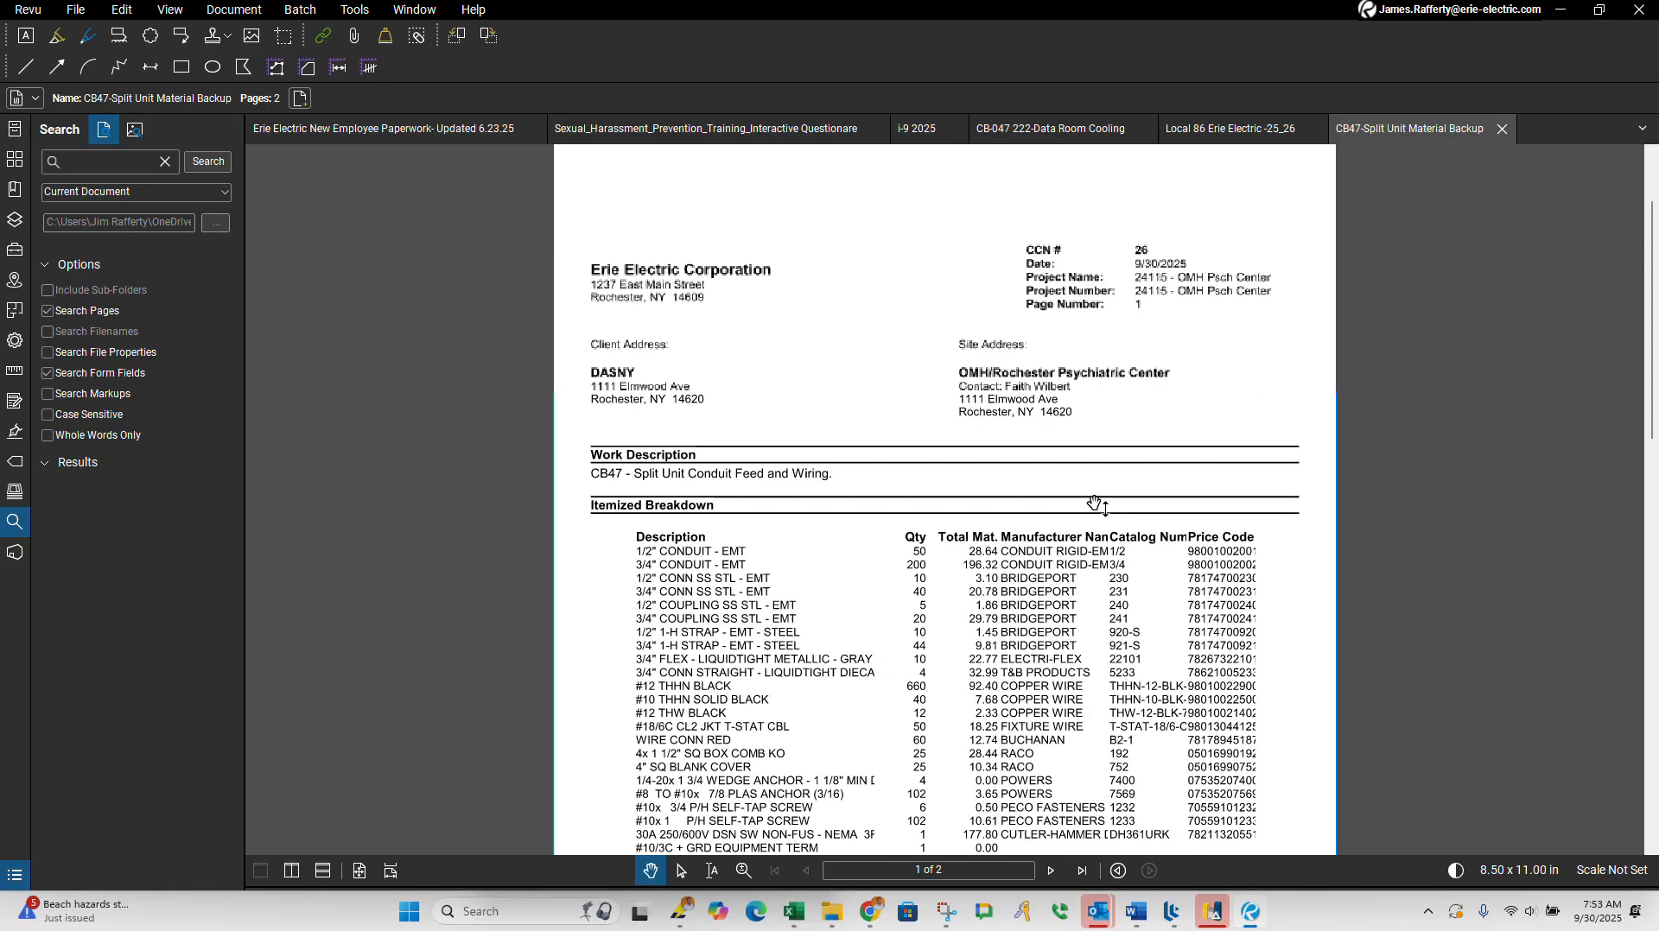
{"action": "scroll", "coordinate": [1100, 517], "scroll_direction": "down", "scroll_amount": 3}
{"action": "scroll", "coordinate": [1130, 577], "scroll_direction": "up", "scroll_amount": 3}
{"action": "scroll", "coordinate": [1126, 593], "scroll_direction": "down", "scroll_amount": 3}
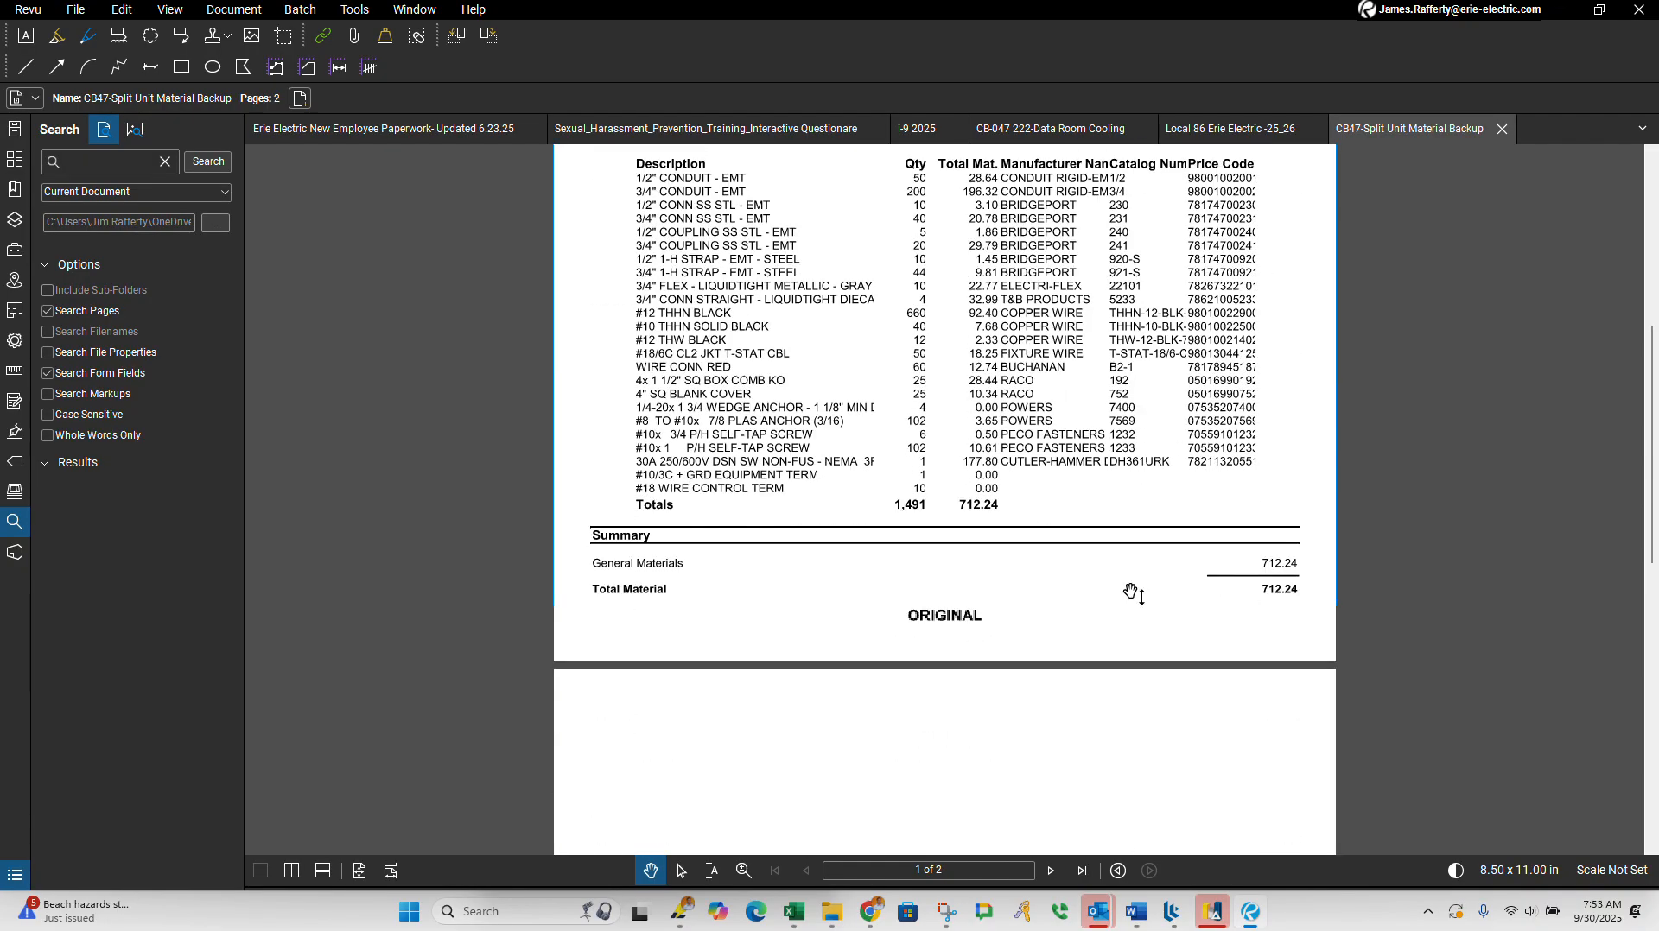
{"action": "scroll", "coordinate": [1151, 529], "scroll_direction": "up", "scroll_amount": 3}
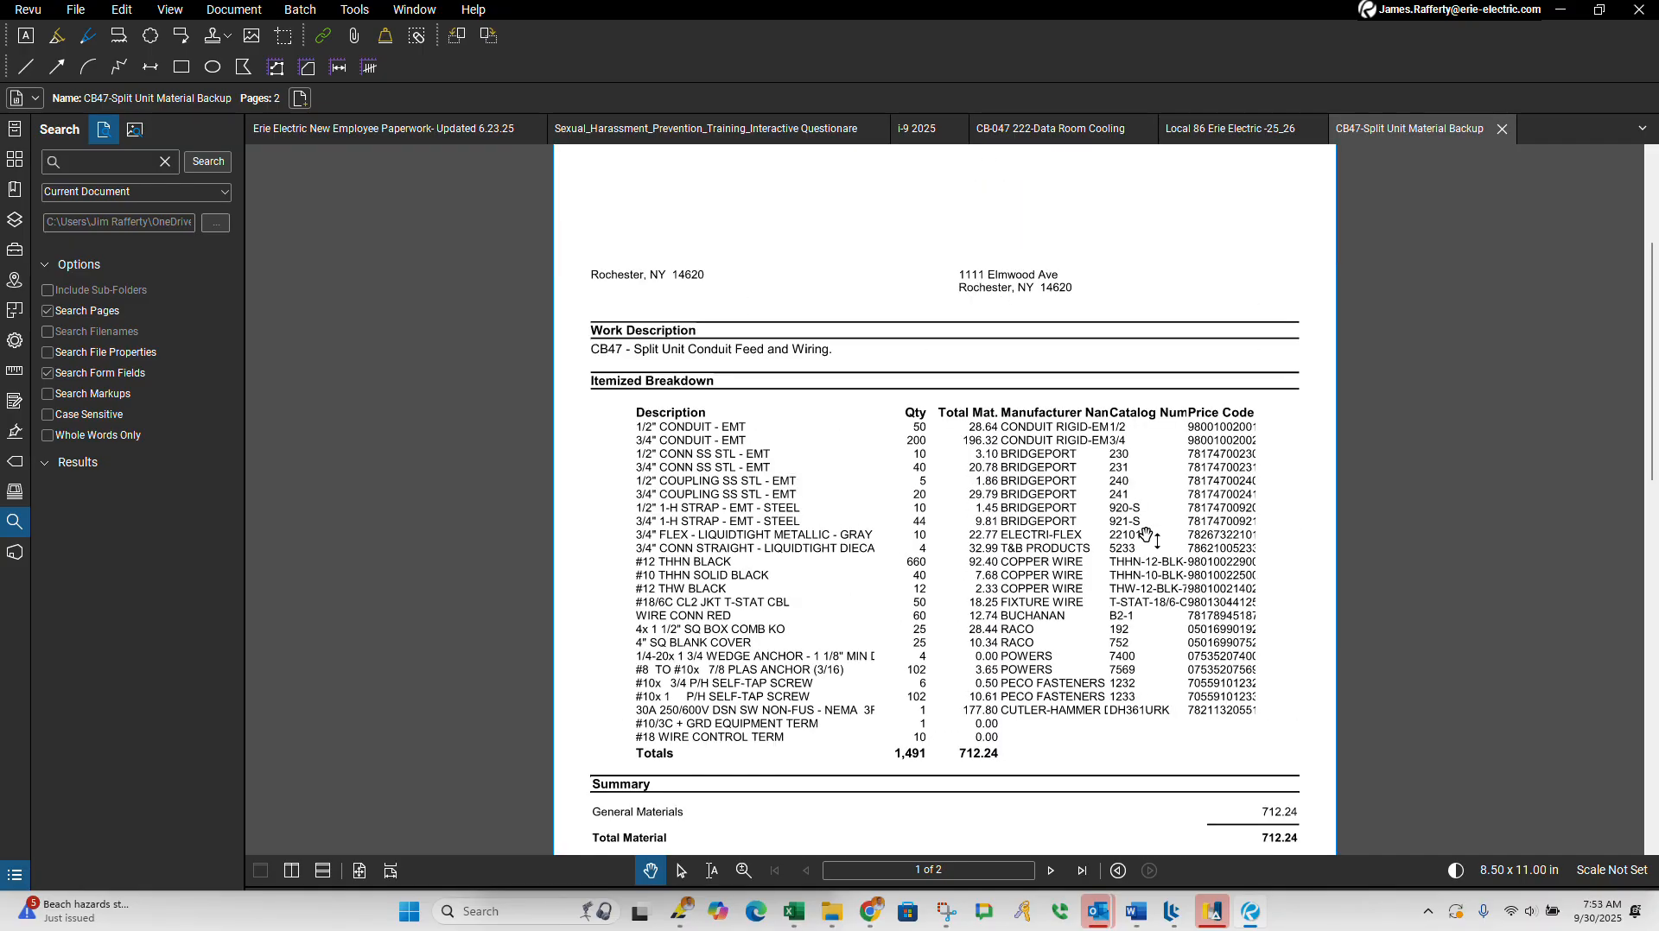
{"action": "scroll", "coordinate": [1261, 648], "scroll_direction": "down", "scroll_amount": 3}
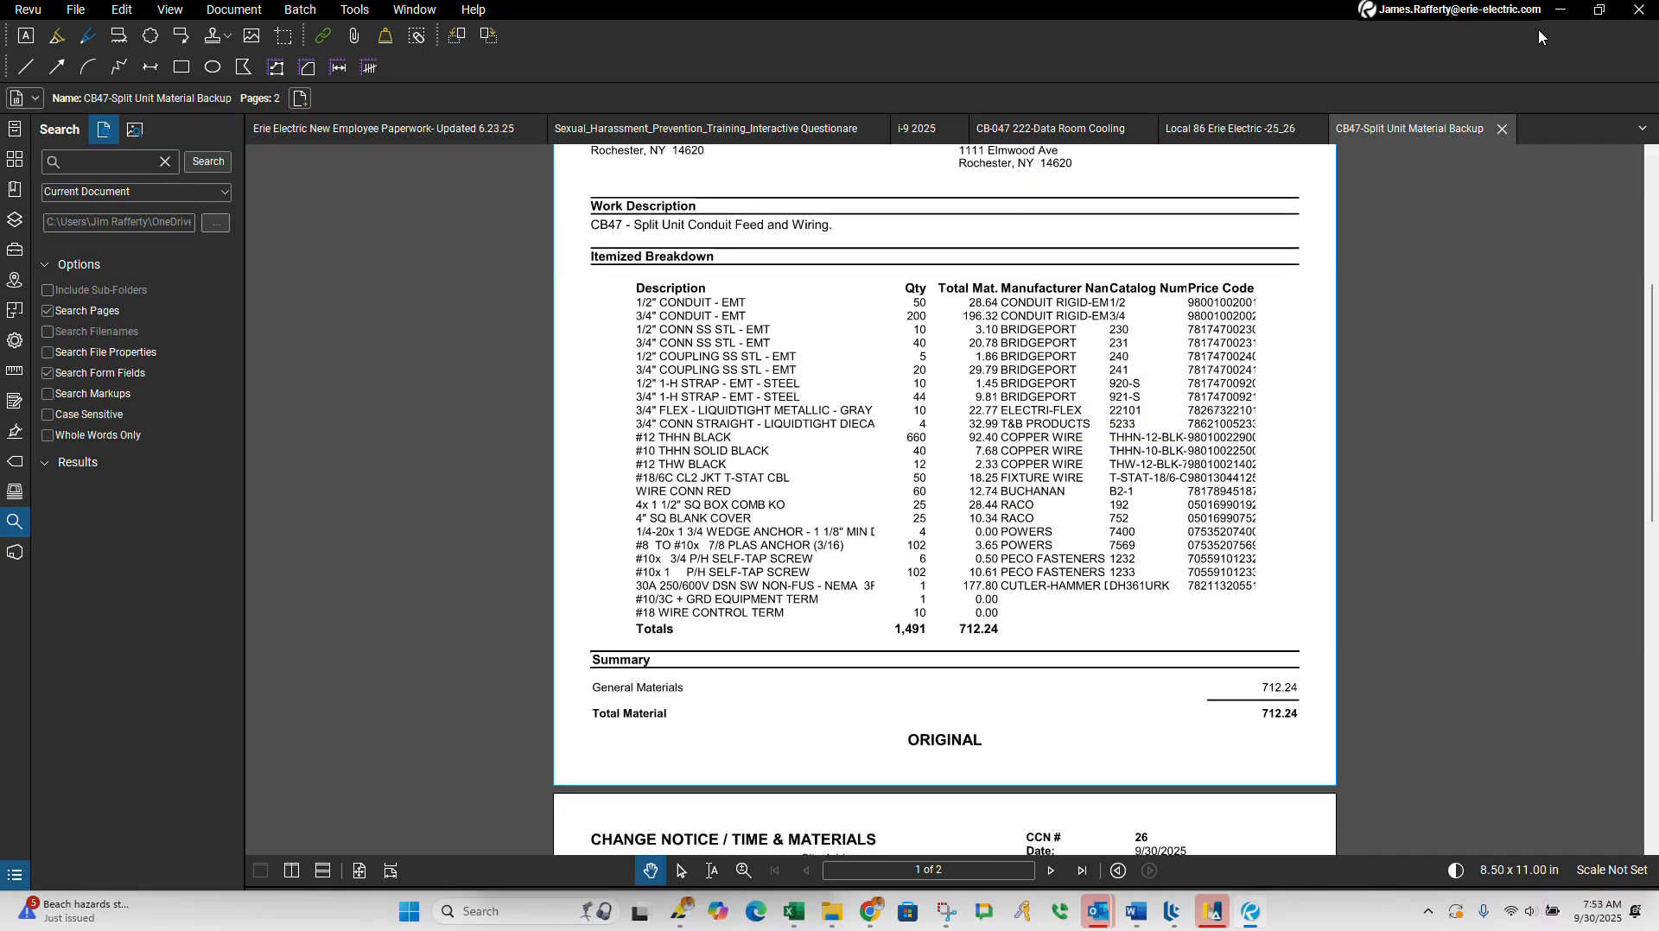
Step: Return to the proposal workbook and set the unit cost of the "See Attached Material Sheet." line to 712.24 in the Material Worksheet
{"action": "left_click", "coordinate": [1560, 9]}
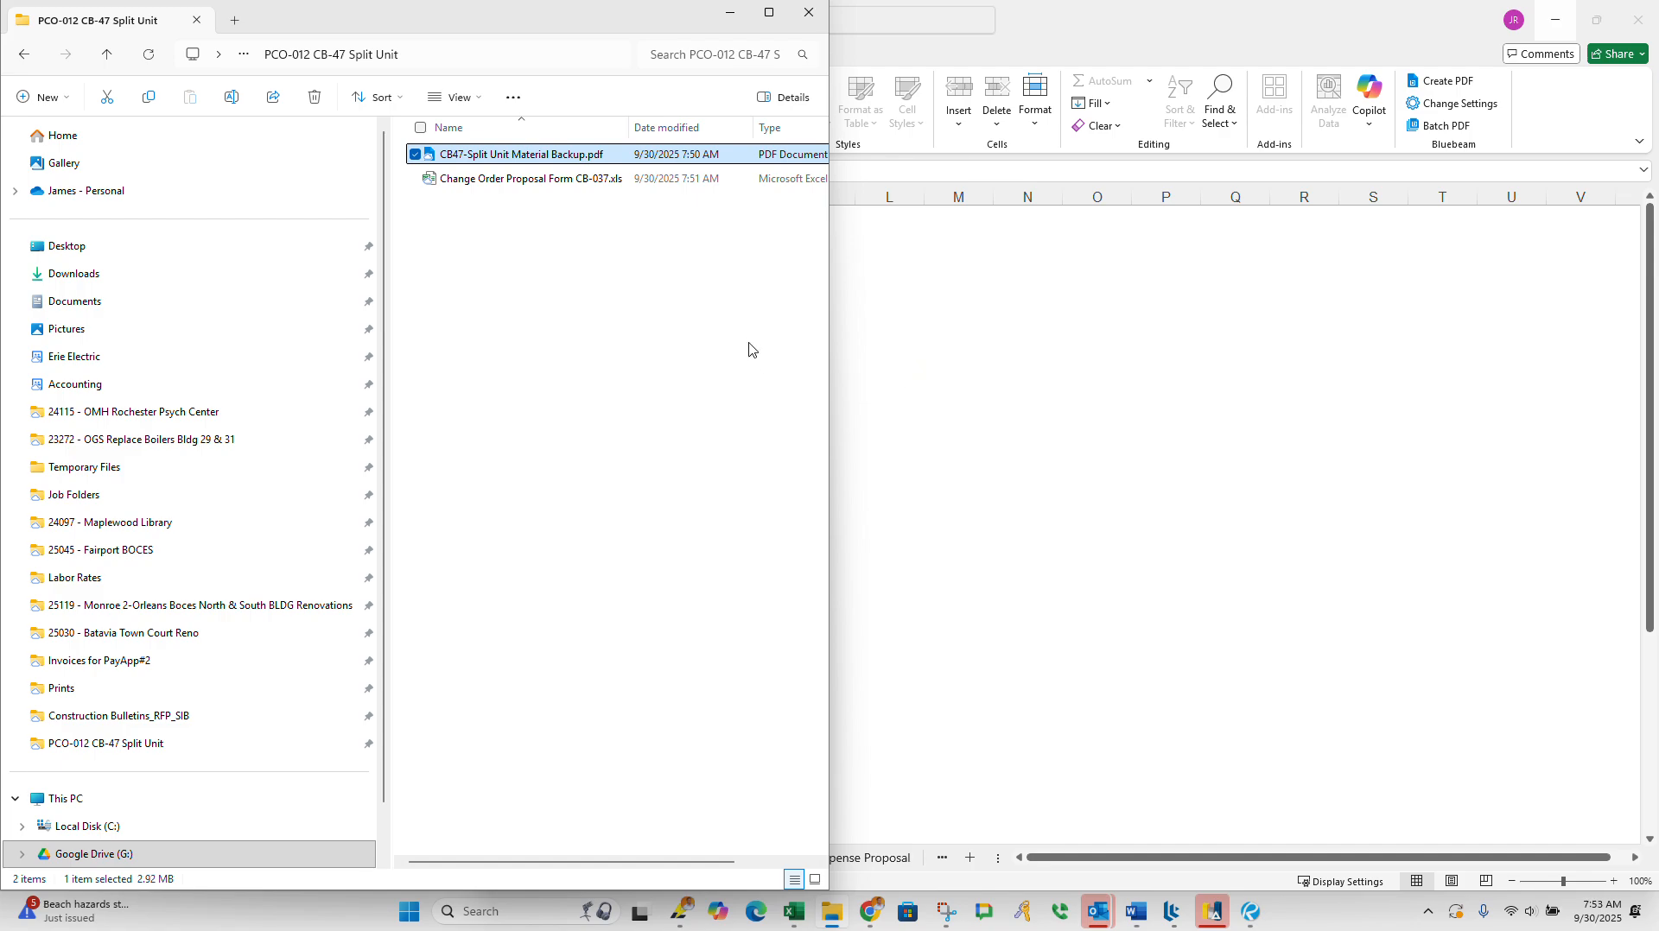
{"action": "left_click", "coordinate": [823, 918]}
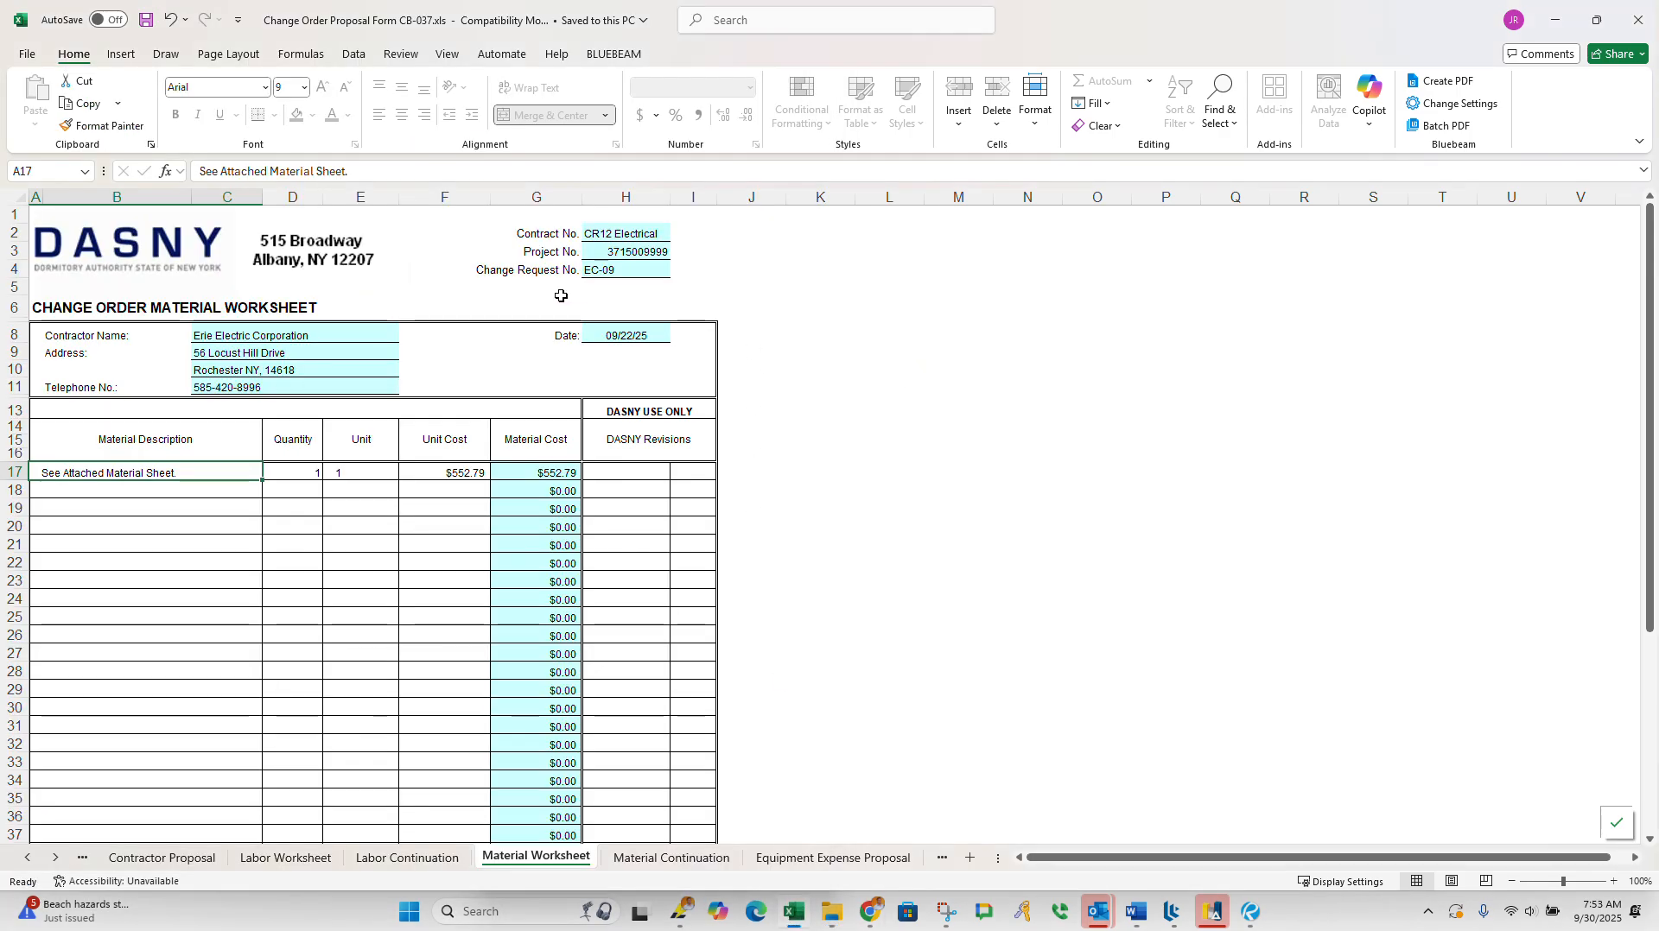
{"action": "scroll", "coordinate": [549, 587], "scroll_direction": "up", "scroll_amount": 1}
{"action": "double_click", "coordinate": [449, 406]}
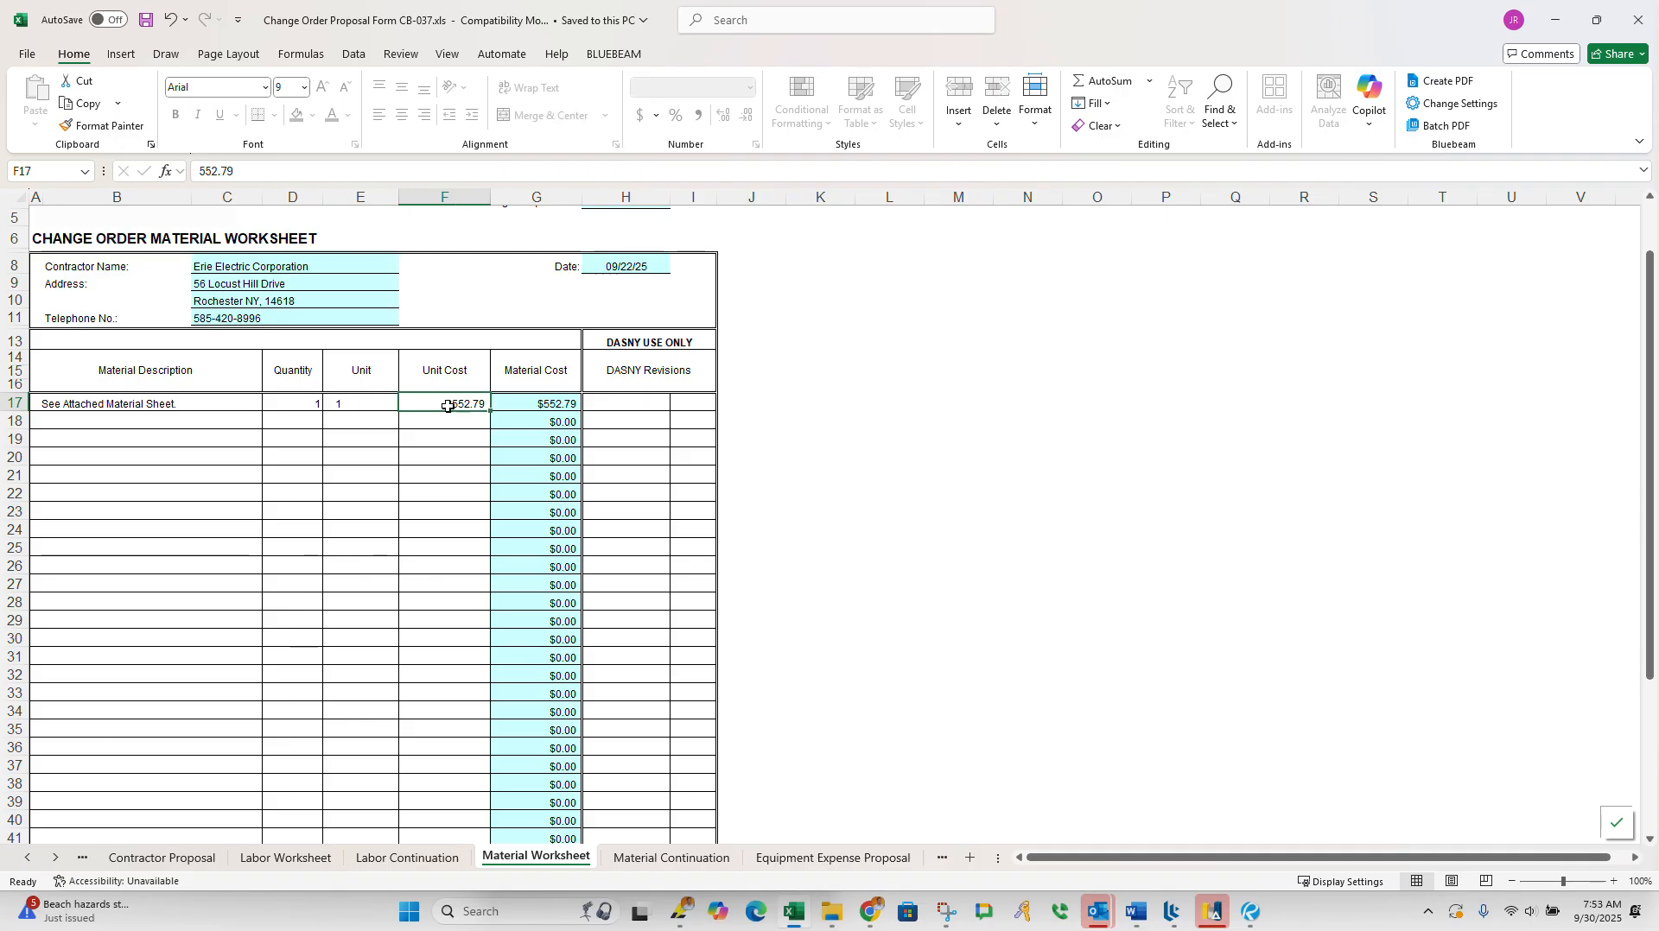
{"action": "type", "text": "7"}
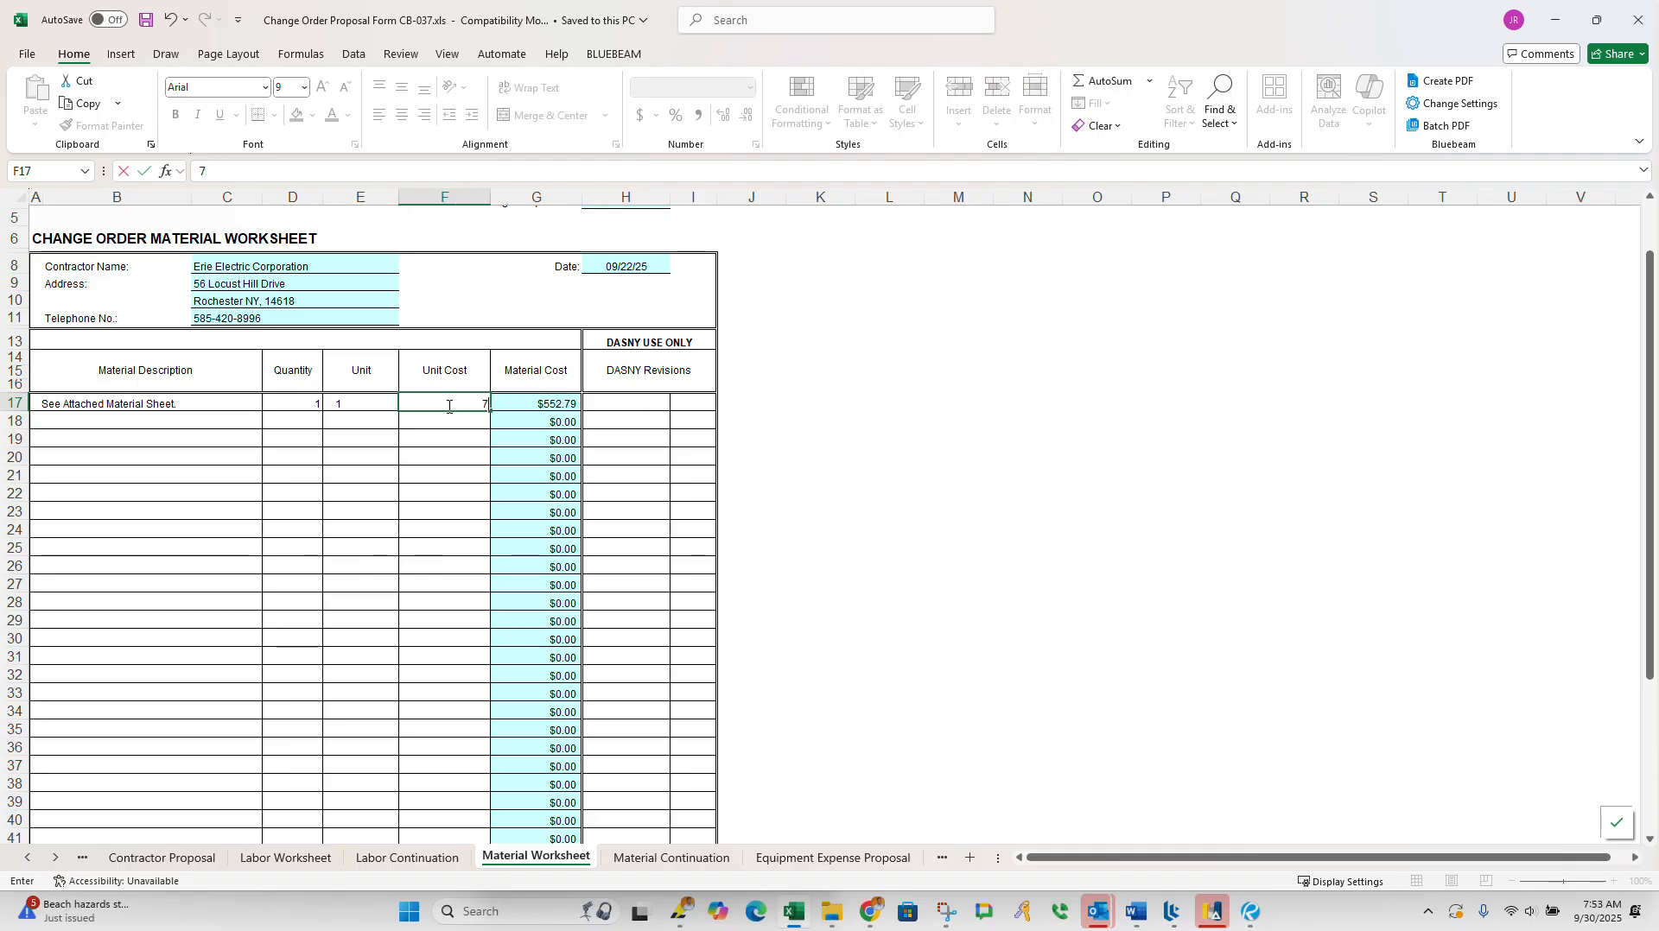
{"action": "type", "text": "12.24"}
{"action": "left_click", "coordinate": [431, 453]}
{"action": "left_click", "coordinate": [118, 402]}
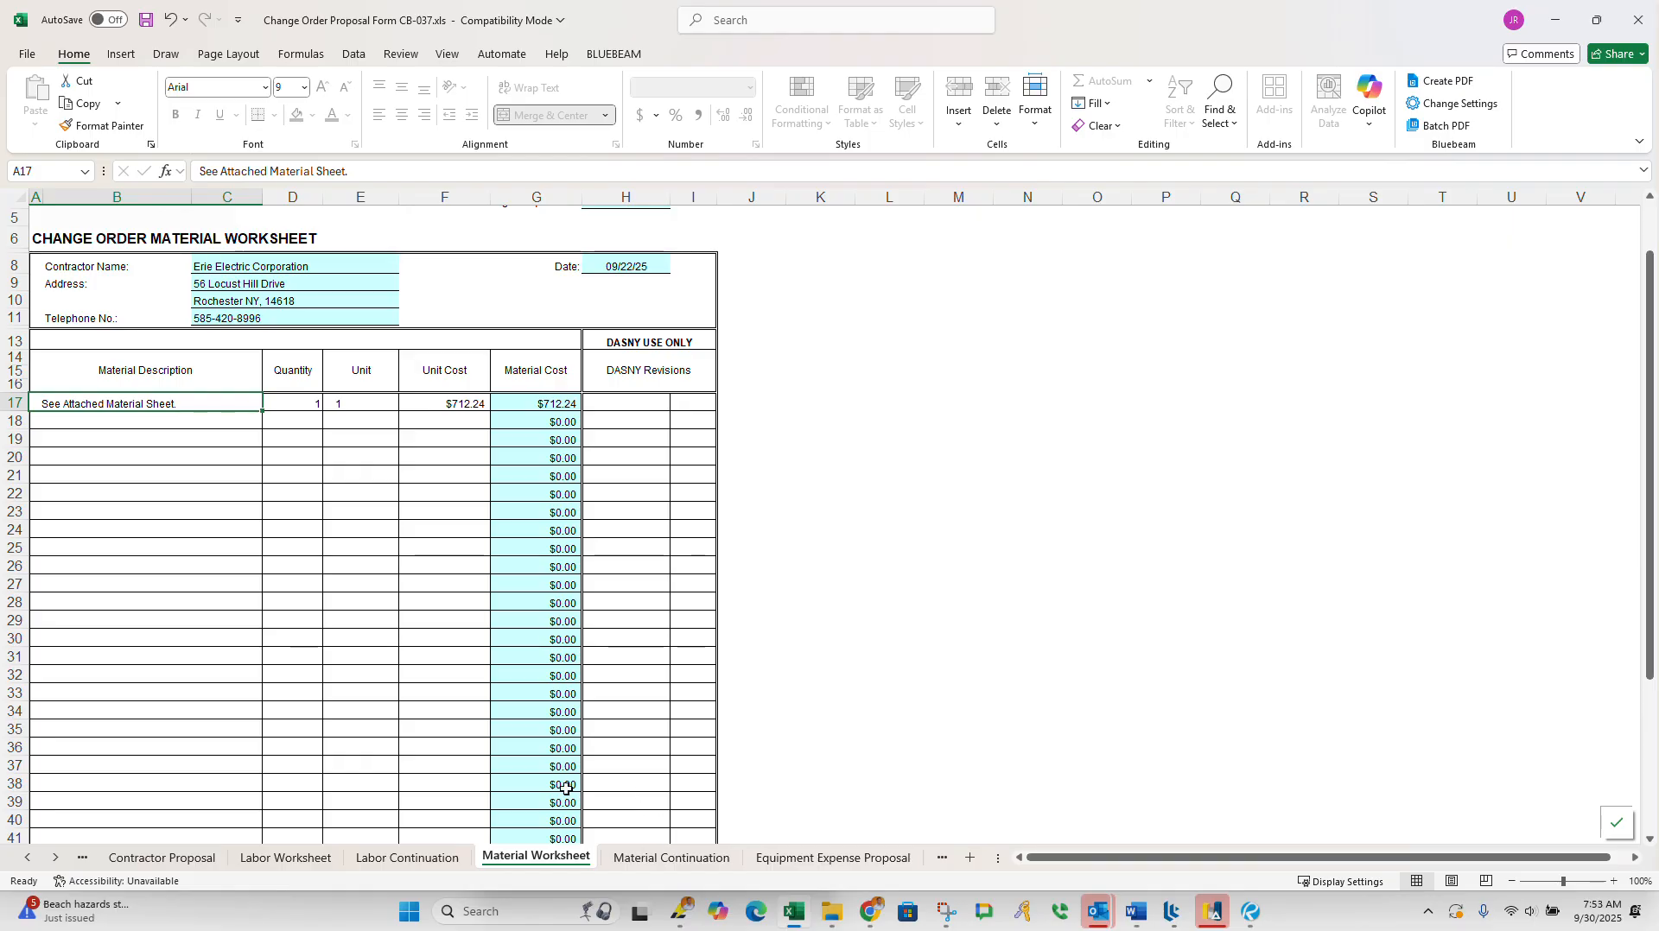
Step: Switch to the Labor Worksheet and display it at 100% zoom
{"action": "left_click", "coordinate": [407, 861]}
{"action": "left_click", "coordinate": [286, 858]}
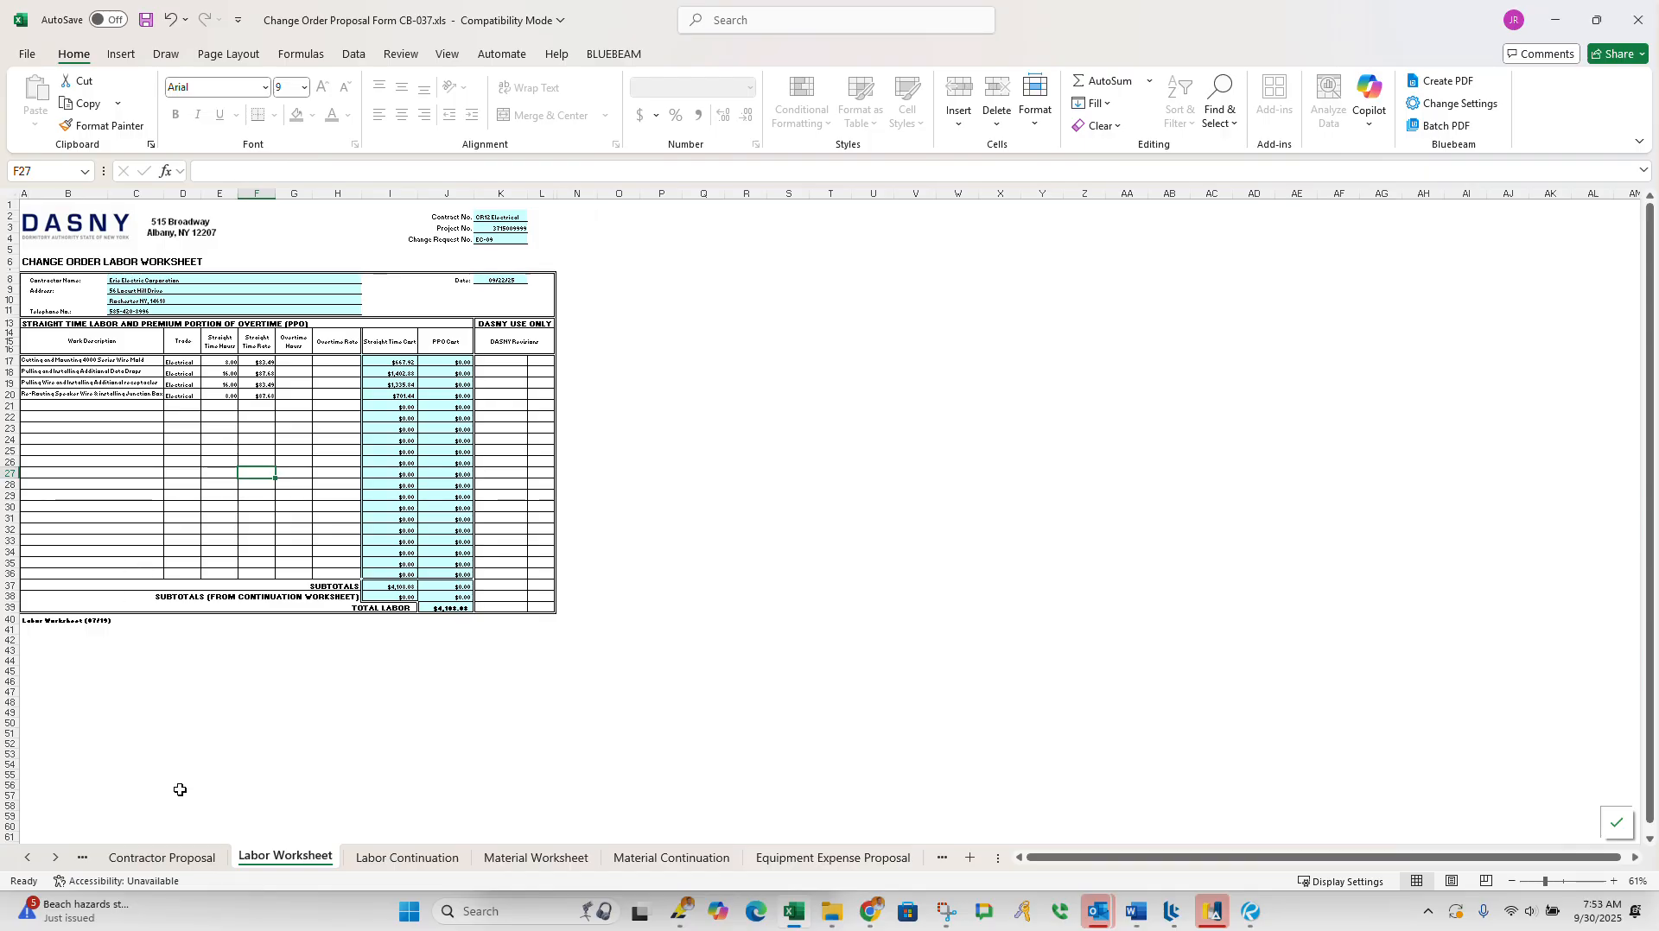
{"action": "left_click", "coordinate": [93, 372]}
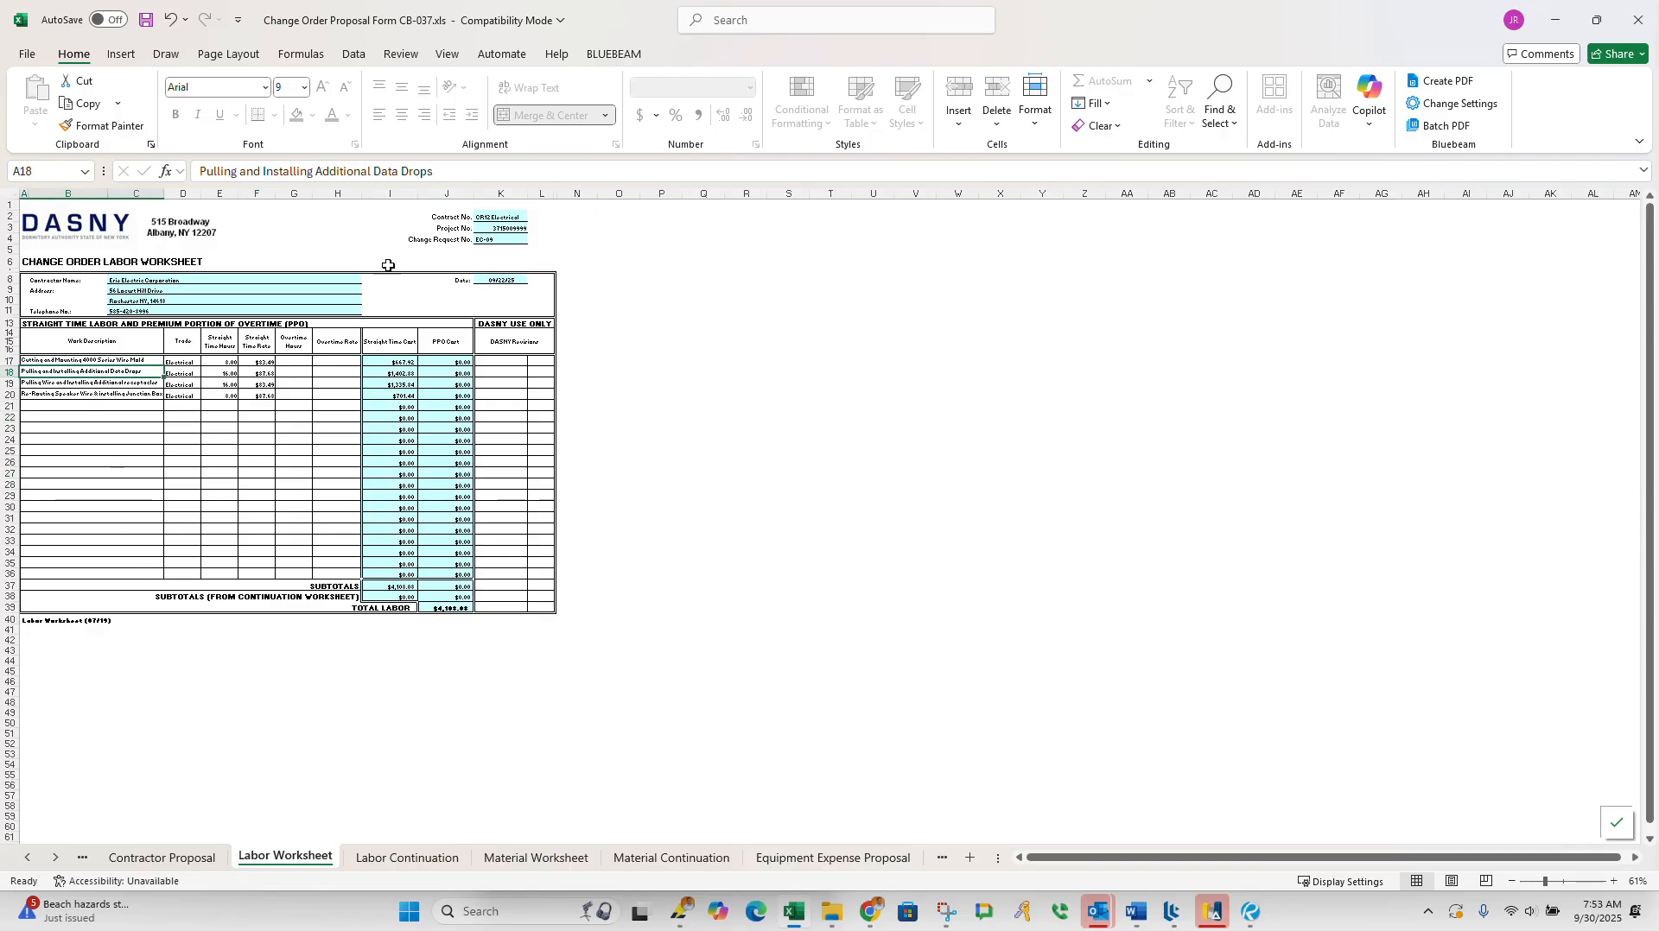
{"action": "left_click", "coordinate": [450, 55]}
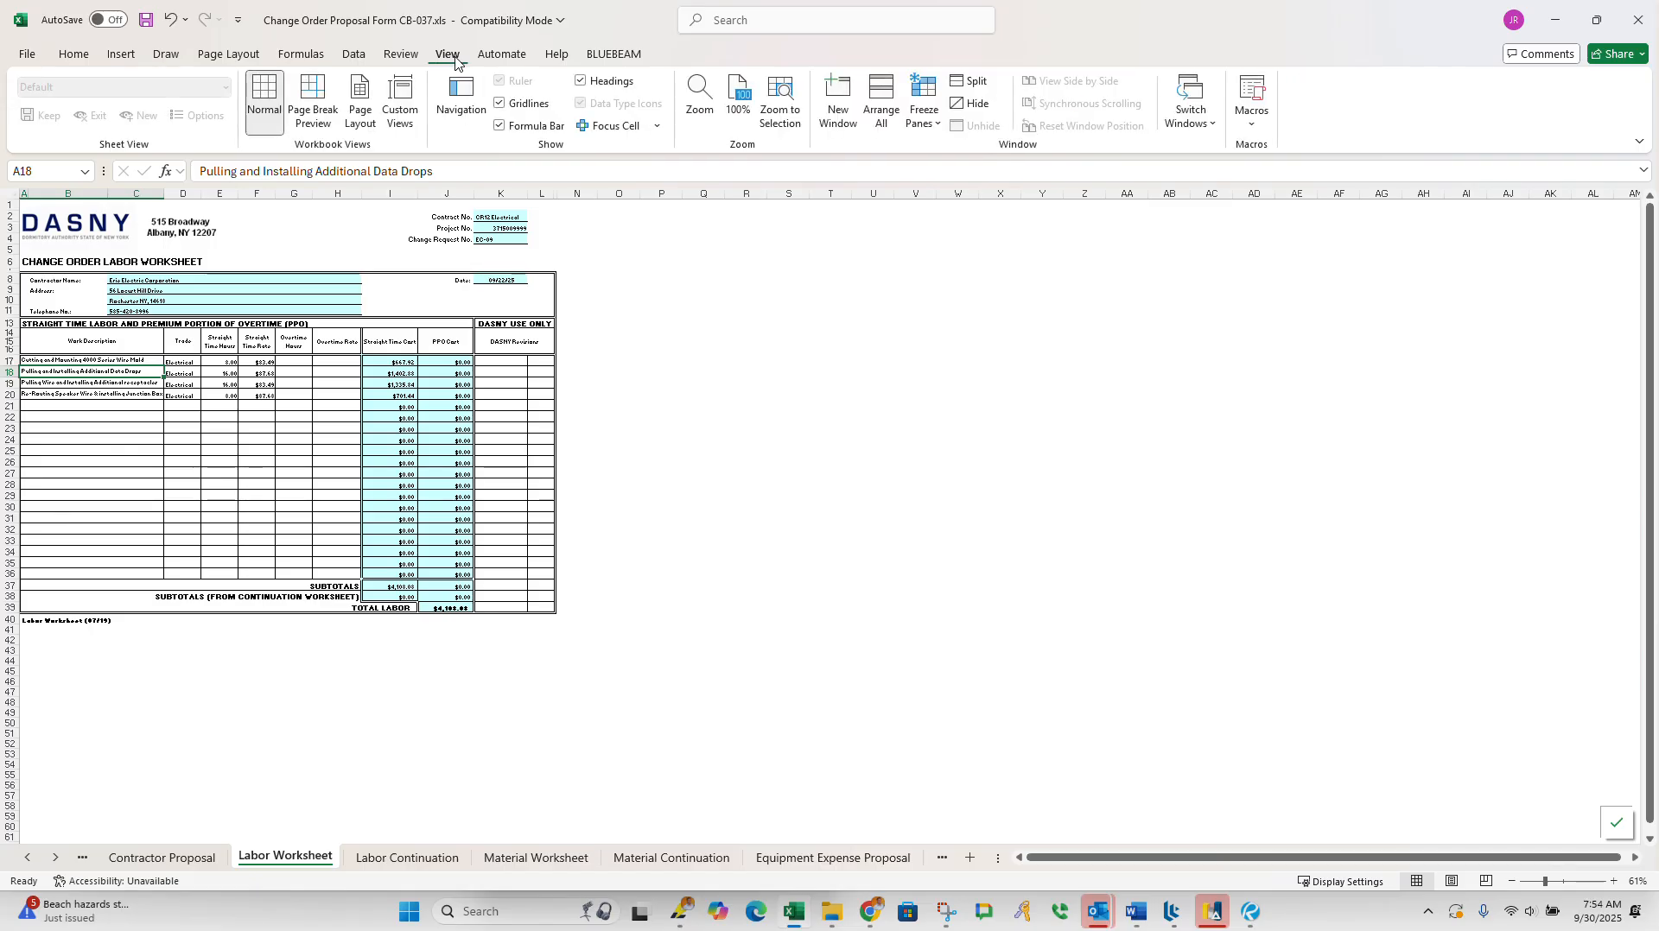
{"action": "left_click", "coordinate": [738, 97]}
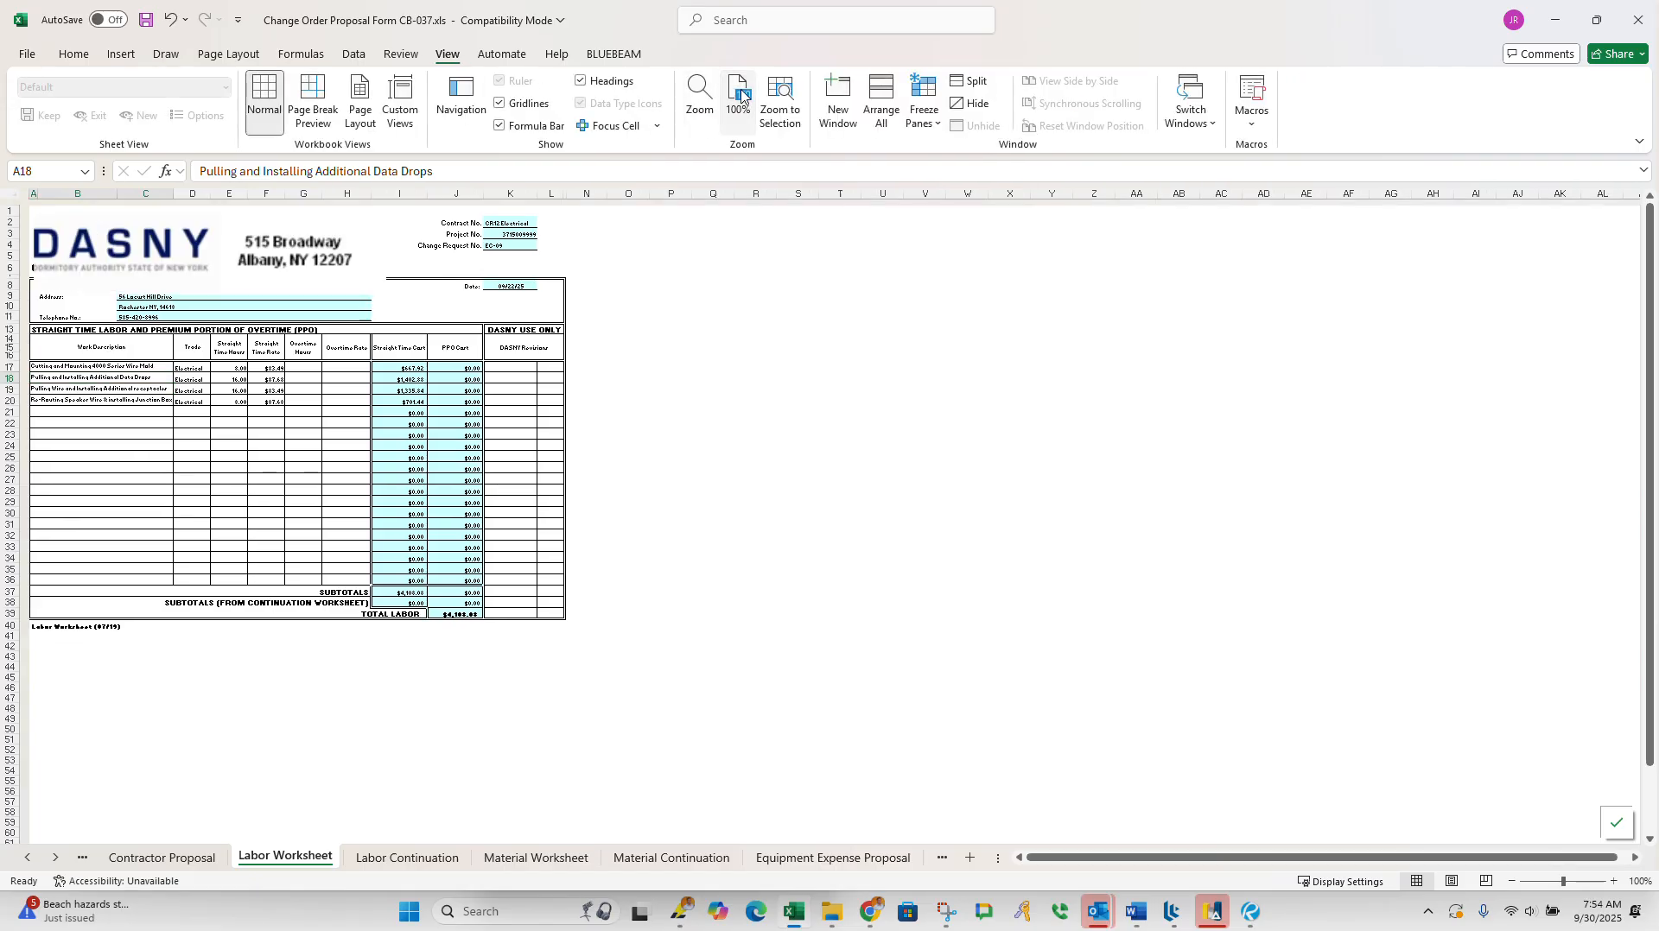
Step: Clear the four existing work descriptions in rows 17 to 20 of the Labor Worksheet
{"action": "left_click", "coordinate": [144, 471]}
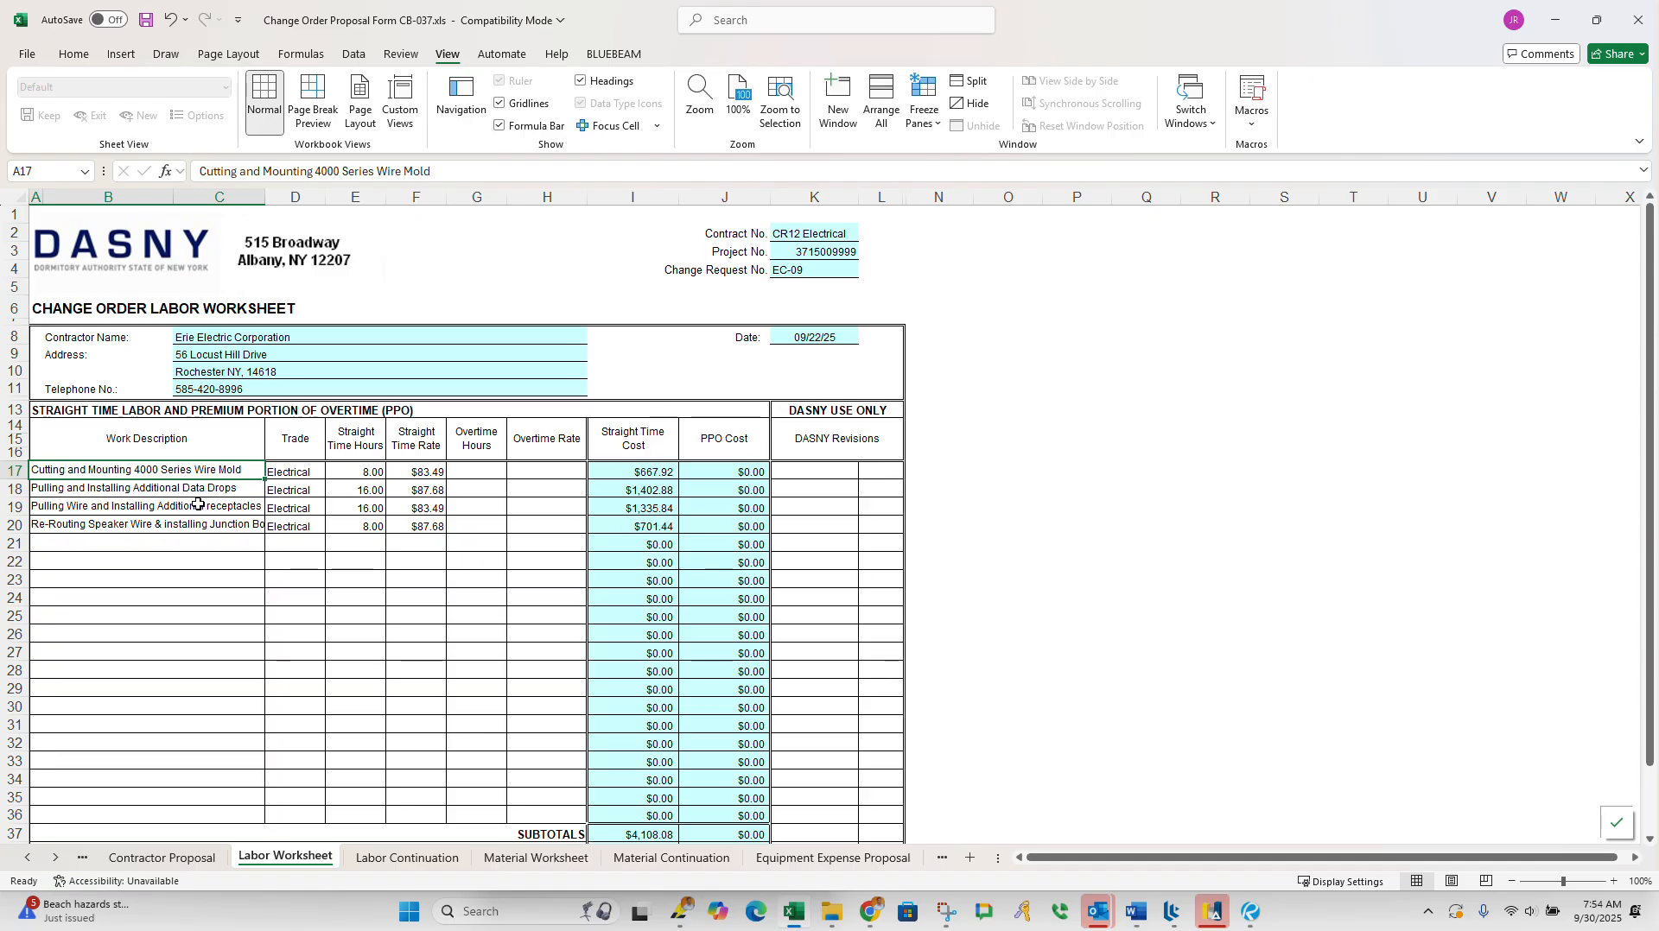
{"action": "left_click_drag", "start_coordinate": [206, 471], "coordinate": [210, 531]}
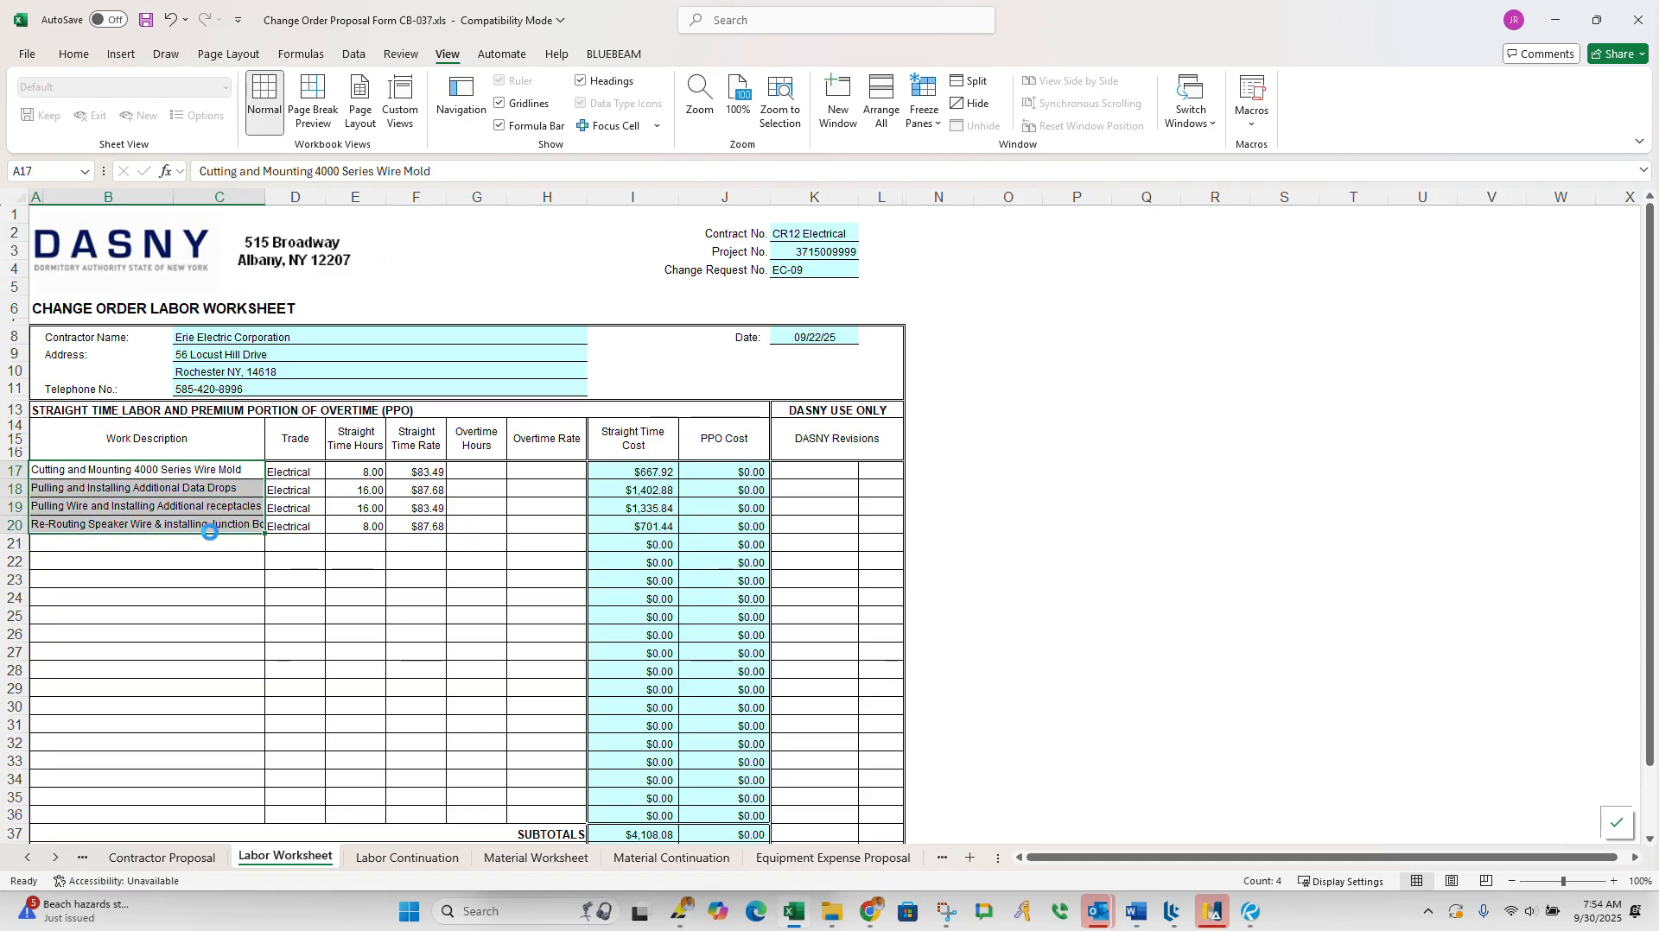
{"action": "key", "text": "Delete"}
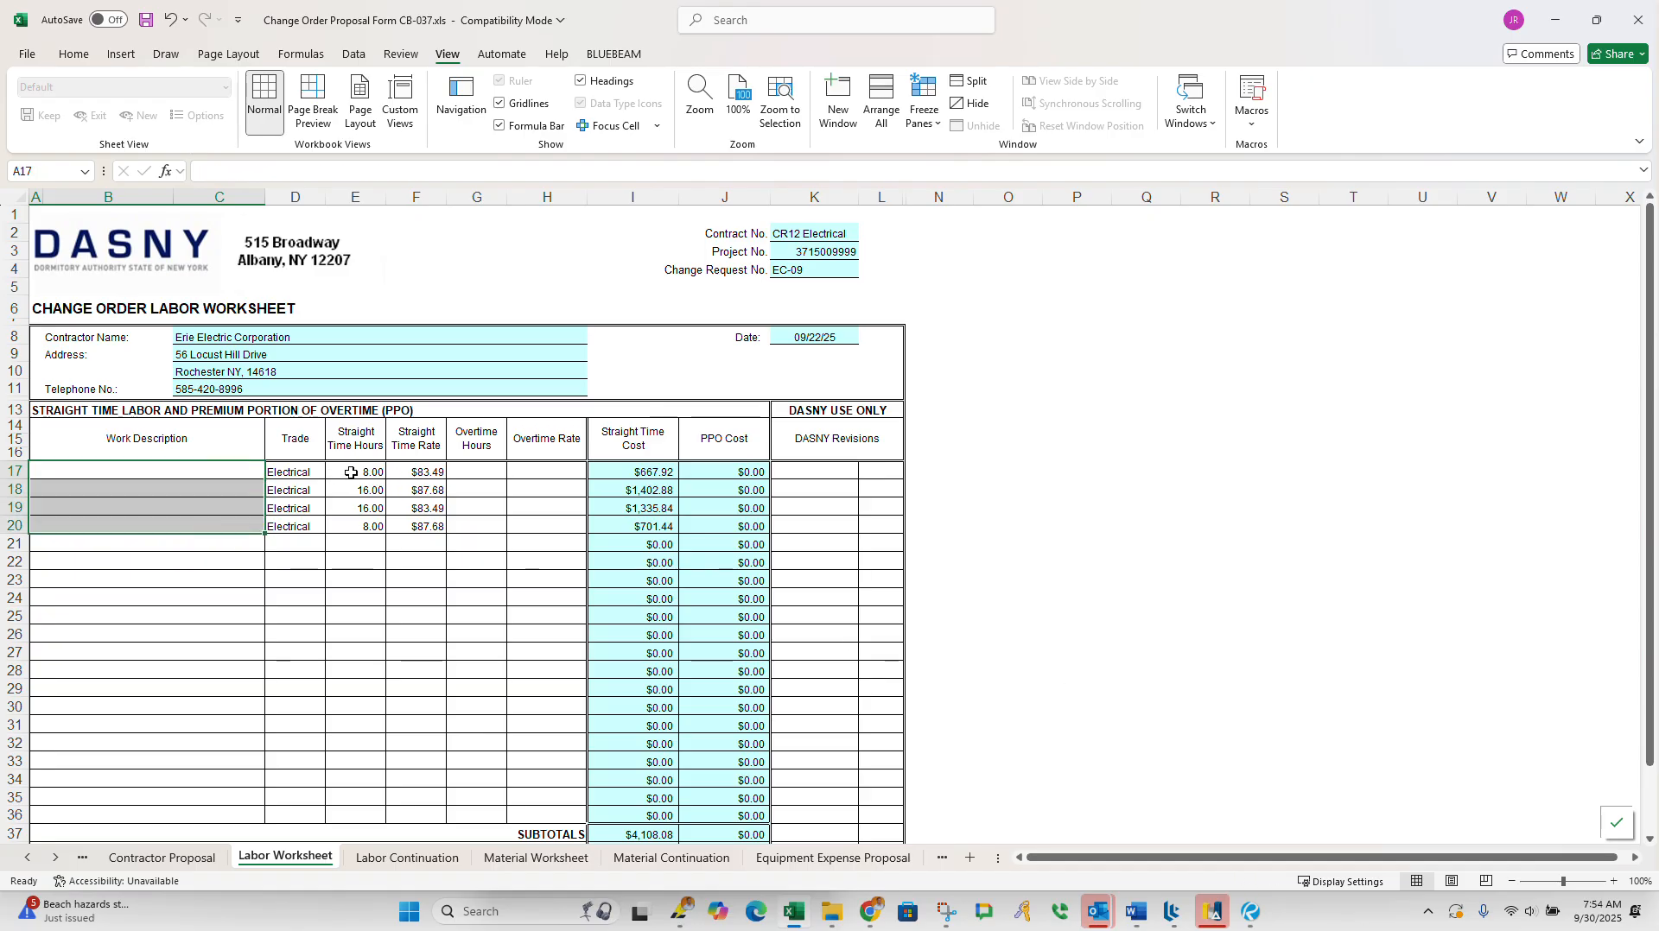
Step: Enter "Running Conduit & Pulling Wire" as the first work description, in row 17
{"action": "left_click", "coordinate": [243, 468]}
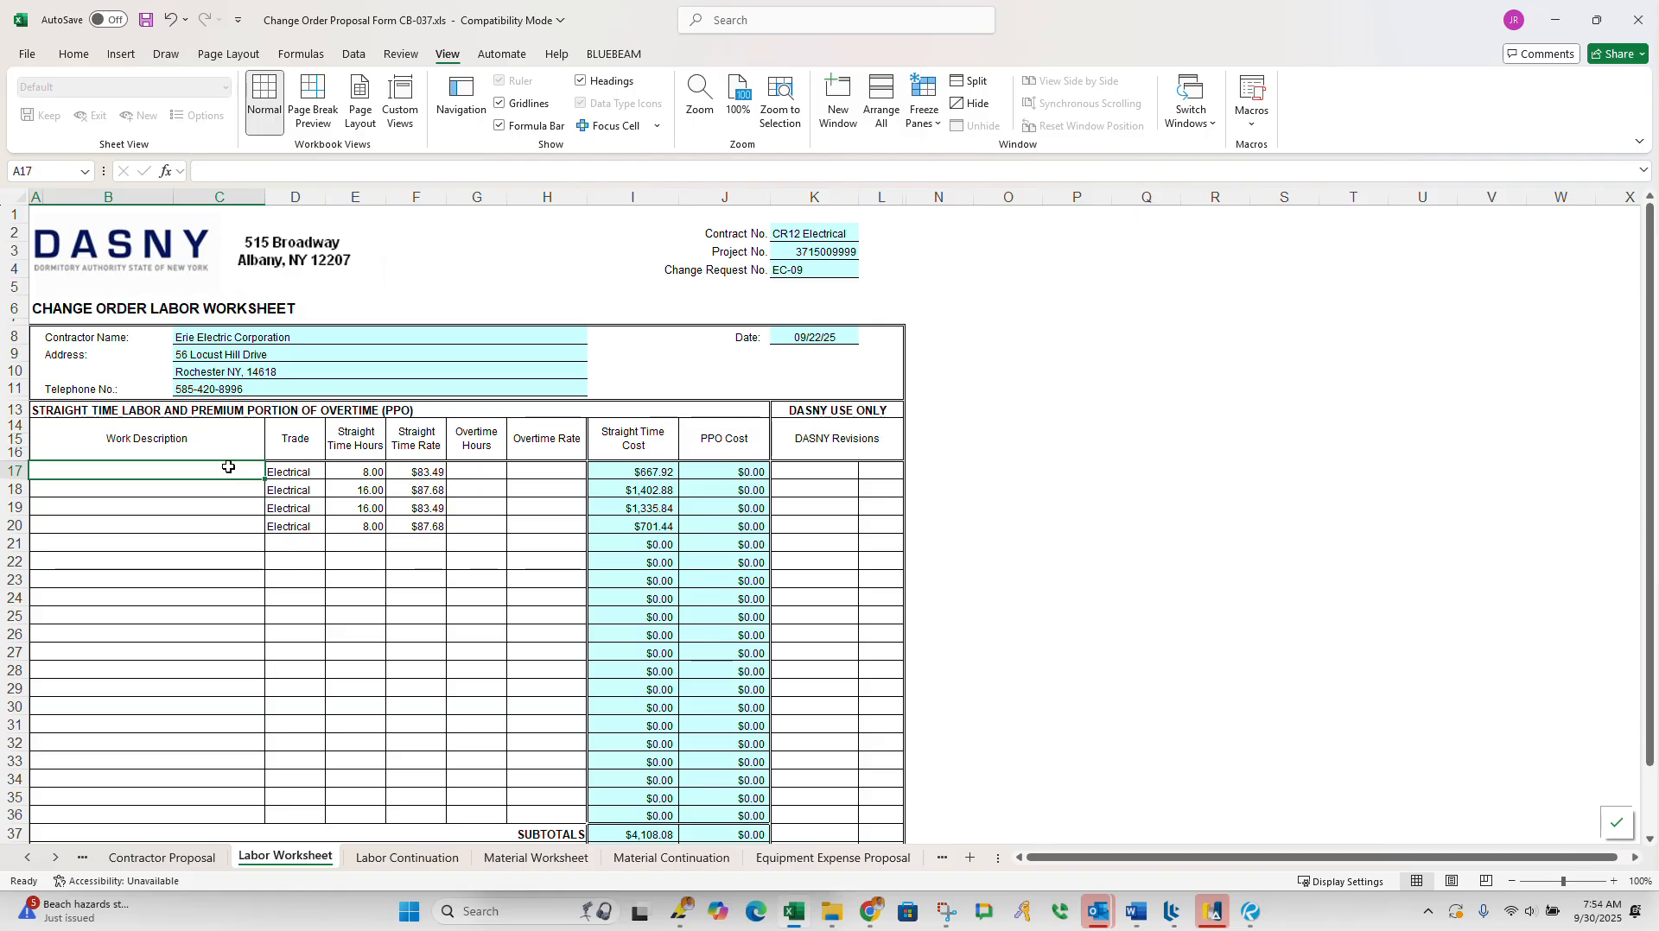
{"action": "type", "text": "Runnin"}
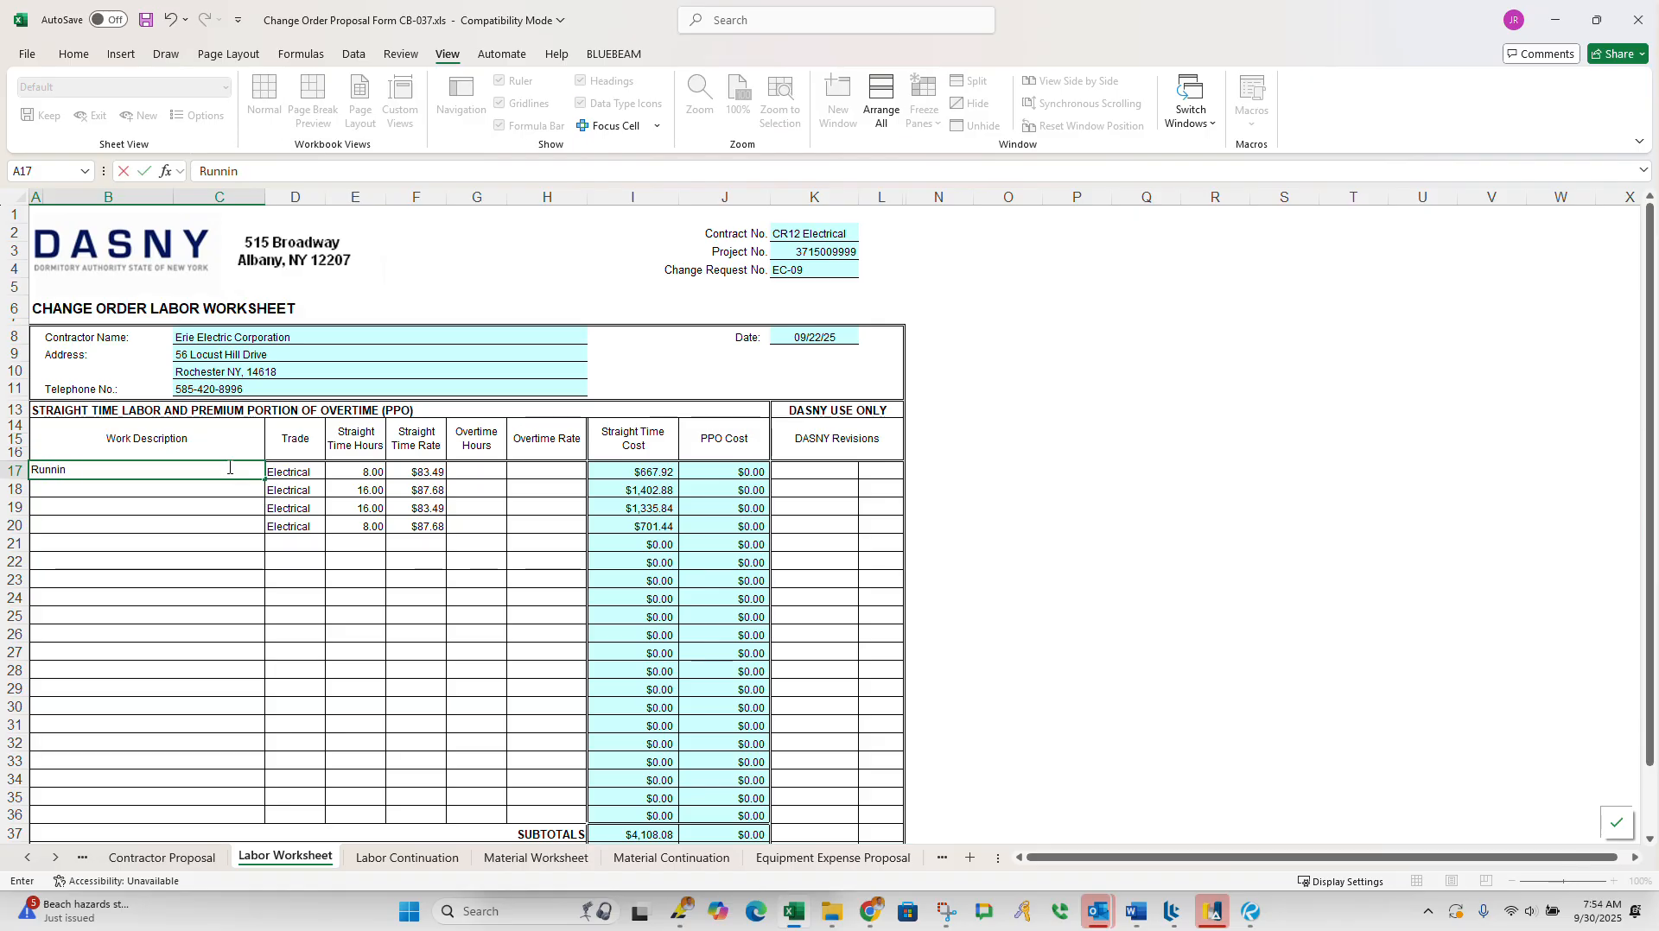
{"action": "type", "text": "g Conu"}
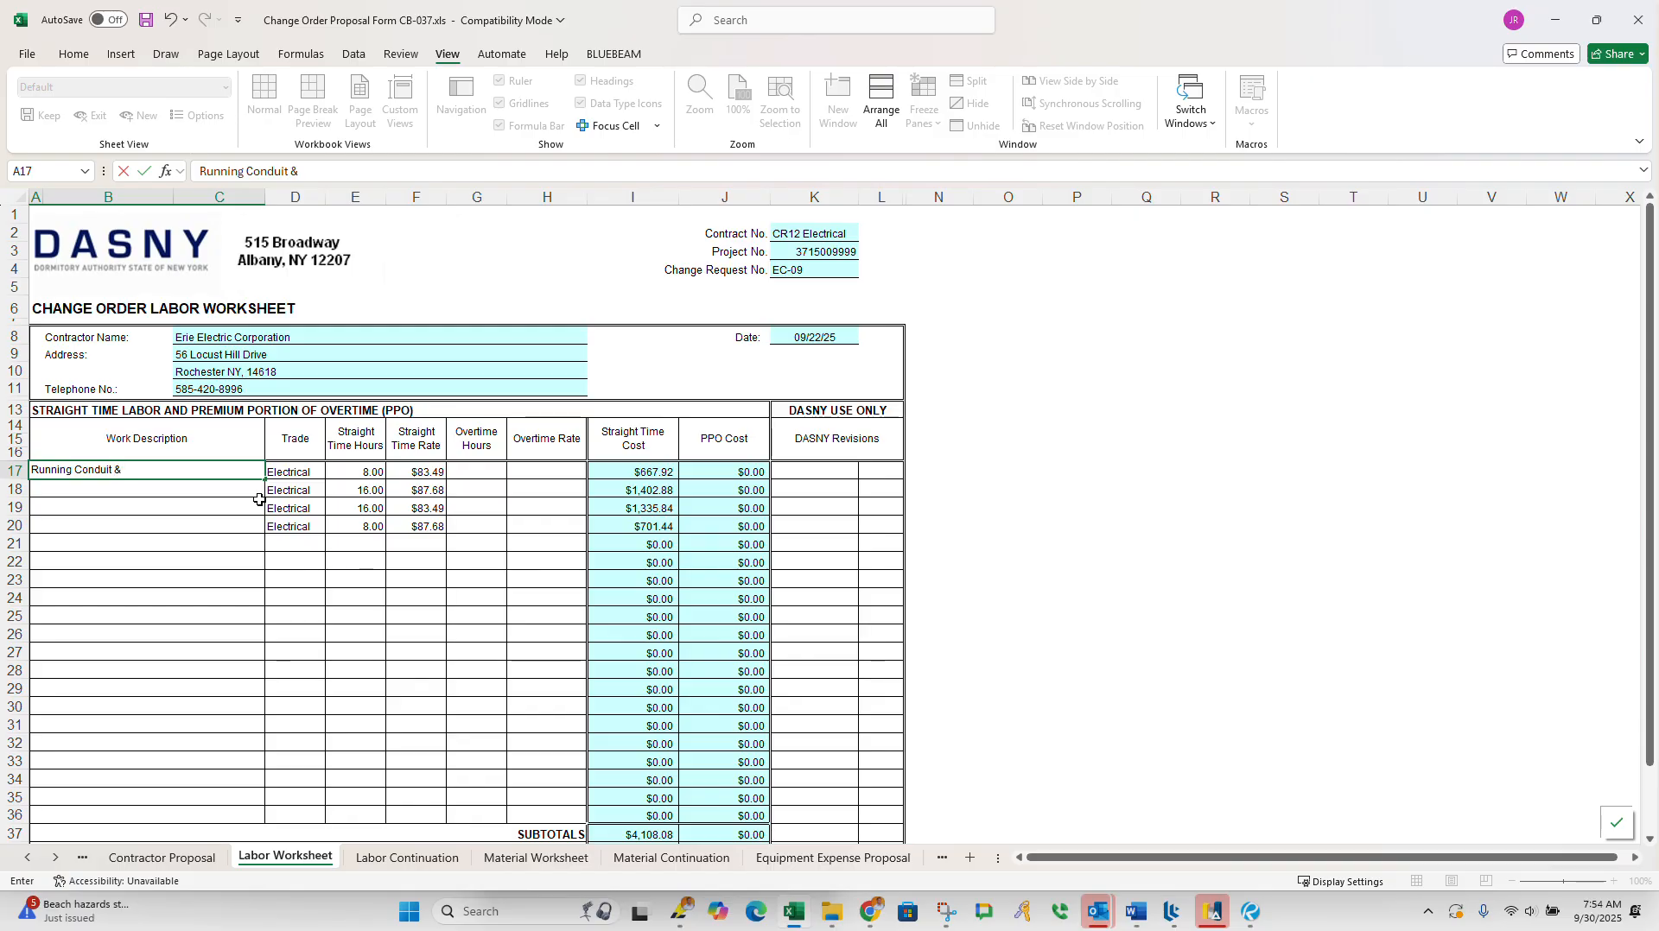
{"action": "type", "text": "ulling Wire"}
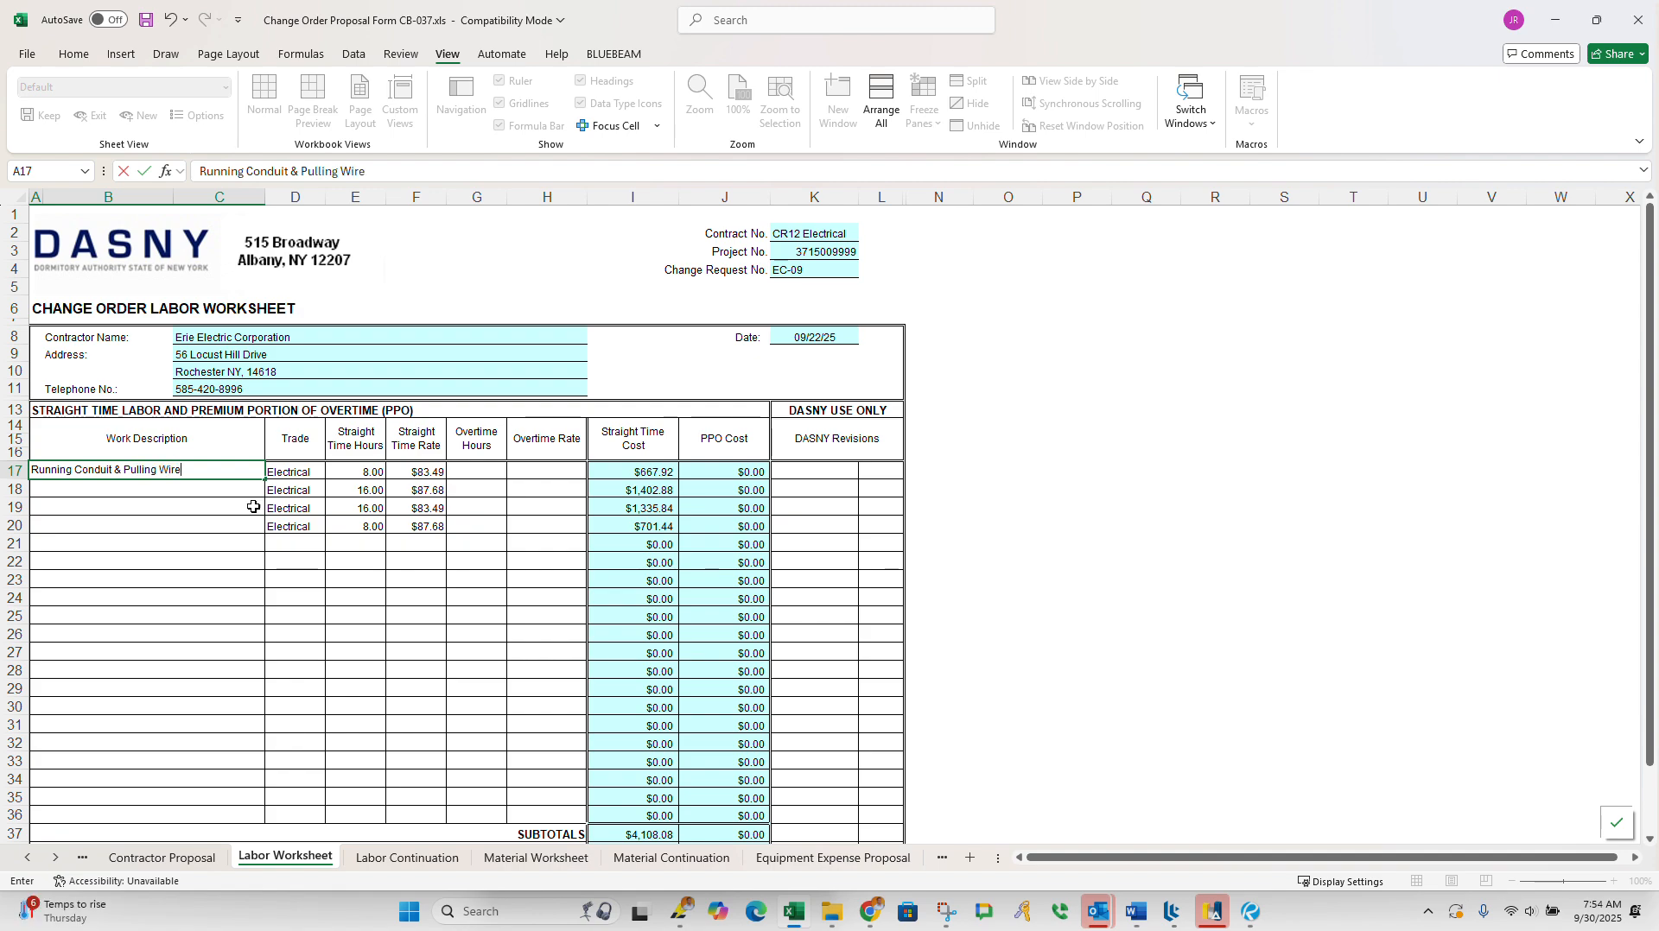
{"action": "left_click", "coordinate": [225, 488]}
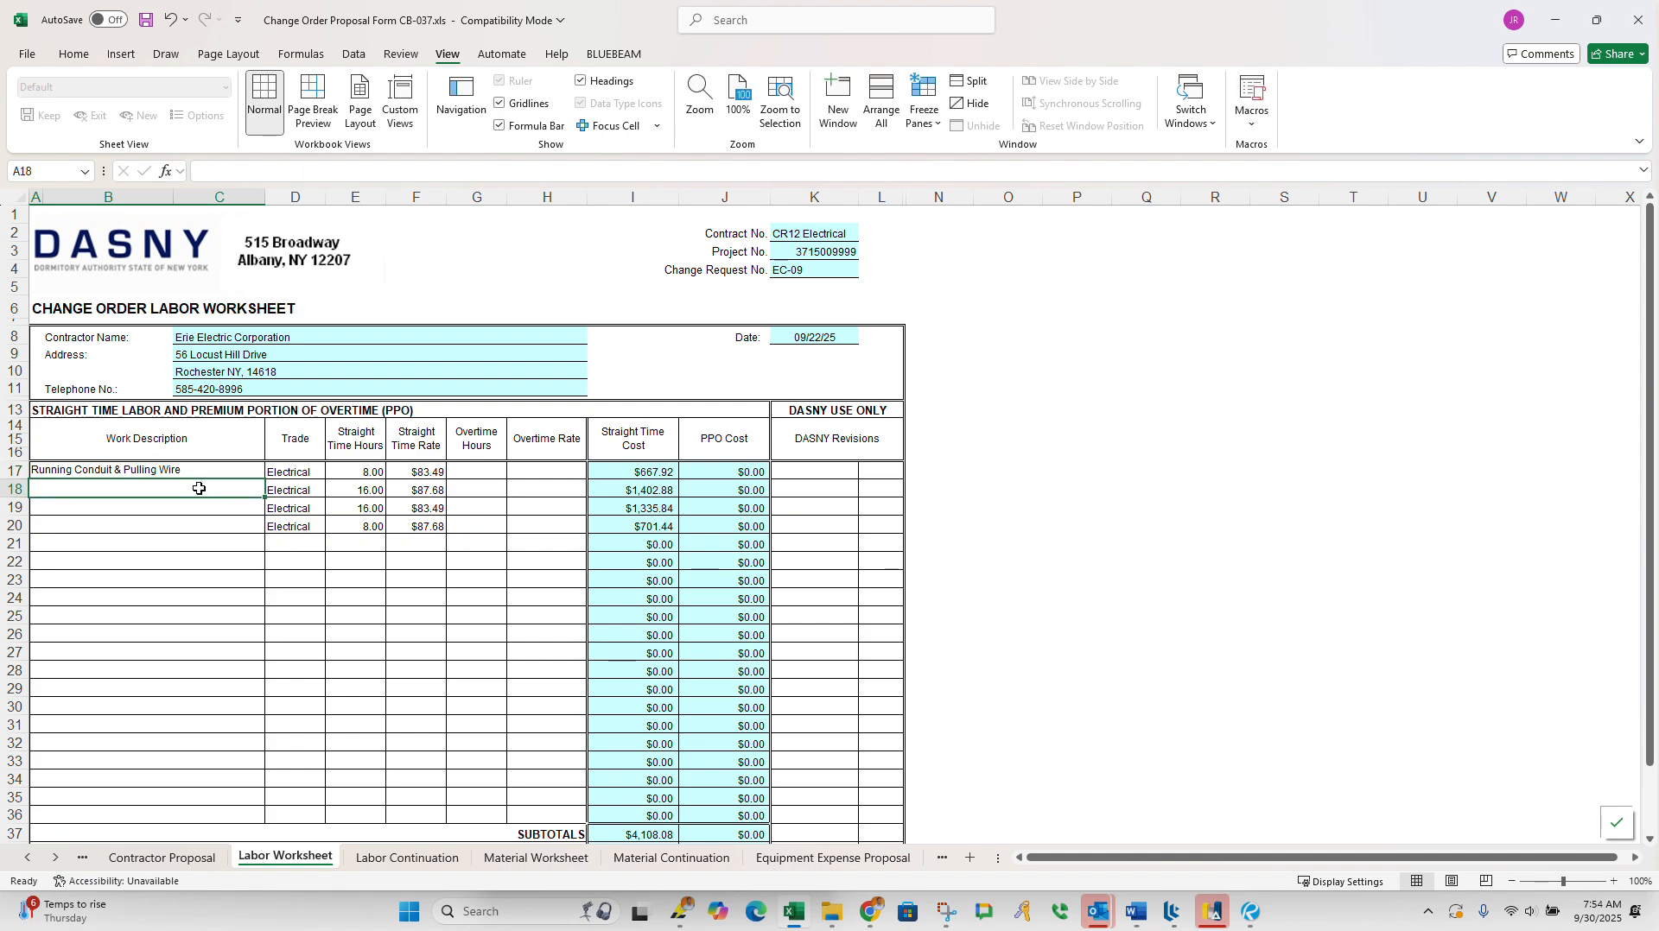
Step: Enter "Mounting Disconnect and Tieing in equipment." as the second work description, in row 18
{"action": "left_click", "coordinate": [193, 470]}
{"action": "left_click", "coordinate": [187, 488]}
{"action": "type", "text": "Mounting"}
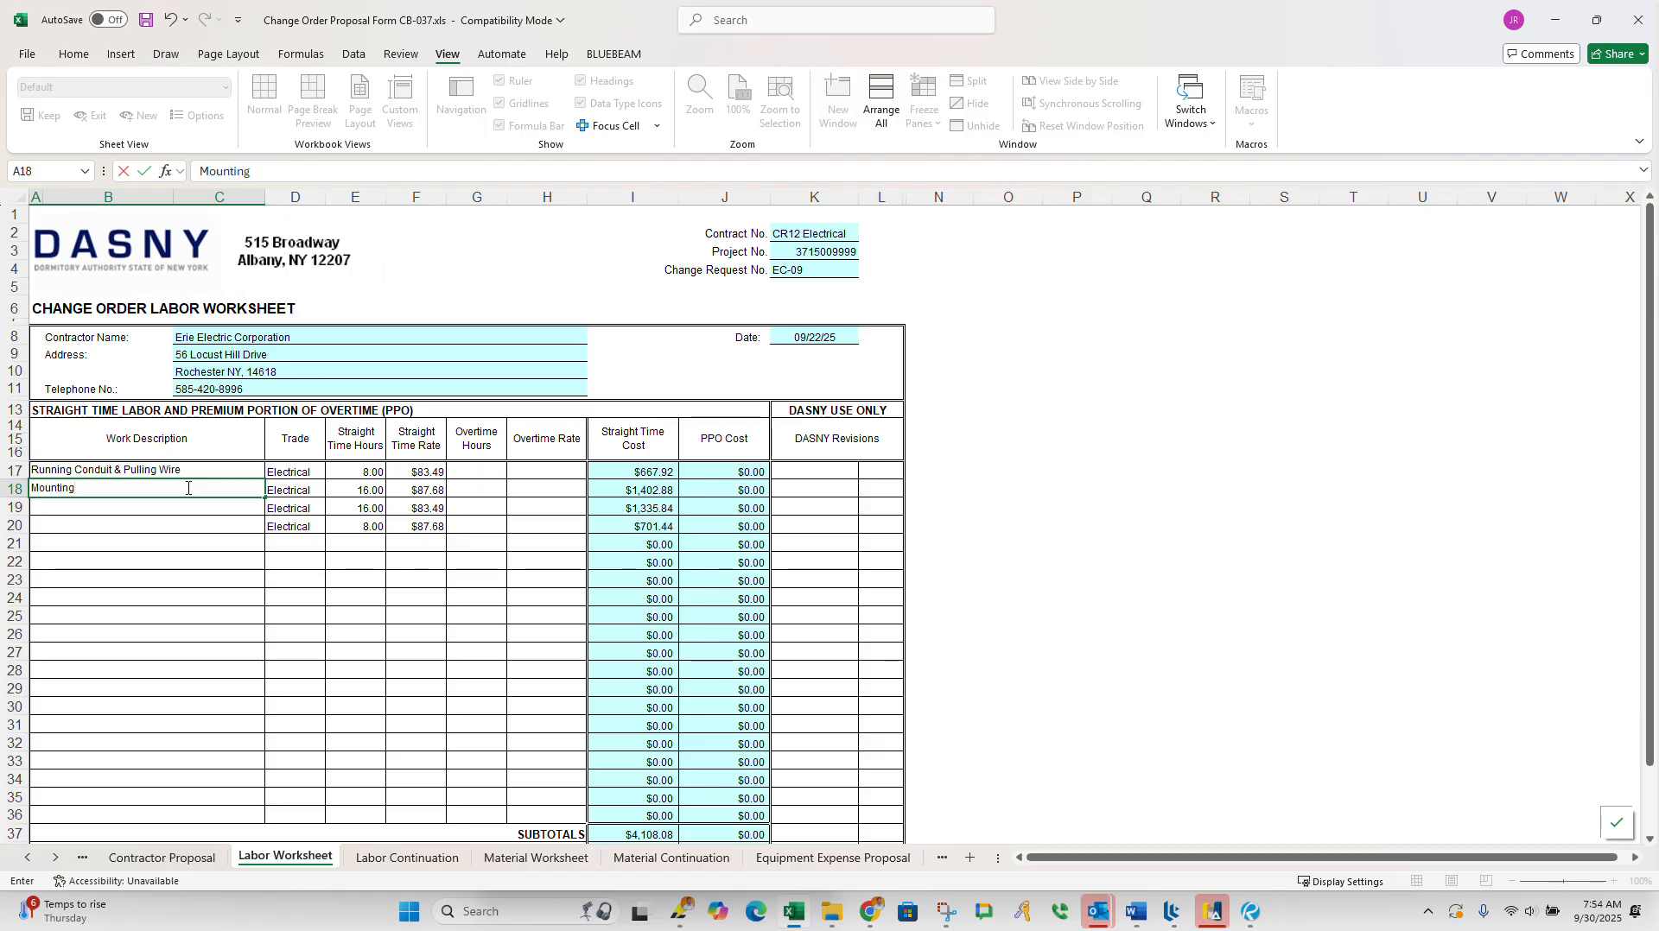
{"action": "type", "text": " Disconnect and "}
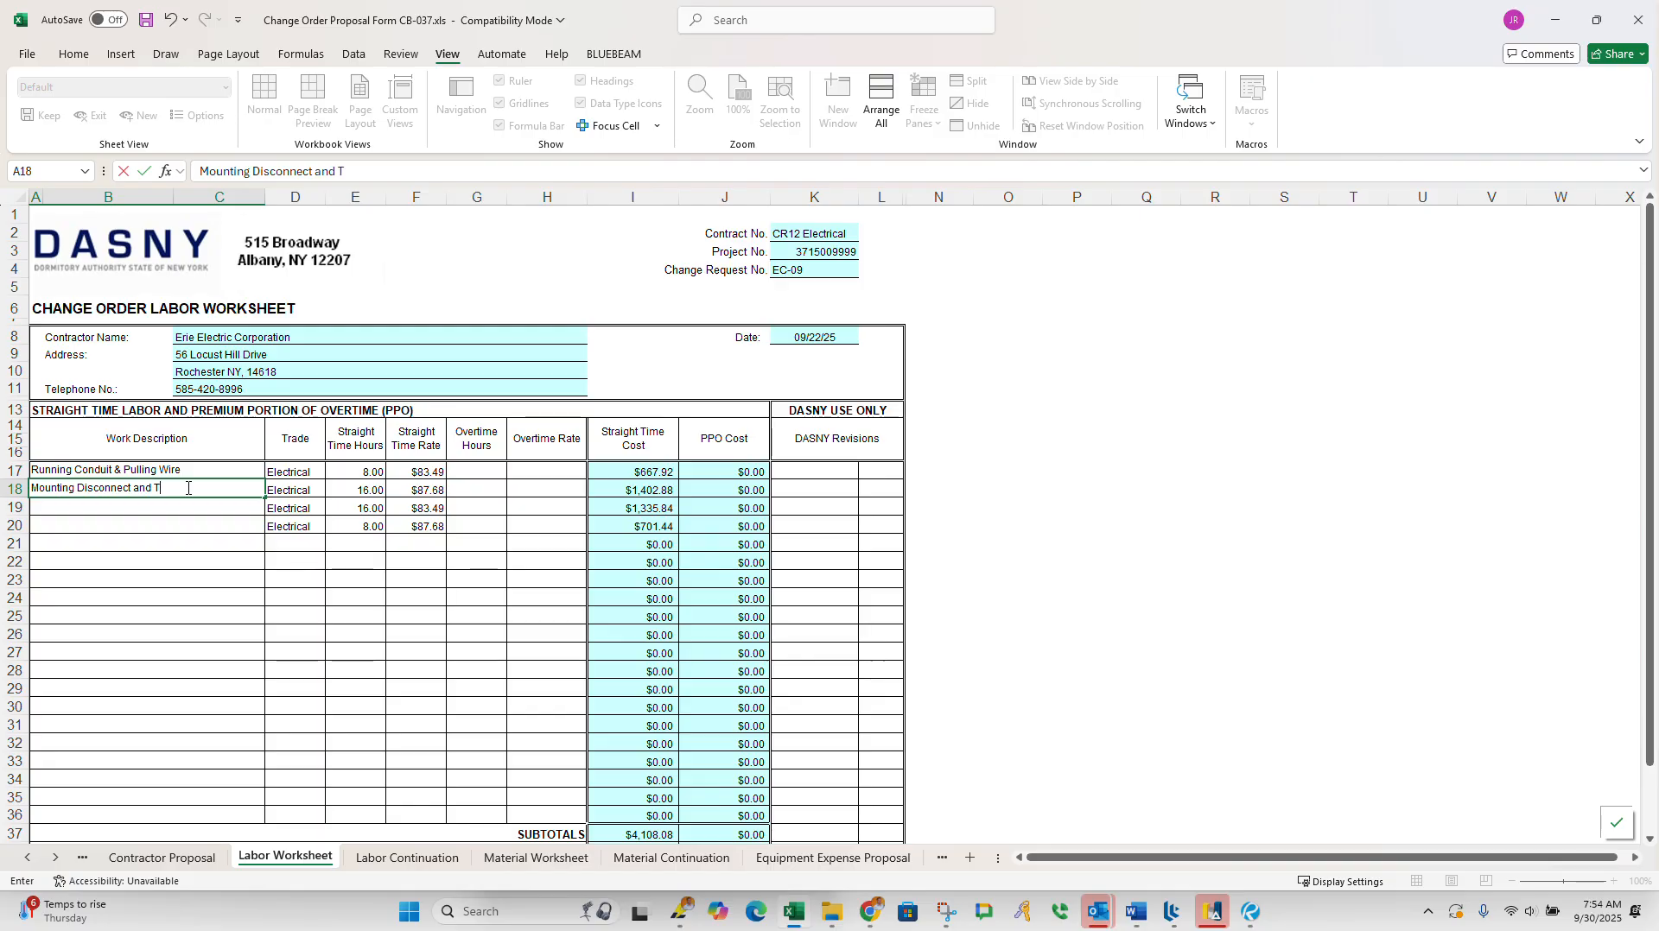
{"action": "type", "text": "Tieing in equipment."}
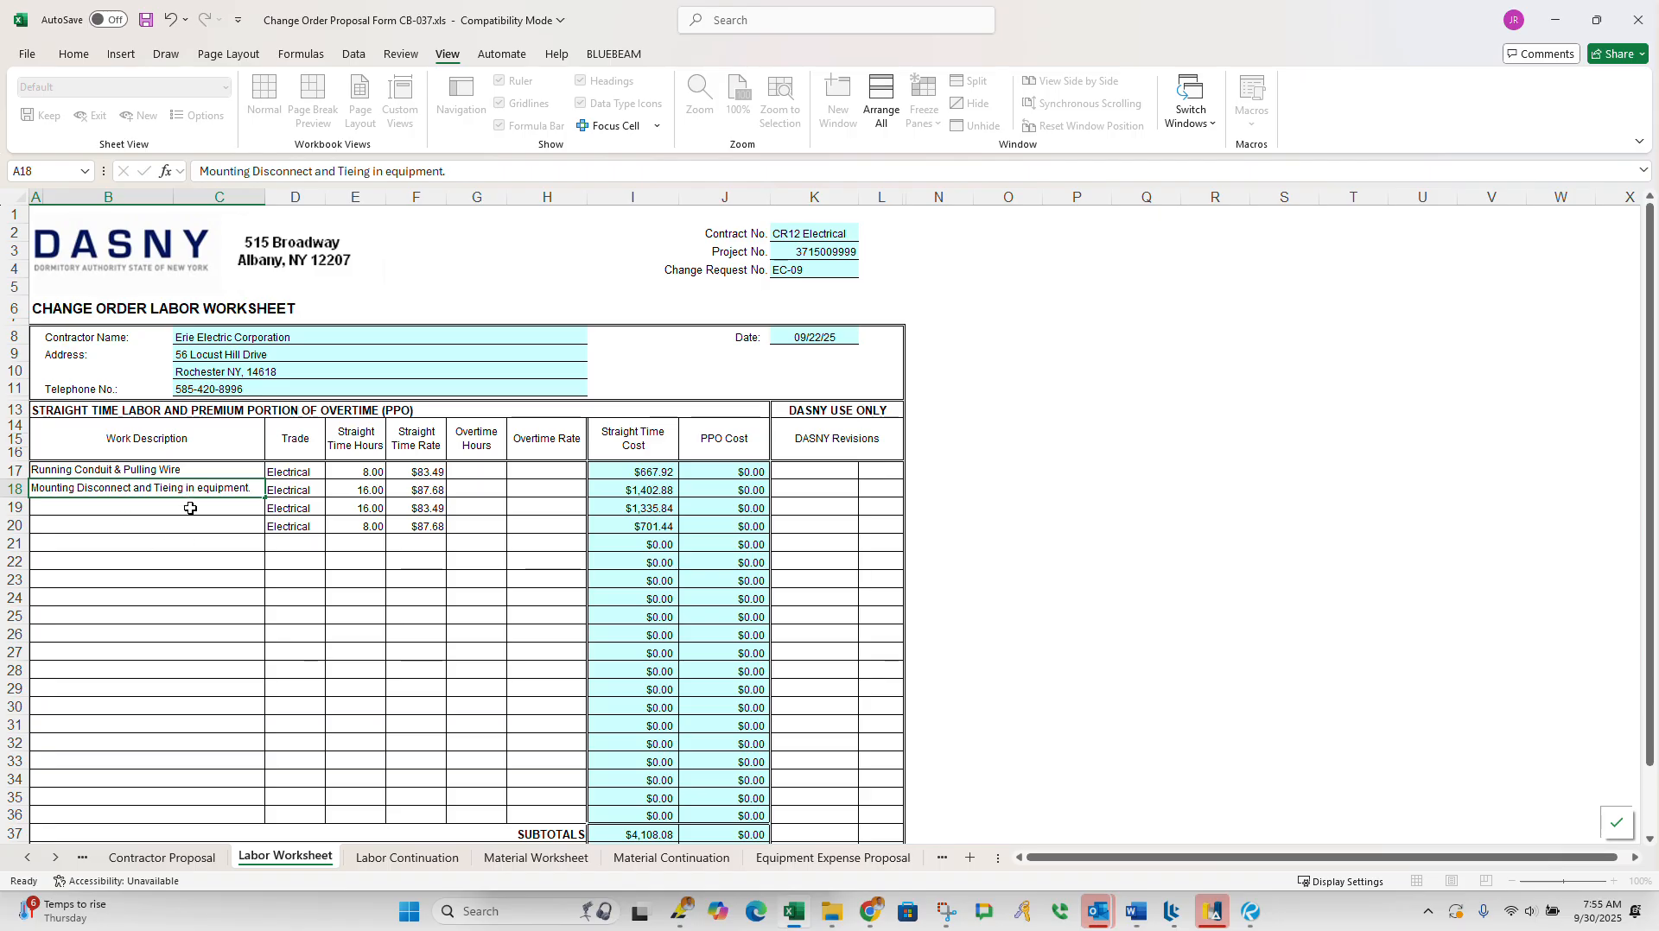
Step: Enter "Startup and testing" as the third work description, in row 19
{"action": "left_click", "coordinate": [190, 508]}
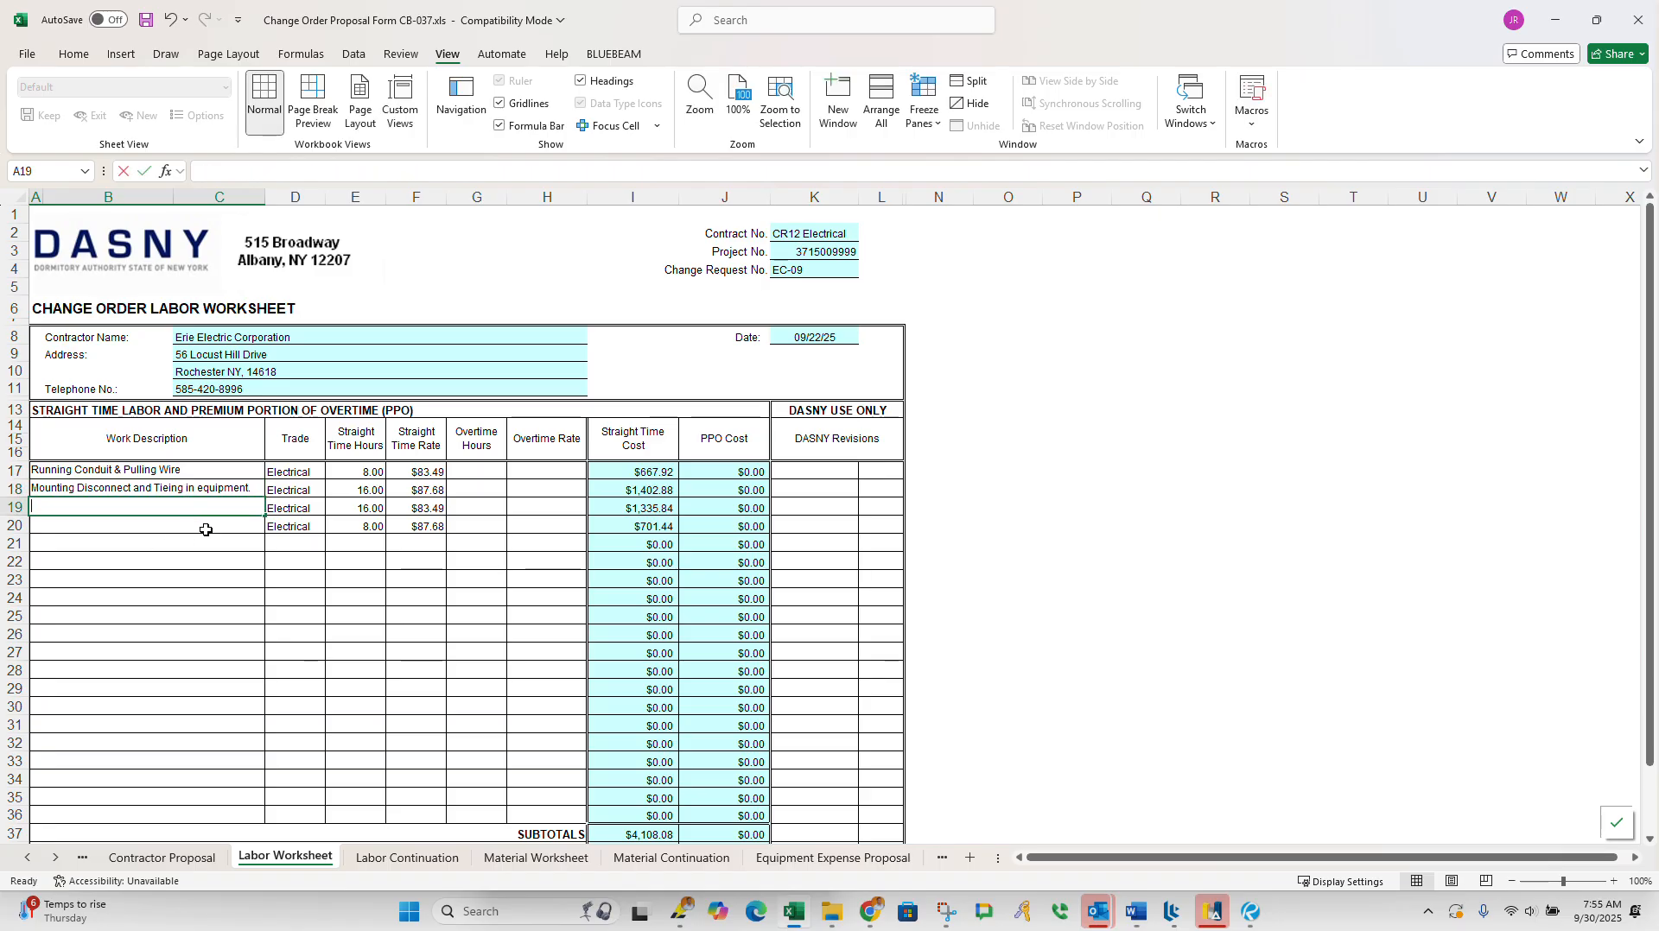
{"action": "type", "text": "Startup and testing"}
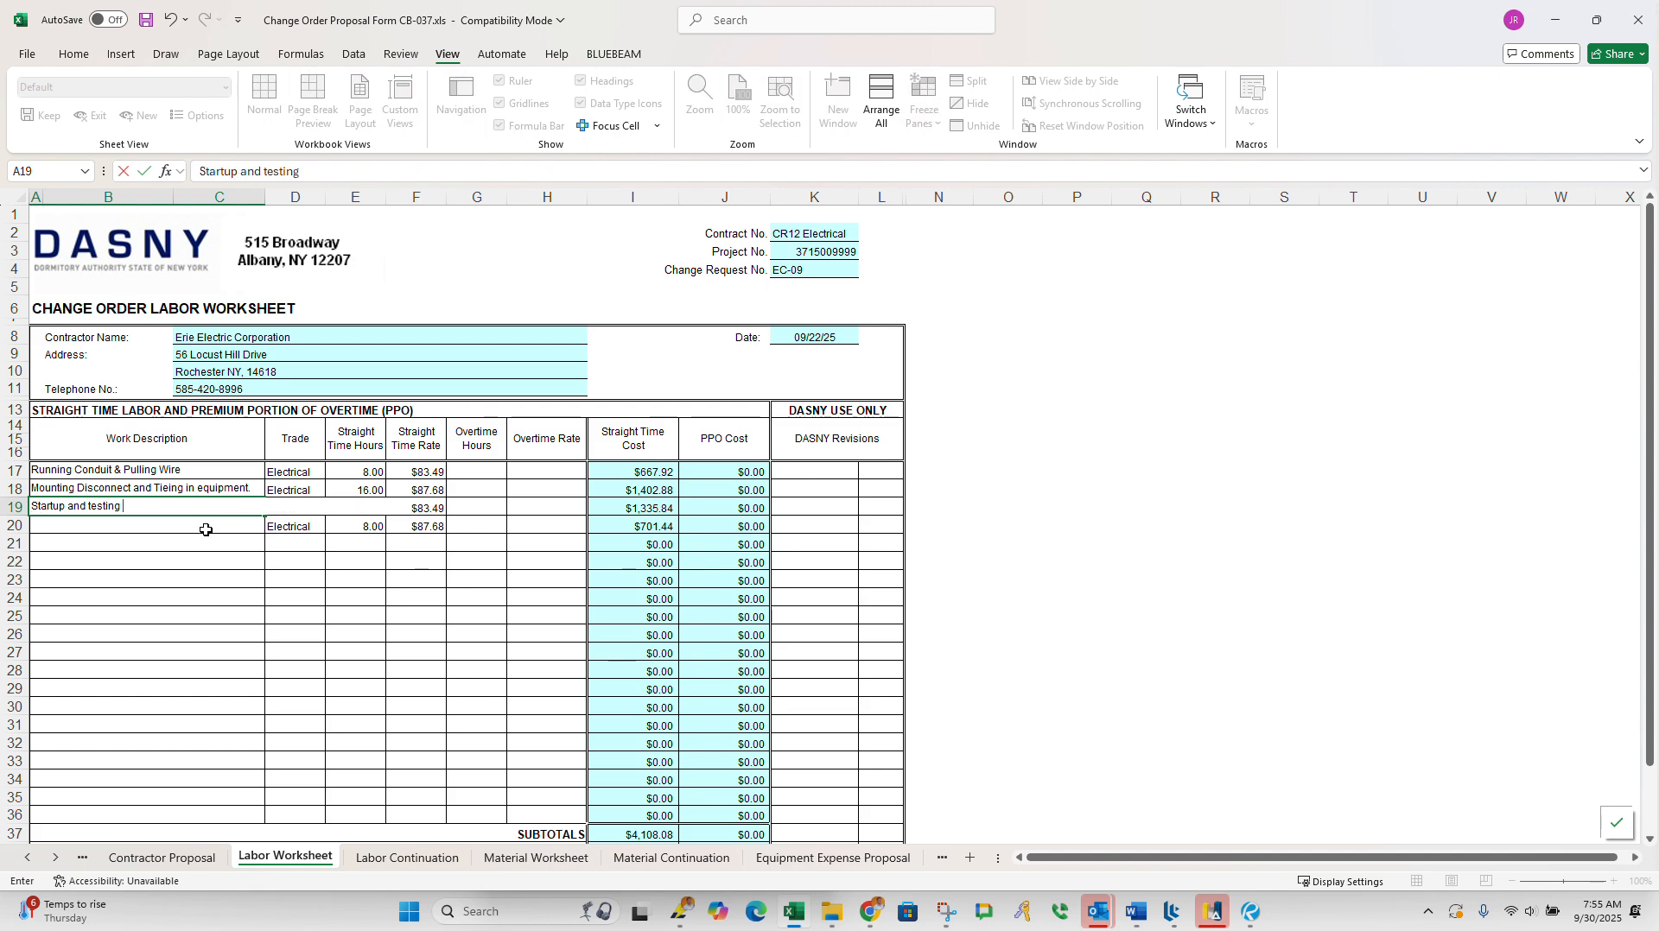
{"action": "left_click", "coordinate": [205, 530]}
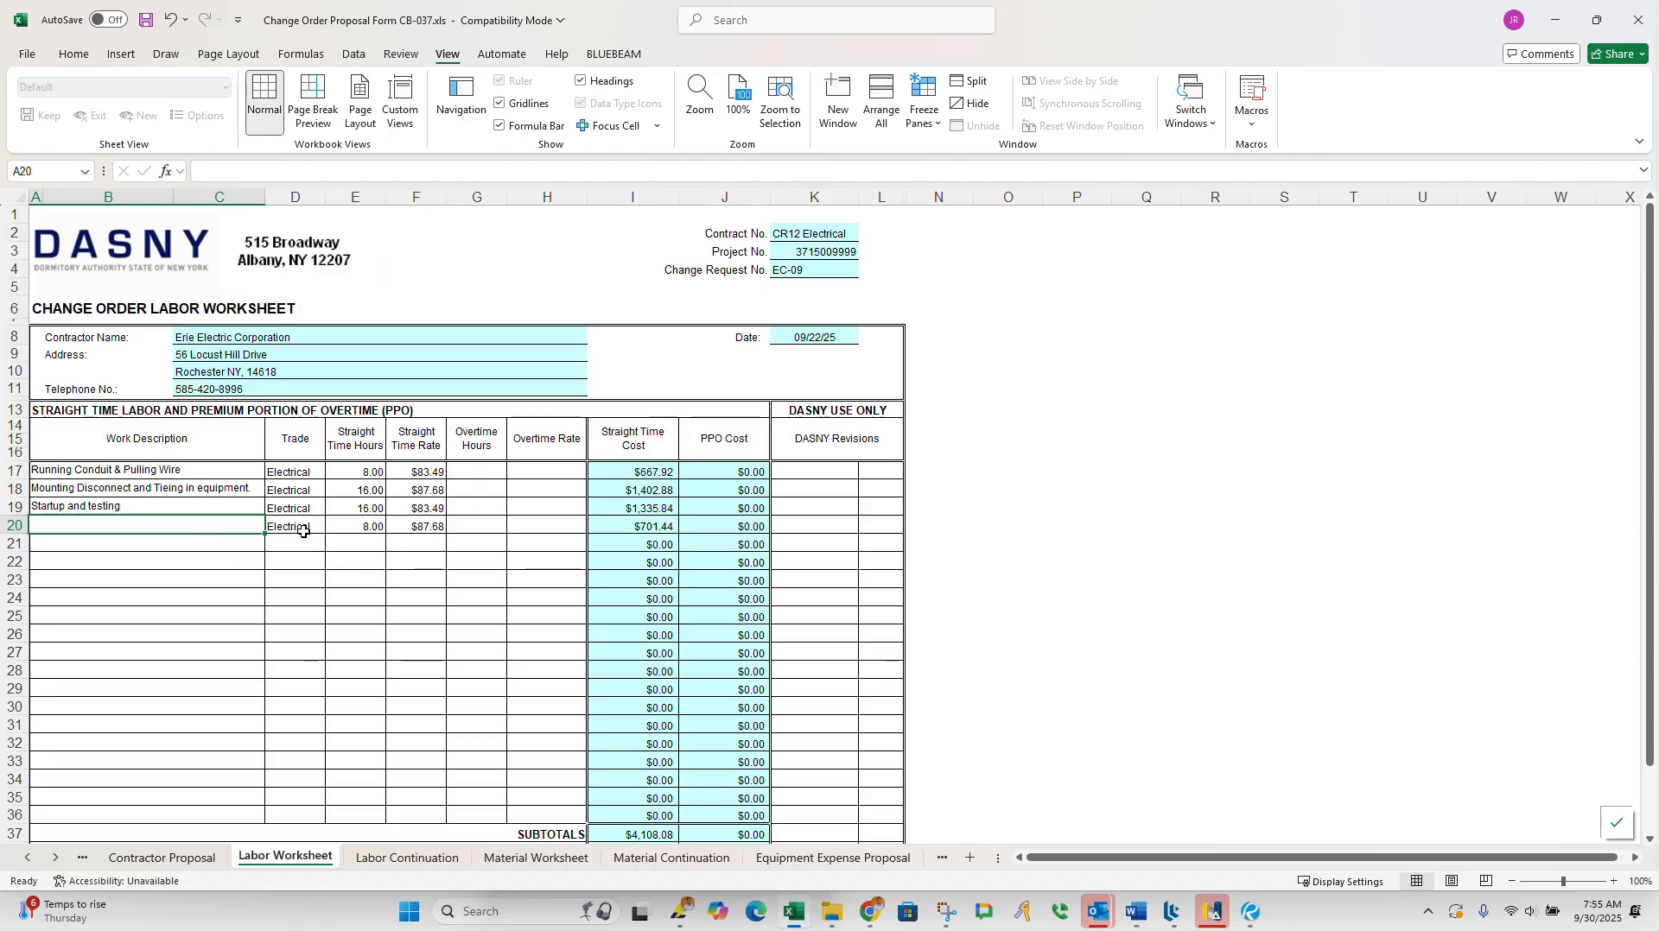
Step: Clear the trade, straight time hours and straight time rate of the unused fourth labor line, row 20
{"action": "left_click_drag", "start_coordinate": [290, 527], "coordinate": [389, 530]}
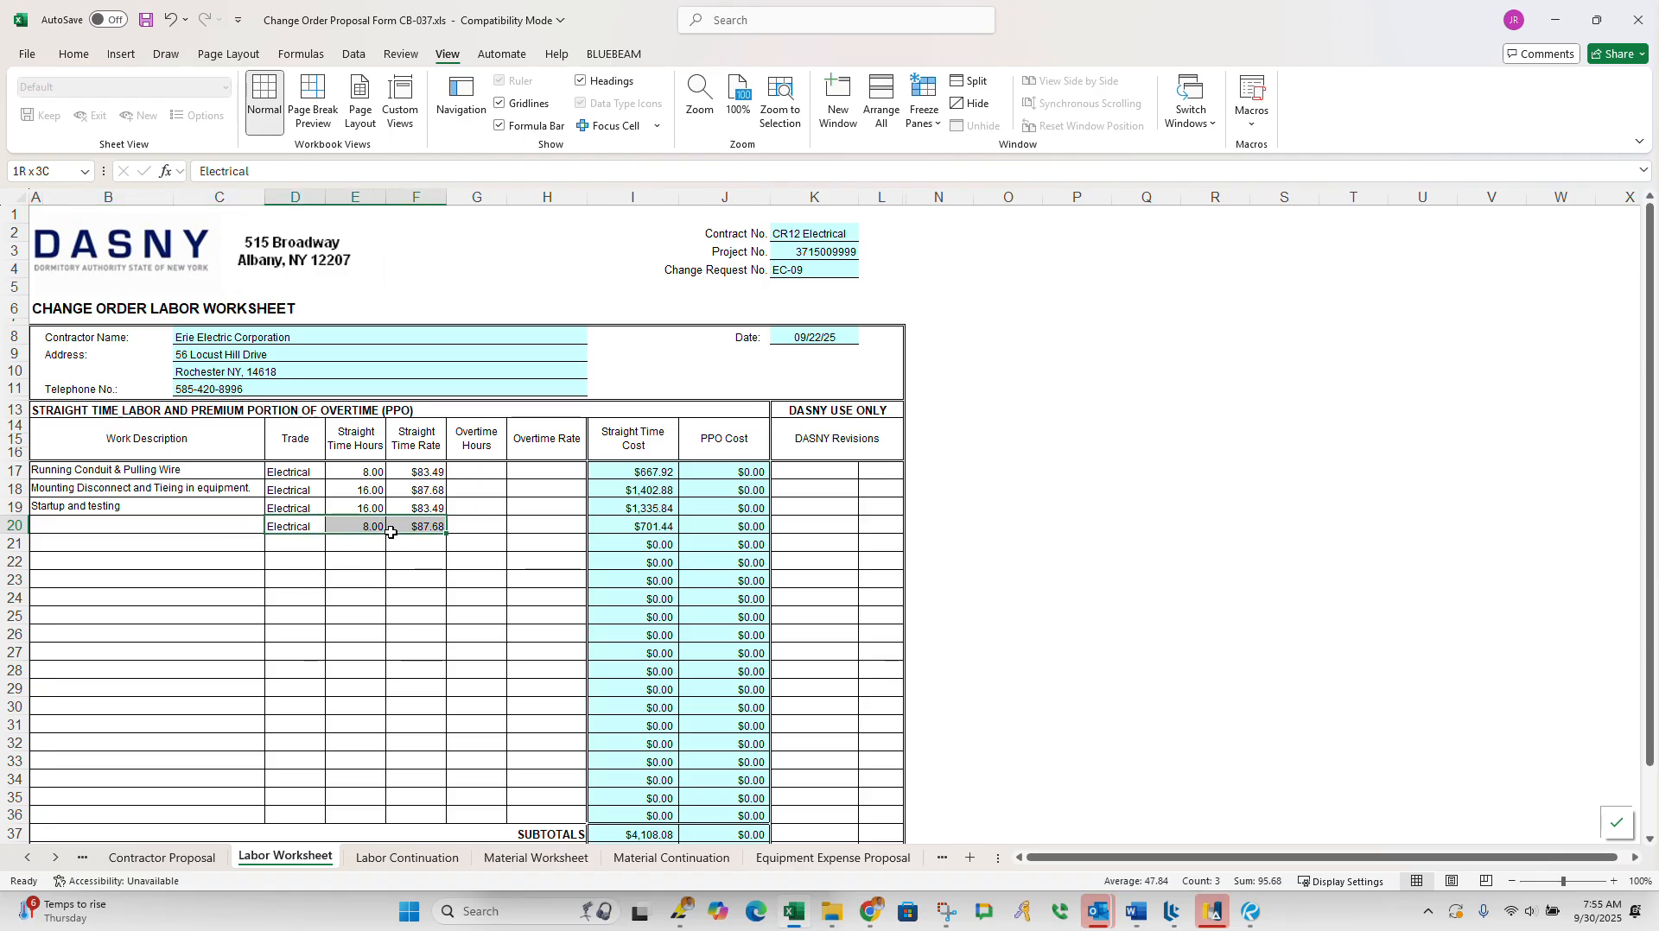
{"action": "key", "text": "Delete"}
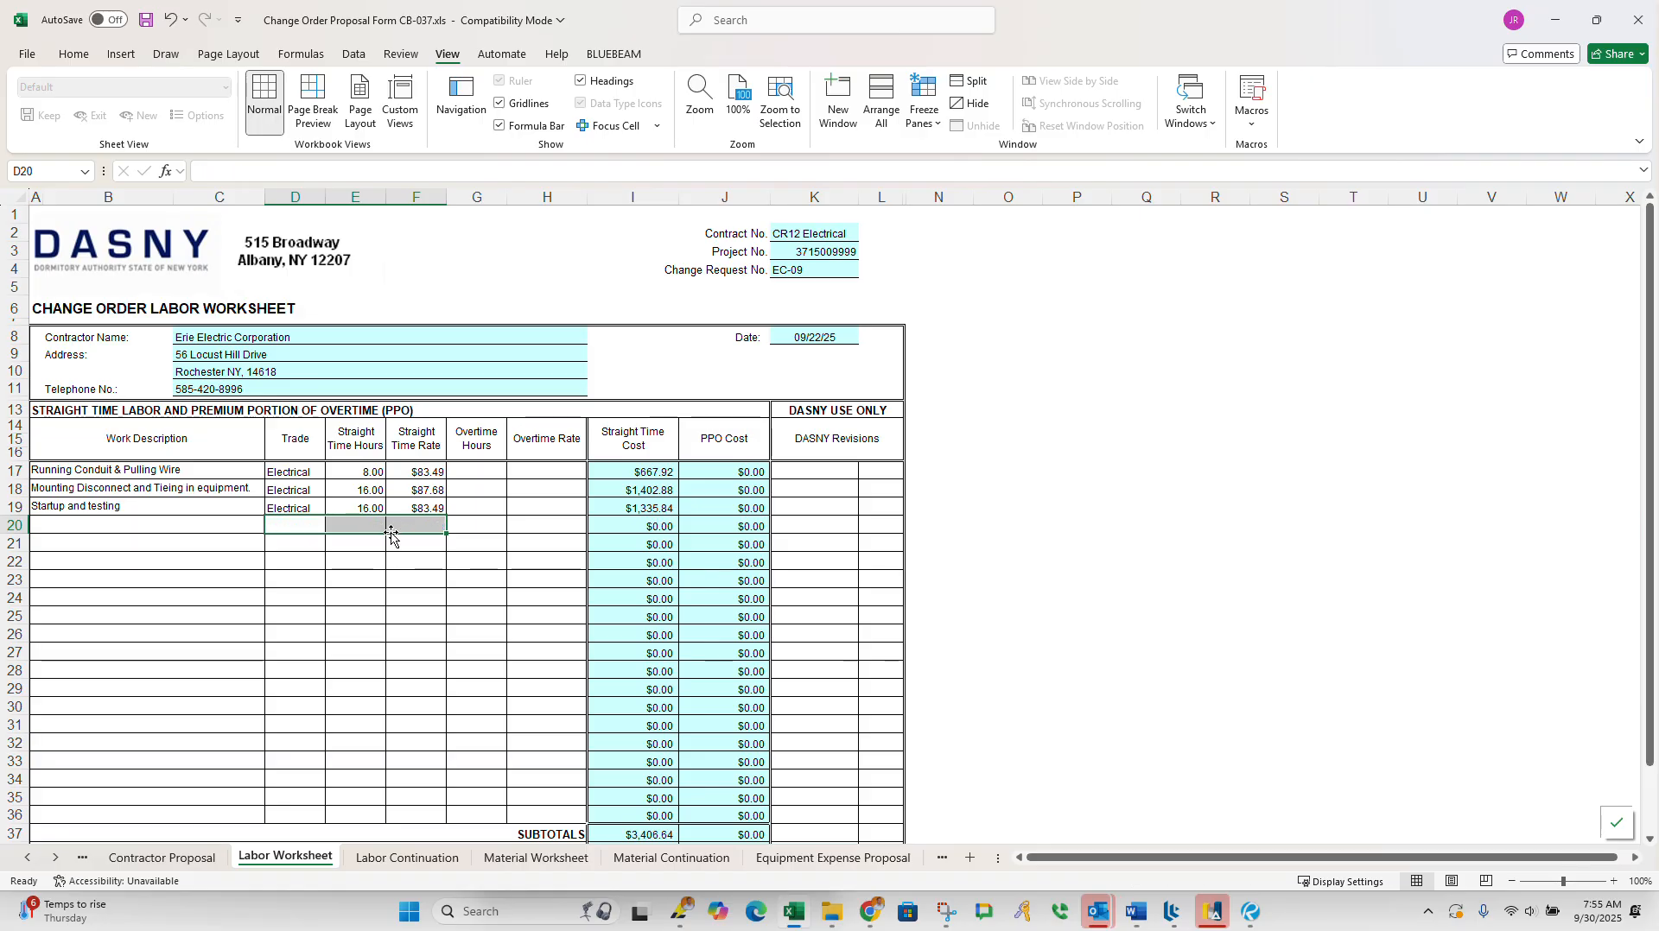
{"action": "left_click", "coordinate": [338, 584]}
Step: Set the straight time hours of the Running Conduit & Pulling Wire line to 16
{"action": "scroll", "coordinate": [395, 577], "scroll_direction": "down", "scroll_amount": 5}
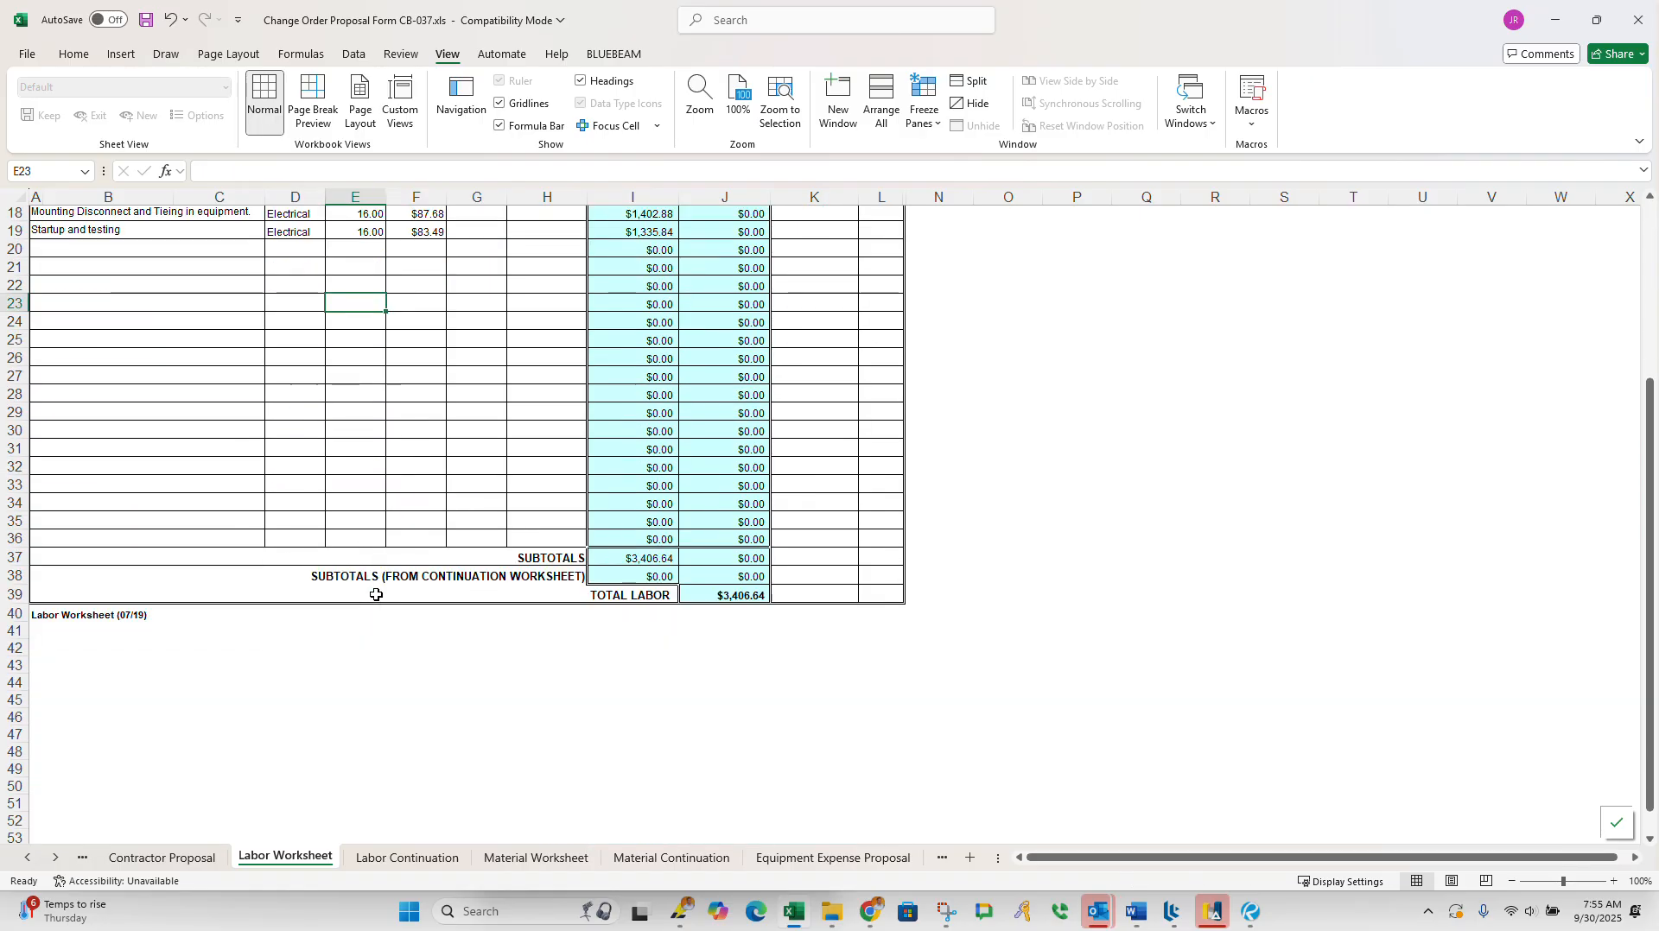
{"action": "scroll", "coordinate": [469, 566], "scroll_direction": "up", "scroll_amount": 4}
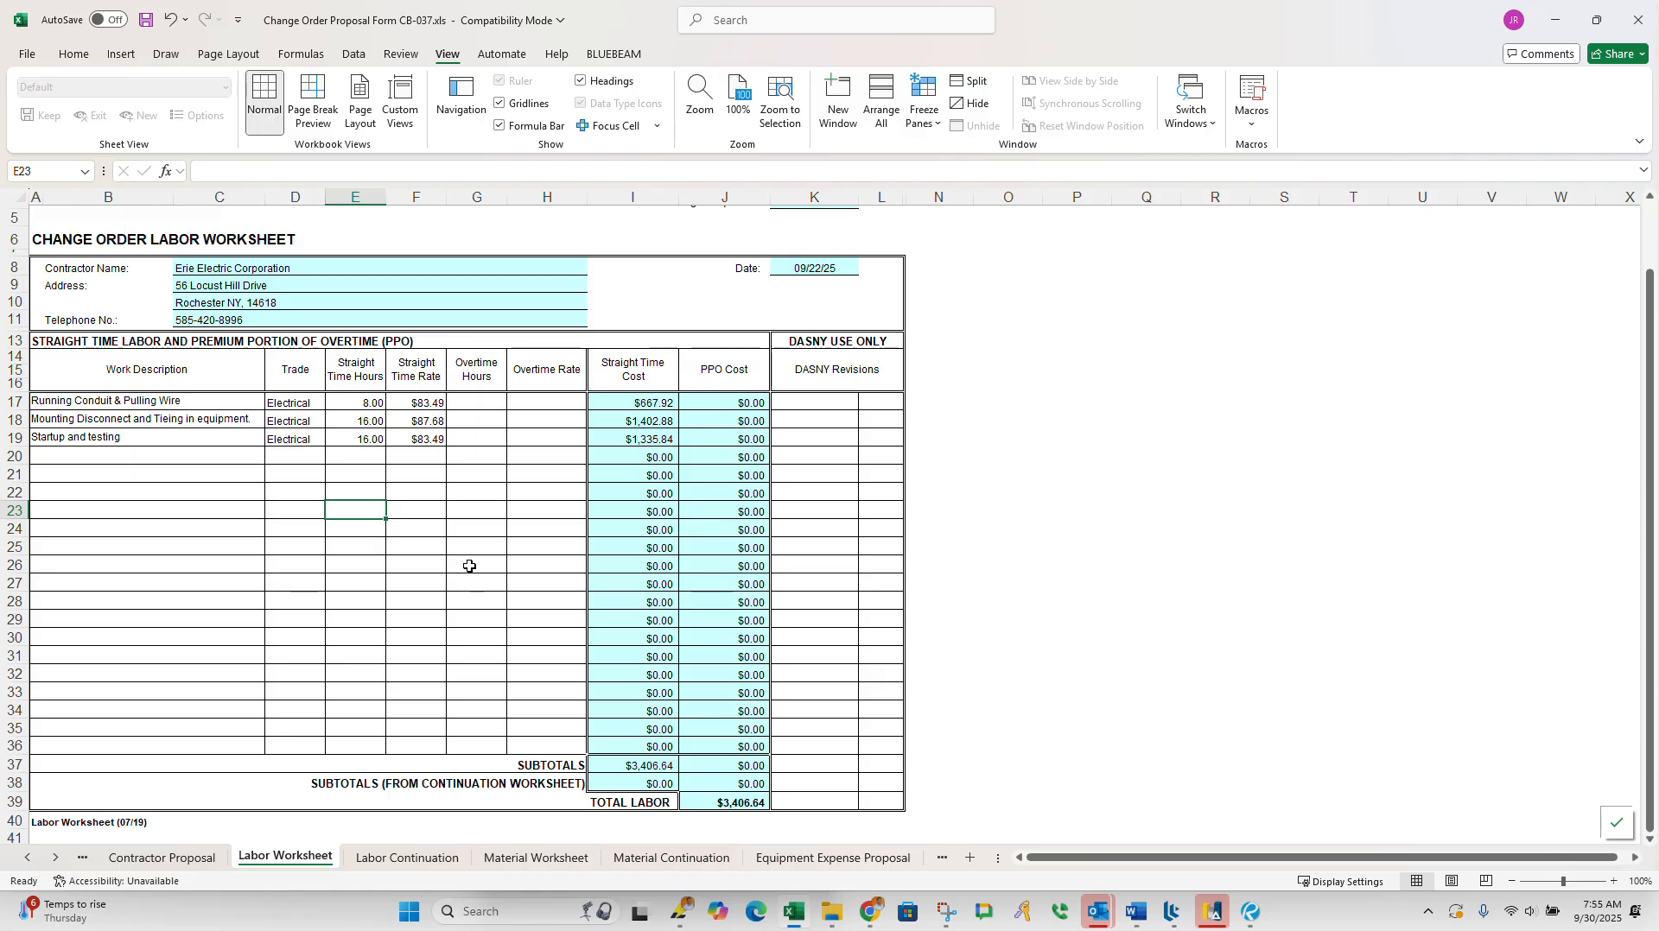
{"action": "left_click", "coordinate": [367, 415]}
{"action": "left_click", "coordinate": [374, 403]}
{"action": "double_click", "coordinate": [377, 403]}
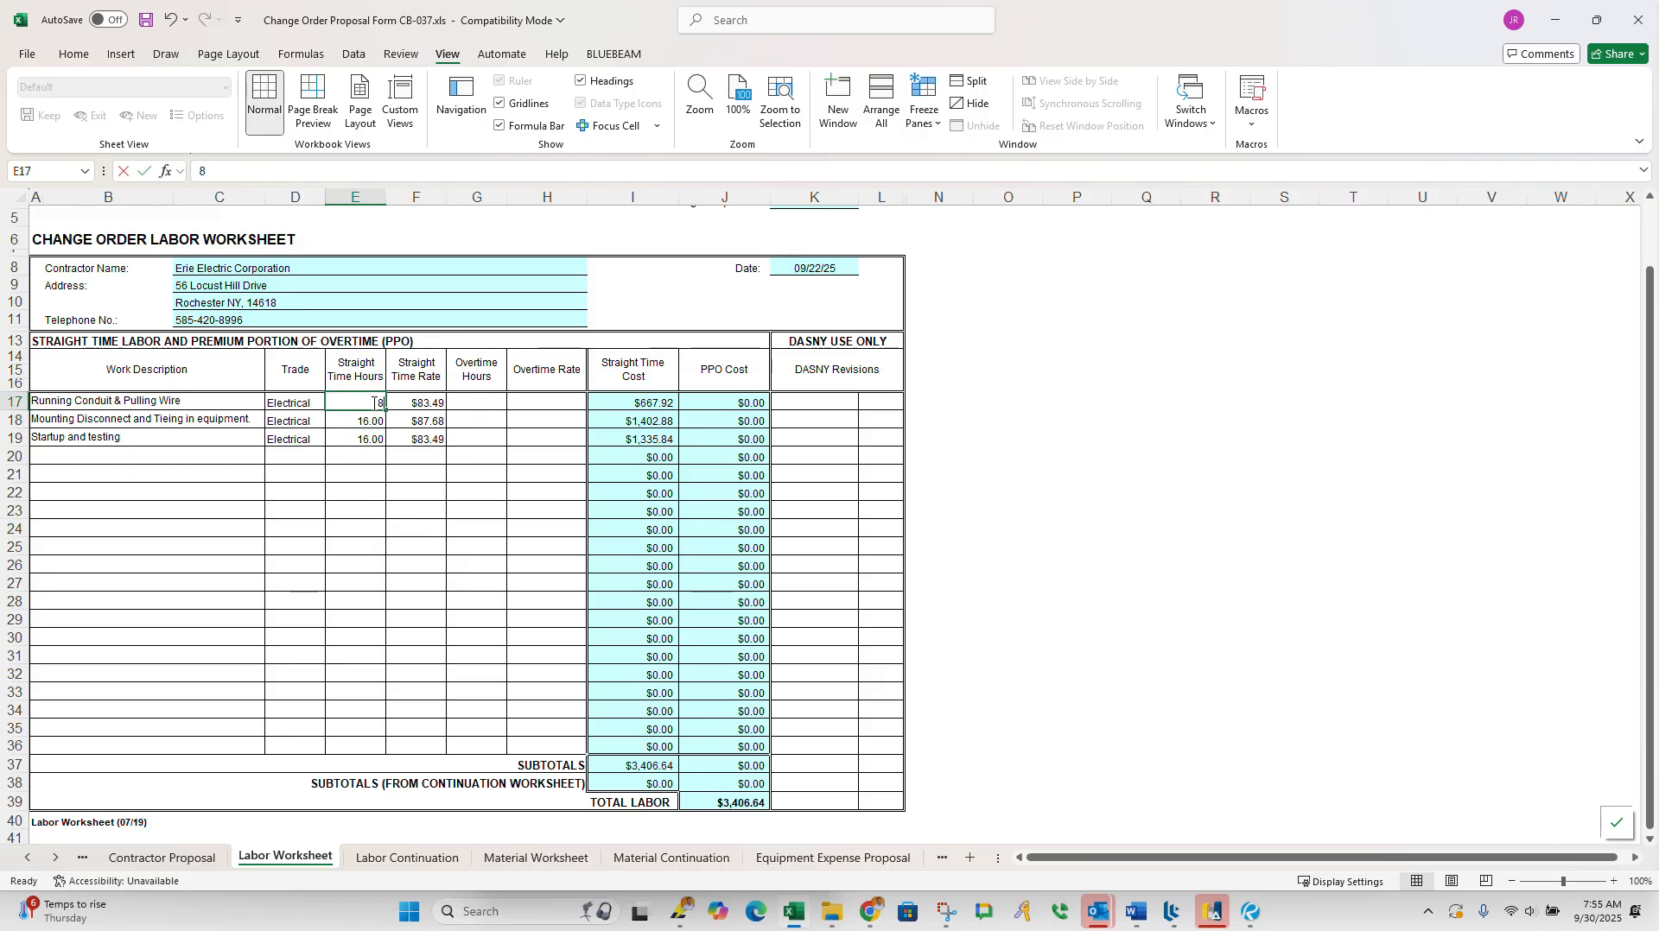
{"action": "type", "text": "16"}
{"action": "key", "text": "Return"}
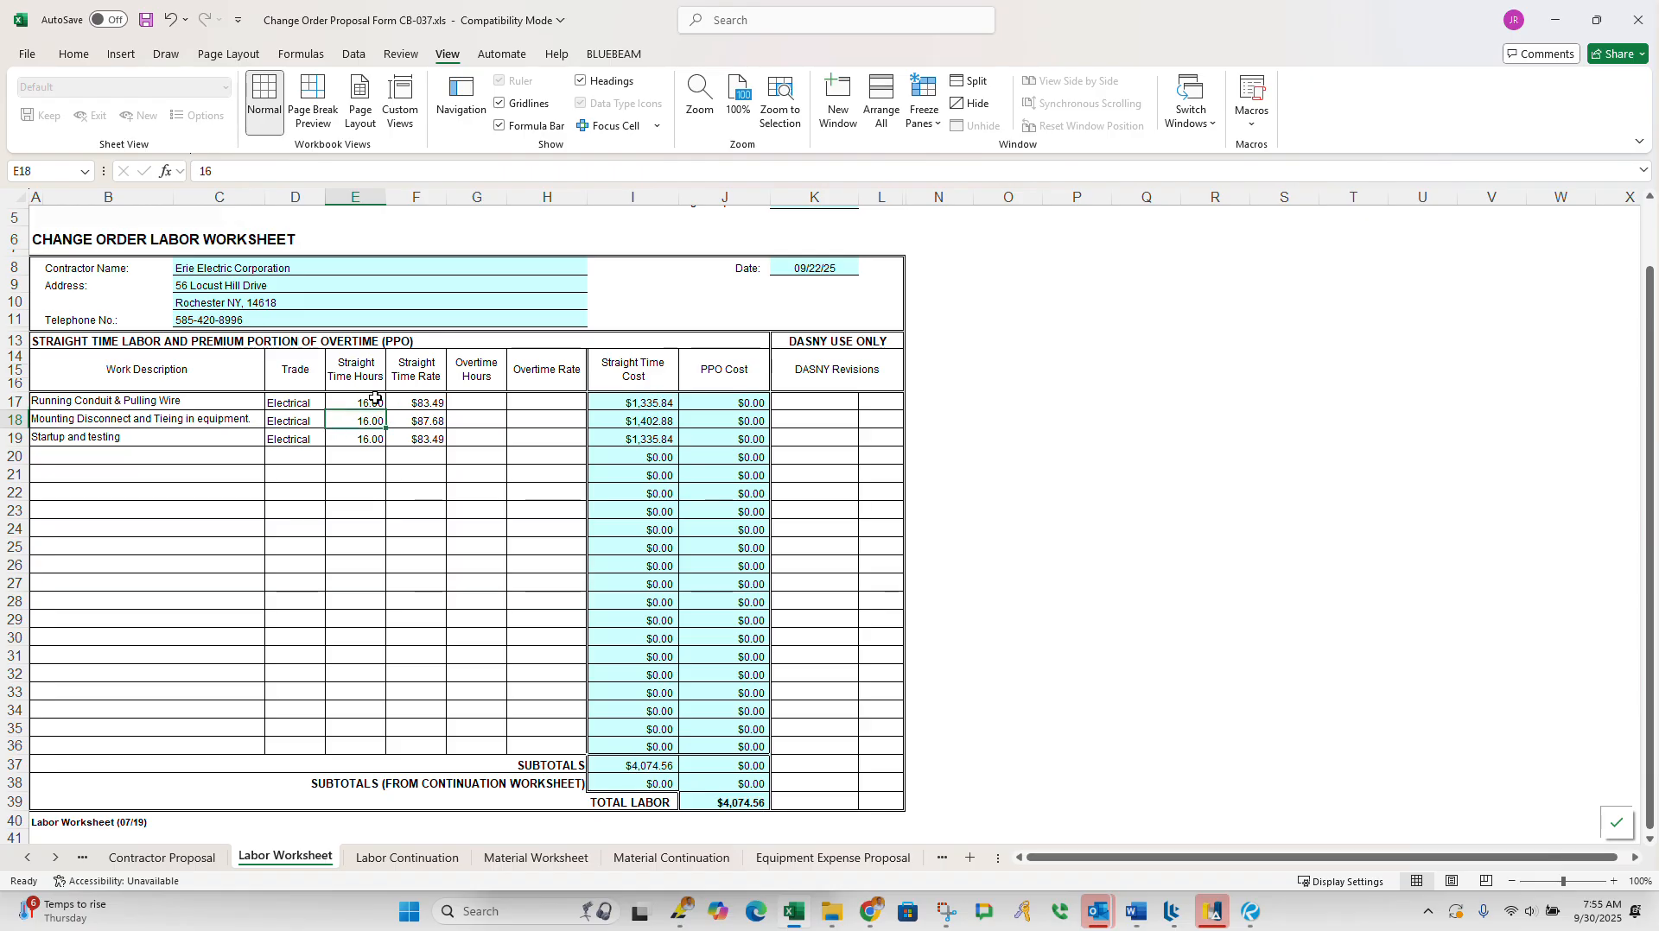
Step: Set the straight time hours to 8 for the Mounting Disconnect line and 3 for Startup and testing
{"action": "type", "text": "8"}
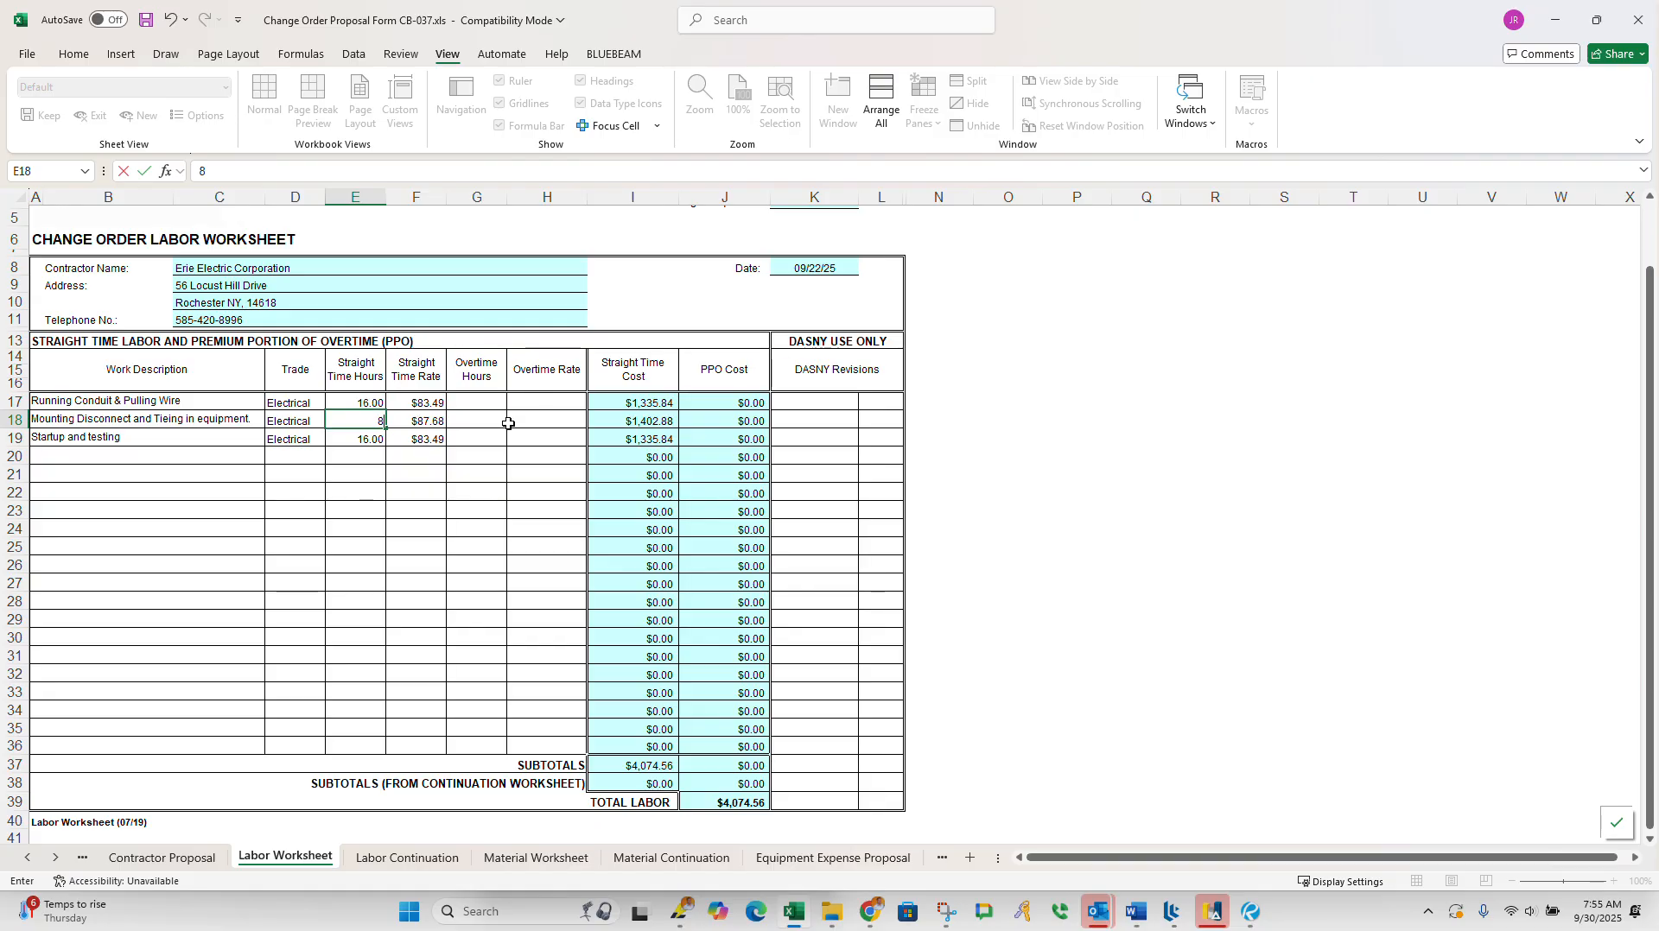
{"action": "left_click", "coordinate": [437, 486]}
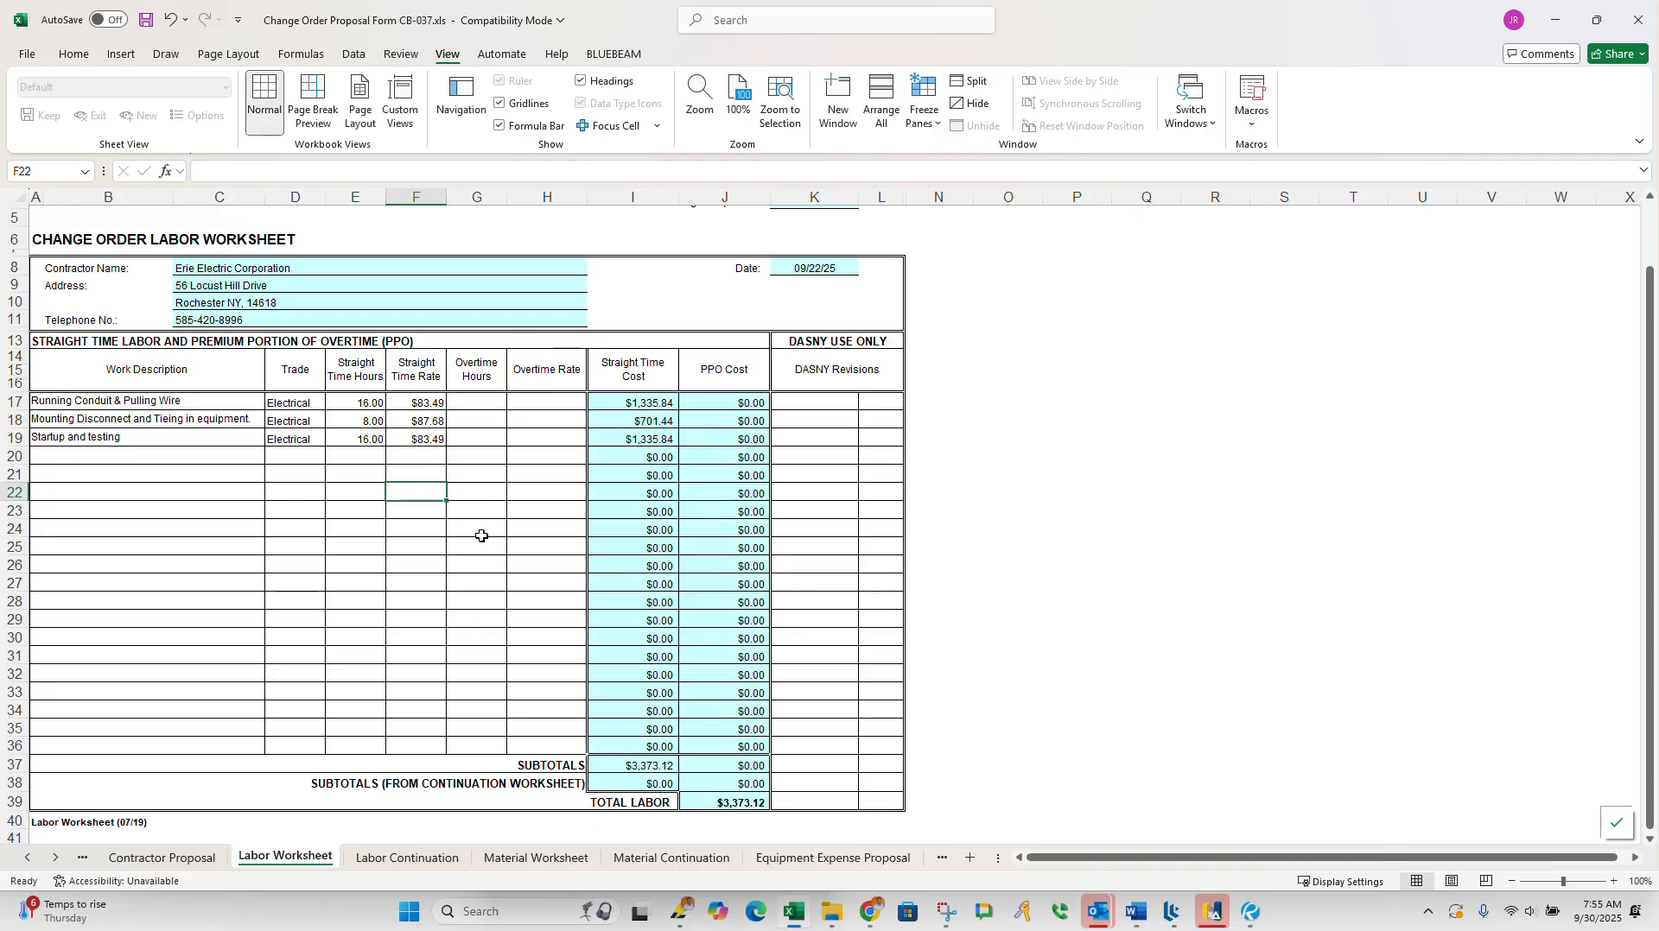
{"action": "left_click", "coordinate": [349, 440]}
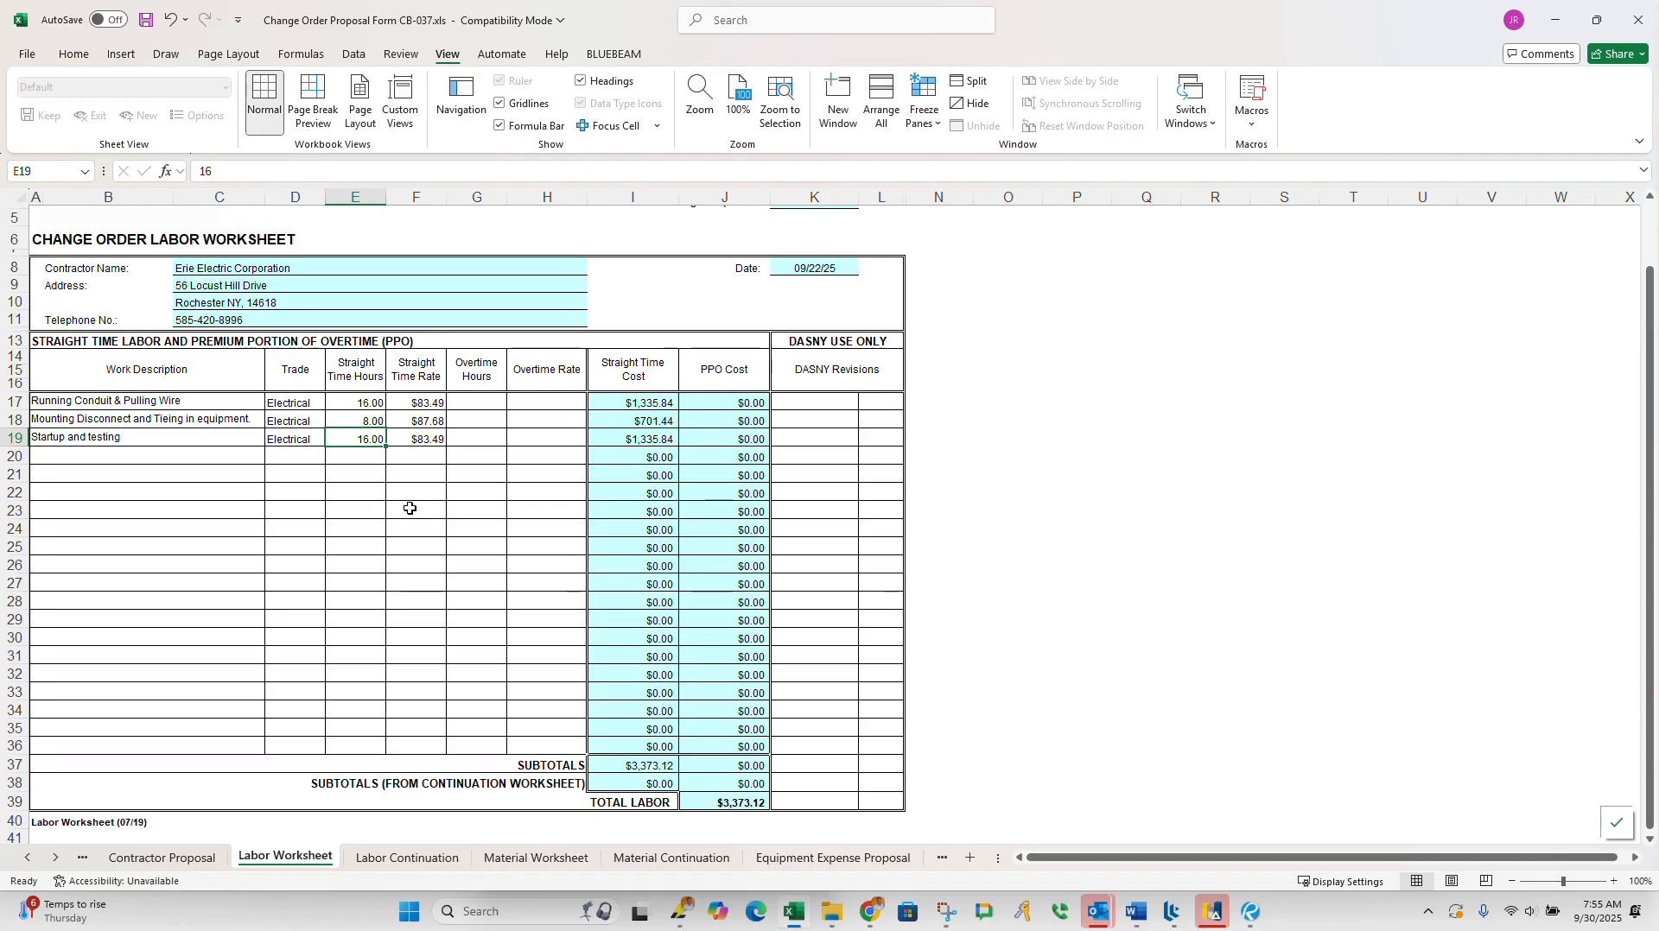
{"action": "type", "text": "3"}
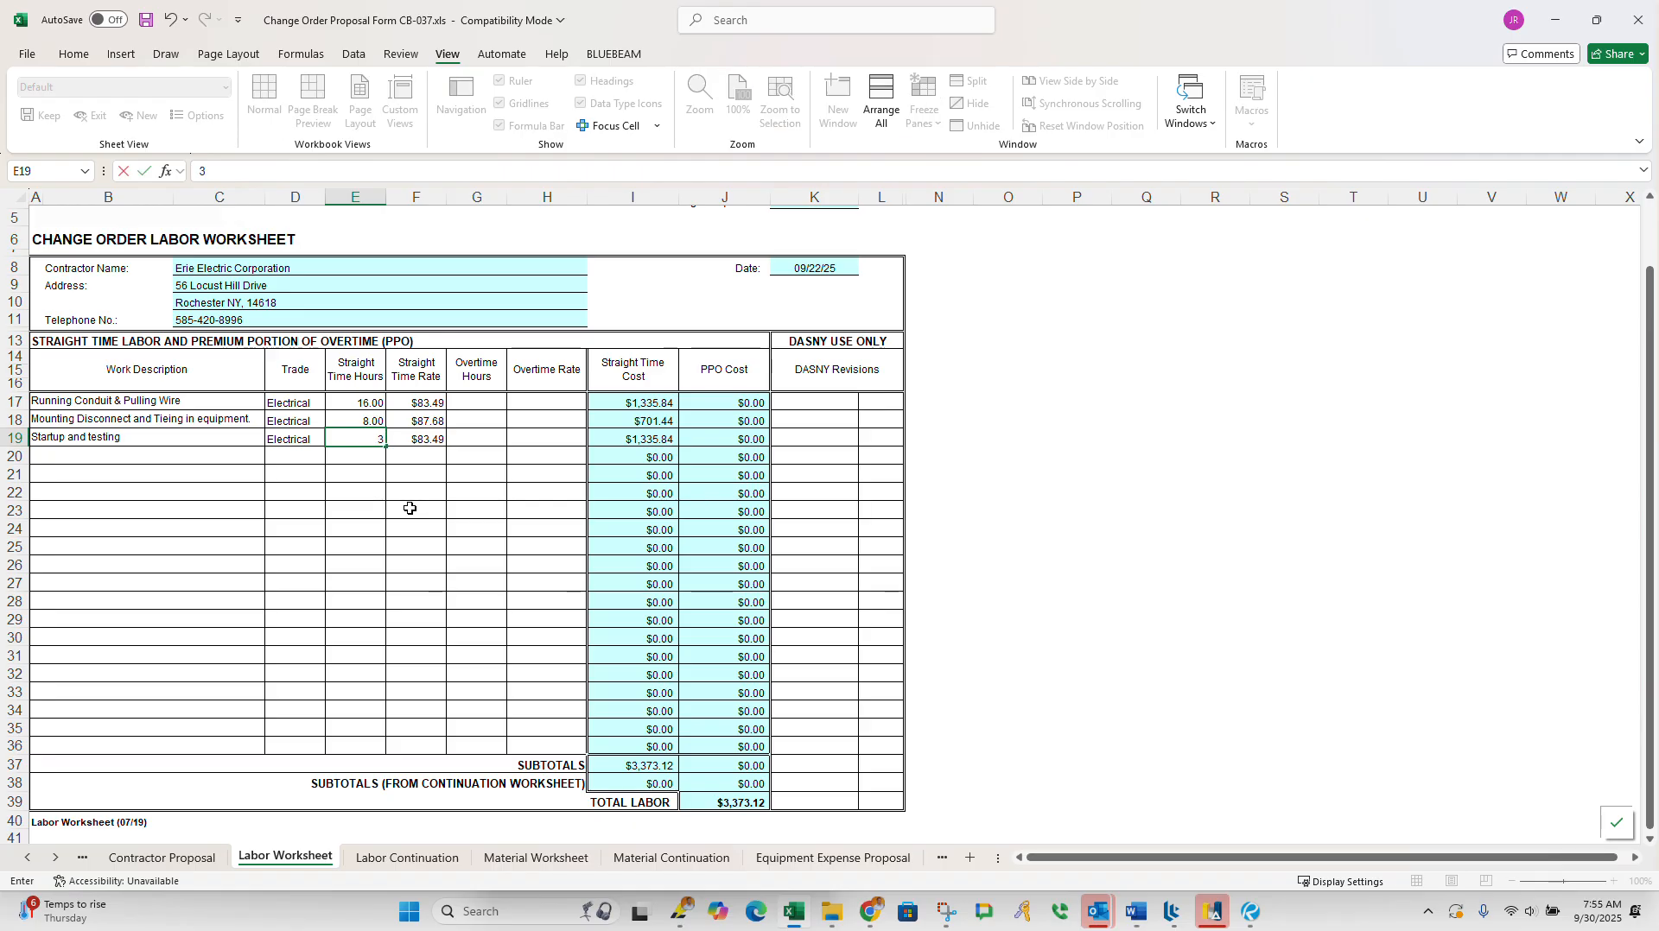
{"action": "left_click", "coordinate": [450, 513]}
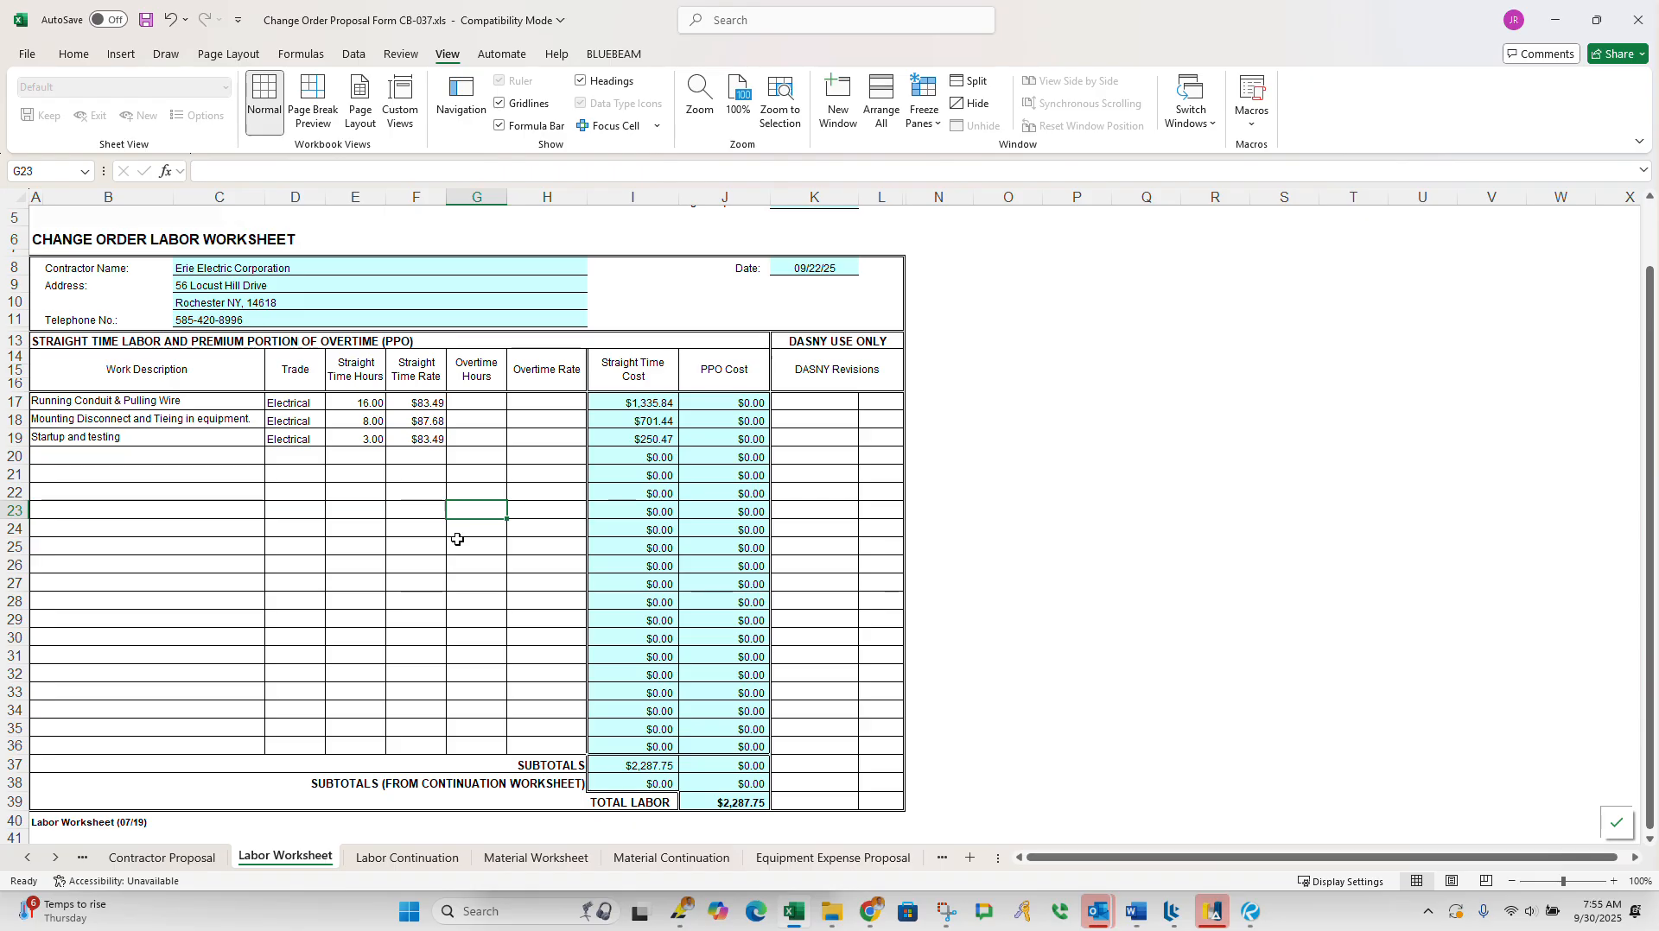
Step: Raise the straight time hours of the Running Conduit & Pulling Wire line to 24
{"action": "scroll", "coordinate": [819, 702], "scroll_direction": "down", "scroll_amount": 2}
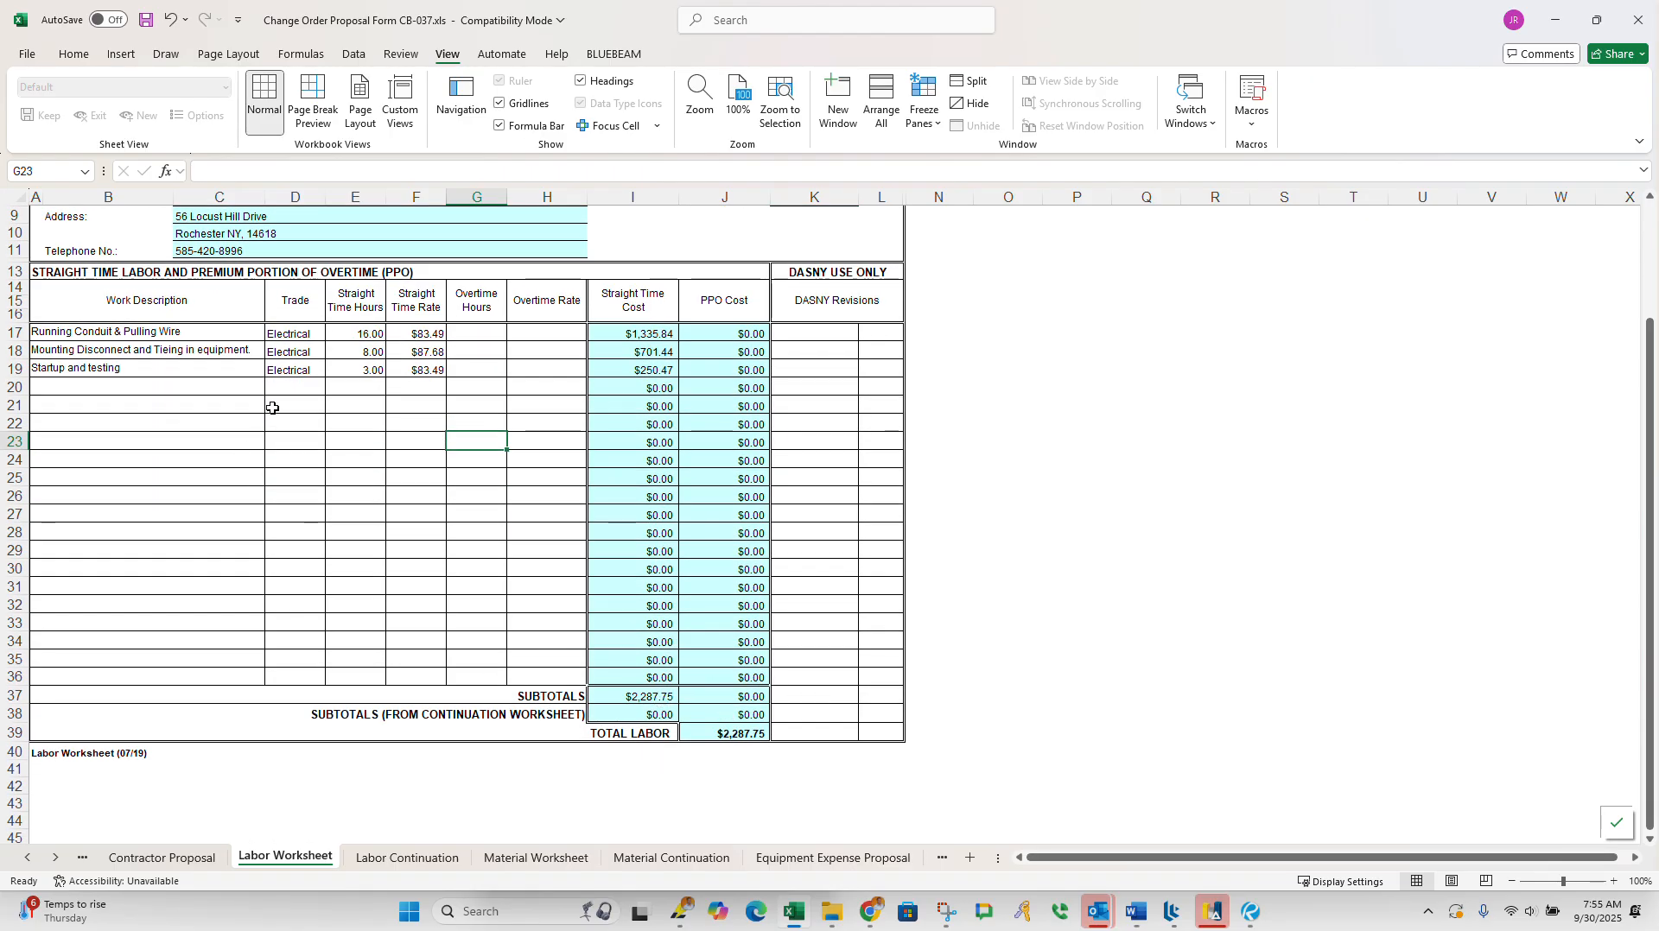
{"action": "left_click", "coordinate": [350, 336]}
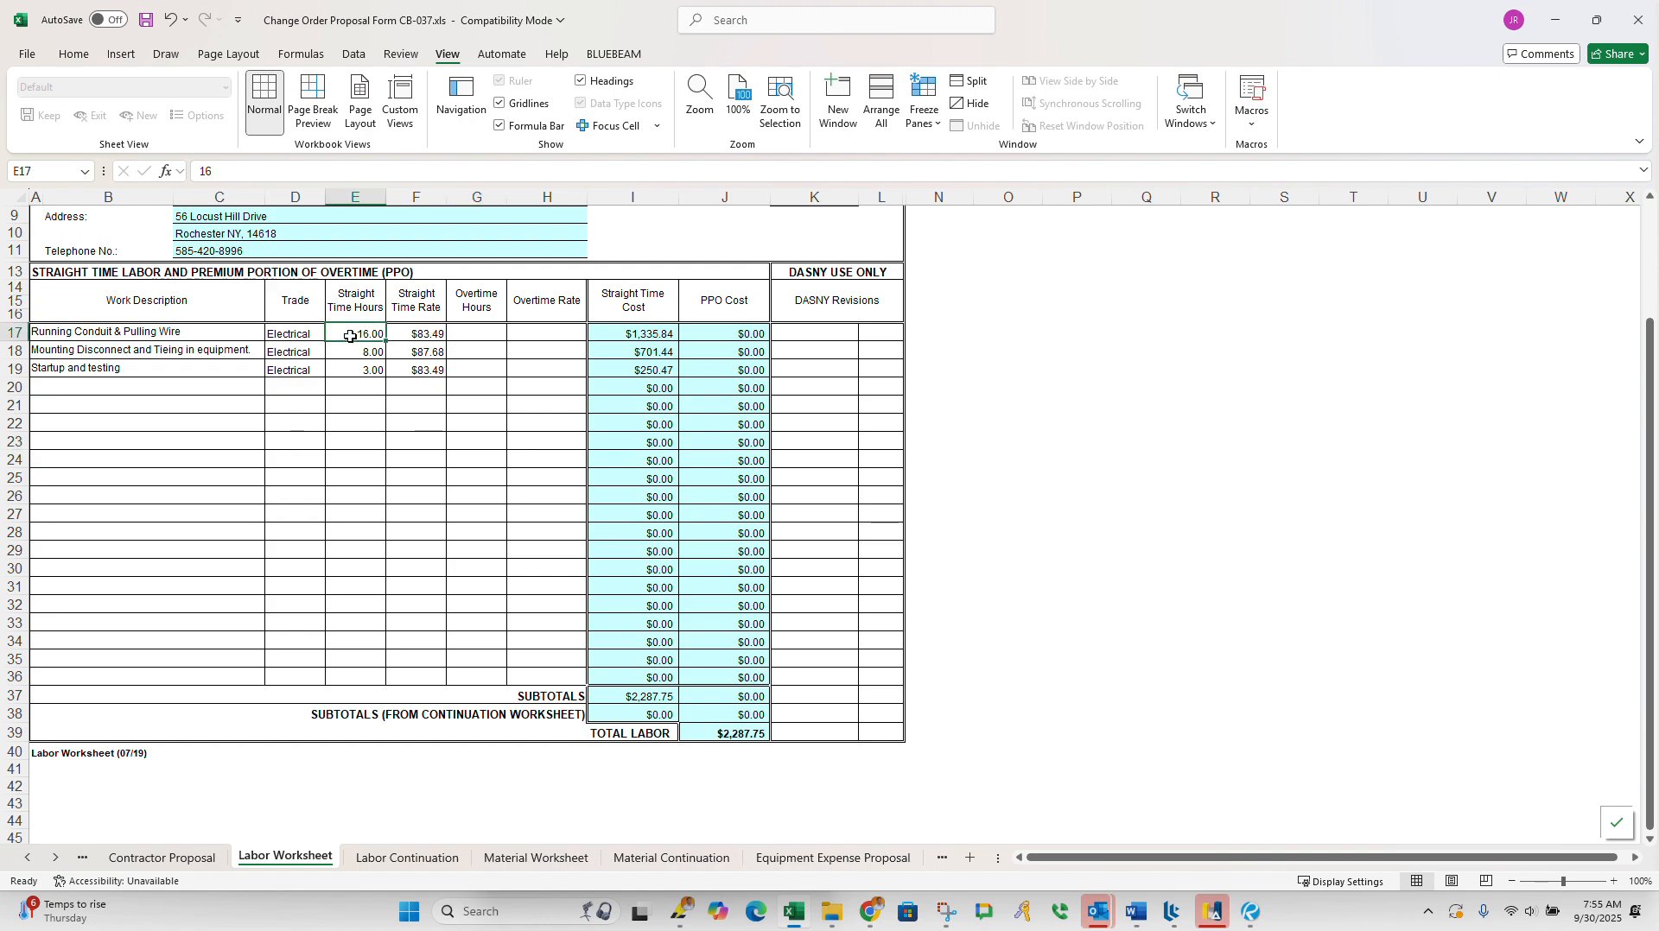
{"action": "type", "text": "24"}
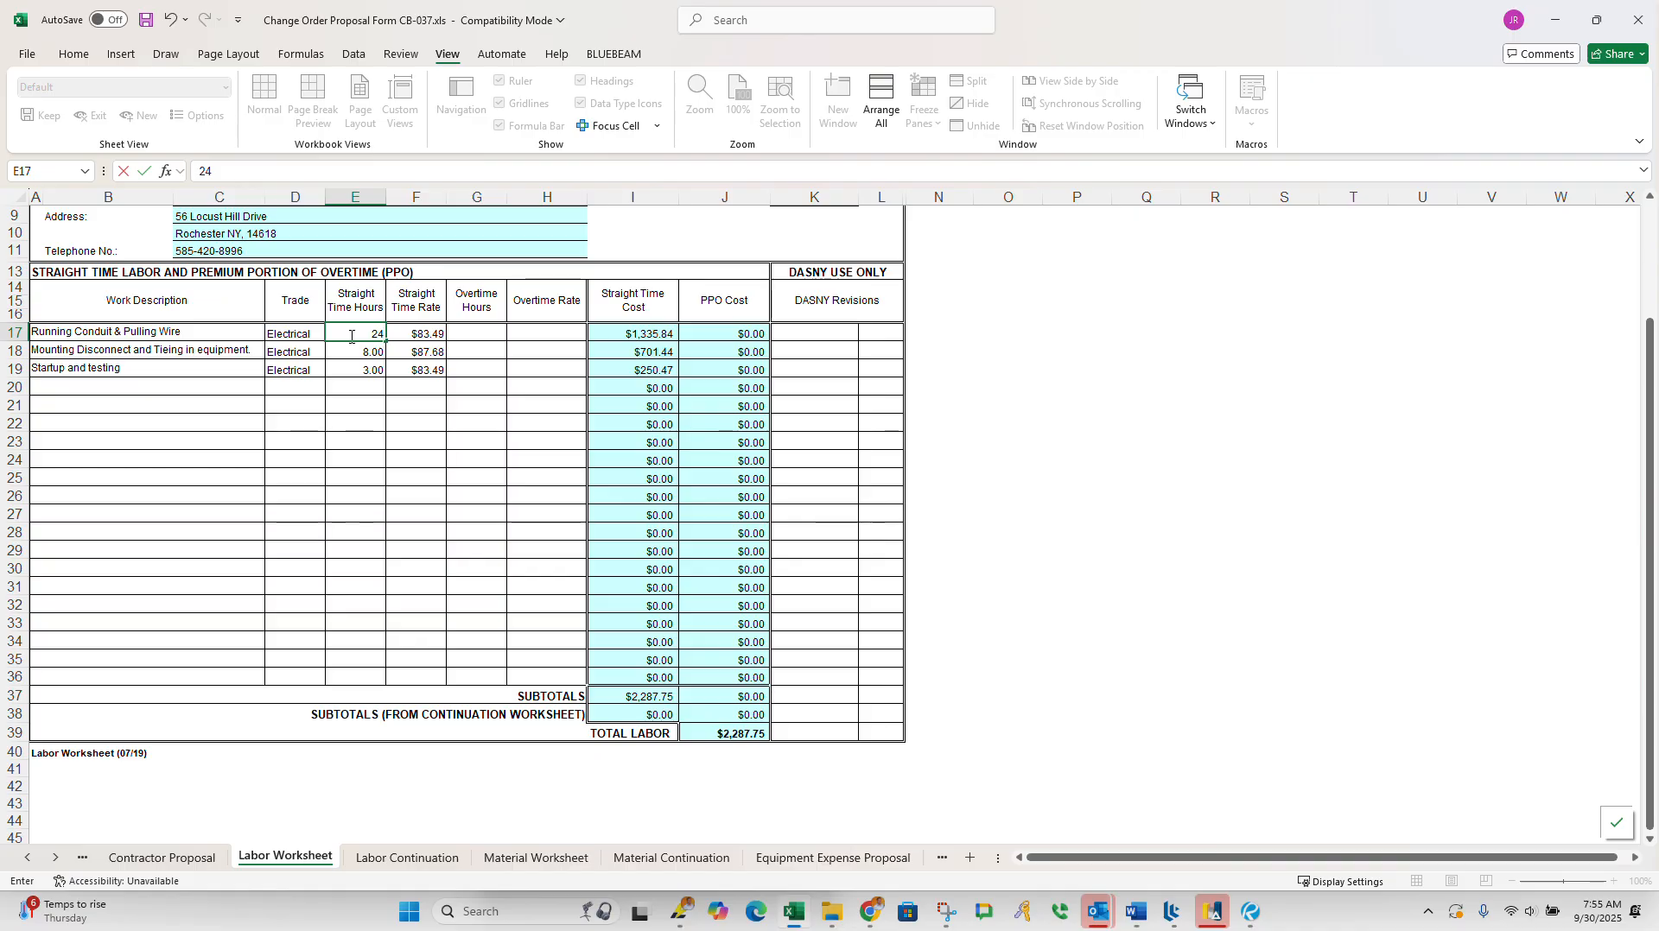
{"action": "key", "text": "Return"}
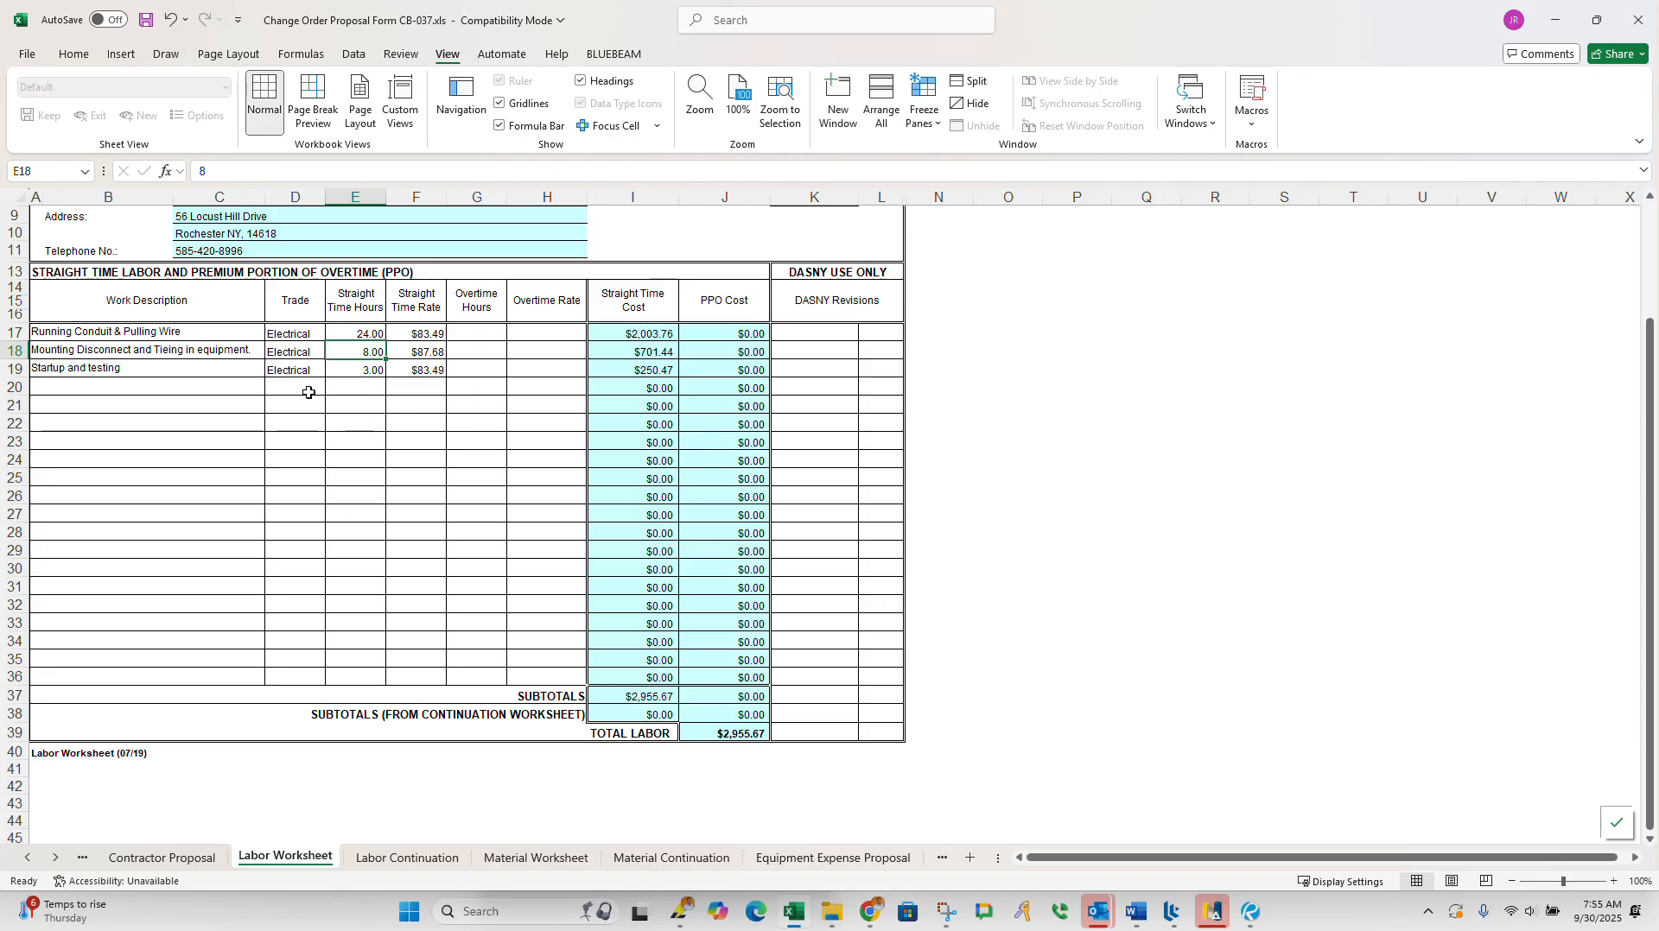
Step: Set the straight time hours for Running Conduit & Pulling Wire to 28
{"action": "left_click", "coordinate": [364, 335]}
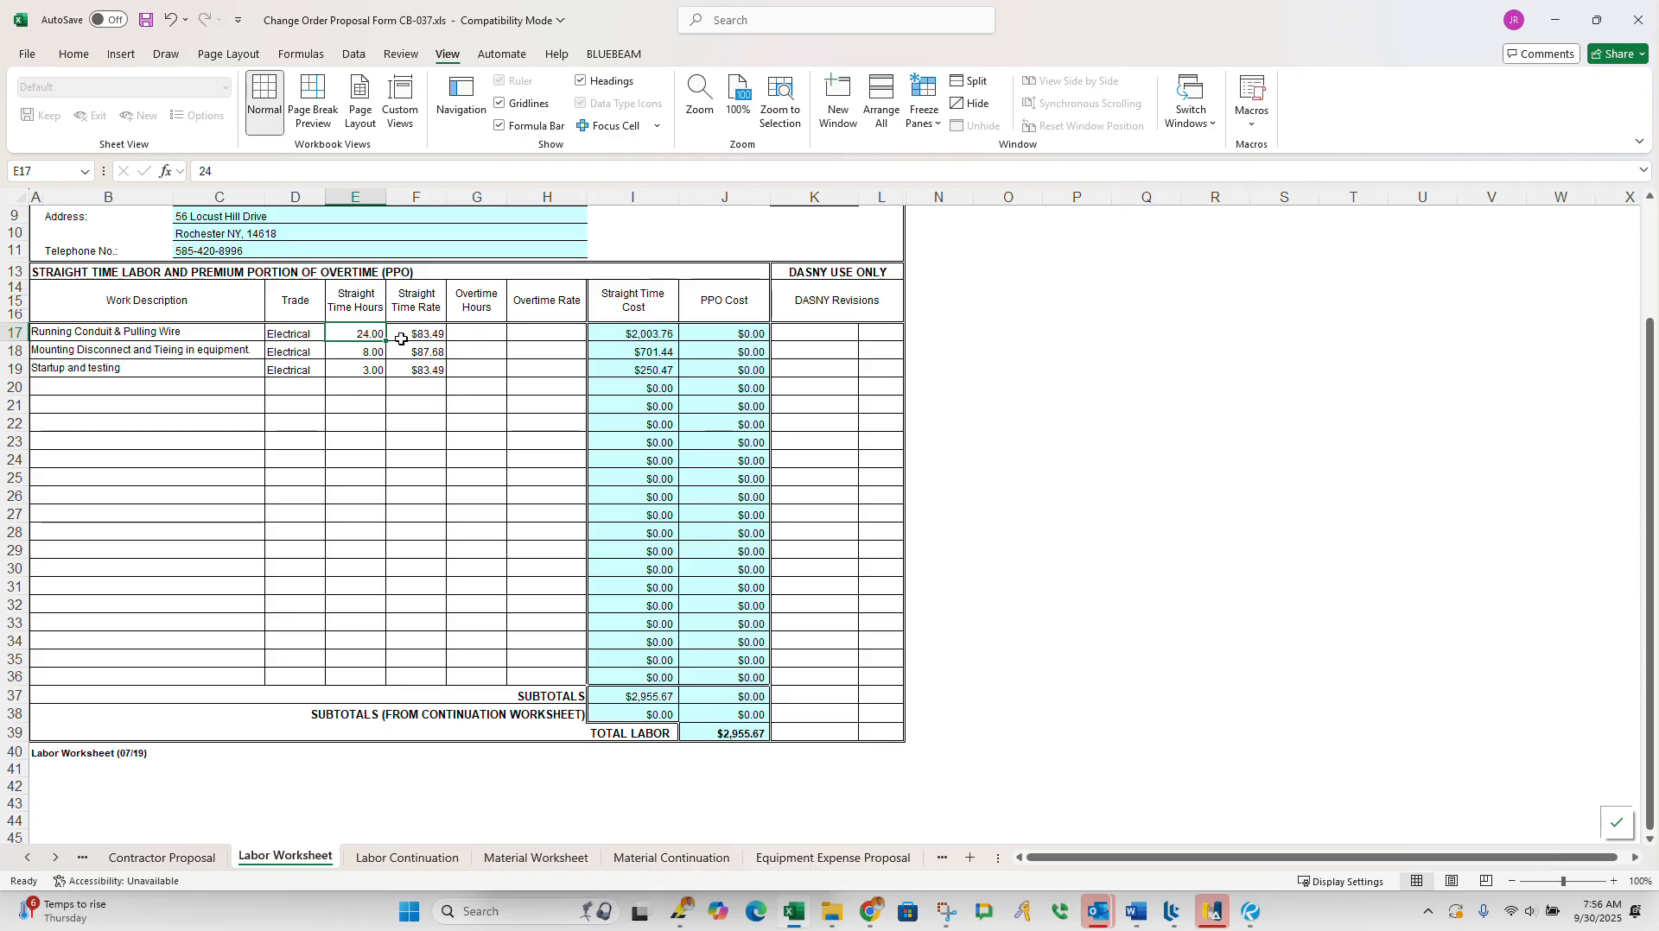
{"action": "type", "text": "28"}
{"action": "key", "text": "Return"}
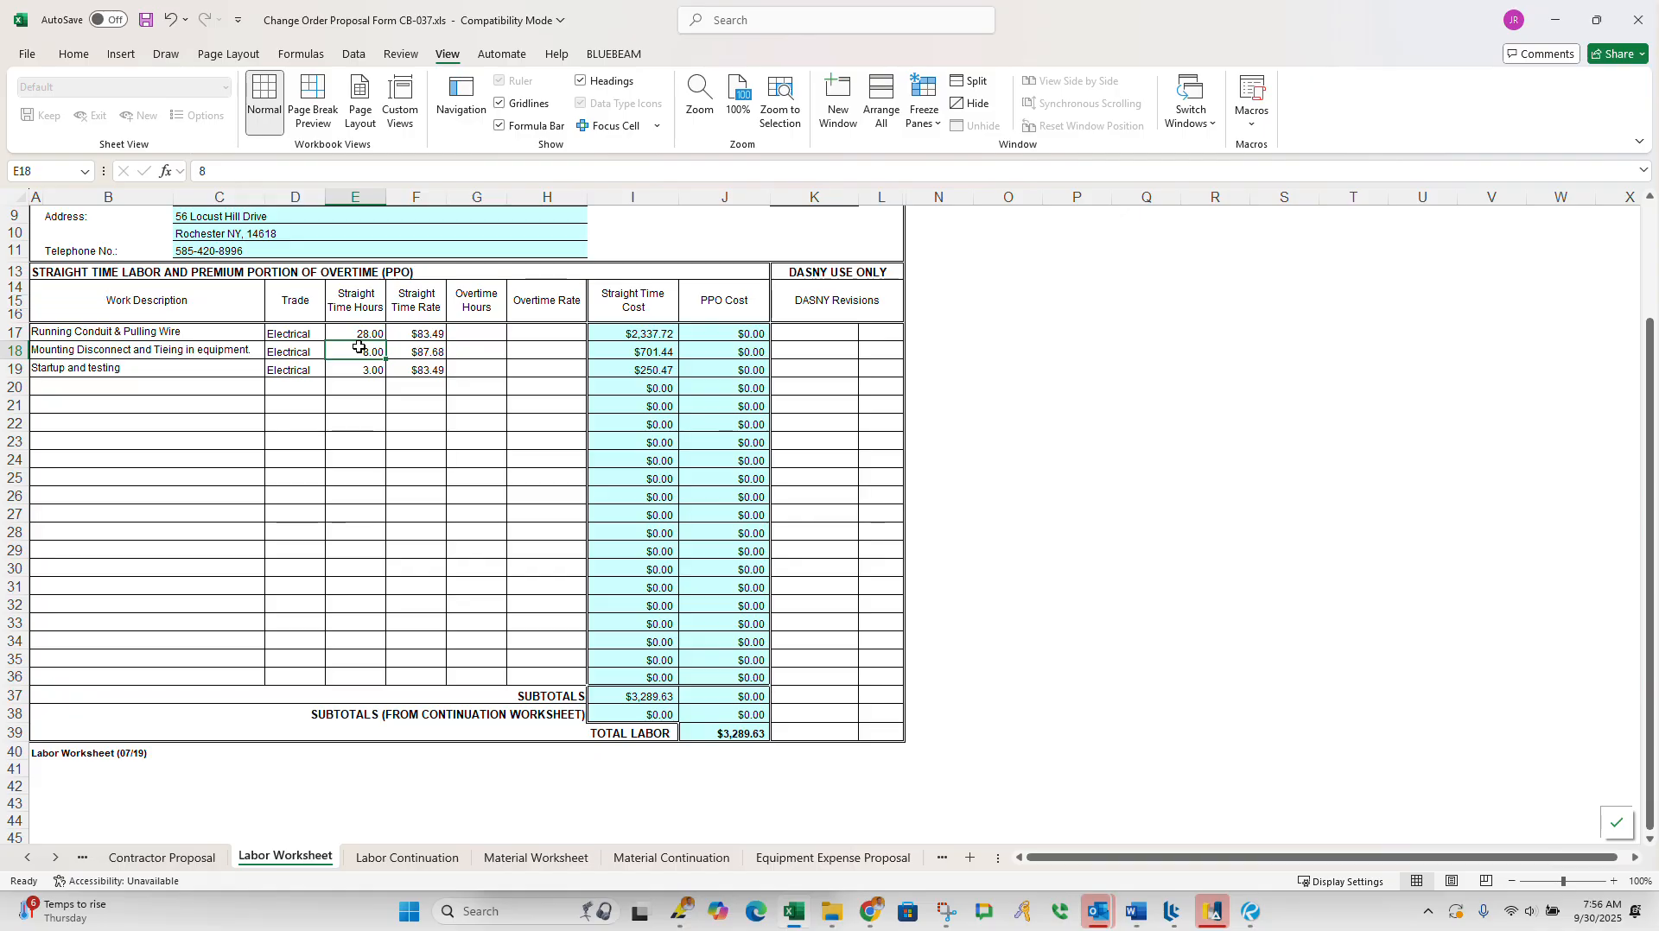
Step: Set the straight time hours of the Startup and testing line to 4
{"action": "left_click", "coordinate": [361, 377]}
{"action": "type", "text": "3"}
{"action": "left_click", "coordinate": [361, 376]}
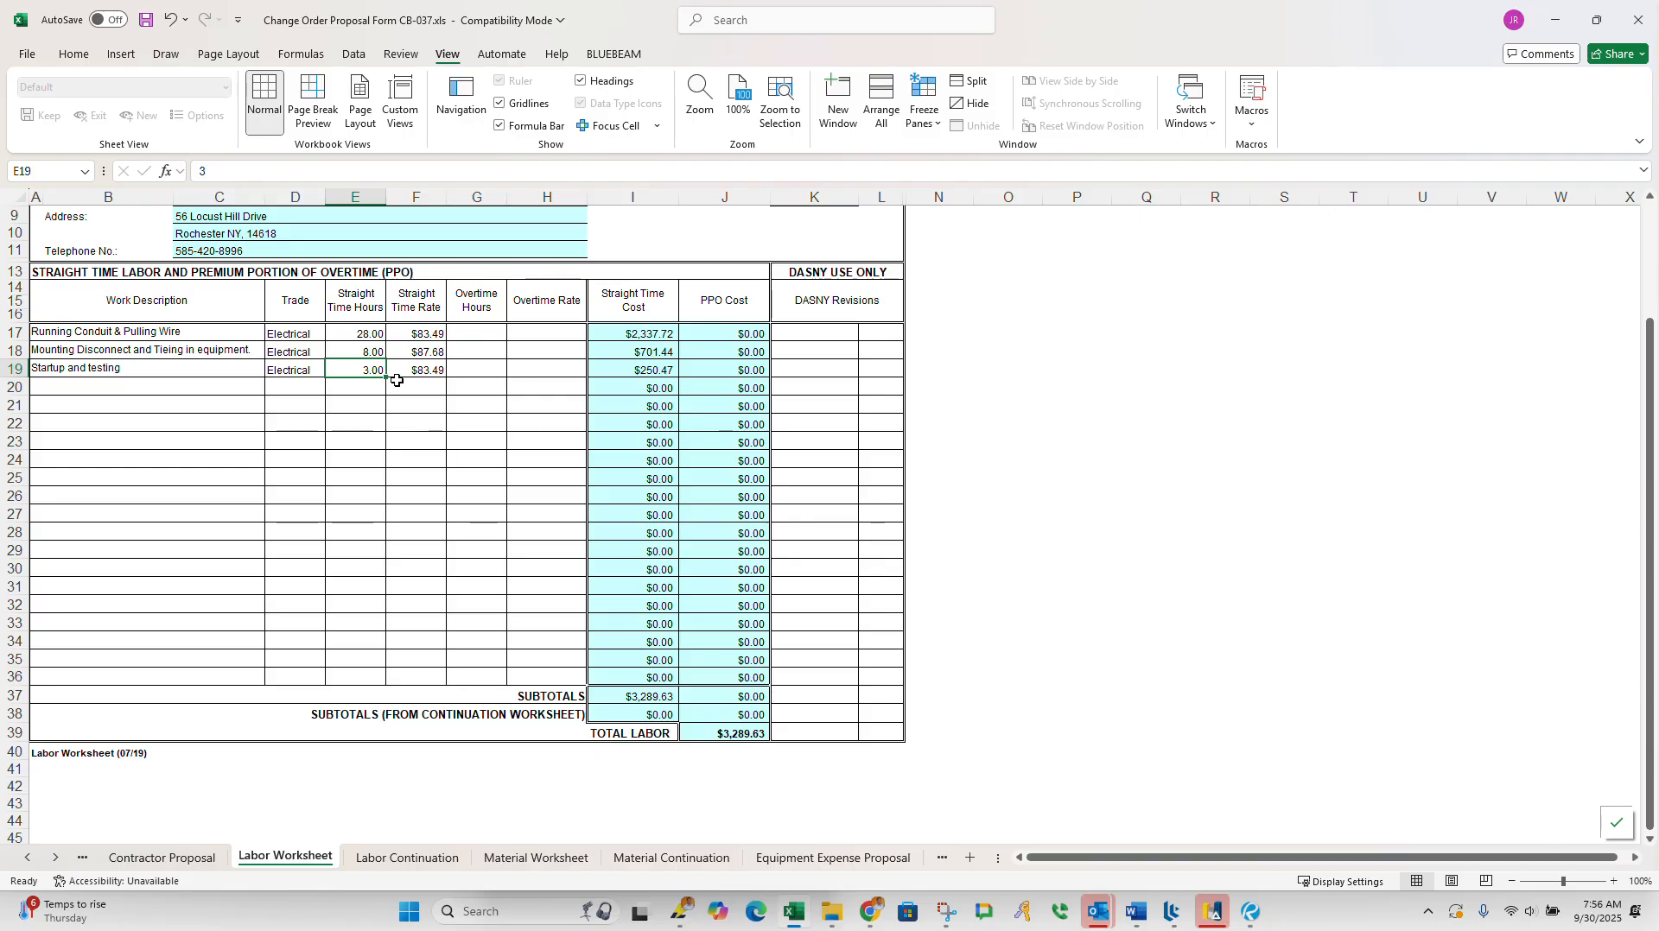
{"action": "double_click", "coordinate": [361, 366]}
{"action": "type", "text": "4"}
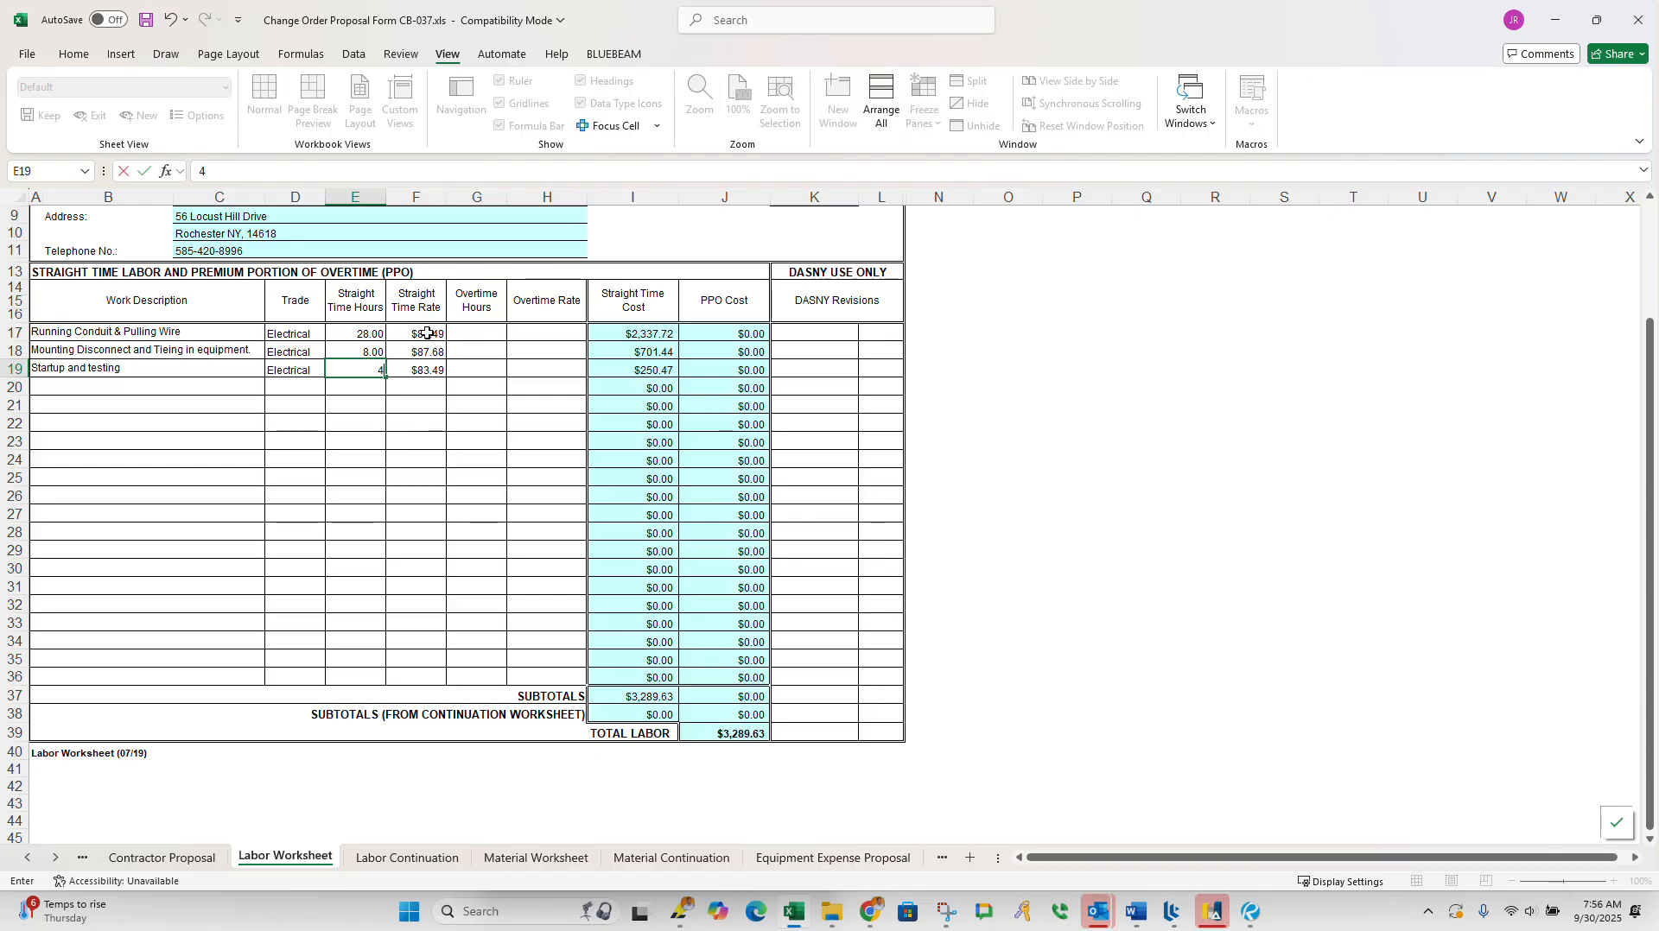
{"action": "left_click", "coordinate": [447, 492]}
Step: Set the straight time hours of the Running Conduit & Pulling Wire line to 30 and check the labor totals
{"action": "left_click", "coordinate": [343, 333]}
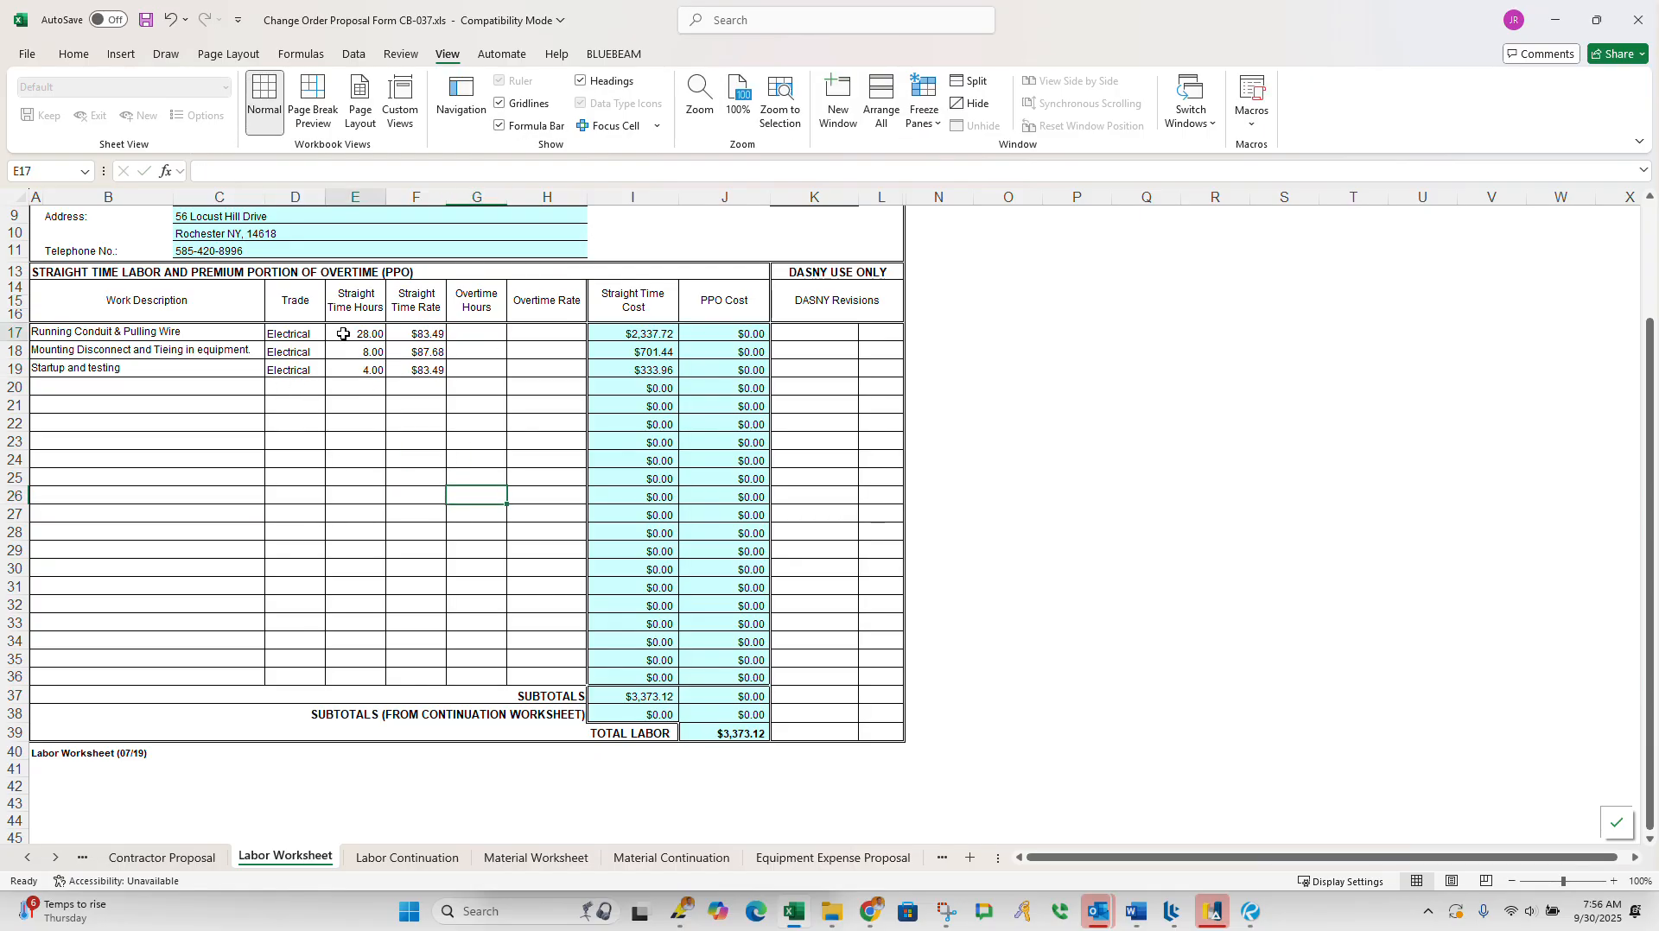
{"action": "type", "text": "30"}
{"action": "key", "text": "Return"}
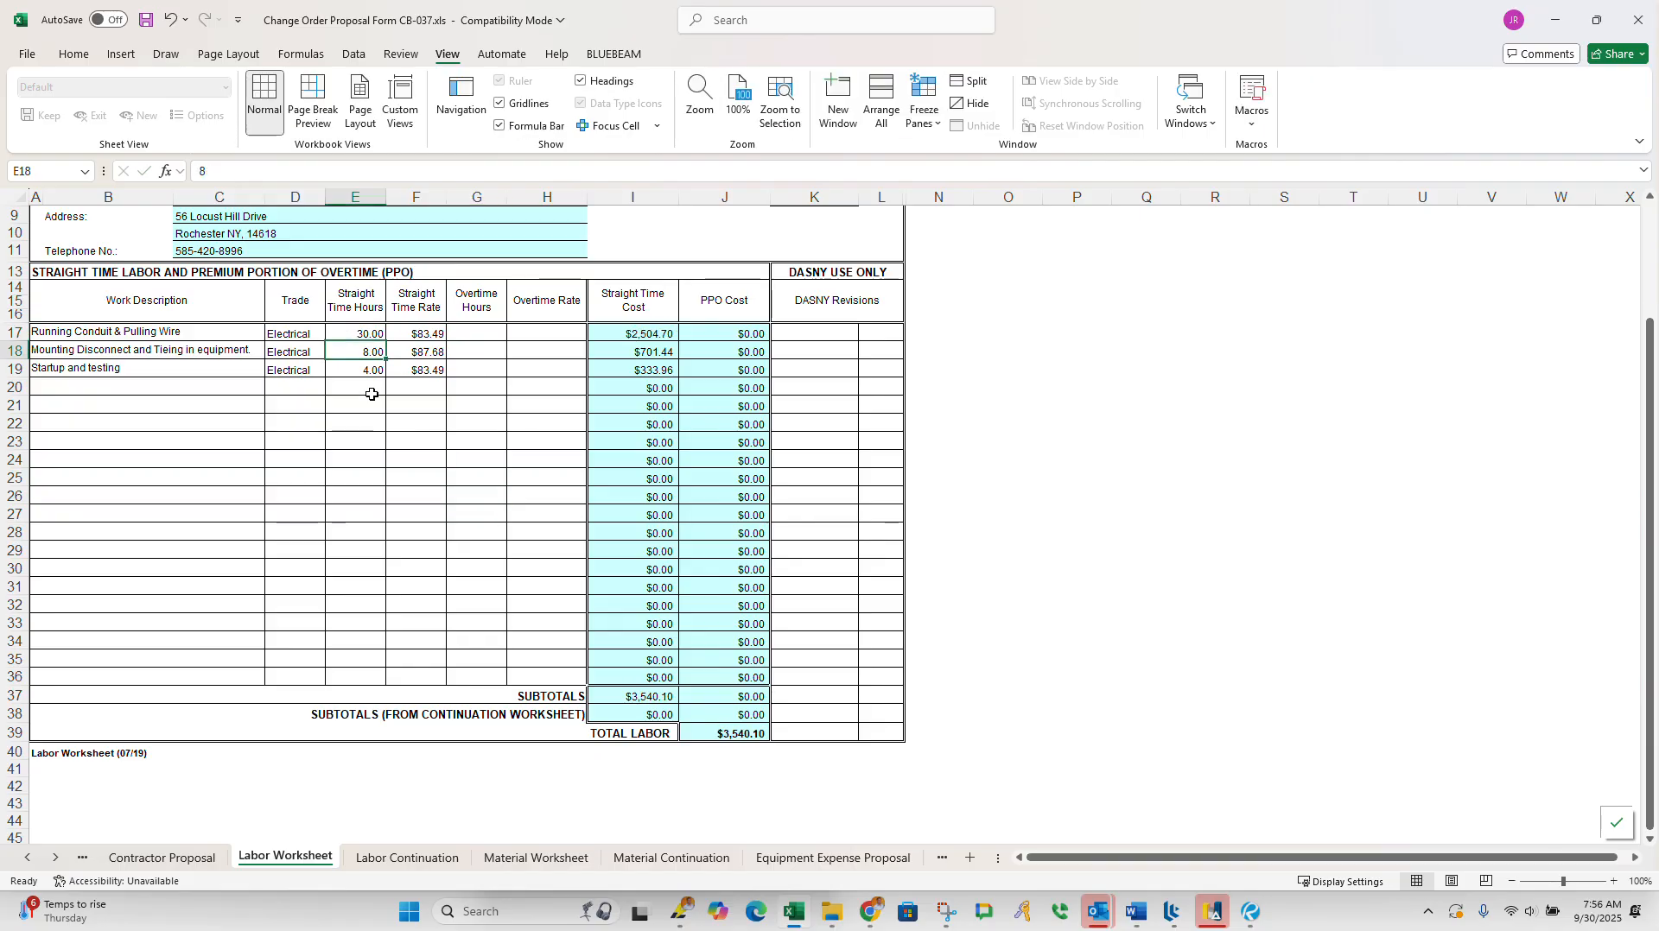
{"action": "scroll", "coordinate": [436, 553], "scroll_direction": "down", "scroll_amount": 1}
{"action": "scroll", "coordinate": [440, 574], "scroll_direction": "up", "scroll_amount": 4}
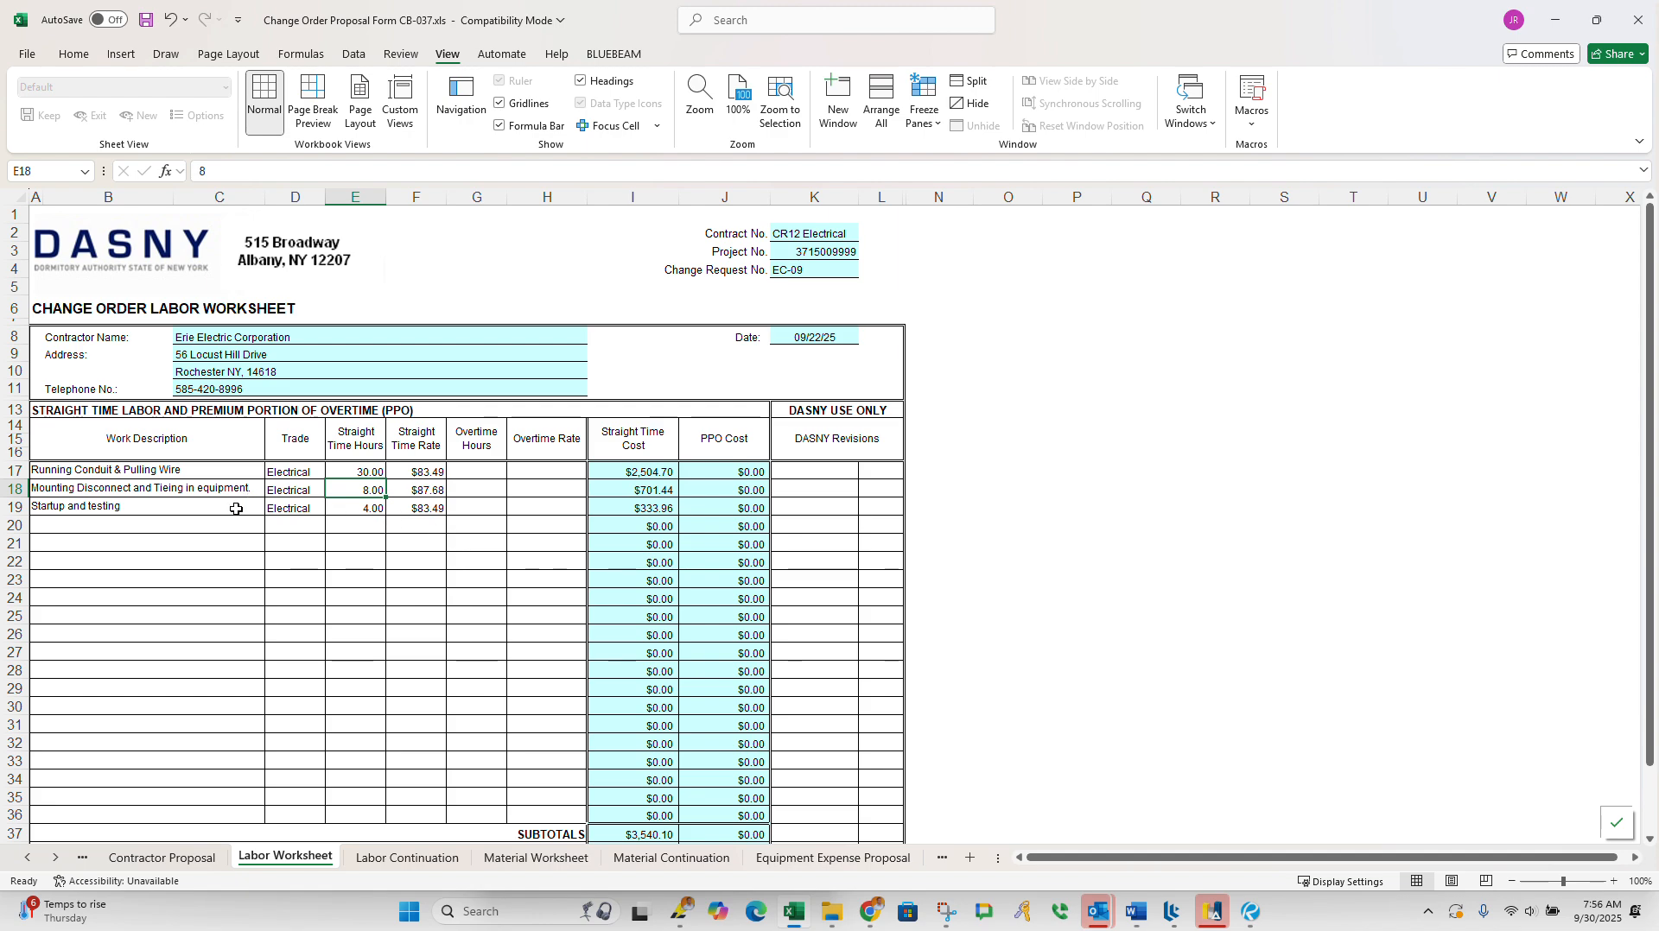
{"action": "left_click", "coordinate": [97, 471]}
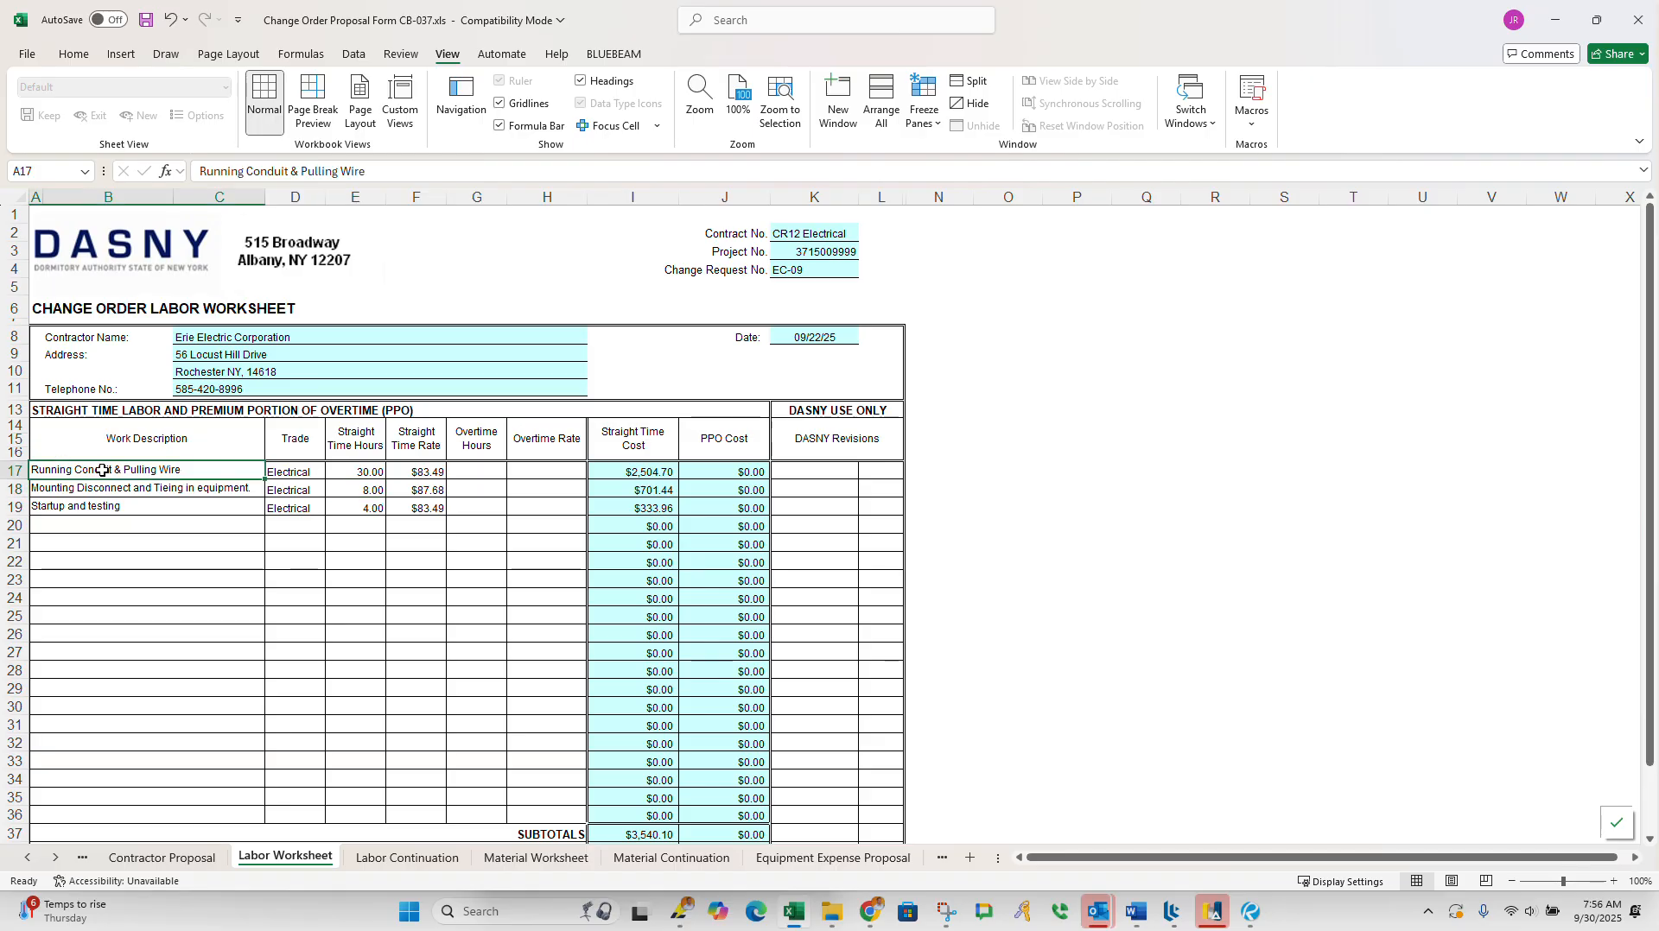
{"action": "double_click", "coordinate": [102, 471]}
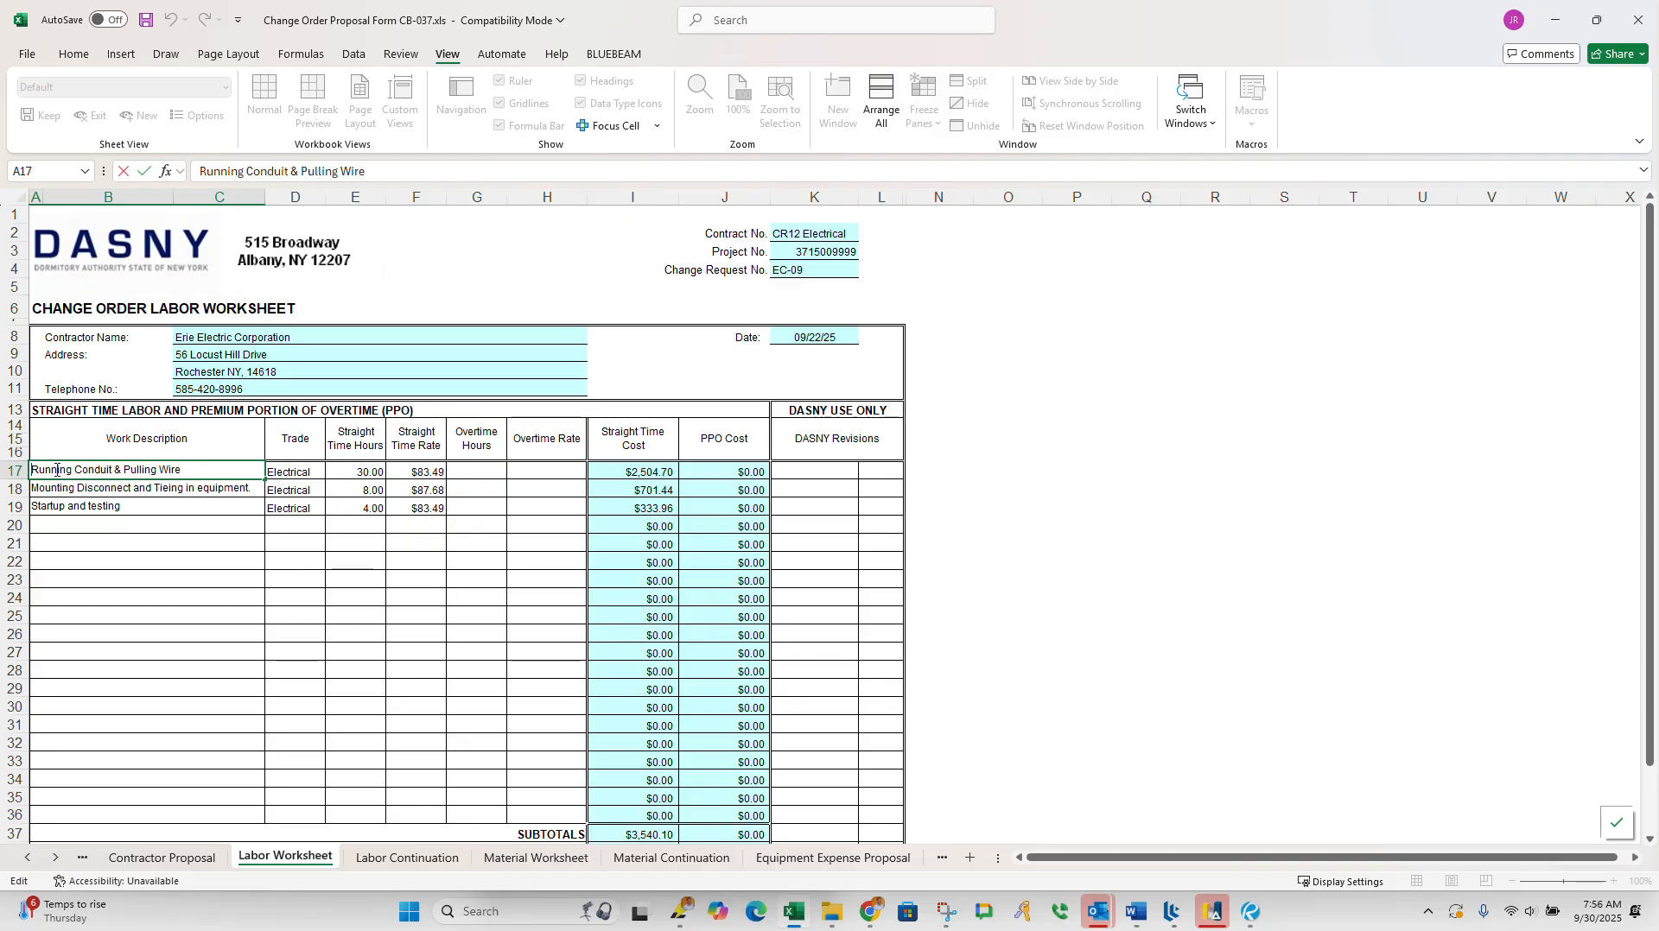
{"action": "key", "text": "Home"}
{"action": "type", "text": "Installing Su"}
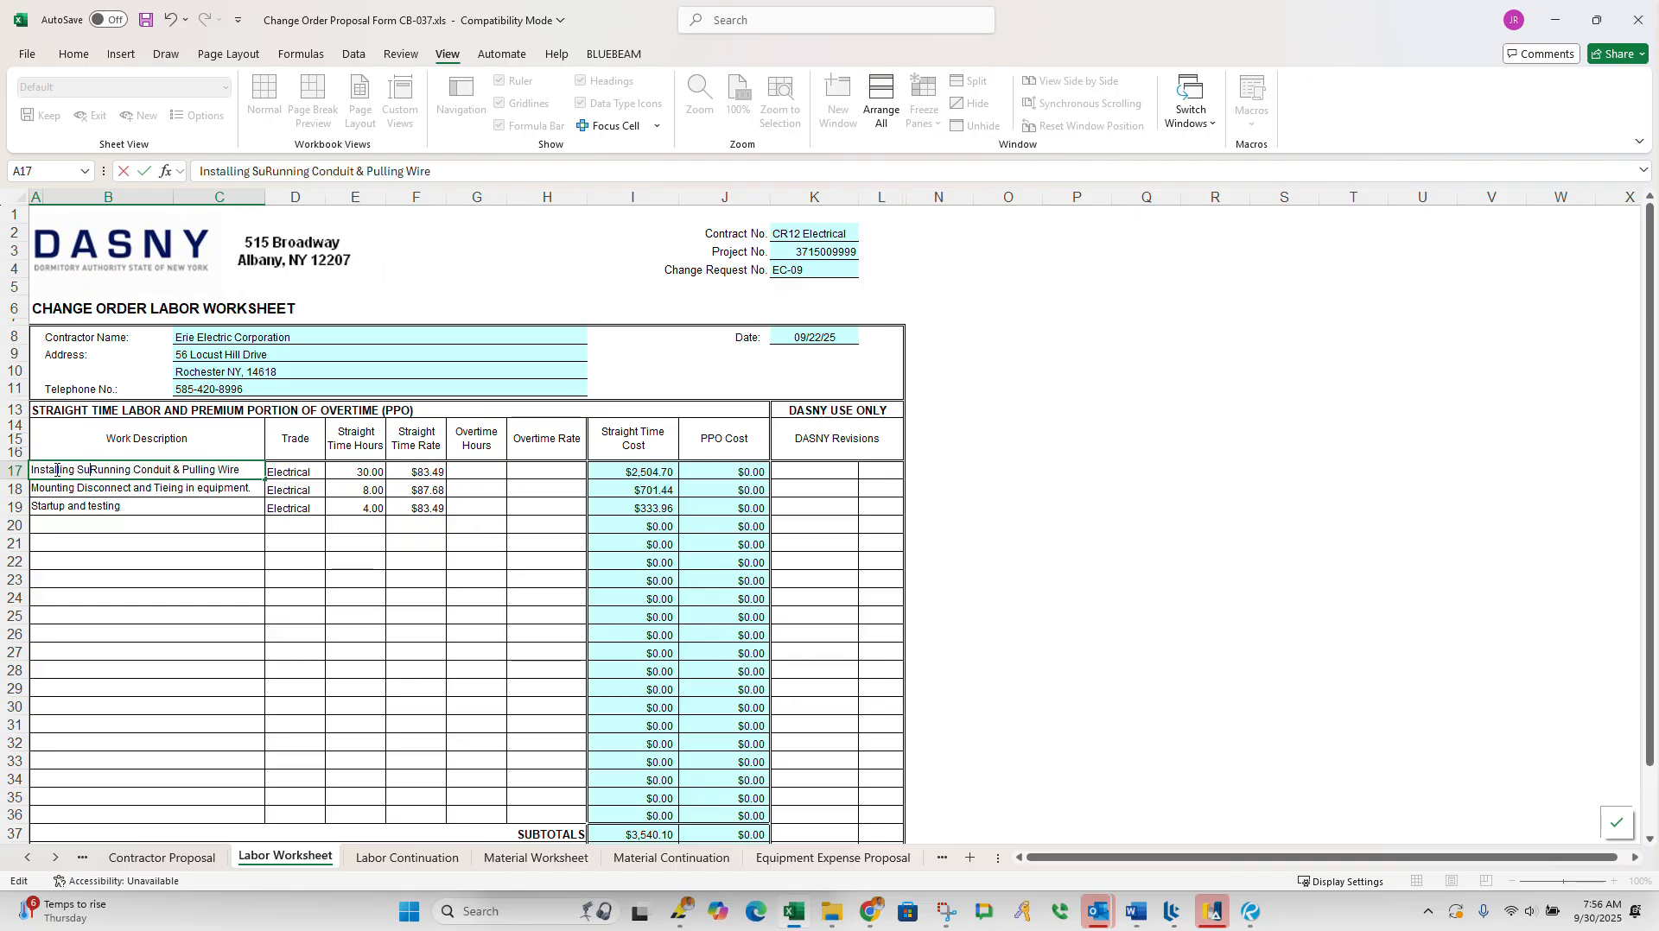
{"action": "key", "text": "BackSpace"}
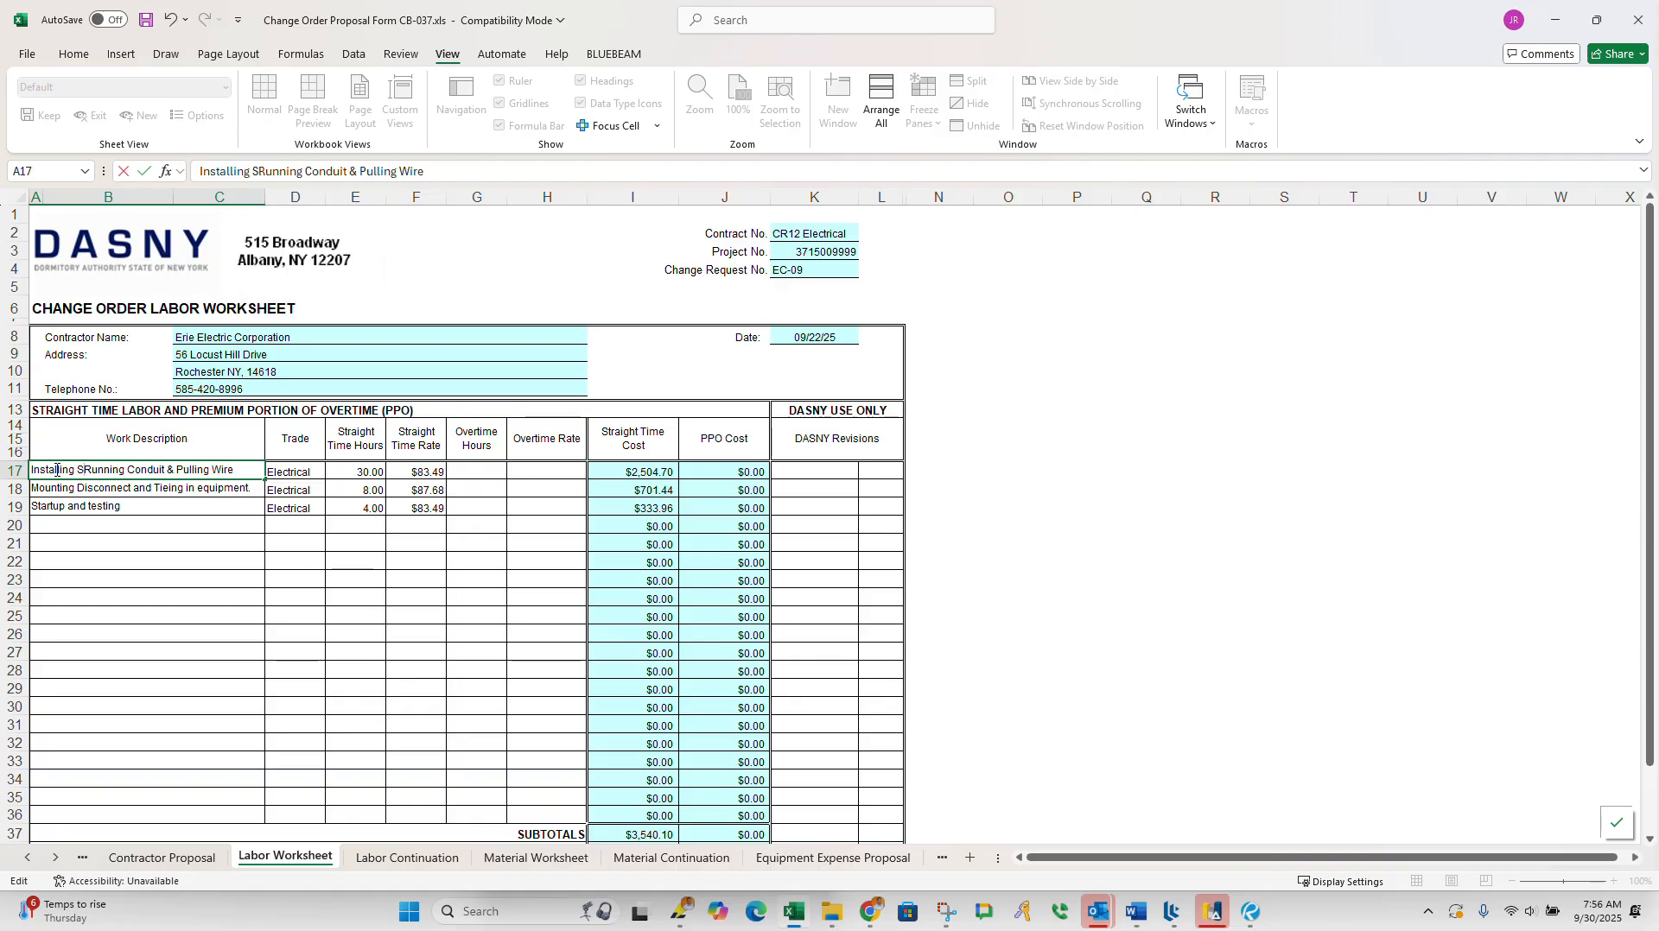
{"action": "key", "text": "BackSpace"}
{"action": "key", "text": "BackSpace"}
{"action": "key", "text": "BackSpace"}
{"action": "key", "text": "BackSpace"}
{"action": "key", "text": "BackSpace"}
{"action": "key", "text": "BackSpace"}
{"action": "key", "text": "BackSpace"}
{"action": "key", "text": "BackSpace"}
{"action": "key", "text": "BackSpace"}
{"action": "key", "text": "BackSpace"}
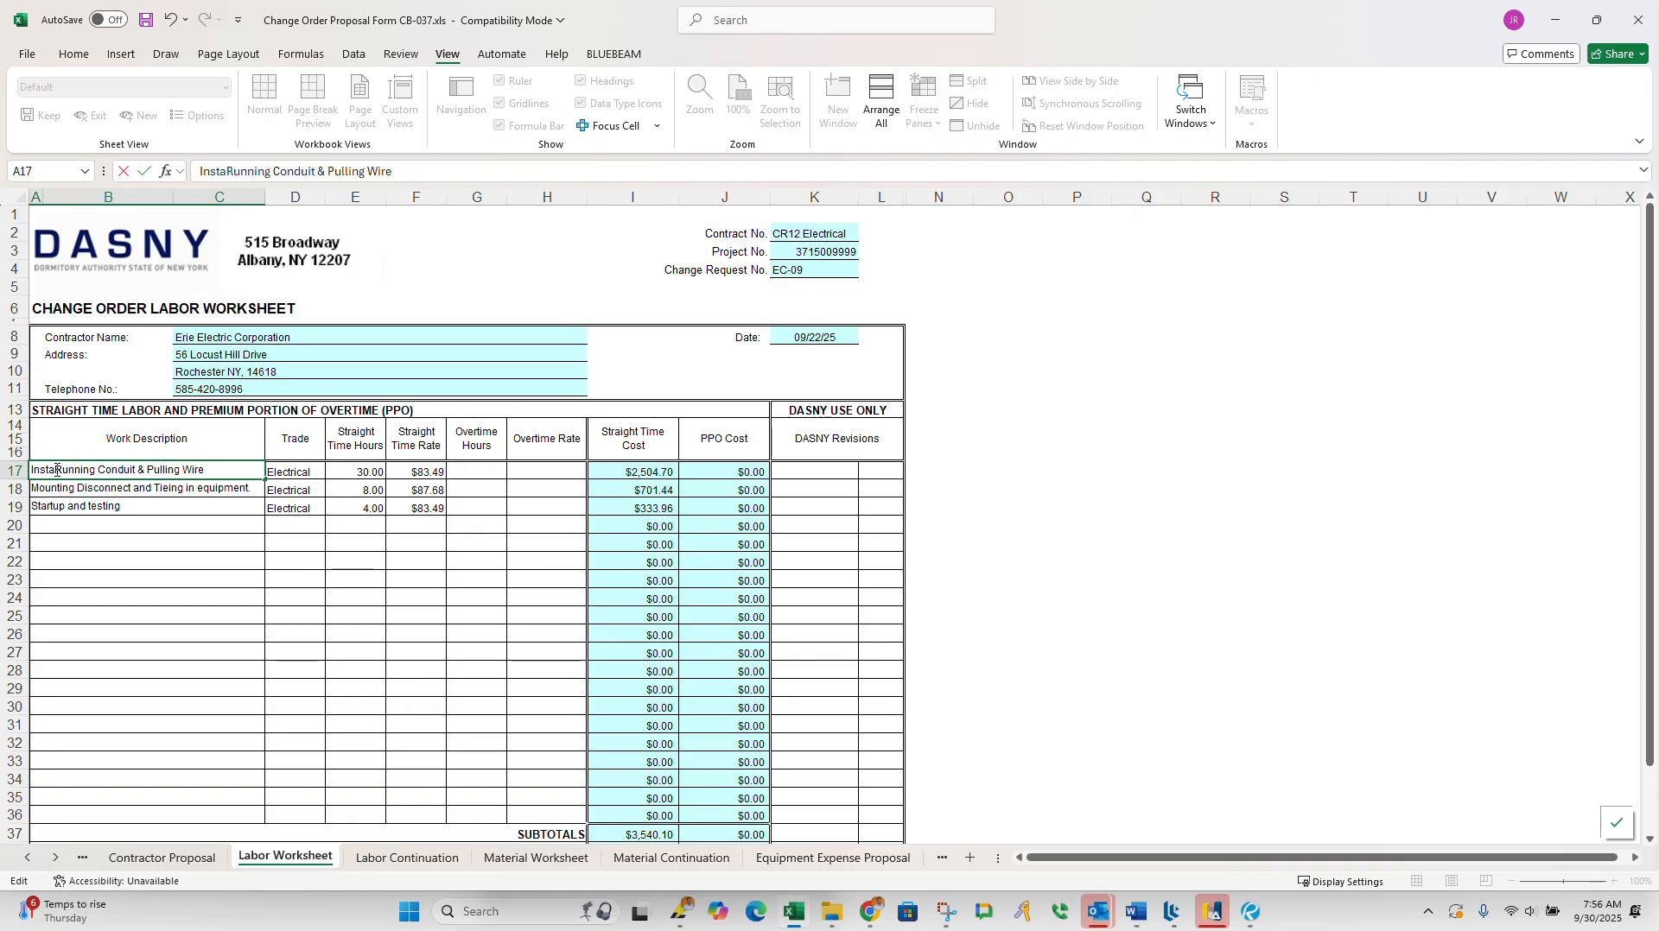
{"action": "key", "text": "BackSpace"}
{"action": "key", "text": "BackSpace"}
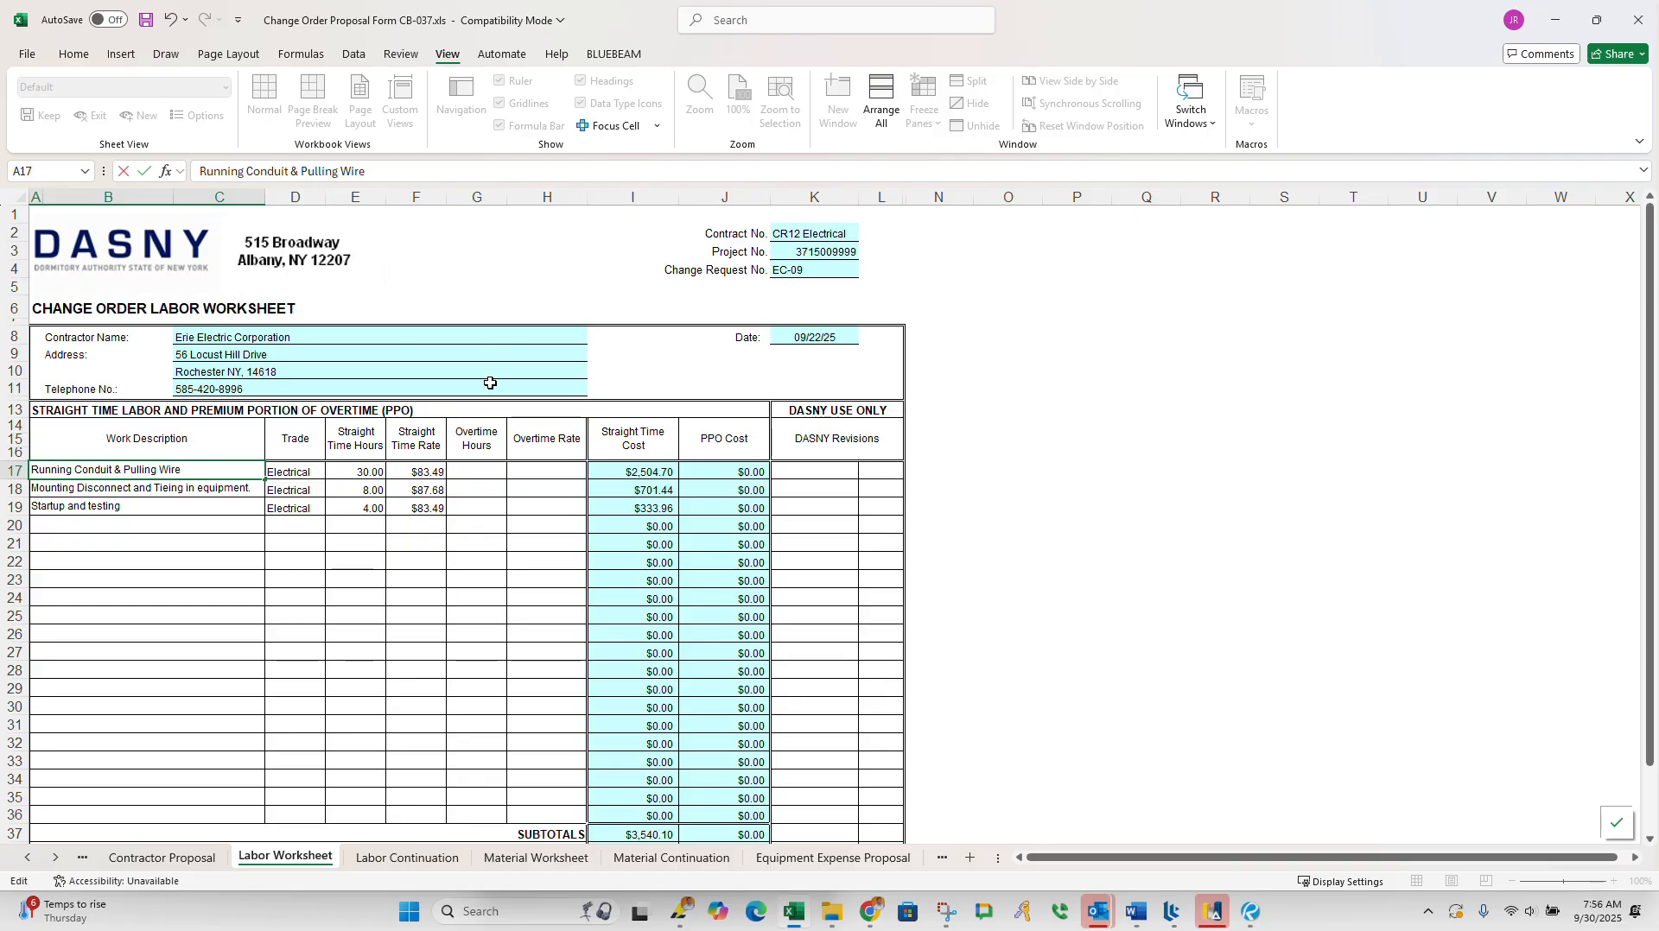
{"action": "left_click", "coordinate": [395, 547]}
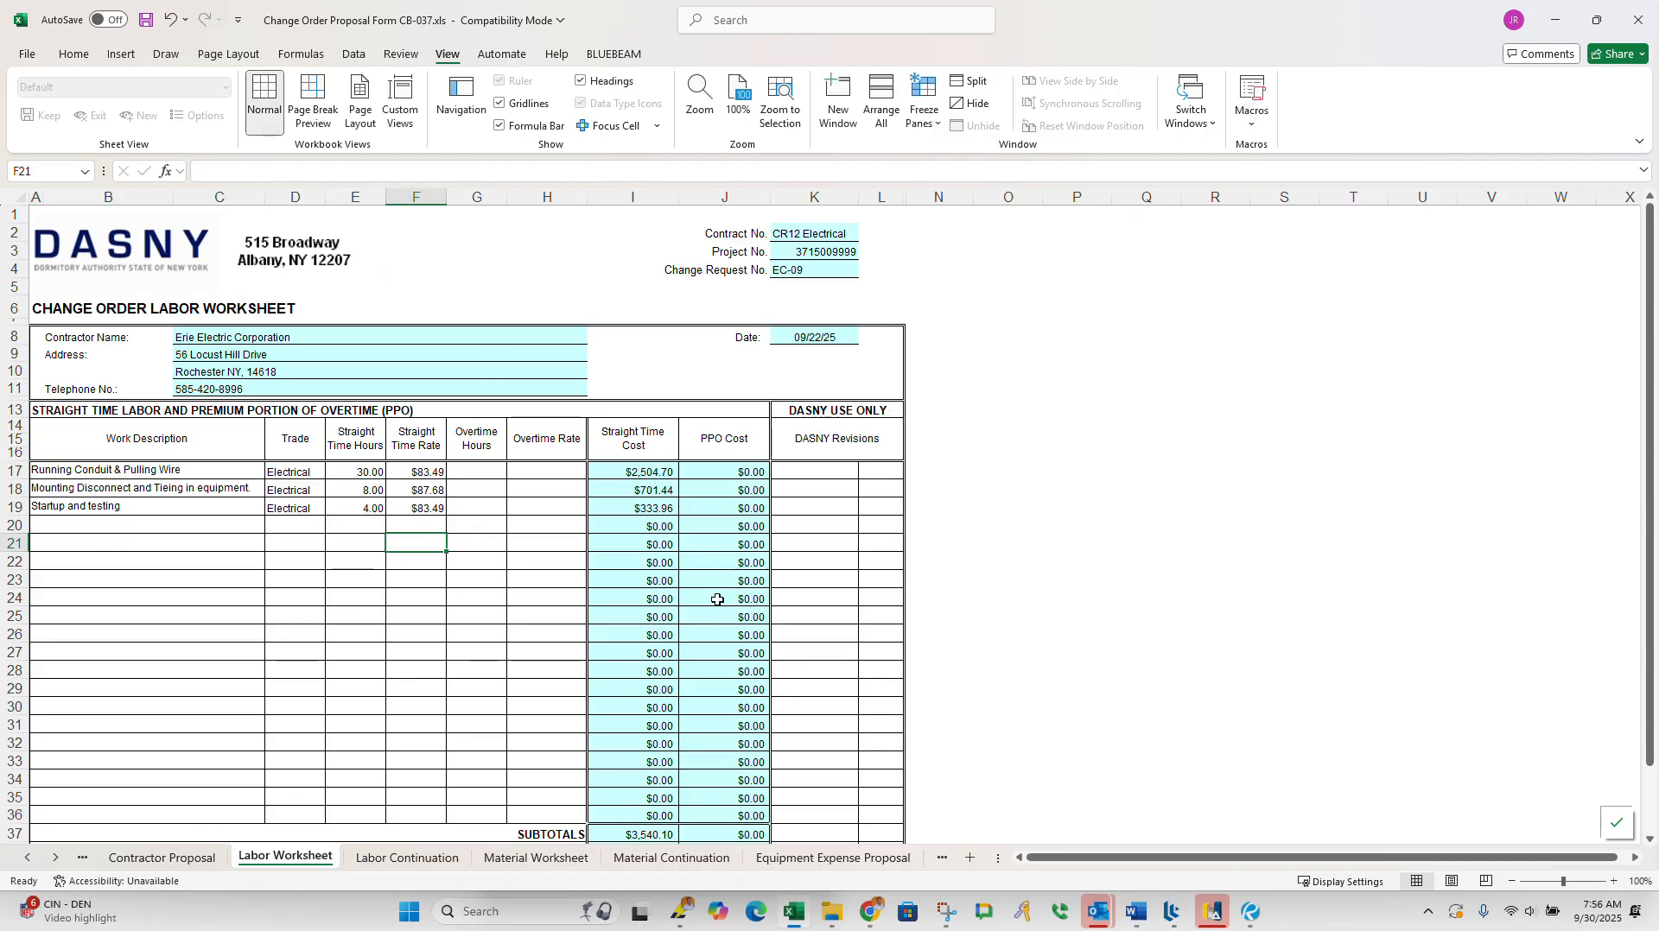
Step: Review the Labor Continuation, Material Worksheet, Material Continuation and Equipment Expense Proposal sheets for entries that apply to this change order
{"action": "left_click", "coordinate": [412, 858]}
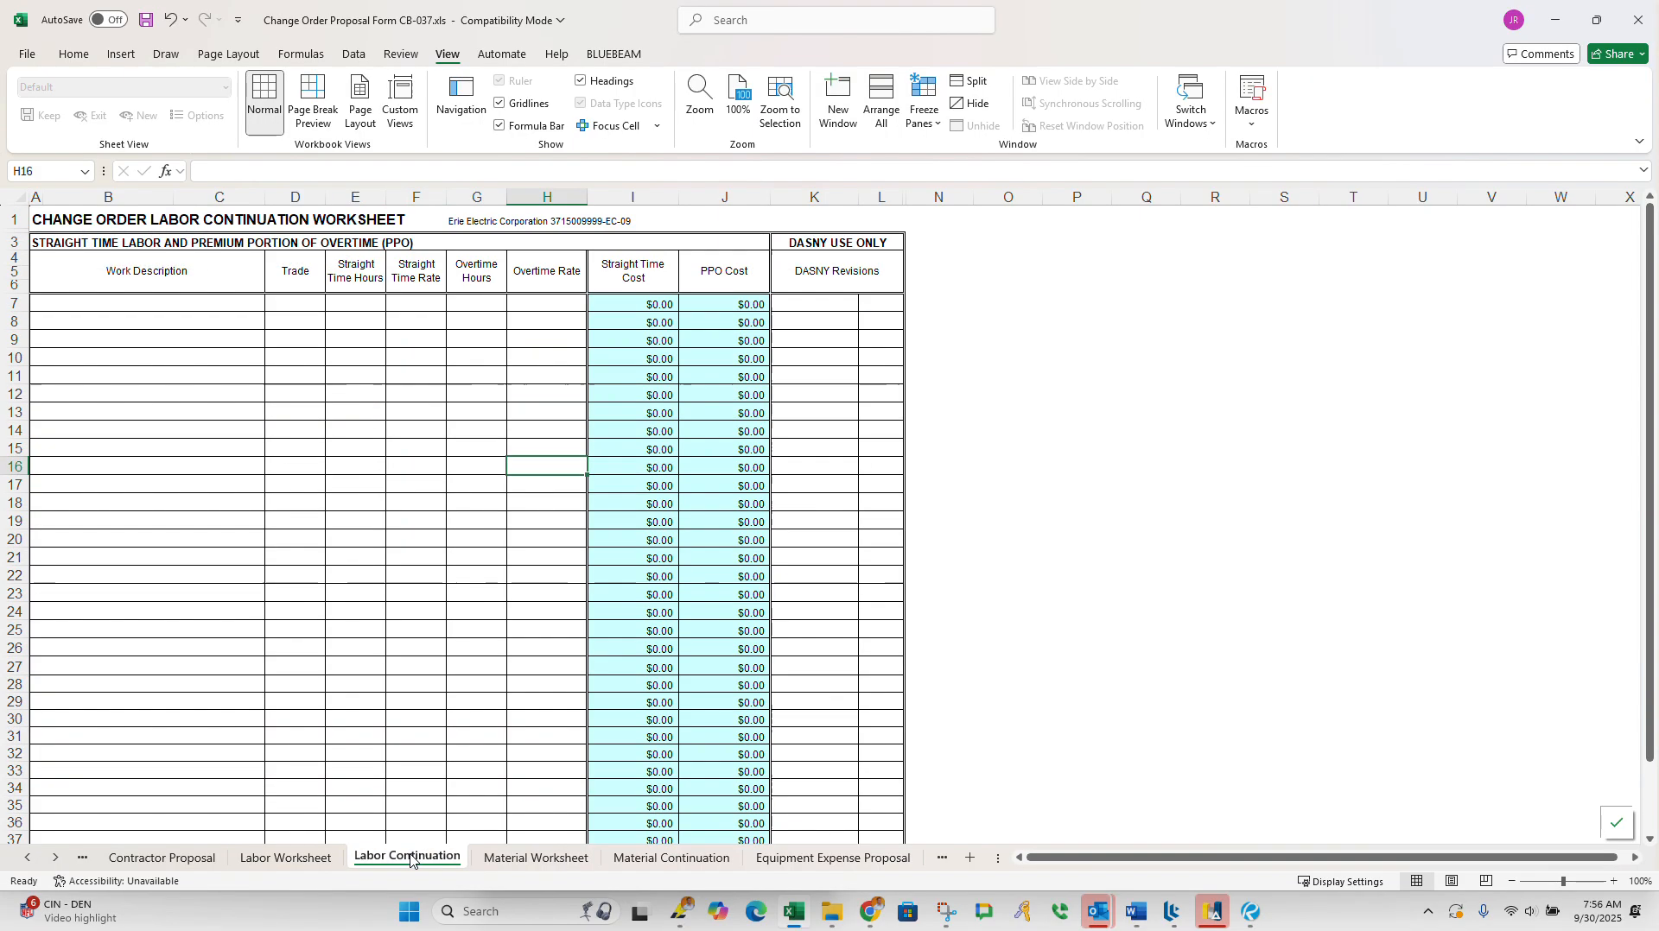
{"action": "left_click", "coordinate": [523, 860]}
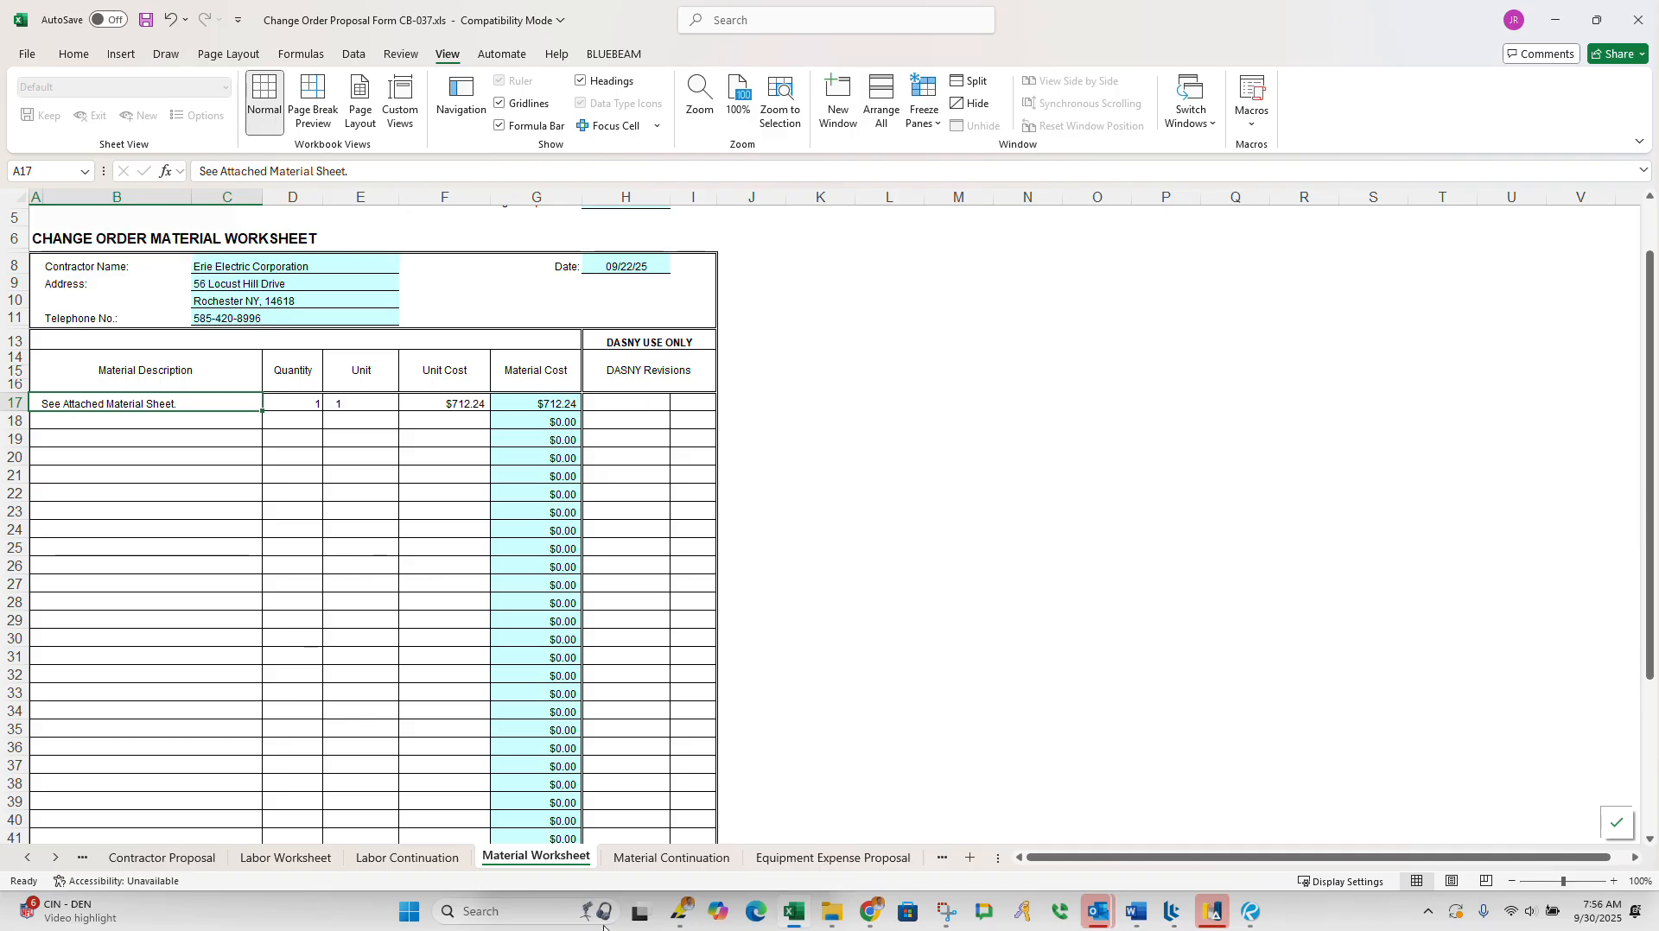
{"action": "scroll", "coordinate": [411, 586], "scroll_direction": "up", "scroll_amount": 2}
{"action": "scroll", "coordinate": [406, 592], "scroll_direction": "down", "scroll_amount": 2}
{"action": "left_click", "coordinate": [654, 858]}
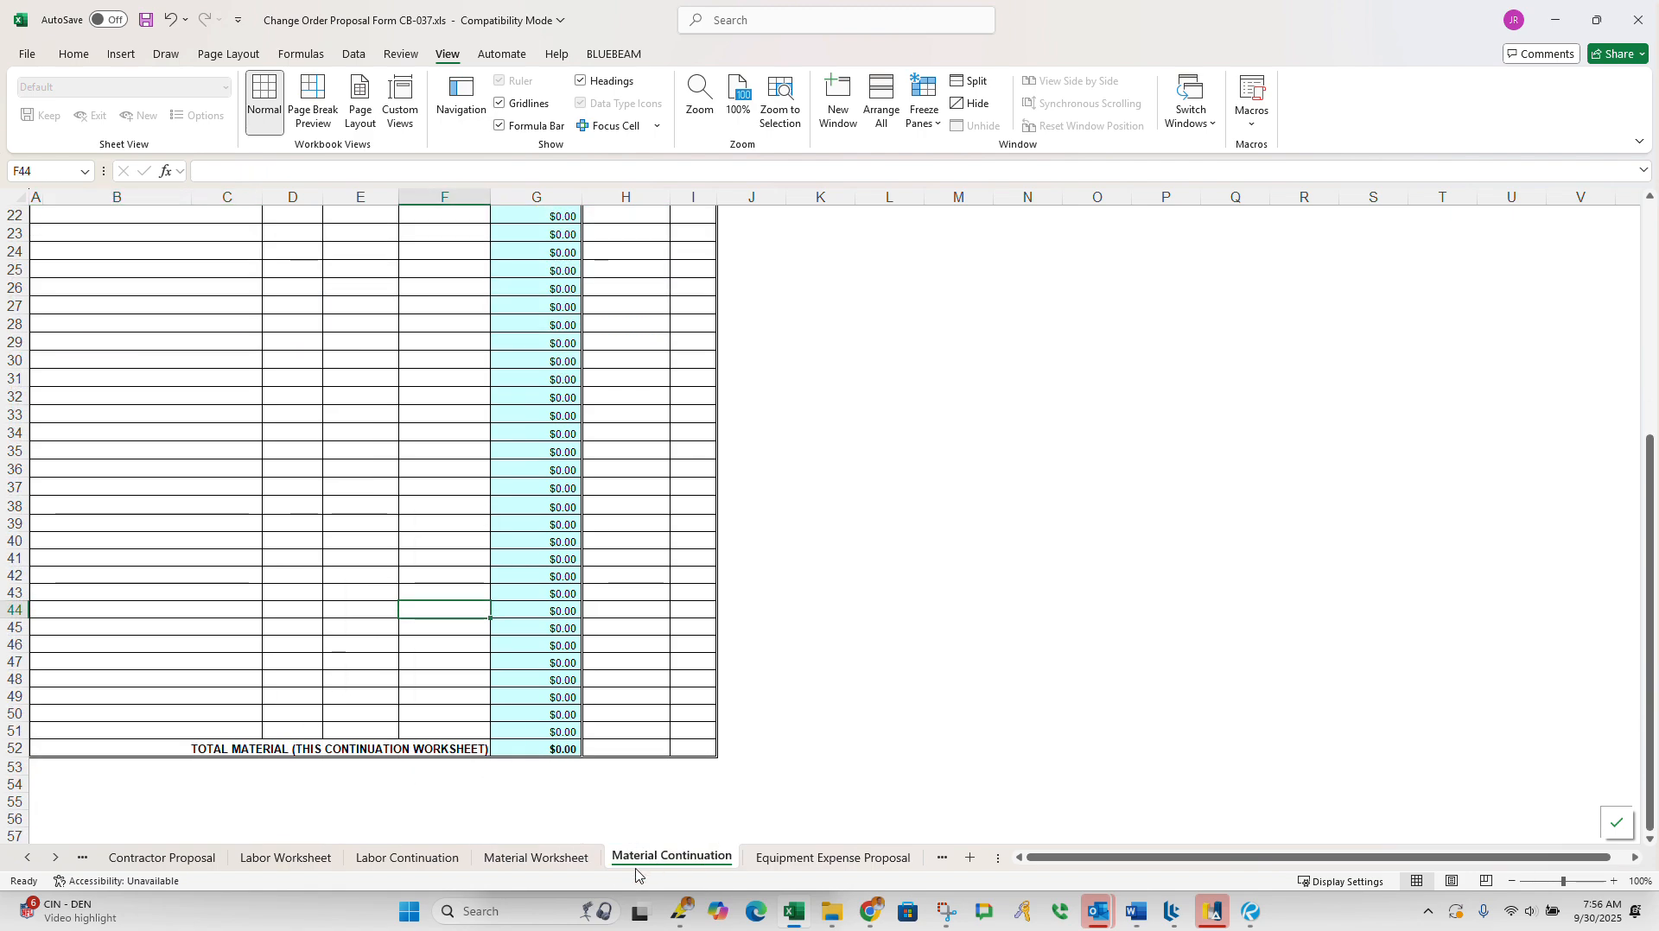
{"action": "left_click", "coordinate": [543, 860]}
{"action": "left_click", "coordinate": [832, 858]}
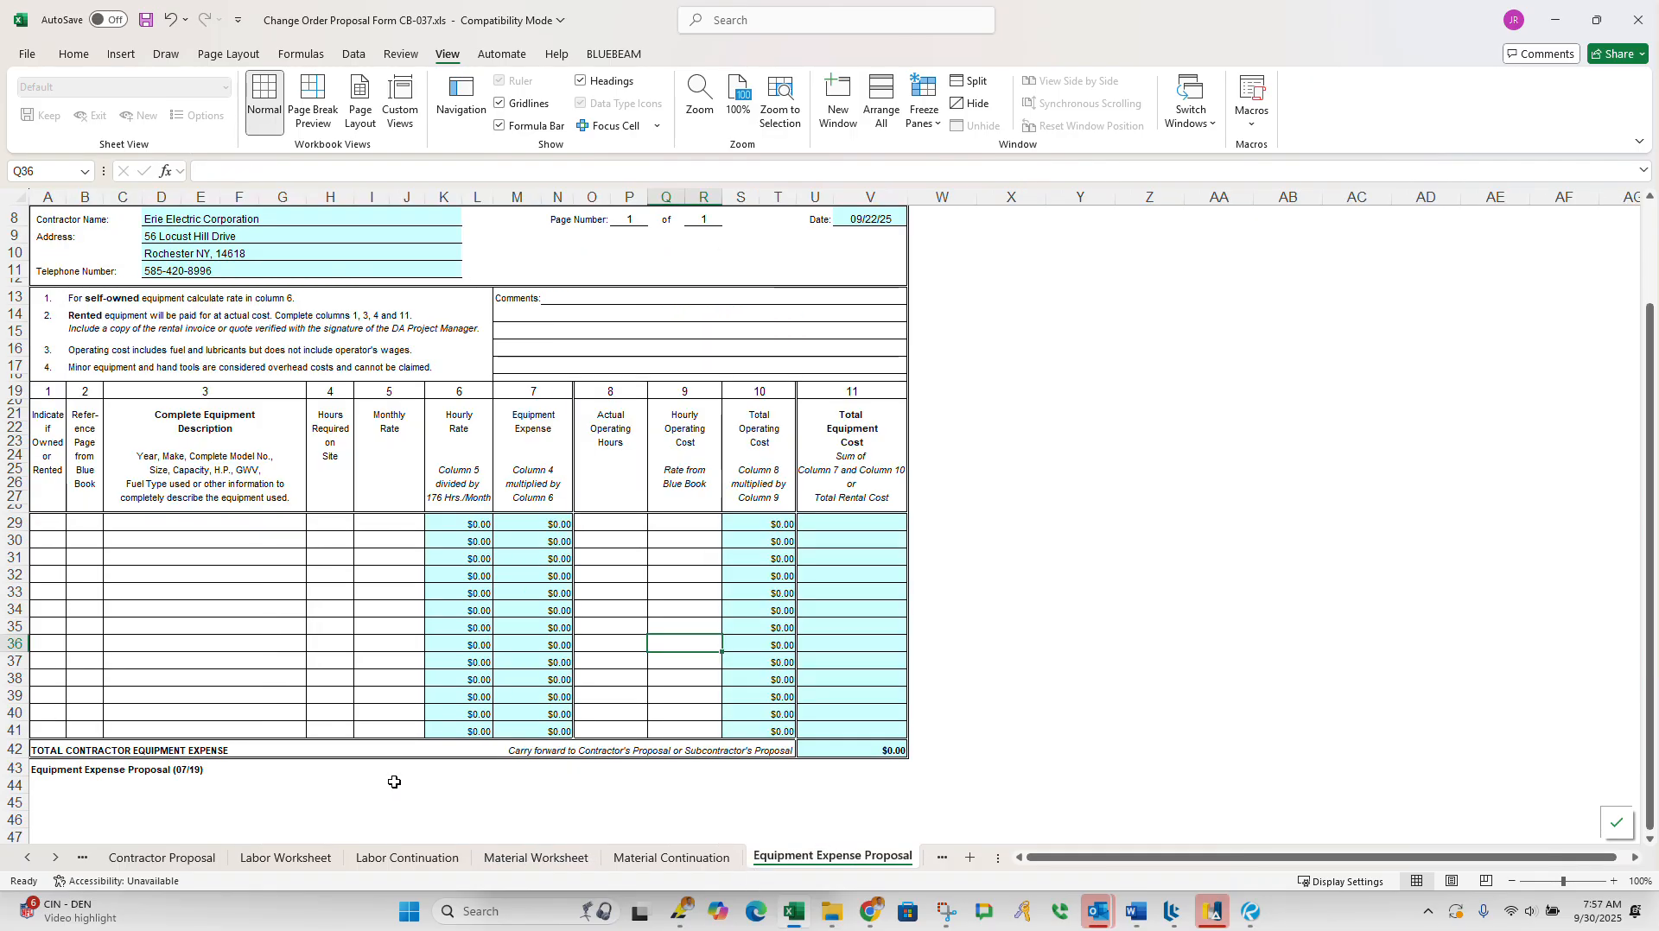
{"action": "left_click", "coordinate": [214, 521]}
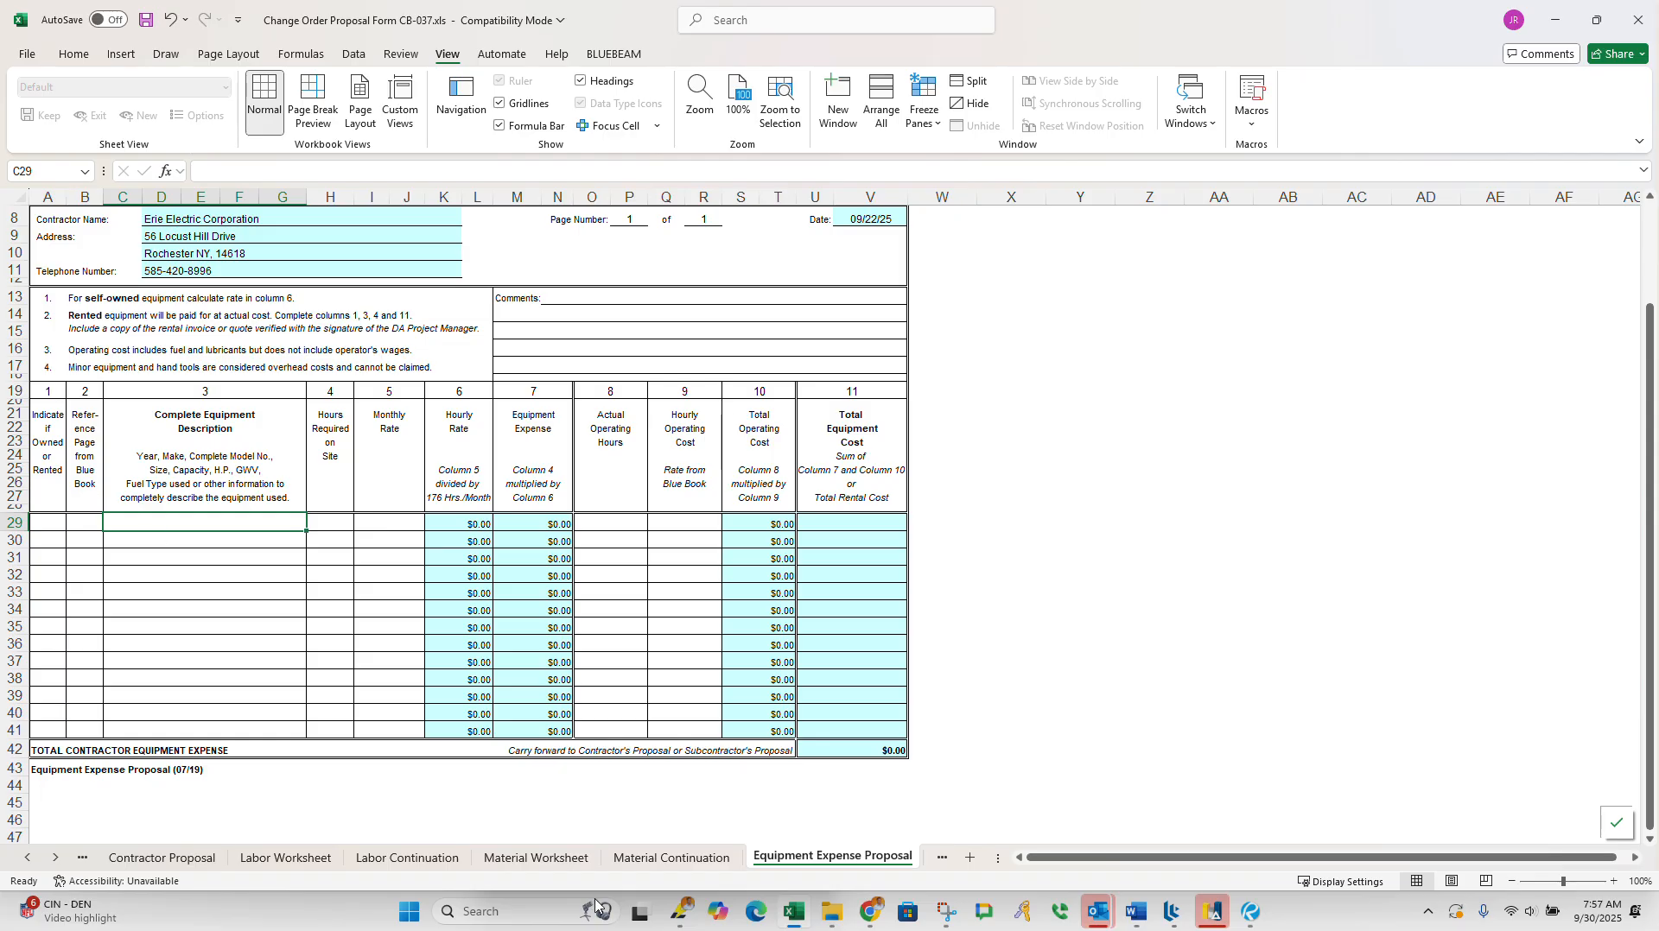
Step: Look over the Unit Prices worksheet and go back to the Contractor Proposal summary sheet
{"action": "left_click", "coordinate": [941, 857]}
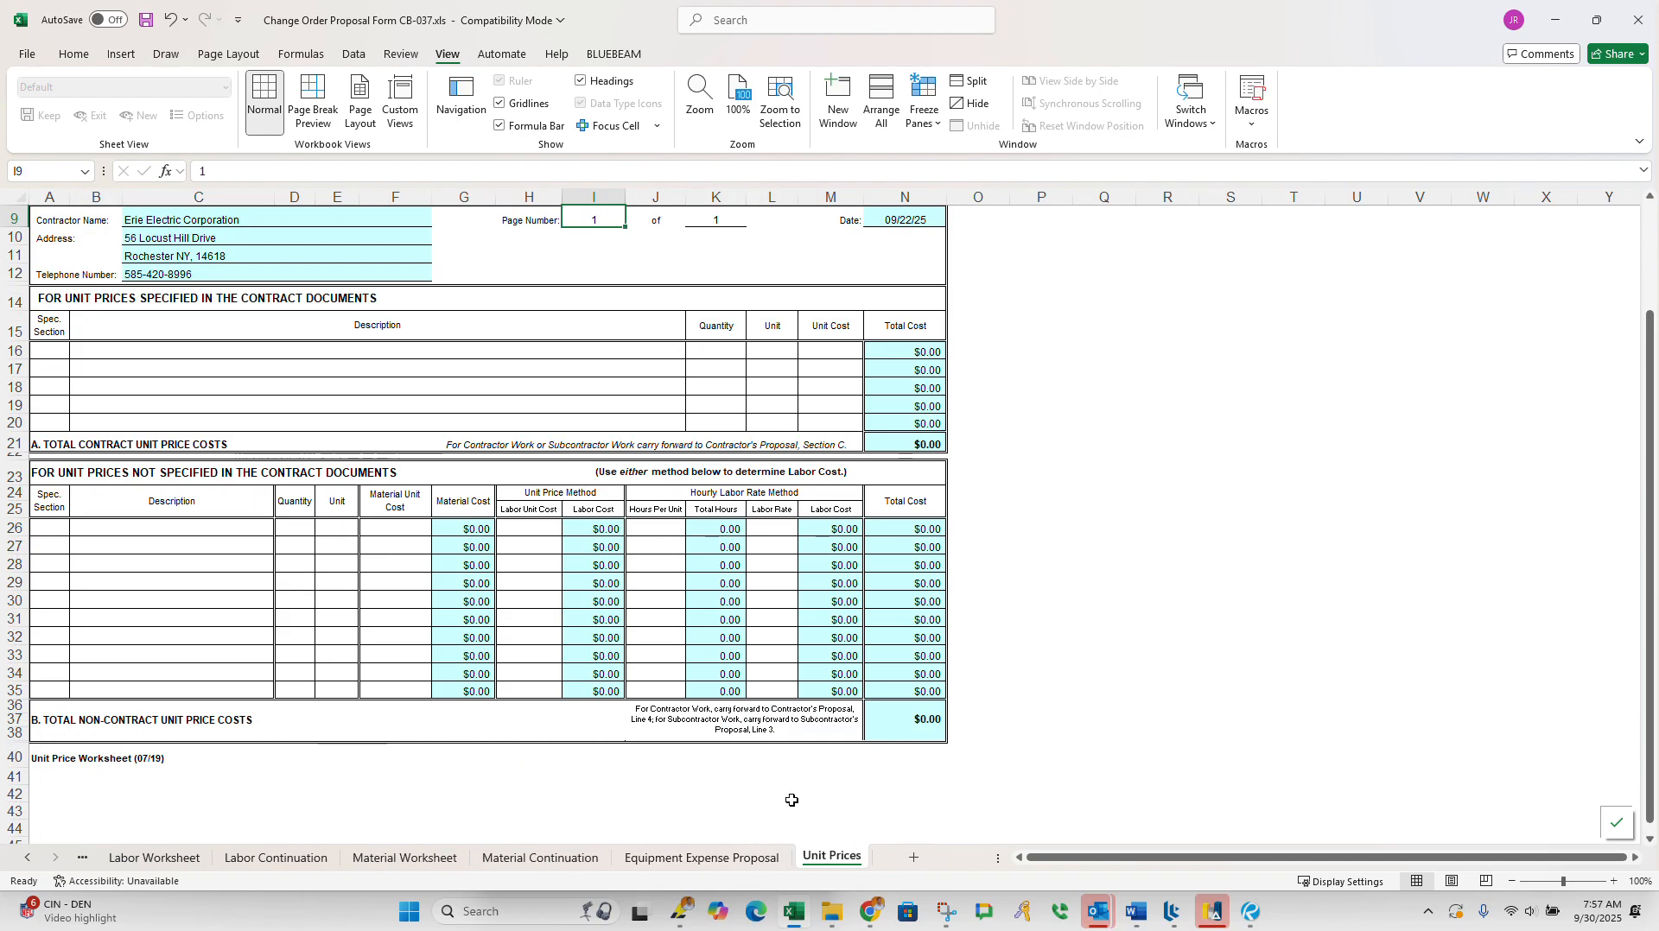
{"action": "scroll", "coordinate": [559, 646], "scroll_direction": "up", "scroll_amount": 3}
{"action": "scroll", "coordinate": [559, 646], "scroll_direction": "down", "scroll_amount": 3}
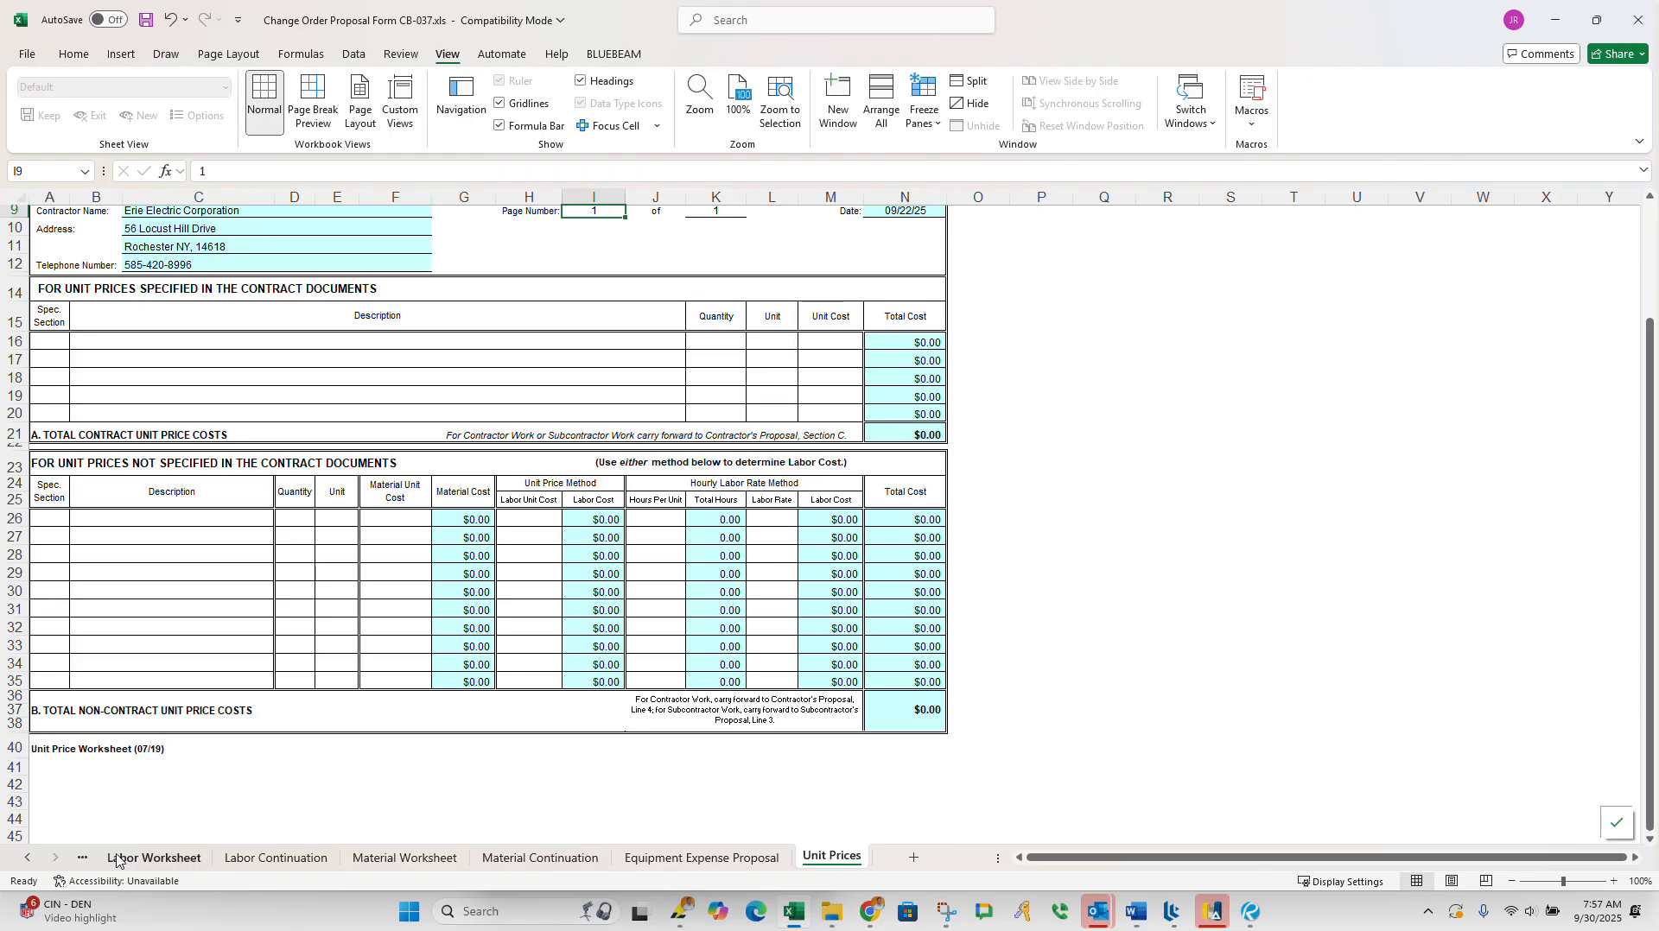
{"action": "scroll", "coordinate": [129, 609], "scroll_direction": "up", "scroll_amount": 3}
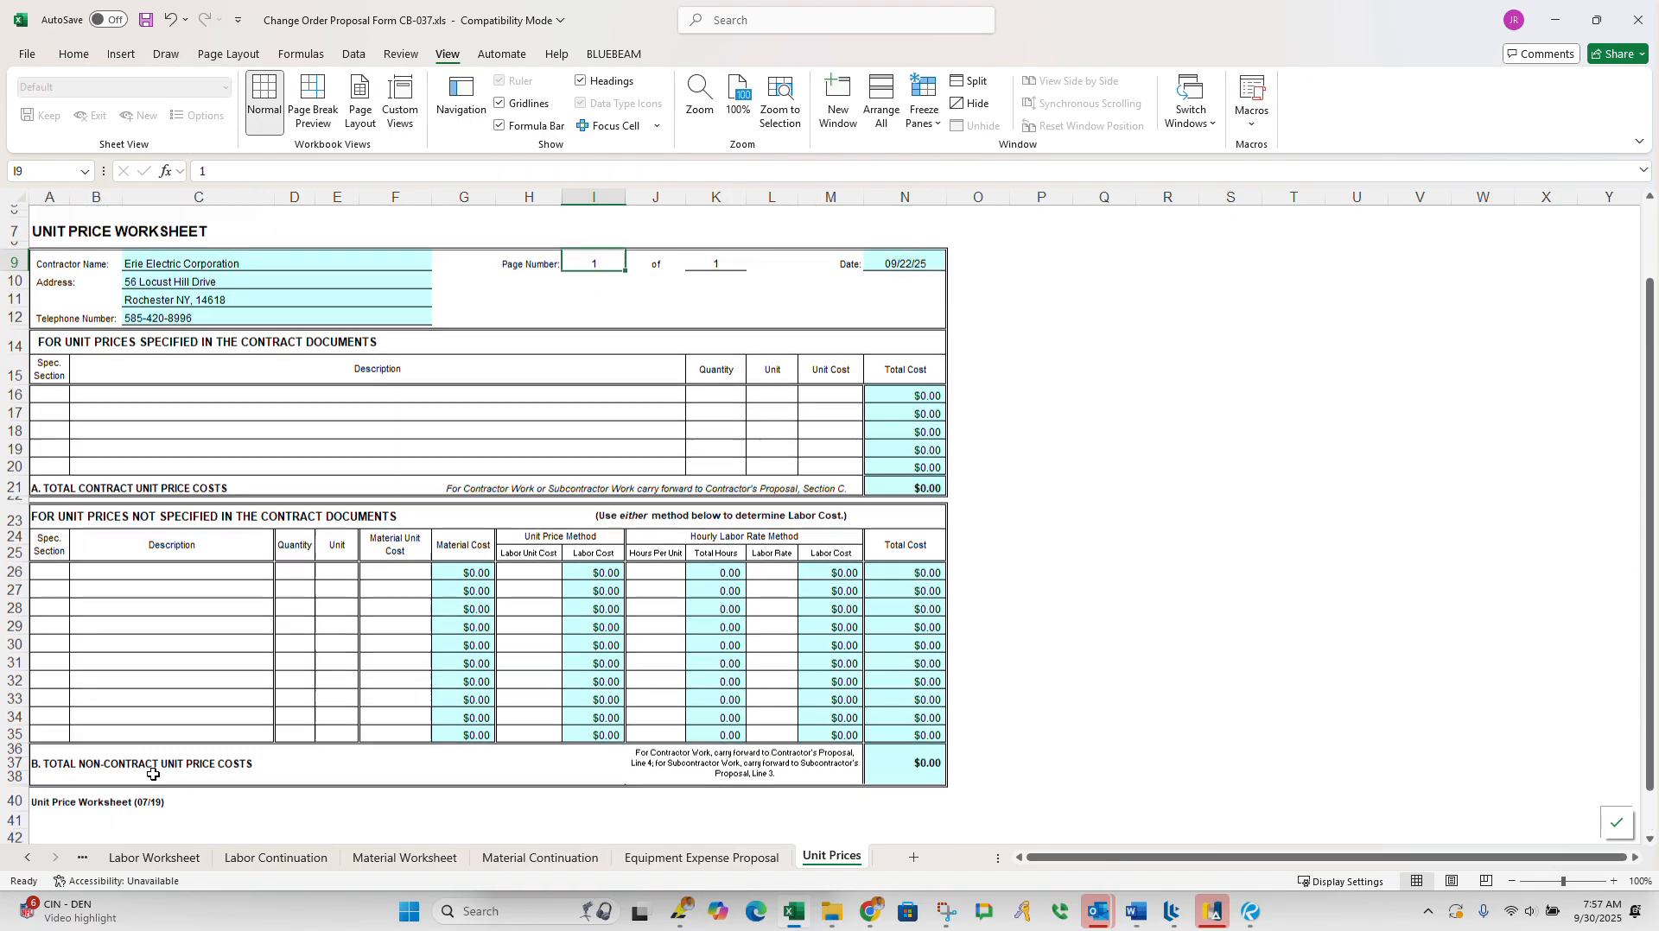
{"action": "scroll", "coordinate": [61, 752], "scroll_direction": "down", "scroll_amount": 3}
{"action": "left_click", "coordinate": [160, 860]}
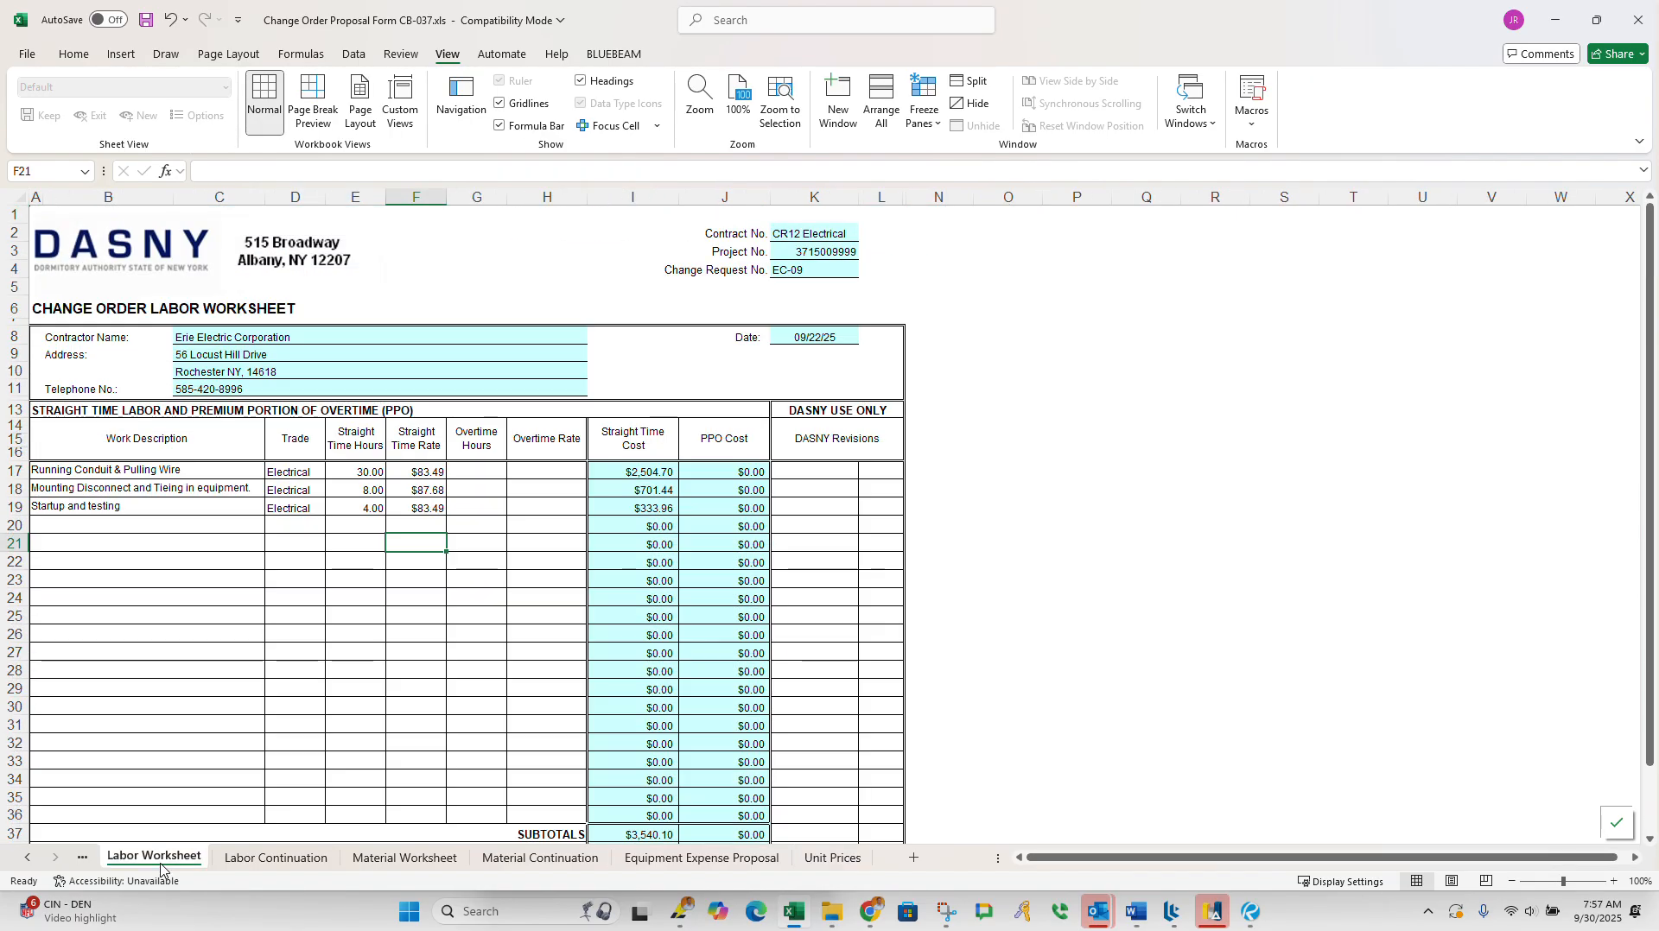
{"action": "left_click", "coordinate": [83, 858]}
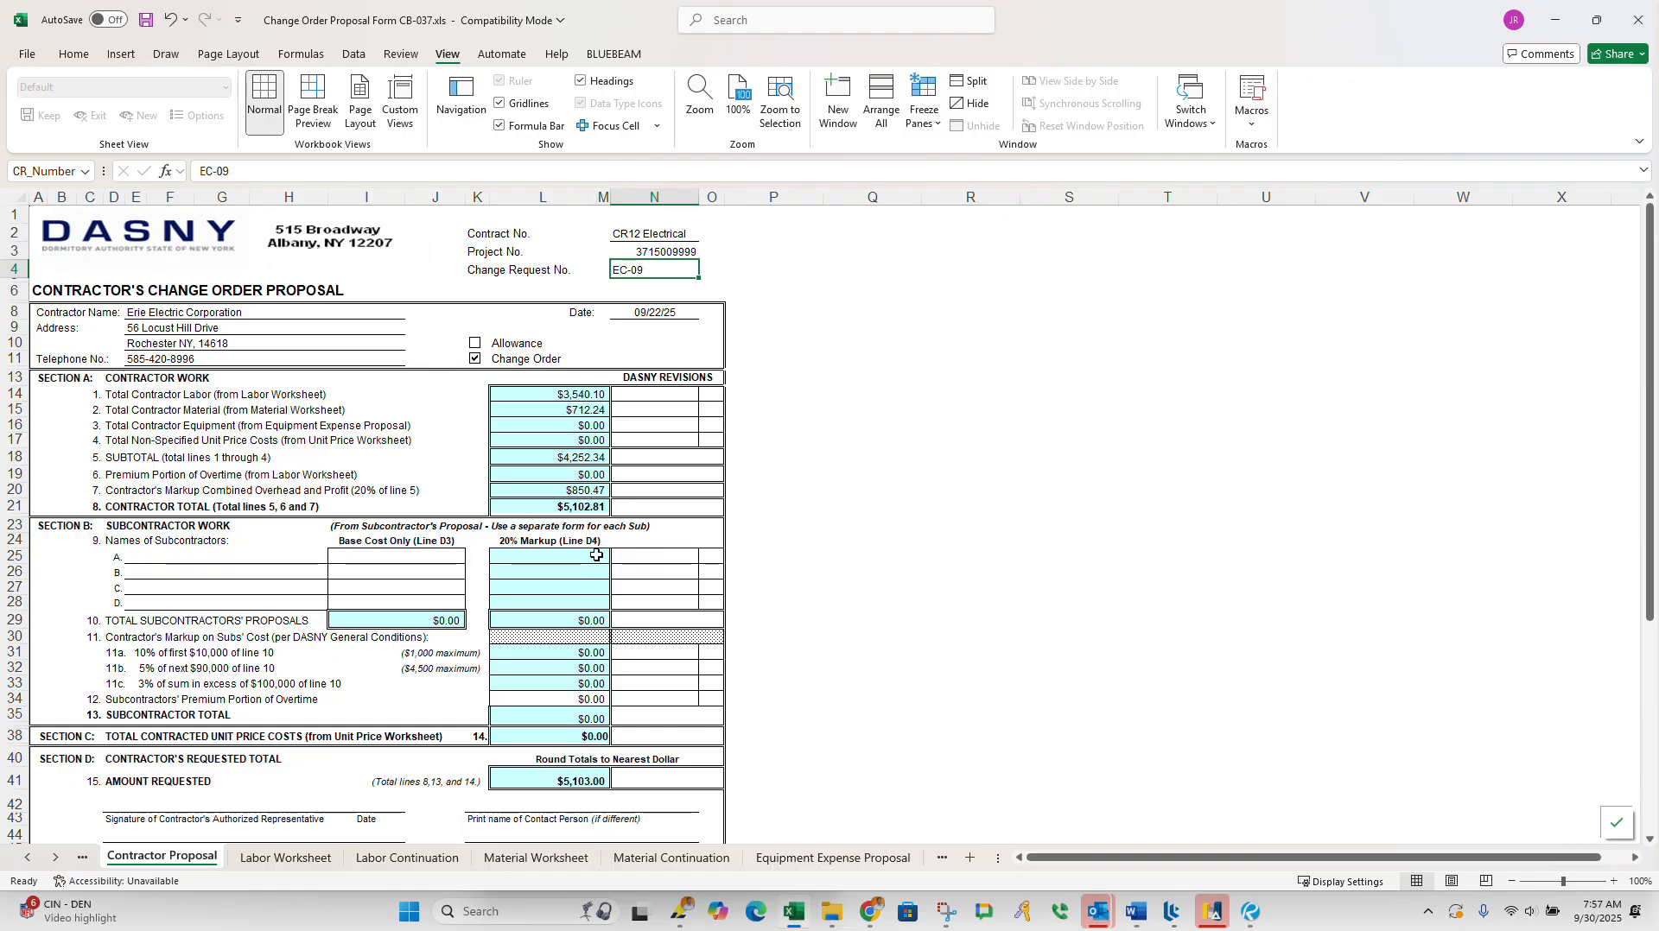
Step: Look over the Contractor Proposal summary and set the print scope to the entire workbook
{"action": "scroll", "coordinate": [599, 510], "scroll_direction": "down", "scroll_amount": 4}
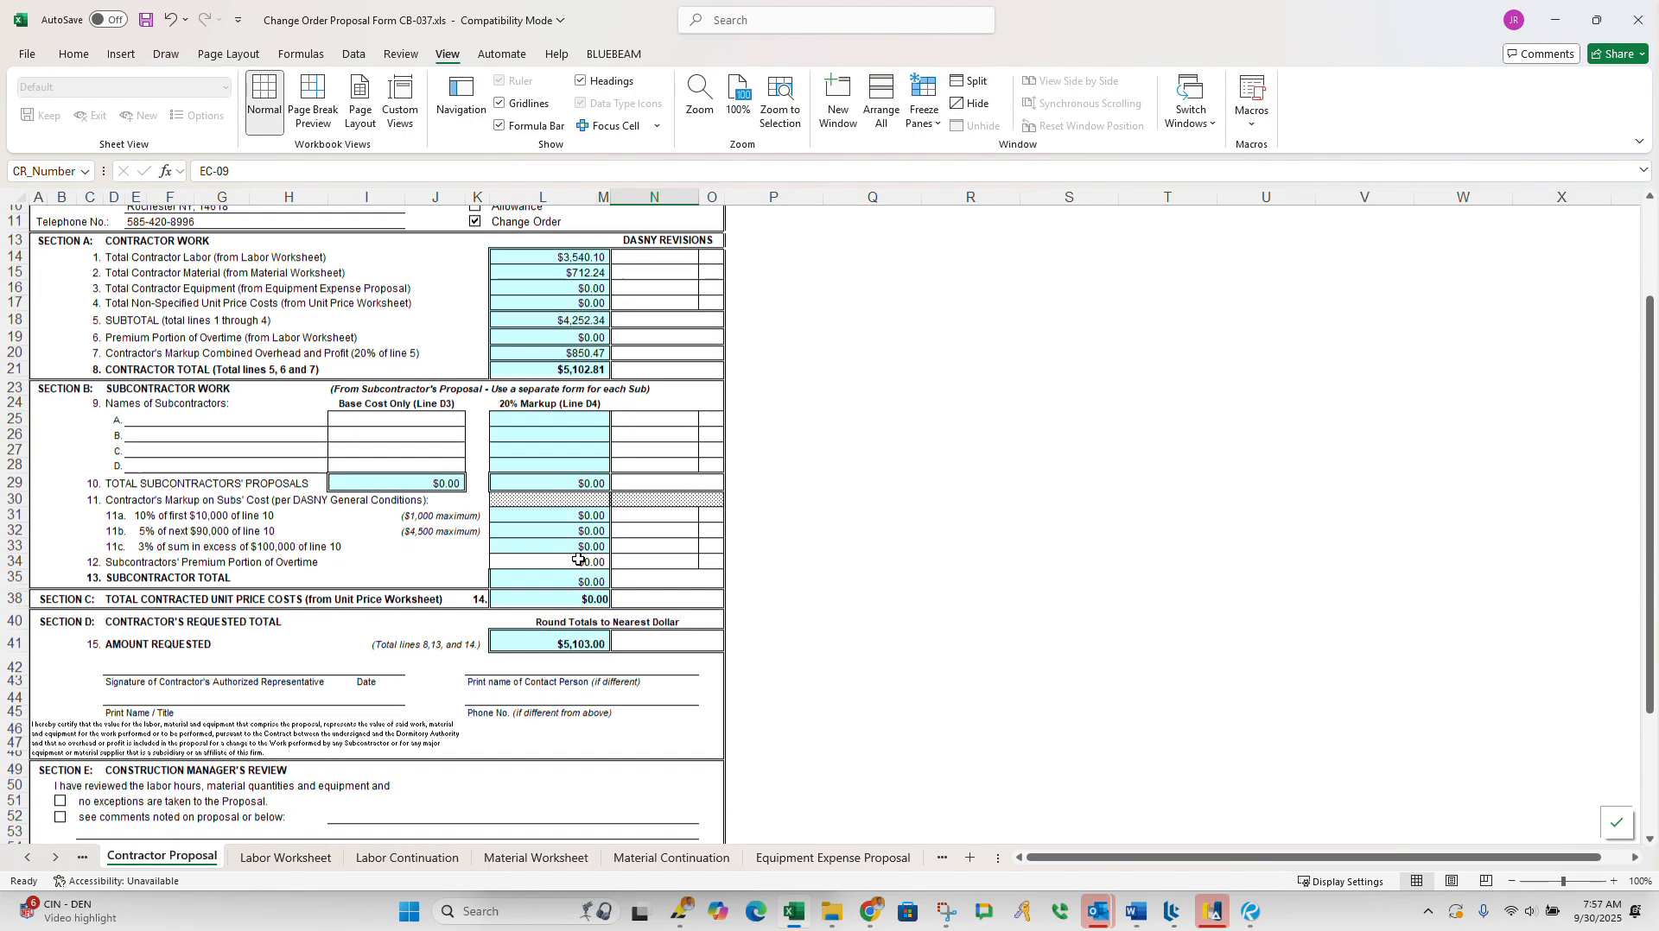
{"action": "scroll", "coordinate": [406, 730], "scroll_direction": "down", "scroll_amount": 6}
{"action": "scroll", "coordinate": [297, 774], "scroll_direction": "up", "scroll_amount": 11}
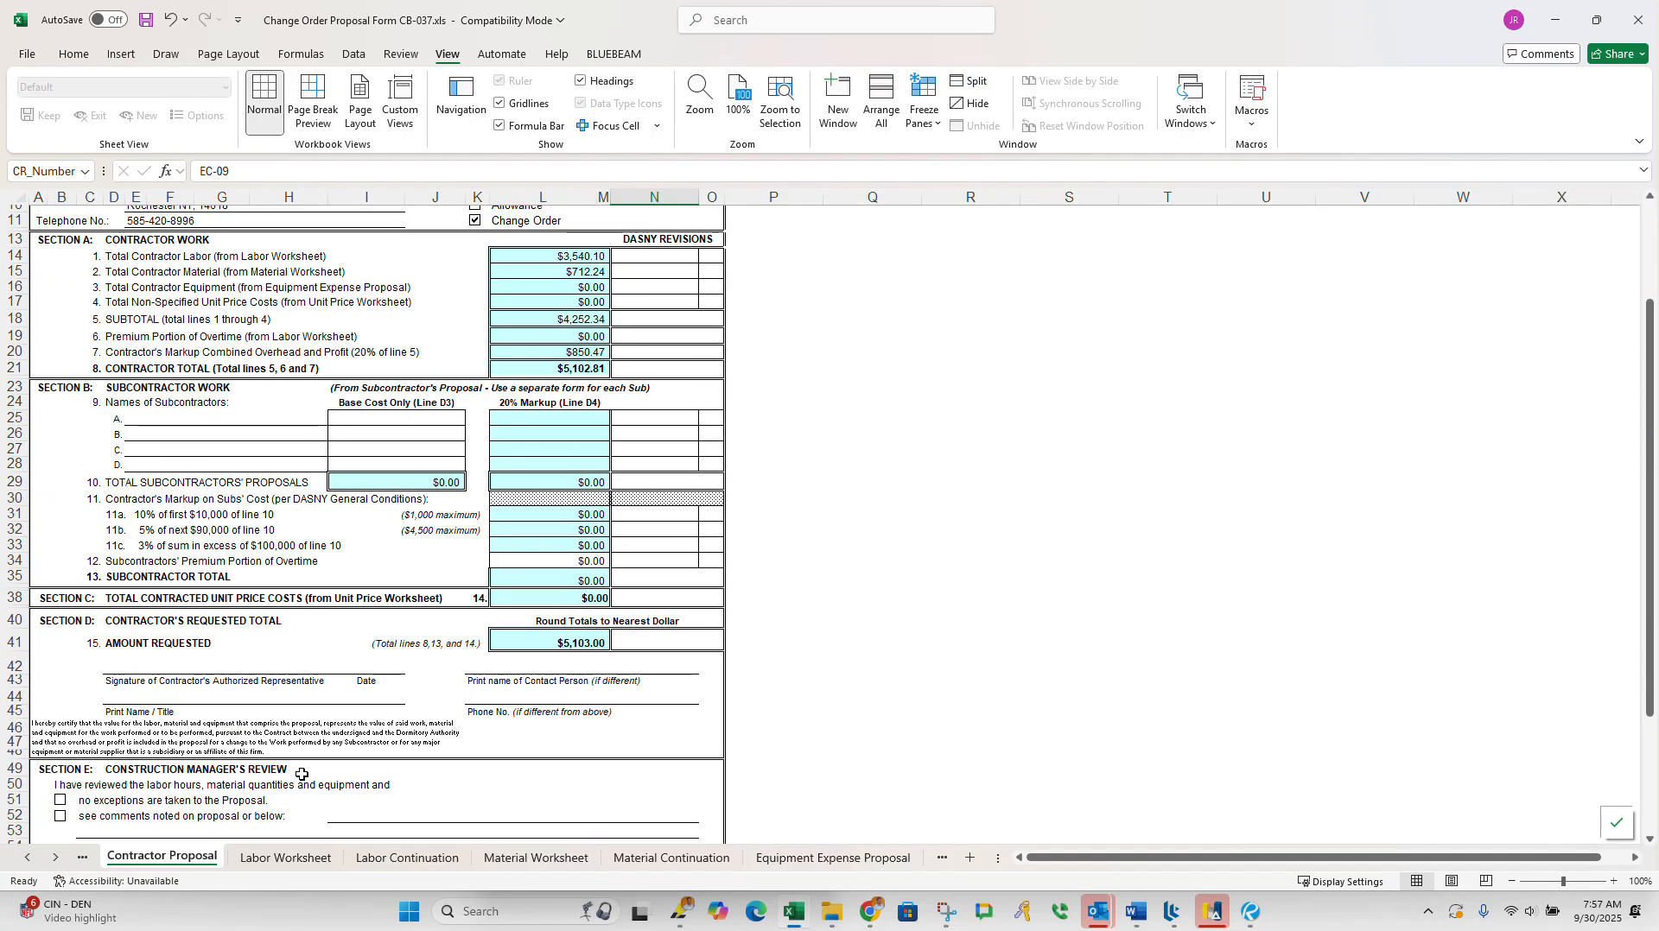
{"action": "left_click", "coordinate": [27, 54]}
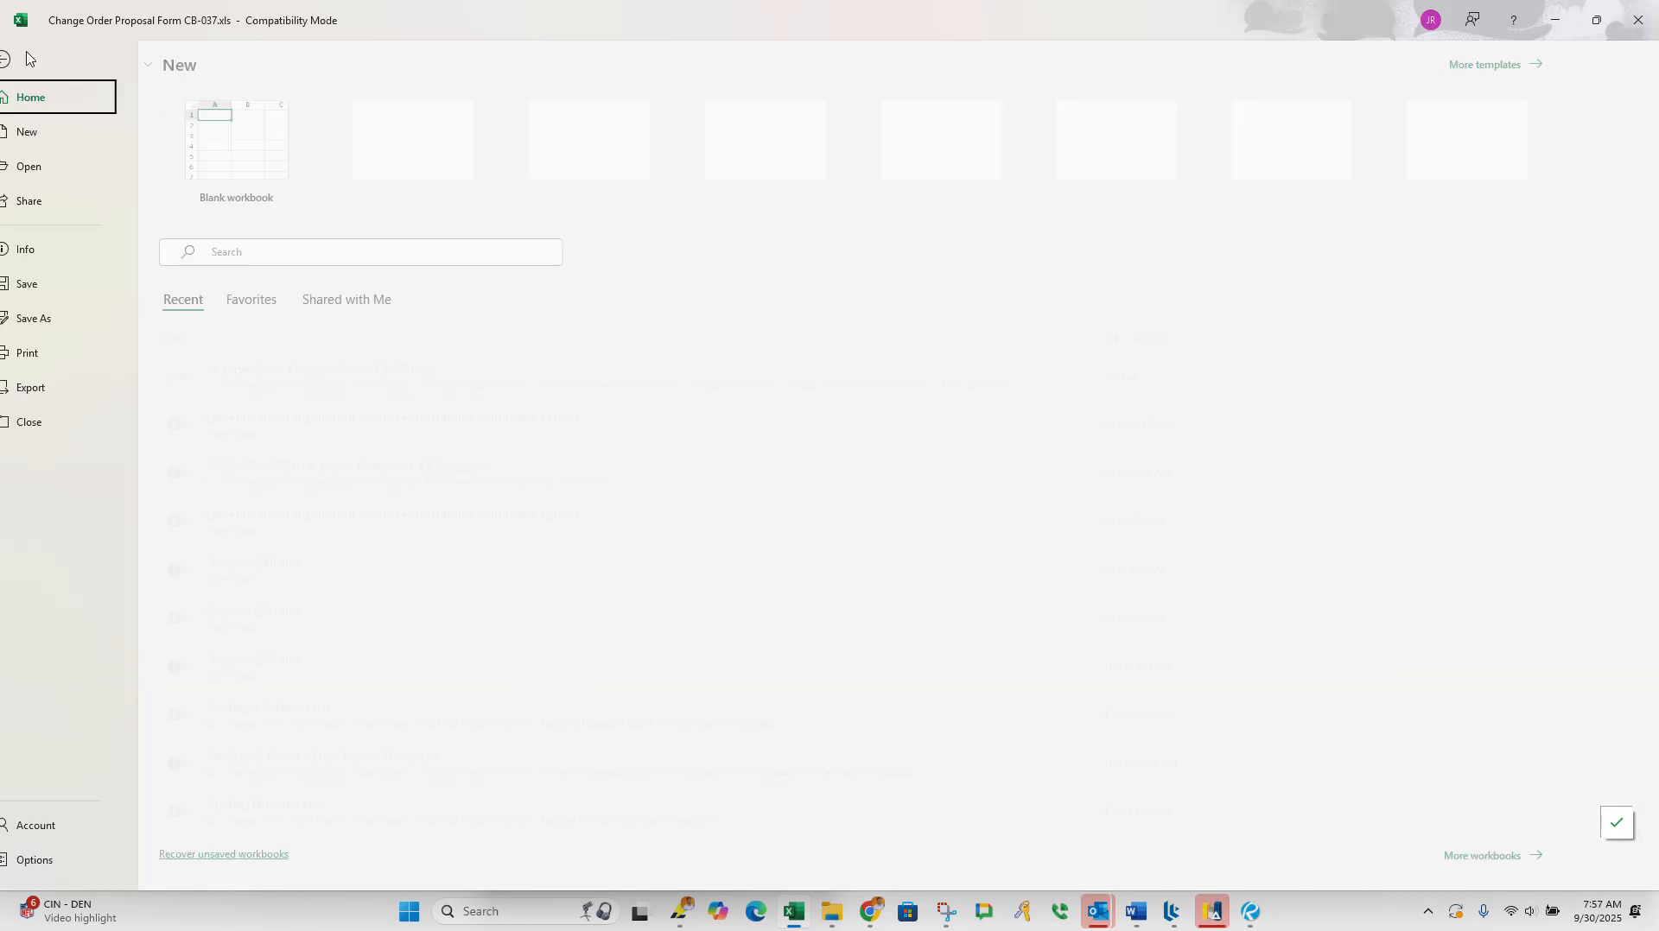
{"action": "left_click", "coordinate": [59, 359]}
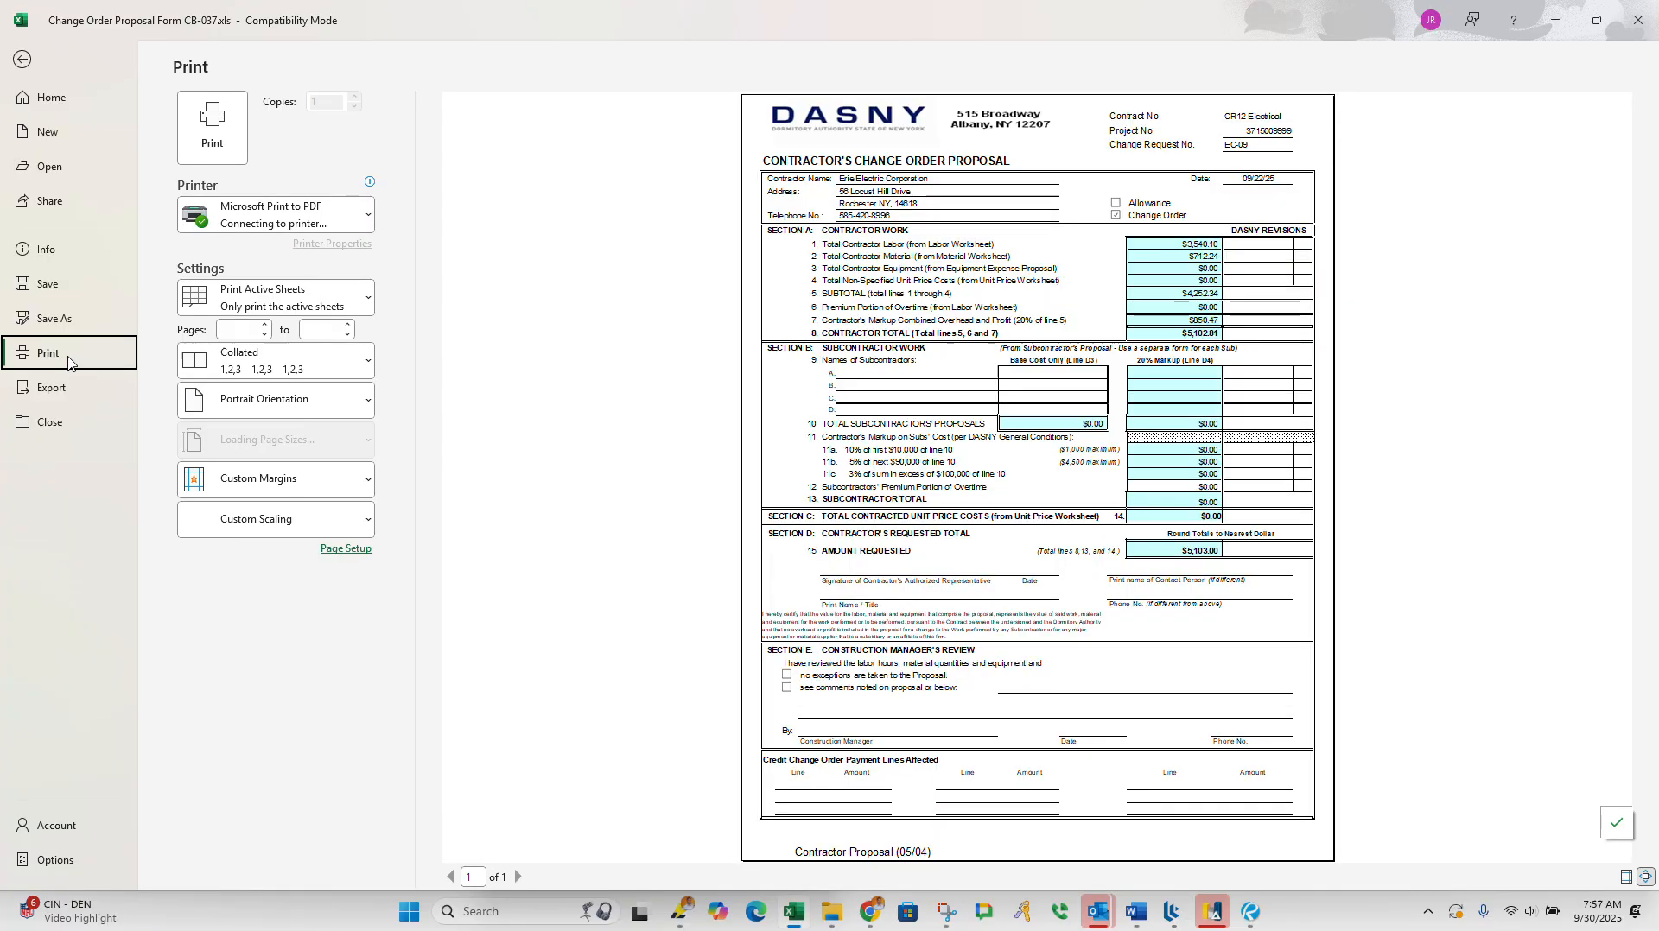
{"action": "left_click", "coordinate": [335, 310]}
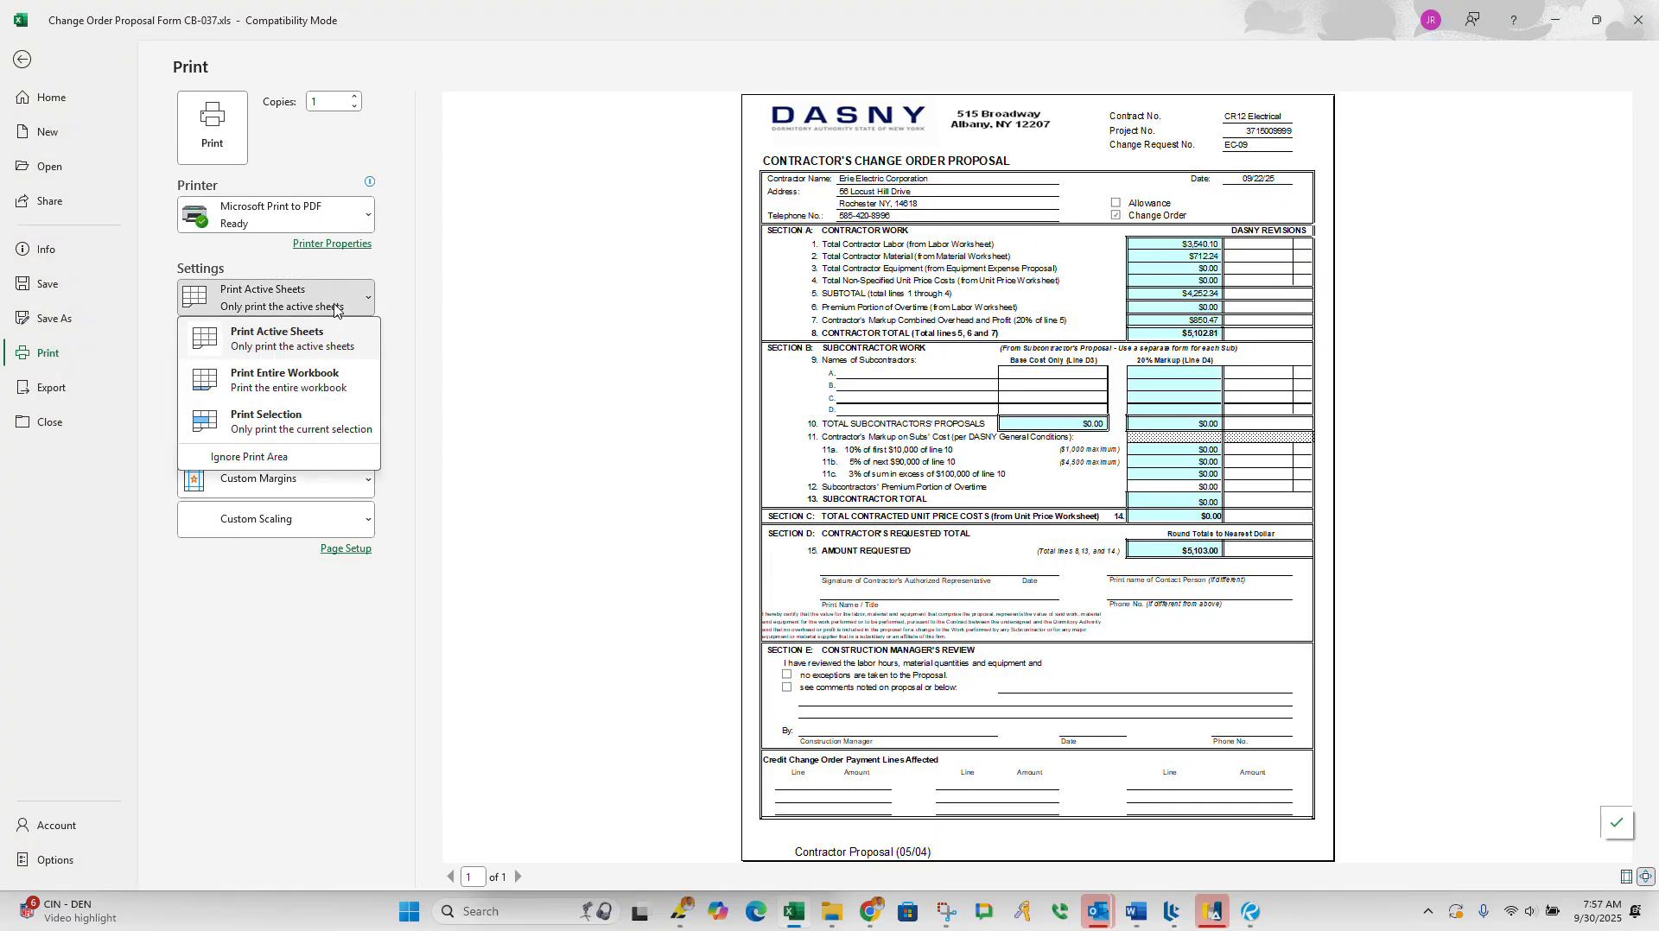
{"action": "left_click", "coordinate": [345, 384]}
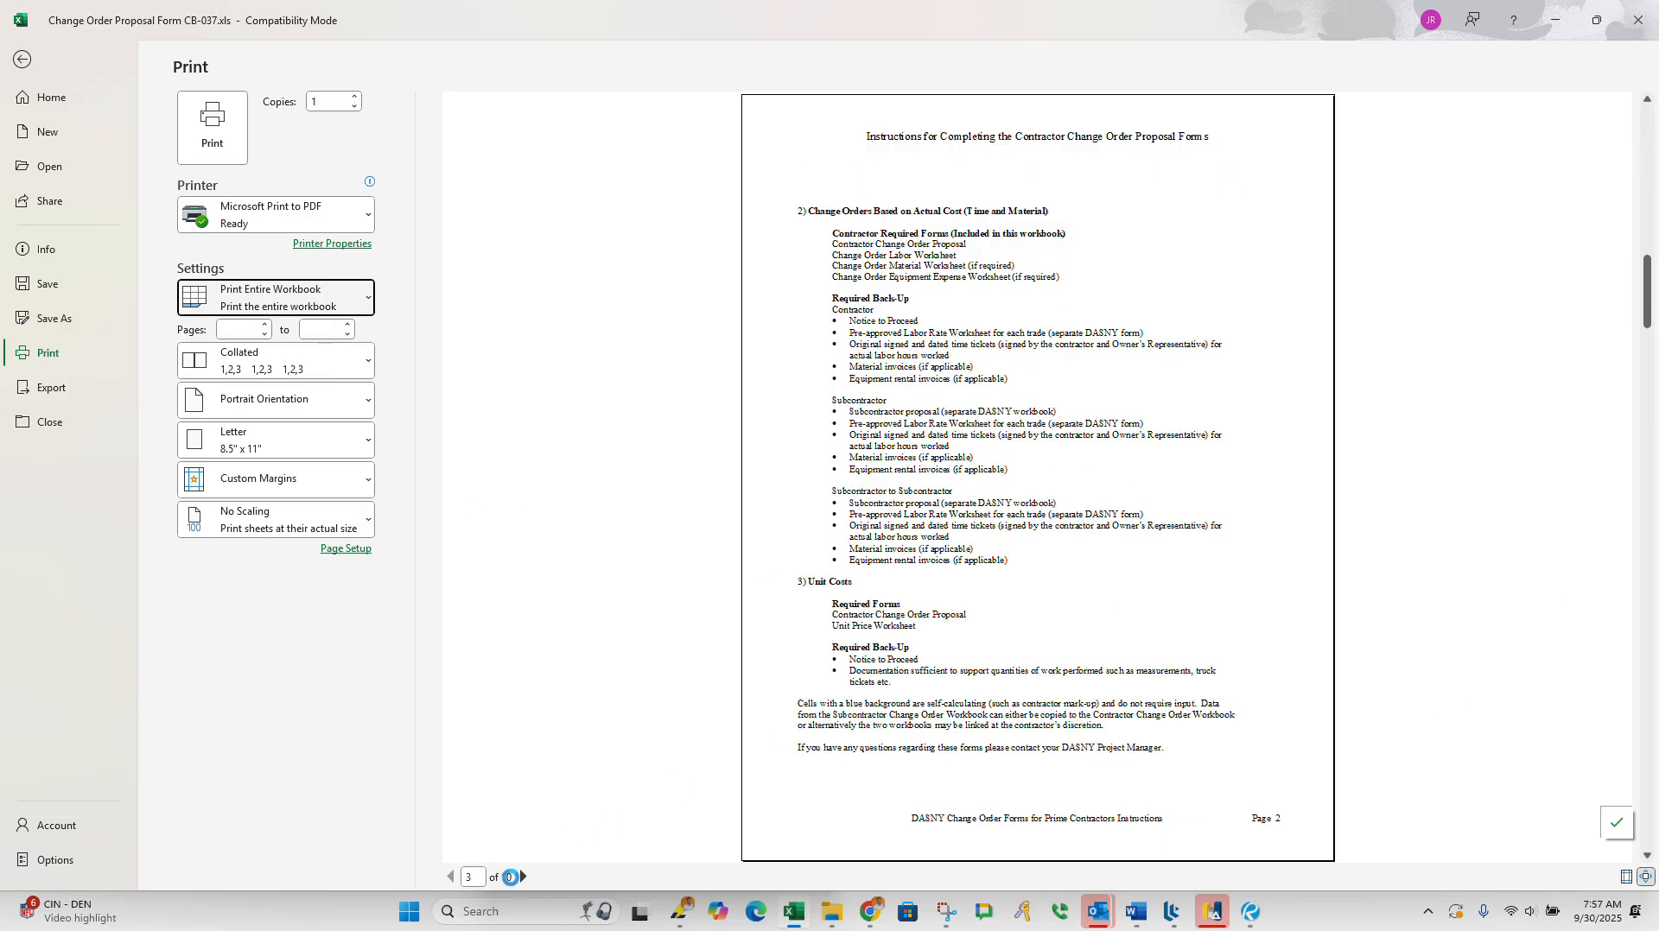
Step: Page through the preview of the workbook's sheets and print the entire workbook with Microsoft Print to PDF
{"action": "scroll", "coordinate": [550, 815], "scroll_direction": "down", "scroll_amount": 3}
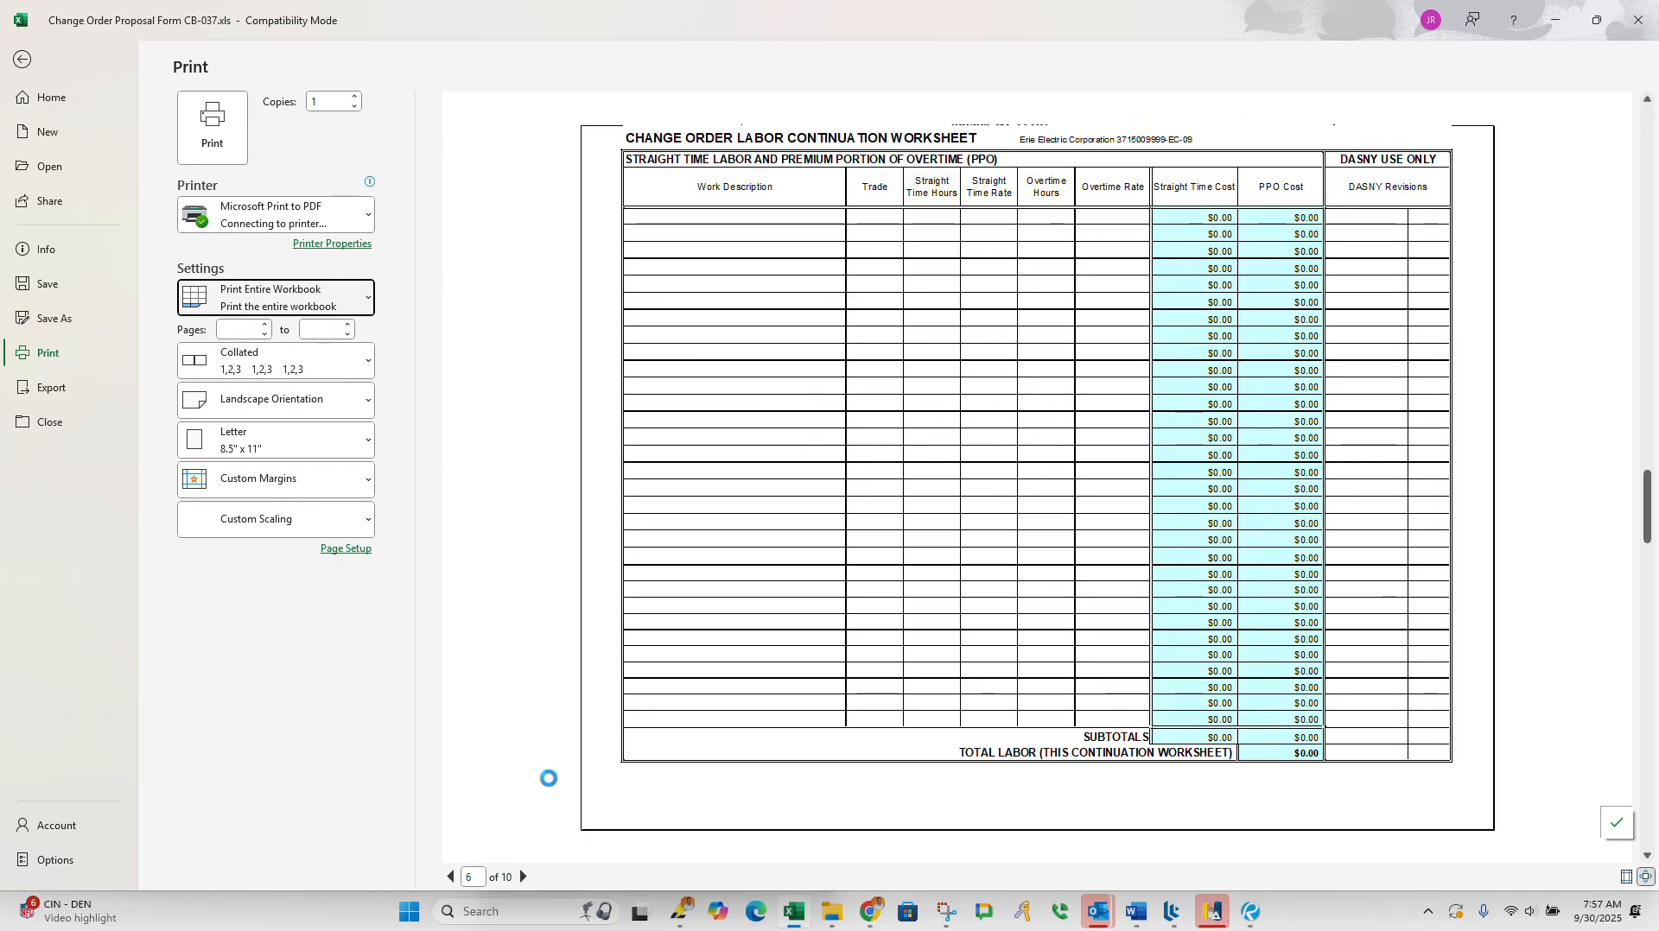
{"action": "scroll", "coordinate": [550, 786], "scroll_direction": "down", "scroll_amount": 1}
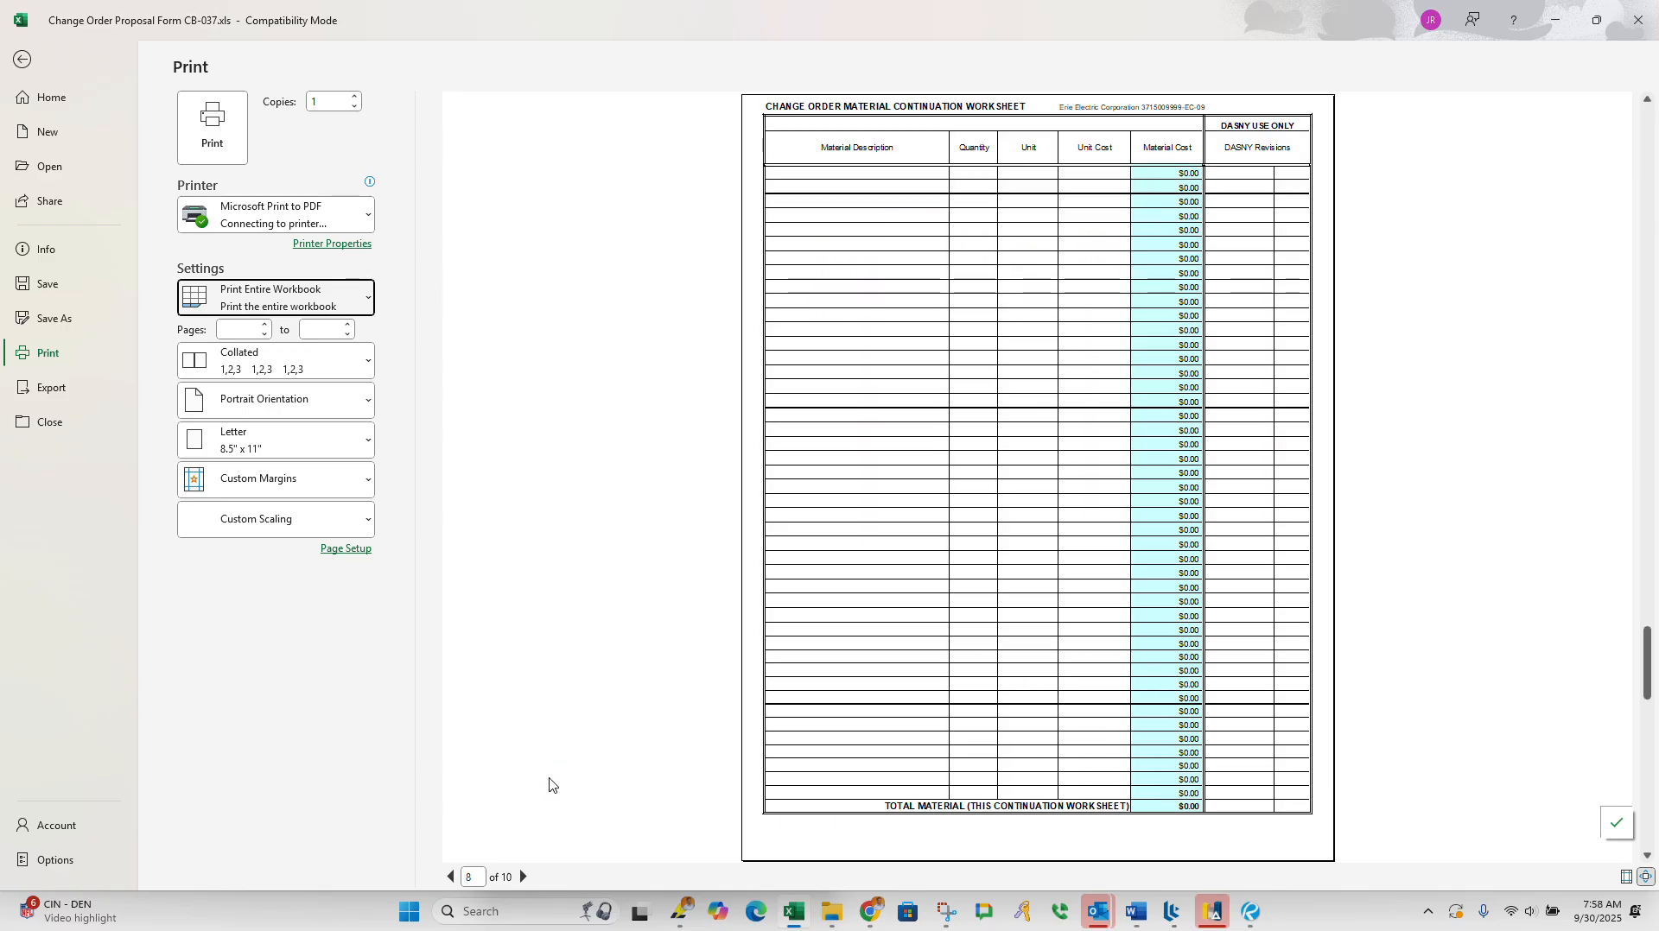
{"action": "scroll", "coordinate": [550, 785], "scroll_direction": "down", "scroll_amount": 2}
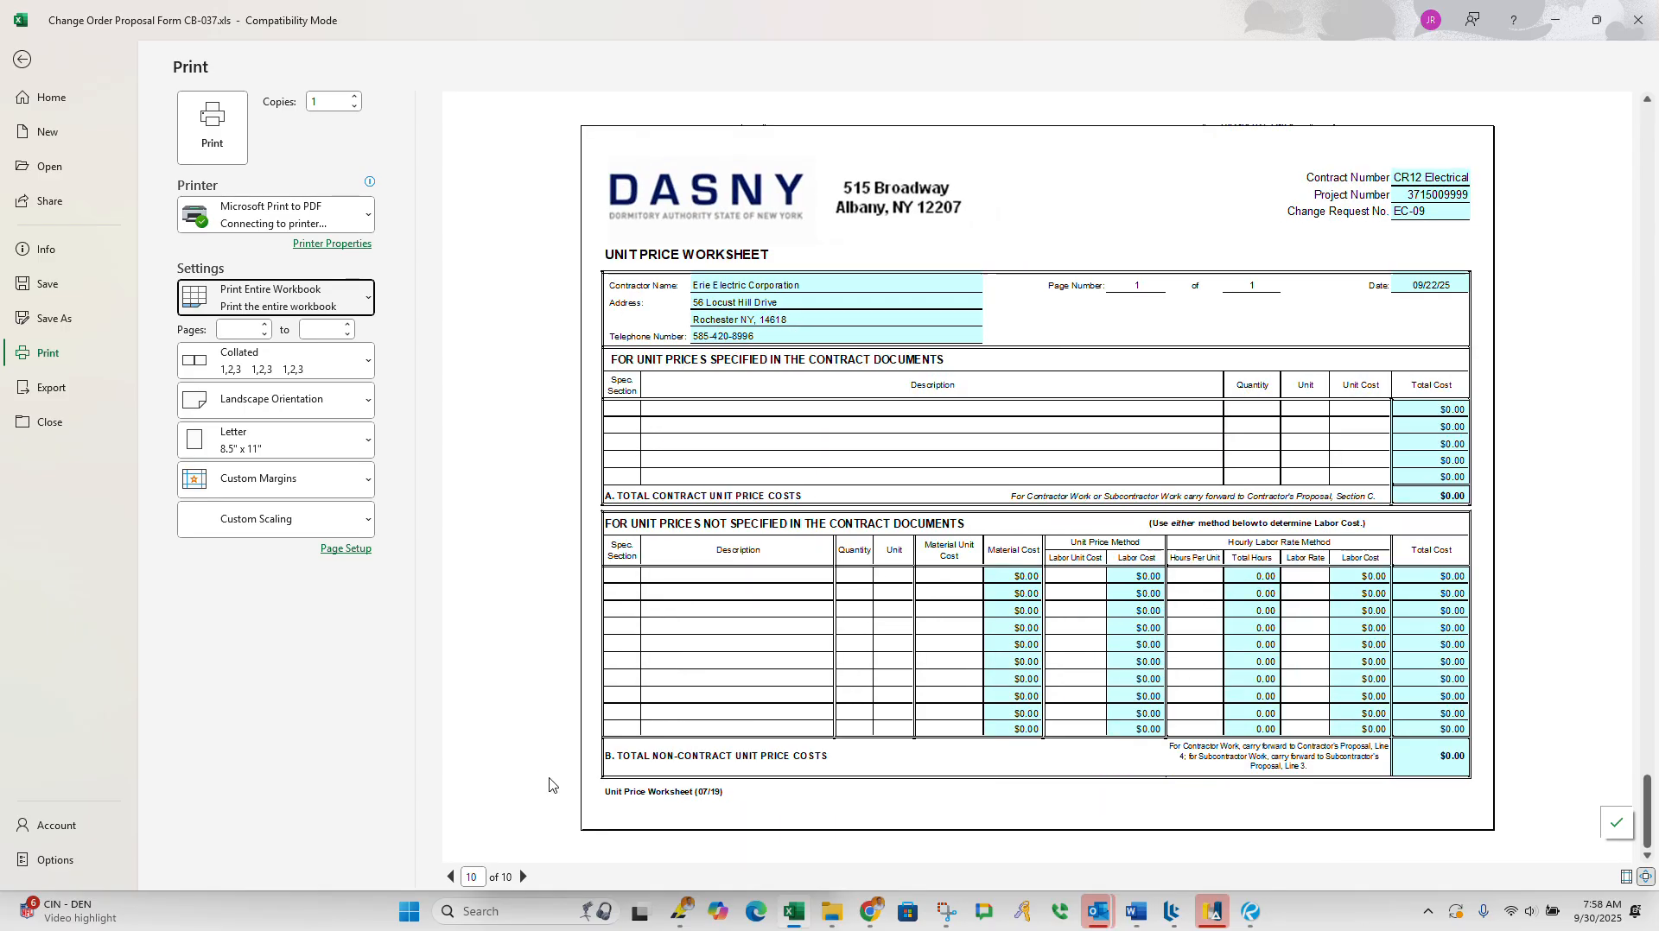
{"action": "scroll", "coordinate": [550, 784], "scroll_direction": "up", "scroll_amount": 2}
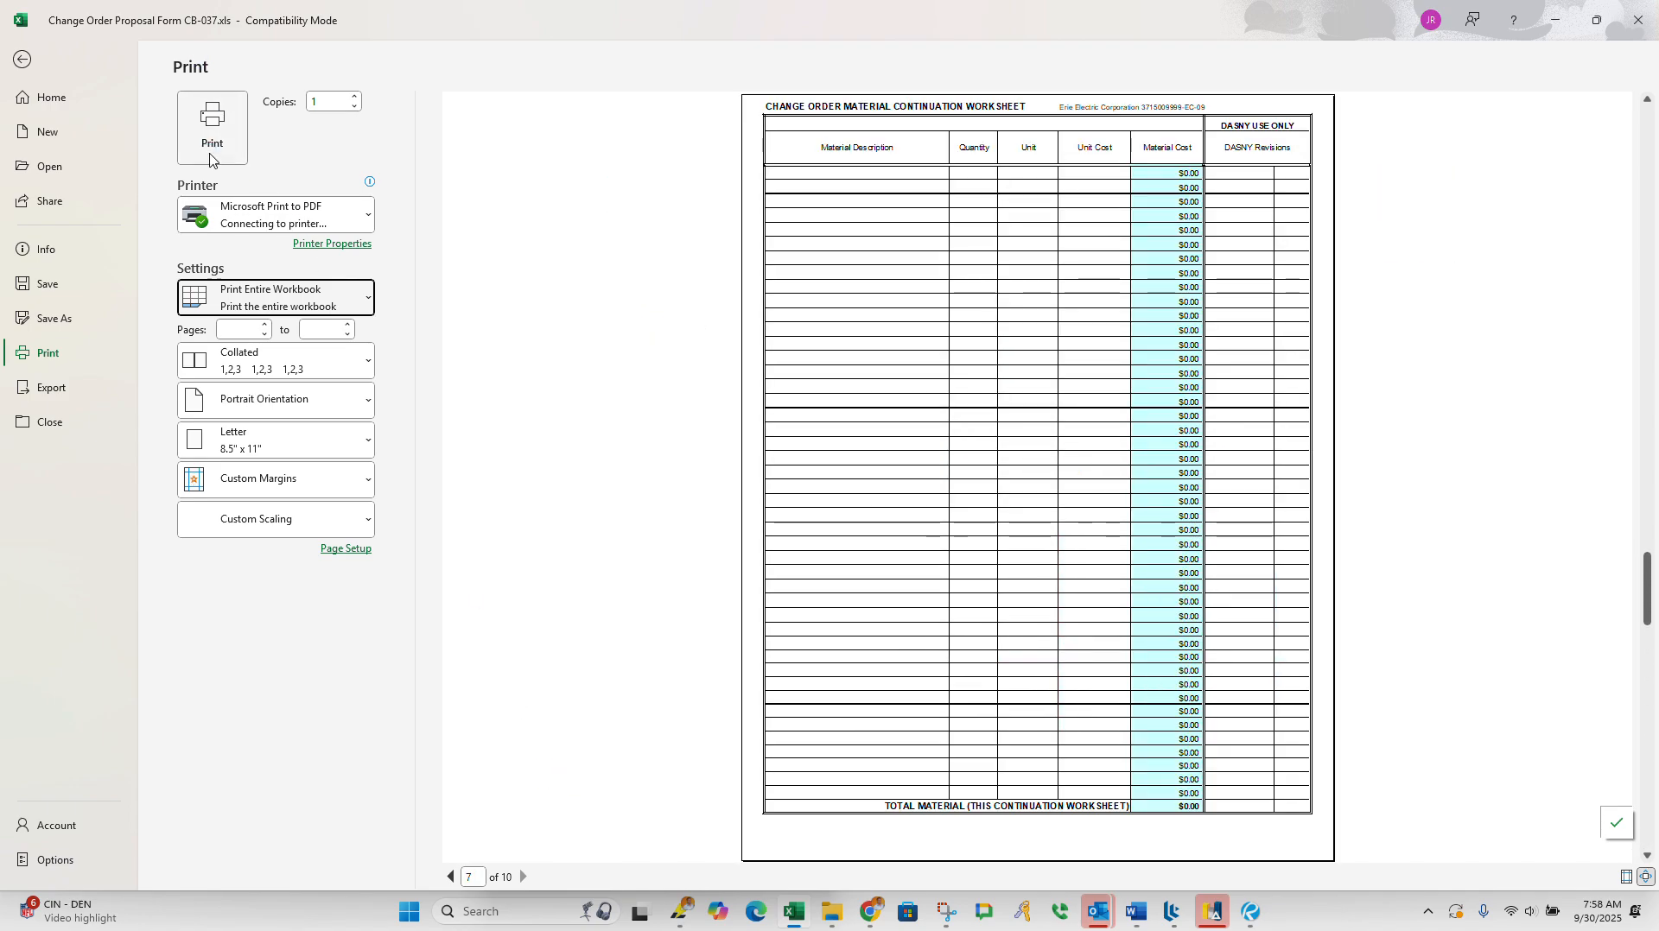
{"action": "scroll", "coordinate": [536, 289], "scroll_direction": "up", "scroll_amount": 2}
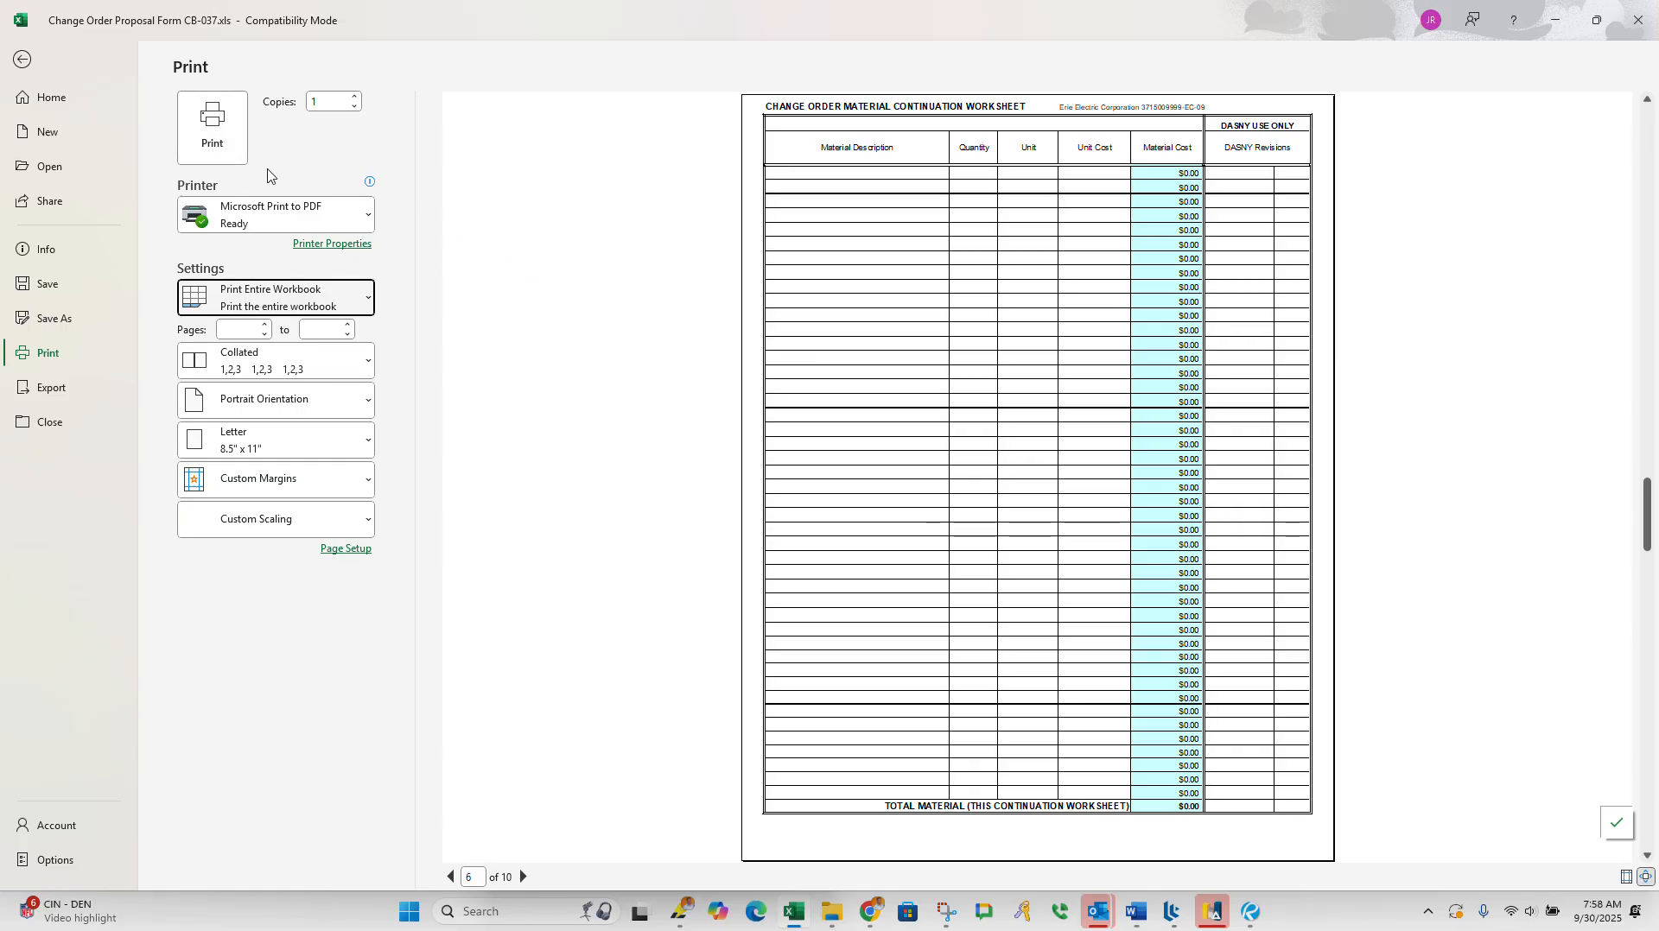
{"action": "left_click", "coordinate": [228, 148]}
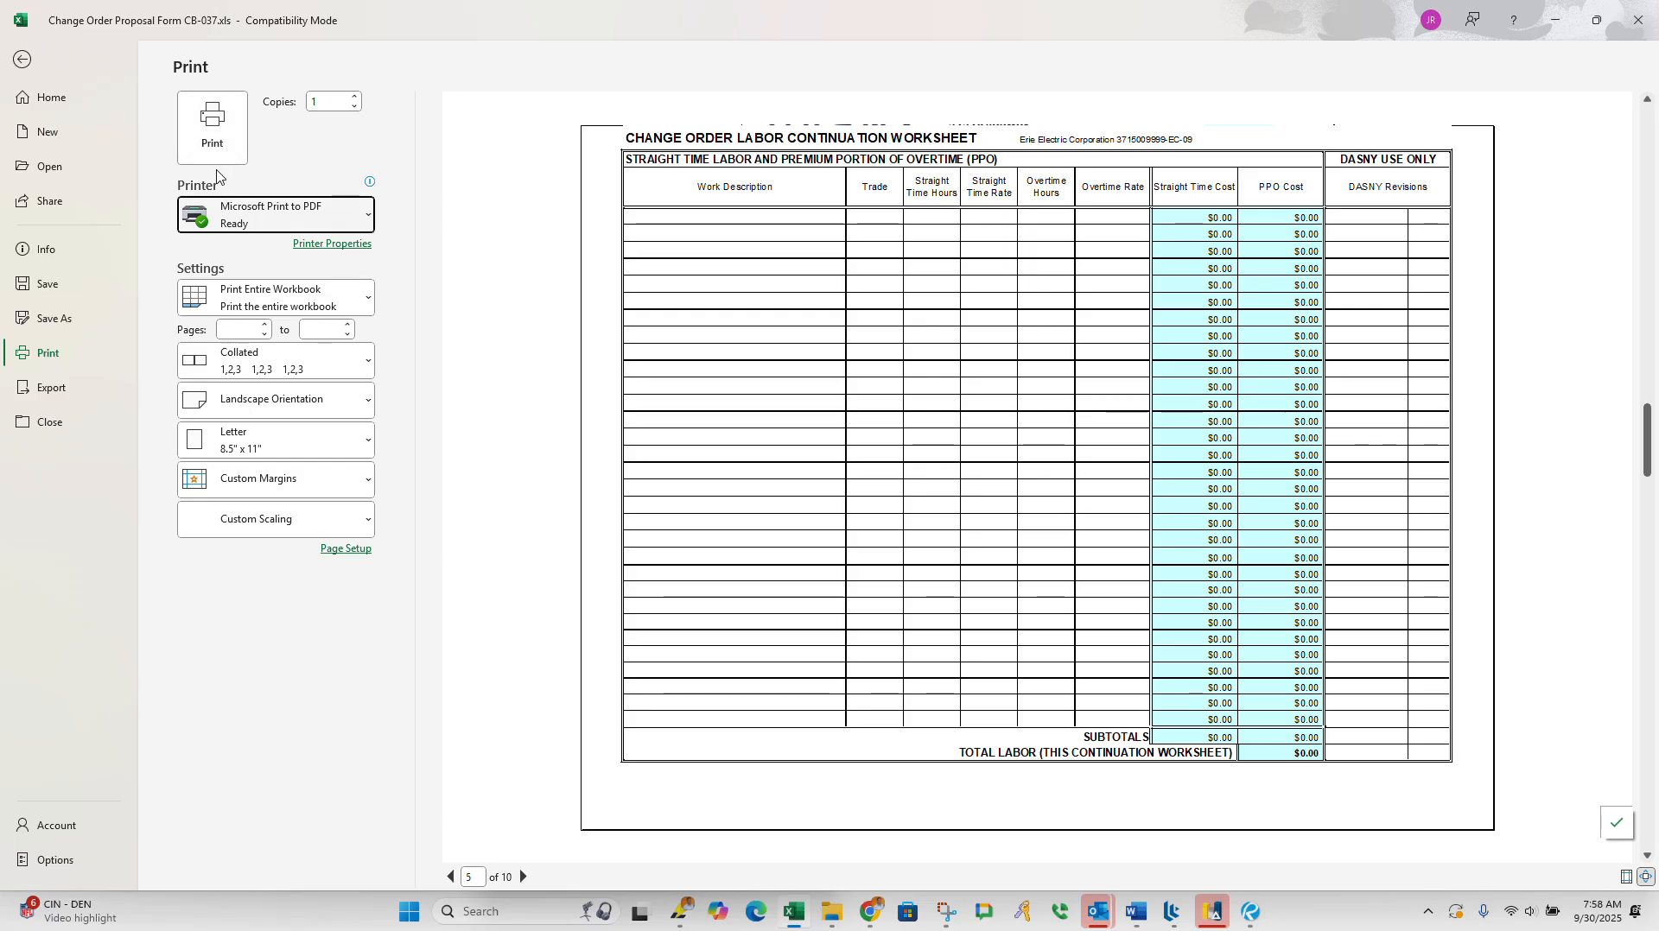
{"action": "left_click", "coordinate": [215, 164]}
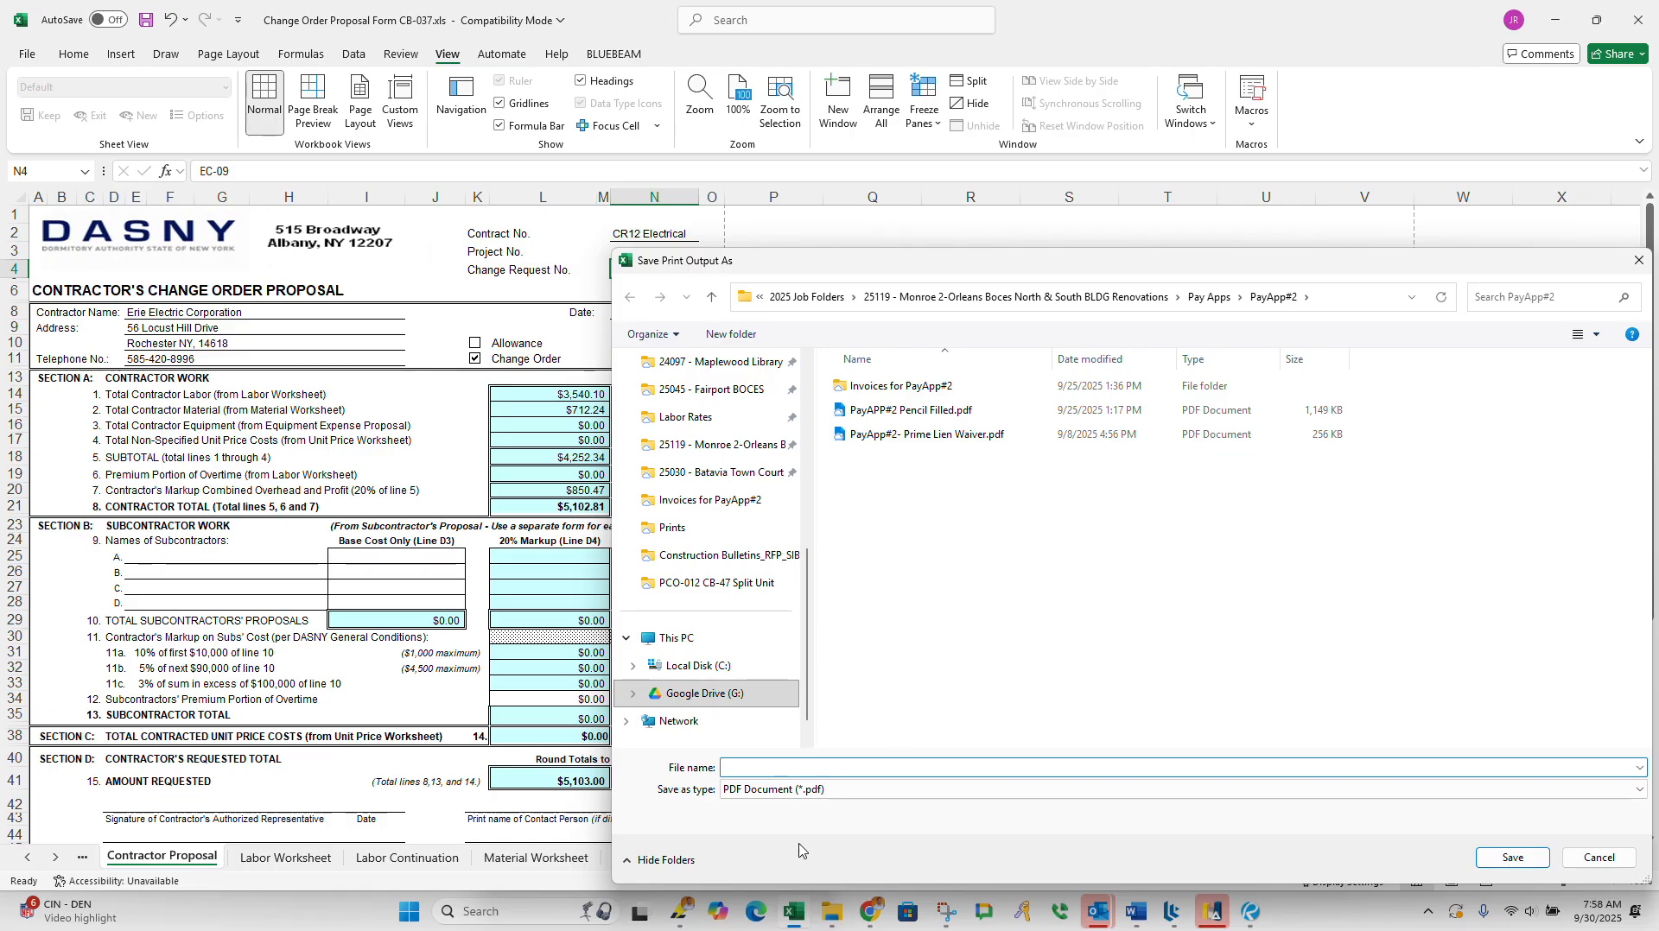
Step: Choose the PCO-012 CB-47 Split Unit folder, inside the 24115 - OMH Rochester Psych Center job's Change Order Sent folder, as the save location
{"action": "scroll", "coordinate": [717, 406], "scroll_direction": "up", "scroll_amount": 2}
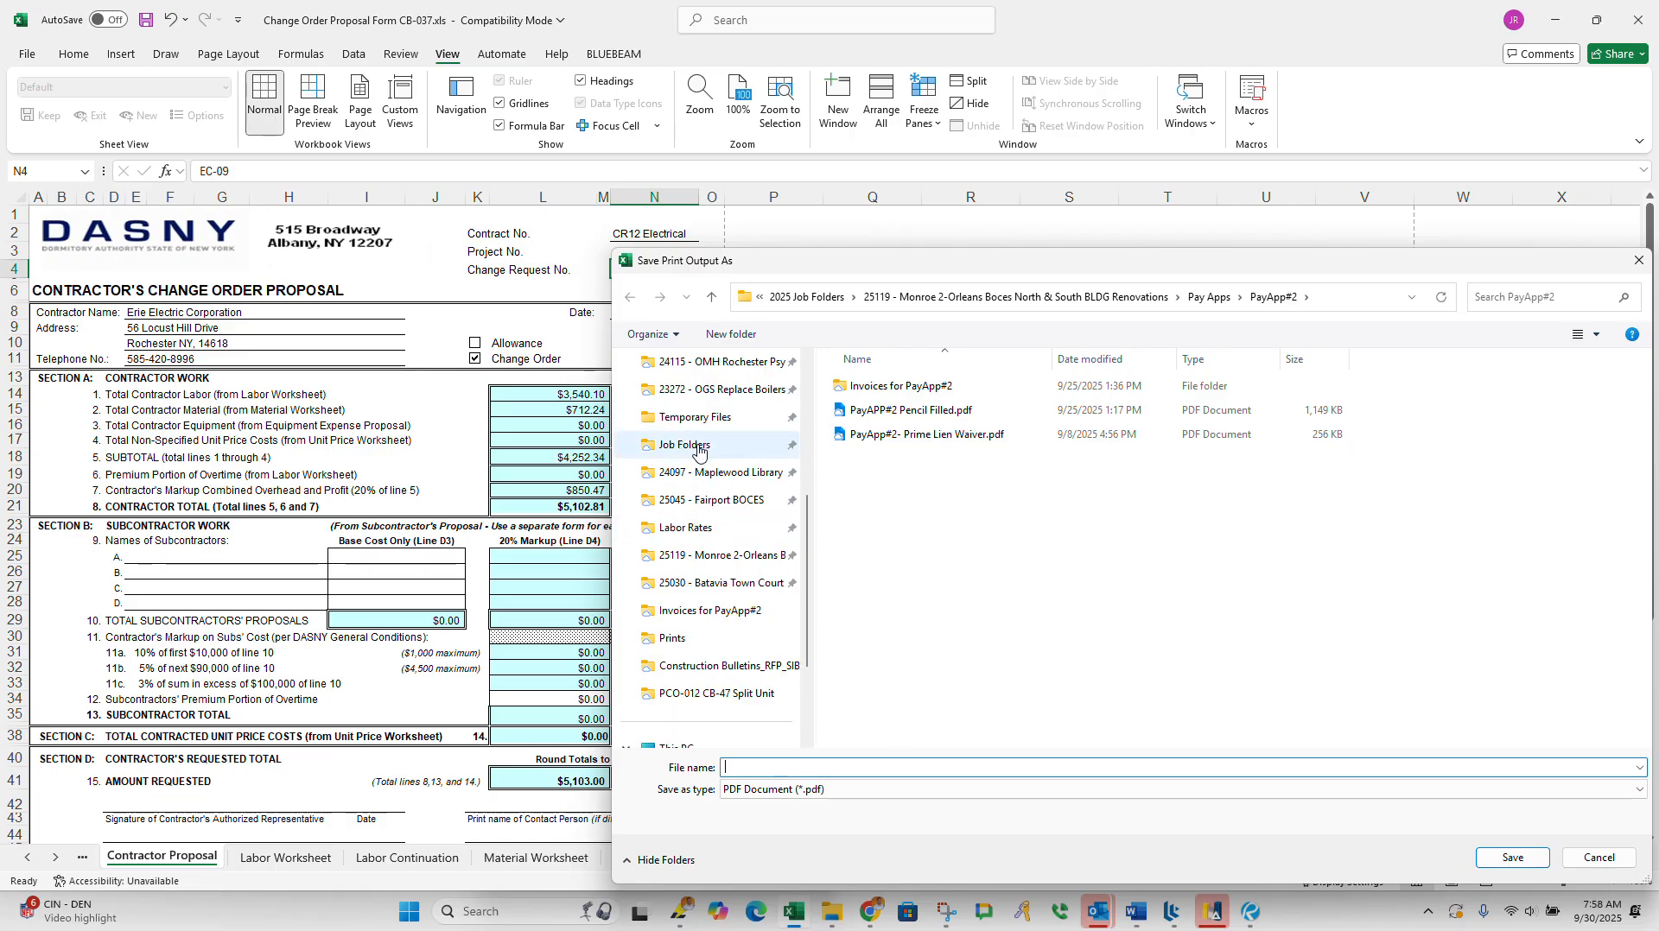
{"action": "left_click", "coordinate": [724, 367]}
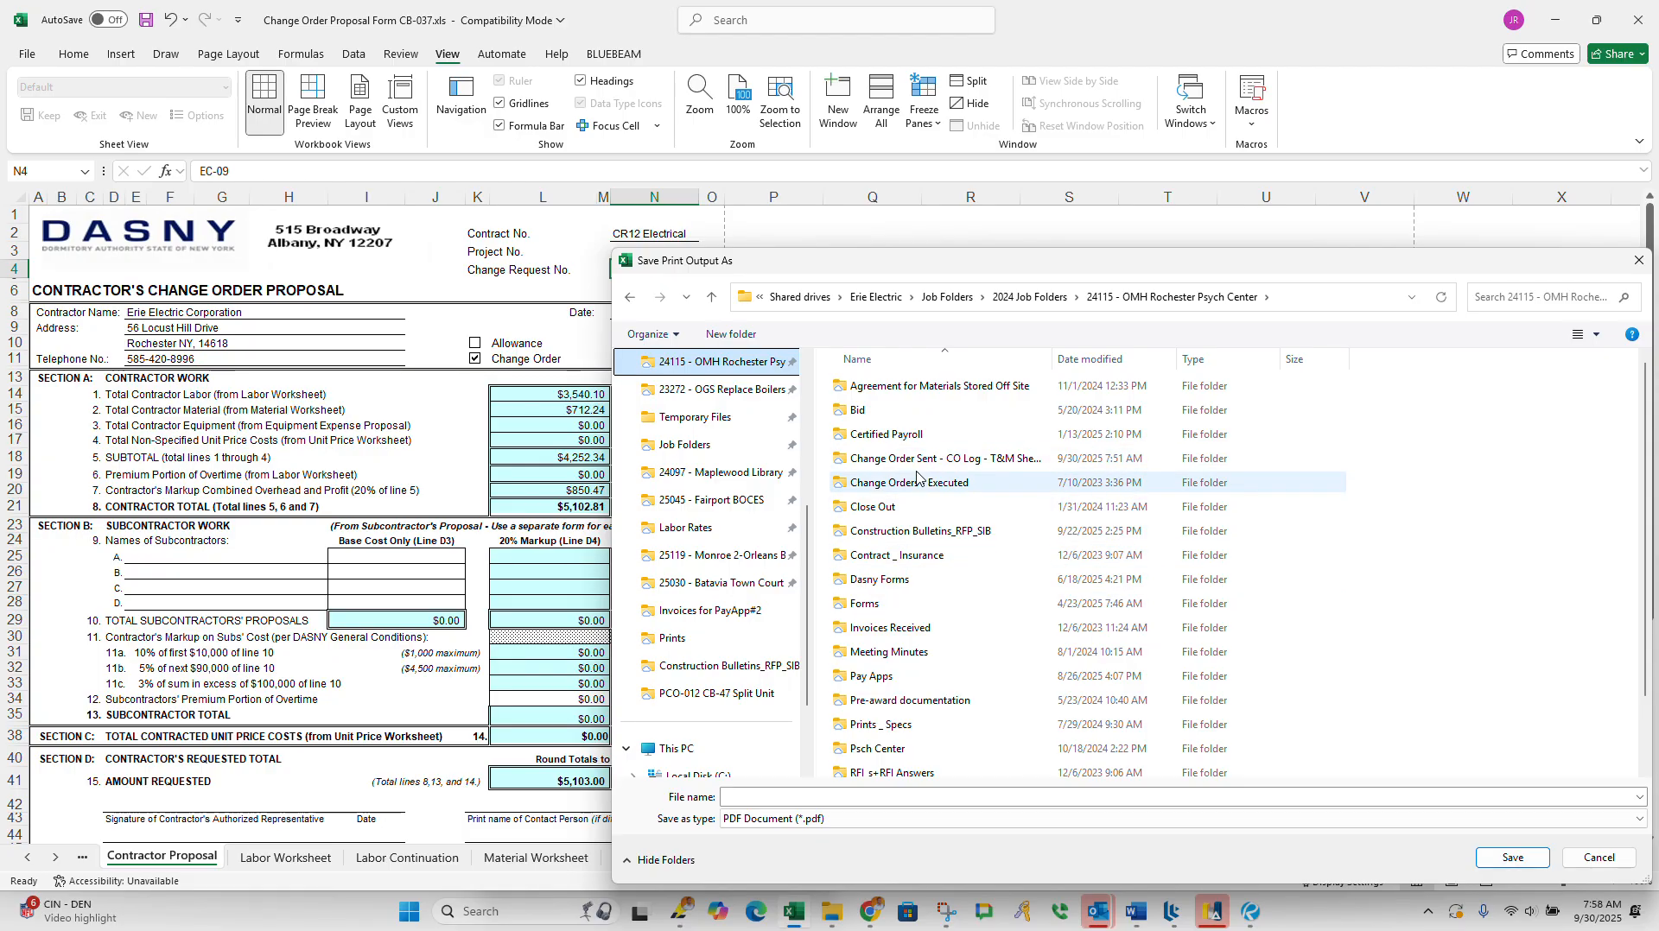
{"action": "double_click", "coordinate": [916, 459]}
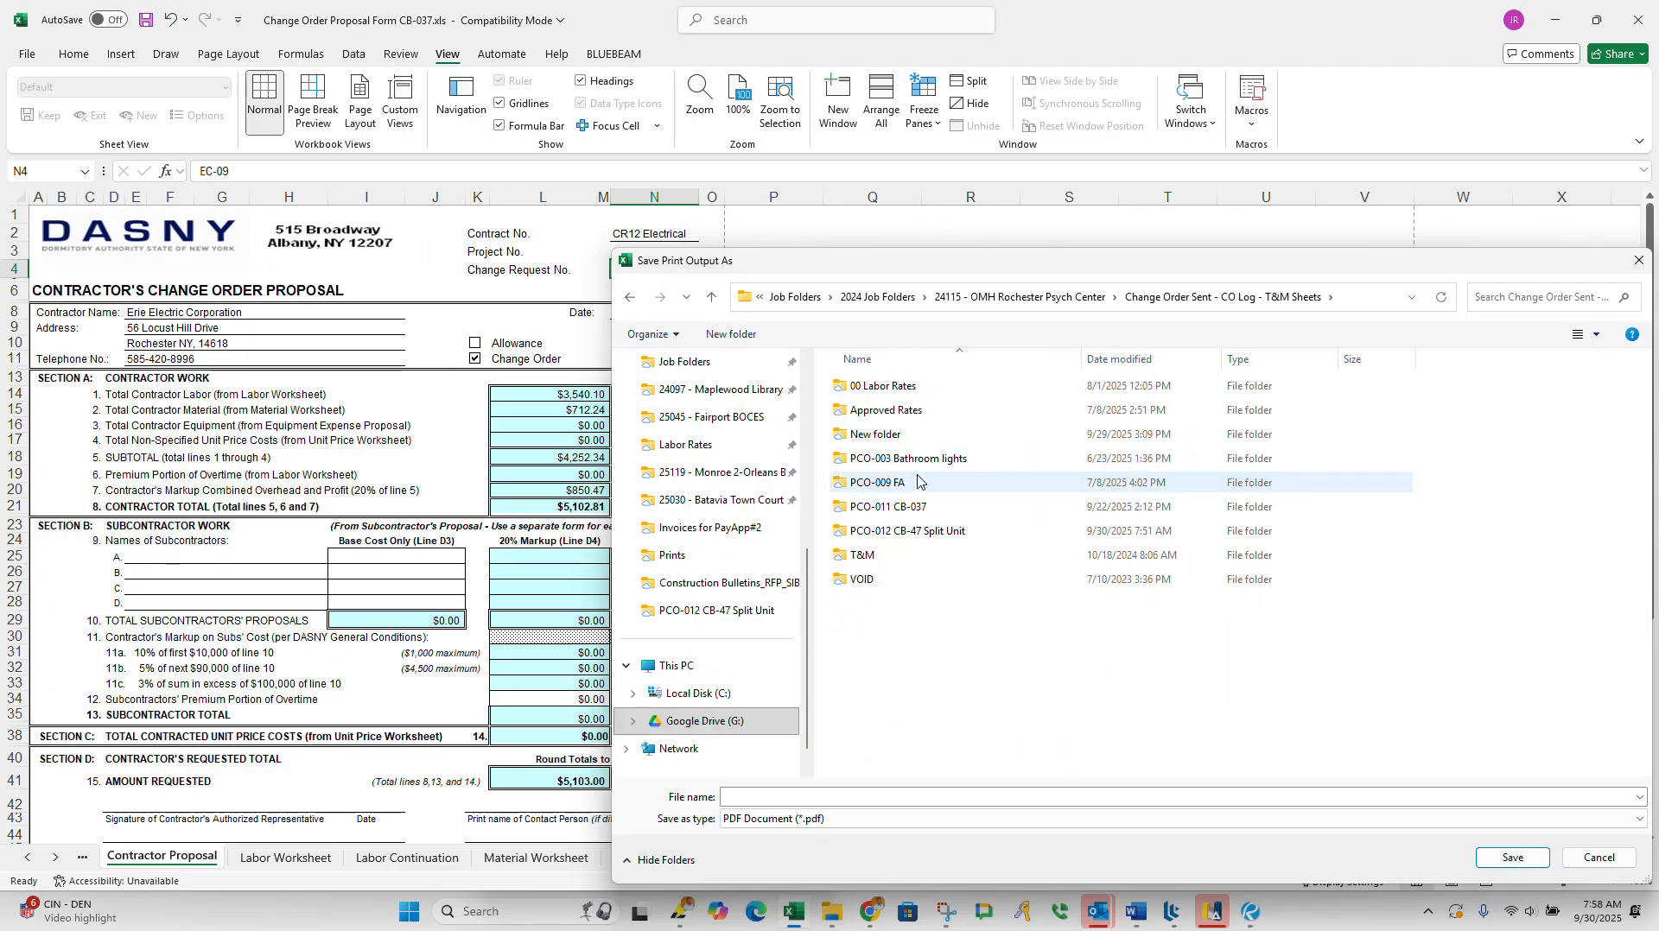
{"action": "double_click", "coordinate": [903, 531]}
Step: Name the print output CB-47 DASNY SHEETS FILLED and save it as a PDF
{"action": "left_click", "coordinate": [890, 769]}
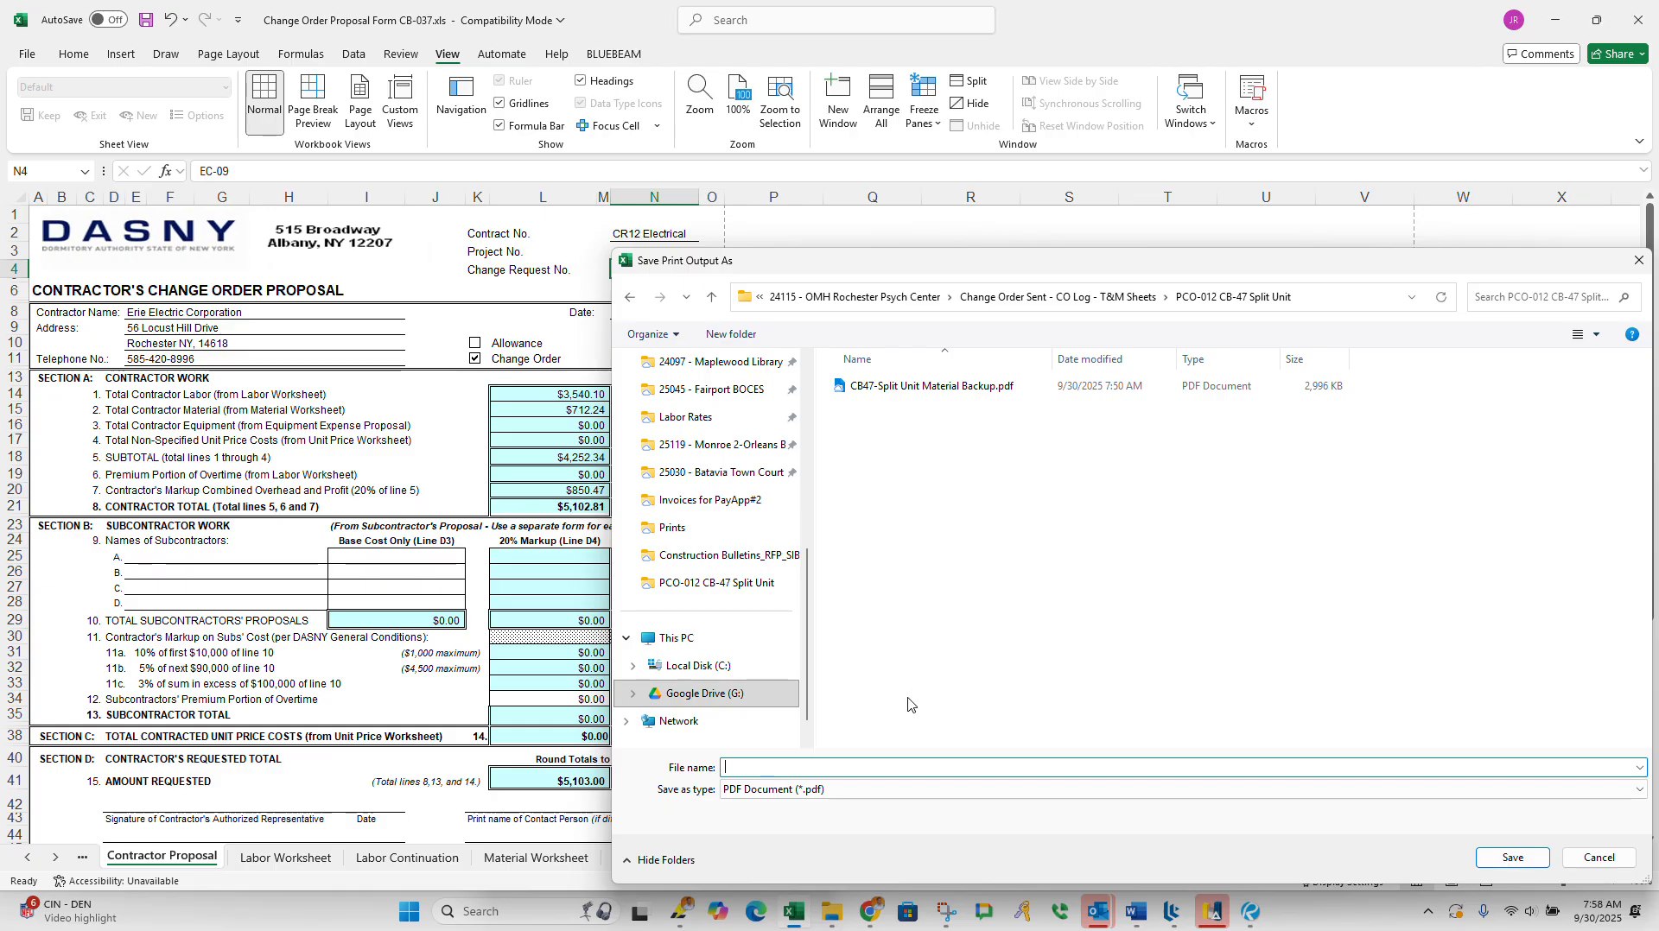
{"action": "type", "text": "CB-47"}
{"action": "type", "text": " DS"}
{"action": "type", "text": "ASNY SHEETS FILLED"}
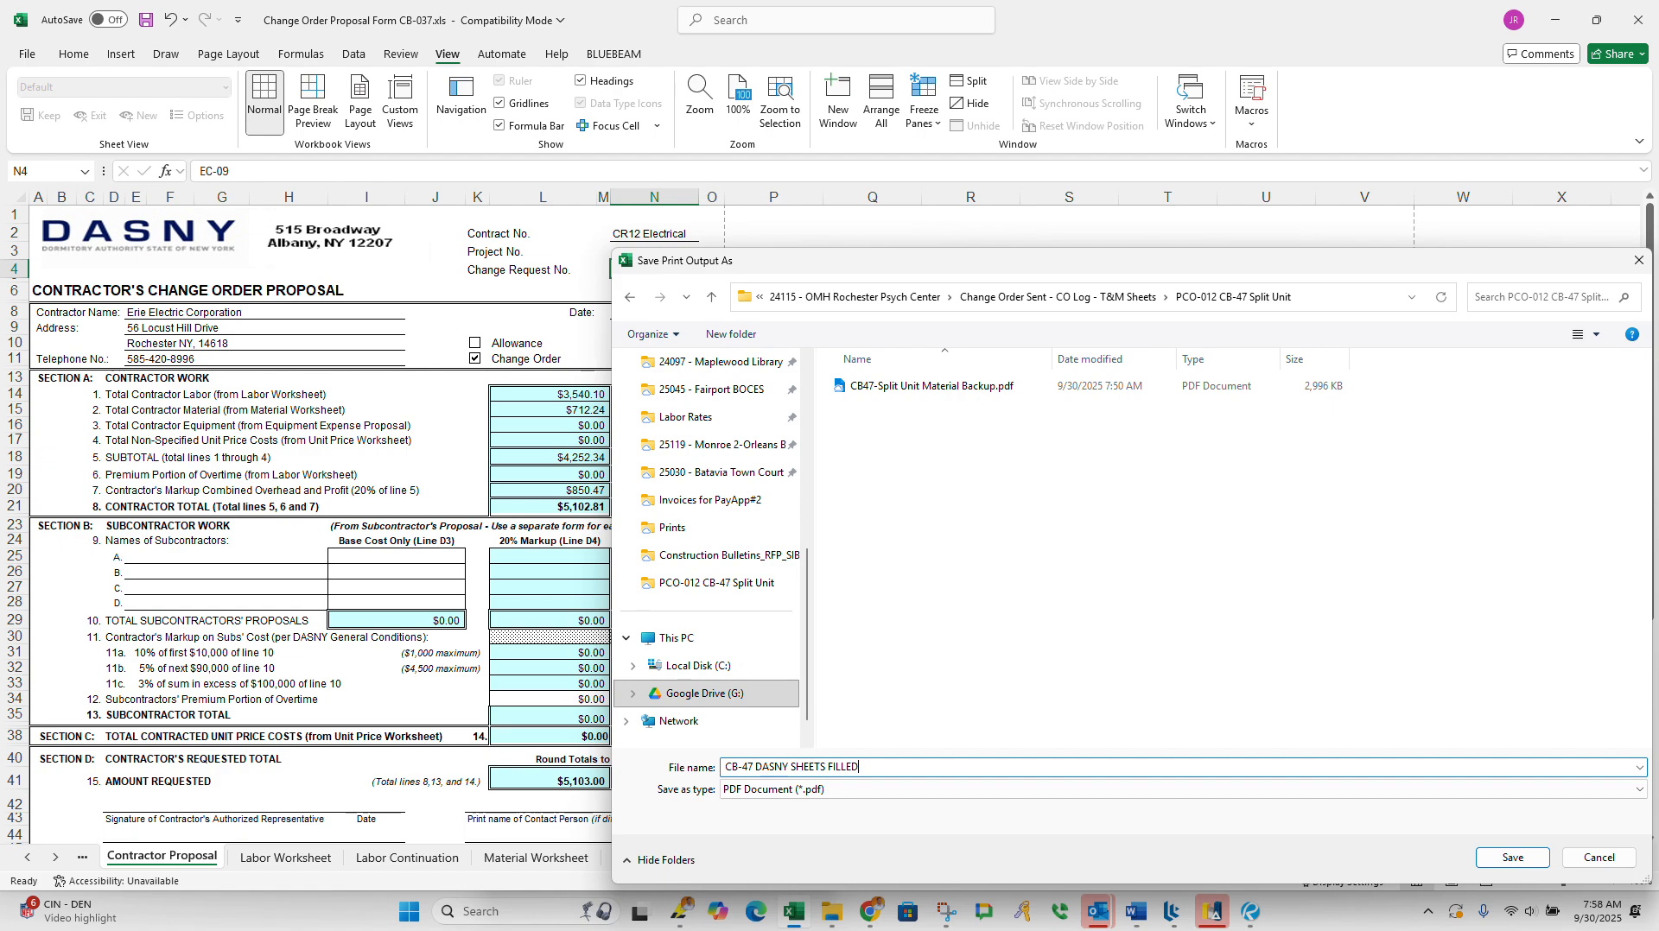
{"action": "left_click", "coordinate": [1526, 864]}
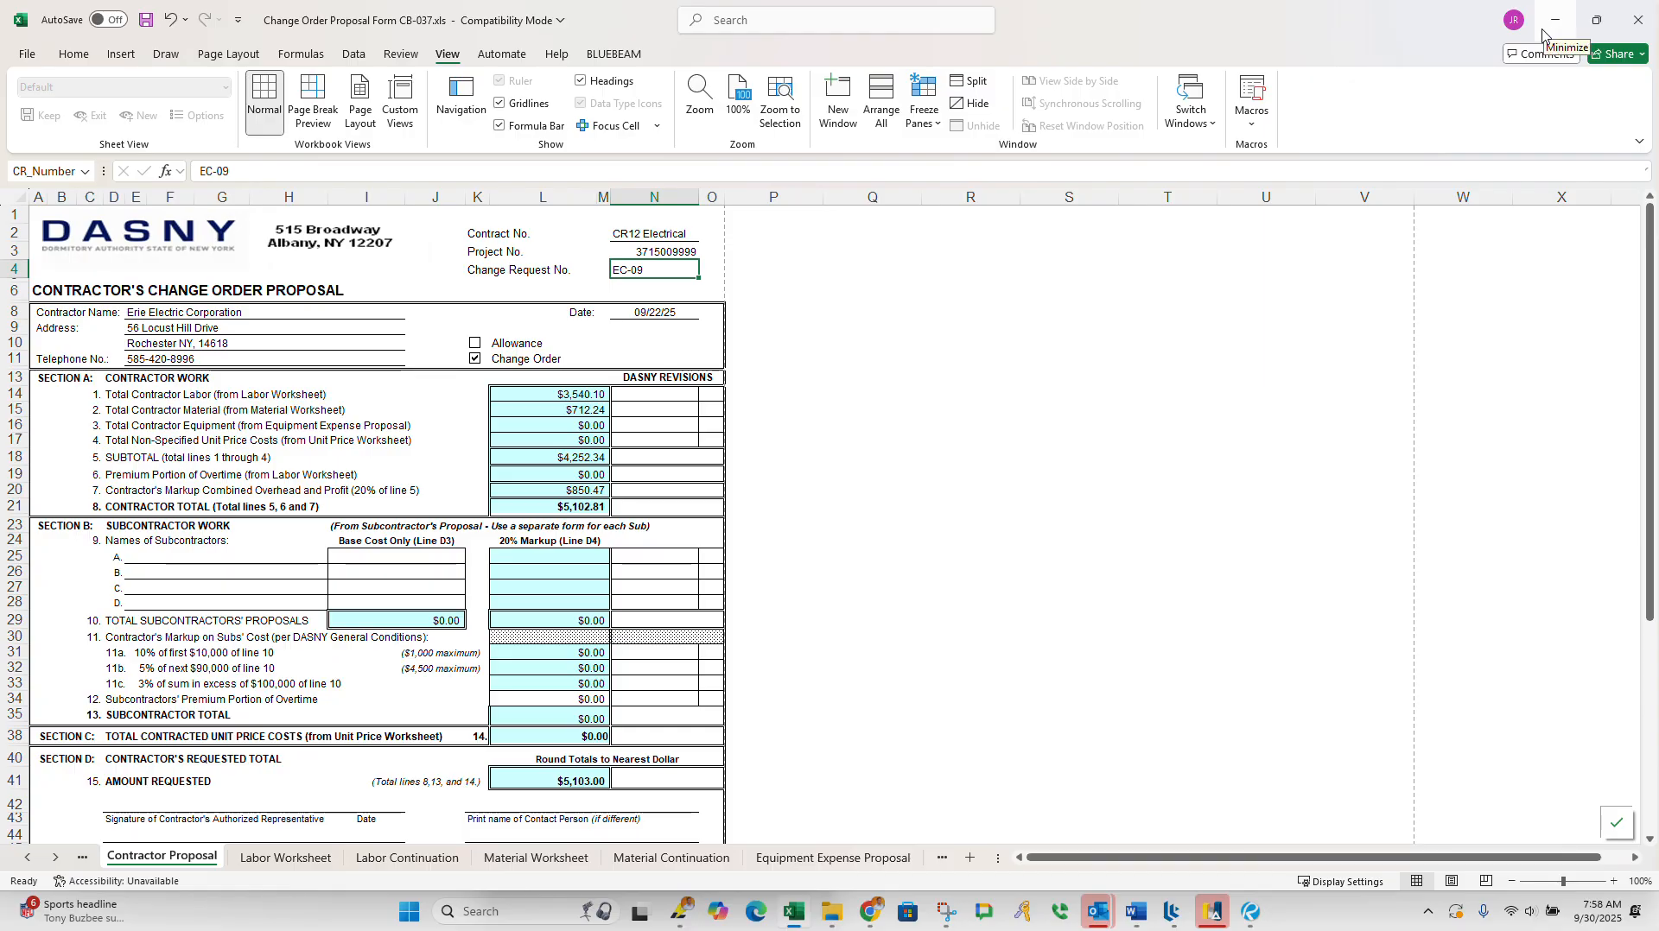
Step: Check the printed PDF in its folder, save the proposal workbook and close Excel, choosing to remove the unopened recovered files
{"action": "left_click", "coordinate": [829, 913]}
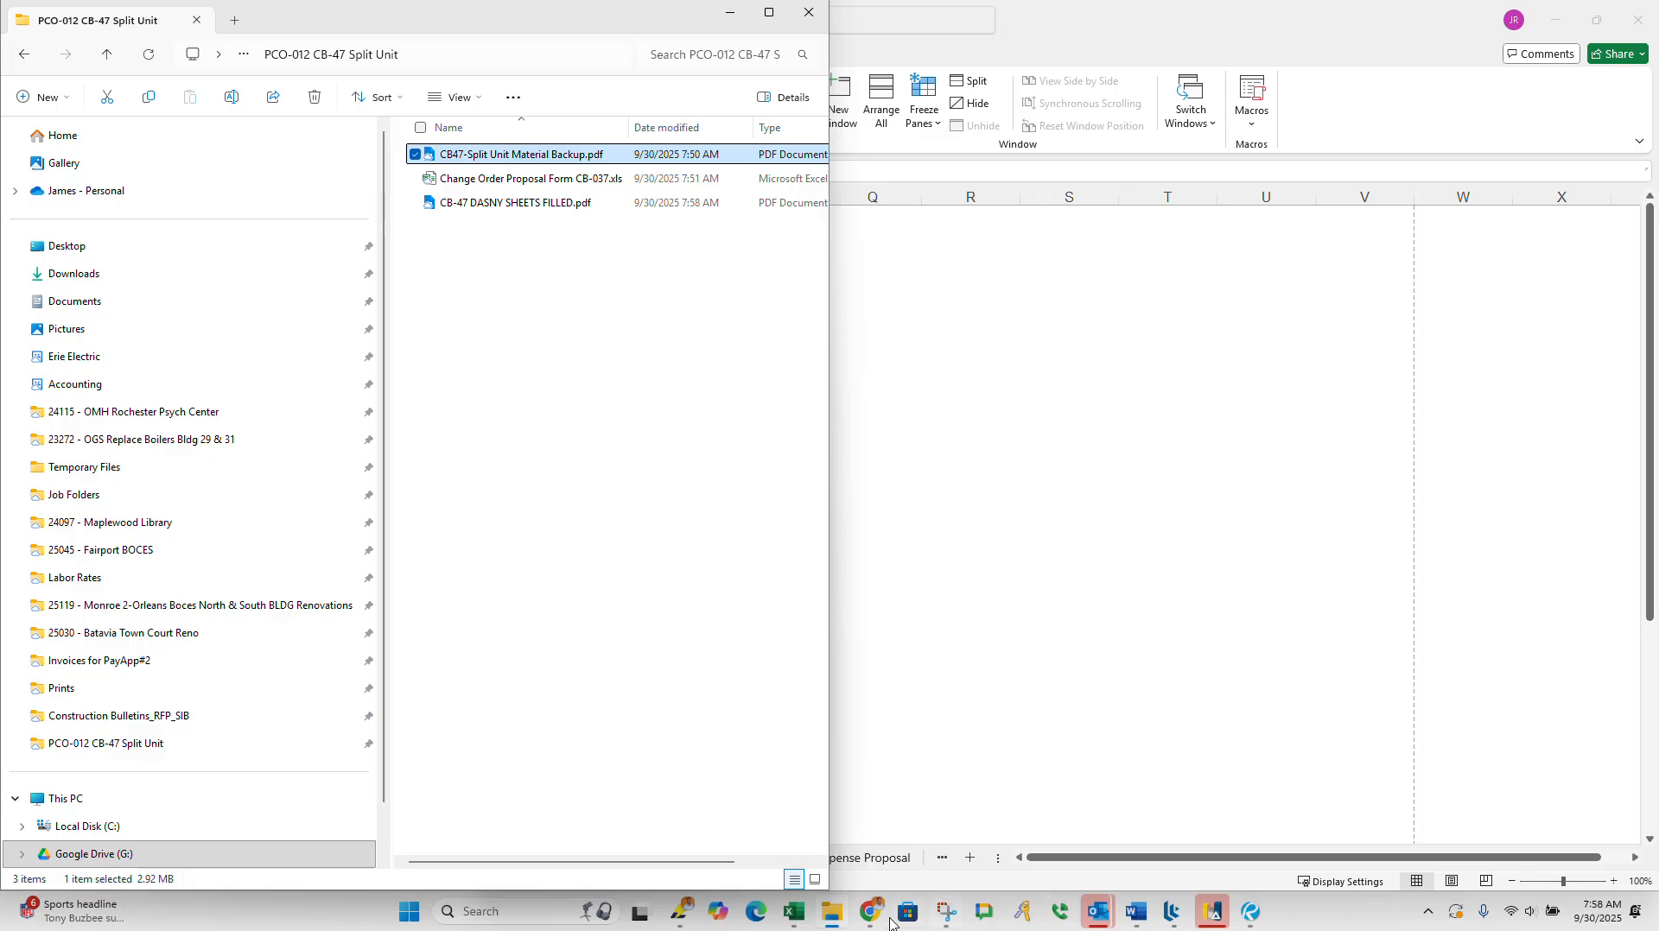
{"action": "left_click", "coordinate": [799, 915]}
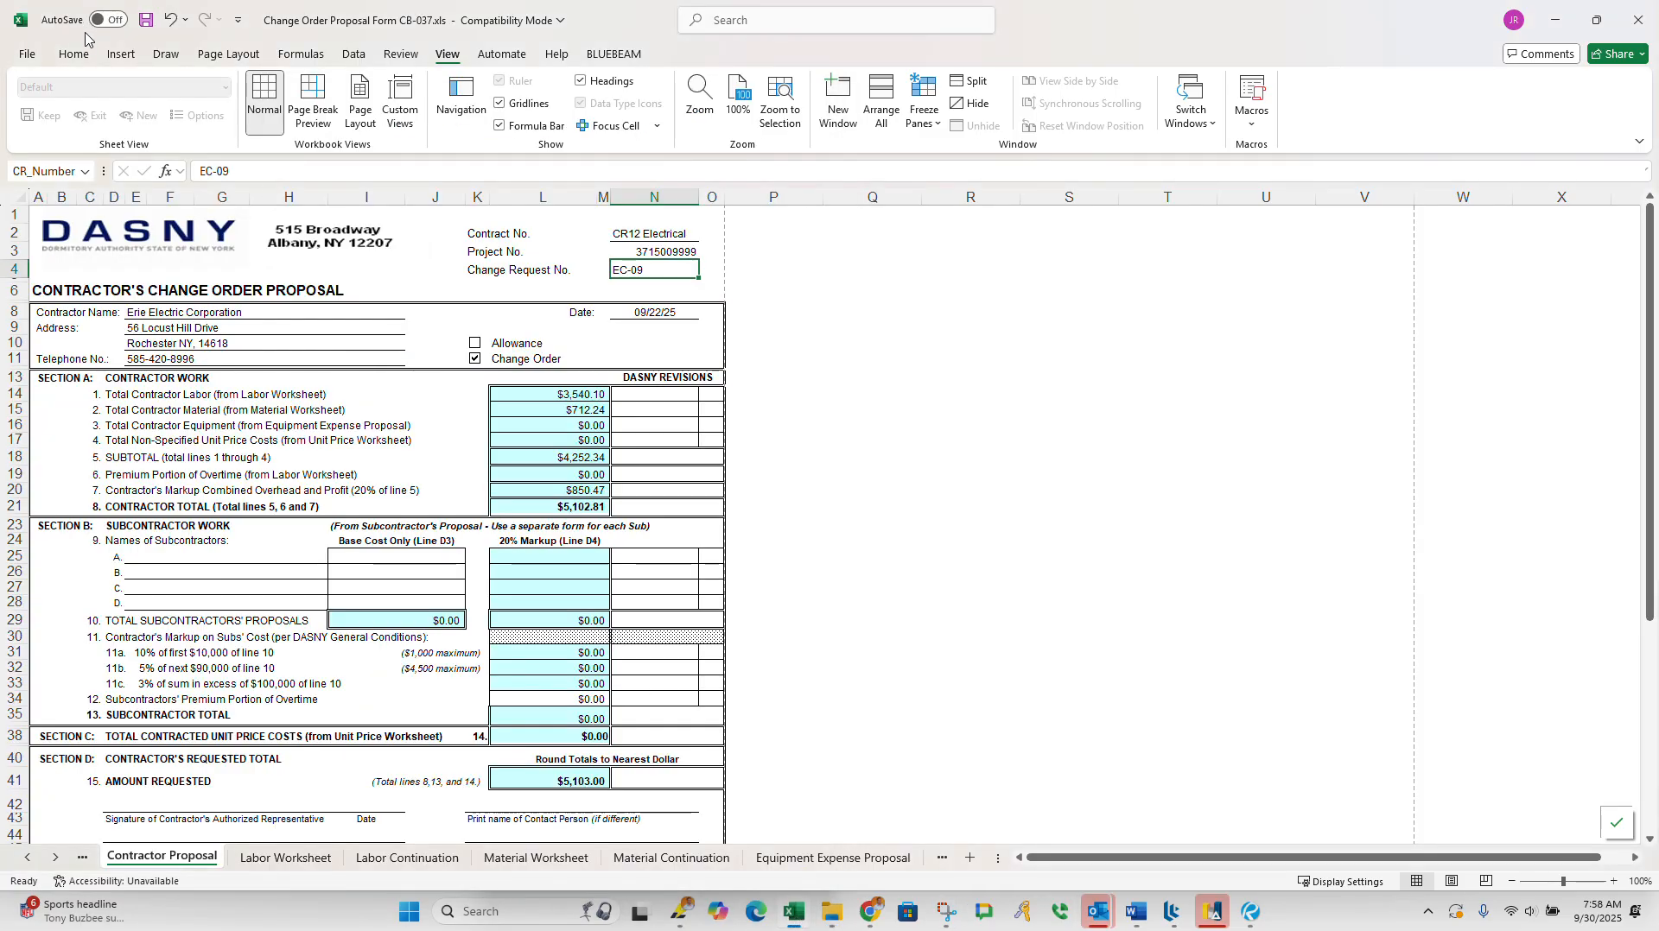
{"action": "left_click", "coordinate": [145, 19]}
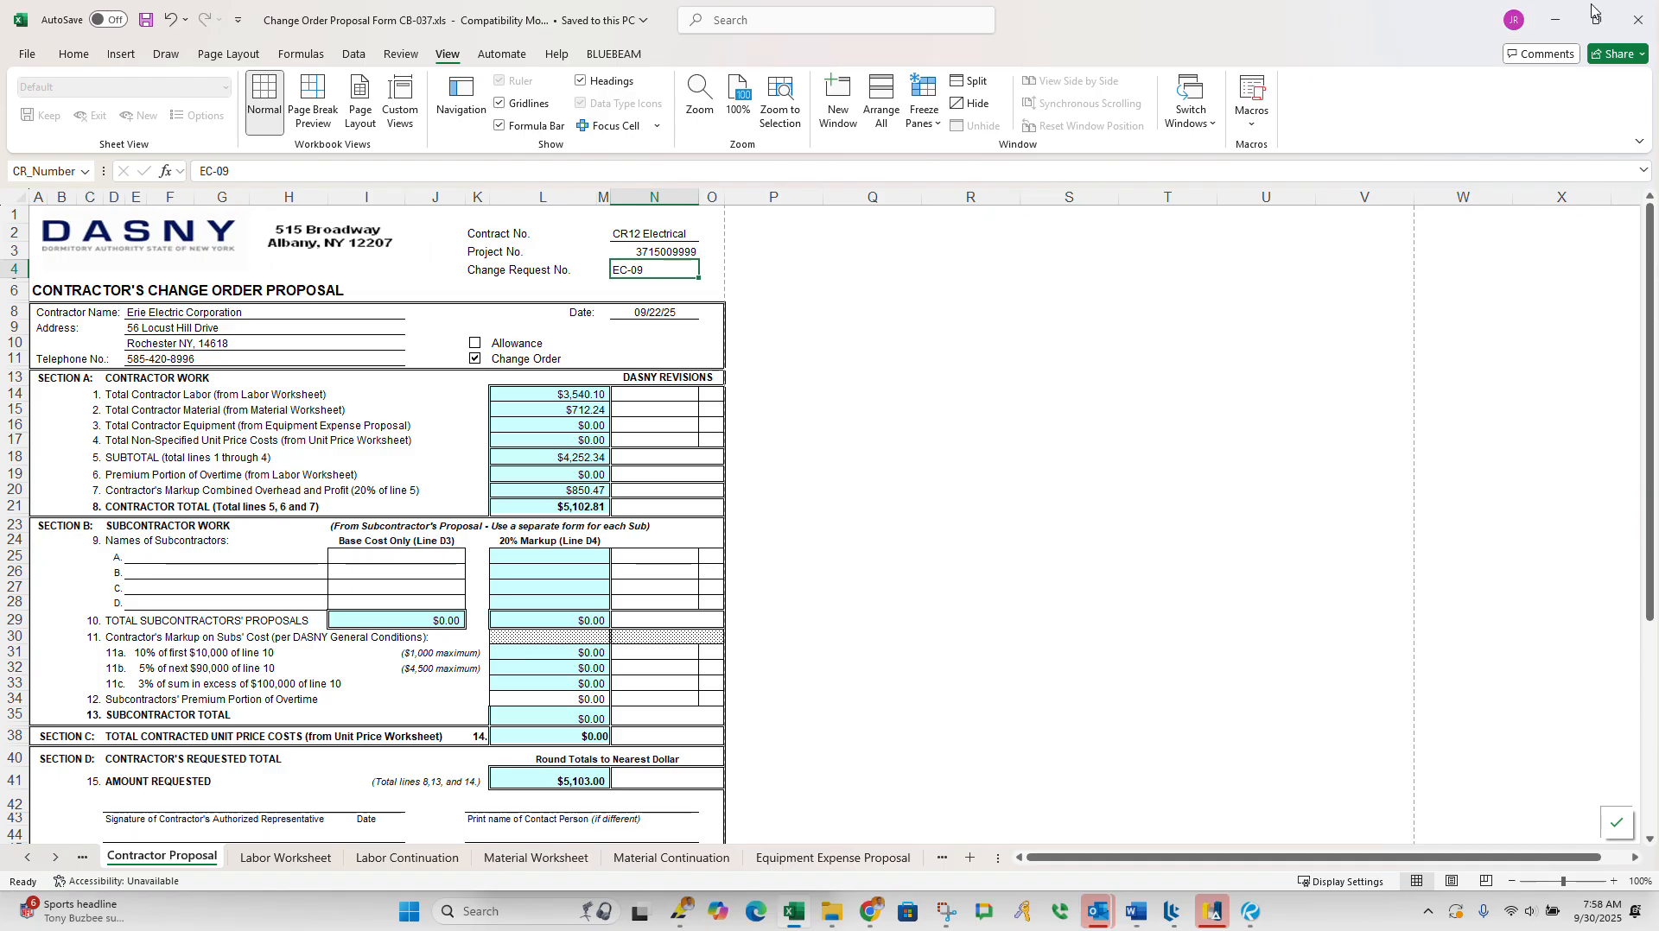
{"action": "left_click", "coordinate": [1637, 19]}
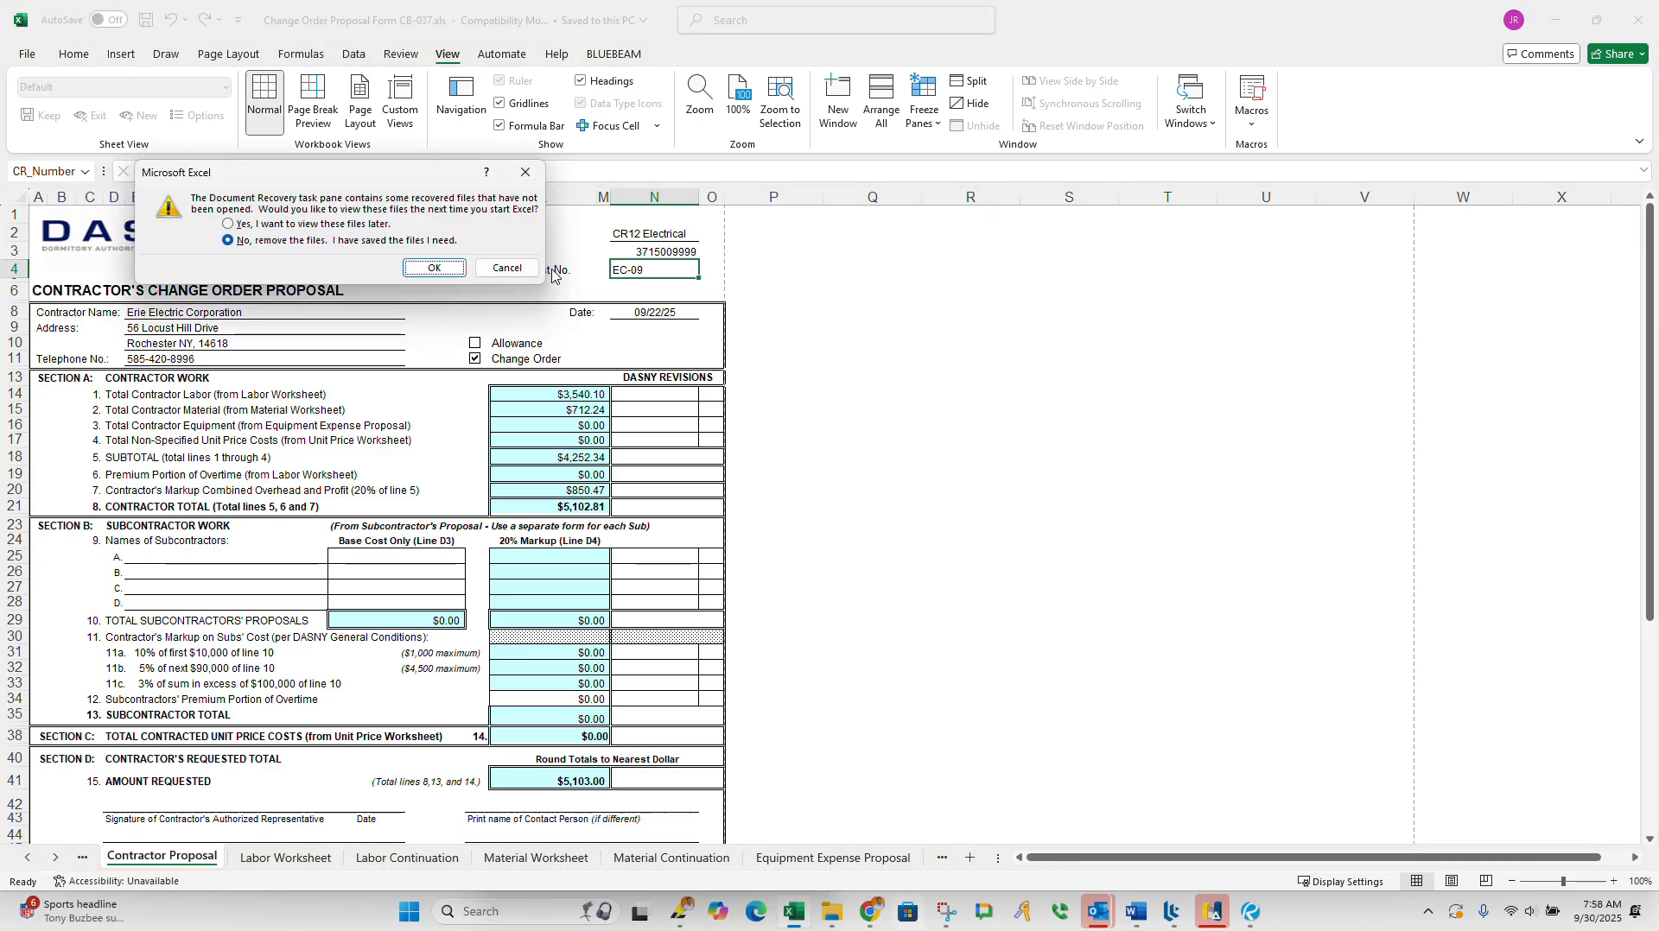
{"action": "left_click", "coordinate": [522, 271]}
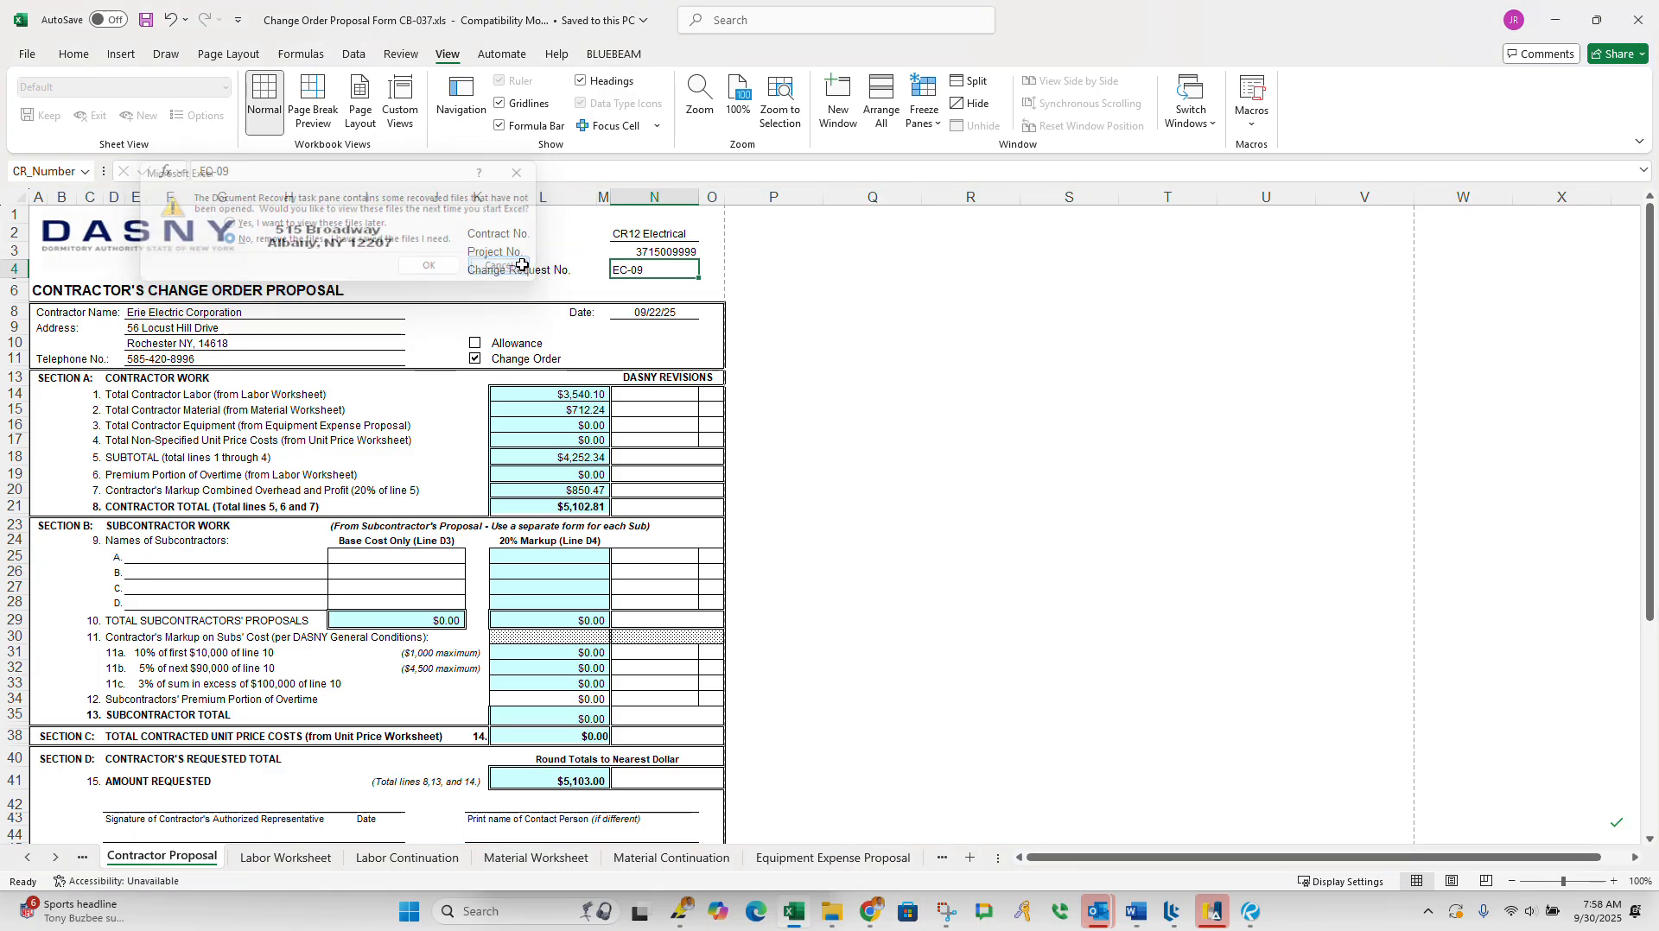
{"action": "left_click", "coordinate": [1637, 19]}
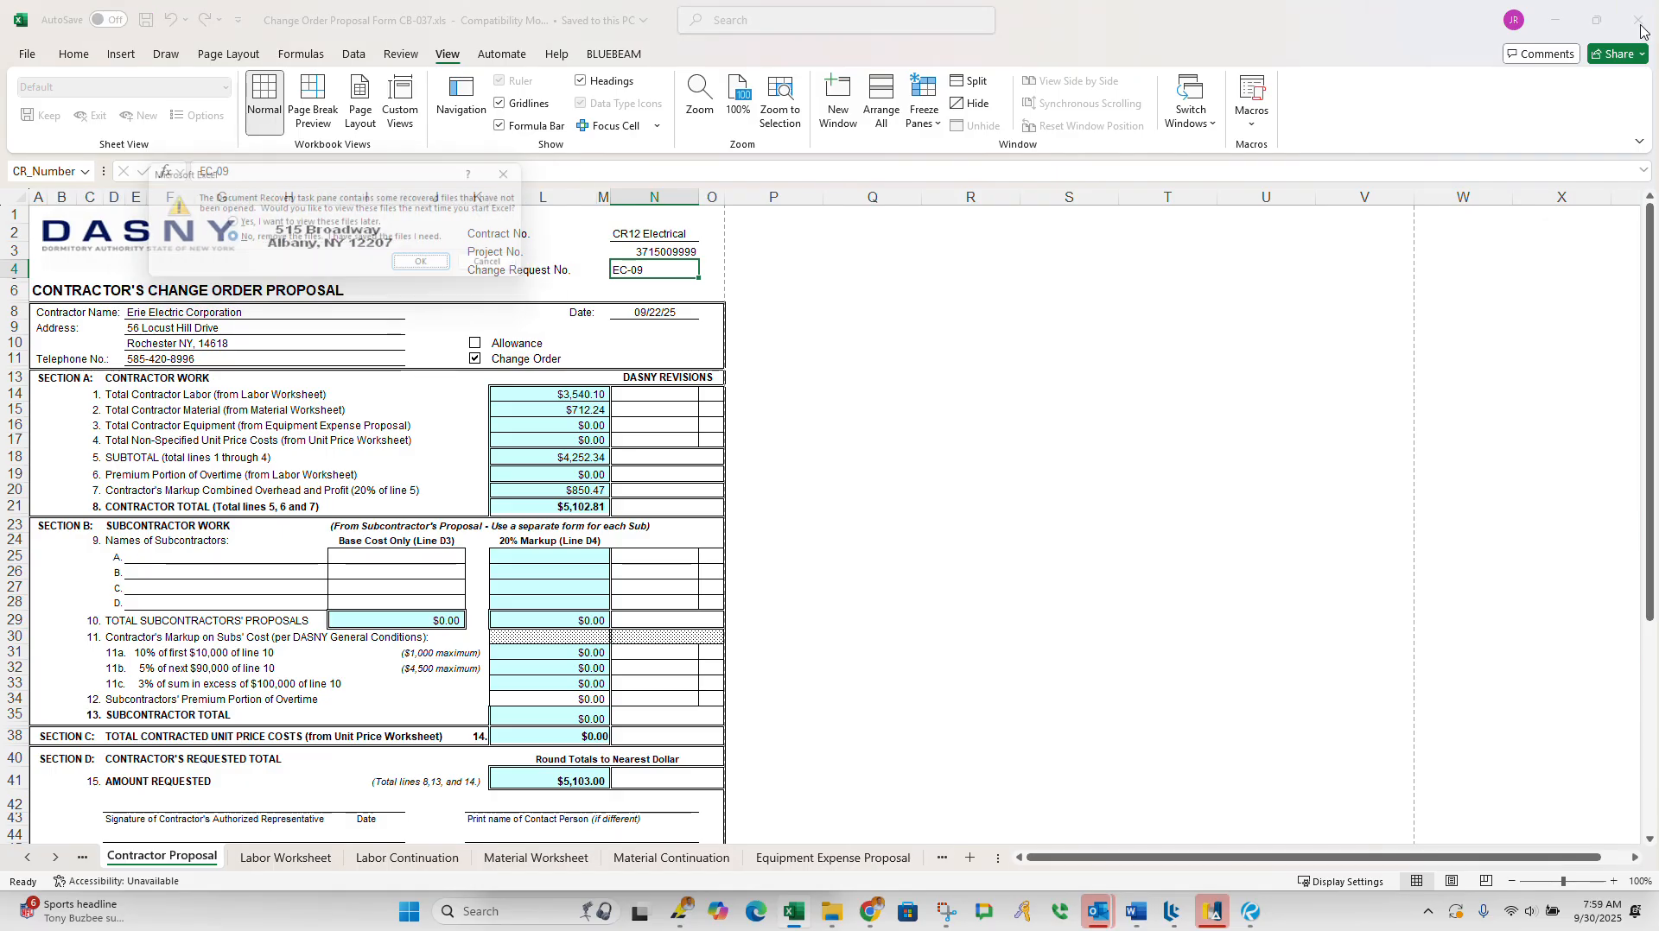
{"action": "left_click", "coordinate": [429, 269]}
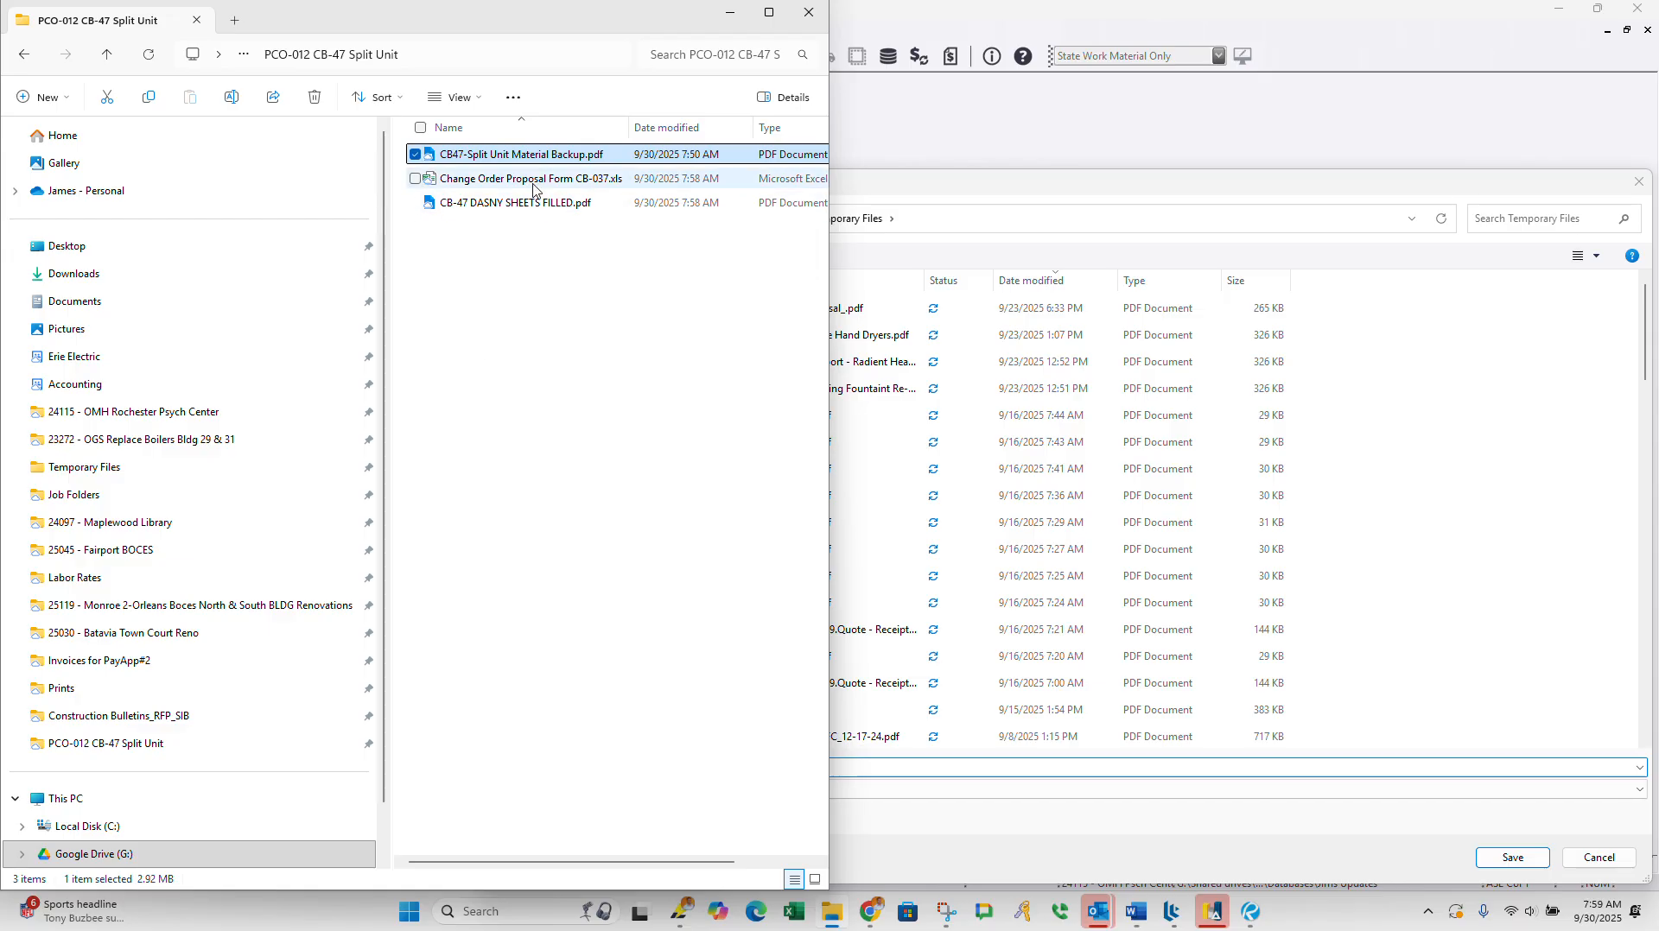
Step: Select CB47-Split Unit Material Backup.pdf and CB-47 DASNY SHEETS FILLED.pdf in File Explorer and start combining them in Revu
{"action": "left_click", "coordinate": [536, 212]}
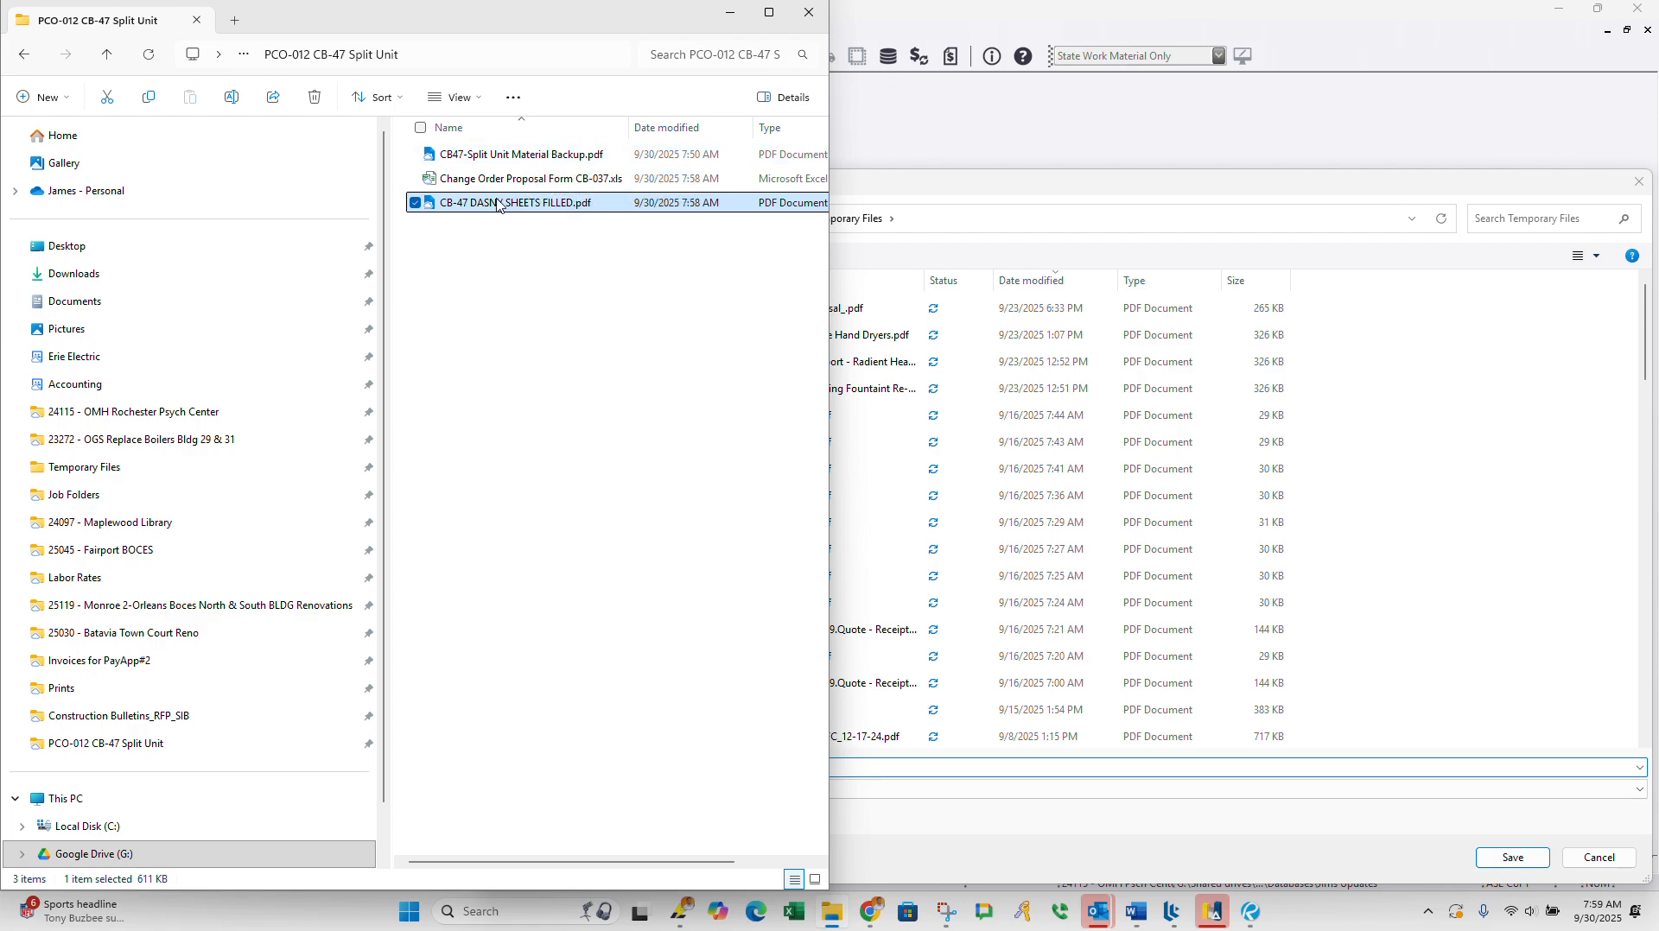
{"action": "left_click", "coordinate": [503, 154], "text": "ctrl"}
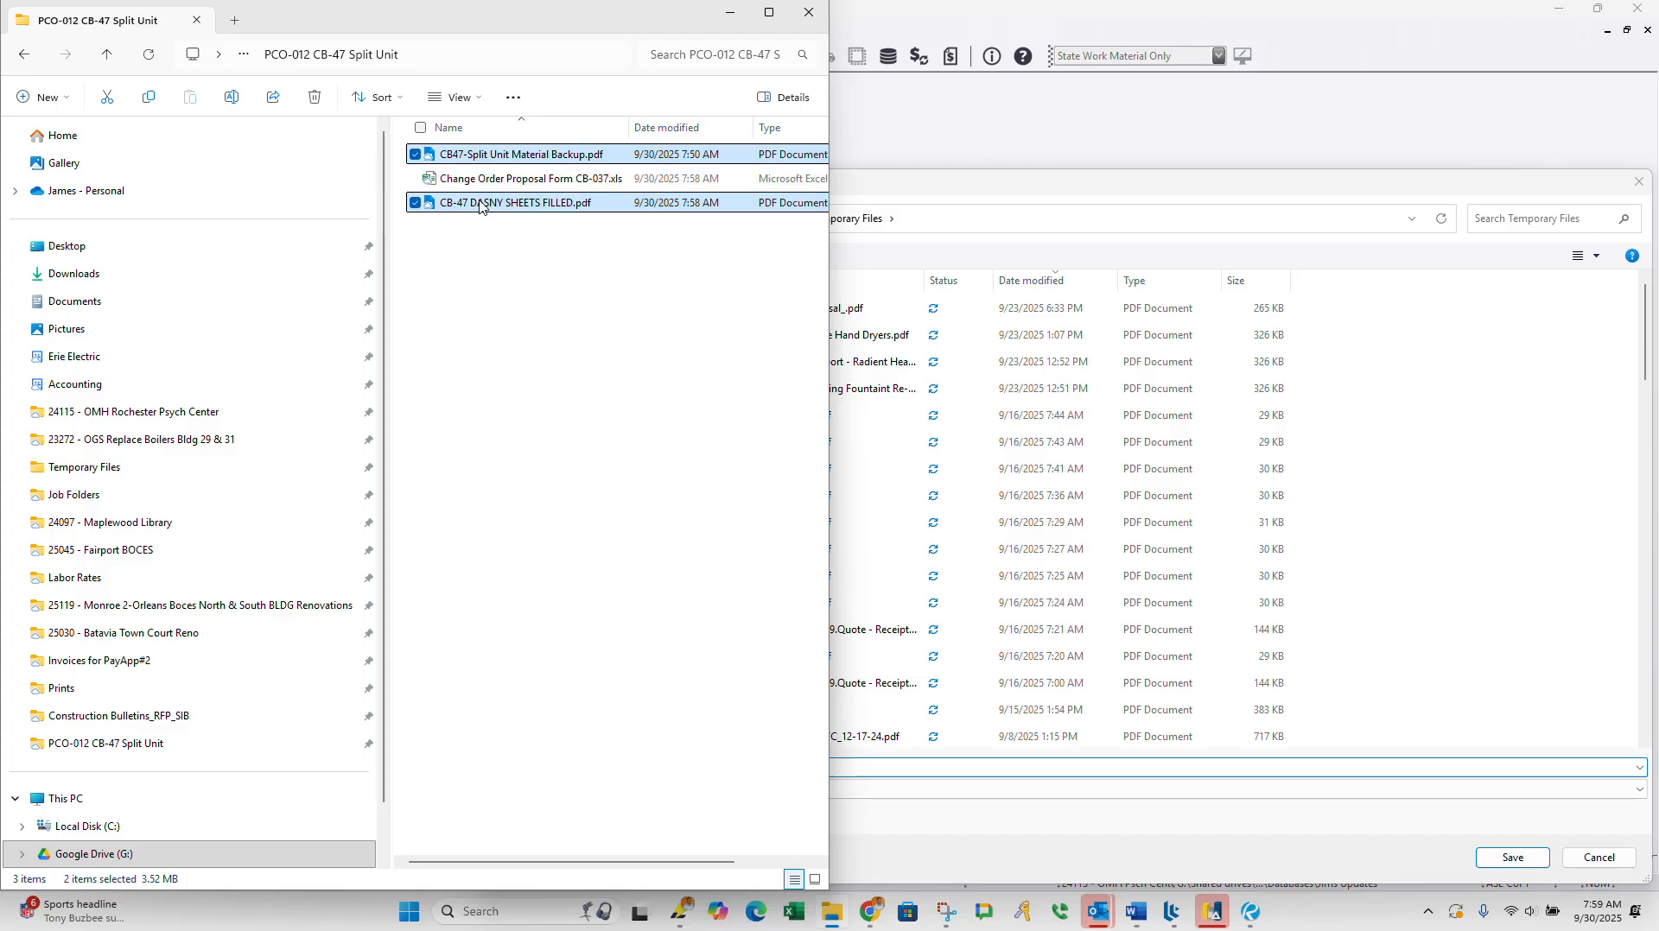
{"action": "key", "text": "ctrl+a"}
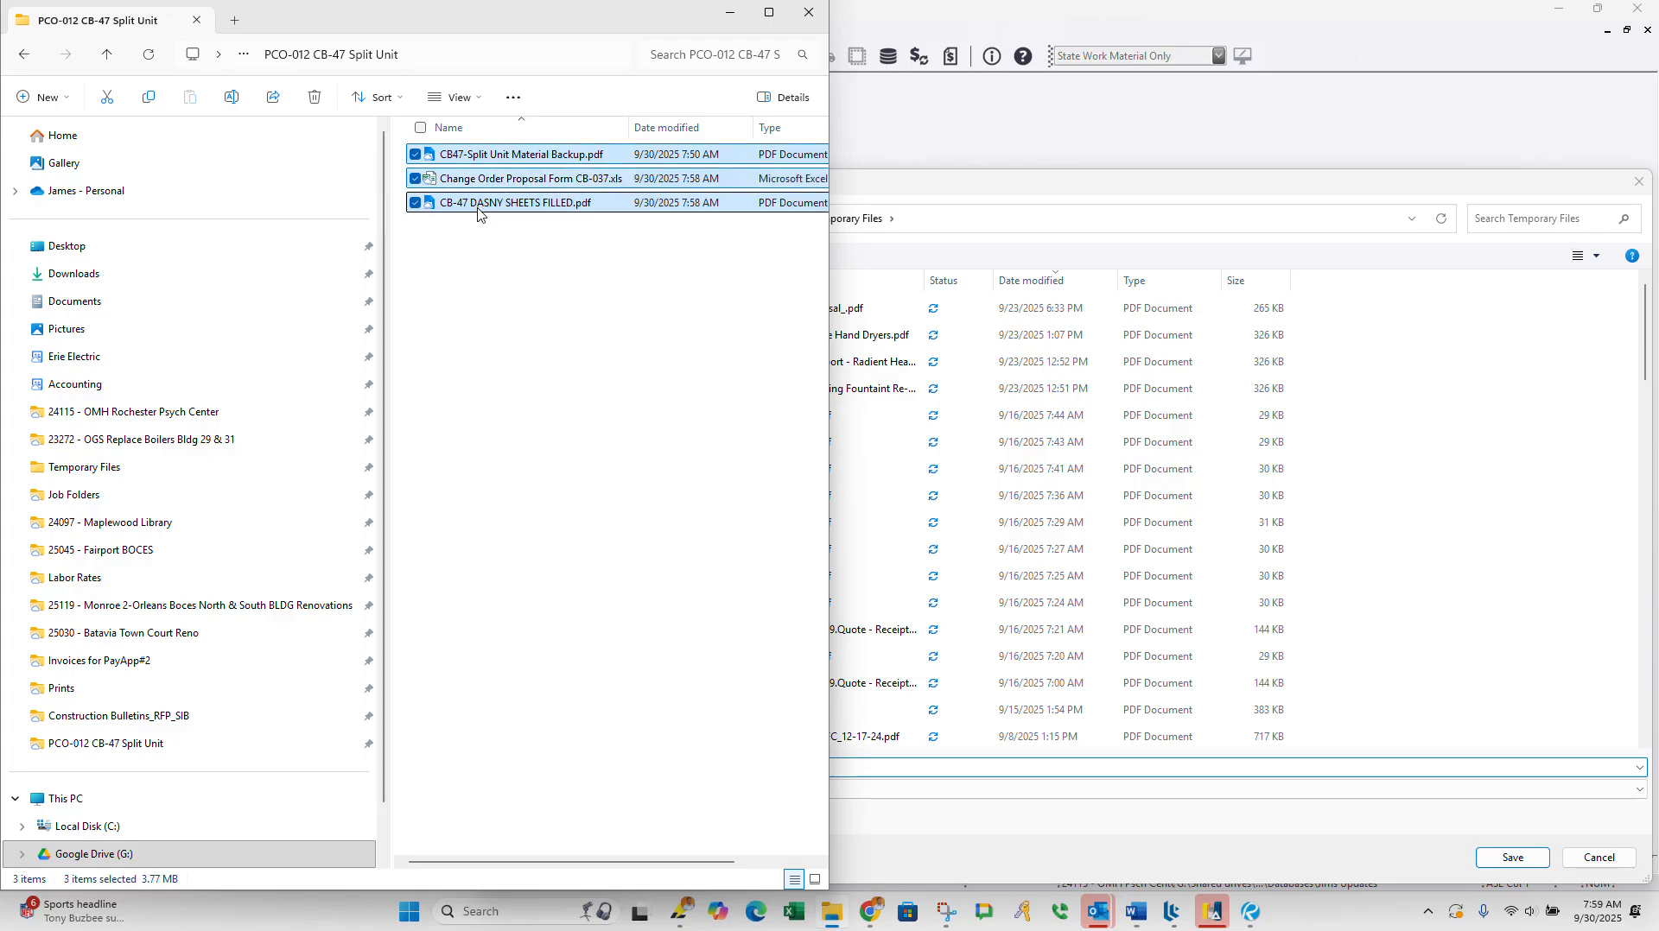
{"action": "left_click", "coordinate": [478, 214]}
{"action": "left_click", "coordinate": [514, 155]}
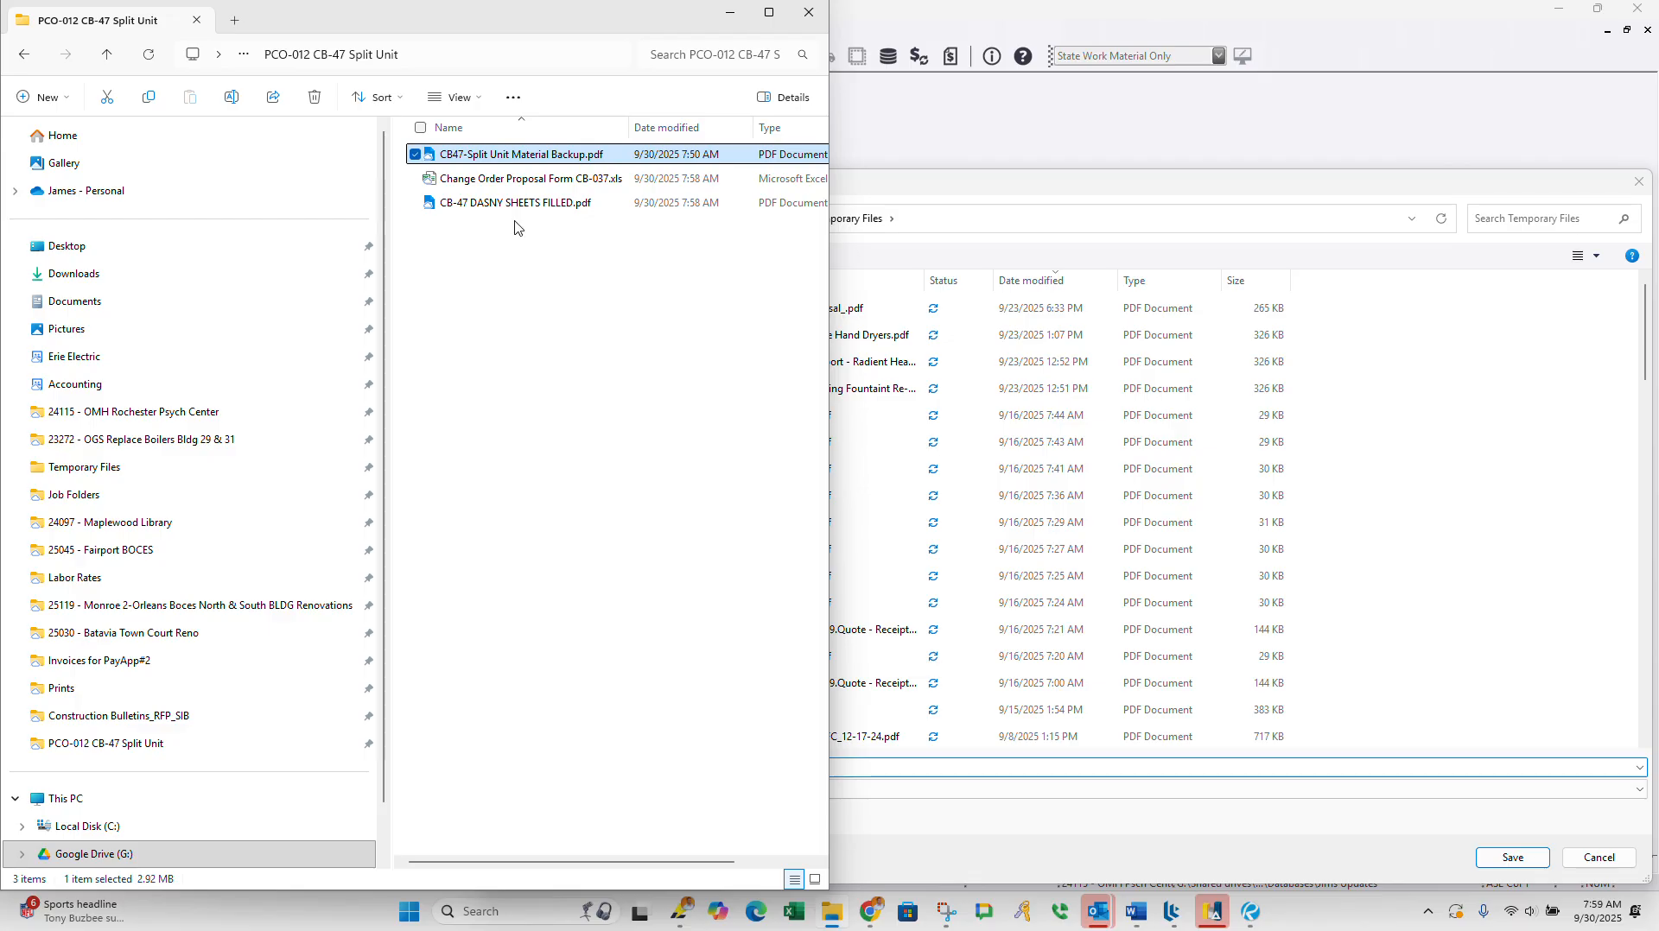
{"action": "key", "text": "ctrl+a"}
{"action": "left_click", "coordinate": [516, 161]}
{"action": "left_click", "coordinate": [484, 202], "text": "ctrl"}
{"action": "right_click", "coordinate": [483, 202]}
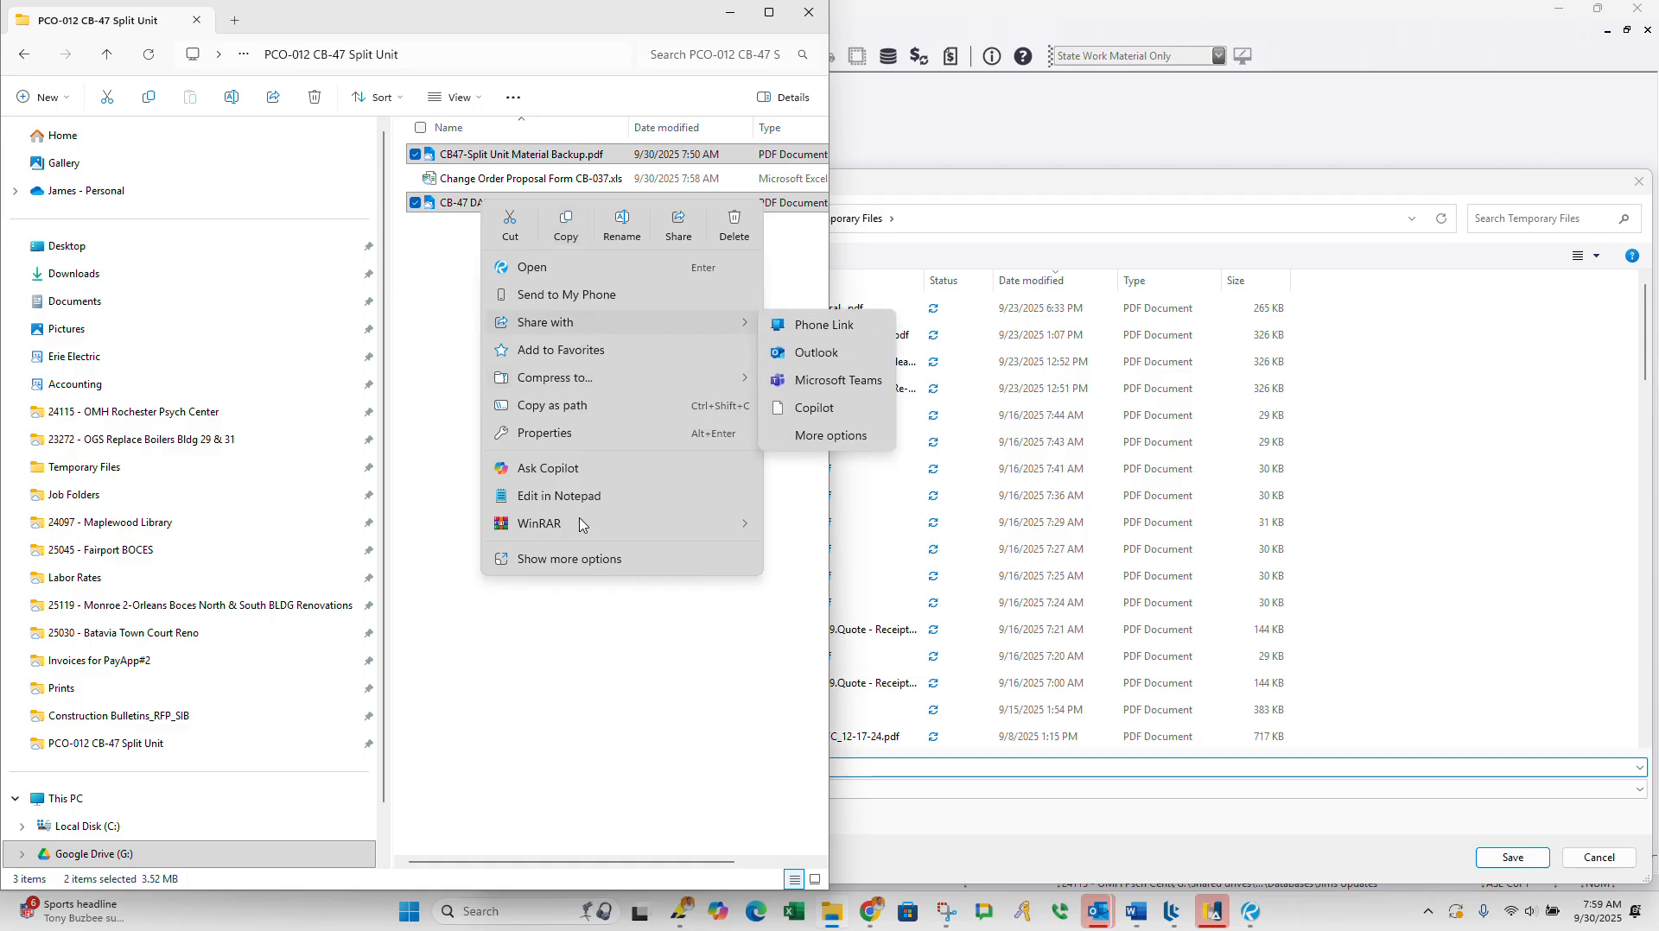
{"action": "left_click", "coordinate": [569, 570]}
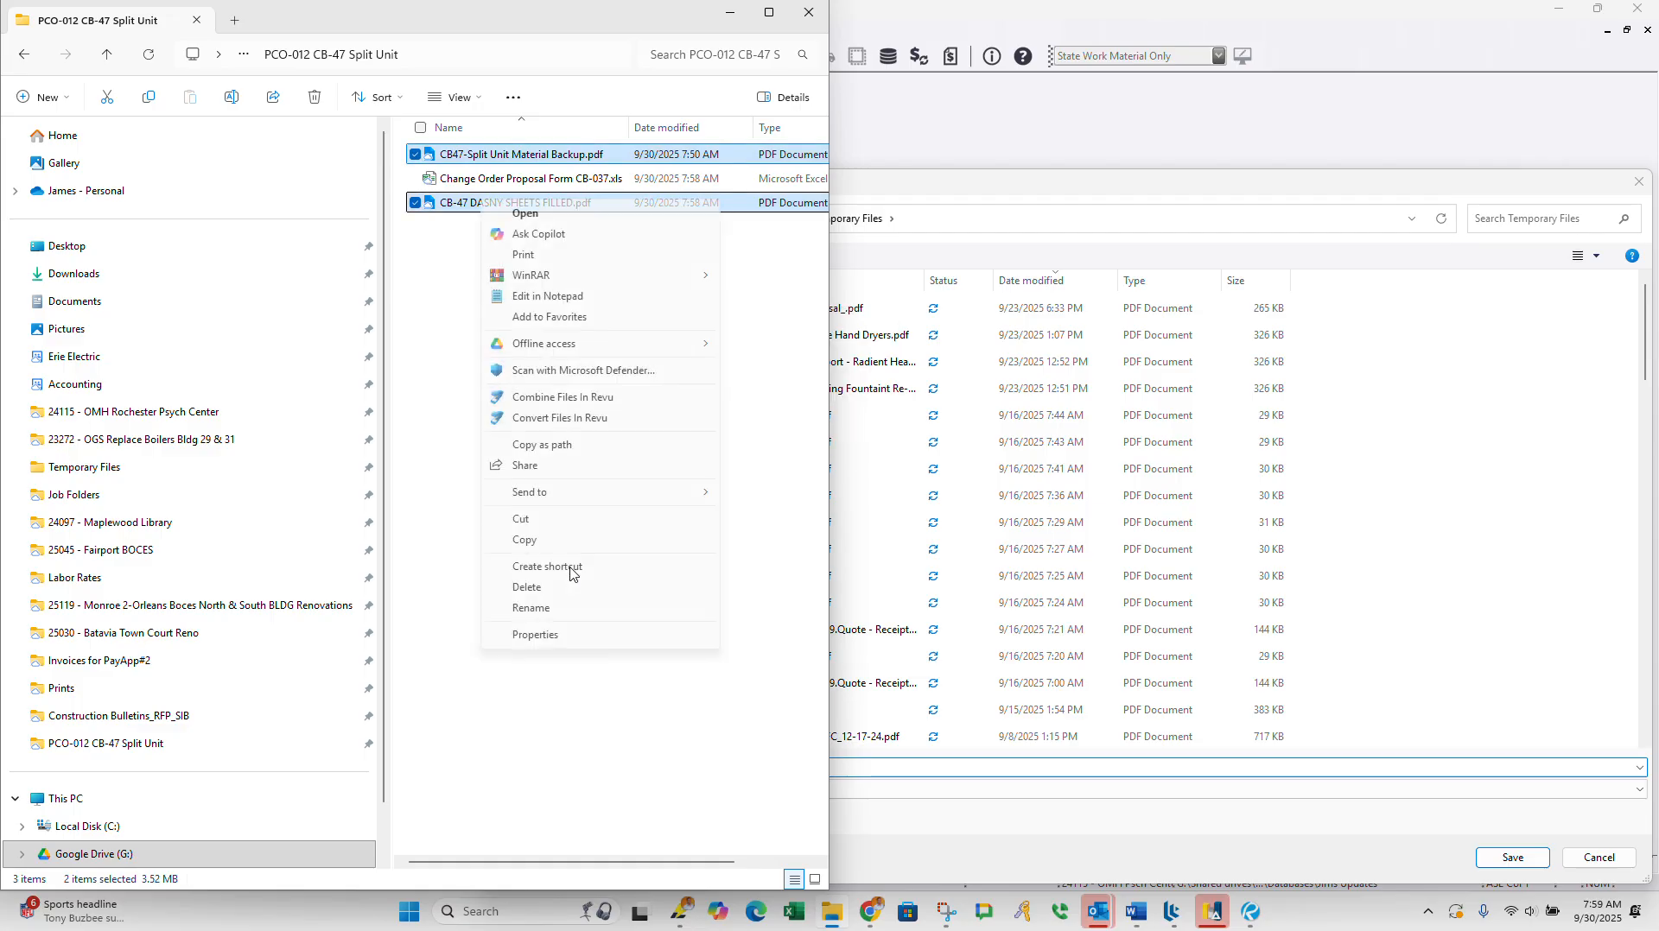
{"action": "left_click", "coordinate": [559, 399]}
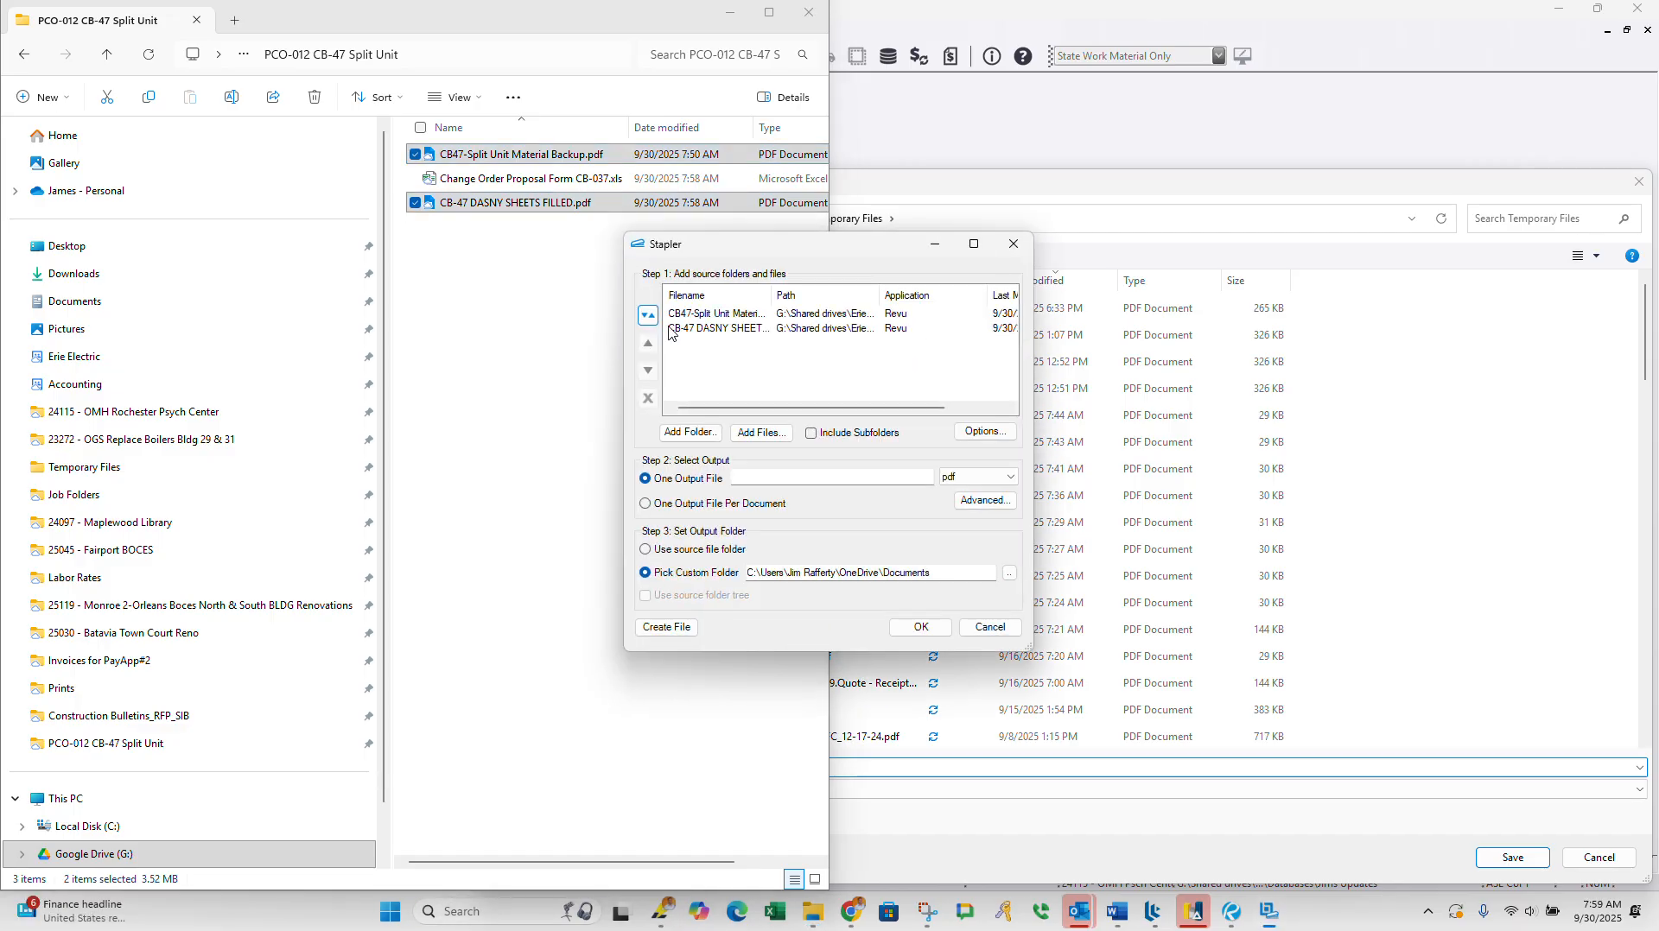
Step: Move the DASNY sheets PDF above the material backup PDF in the list of files to combine
{"action": "left_click", "coordinate": [673, 329]}
{"action": "left_click_drag", "start_coordinate": [698, 335], "coordinate": [700, 318]}
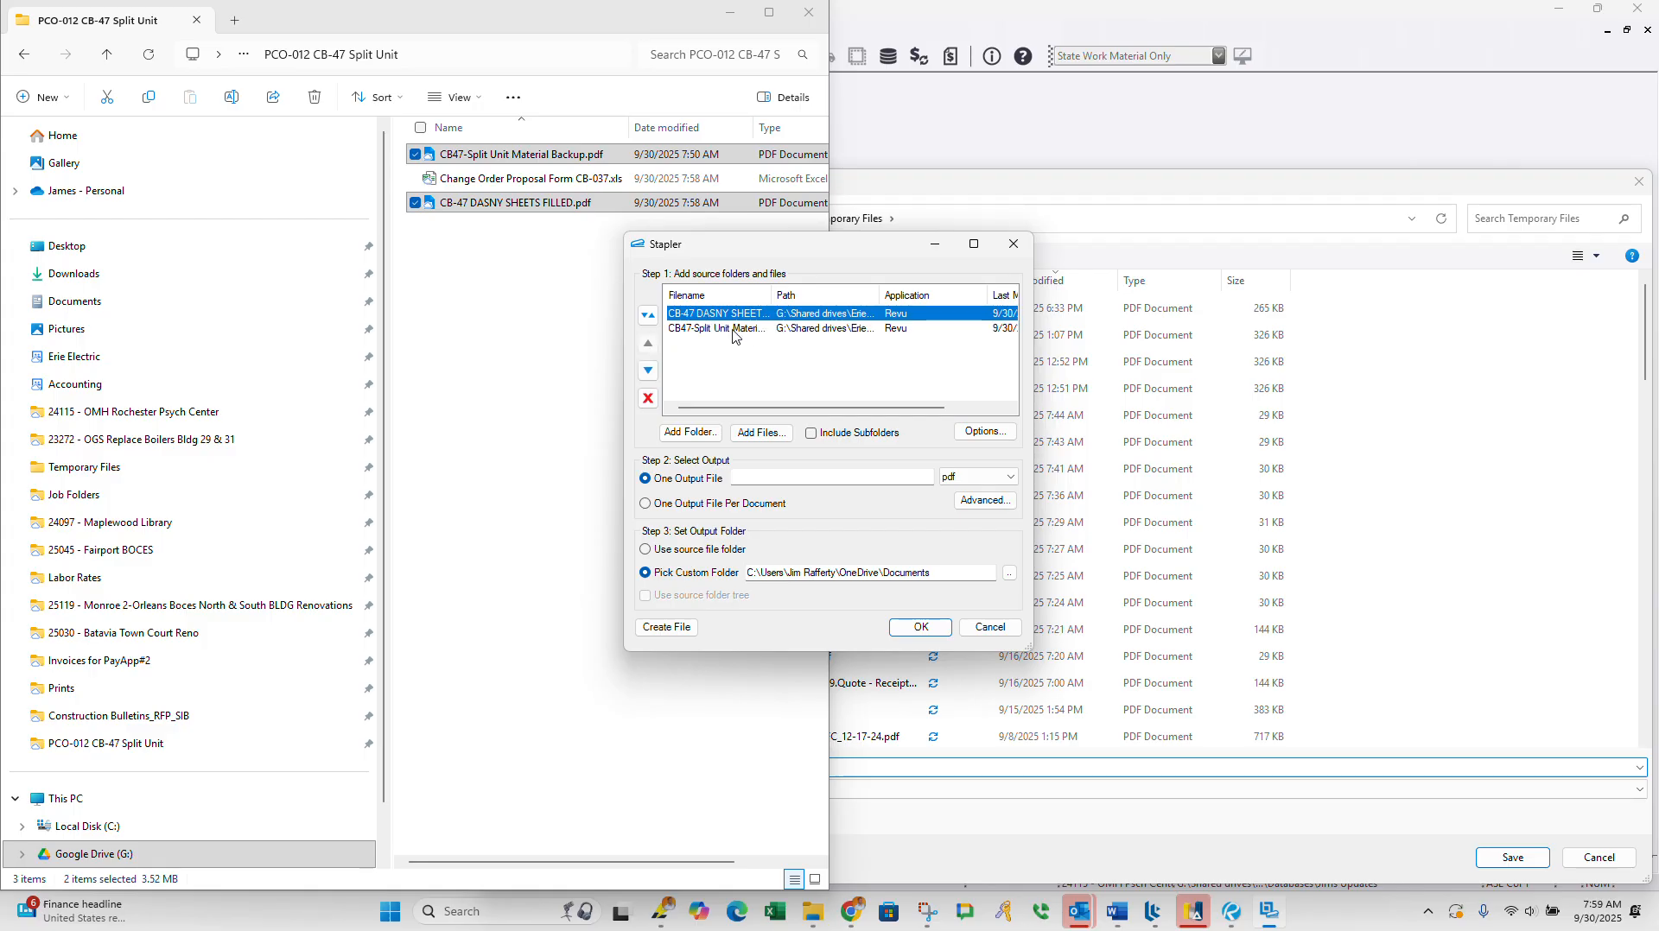
{"action": "left_click", "coordinate": [727, 329]}
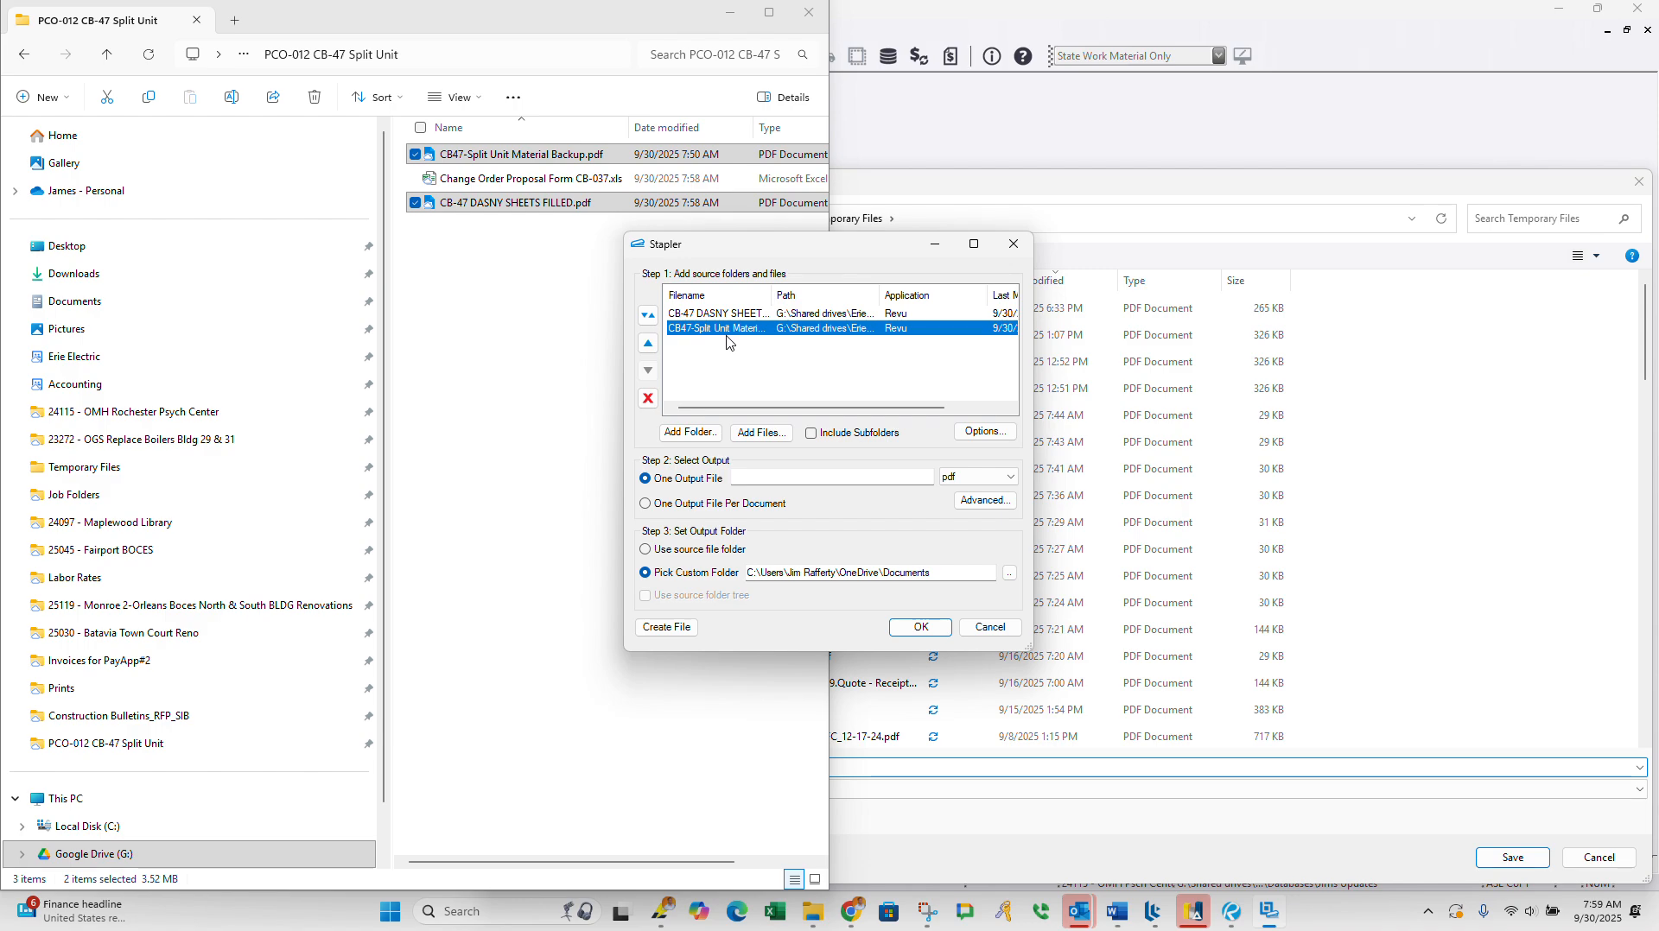
Step: Staple the two PDFs into one output file named CB-47 Filled with Backup, stored in the source file folder
{"action": "left_click", "coordinate": [679, 553]}
{"action": "left_click", "coordinate": [811, 474]}
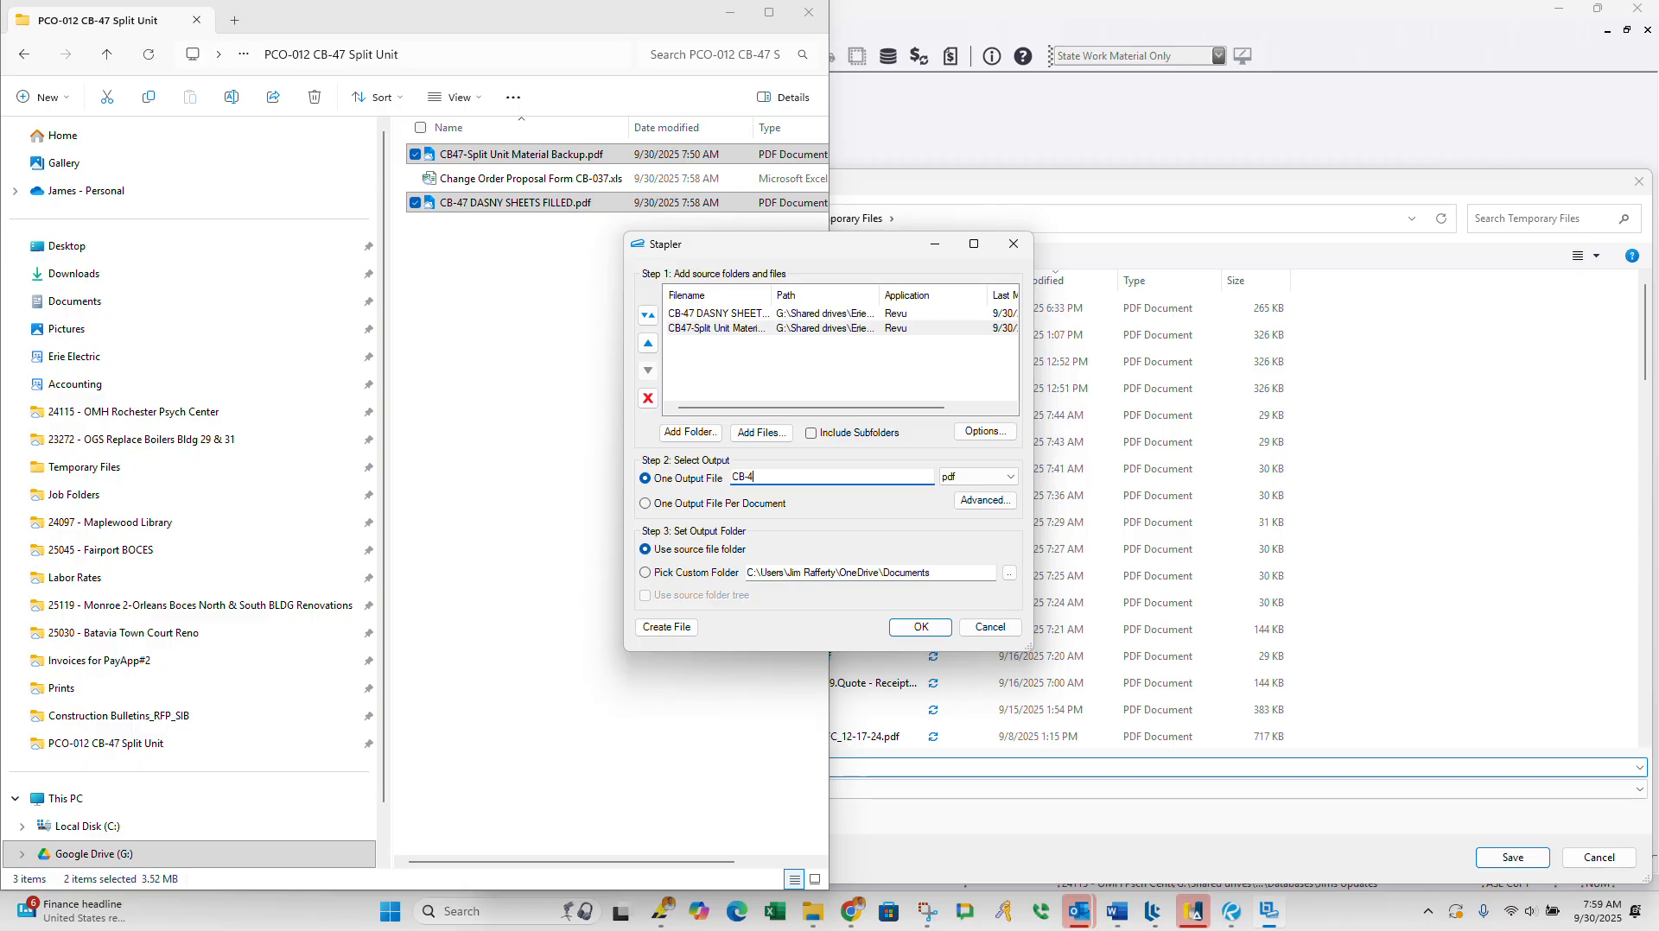
{"action": "type", "text": "CB-47 Filled with Backup"}
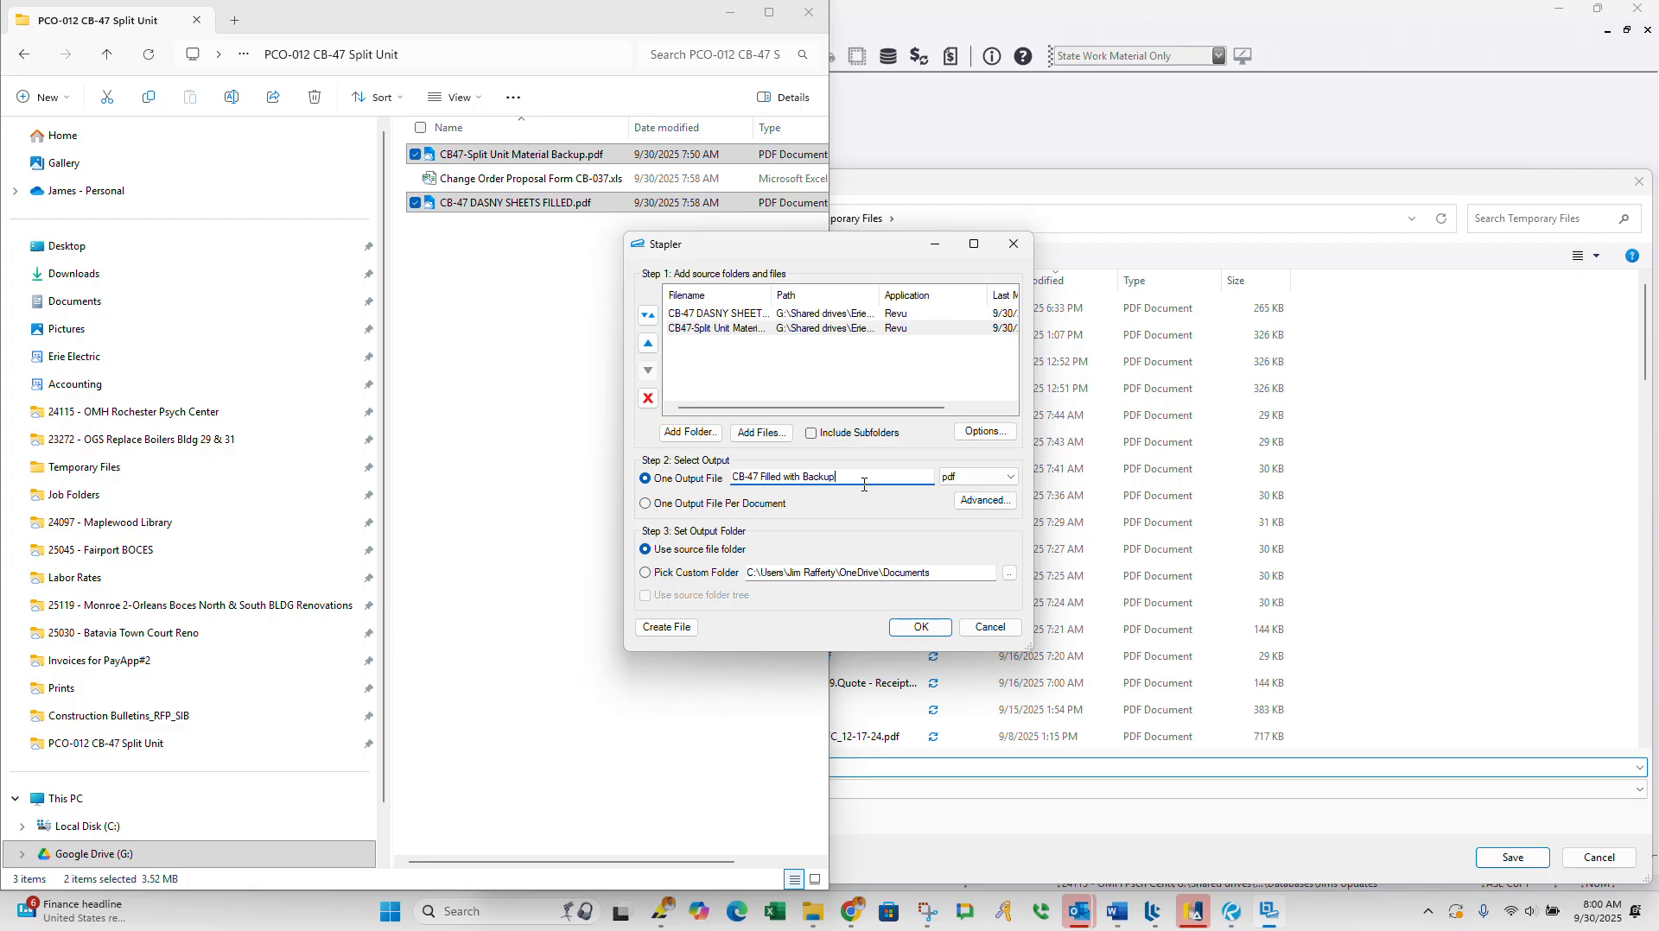
{"action": "left_click", "coordinate": [919, 630]}
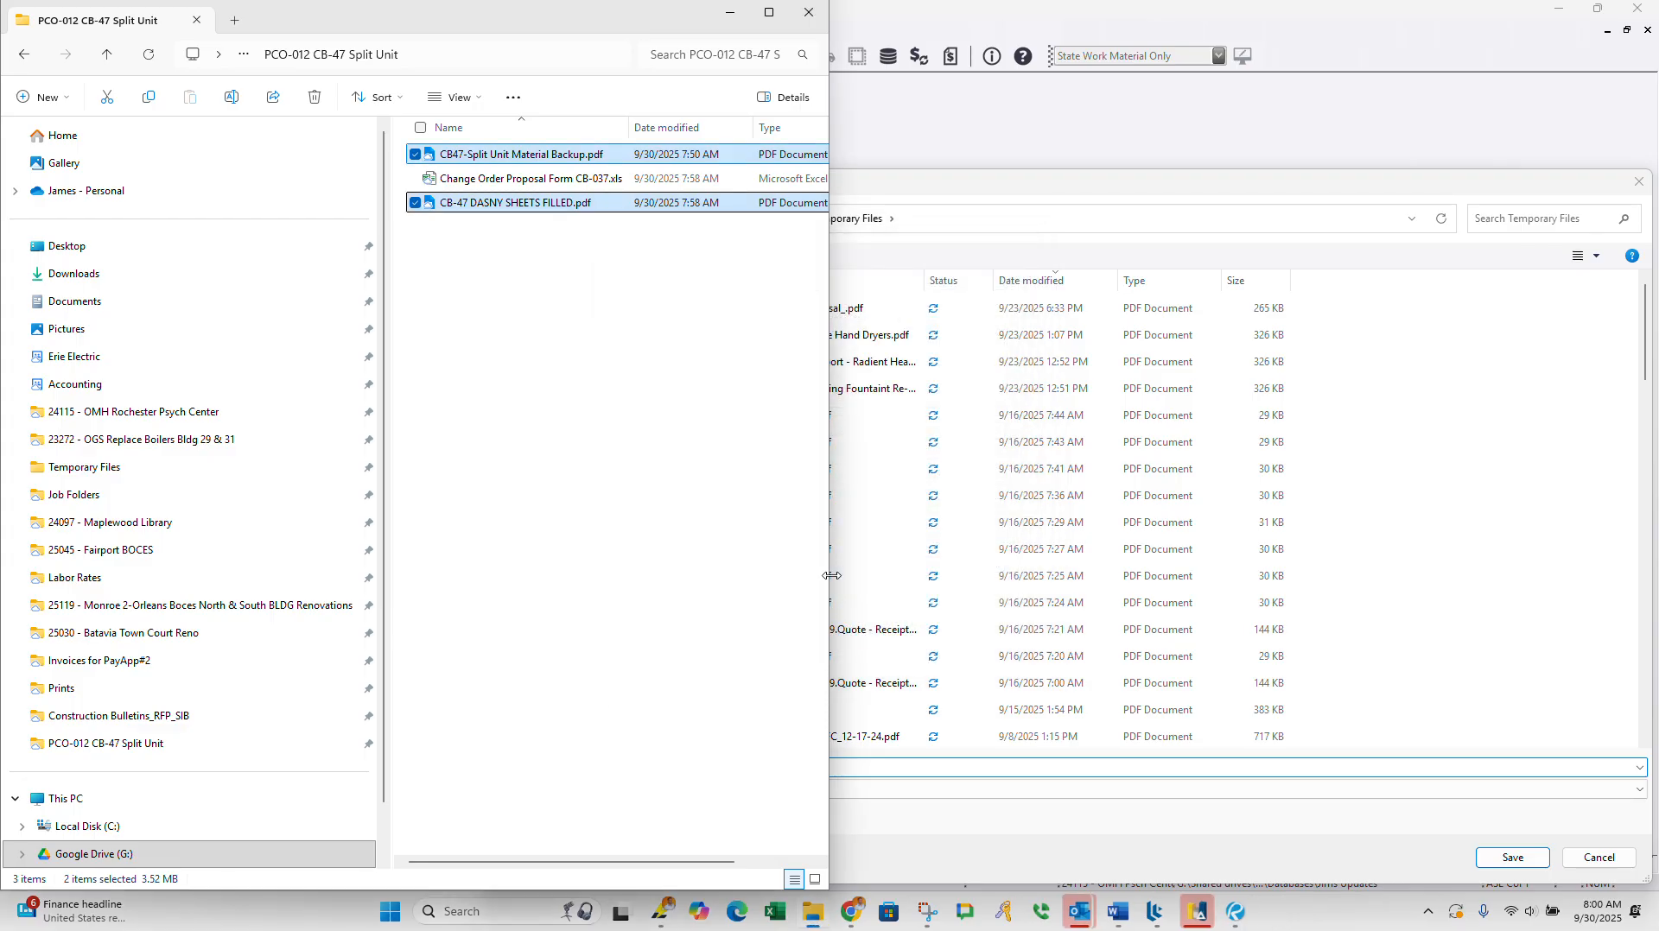
{"action": "left_click", "coordinate": [985, 593]}
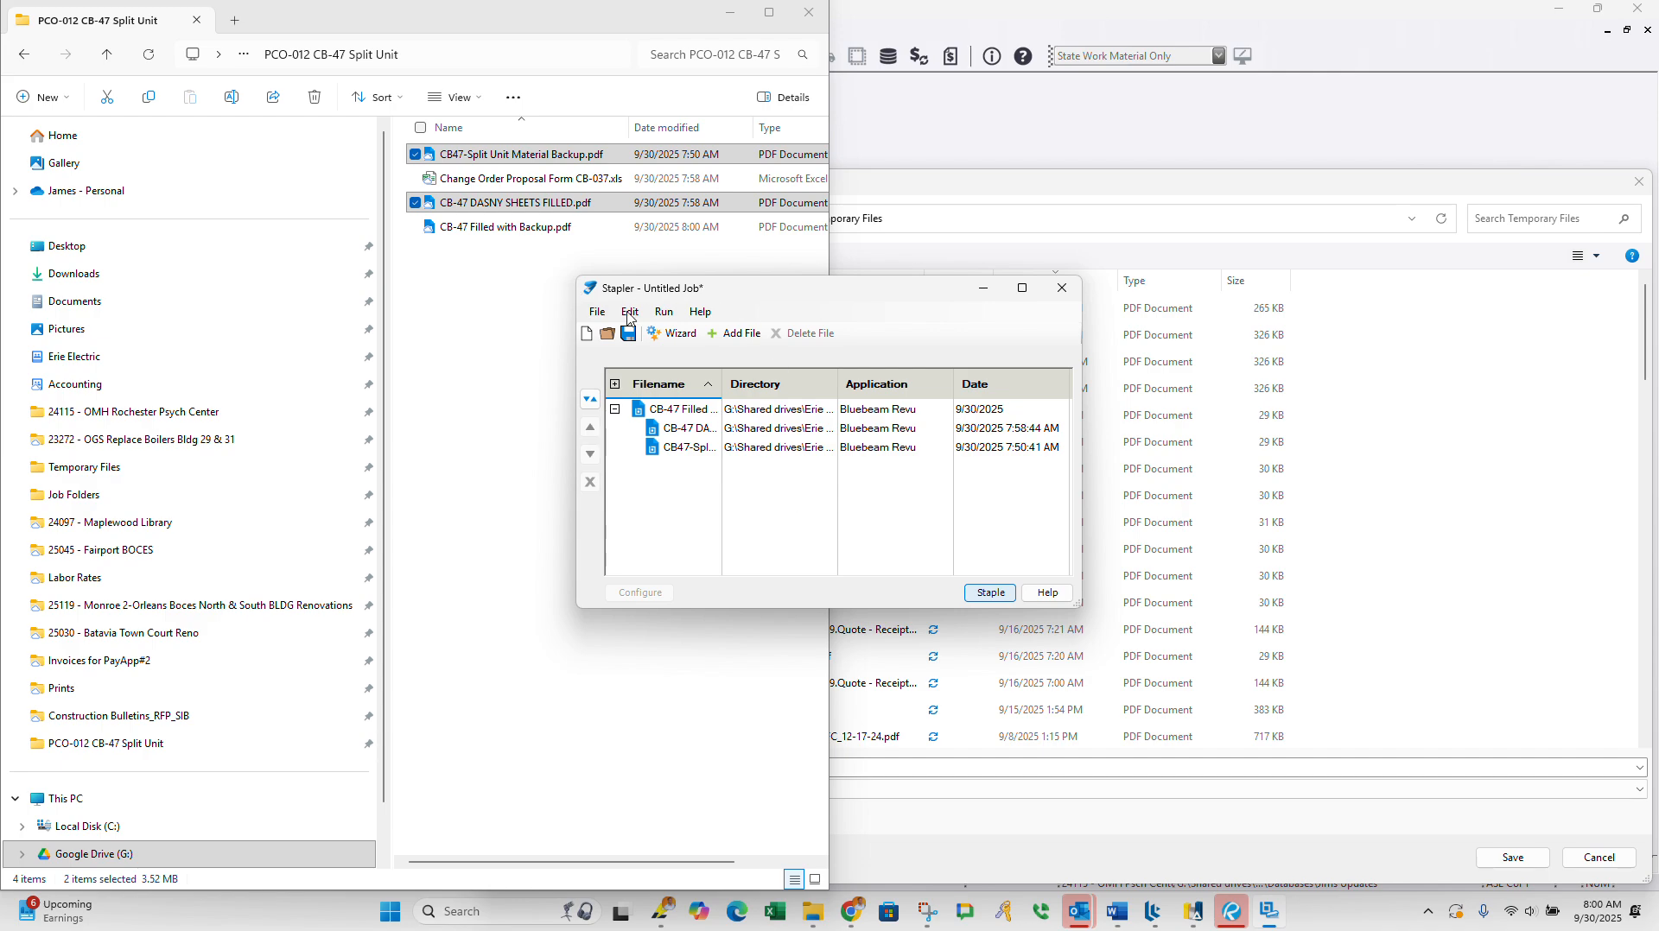
Step: Close Stapler without saving the job
{"action": "left_click", "coordinate": [968, 386]}
{"action": "left_click", "coordinate": [1062, 287]}
{"action": "left_click", "coordinate": [911, 387]}
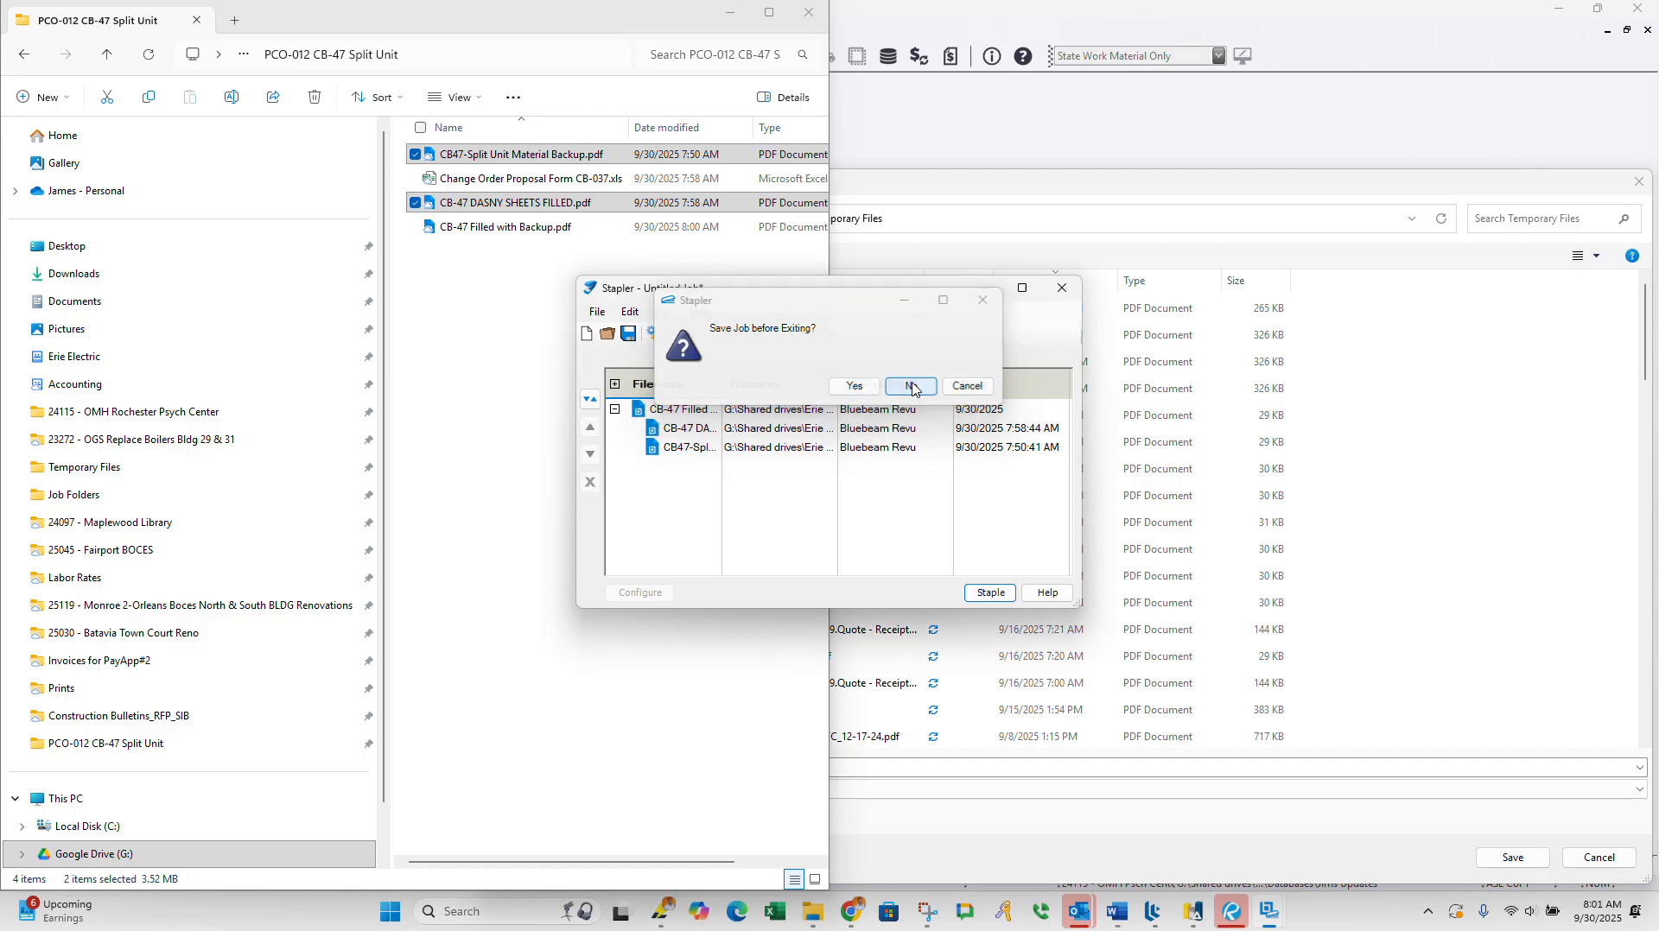
Step: Open CB-47 Filled with Backup.pdf and review its instructions, the contractor's change order proposal and the labor worksheet
{"action": "left_click", "coordinate": [546, 231]}
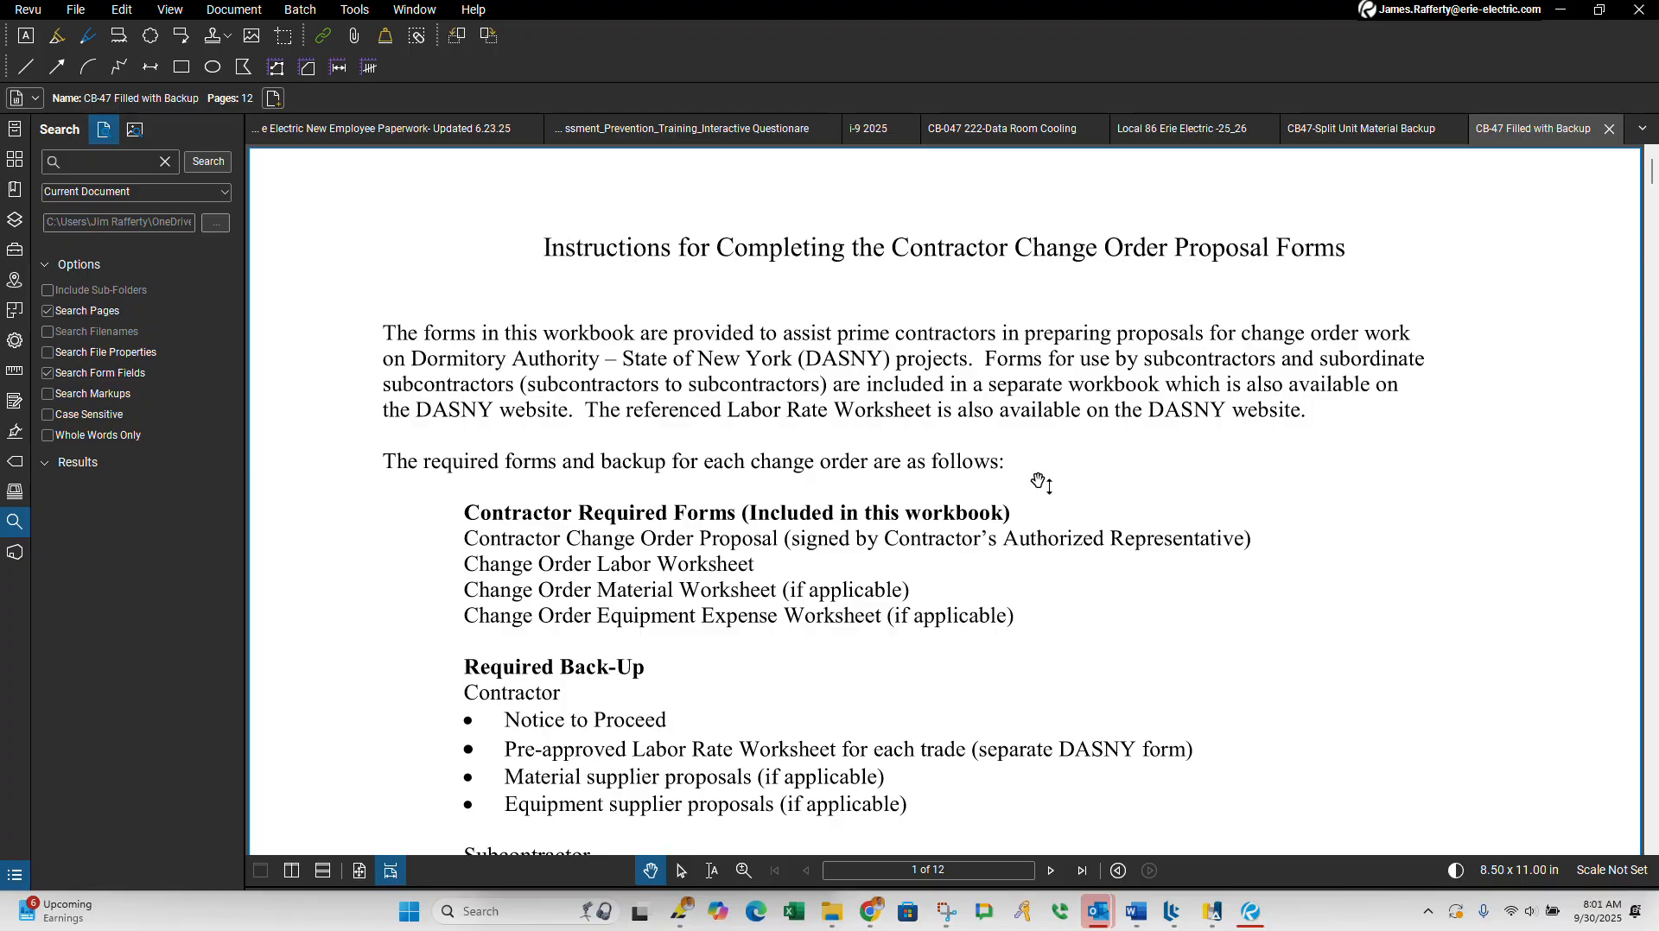
{"action": "scroll", "coordinate": [929, 453], "scroll_direction": "down", "scroll_amount": 10}
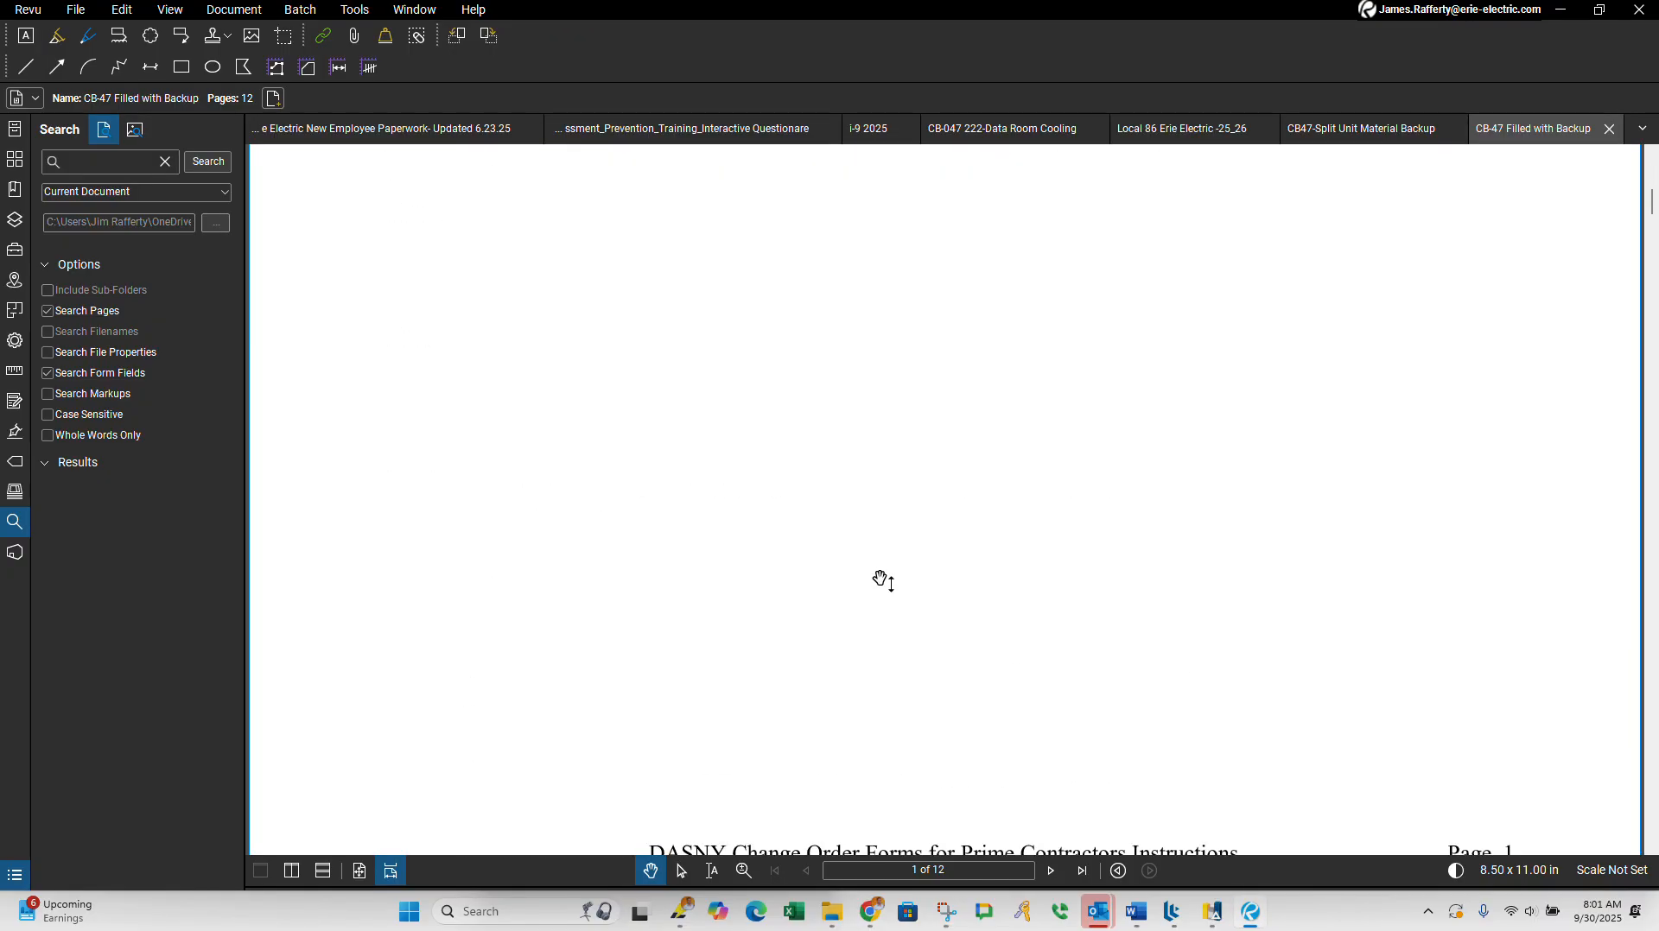
{"action": "scroll", "coordinate": [881, 581], "scroll_direction": "up", "scroll_amount": 10}
{"action": "scroll", "coordinate": [883, 581], "scroll_direction": "down", "scroll_amount": 8}
{"action": "scroll", "coordinate": [881, 581], "scroll_direction": "down", "scroll_amount": 15}
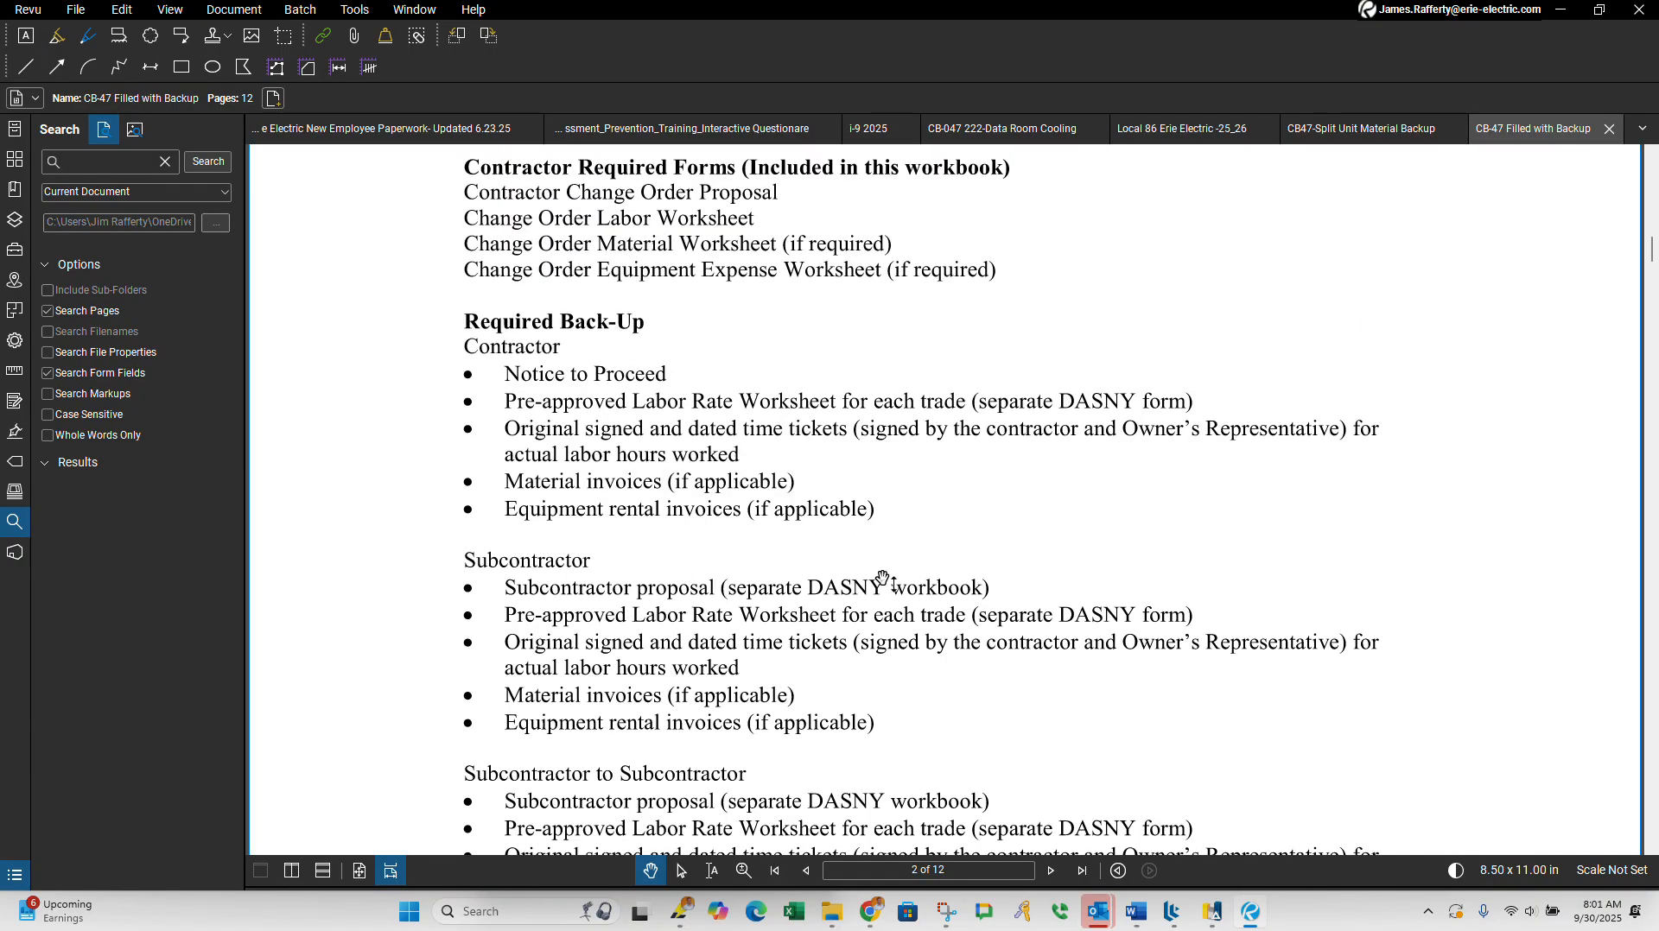
{"action": "scroll", "coordinate": [877, 590], "scroll_direction": "down", "scroll_amount": 10}
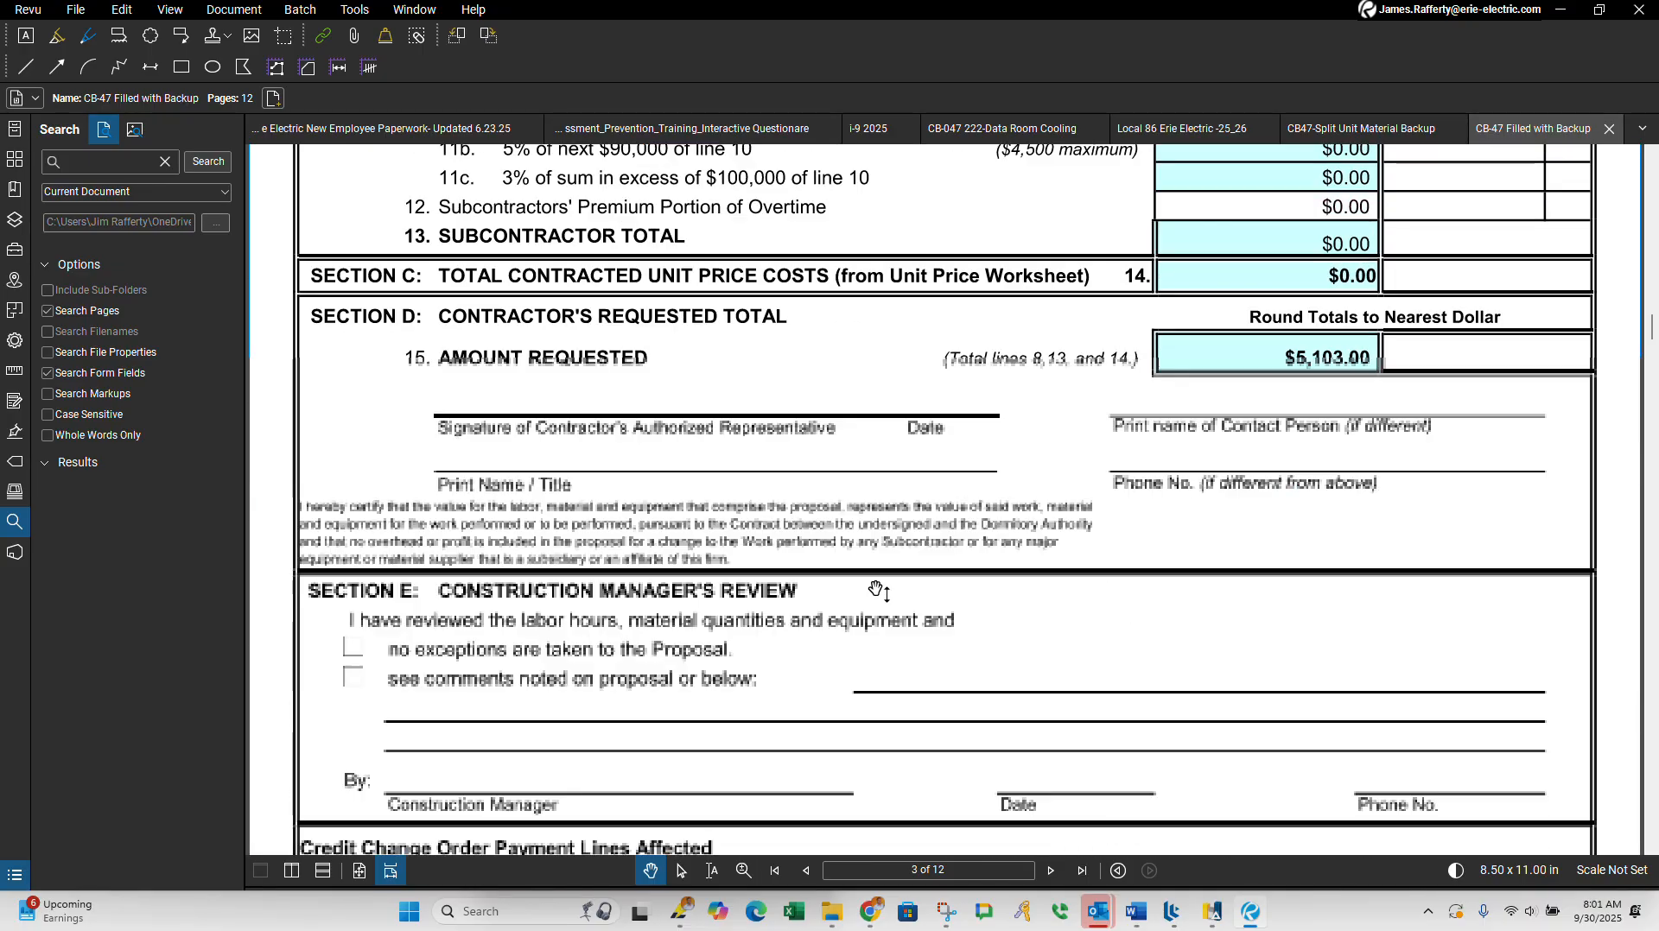
{"action": "scroll", "coordinate": [1192, 359], "scroll_direction": "up", "scroll_amount": 12}
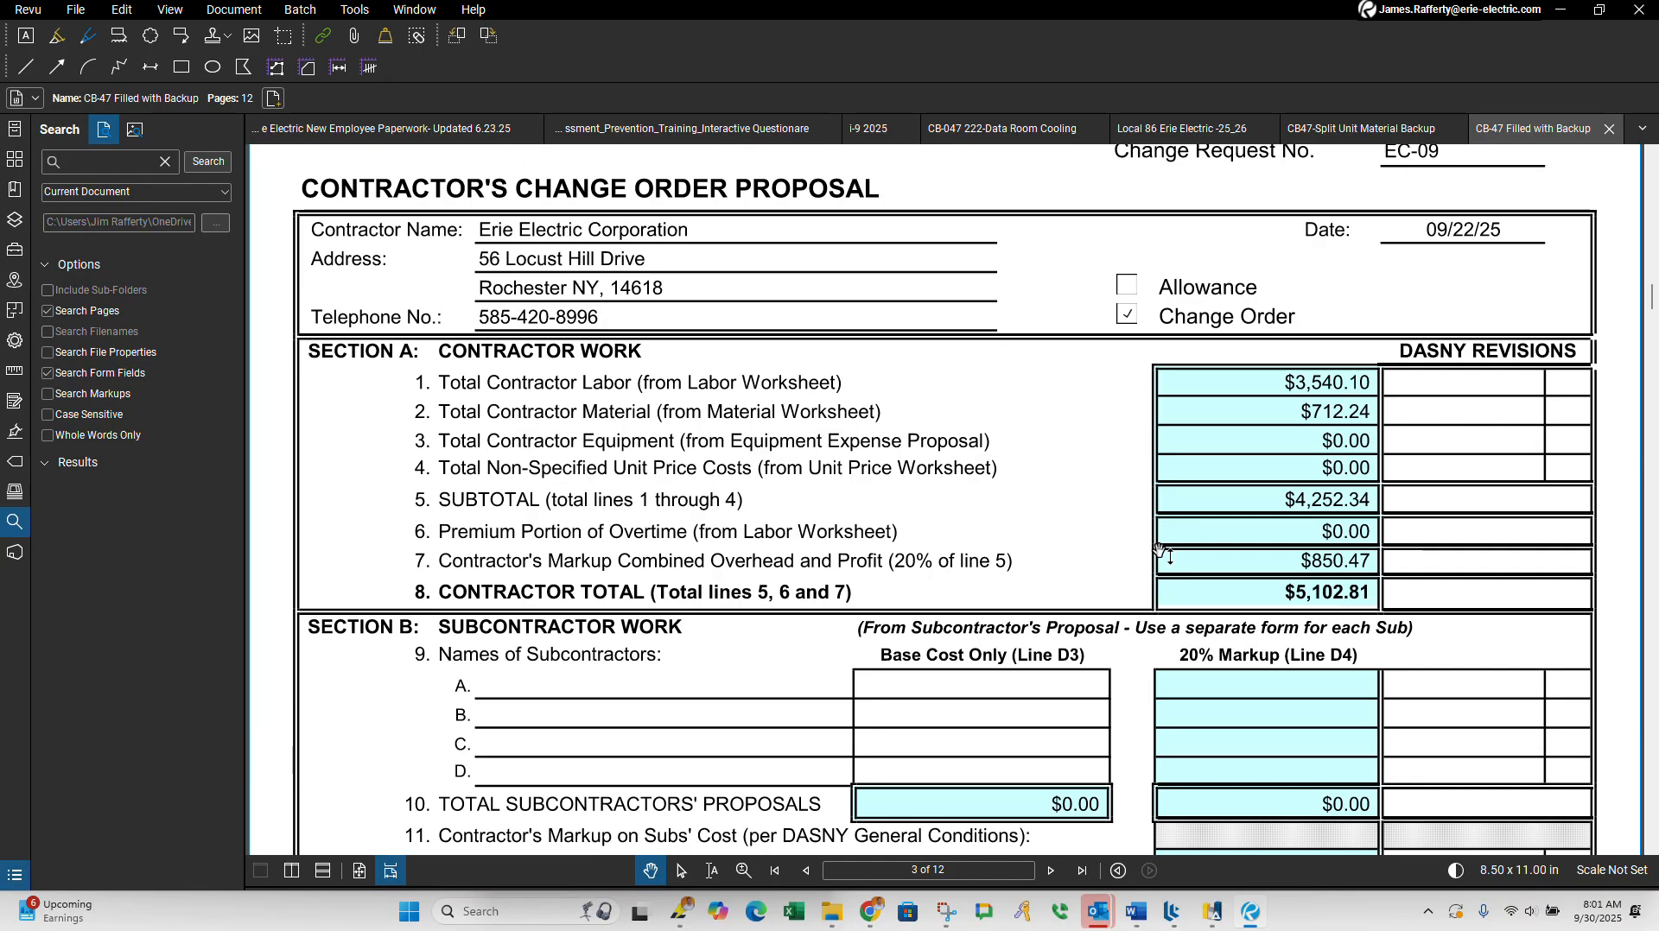
{"action": "scroll", "coordinate": [1160, 553], "scroll_direction": "down", "scroll_amount": 20}
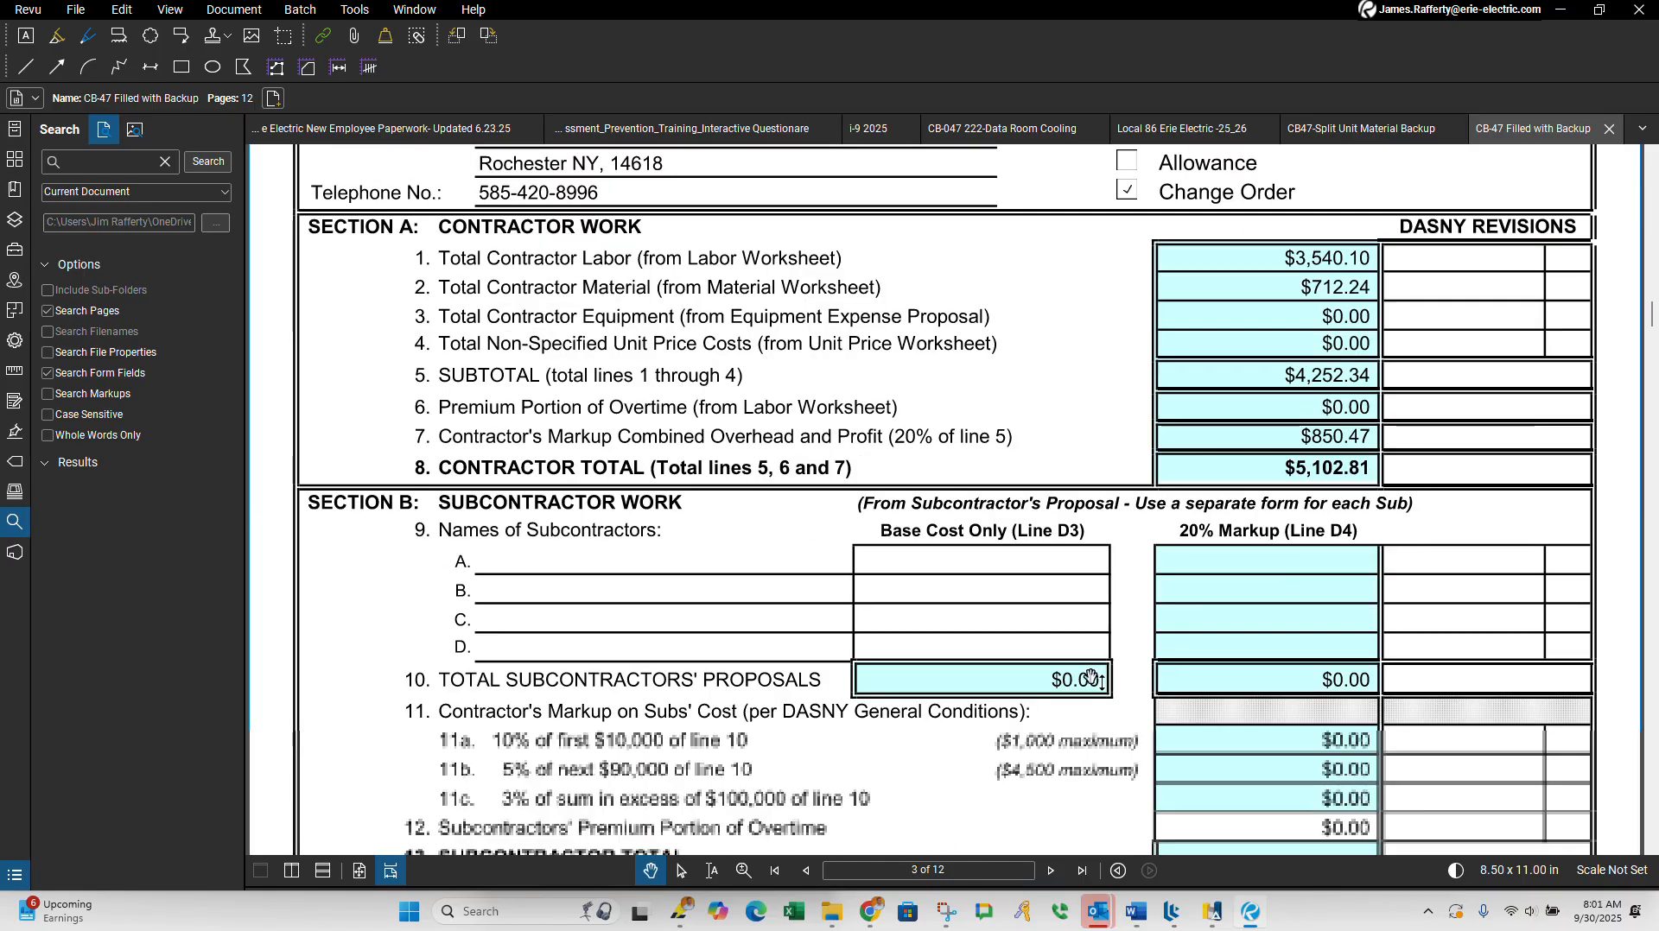
{"action": "scroll", "coordinate": [1089, 684], "scroll_direction": "down", "scroll_amount": 1}
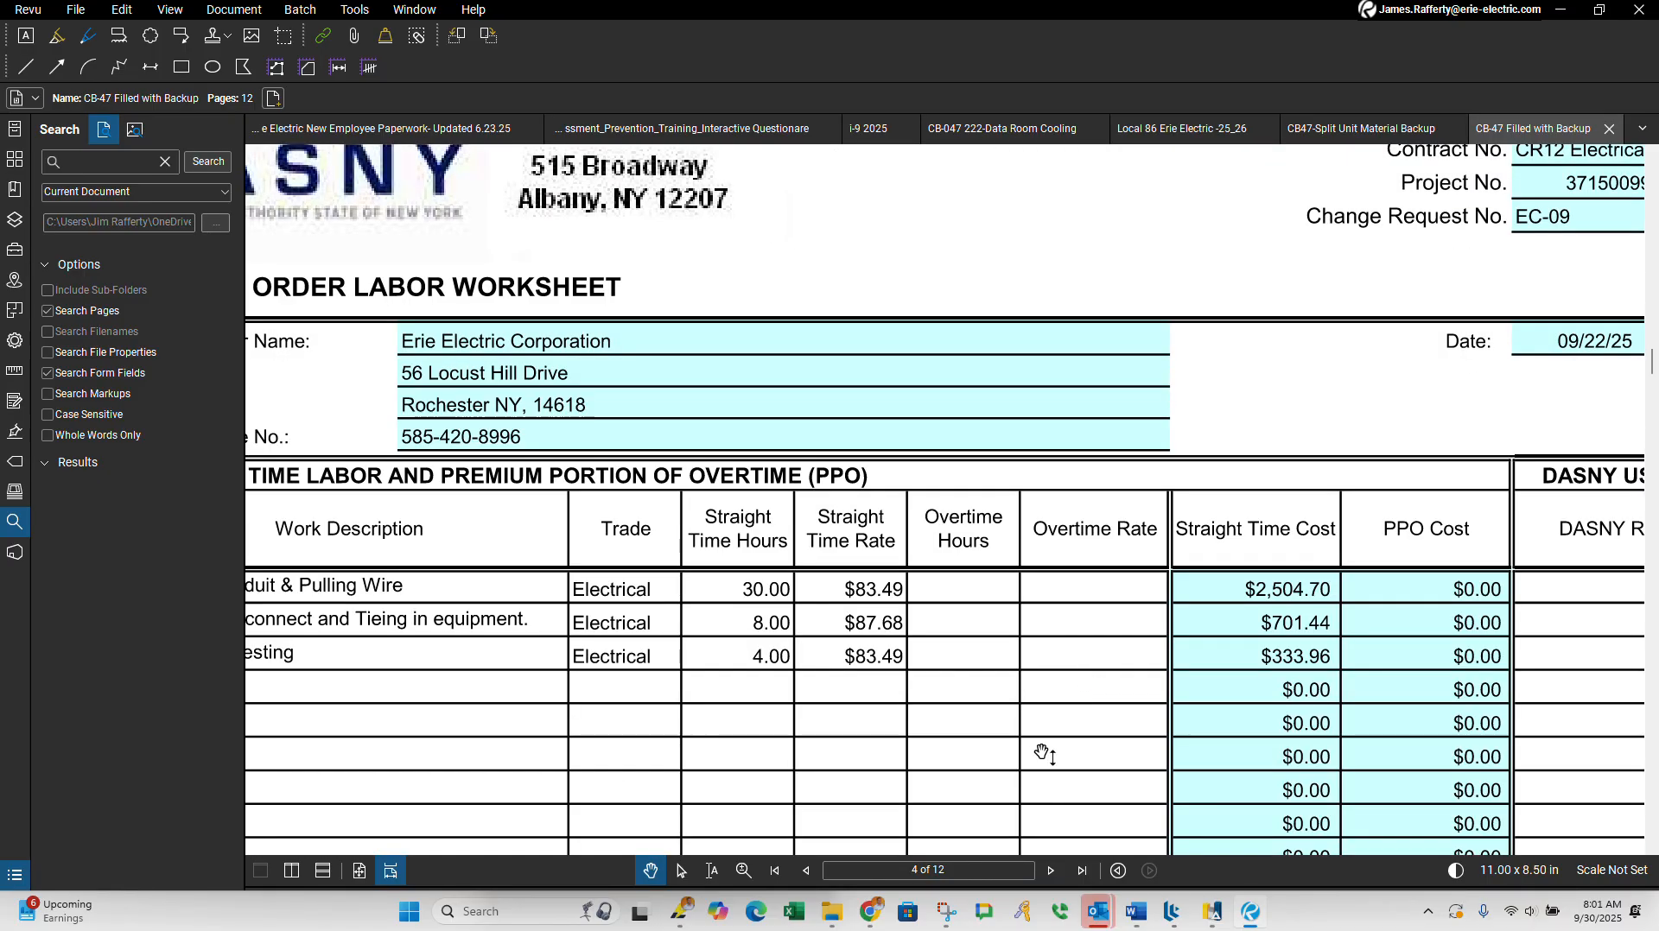
Step: Switch to Outlook's main window and show the newest messages in the mail inbox
{"action": "mouse_move", "coordinate": [1102, 917]}
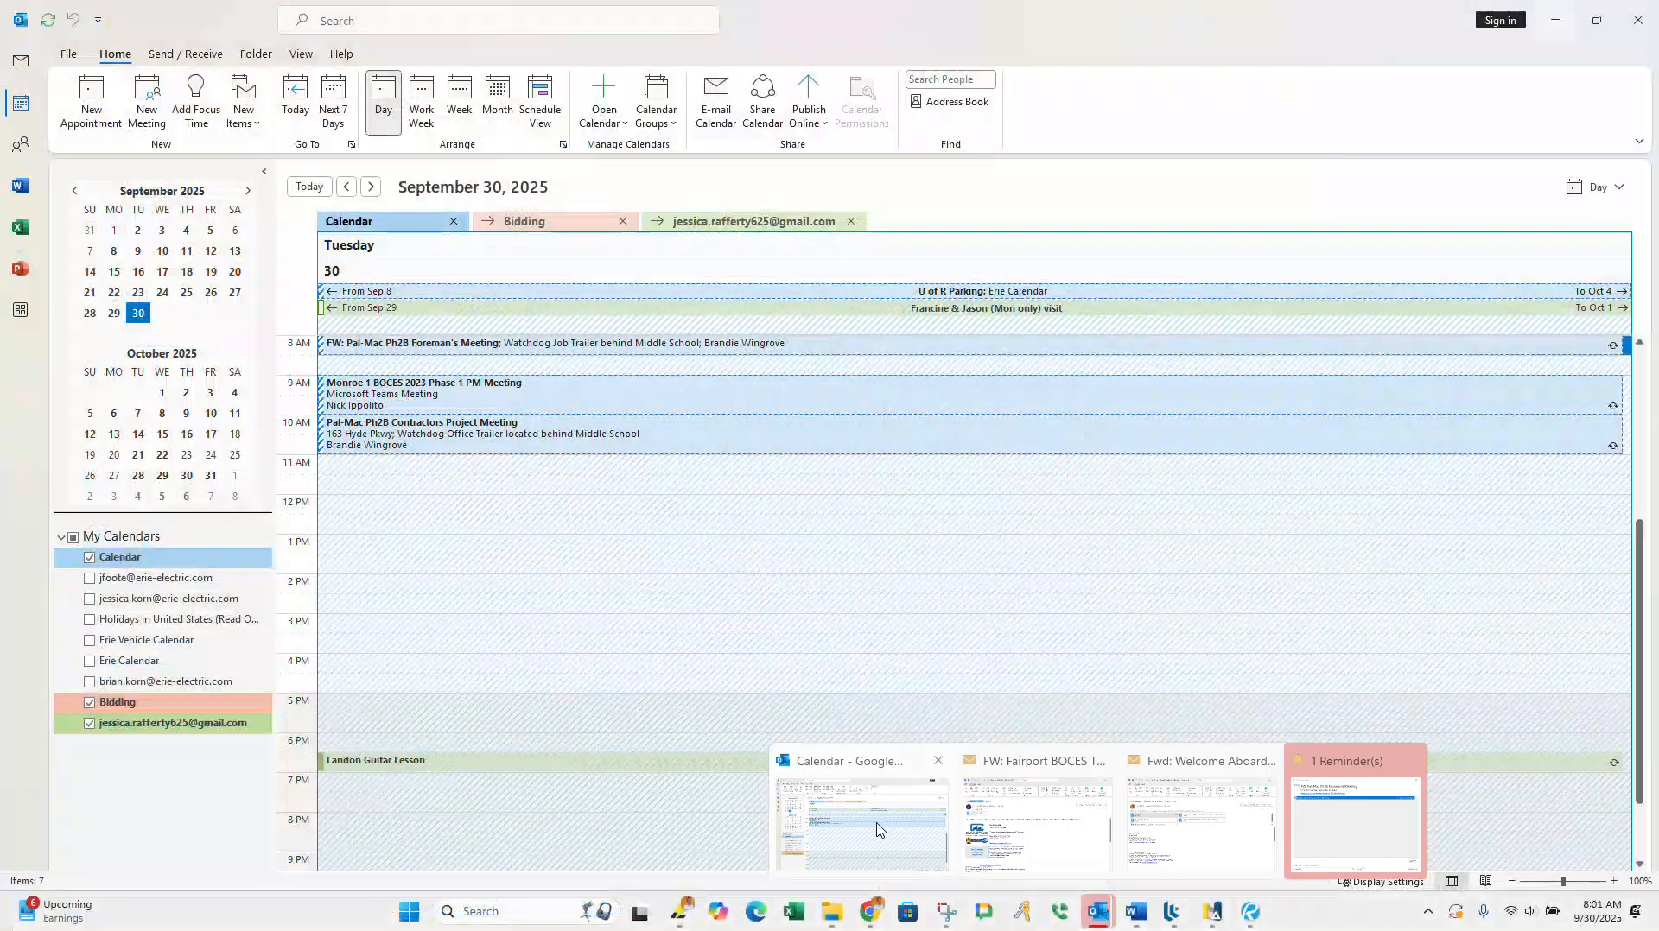
{"action": "left_click", "coordinate": [877, 830]}
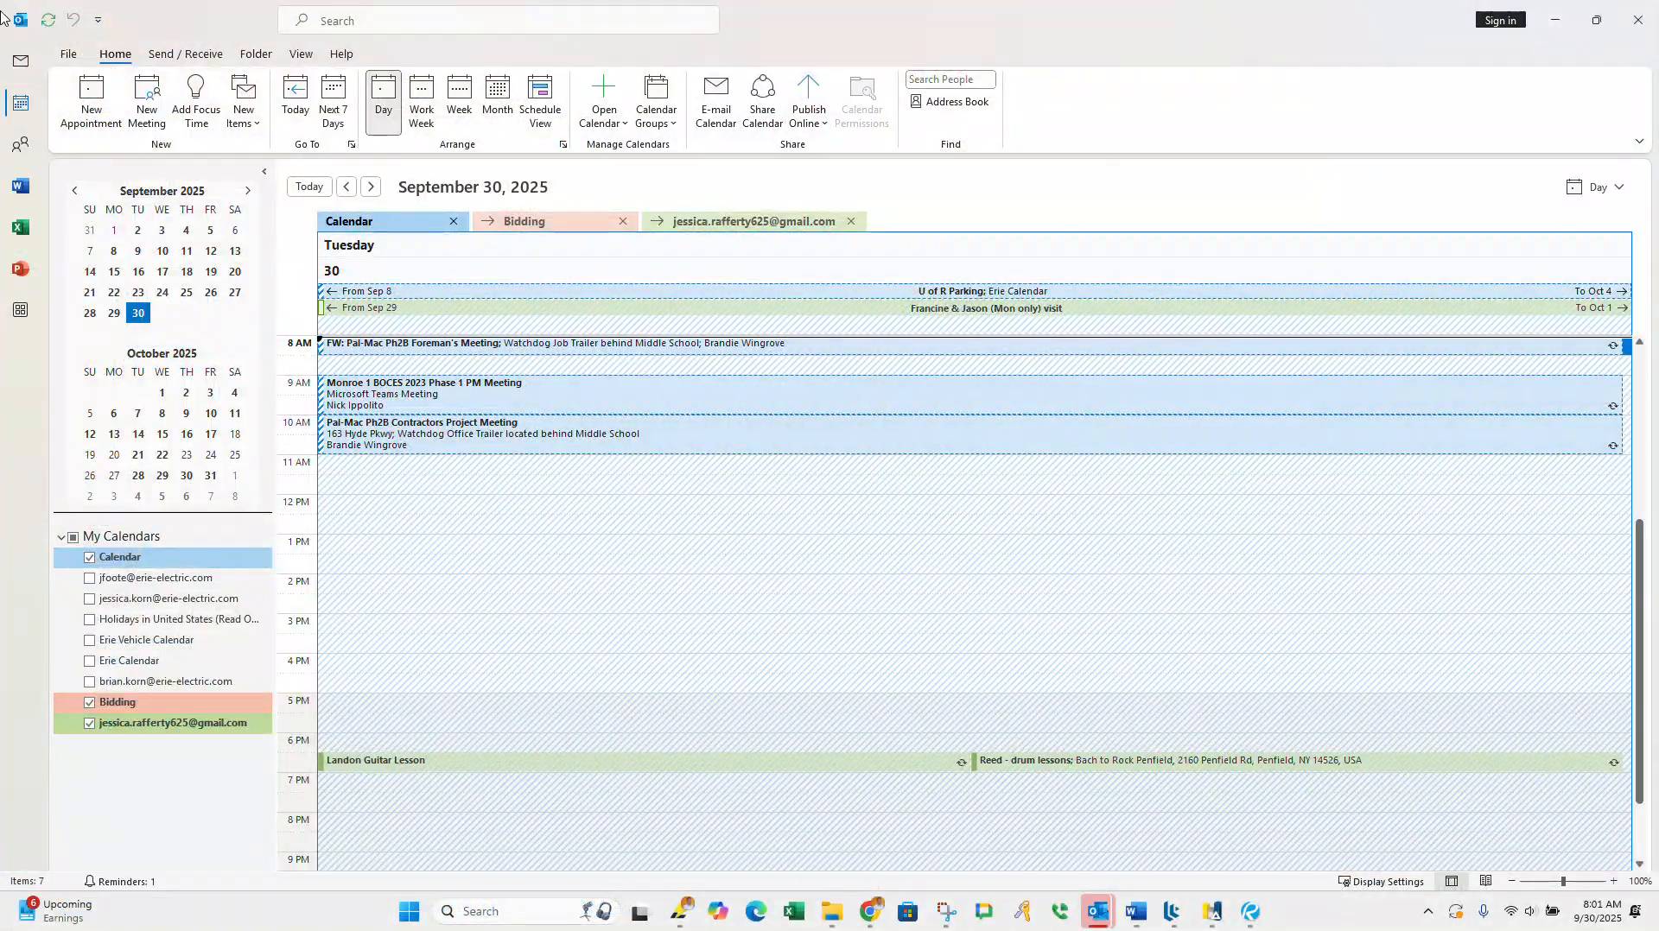
{"action": "left_click", "coordinate": [20, 61]}
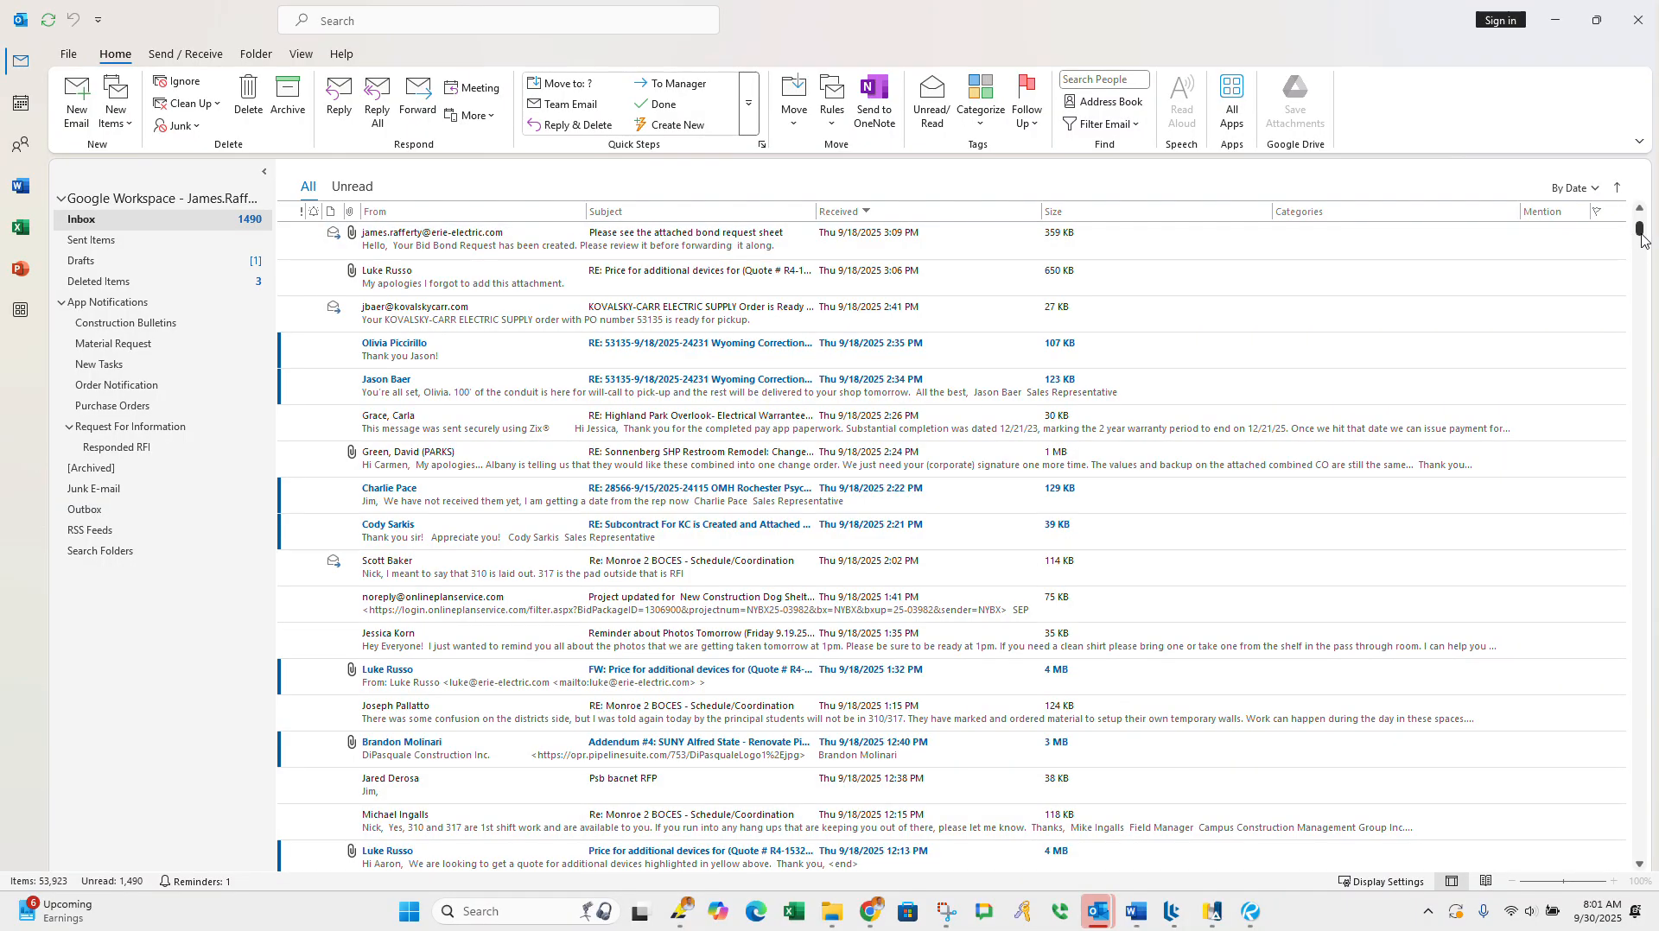
{"action": "left_click_drag", "start_coordinate": [1640, 233], "coordinate": [1640, 217]}
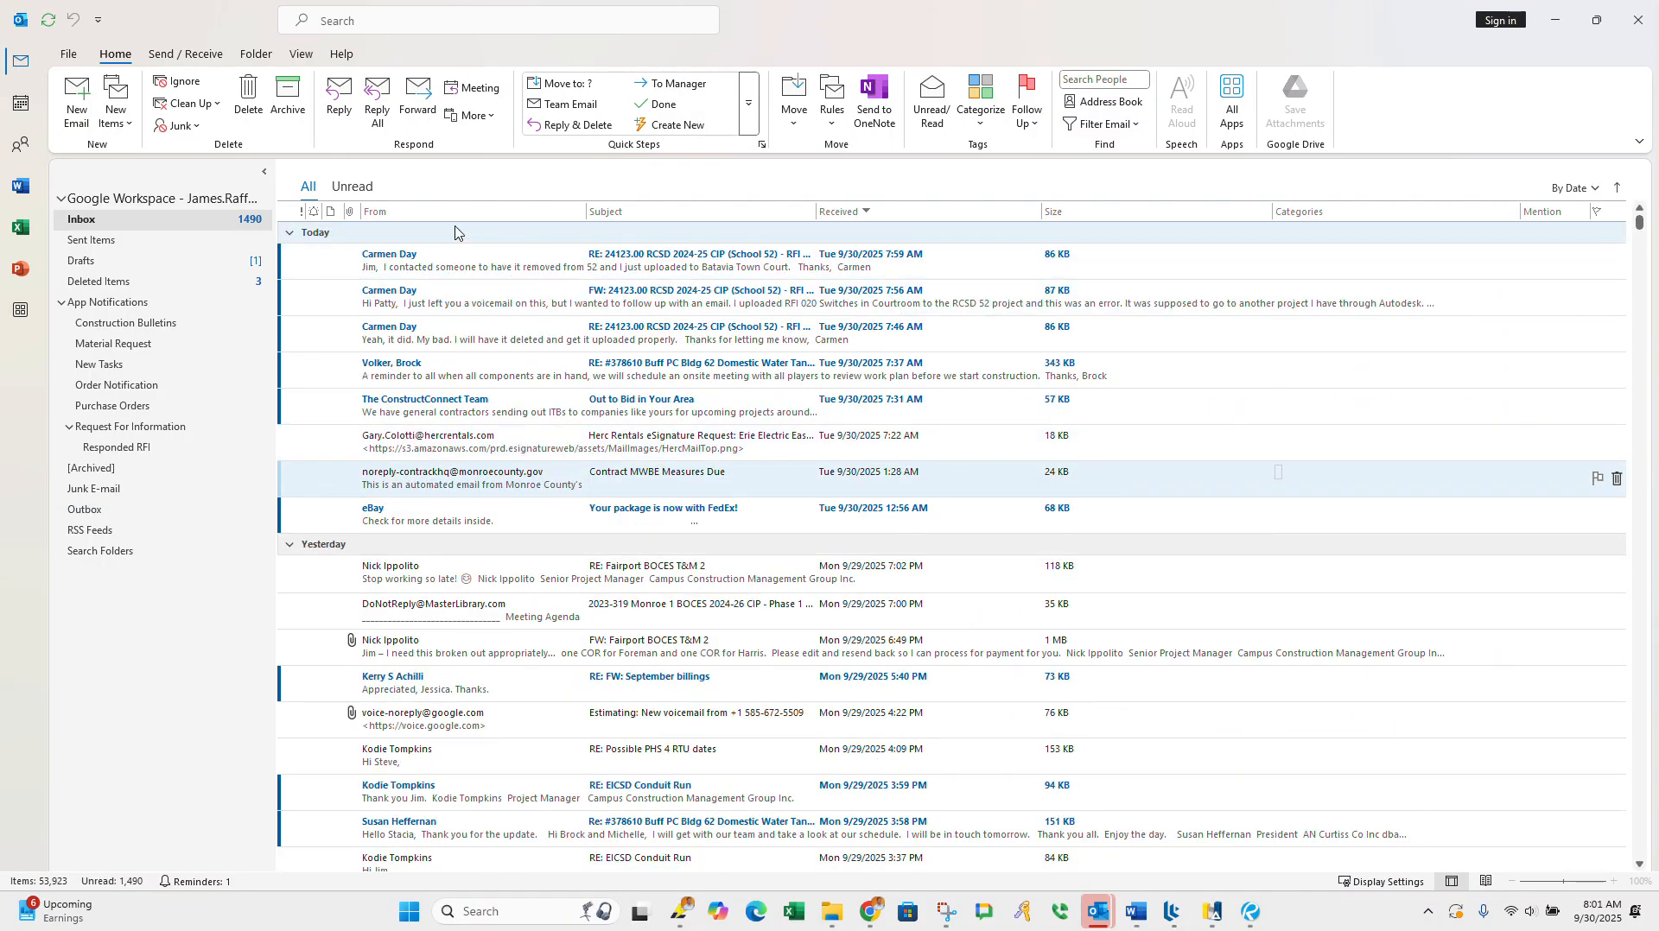